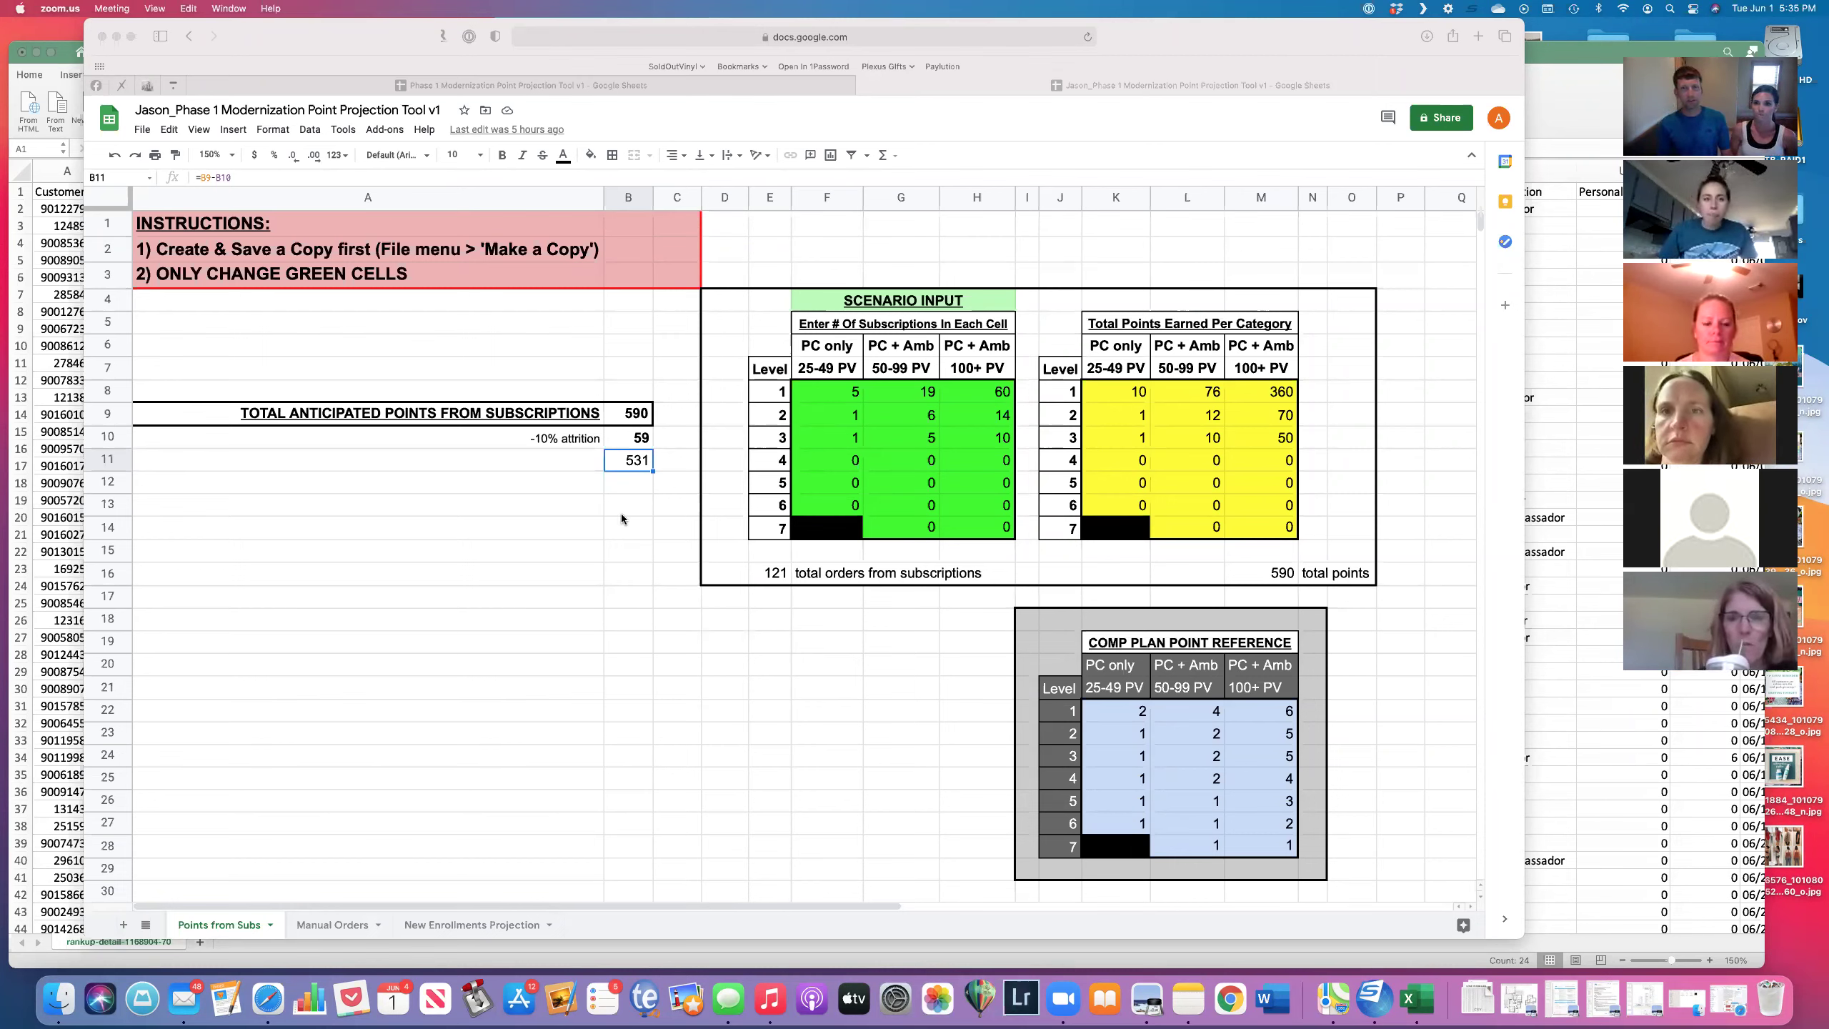
# Step: Review the green subscription inputs on Points from Subs and the matching inputs on the New Enrollments Projection sheet
pyautogui.click(819, 395)
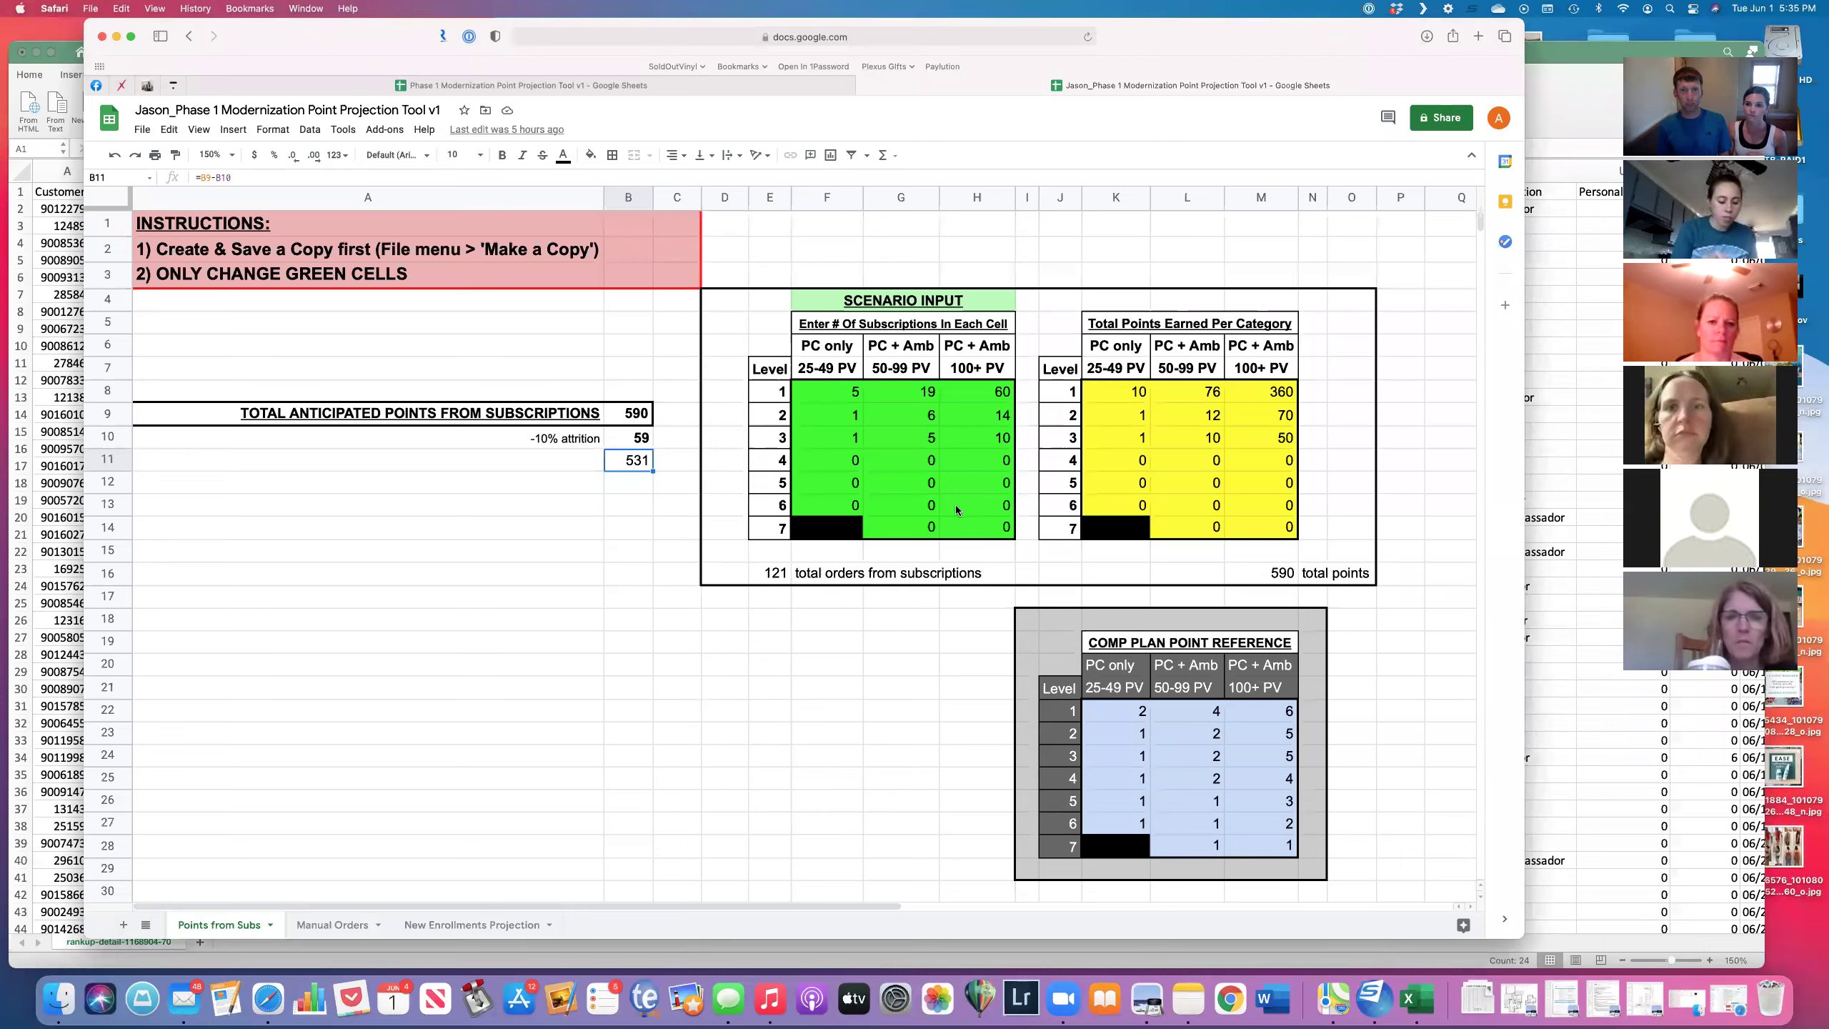
pyautogui.moveTo(819, 395); pyautogui.dragTo(957, 515)
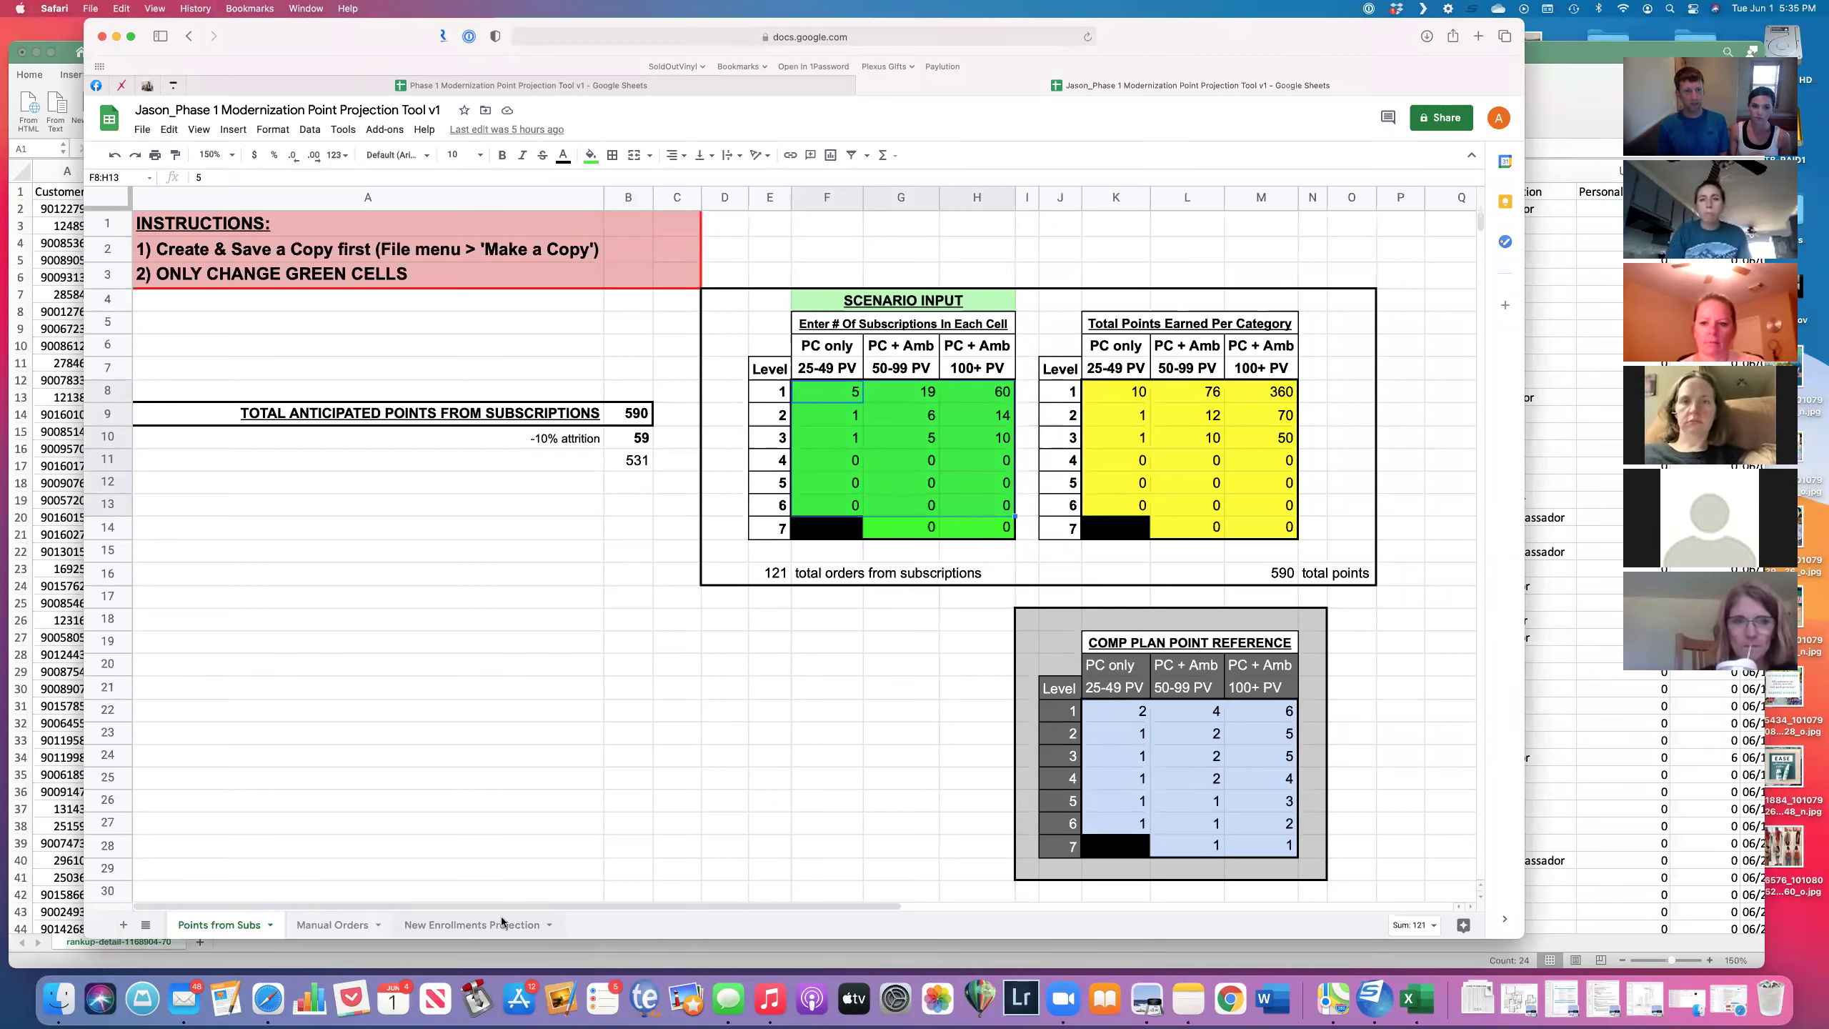
pyautogui.click(471, 924)
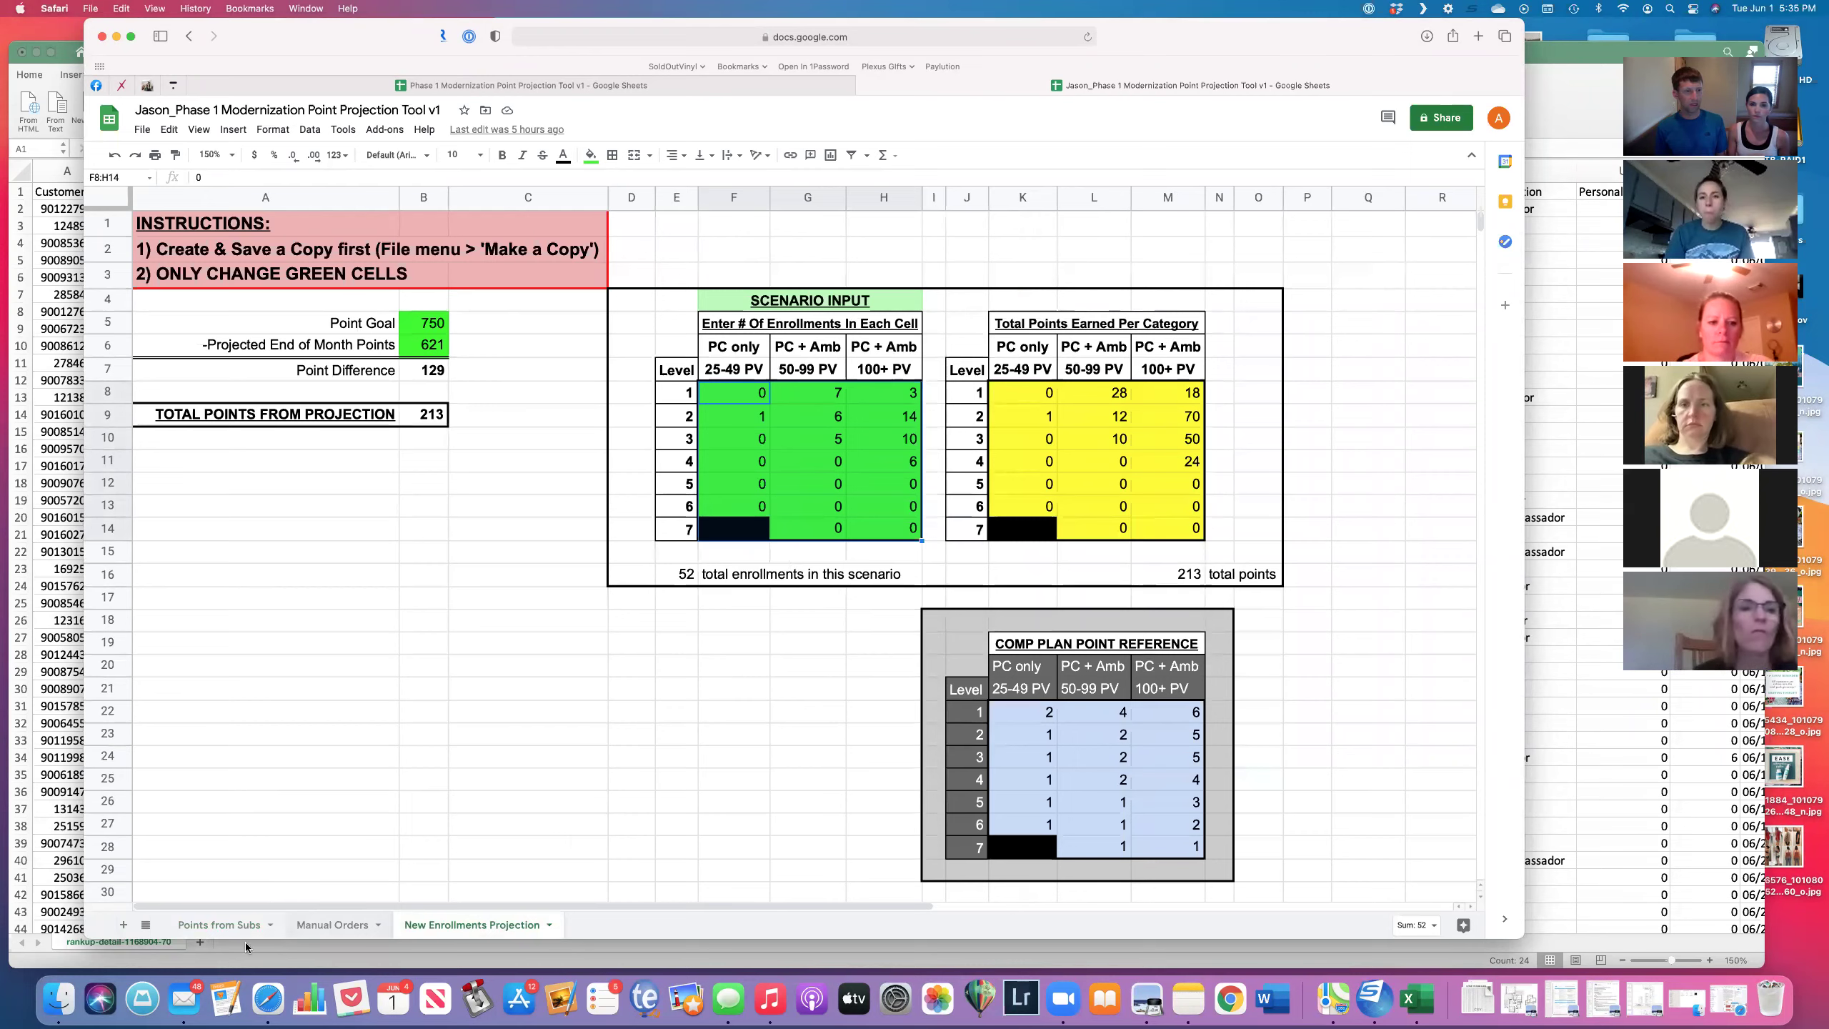
pyautogui.click(230, 924)
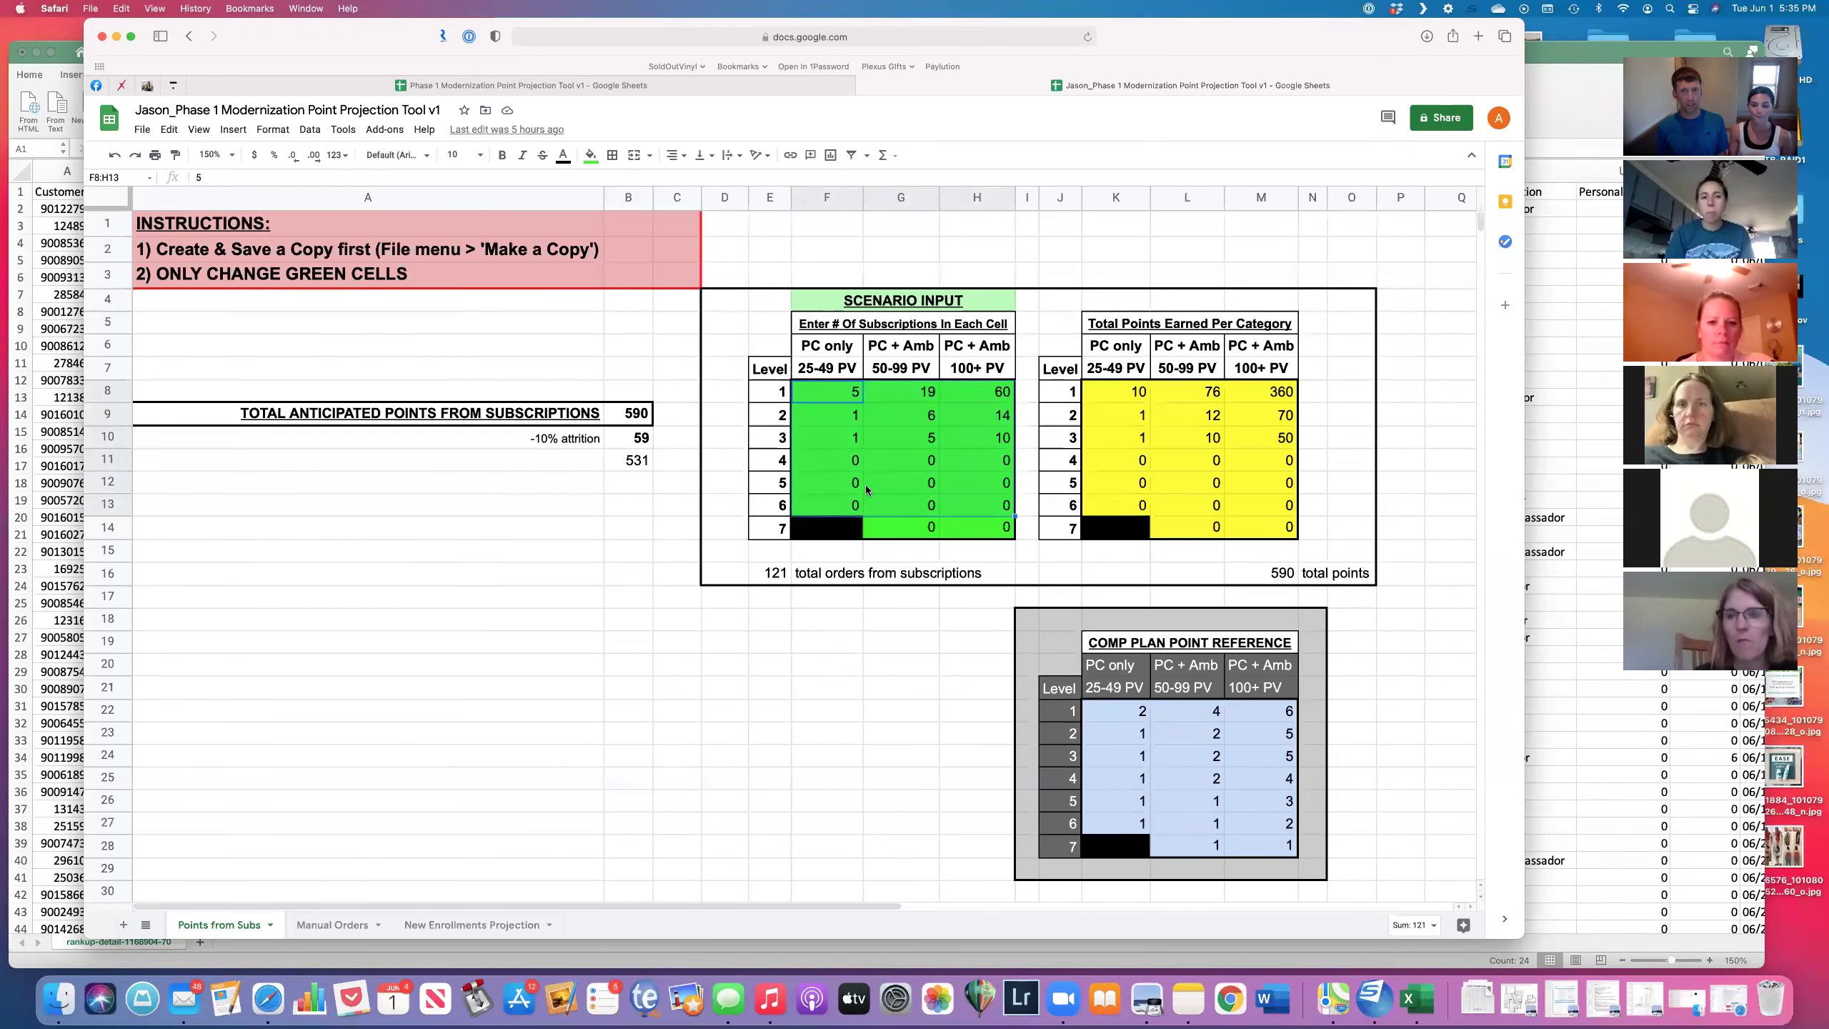
pyautogui.click(839, 393)
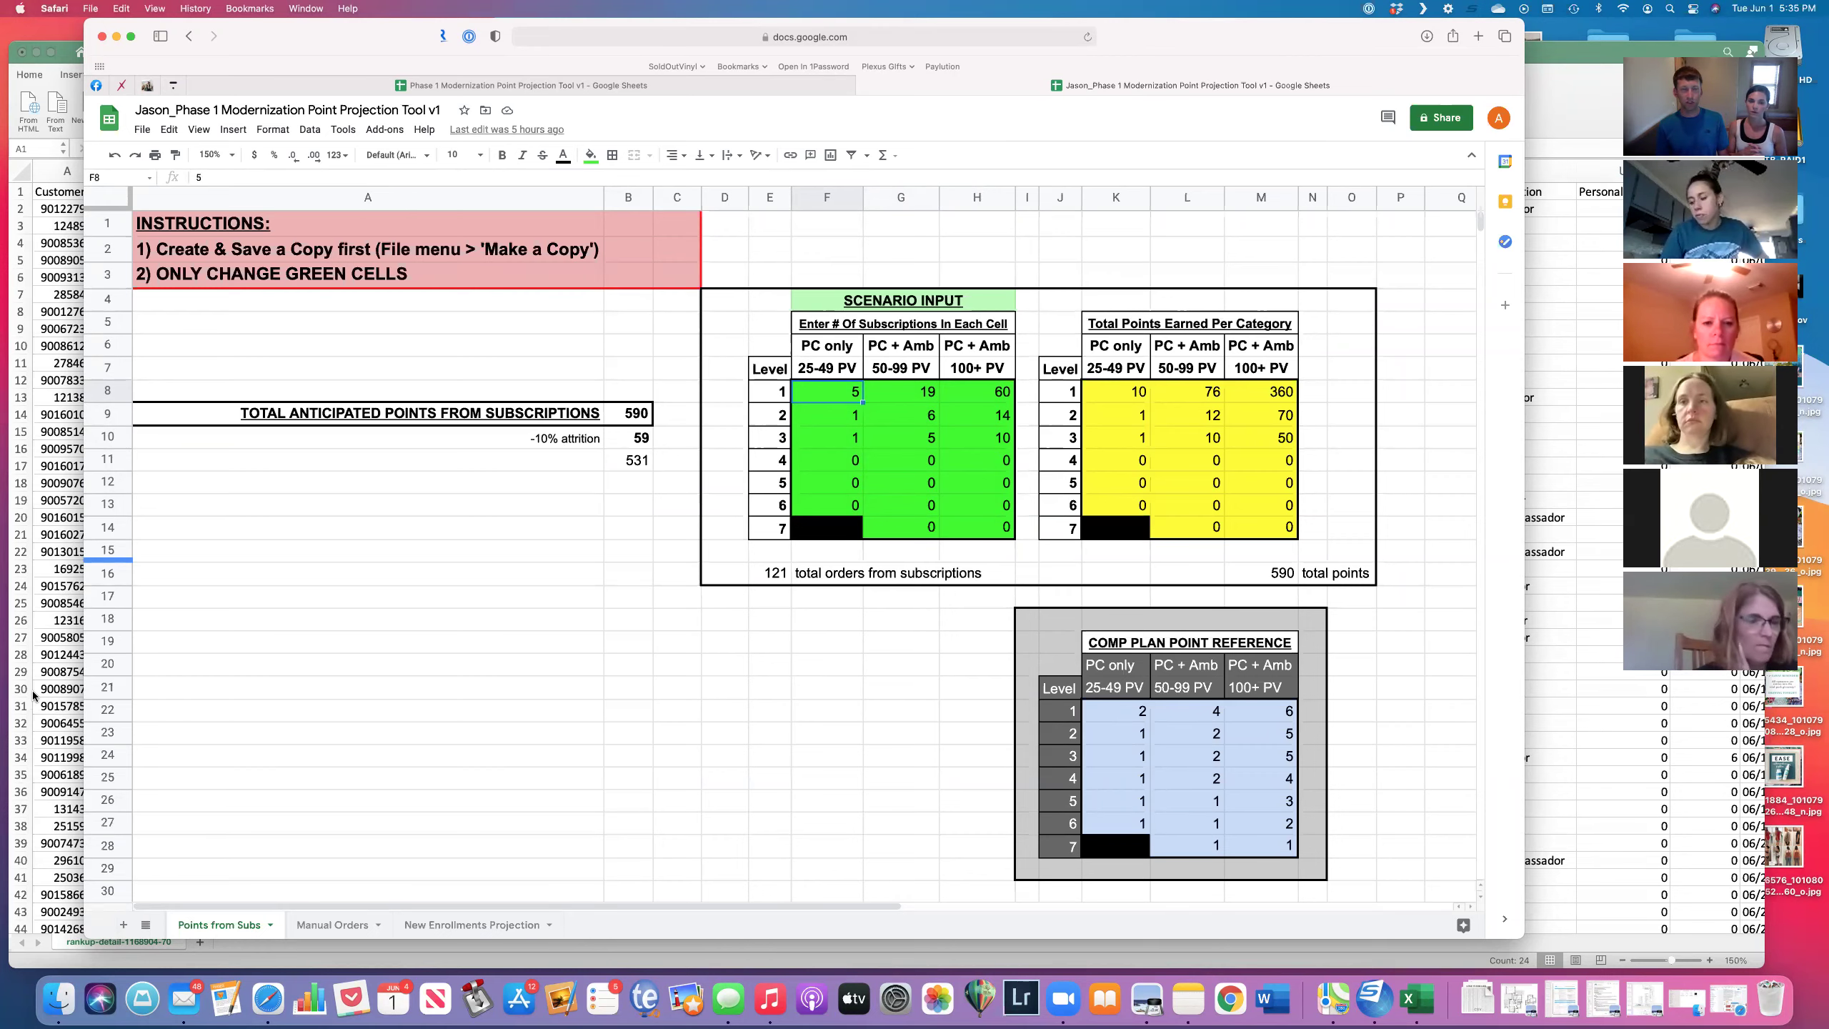
# Step: Switch to the rankup-detail workbook in Excel to view the exported customer data, and return to the point projection spreadsheet in Safari
pyautogui.click(45, 592)
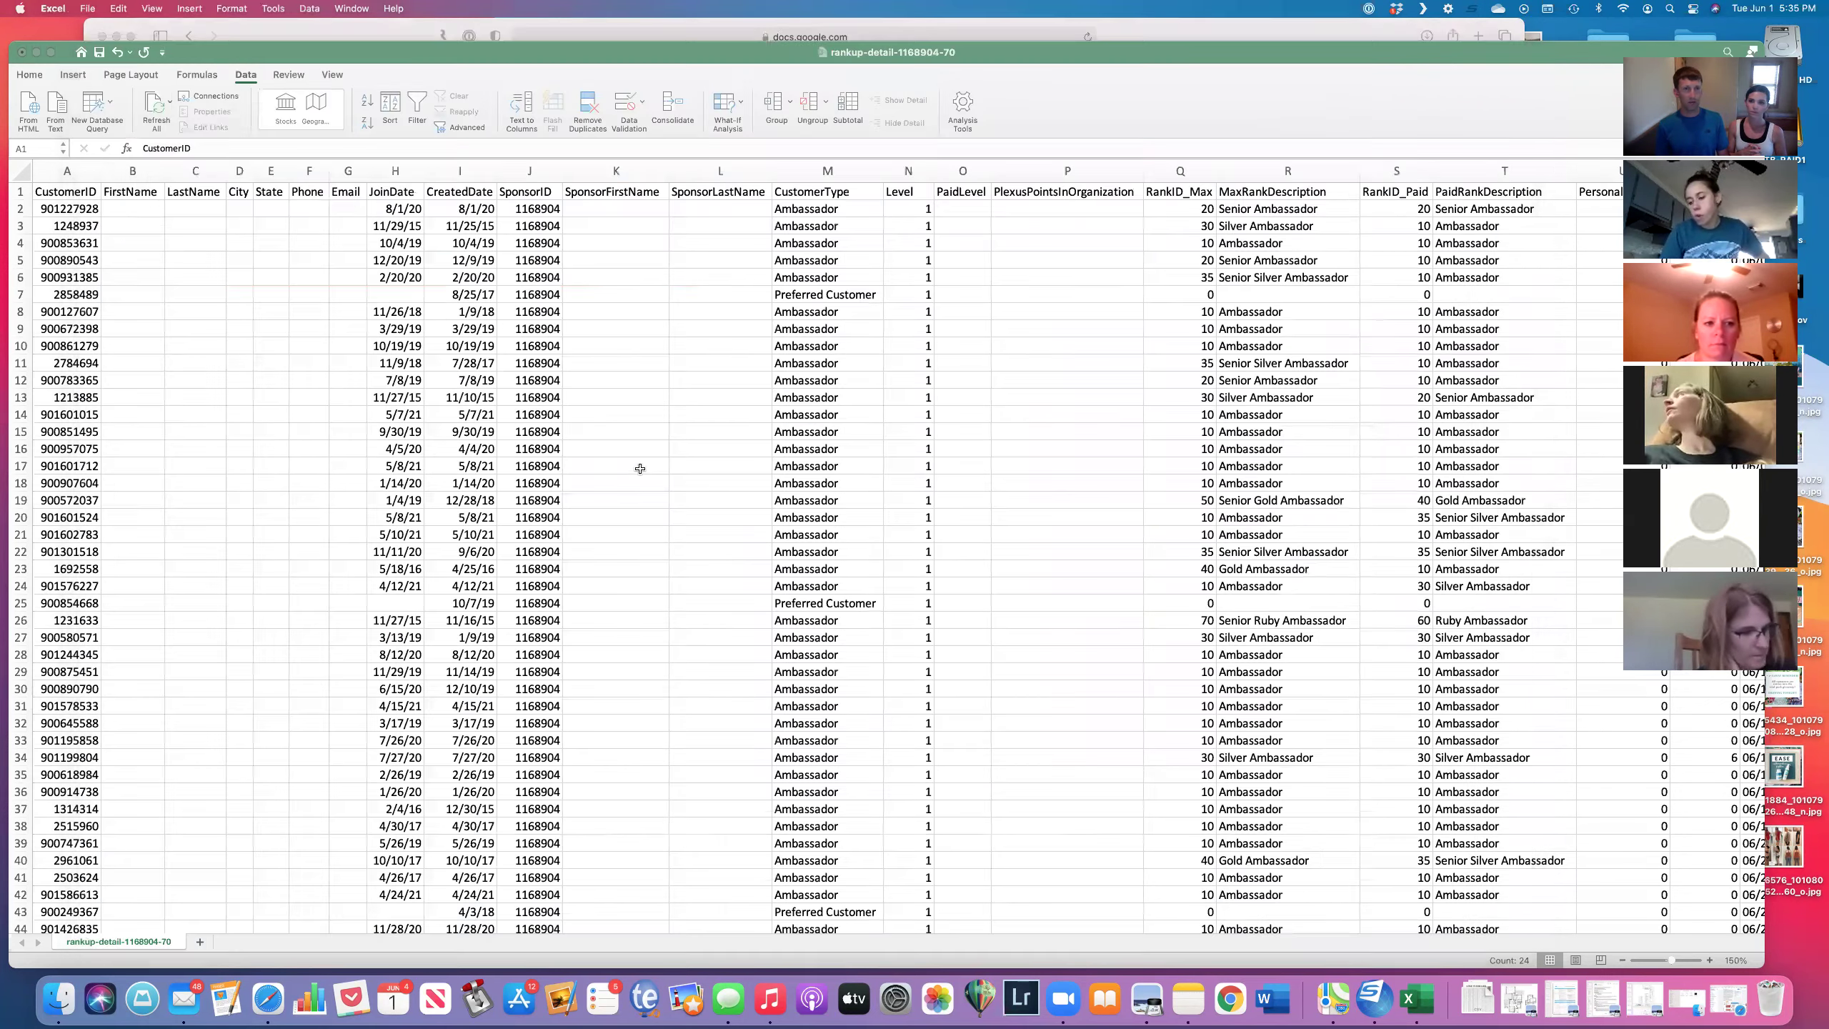
pyautogui.click(610, 254)
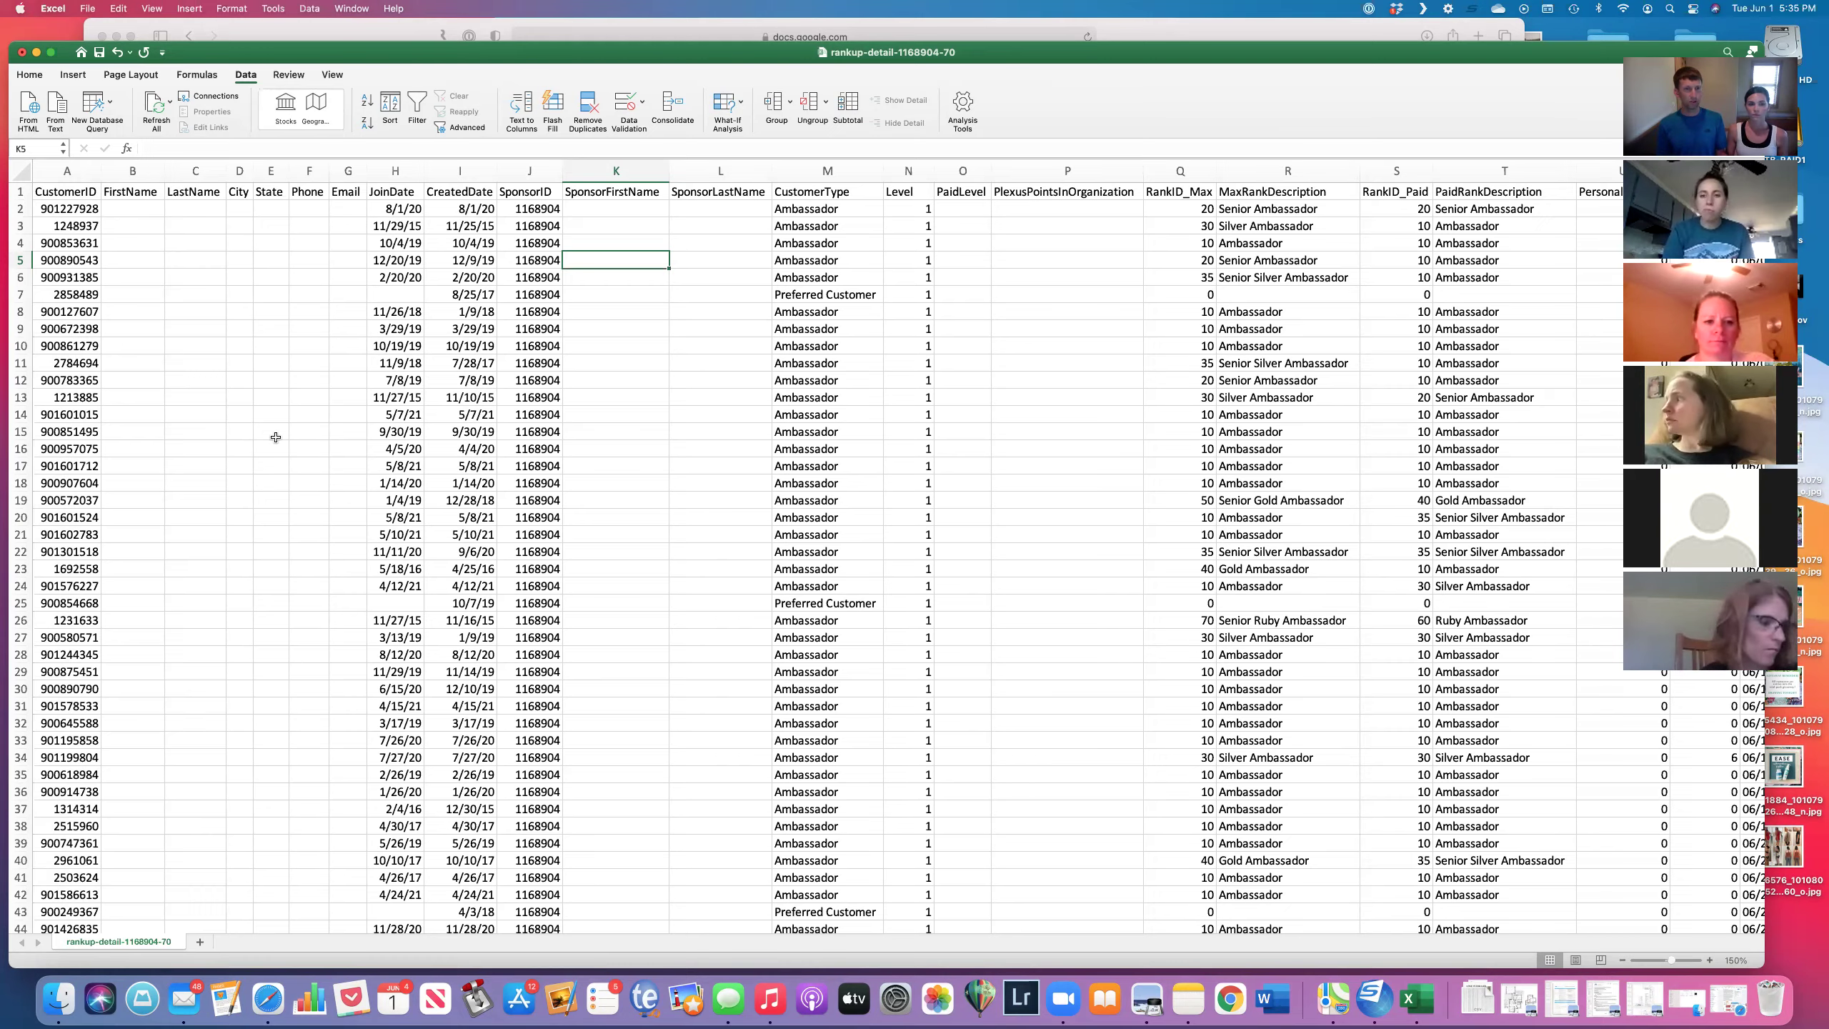
pyautogui.click(1169, 29)
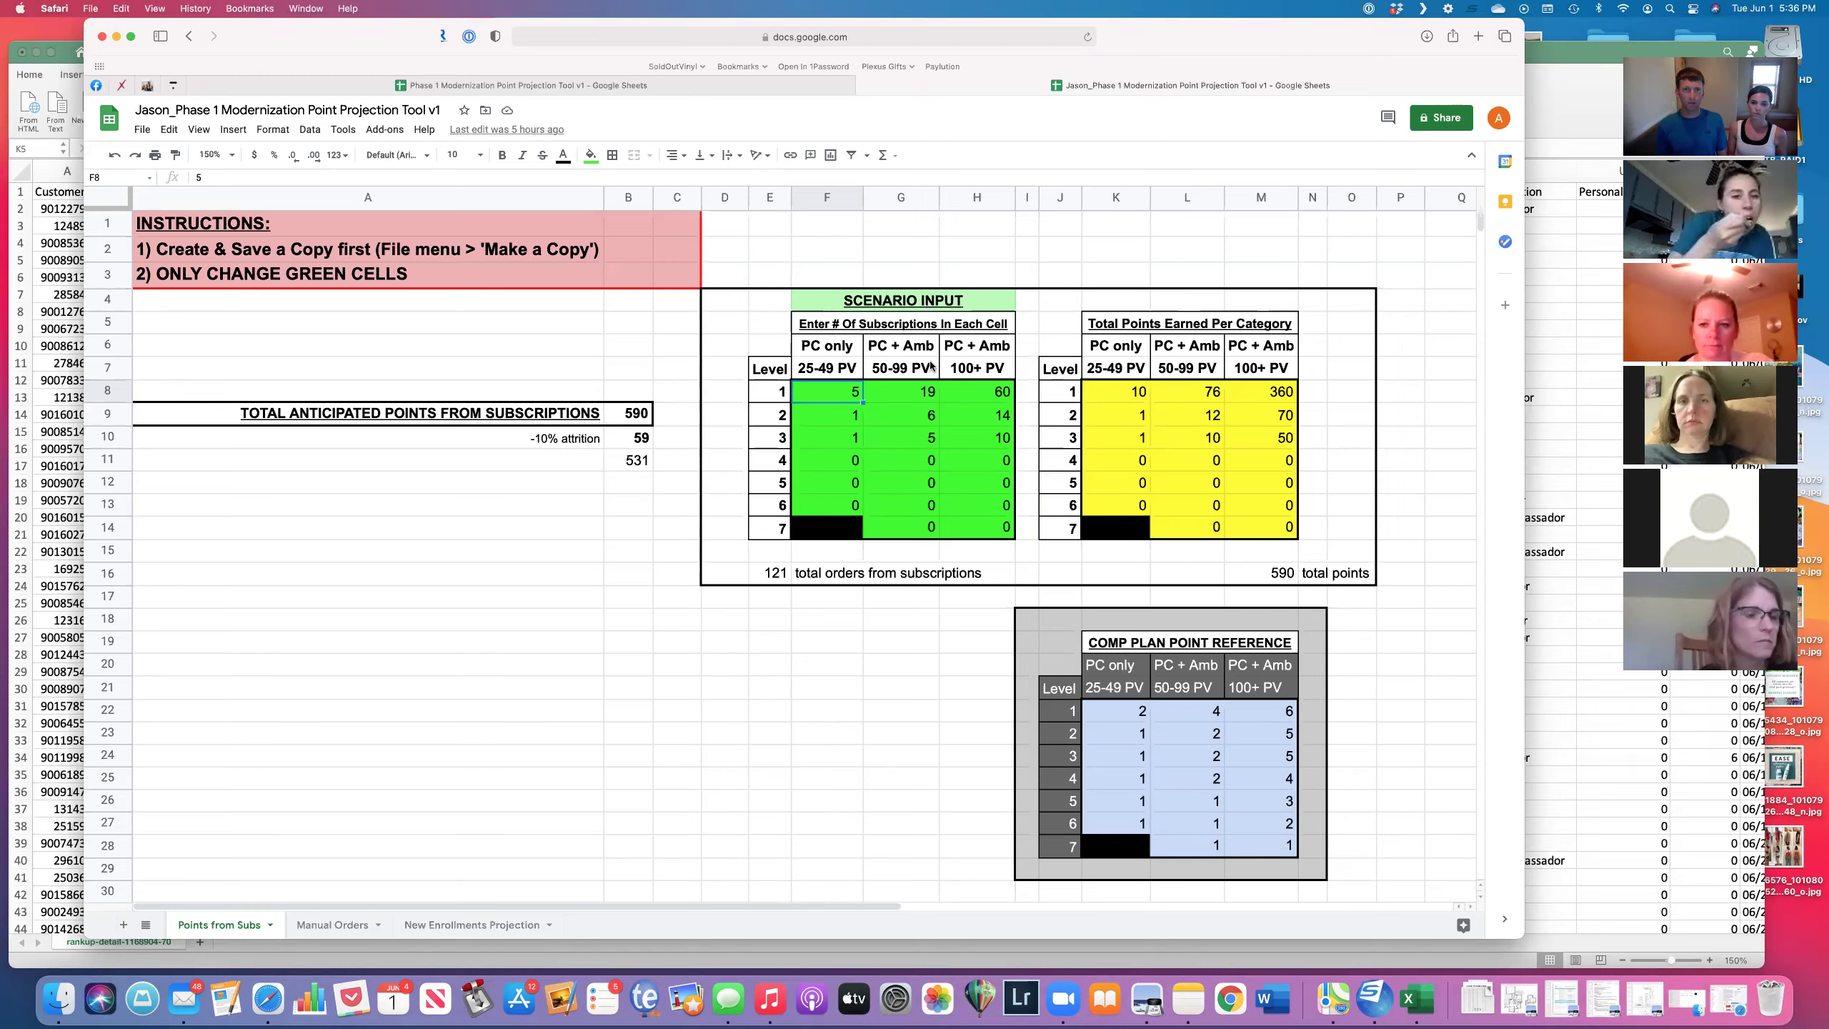
# Step: Review the spreadsheet's instructions and make a copy of the point projection tool in My Drive under the suggested name
pyautogui.click(648, 375)
pyautogui.moveTo(279, 225); pyautogui.dragTo(663, 269)
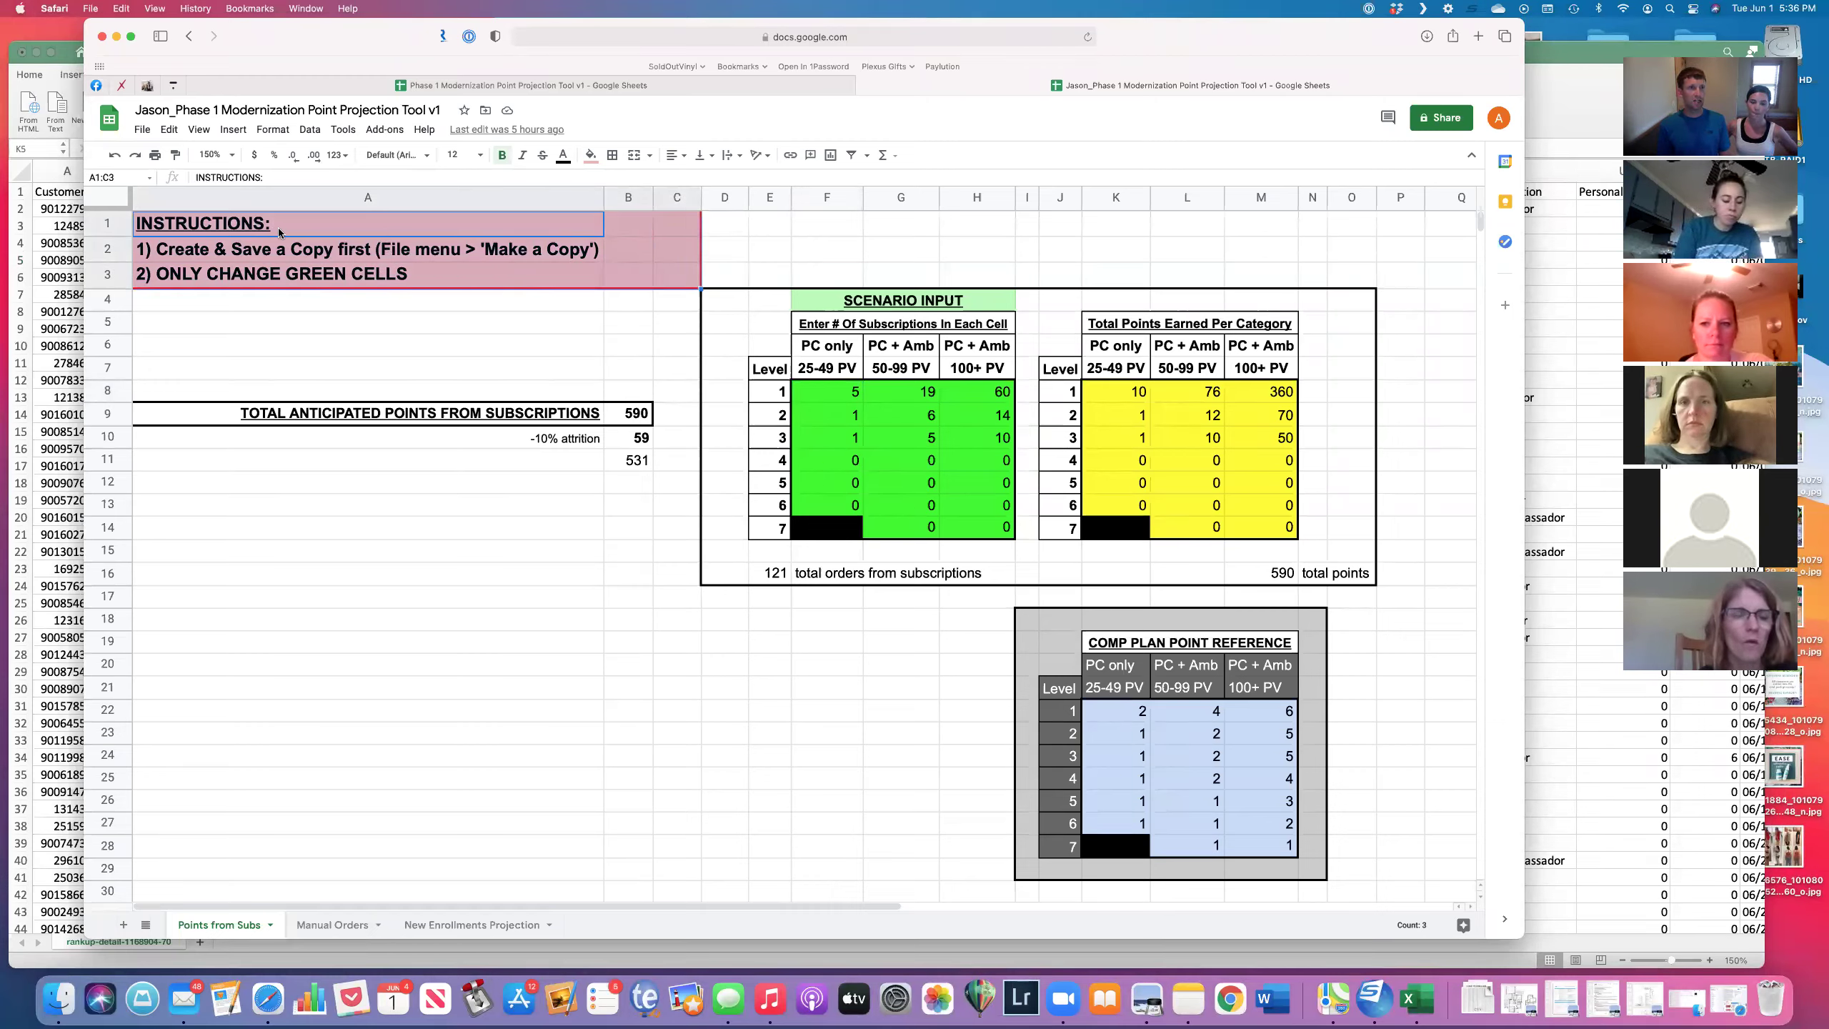
pyautogui.click(290, 249)
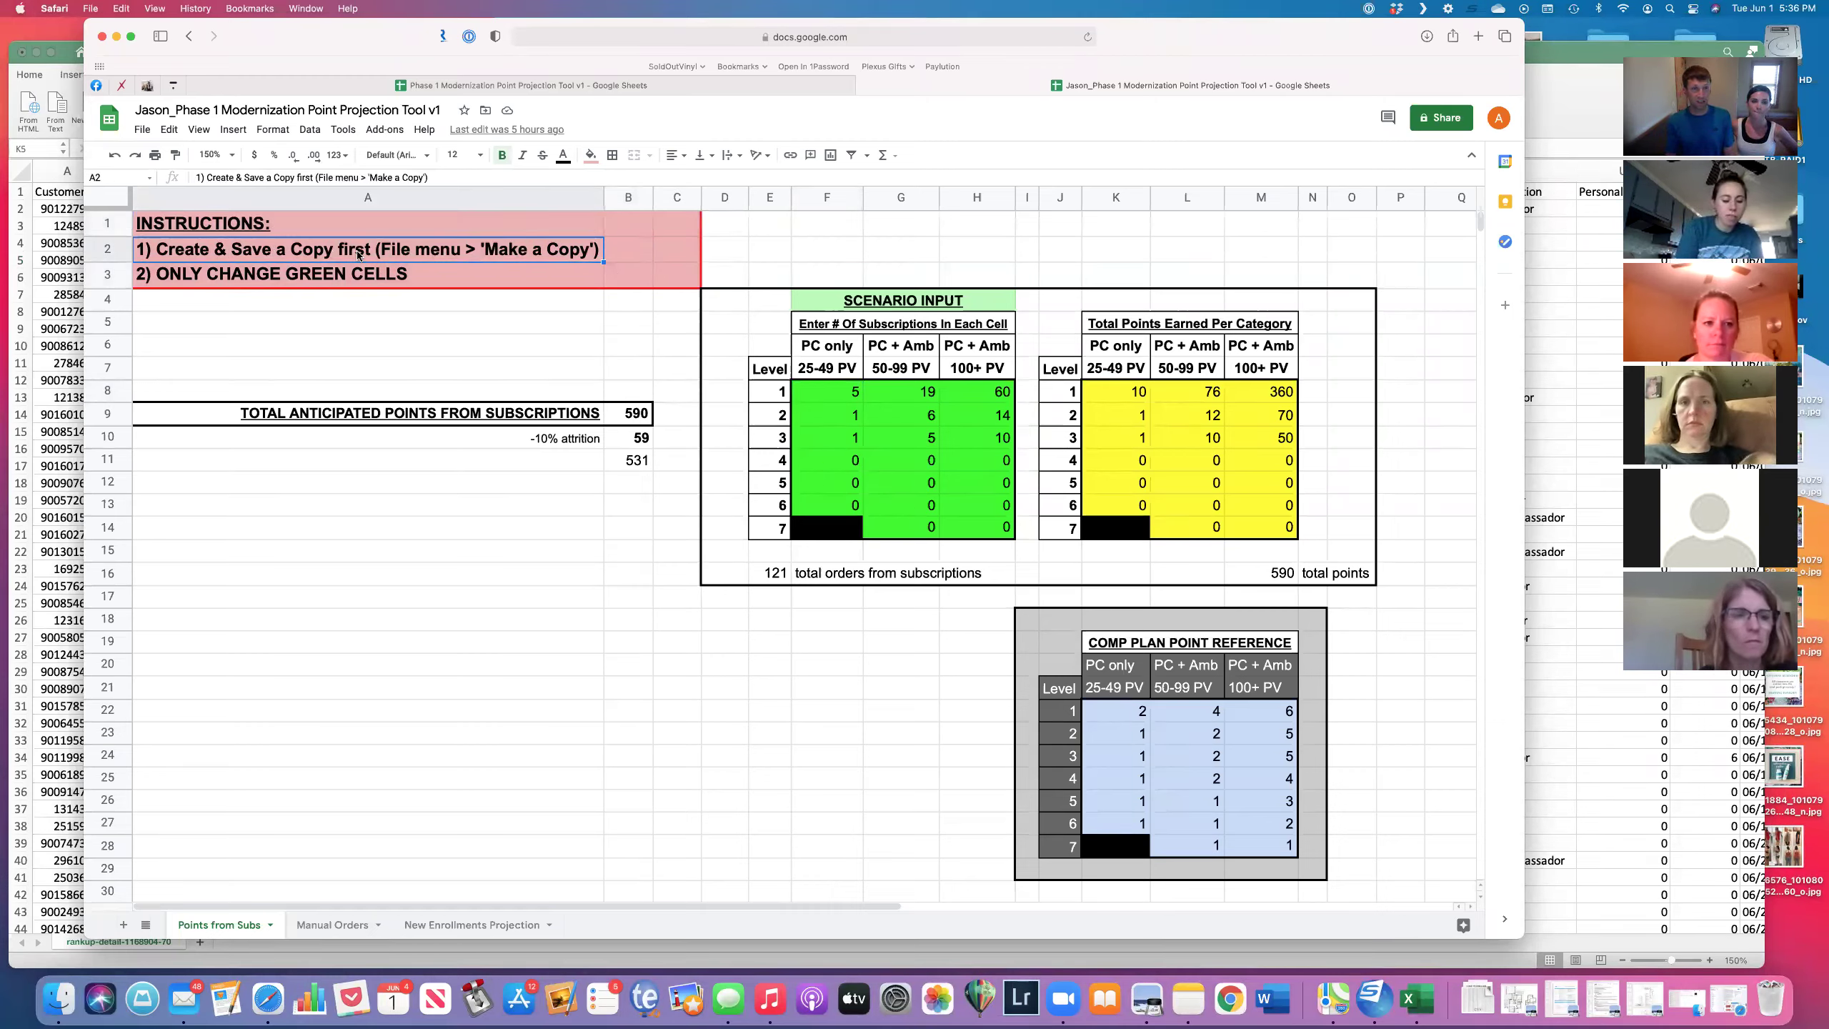
pyautogui.click(142, 130)
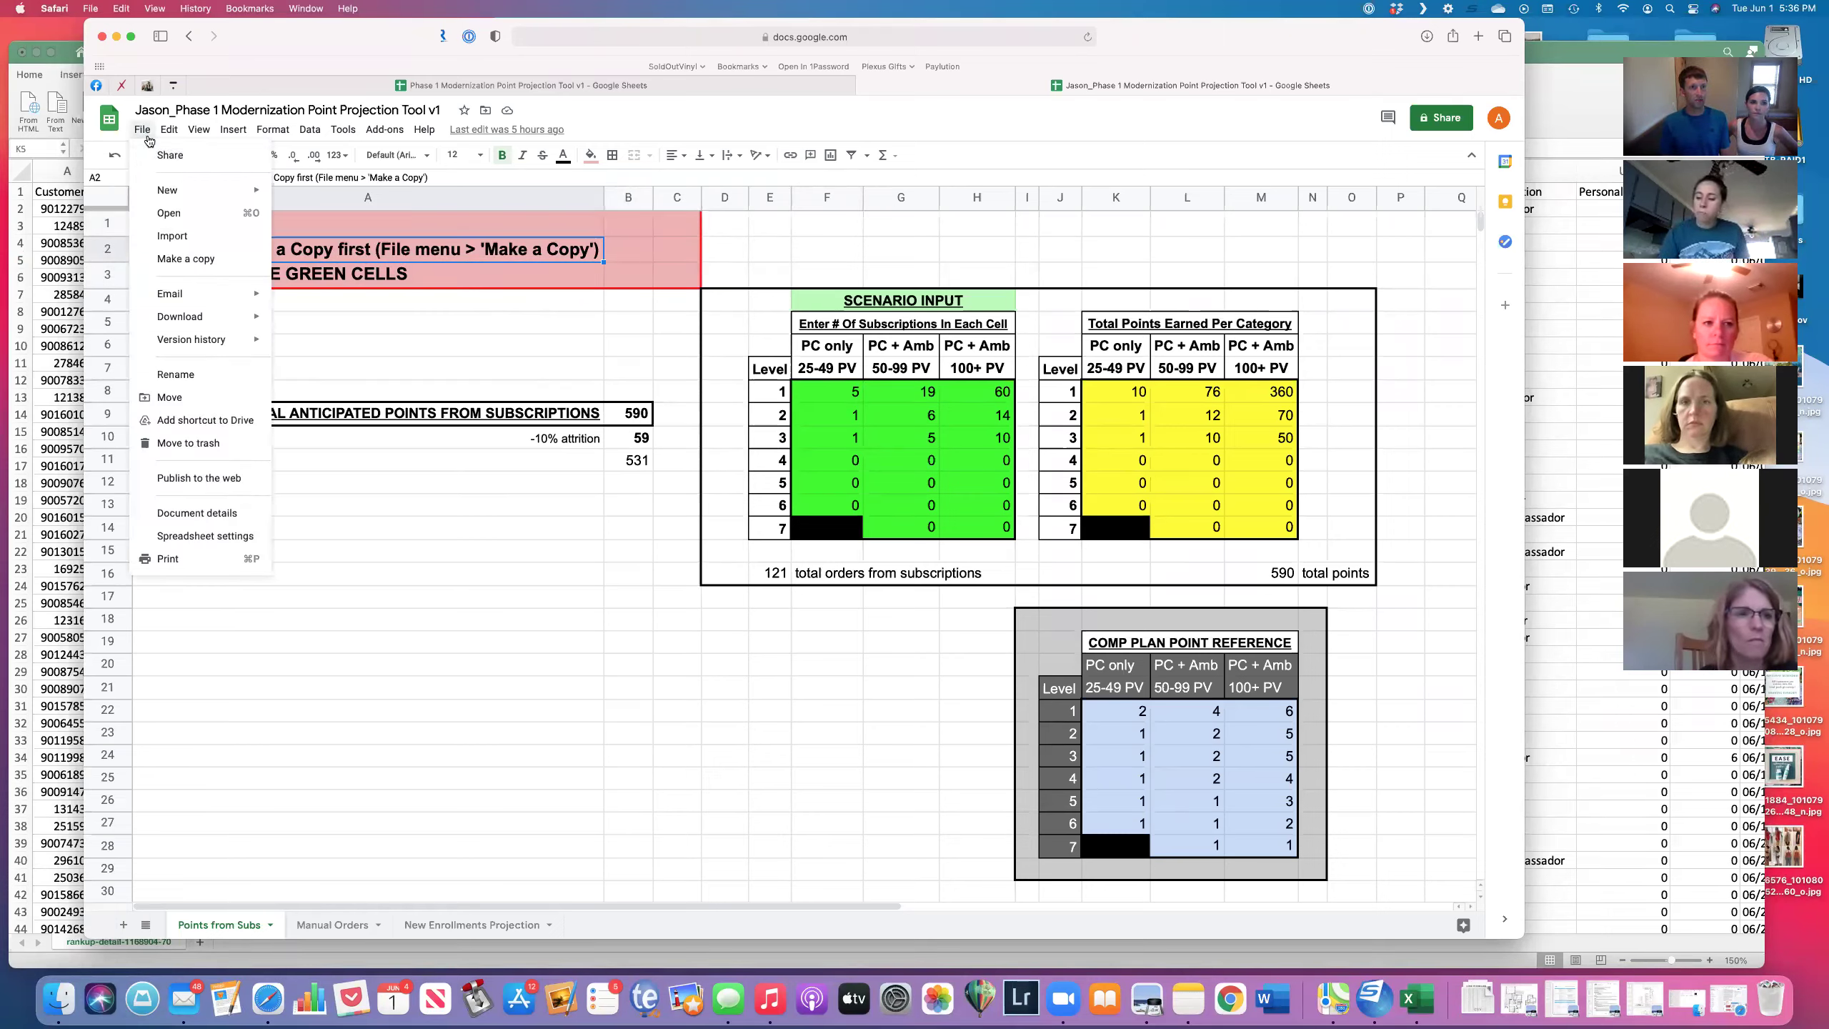
pyautogui.click(209, 260)
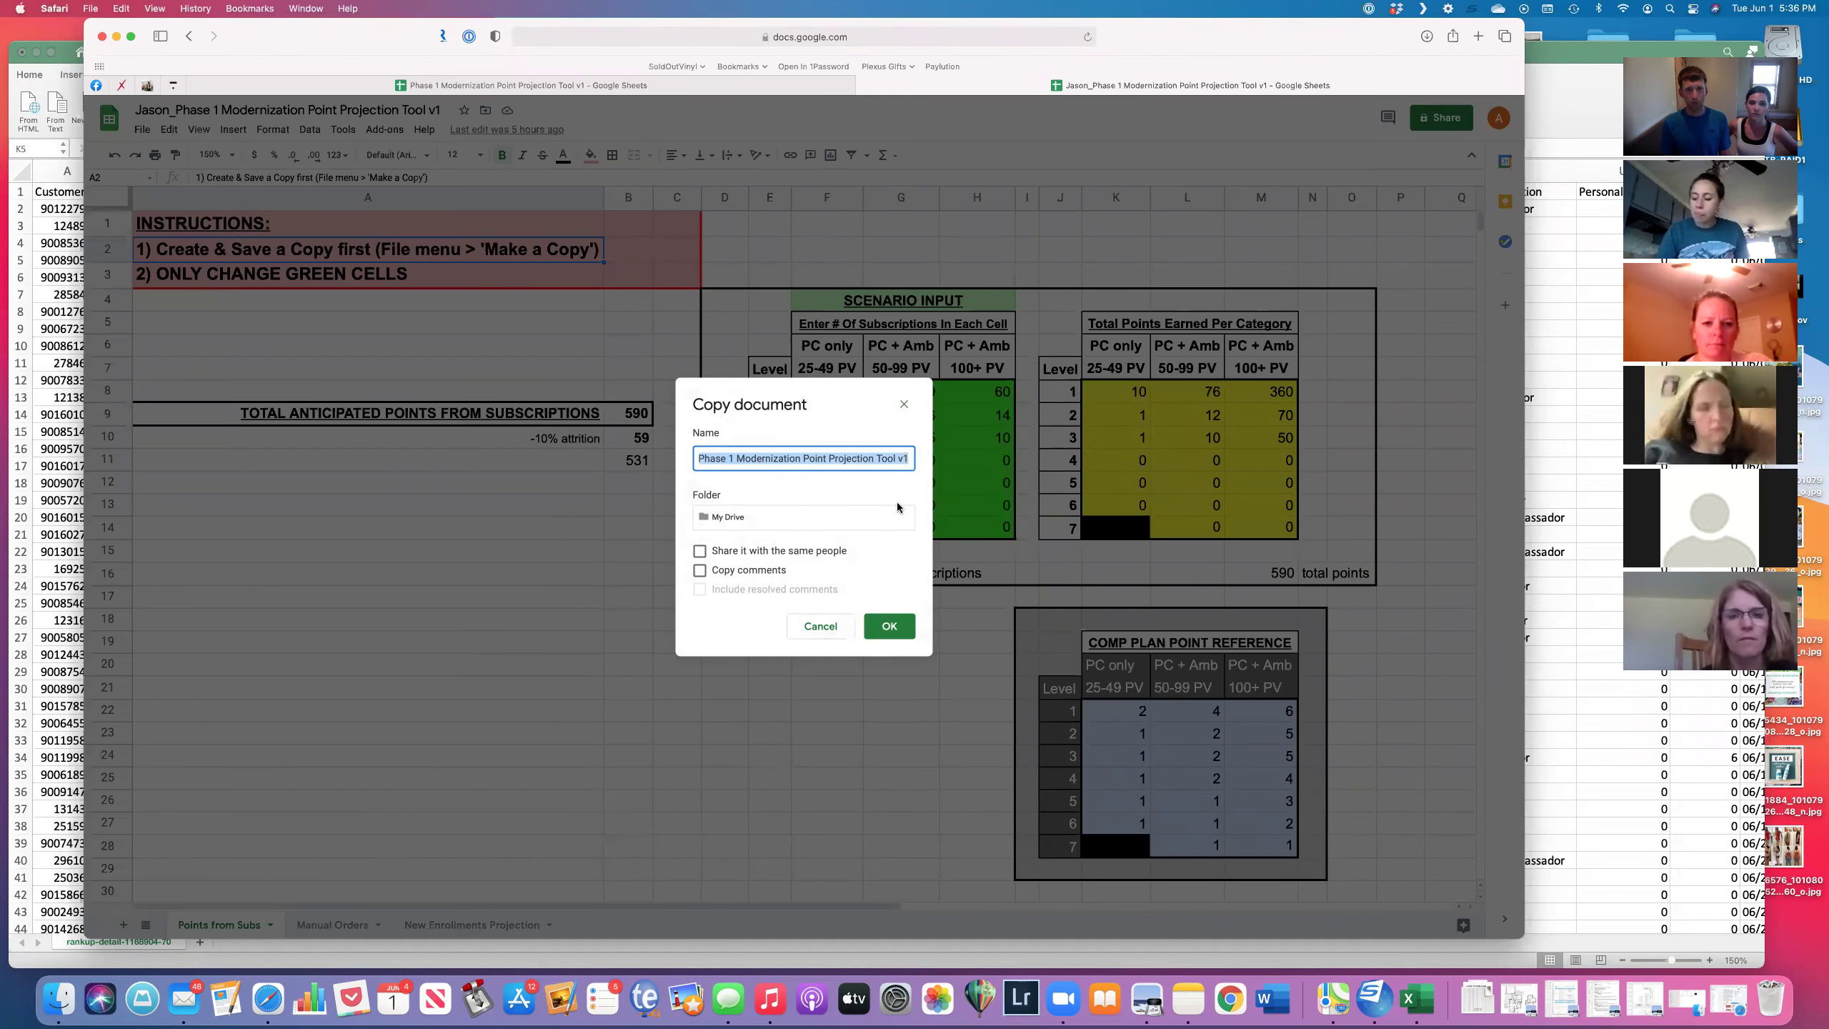
pyautogui.click(889, 626)
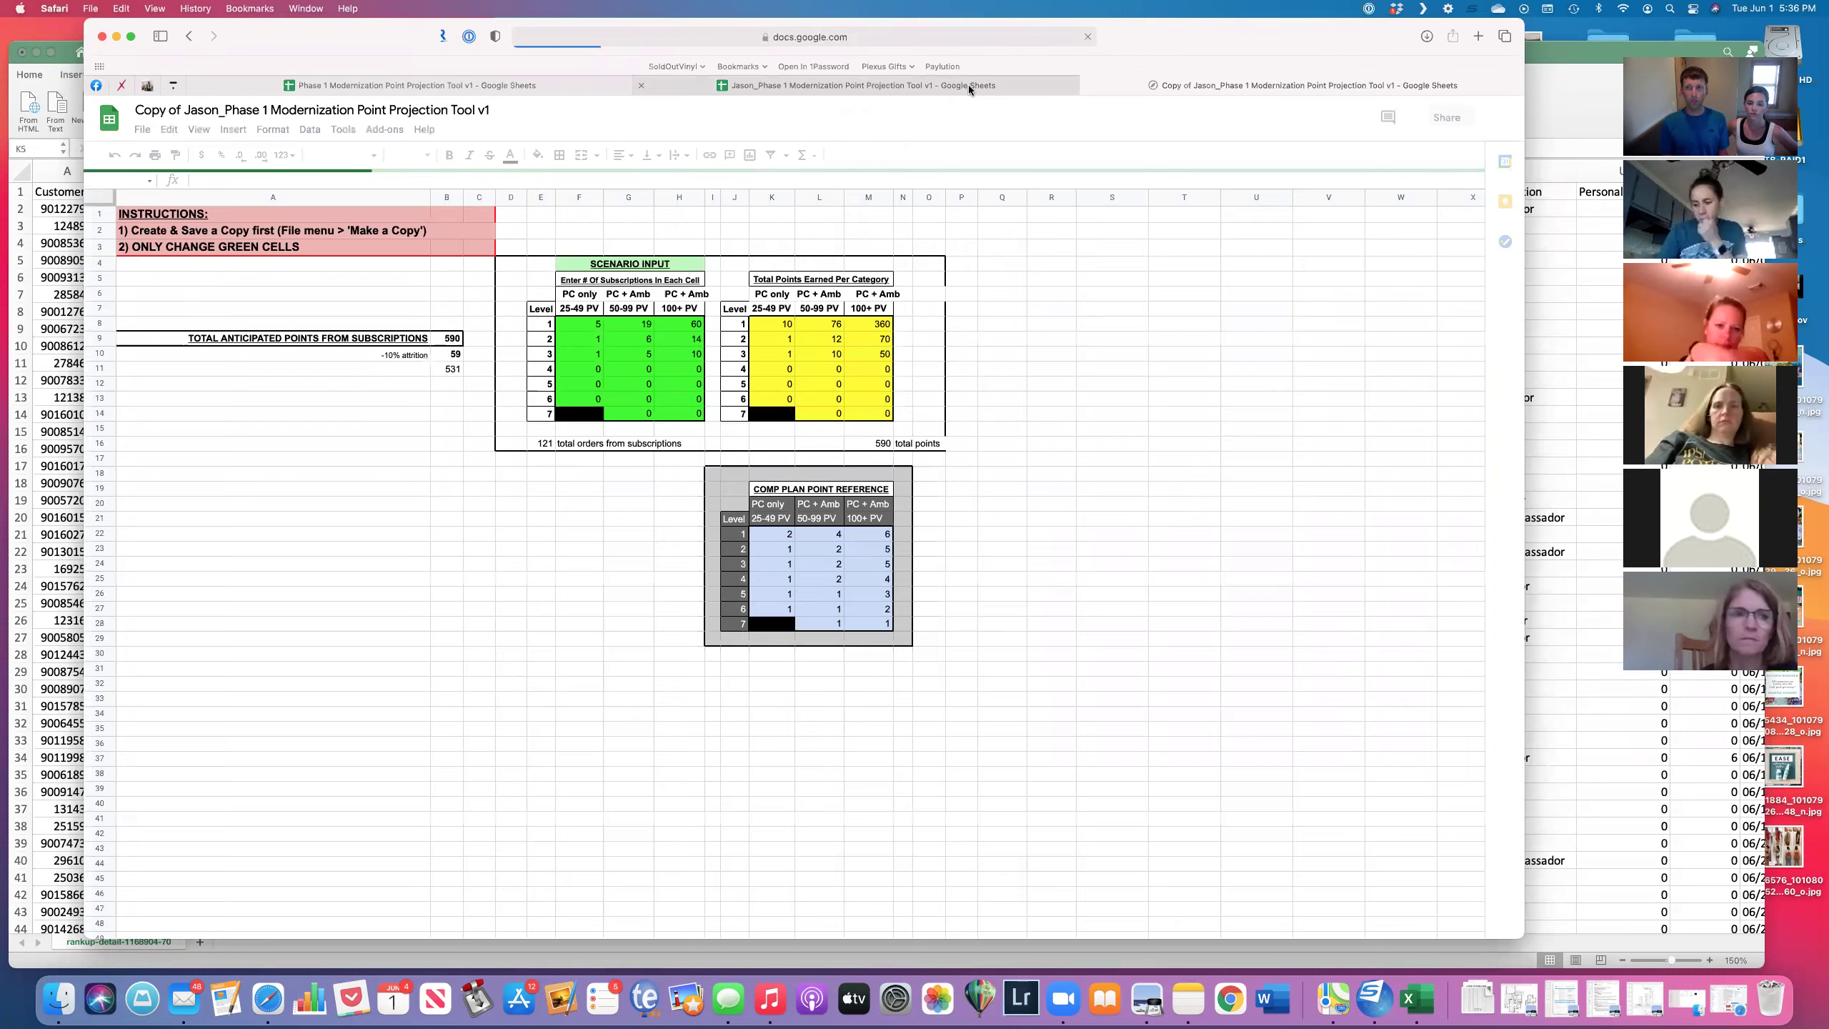
# Step: Compare the copied spreadsheet with the original, close the copy, and return to the original's Points from Subs sheet
pyautogui.click(968, 84)
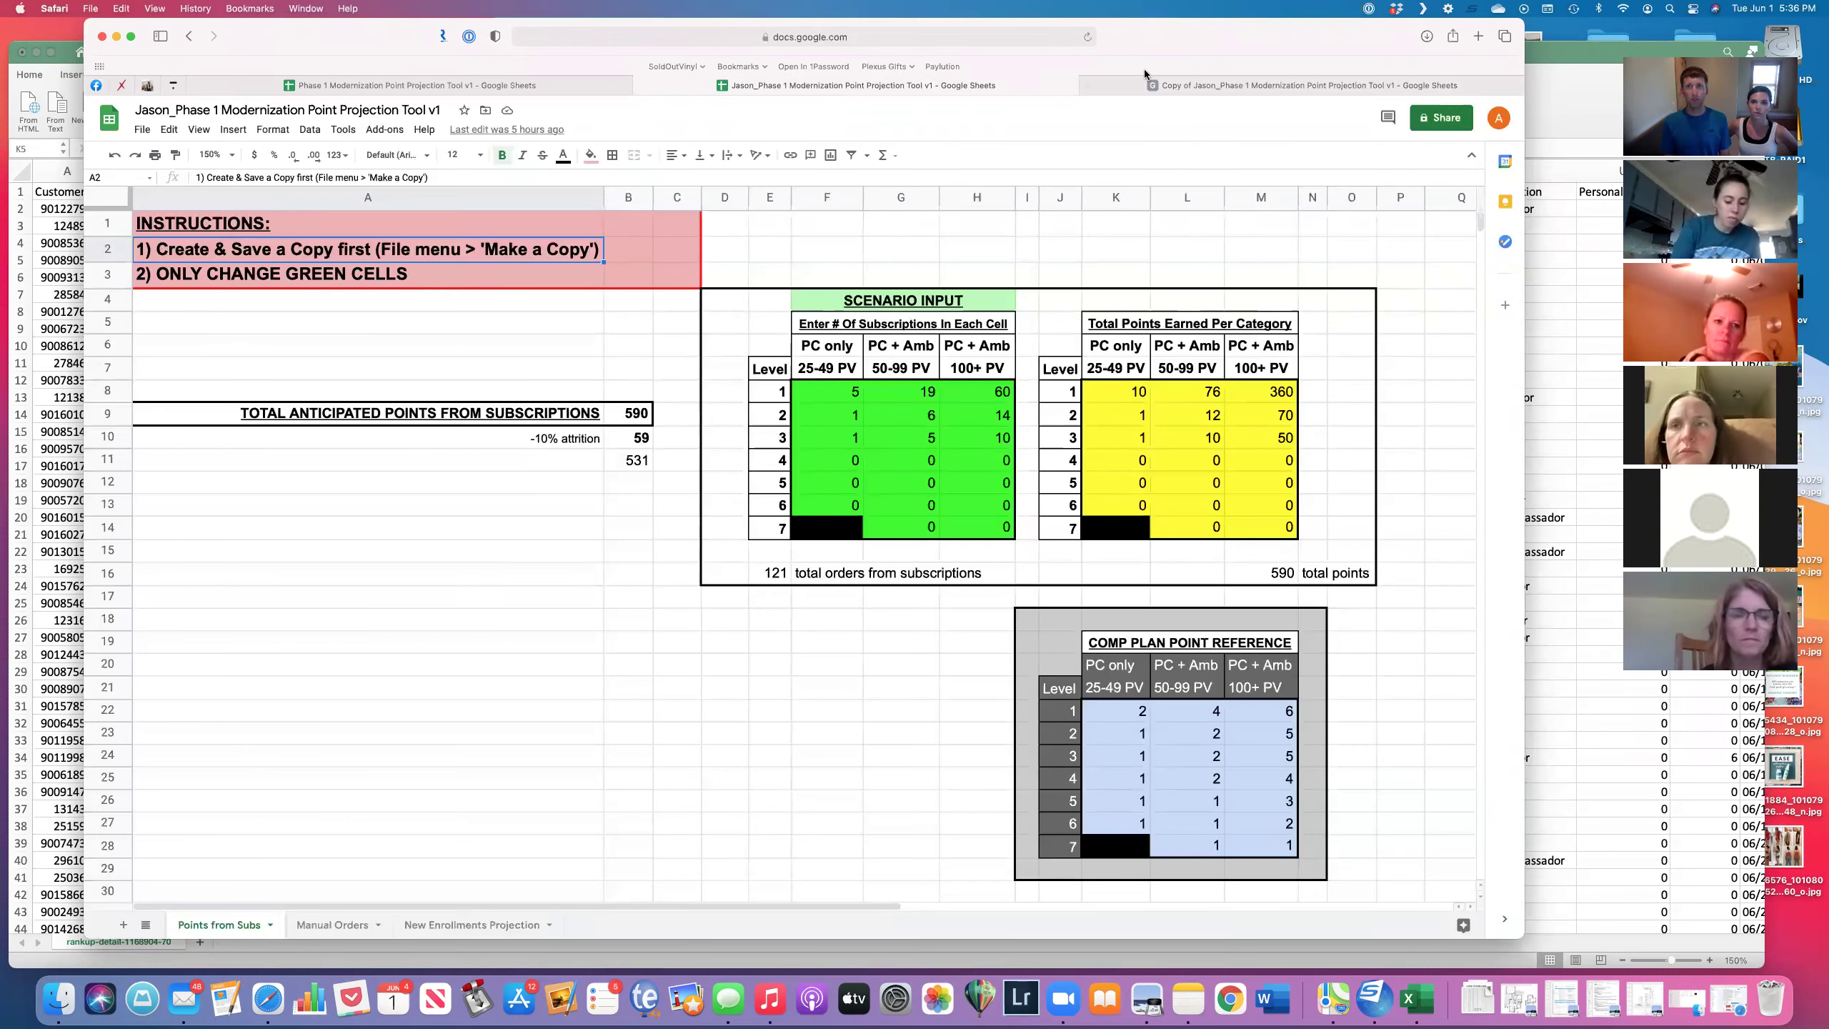
pyautogui.click(1180, 88)
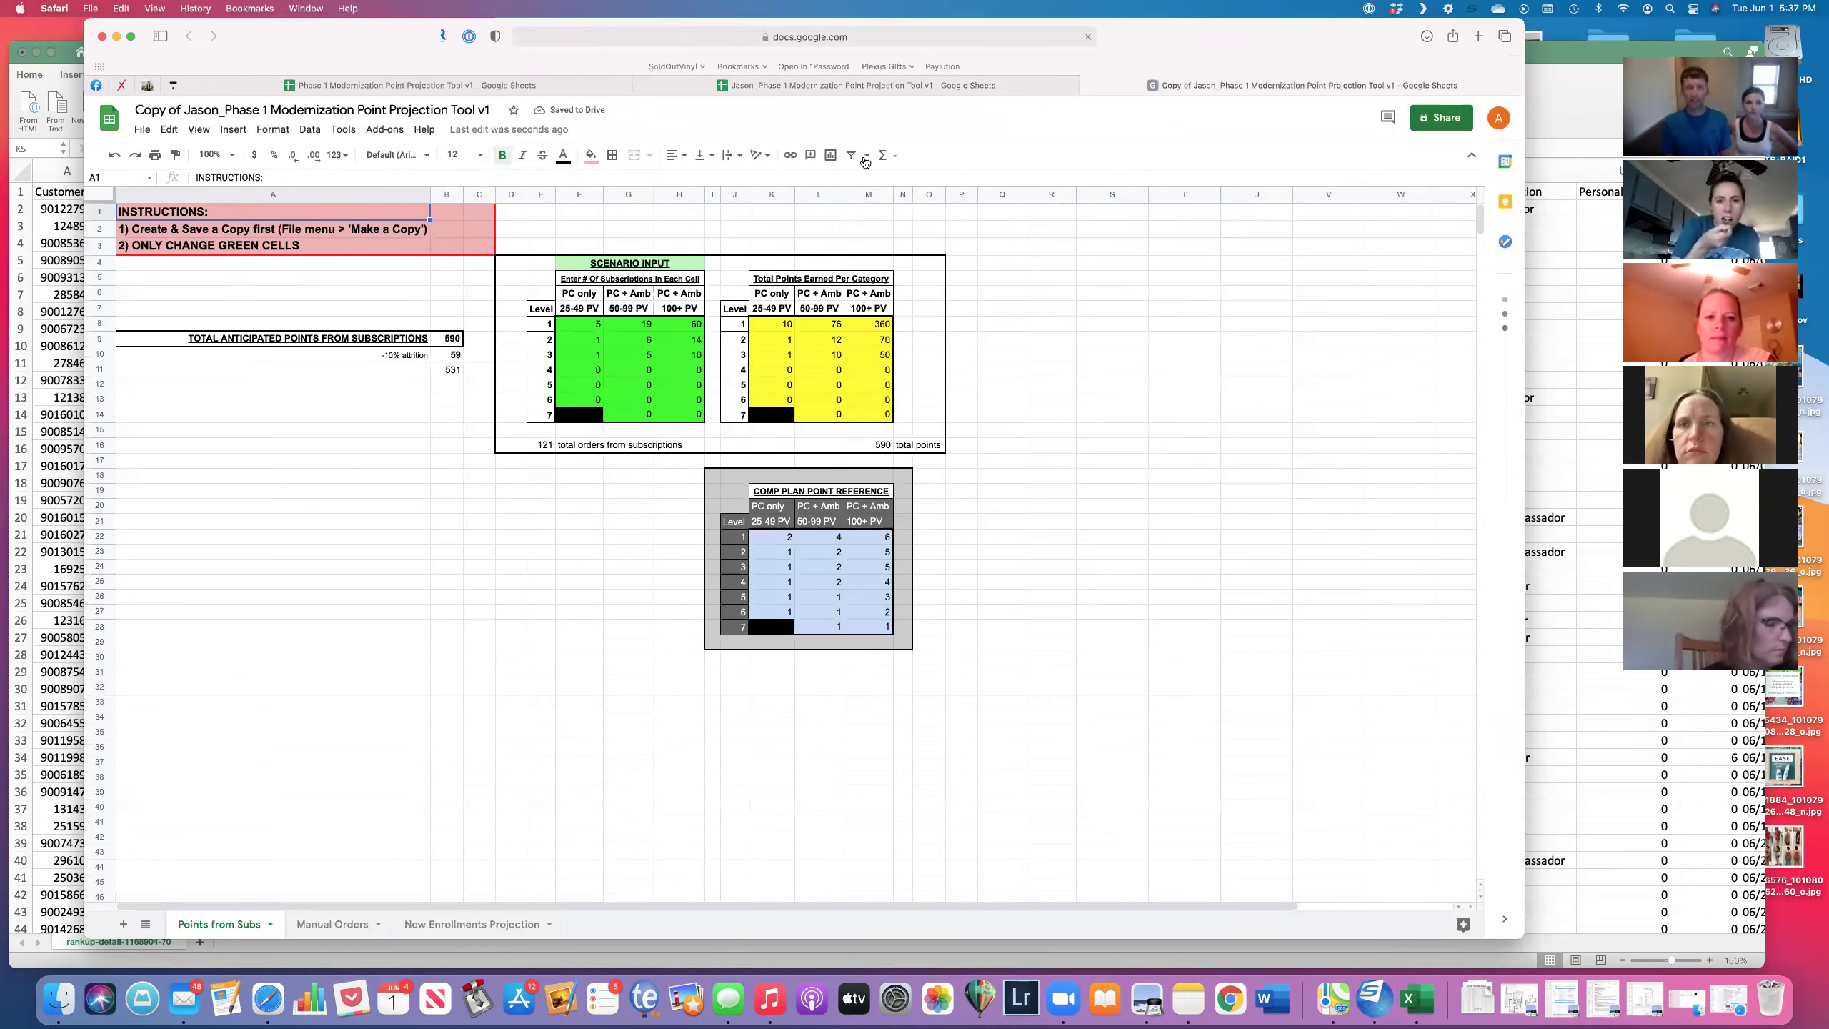
pyautogui.moveTo(790, 86)
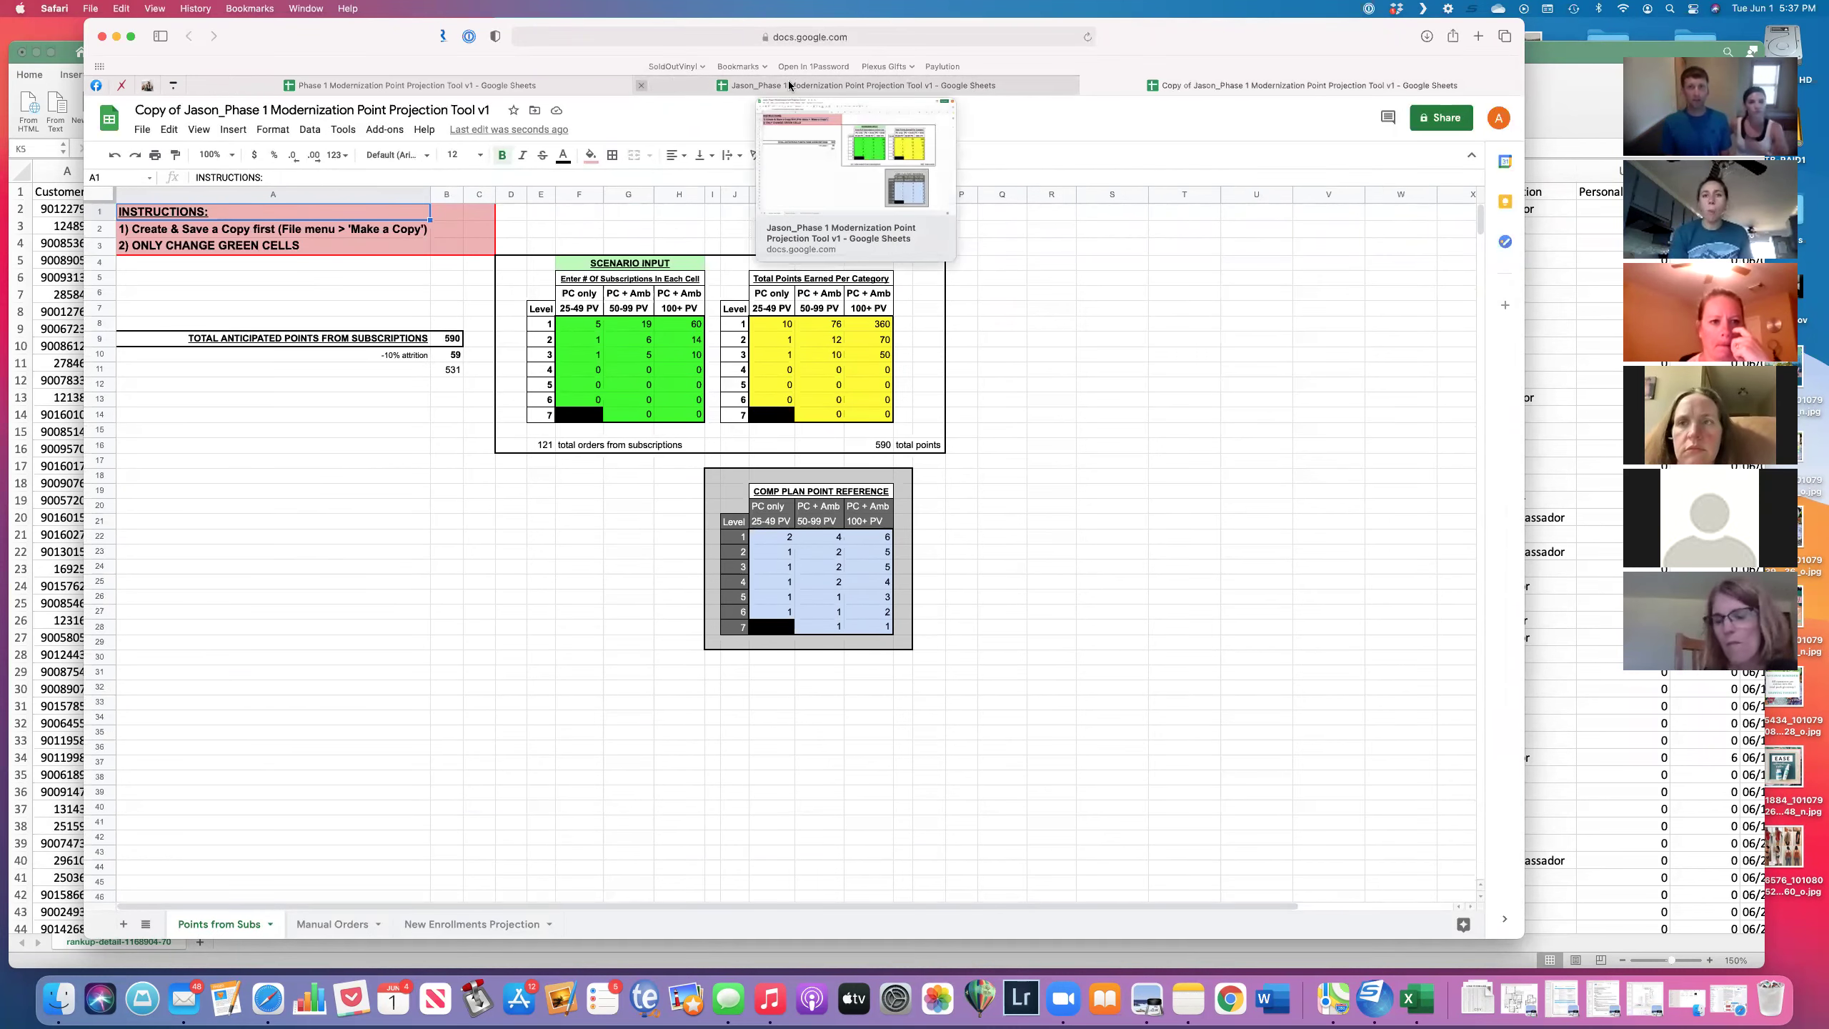
pyautogui.click(1088, 84)
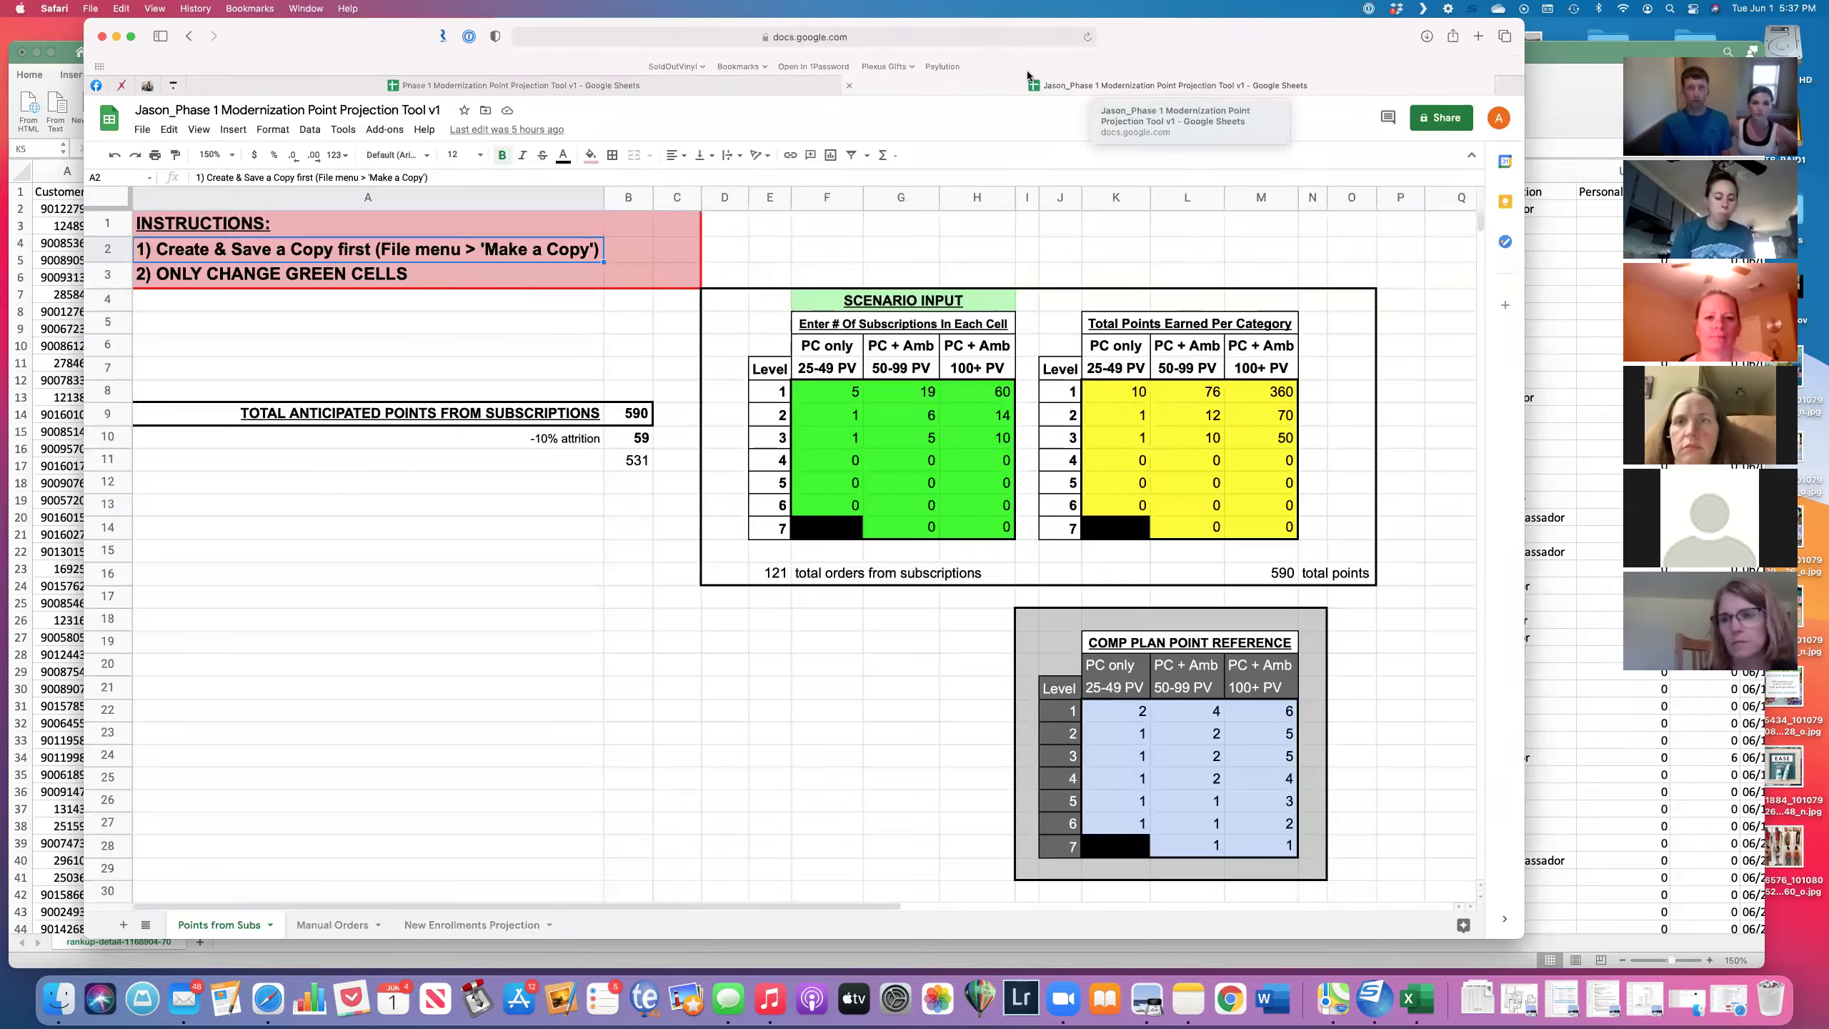
pyautogui.click(345, 328)
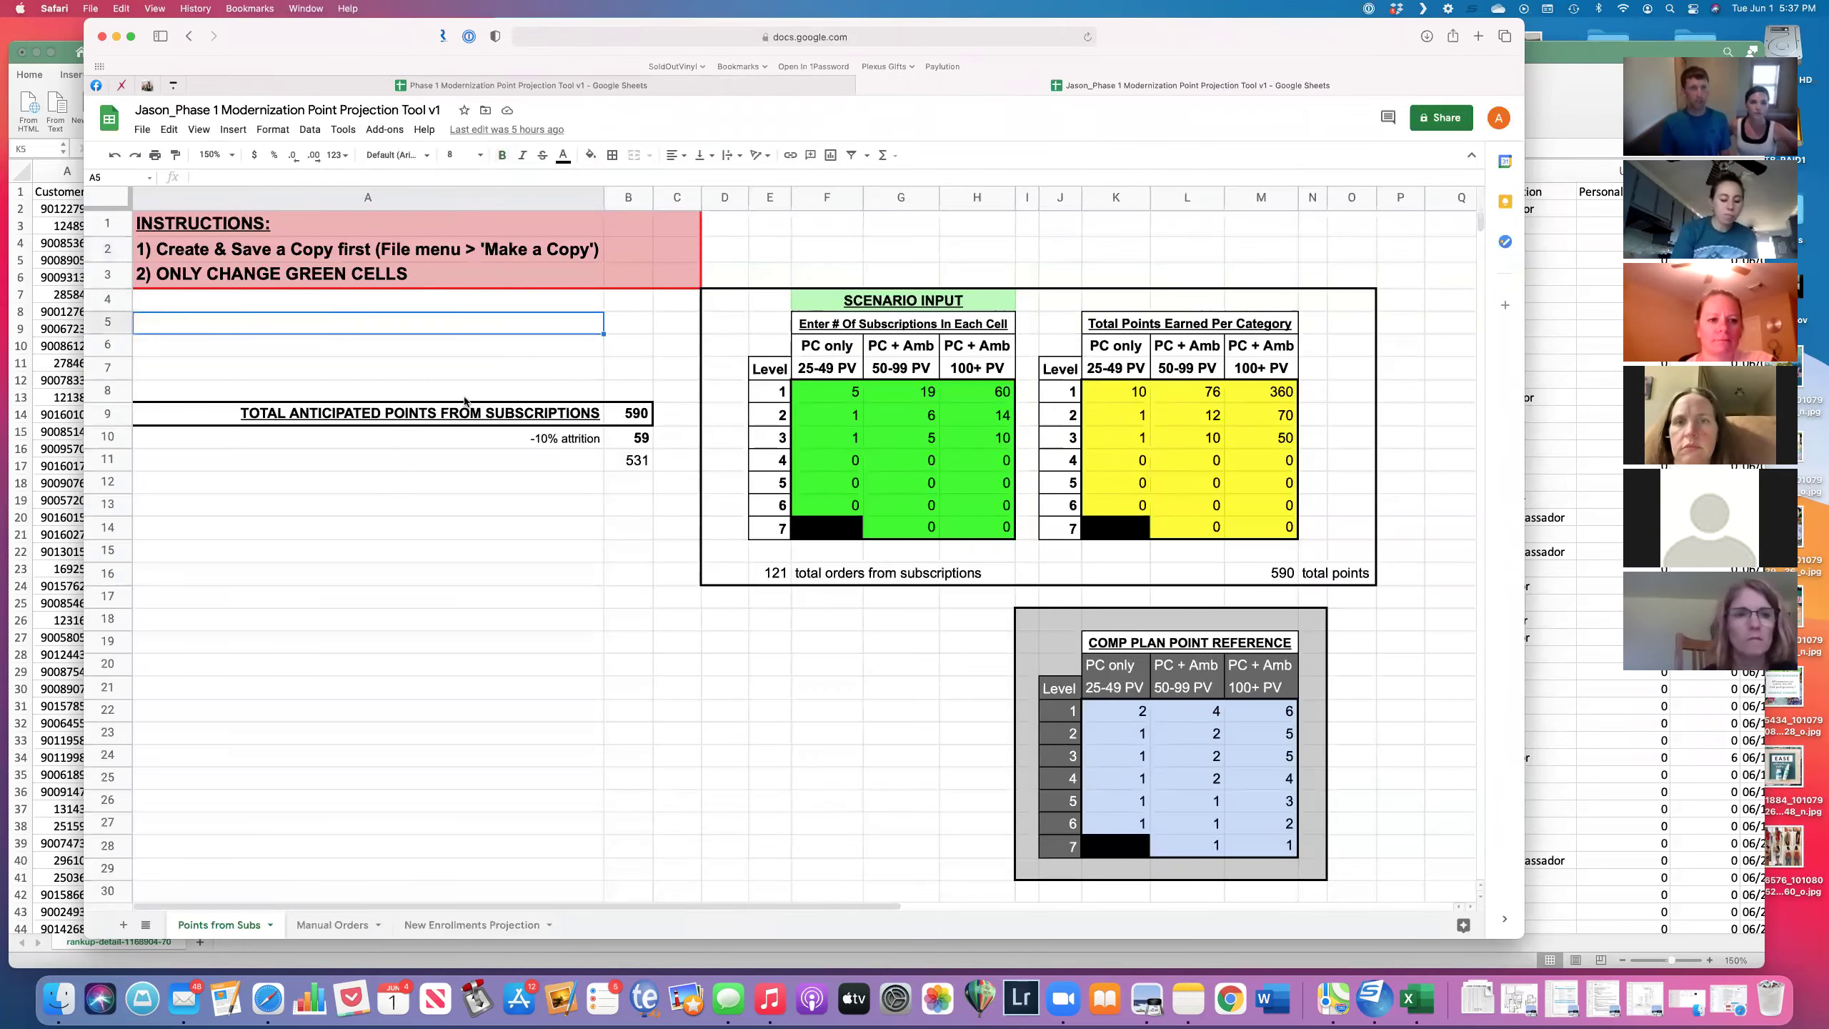
# Step: Switch to the rankup-detail workbook in Excel and highlight the blank customer name, contact and sponsor name cells
pyautogui.click(63, 329)
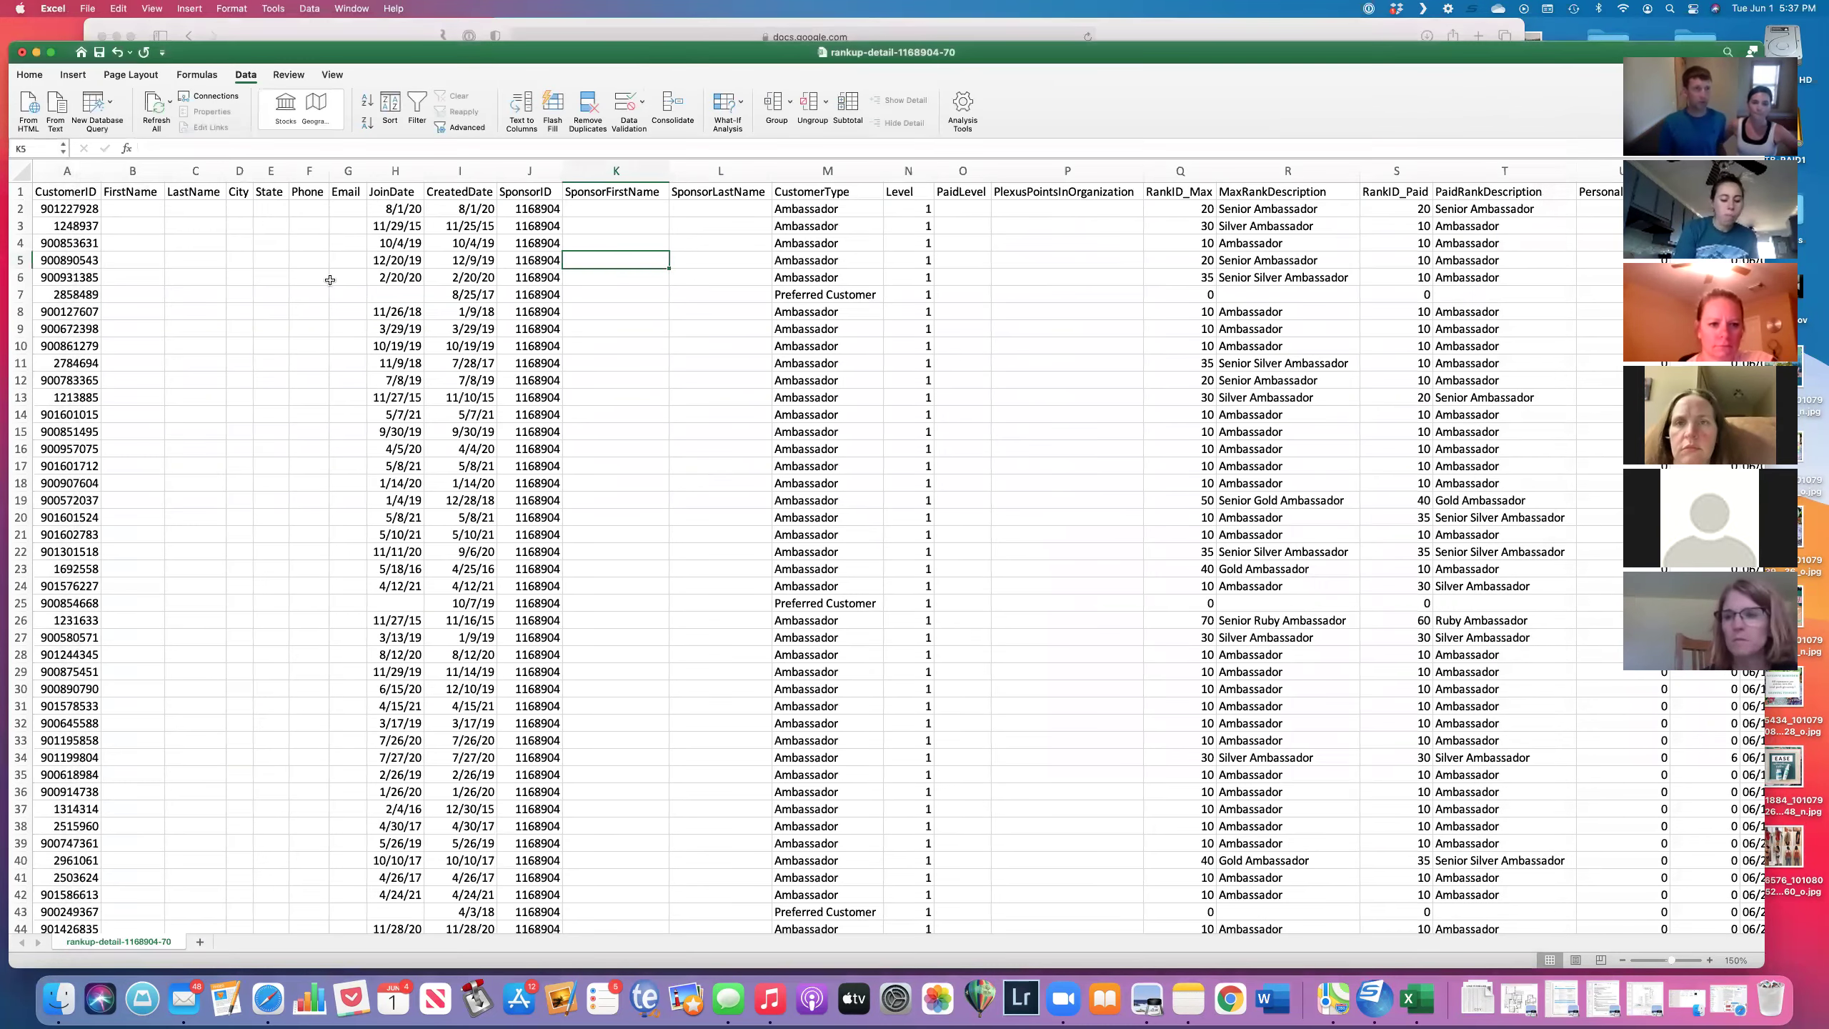
pyautogui.click(64, 192)
pyautogui.moveTo(144, 211); pyautogui.dragTo(360, 696)
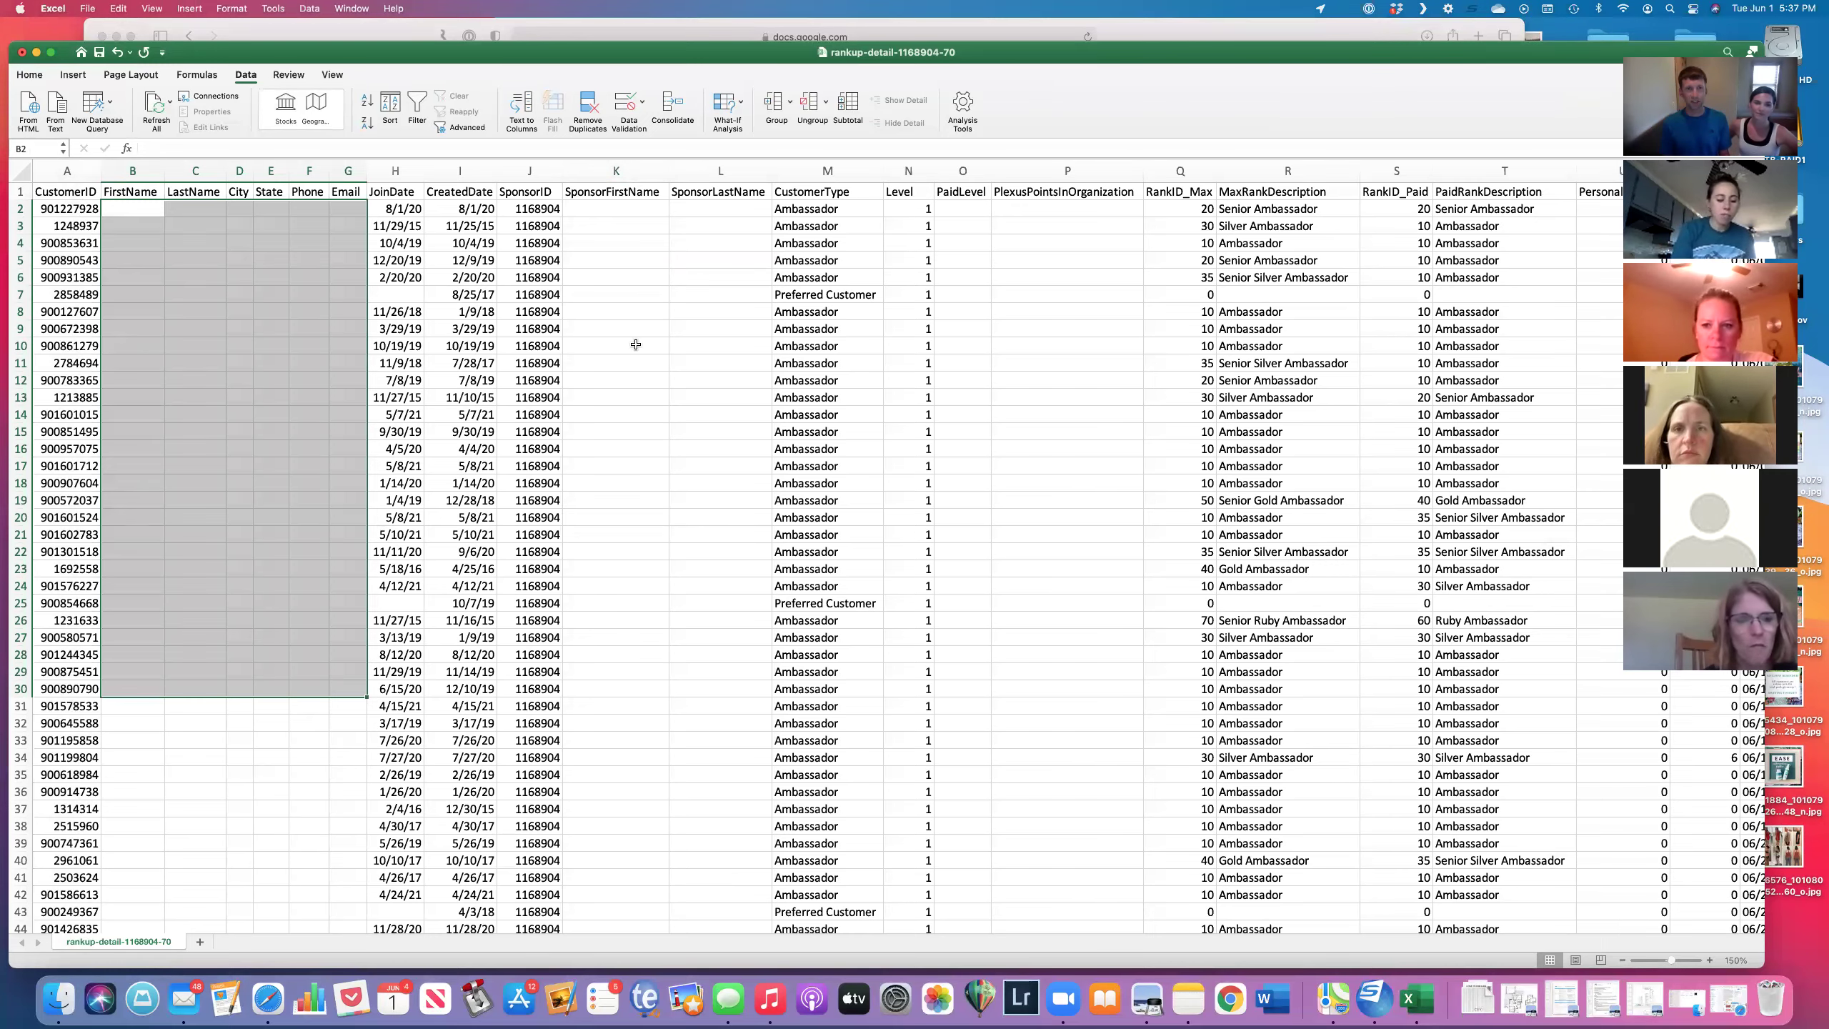
pyautogui.moveTo(629, 209); pyautogui.dragTo(737, 670)
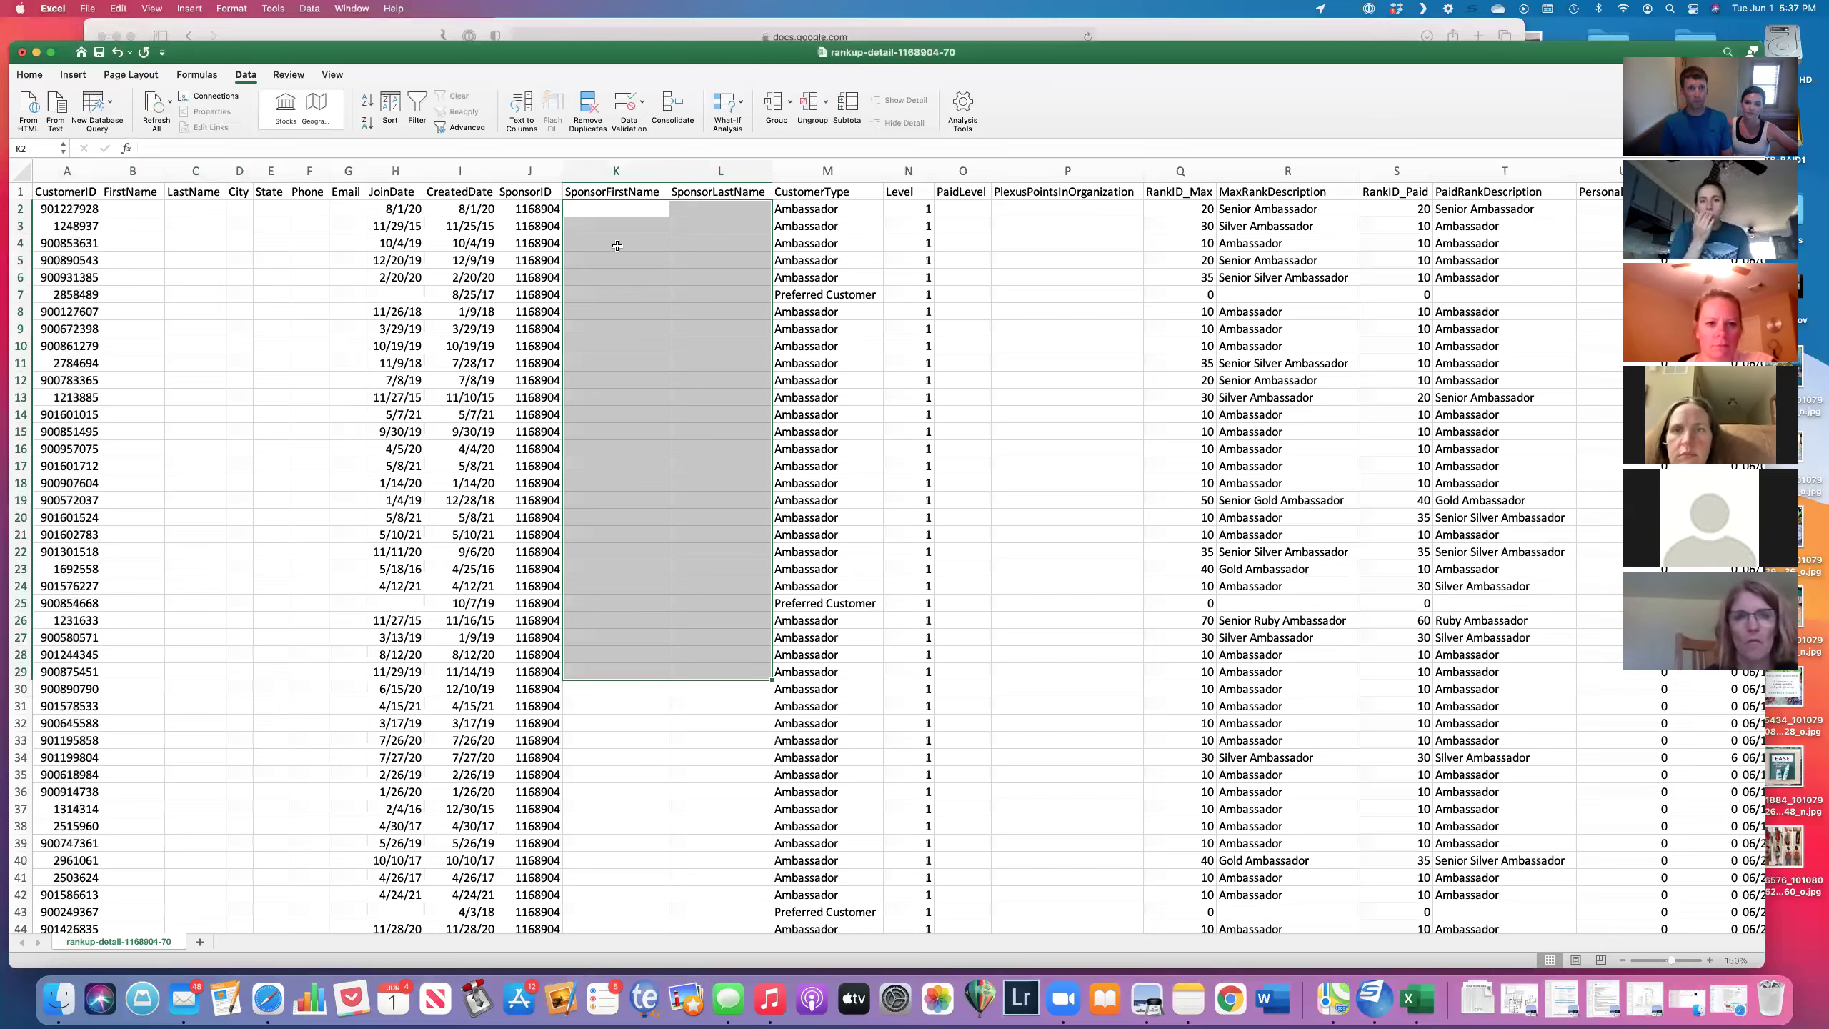
pyautogui.moveTo(150, 228); pyautogui.dragTo(274, 577)
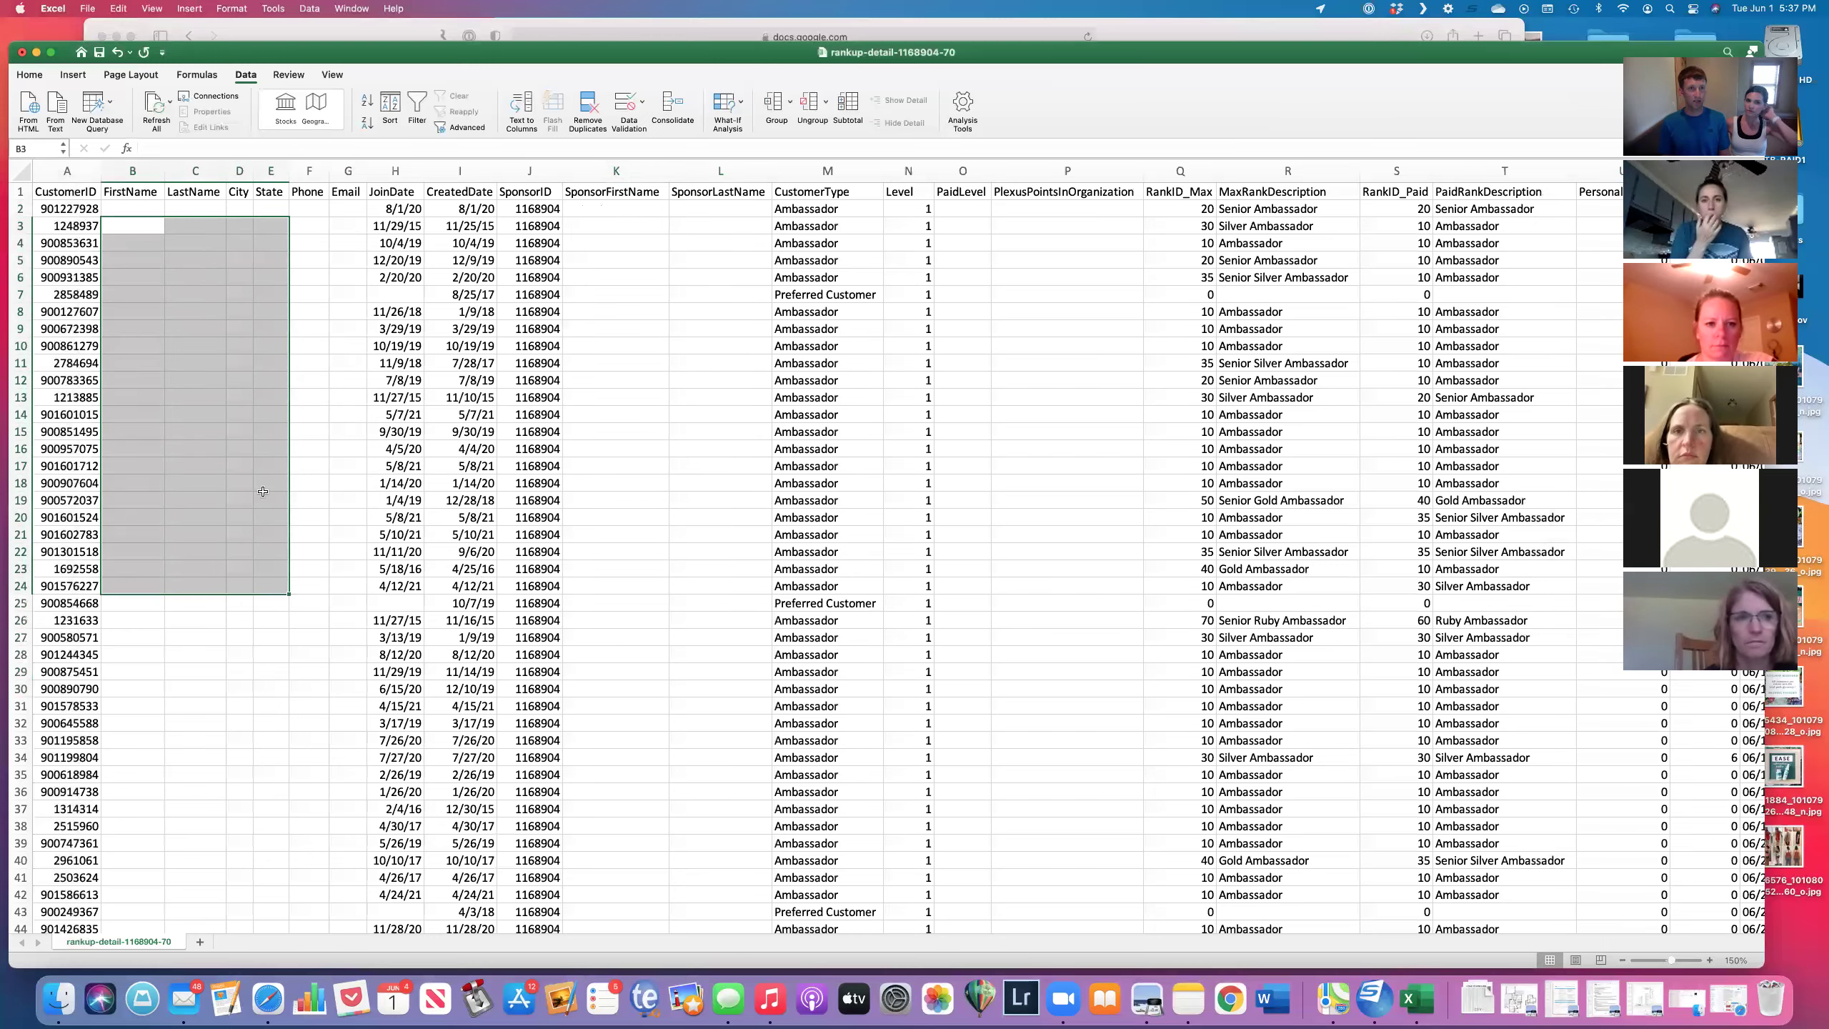
pyautogui.click(305, 538)
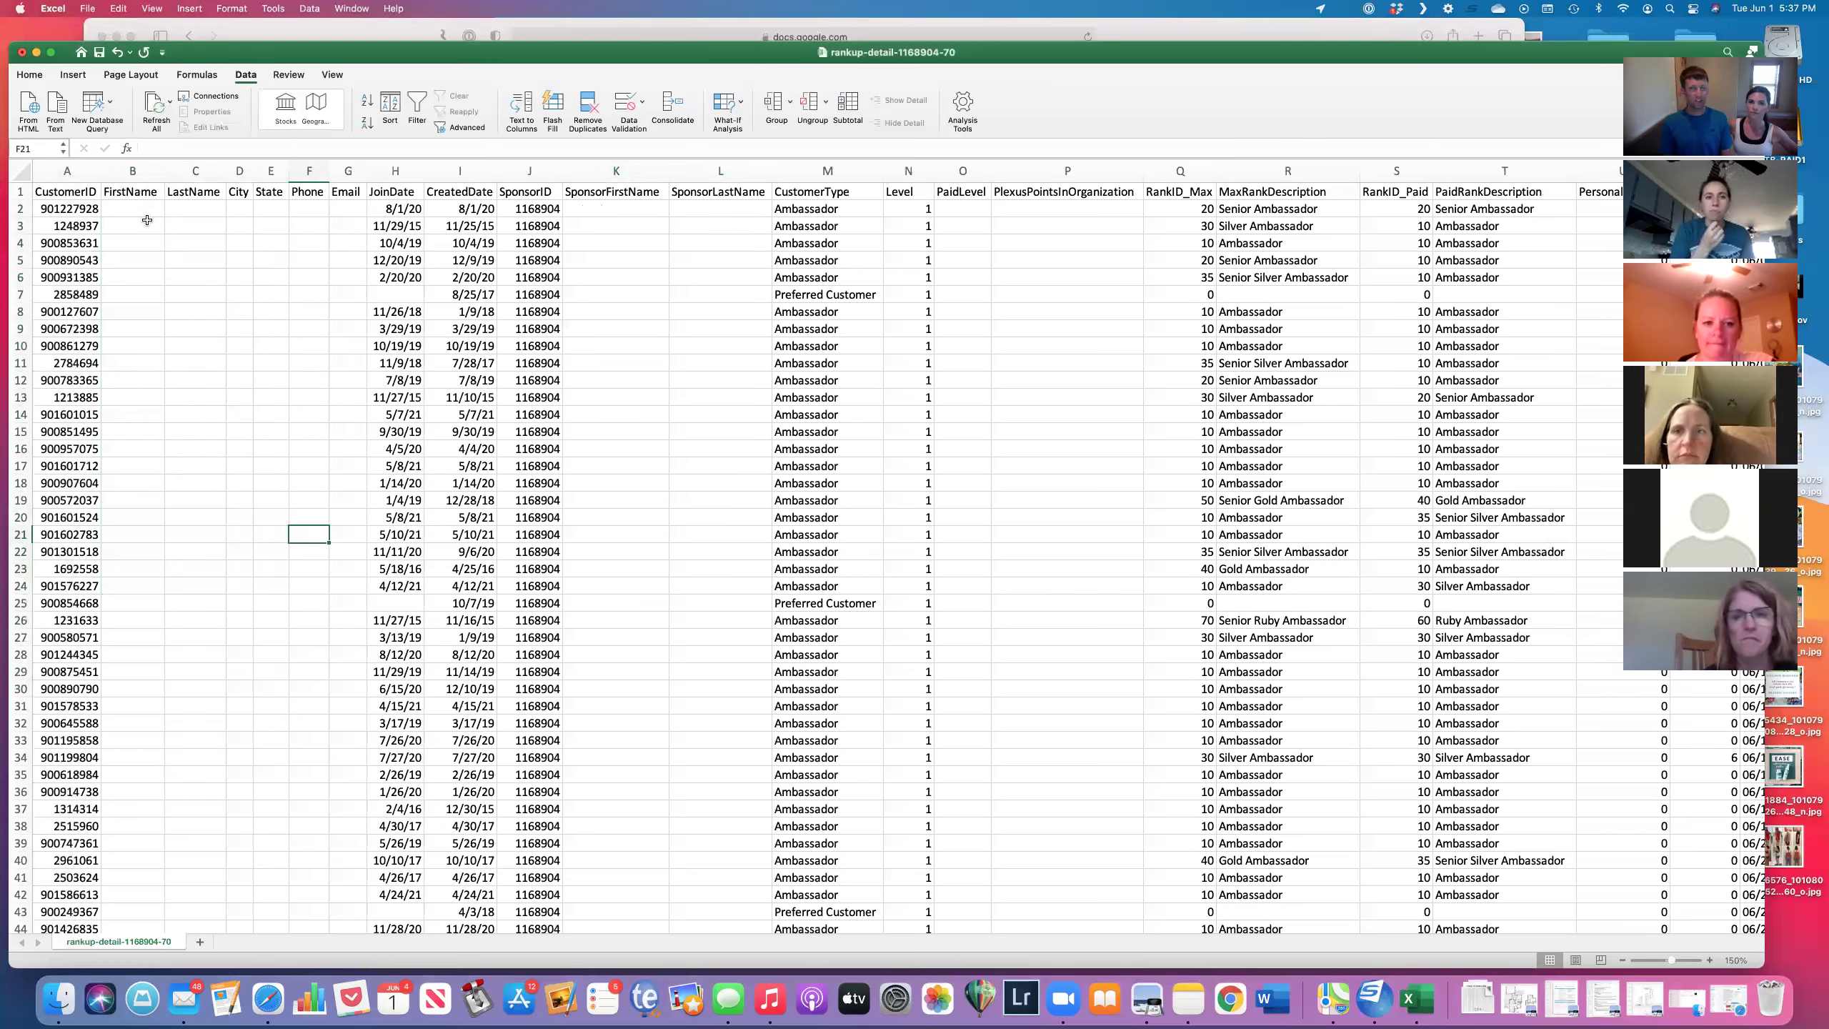
# Step: Select the whole worksheet and autofit all column widths to their contents
pyautogui.click(20, 191)
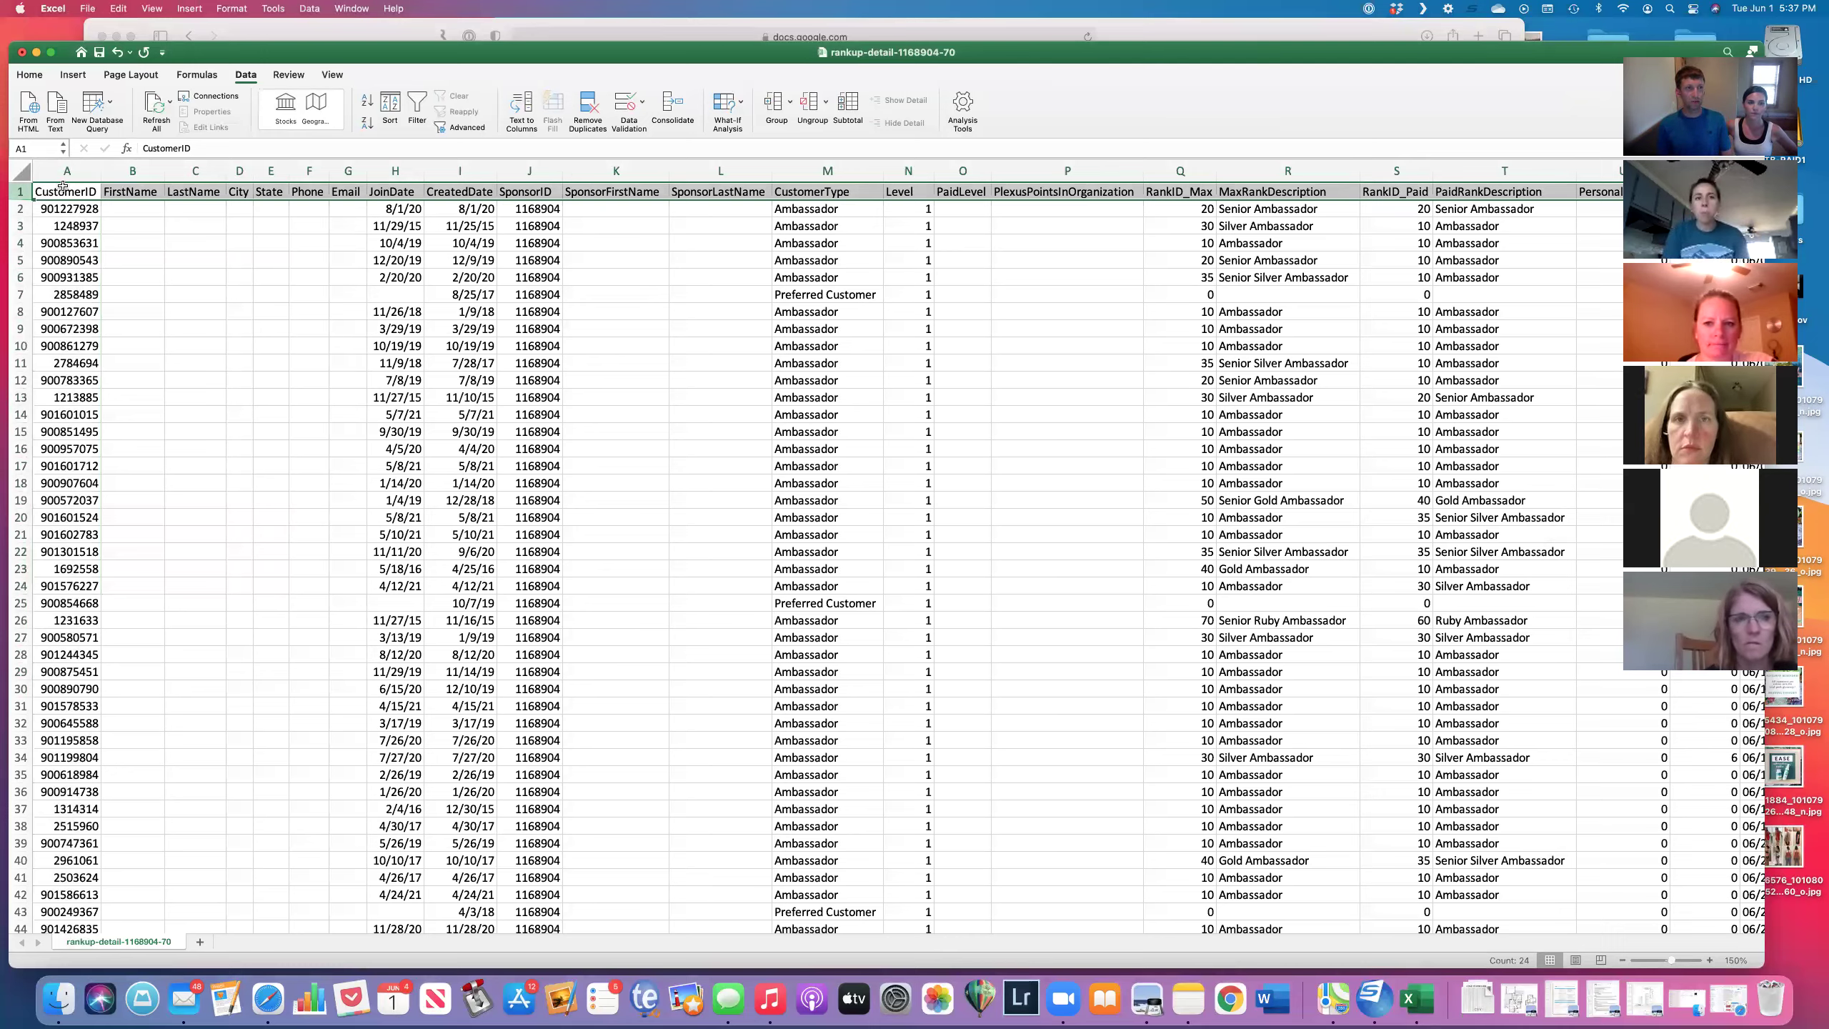
pyautogui.click(20, 172)
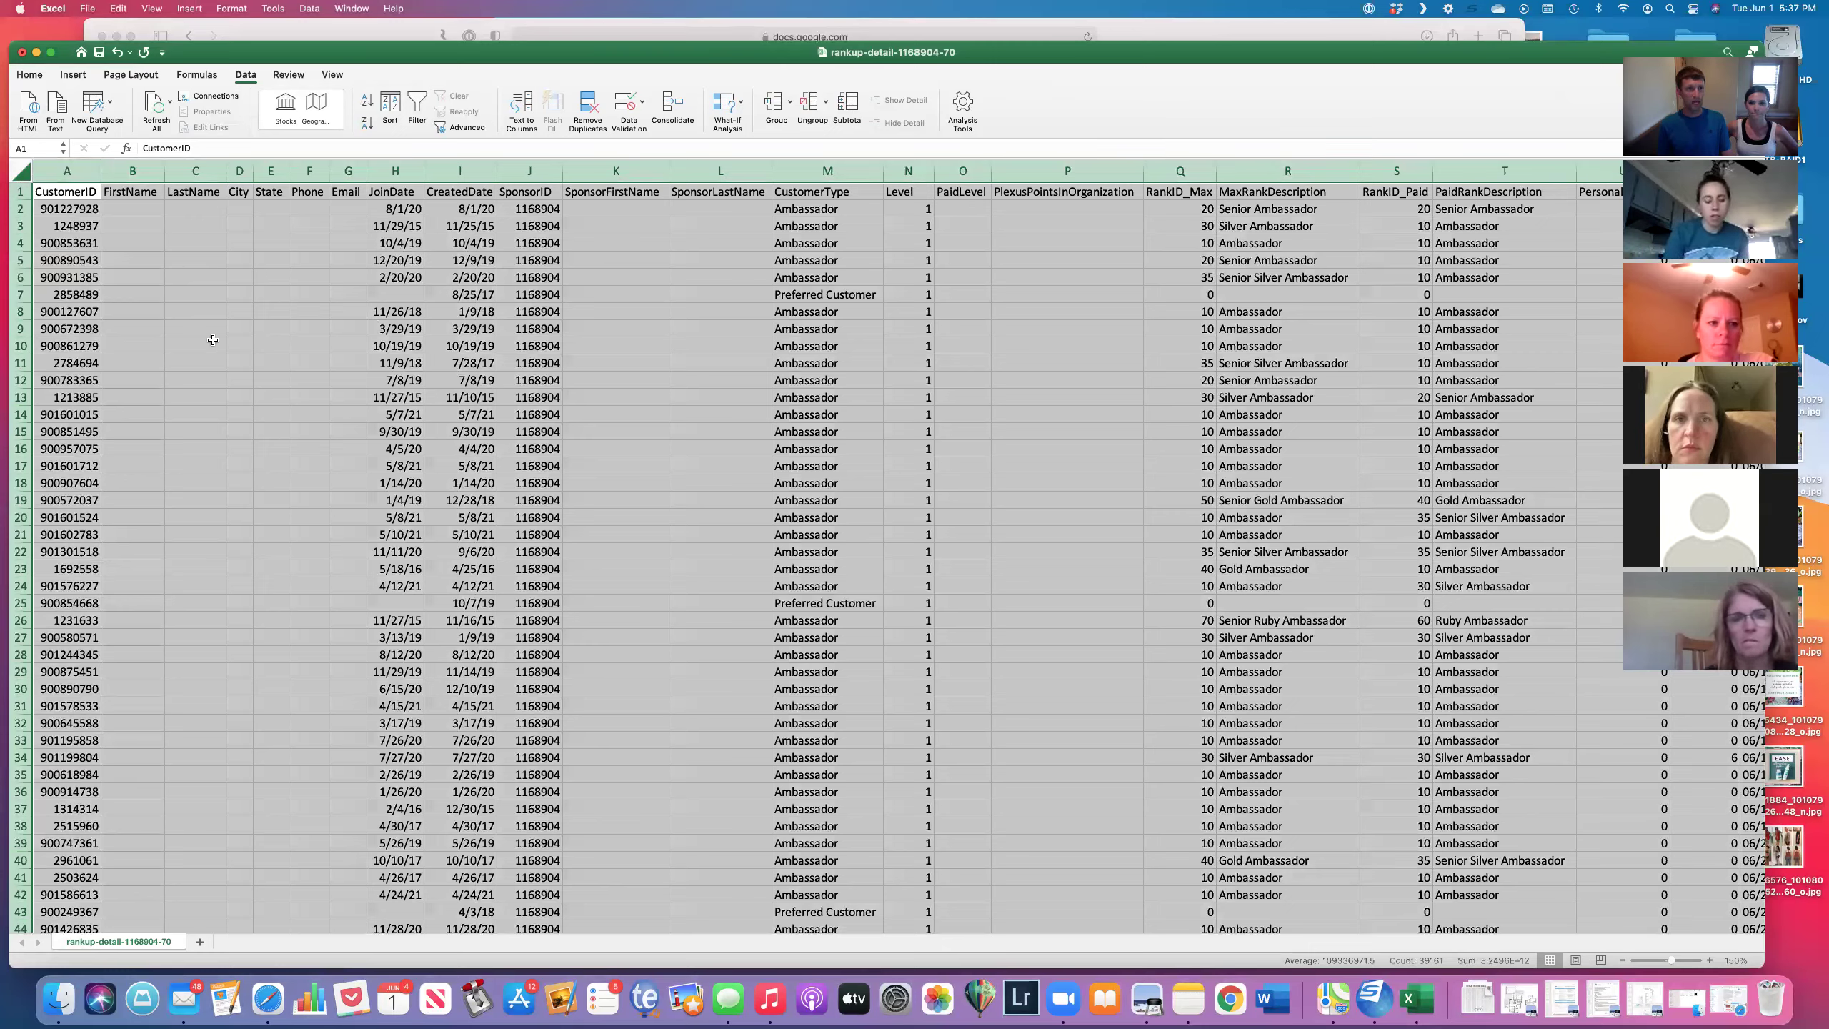
pyautogui.doubleClick(100, 170)
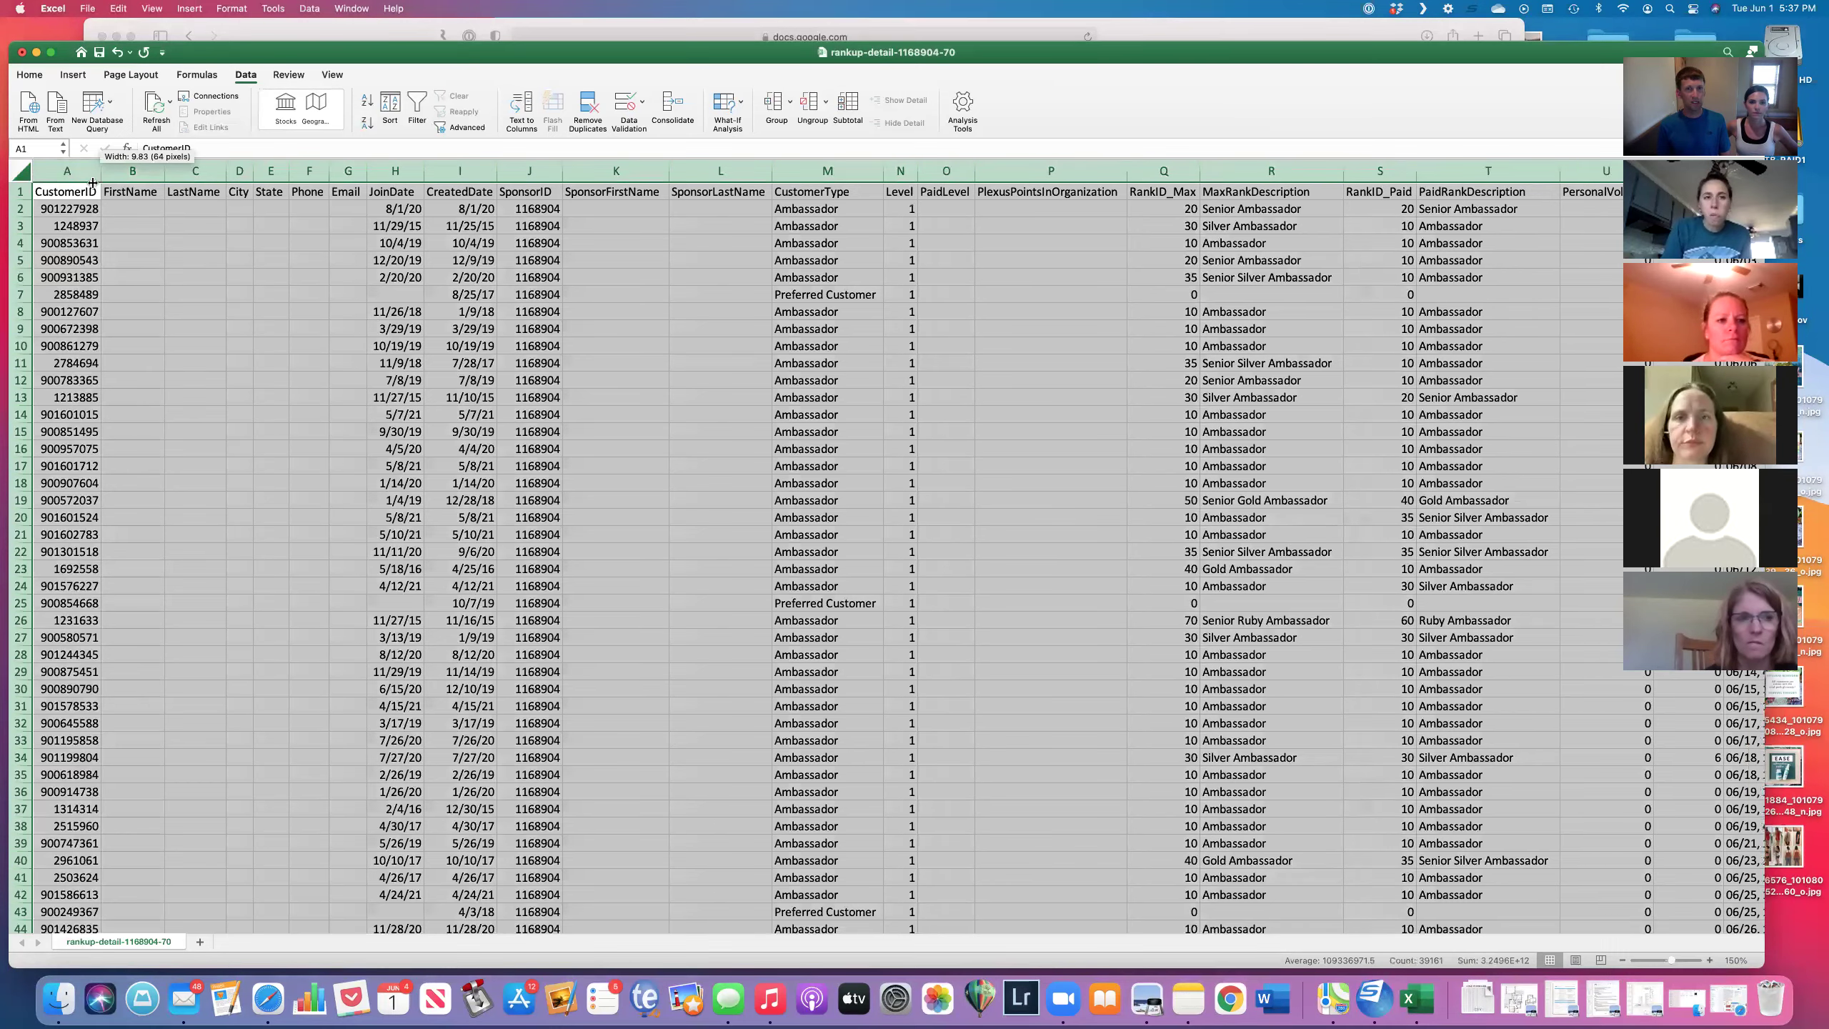
pyautogui.click(860, 207)
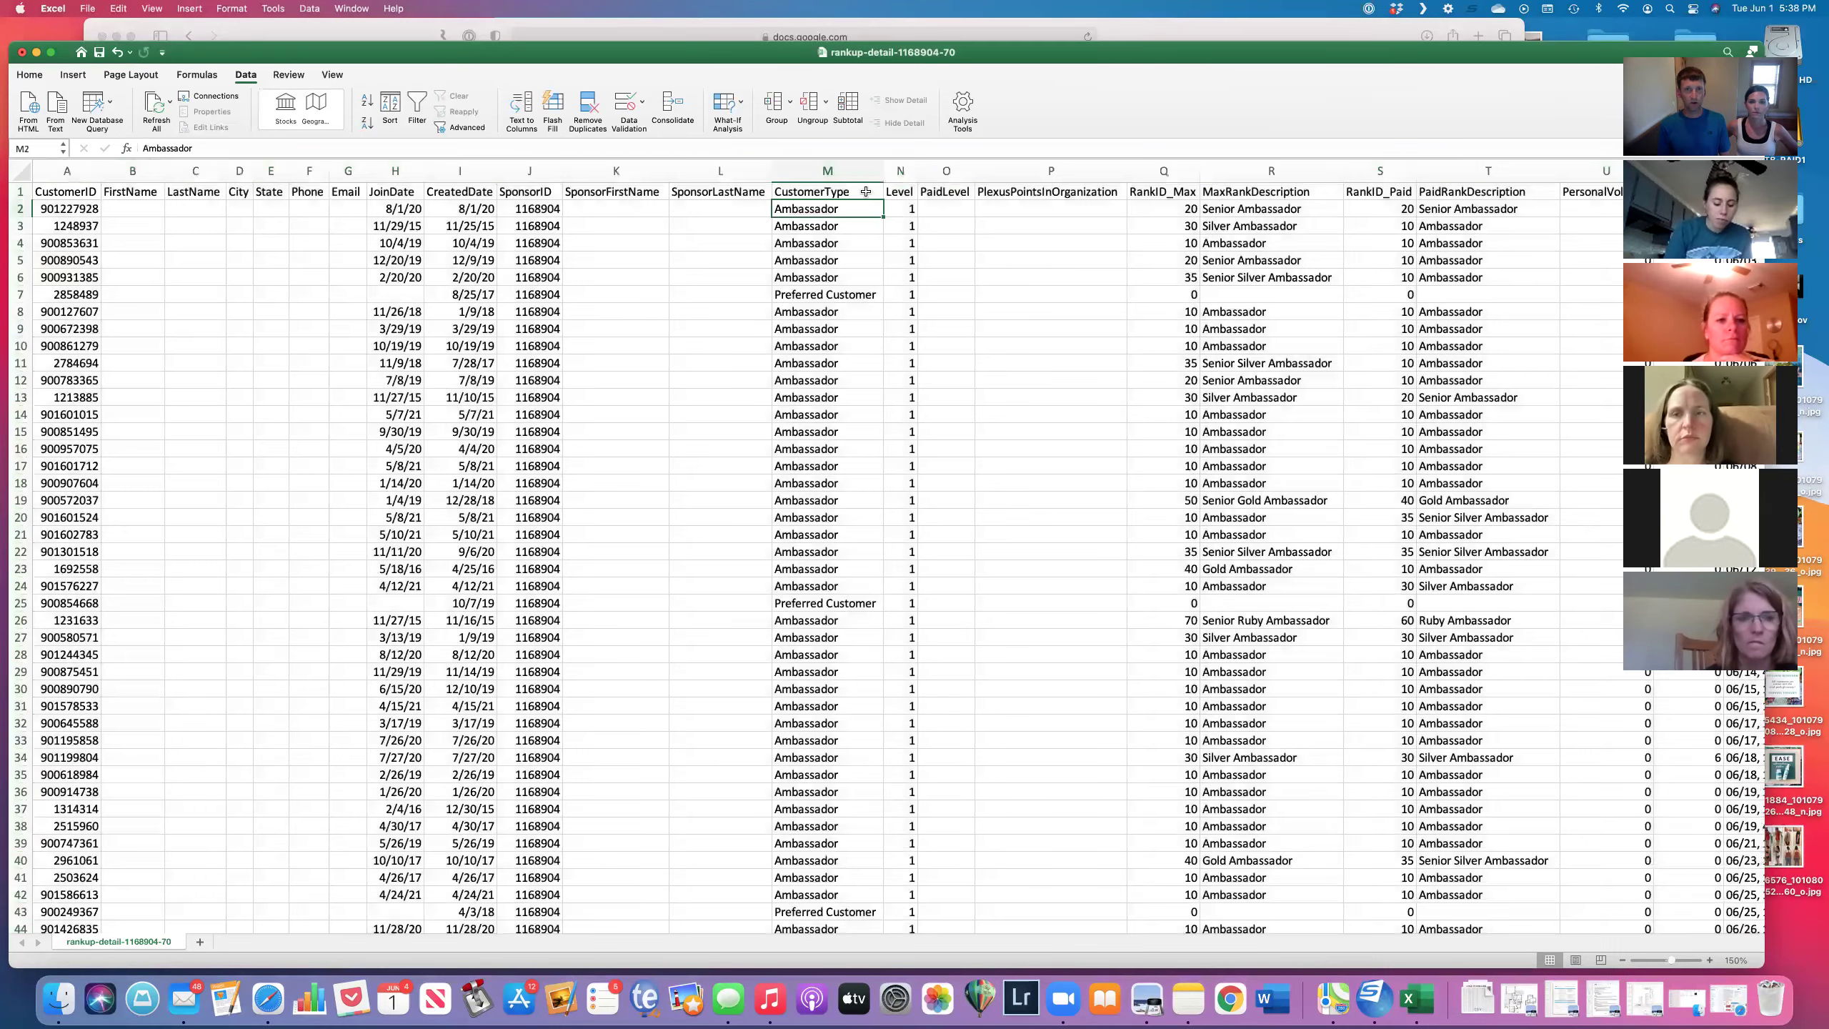
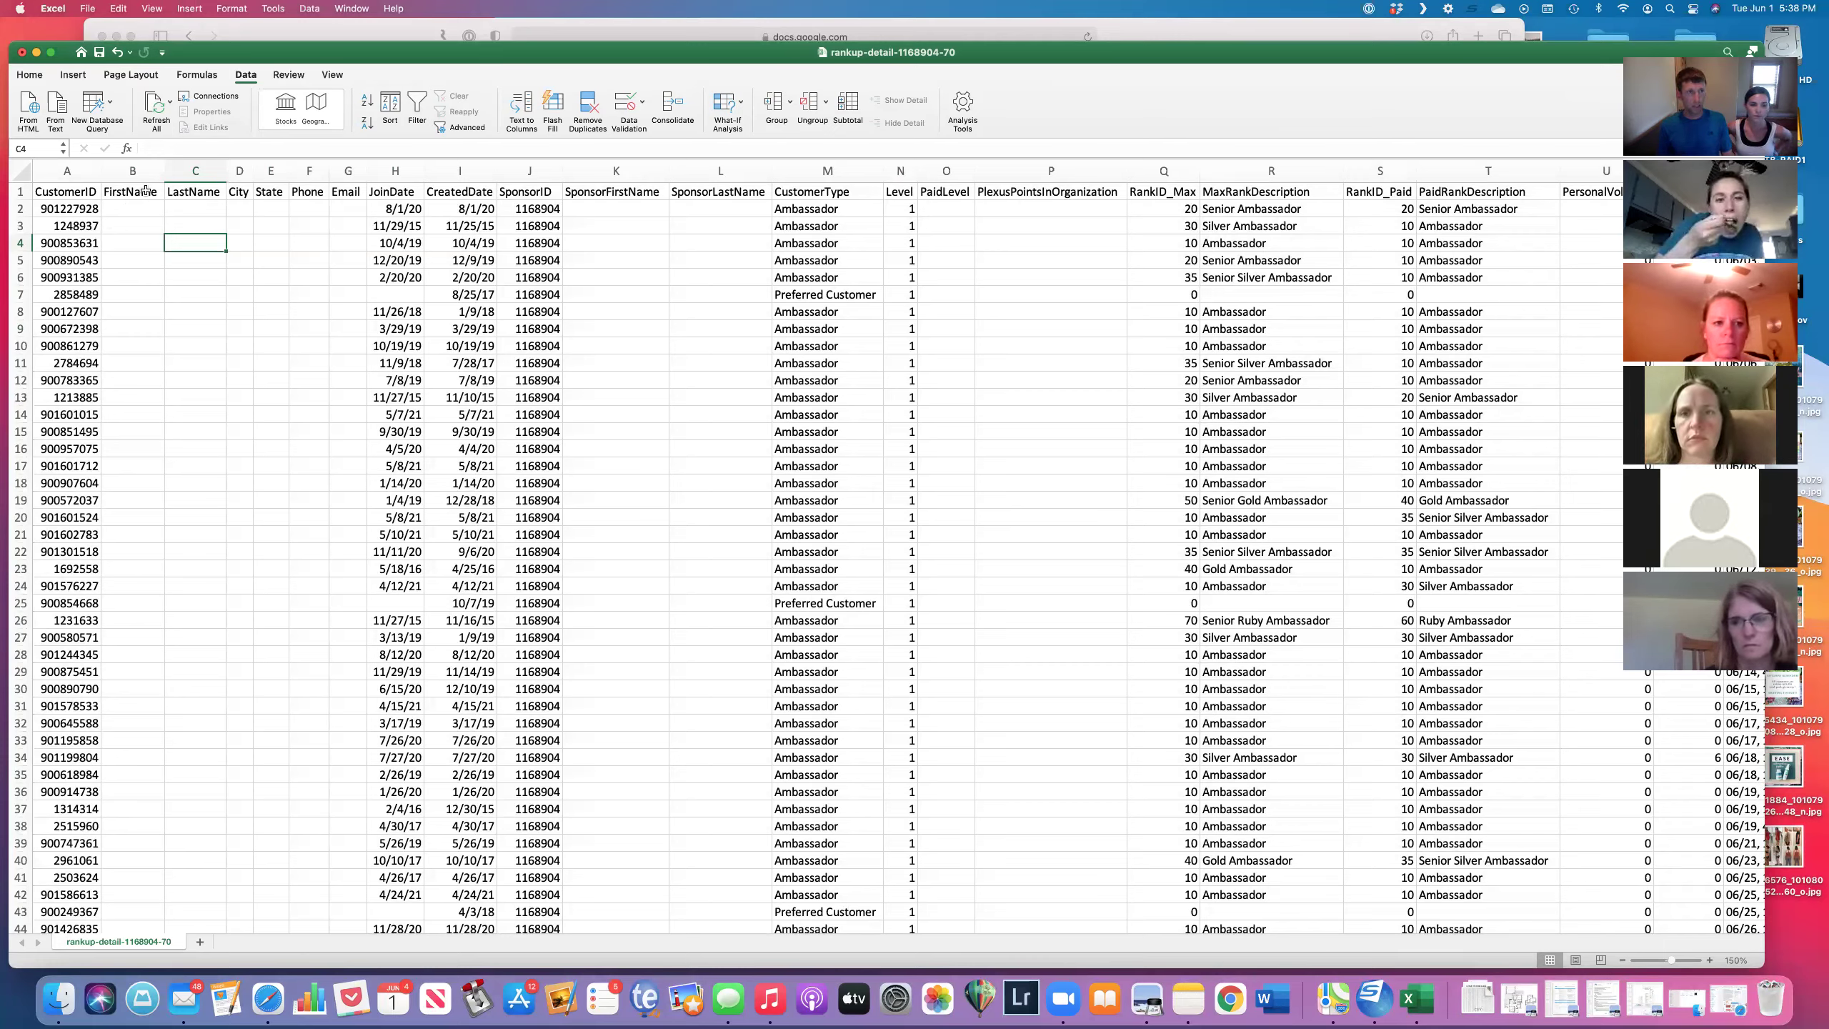
# Step: Hide columns D through L, City to SponsorLastName, so CustomerType sits beside LastName
pyautogui.moveTo(135, 170)
pyautogui.mouseDown()
pyautogui.moveTo(198, 176)
pyautogui.moveTo(215, 199)
pyautogui.moveTo(286, 173)
pyautogui.moveTo(732, 170)
pyautogui.mouseUp()
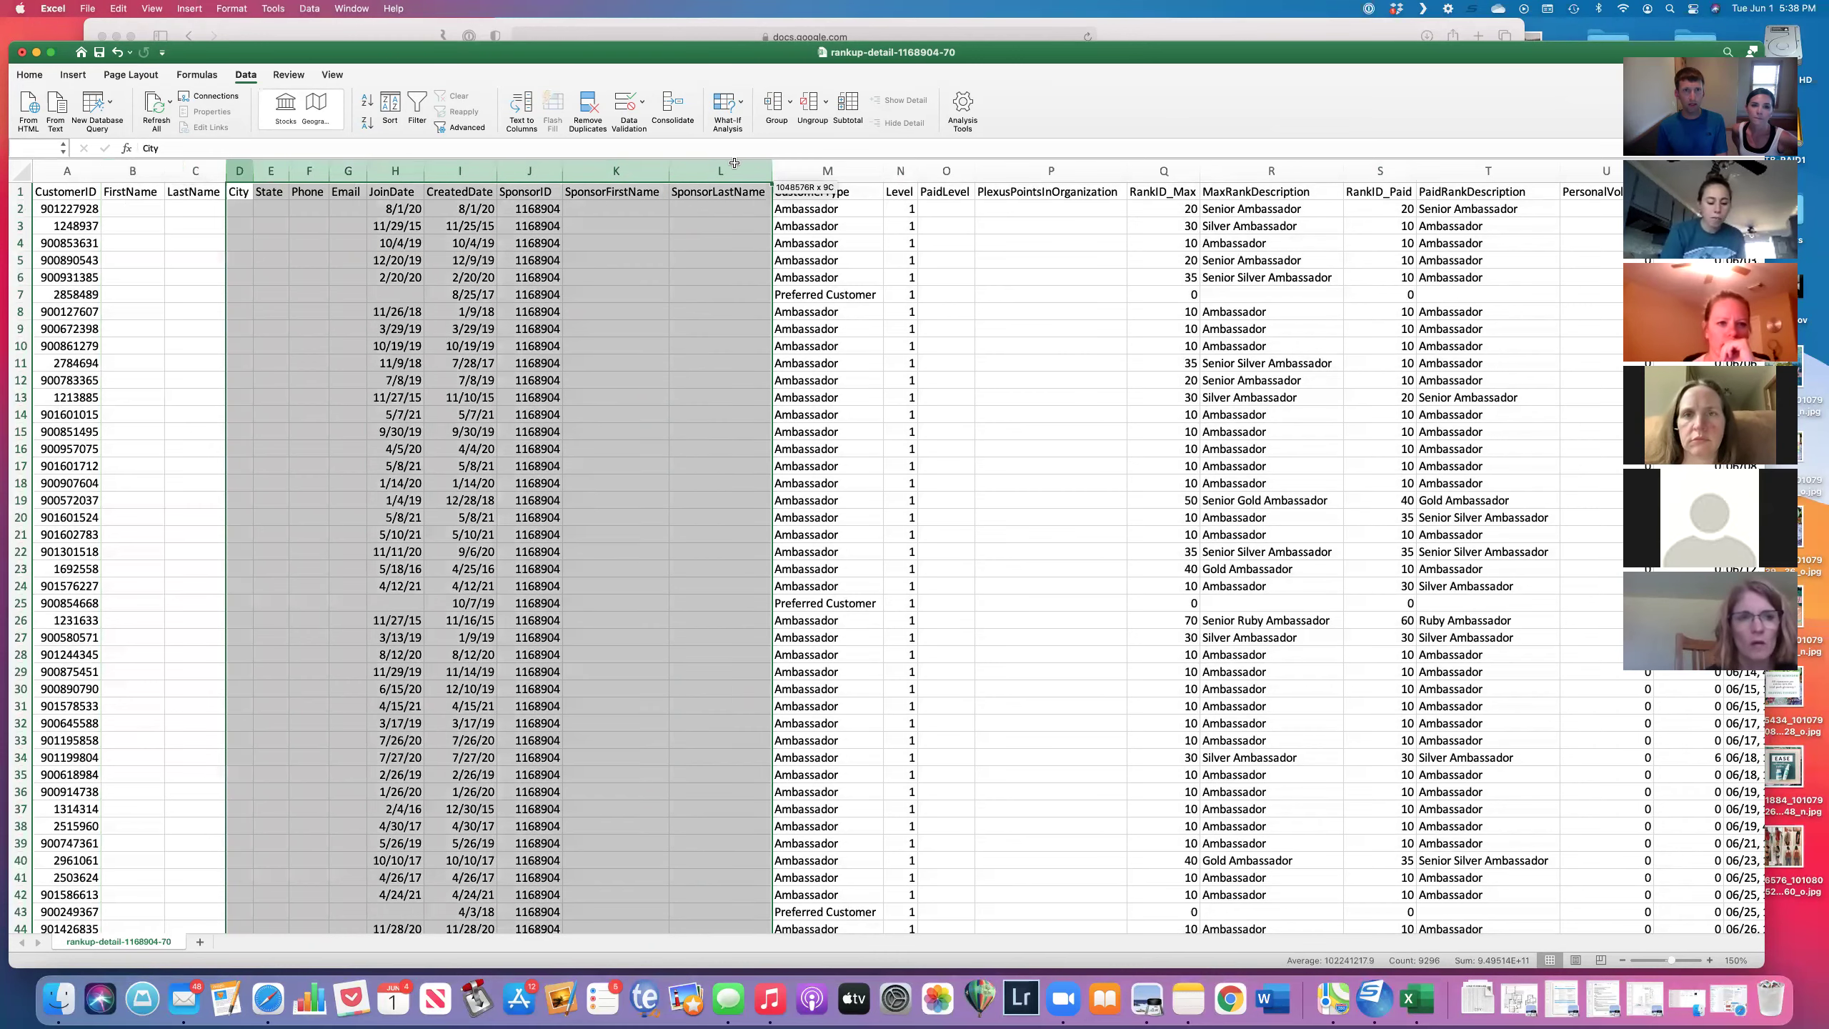
pyautogui.rightClick(730, 173)
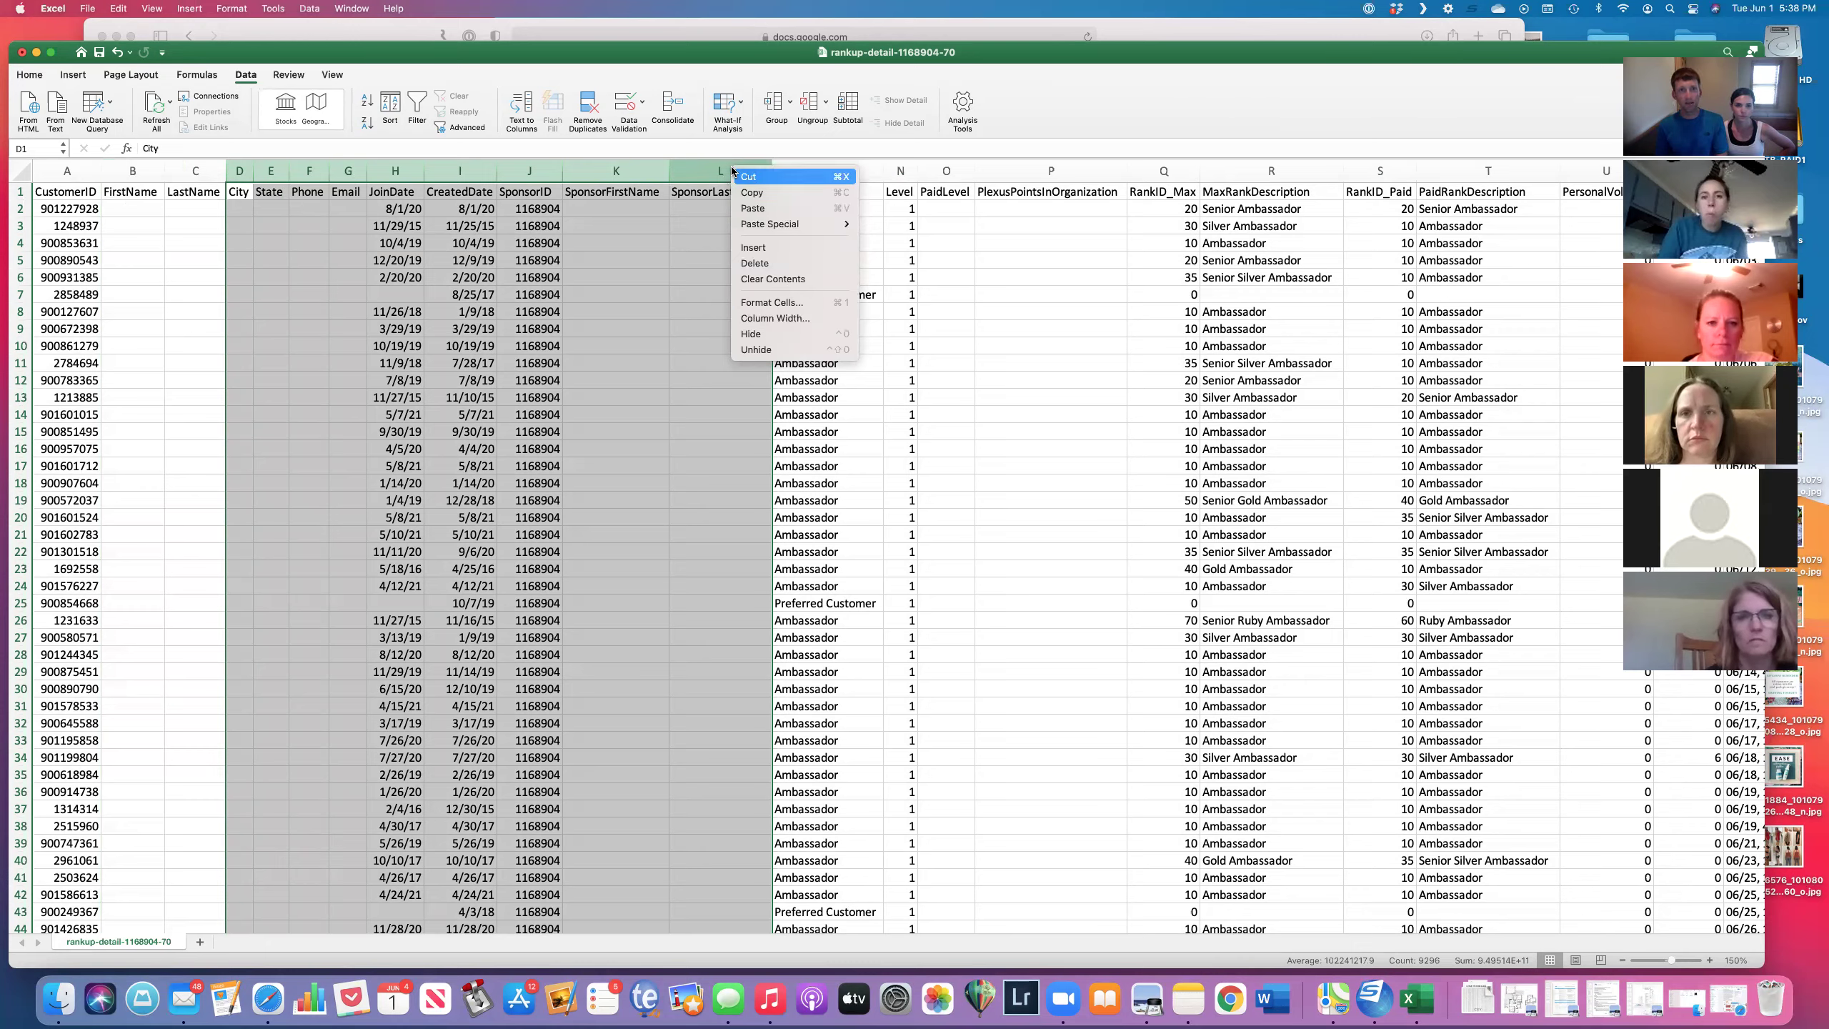
pyautogui.click(768, 335)
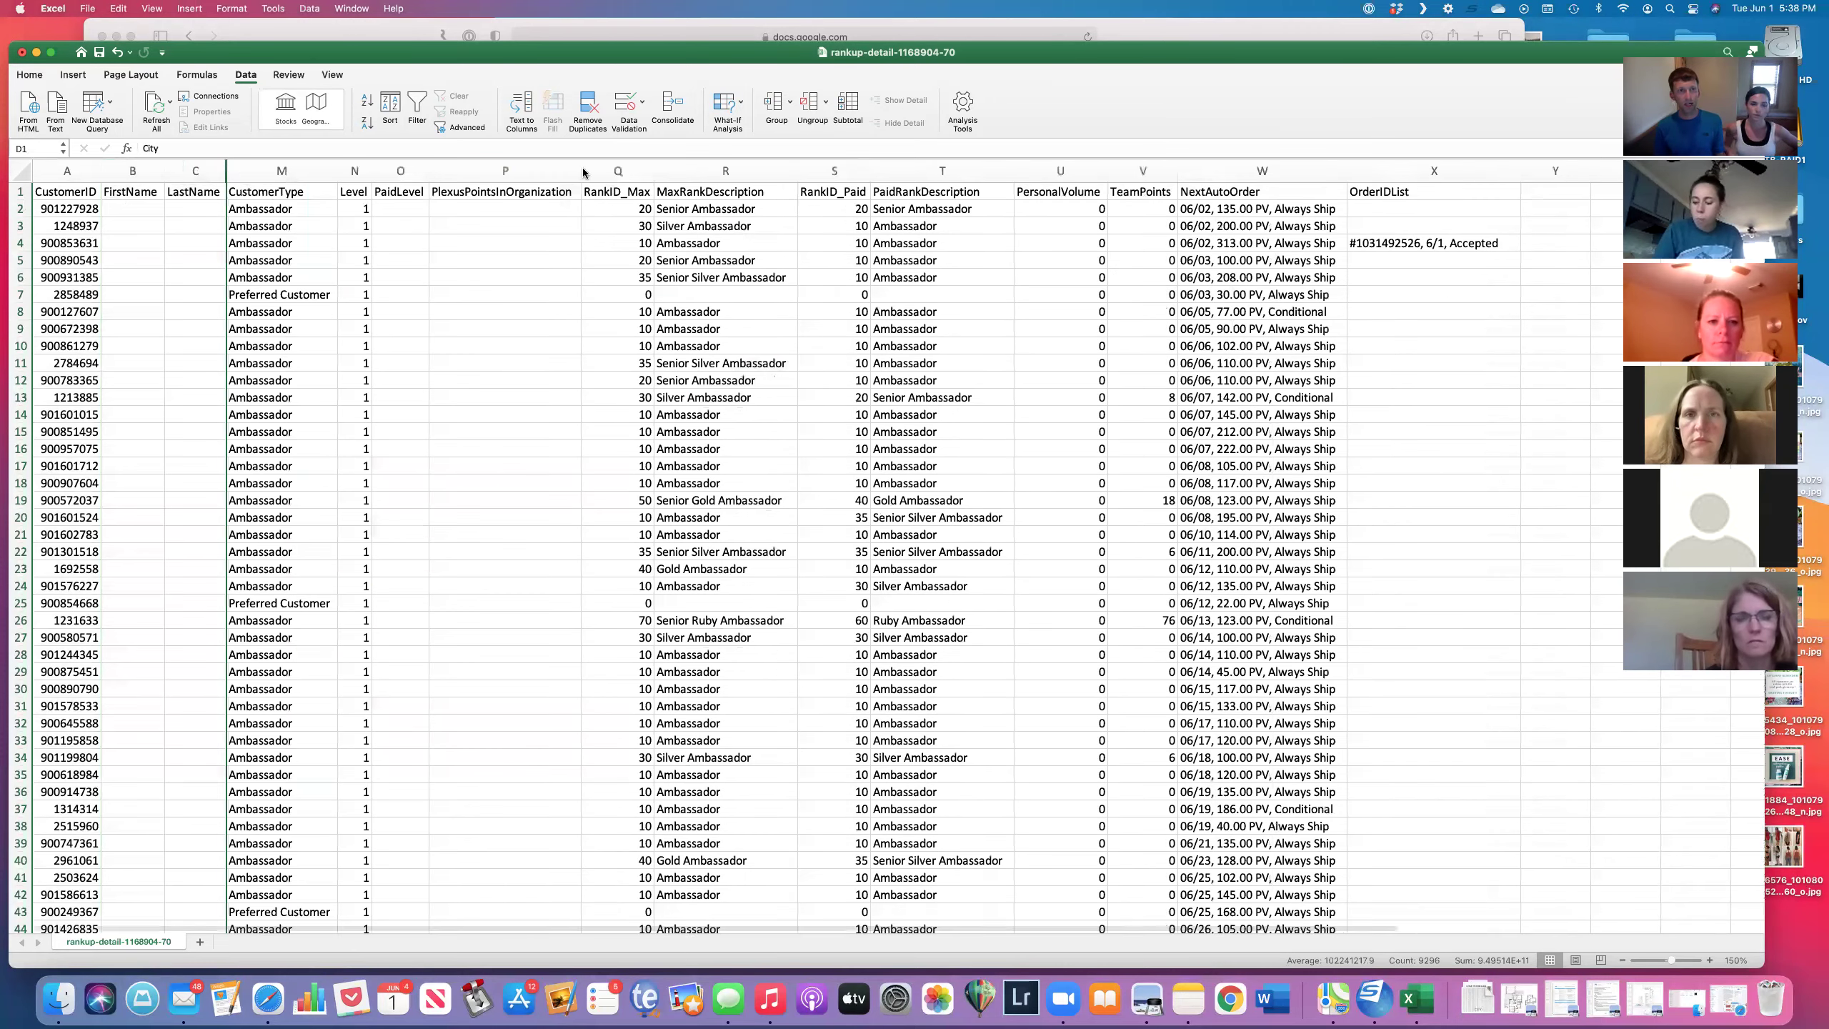
pyautogui.click(277, 173)
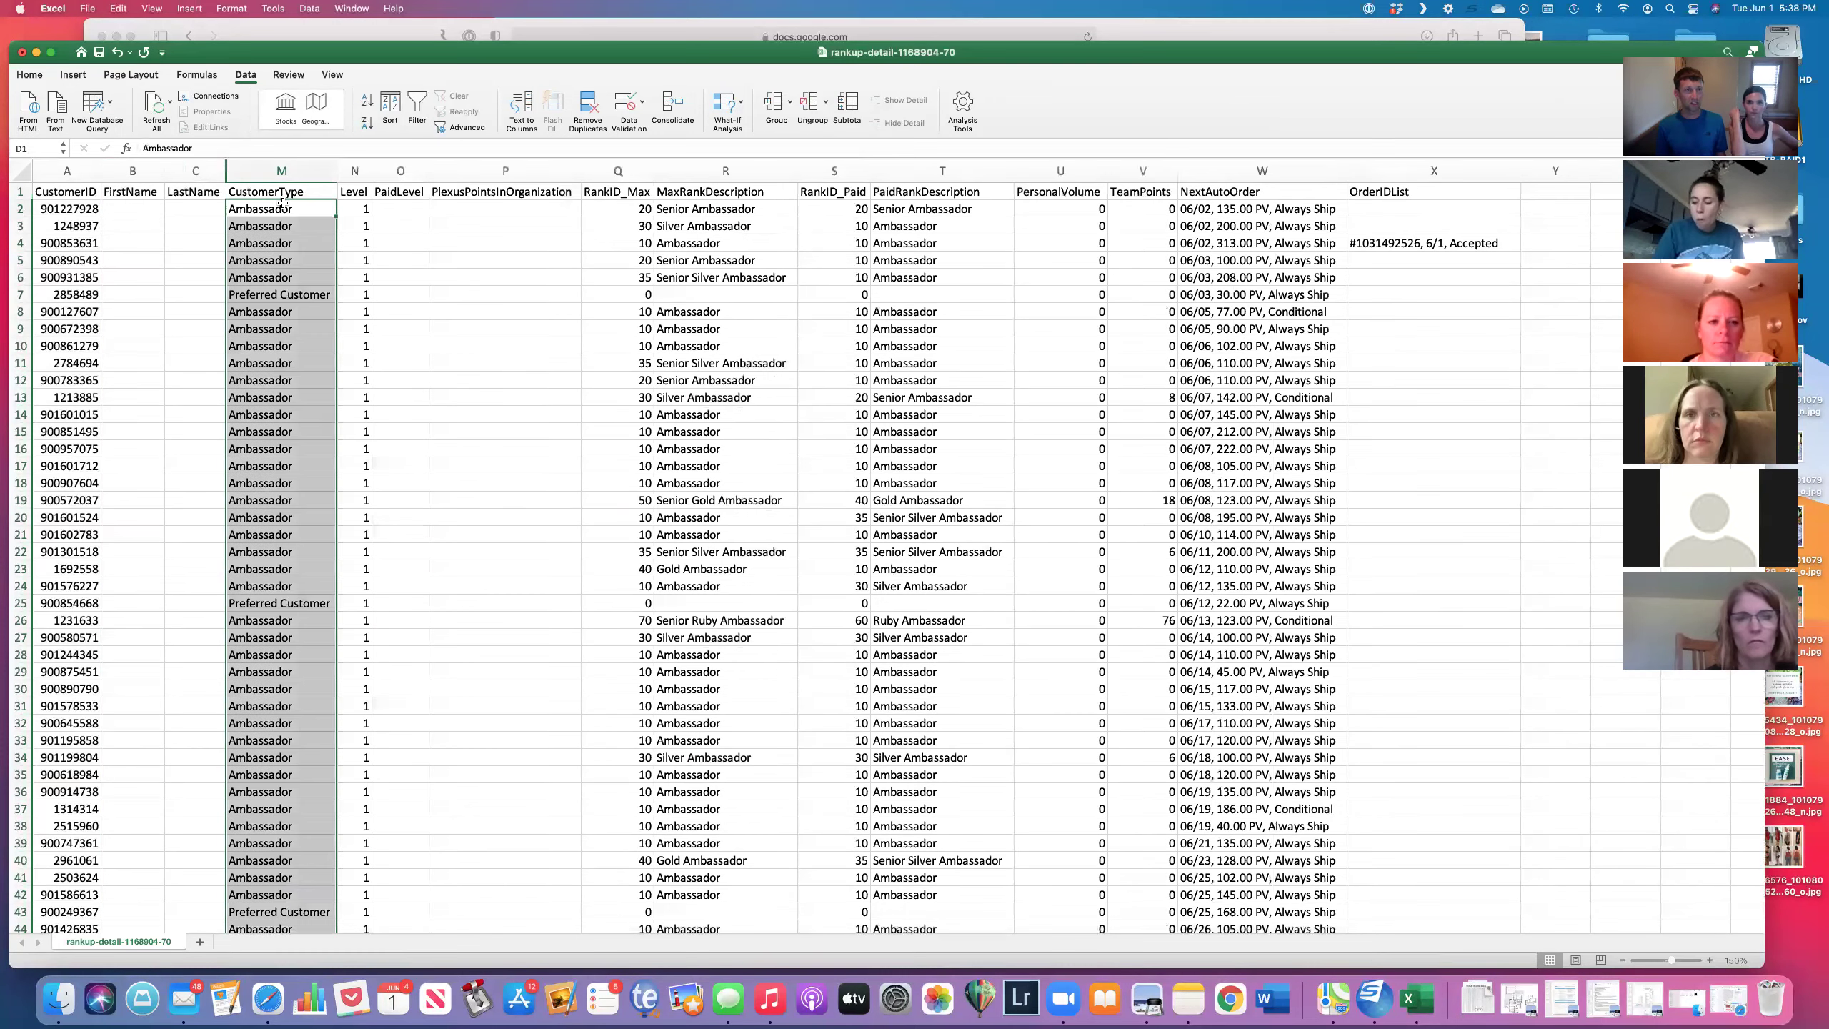
pyautogui.click(196, 168)
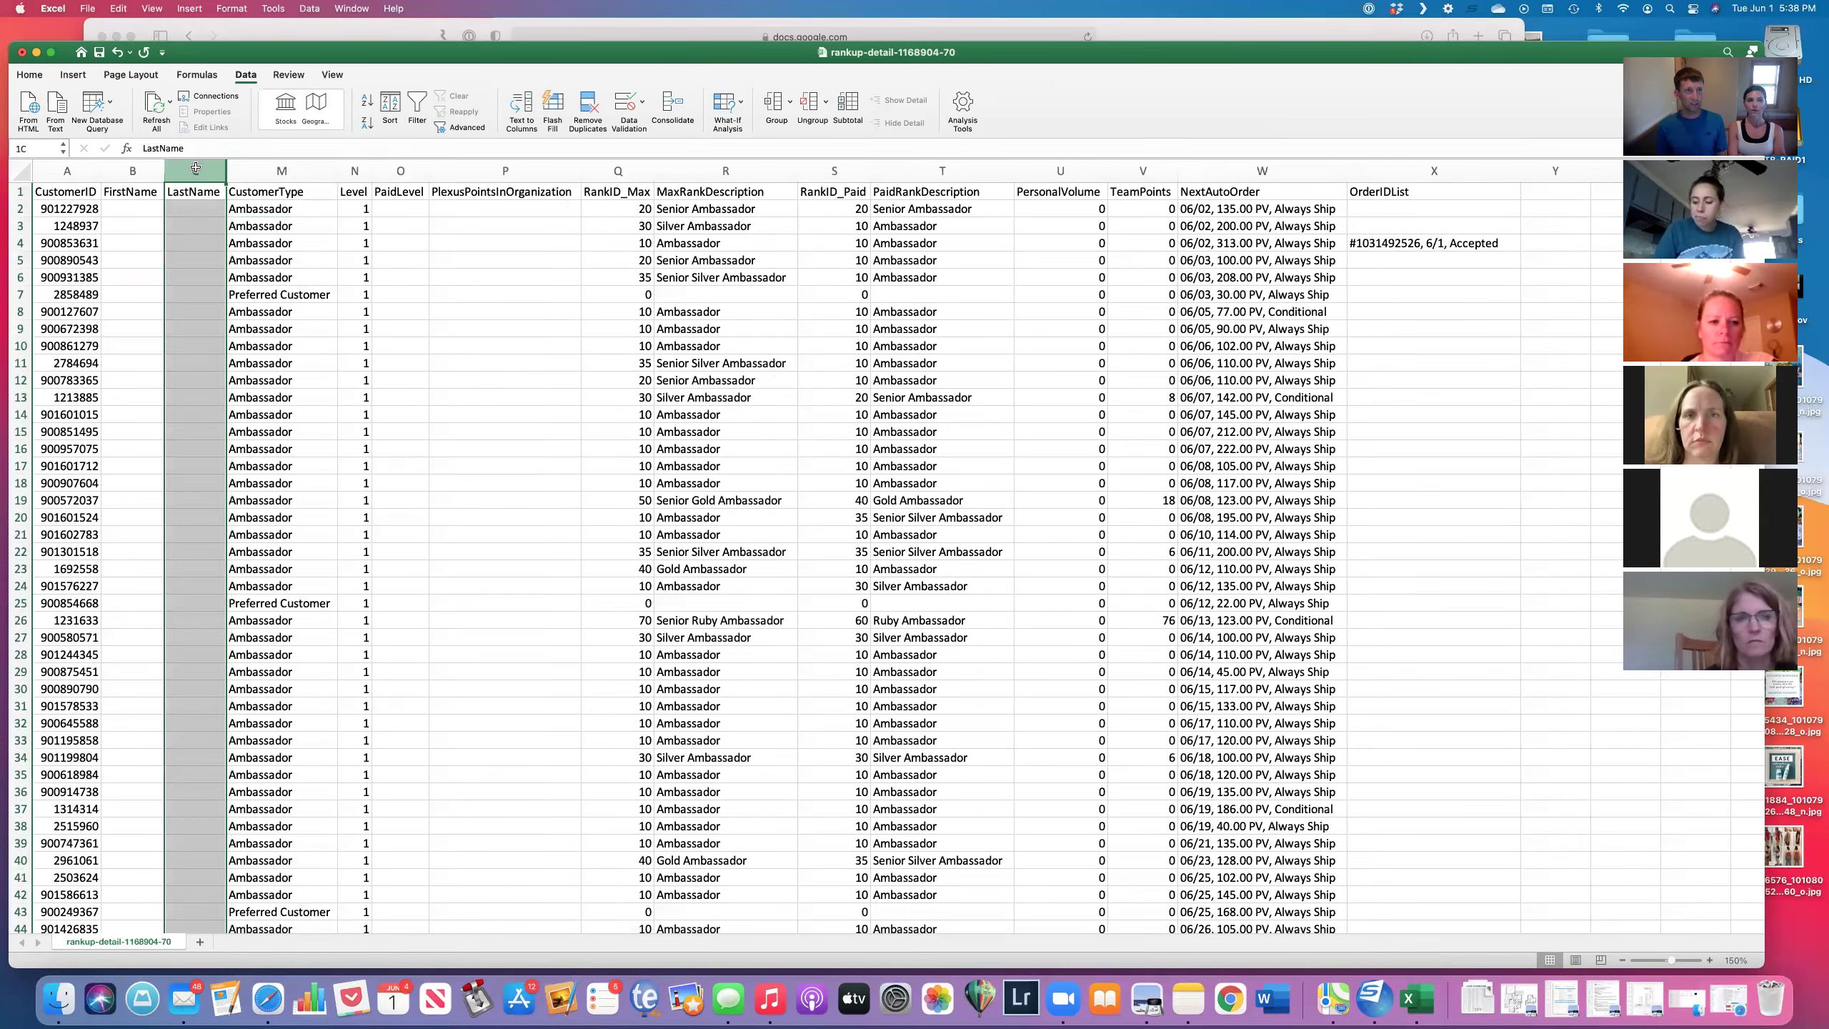
pyautogui.click(274, 175)
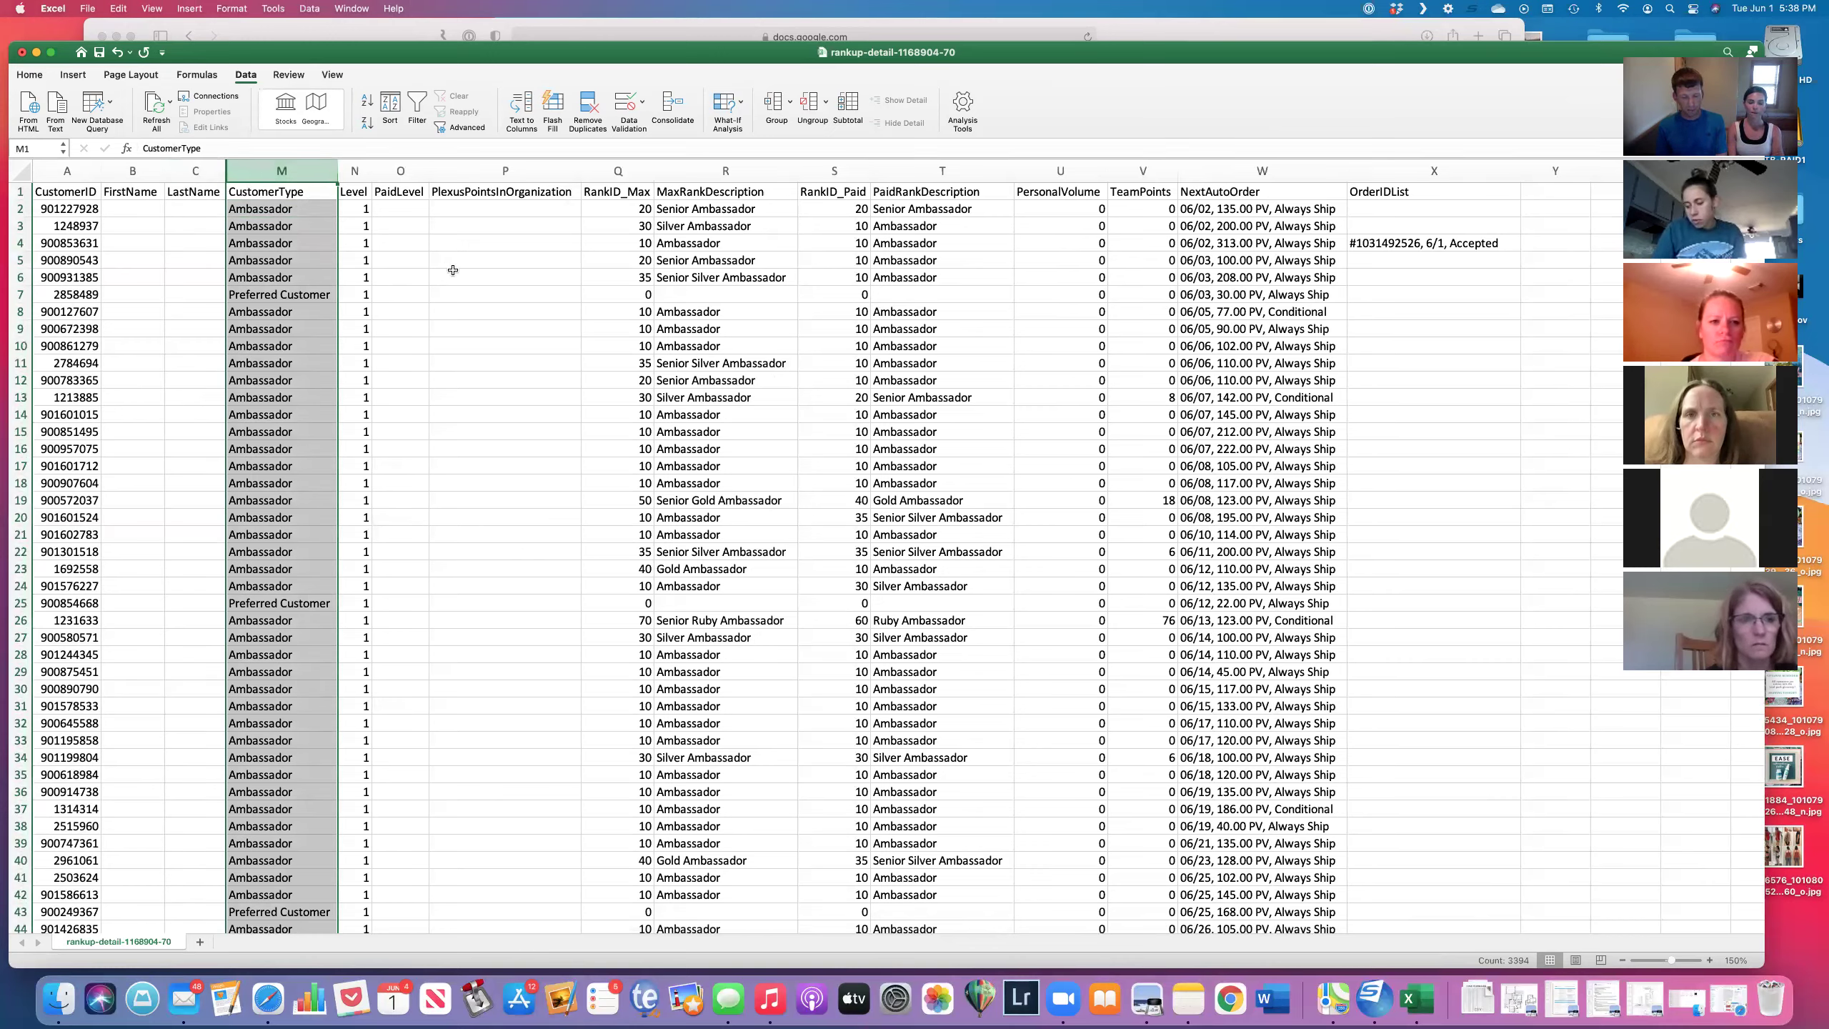
# Step: Hide columns P through T, from PlexusPointsInOrganization to PaidRankDescription
pyautogui.click(580, 171)
pyautogui.moveTo(581, 171); pyautogui.dragTo(950, 174)
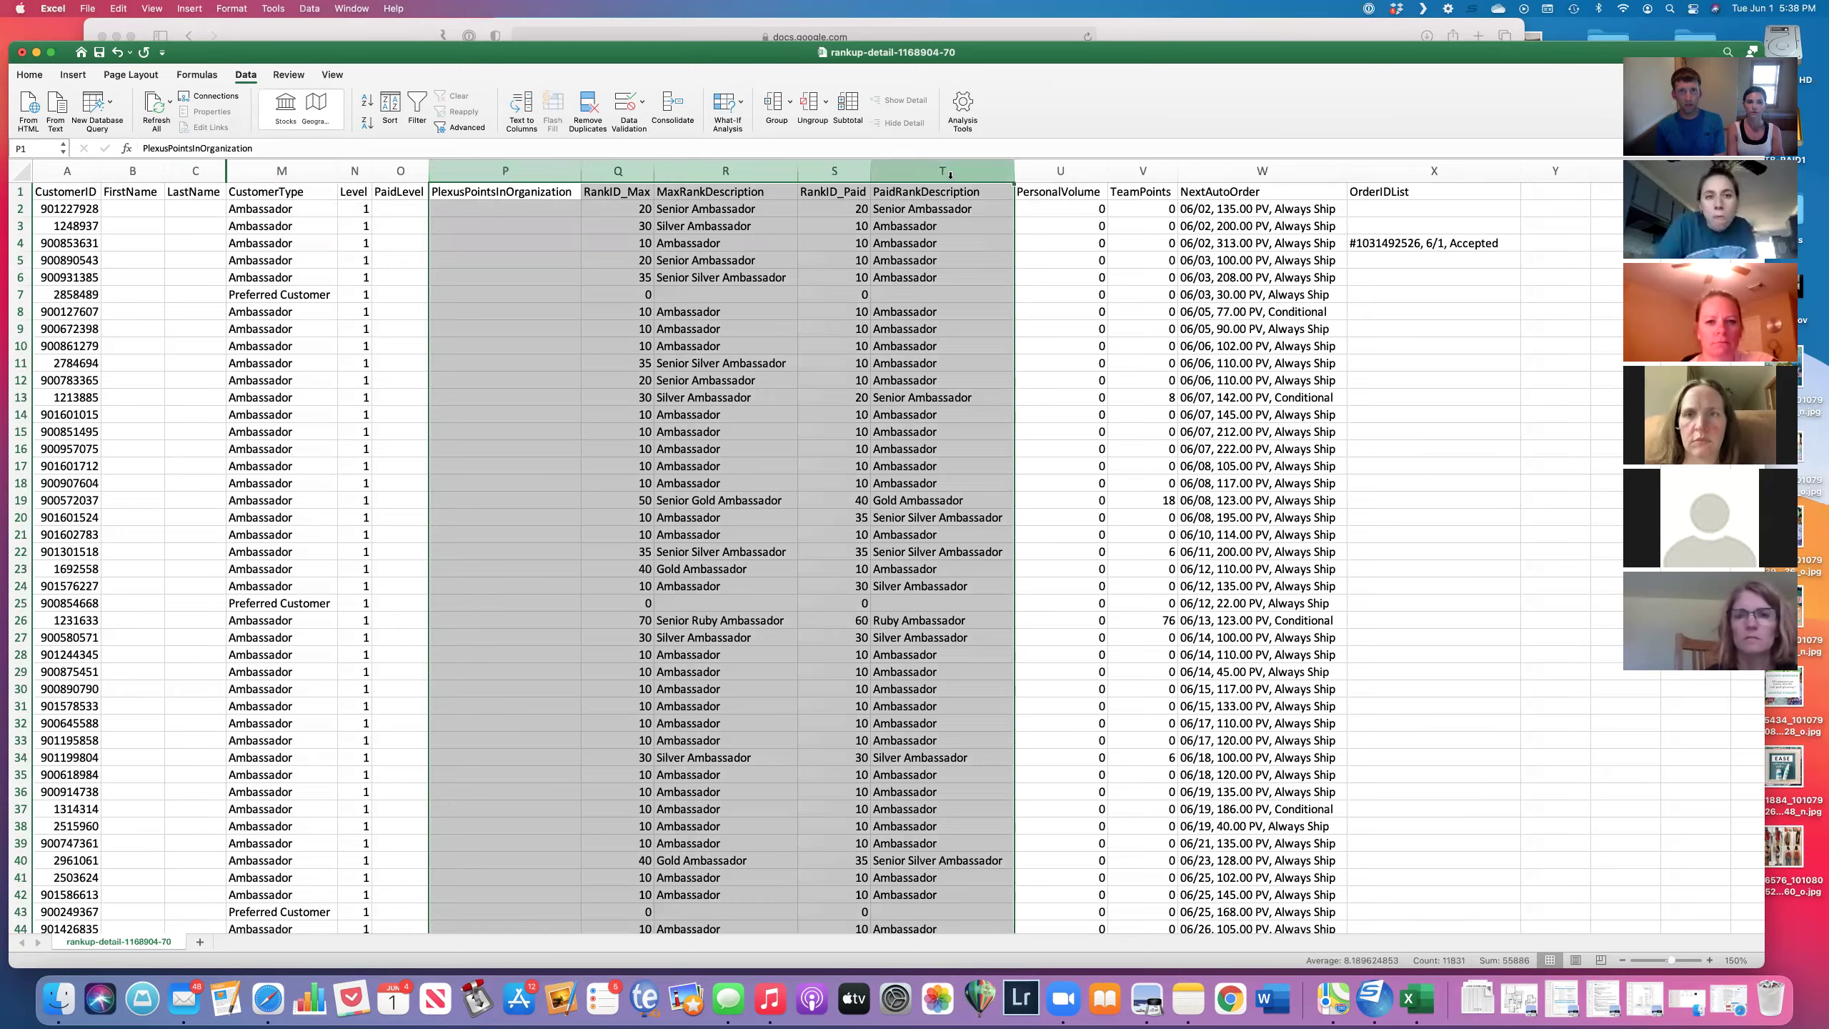
pyautogui.rightClick(949, 173)
pyautogui.click(983, 341)
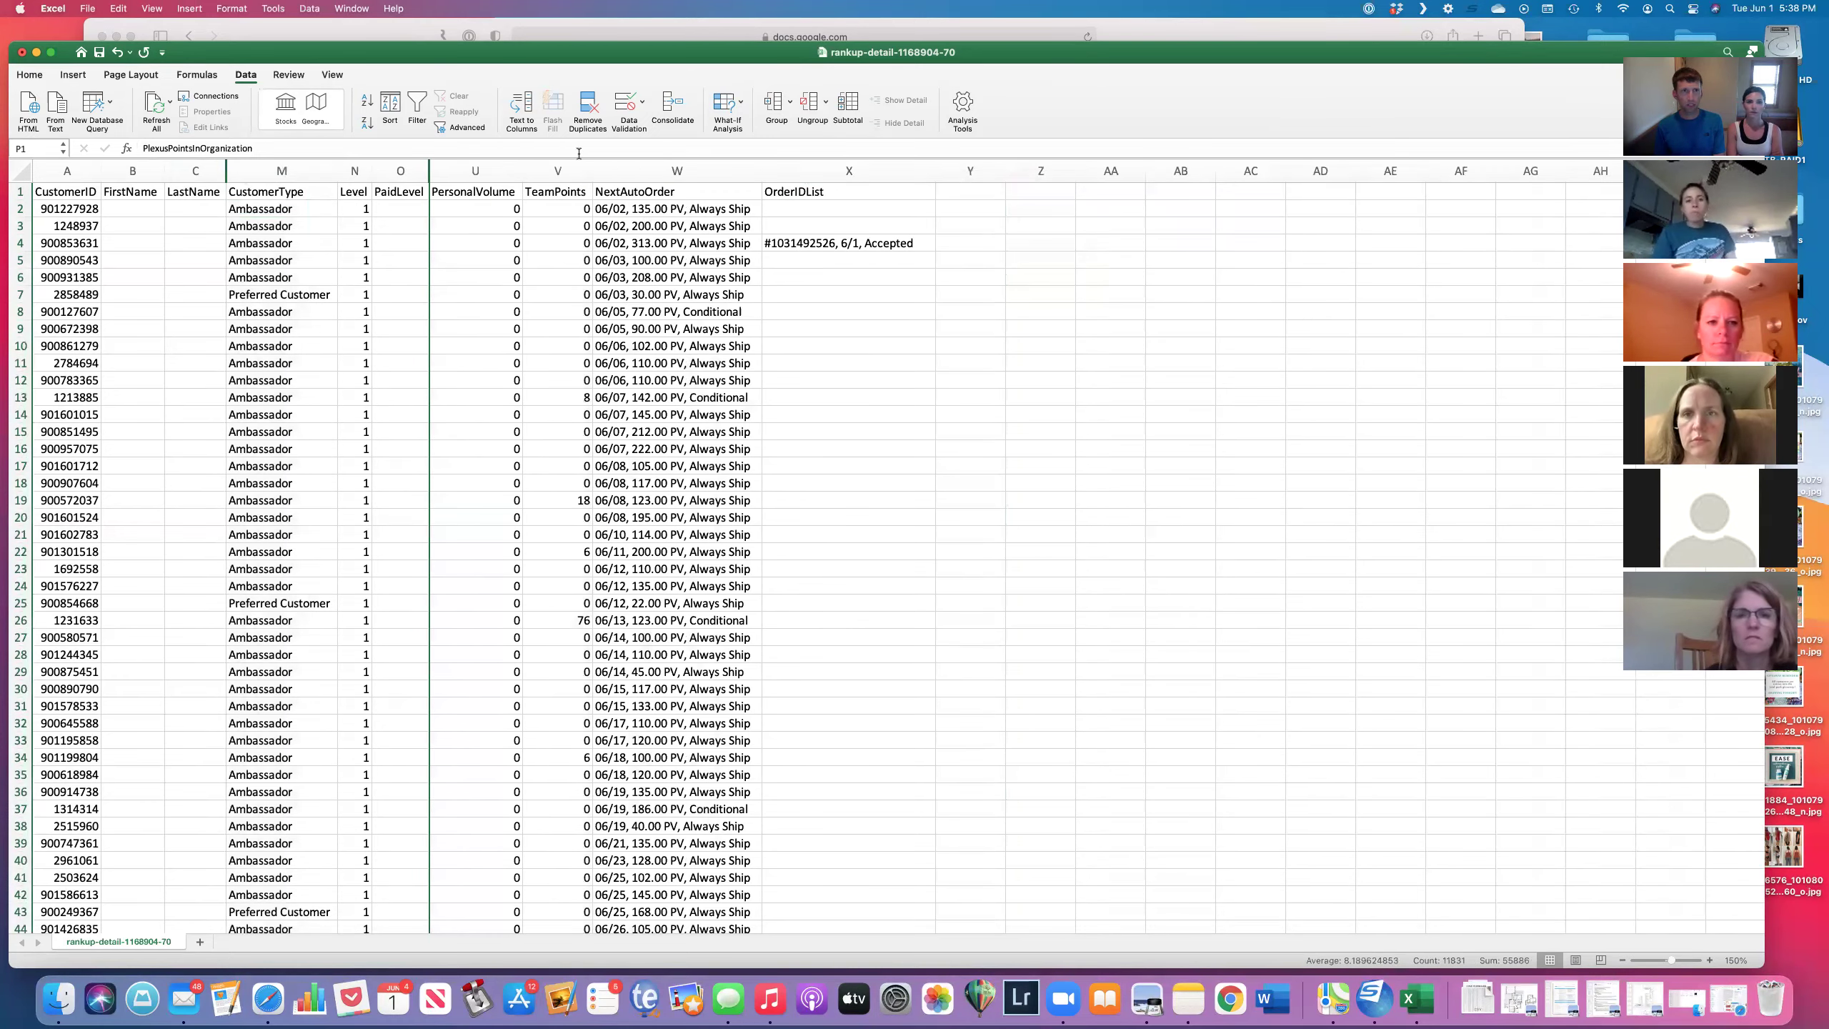
# Step: Hide the TeamPoints column and the OrderIDList column
pyautogui.click(558, 171)
pyautogui.rightClick(562, 172)
pyautogui.click(606, 333)
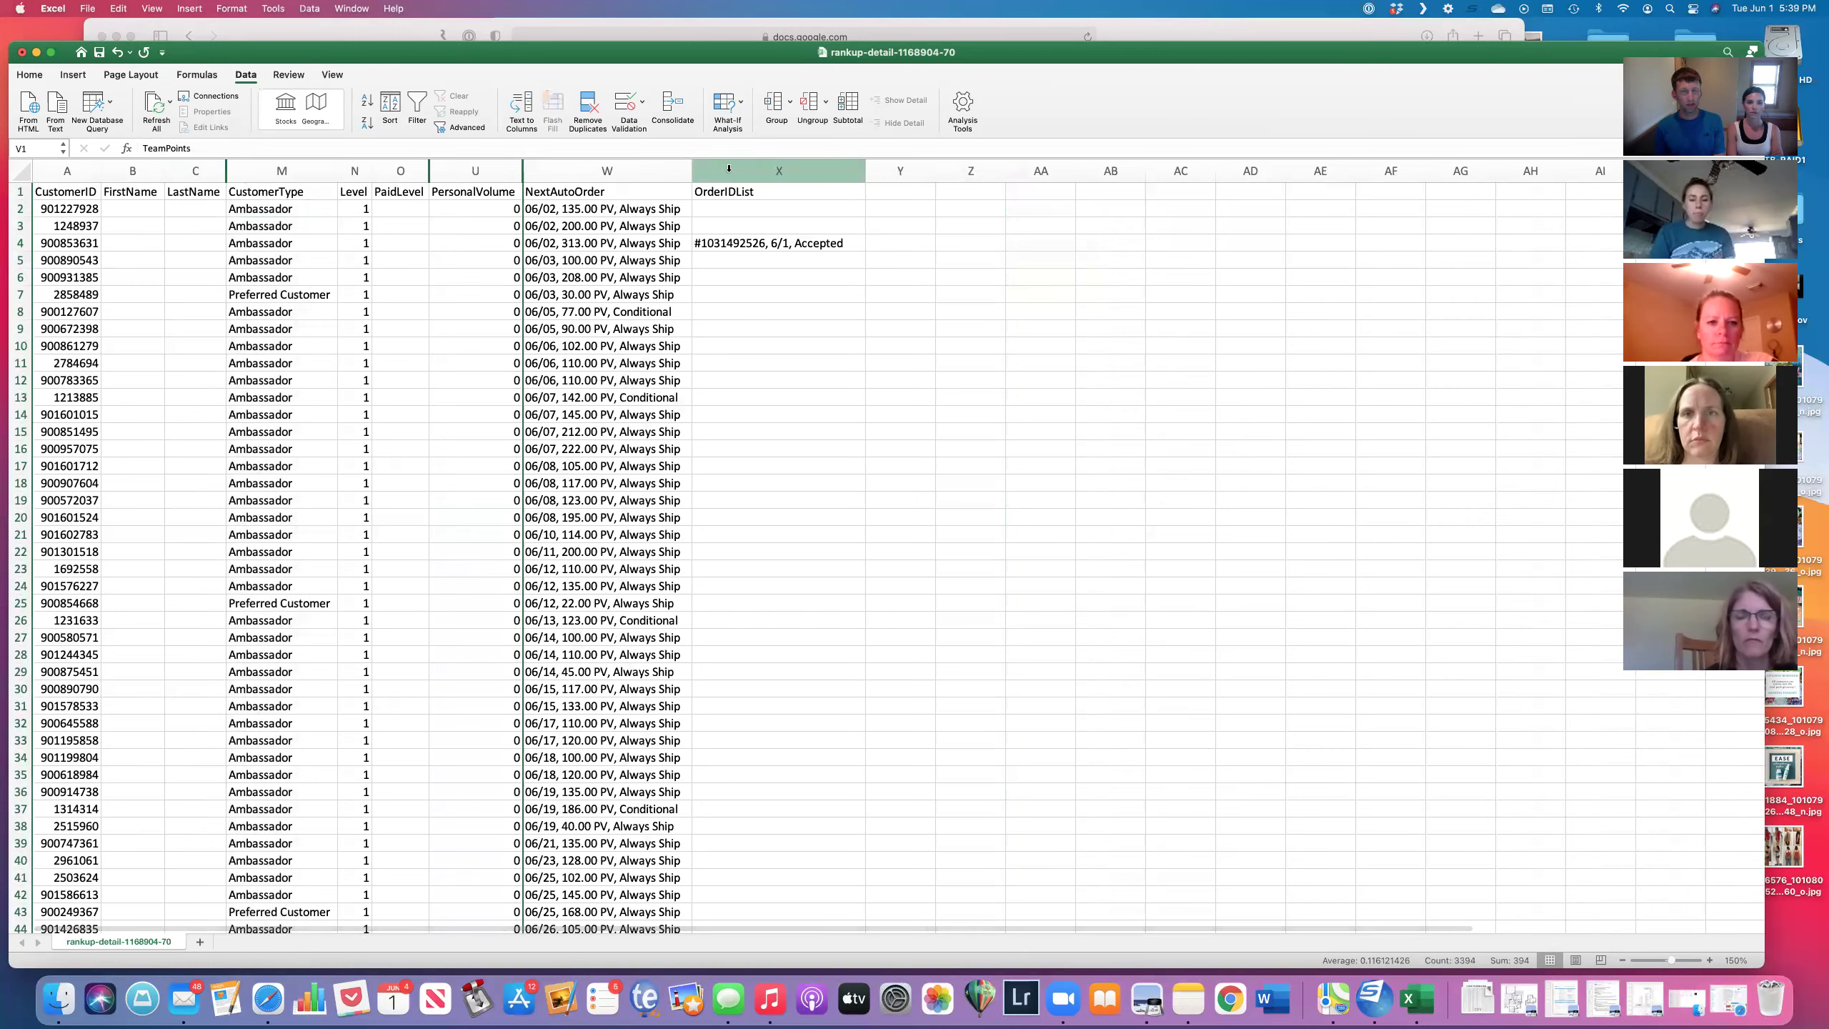
pyautogui.click(729, 169)
pyautogui.rightClick(729, 170)
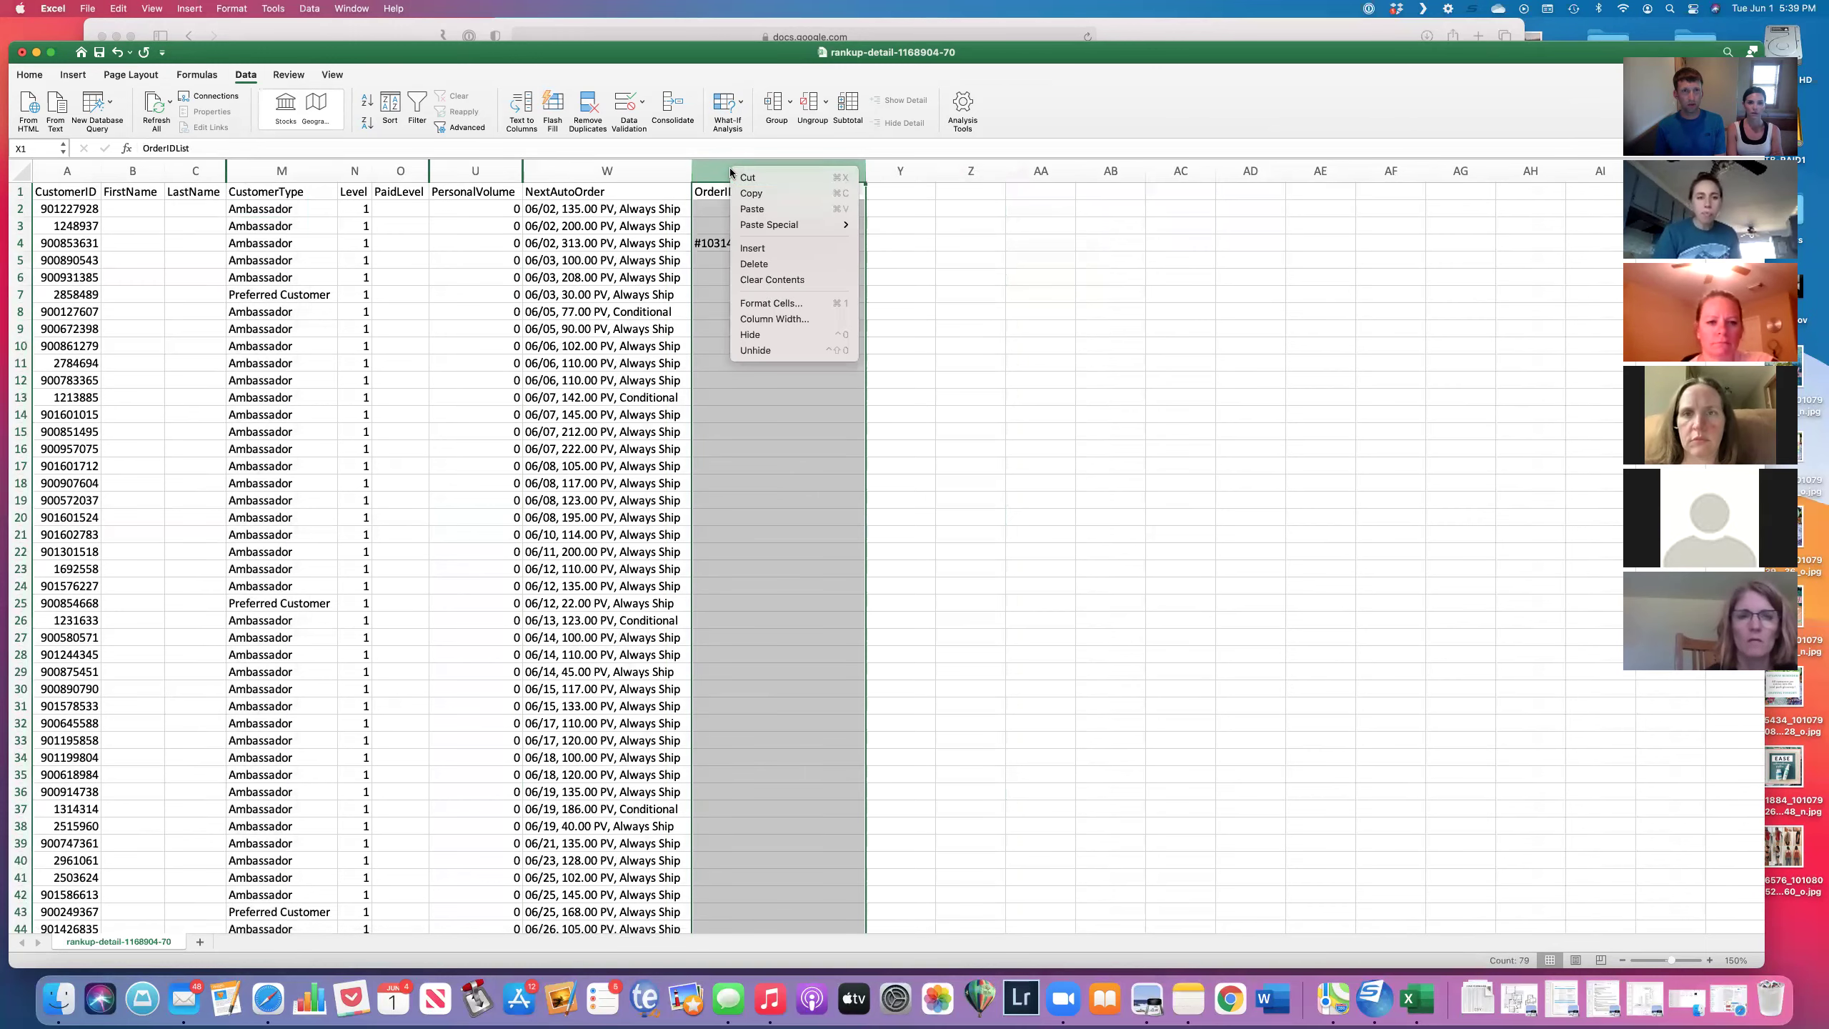
pyautogui.click(772, 336)
# Step: Review the first NextAutoOrder entries and highlight the remaining column headings from NextAutoOrder back to CustomerID
pyautogui.click(641, 239)
pyautogui.press('Down')
pyautogui.press('Down')
pyautogui.press('Down')
pyautogui.press('Down')
pyautogui.press('Down')
pyautogui.press('Down')
pyautogui.press('Down')
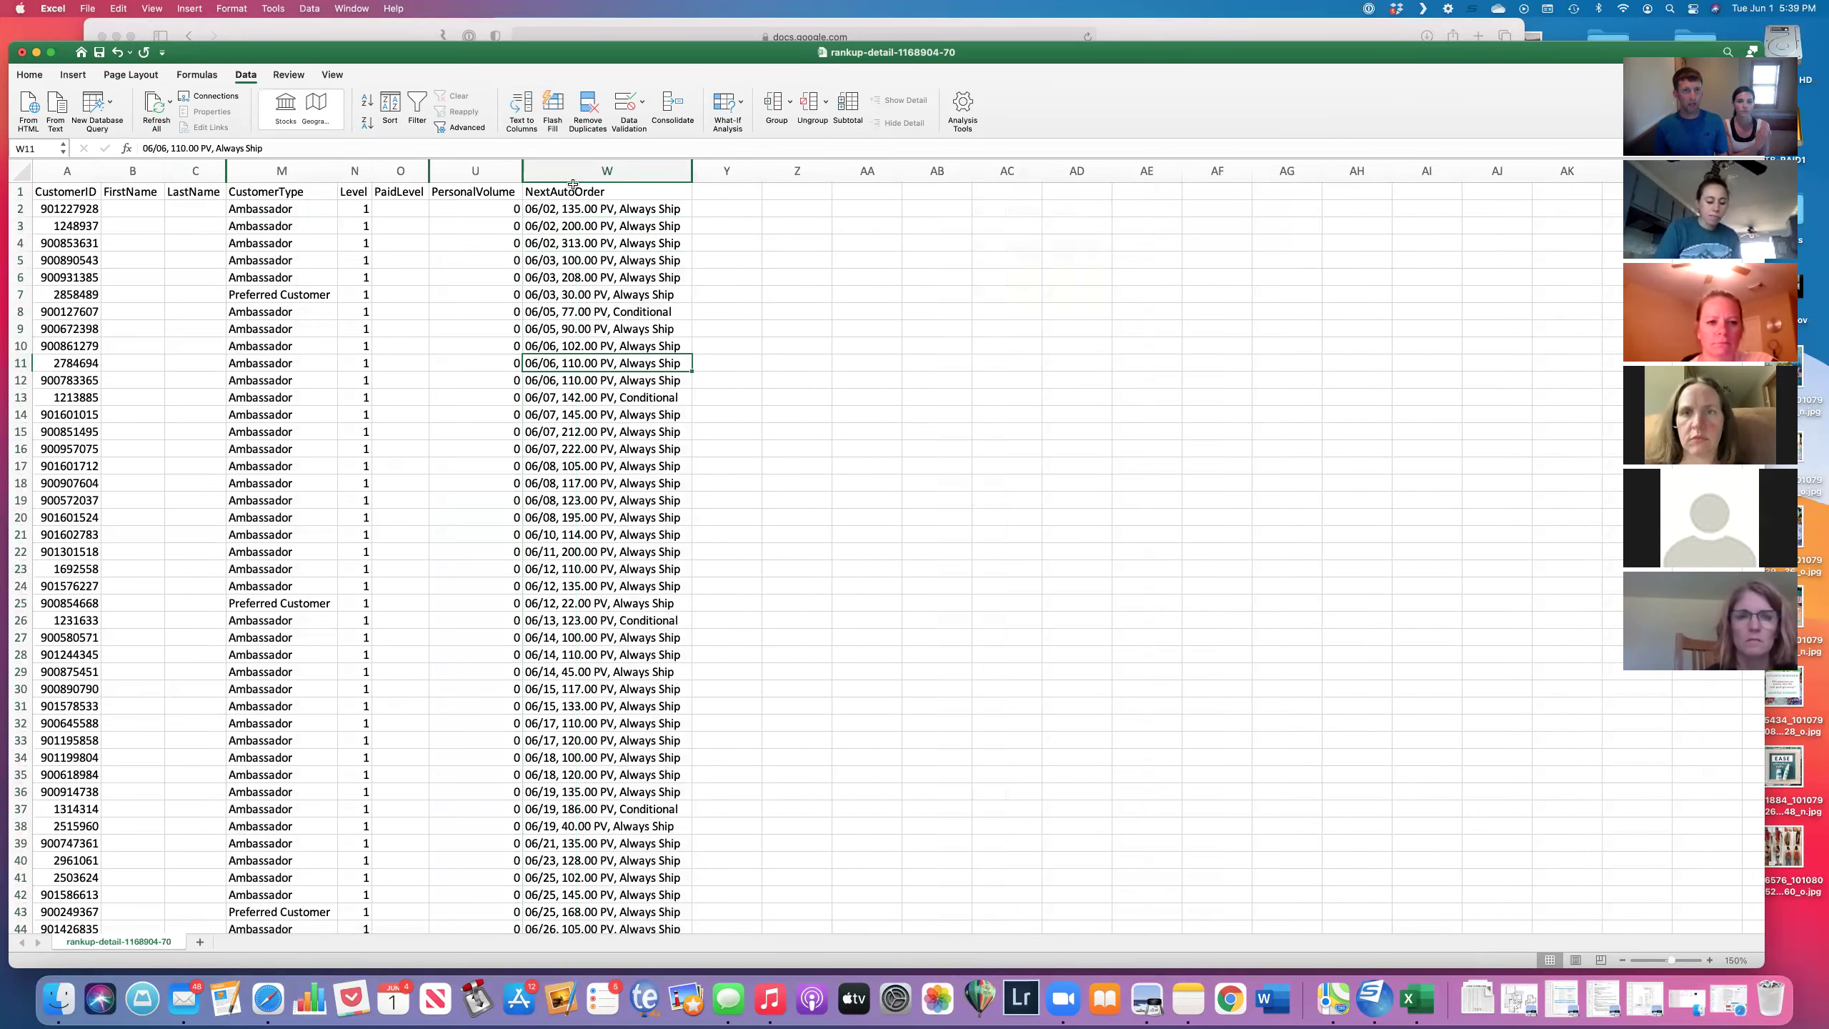
pyautogui.moveTo(571, 190); pyautogui.dragTo(50, 192)
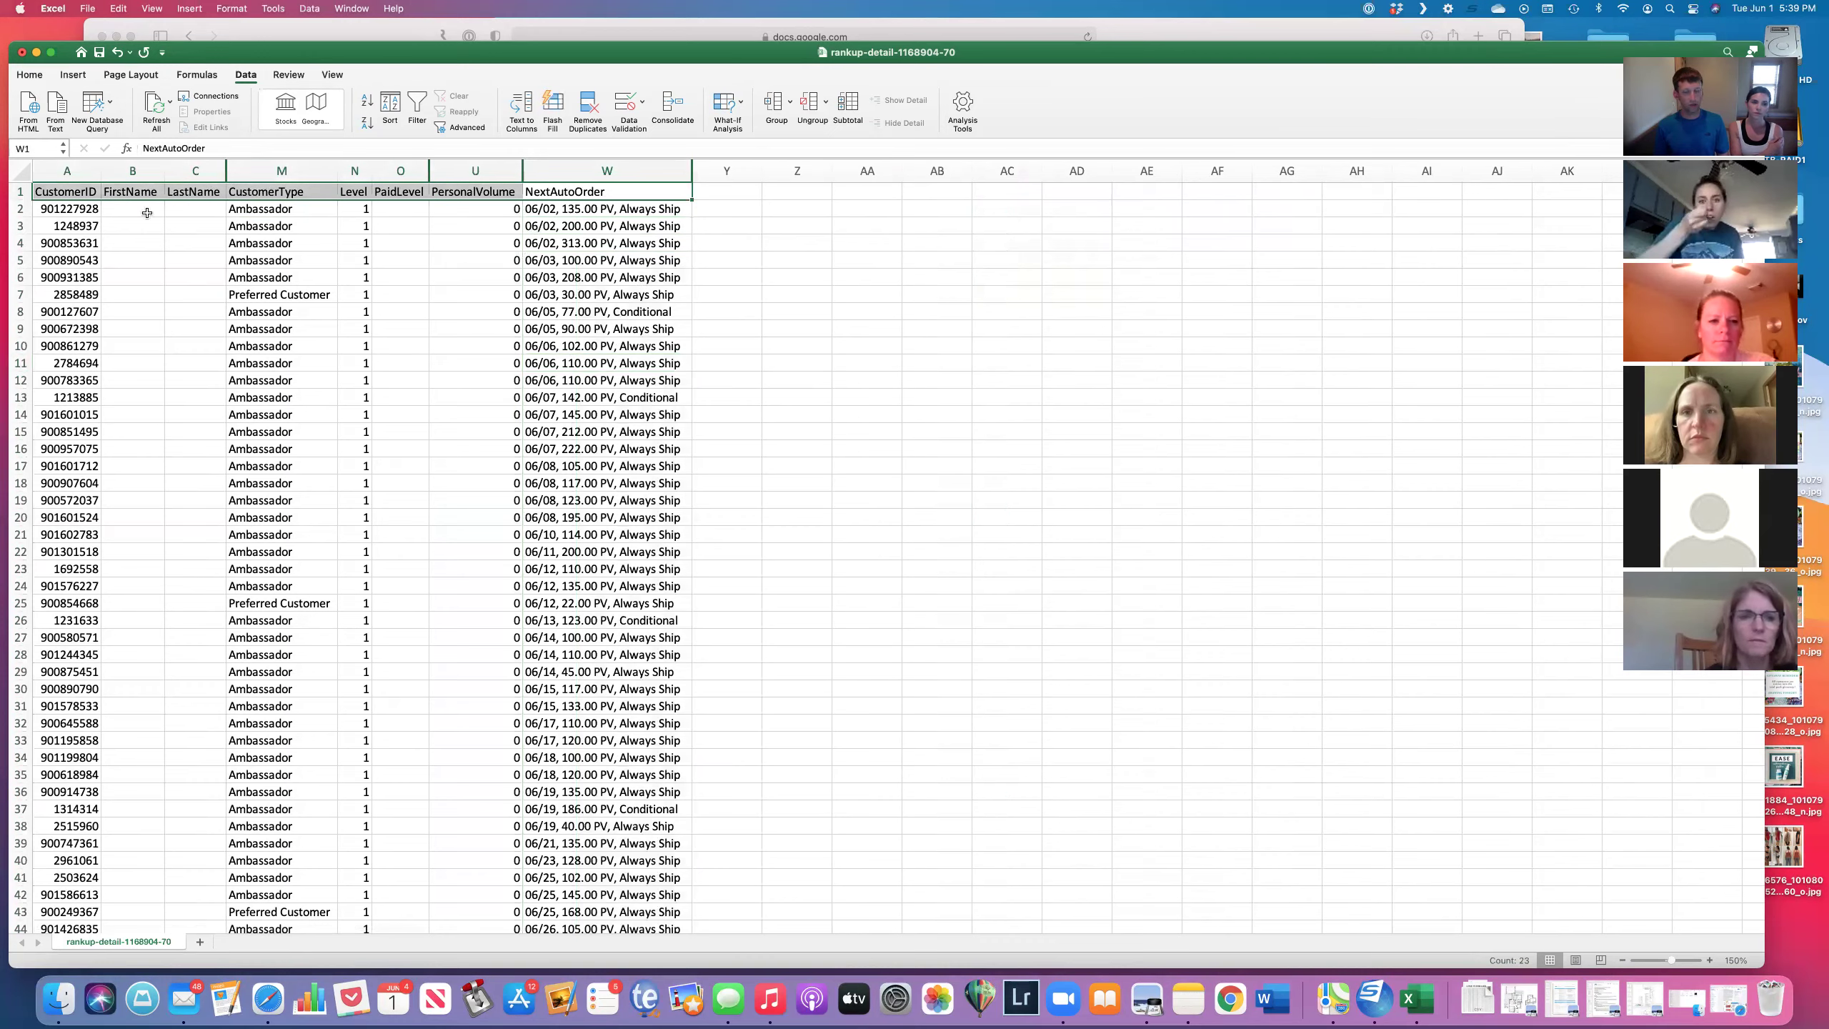
# Step: Enlarge the worksheet view to 210% and reposition the workbook window on the desktop
pyautogui.click(1712, 961)
pyautogui.click(1712, 961)
pyautogui.click(1712, 961)
pyautogui.click(1711, 961)
pyautogui.click(1712, 961)
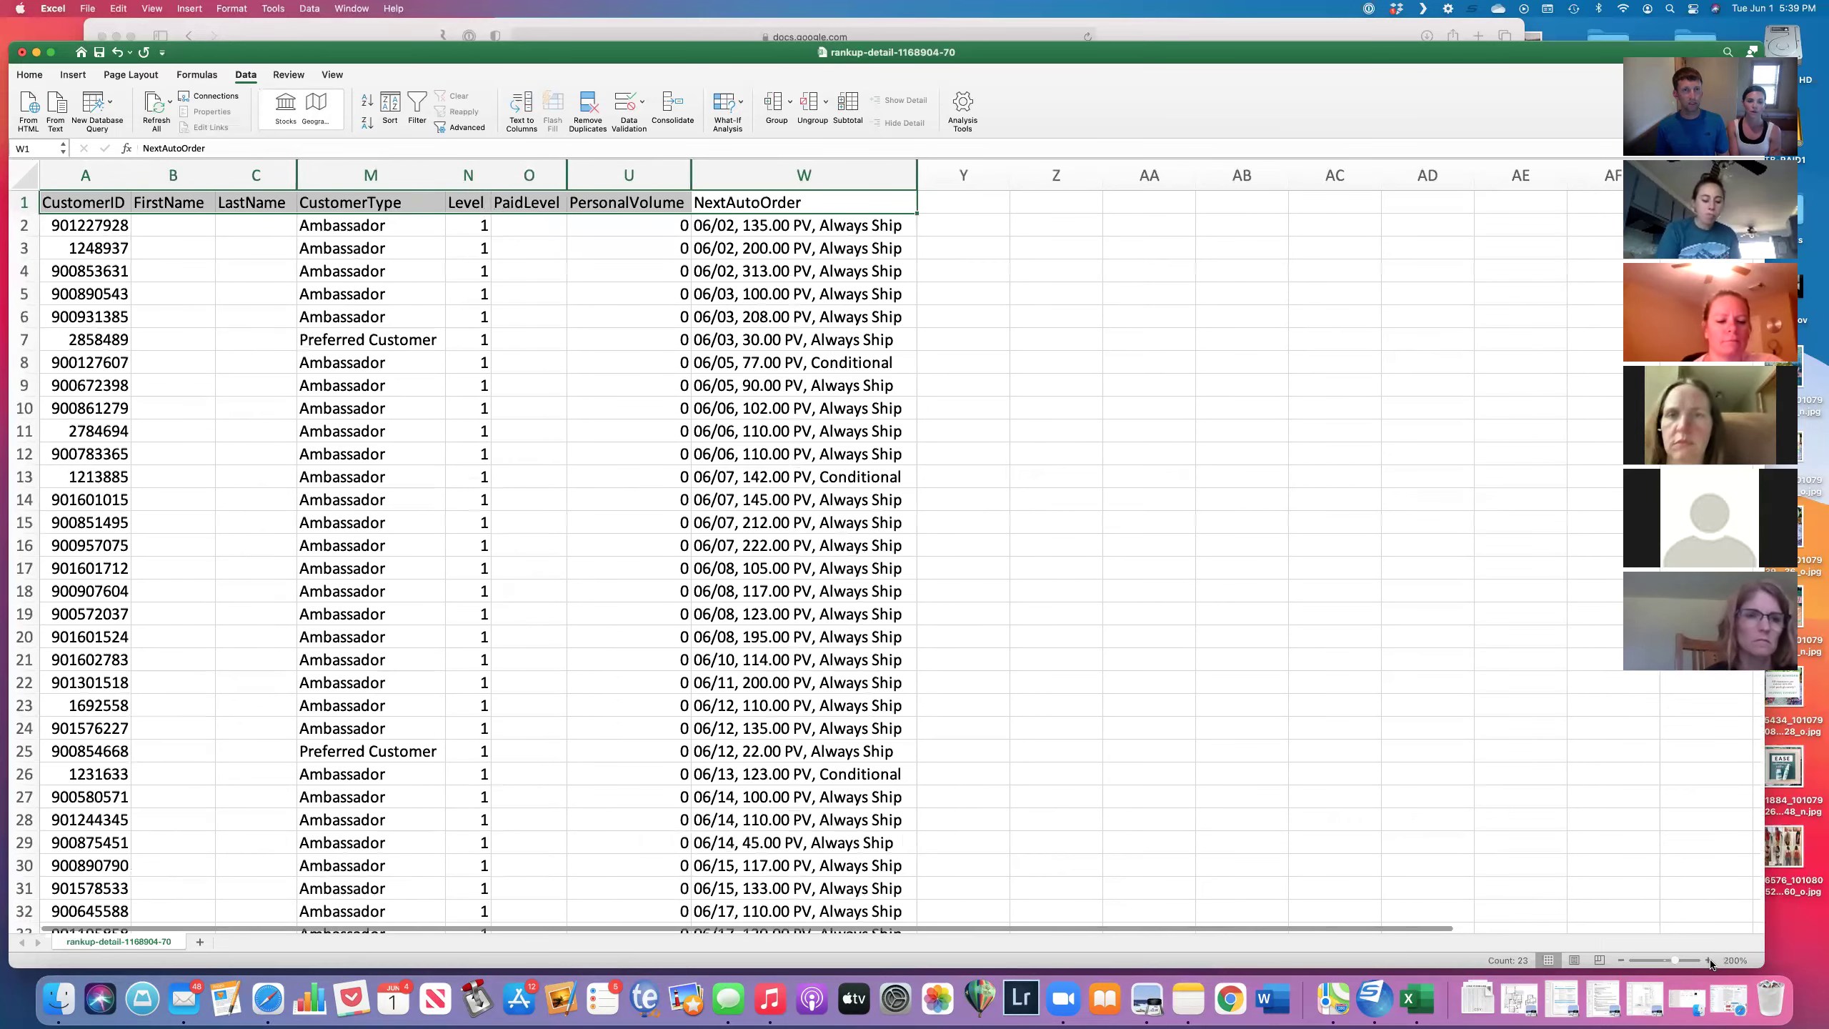
pyautogui.click(1712, 961)
pyautogui.click(360, 326)
pyautogui.click(360, 351)
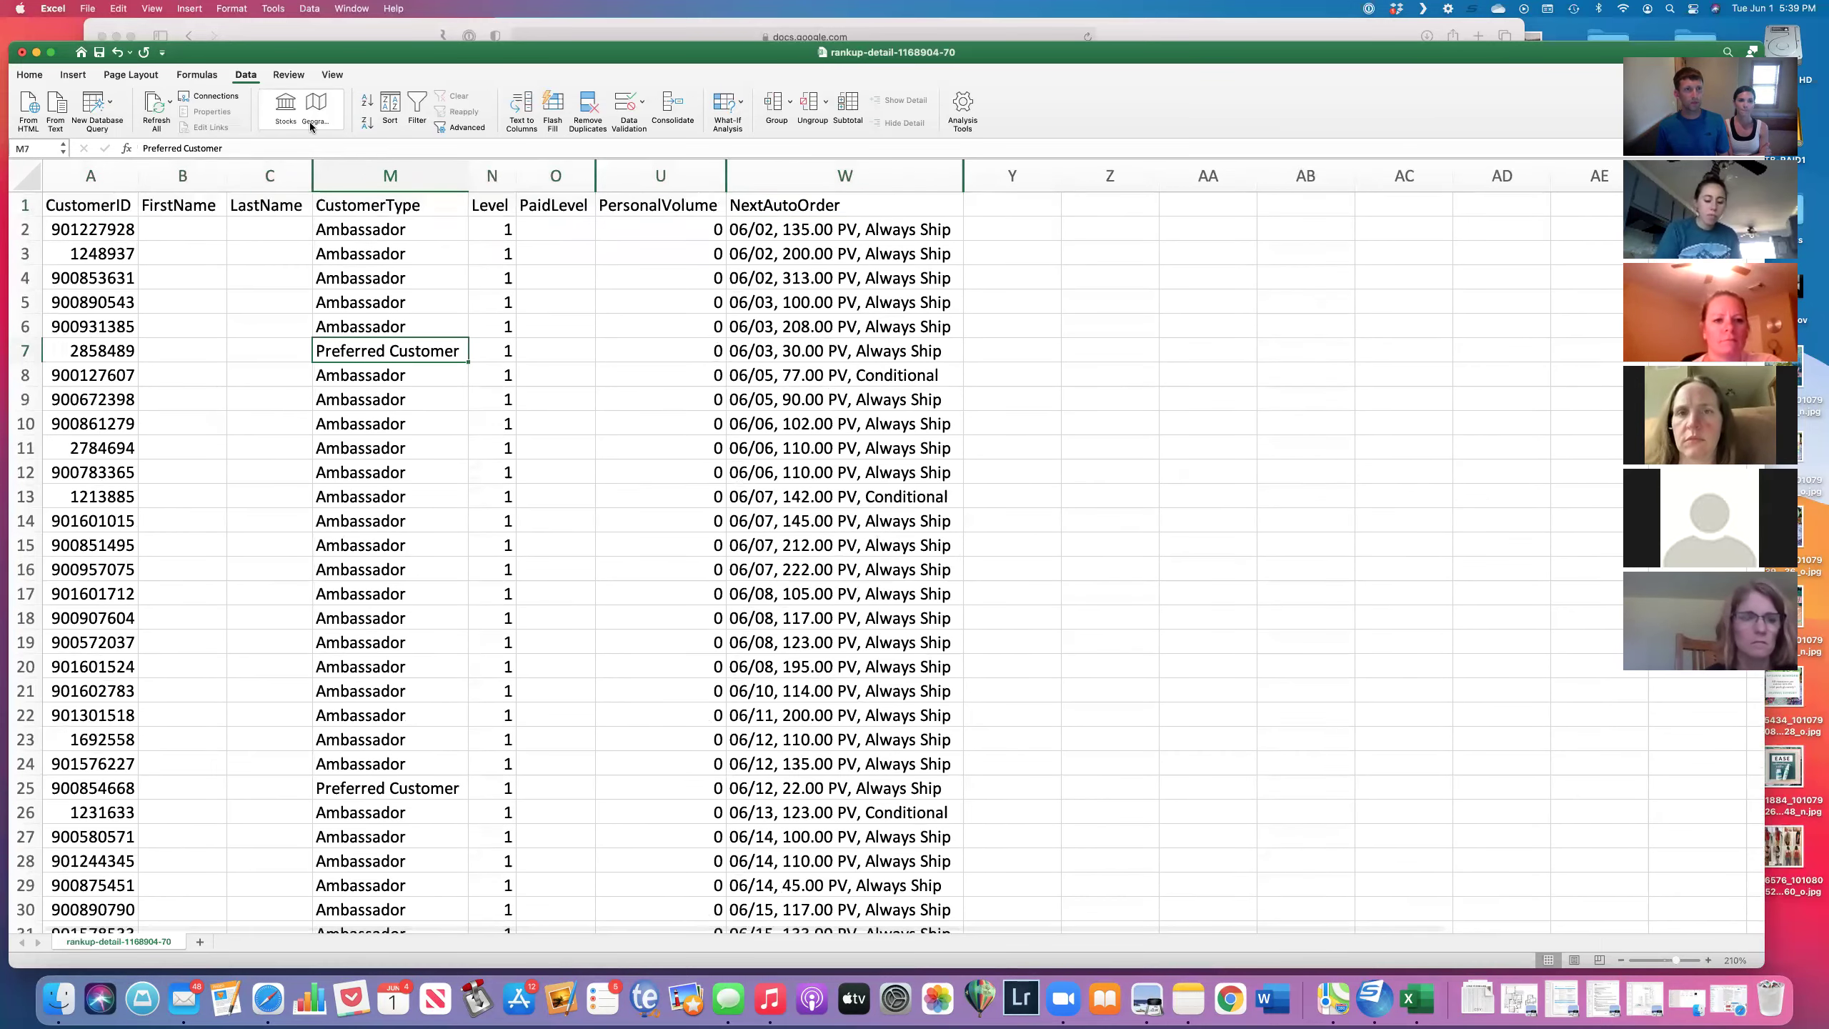
pyautogui.moveTo(380, 56); pyautogui.dragTo(437, 42)
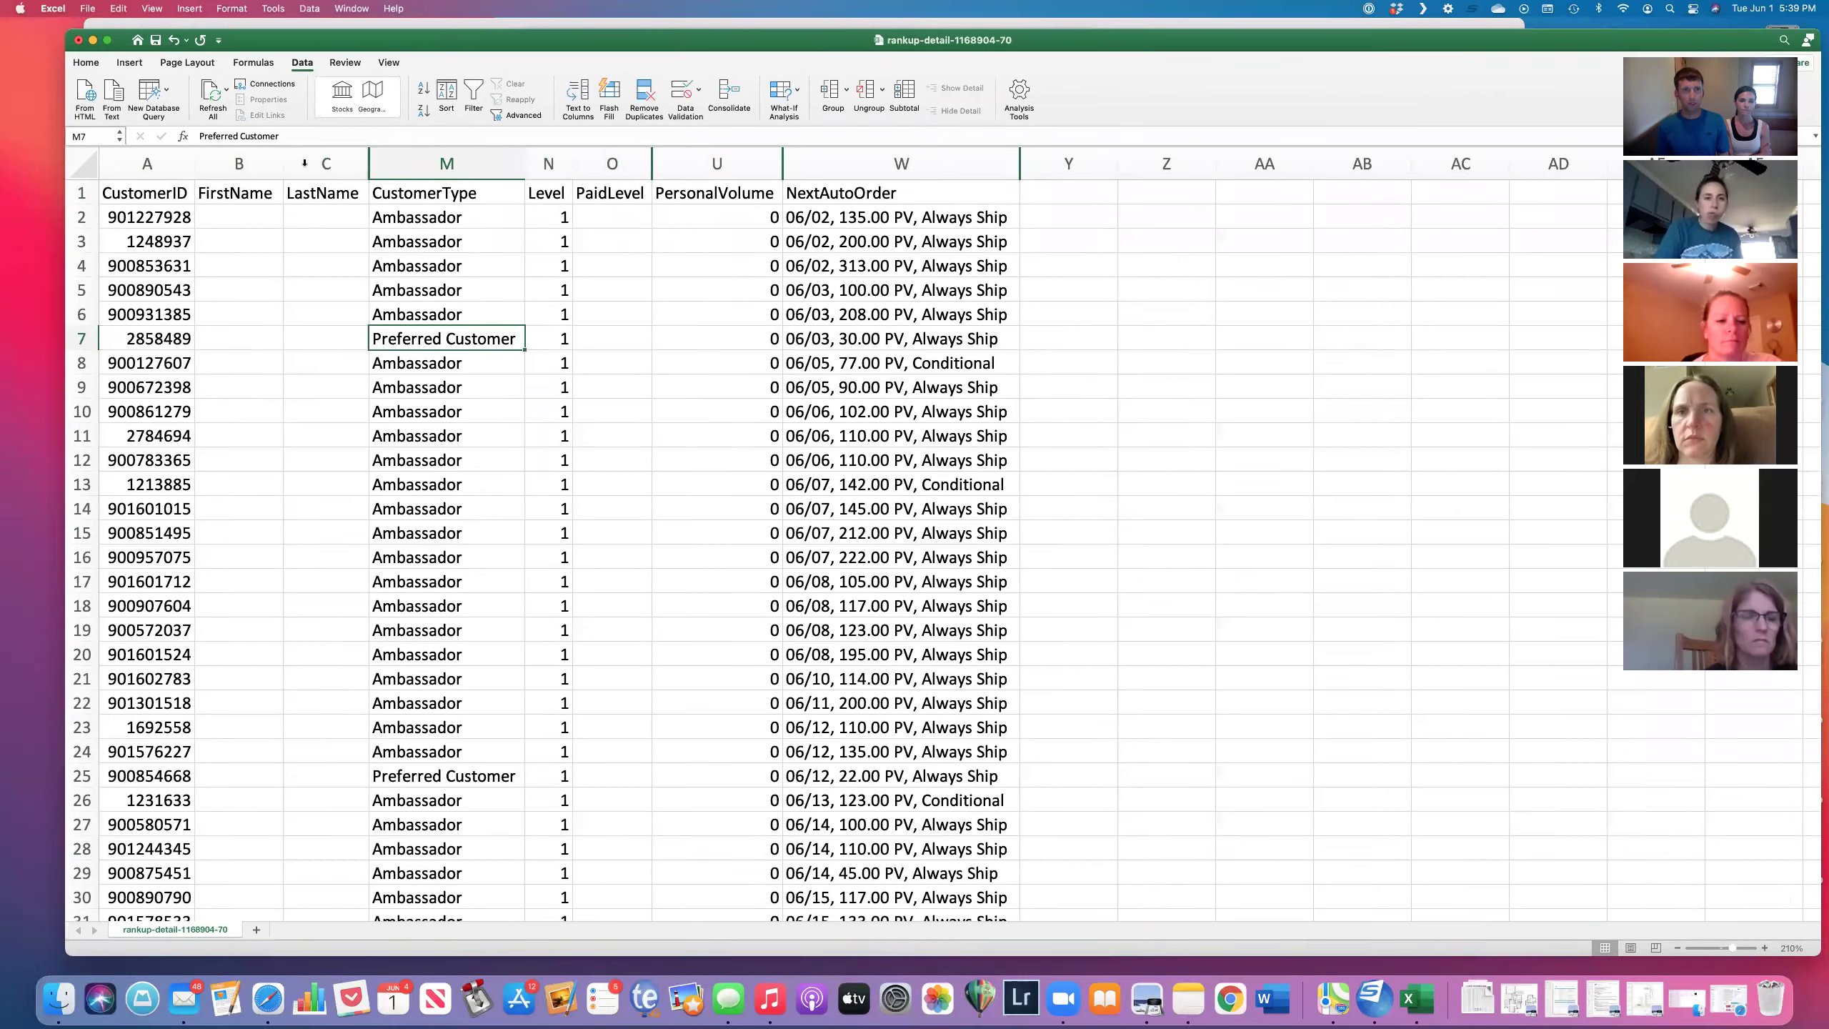
# Step: Select heading row 1 and turn on filters for its columns
pyautogui.click(87, 185)
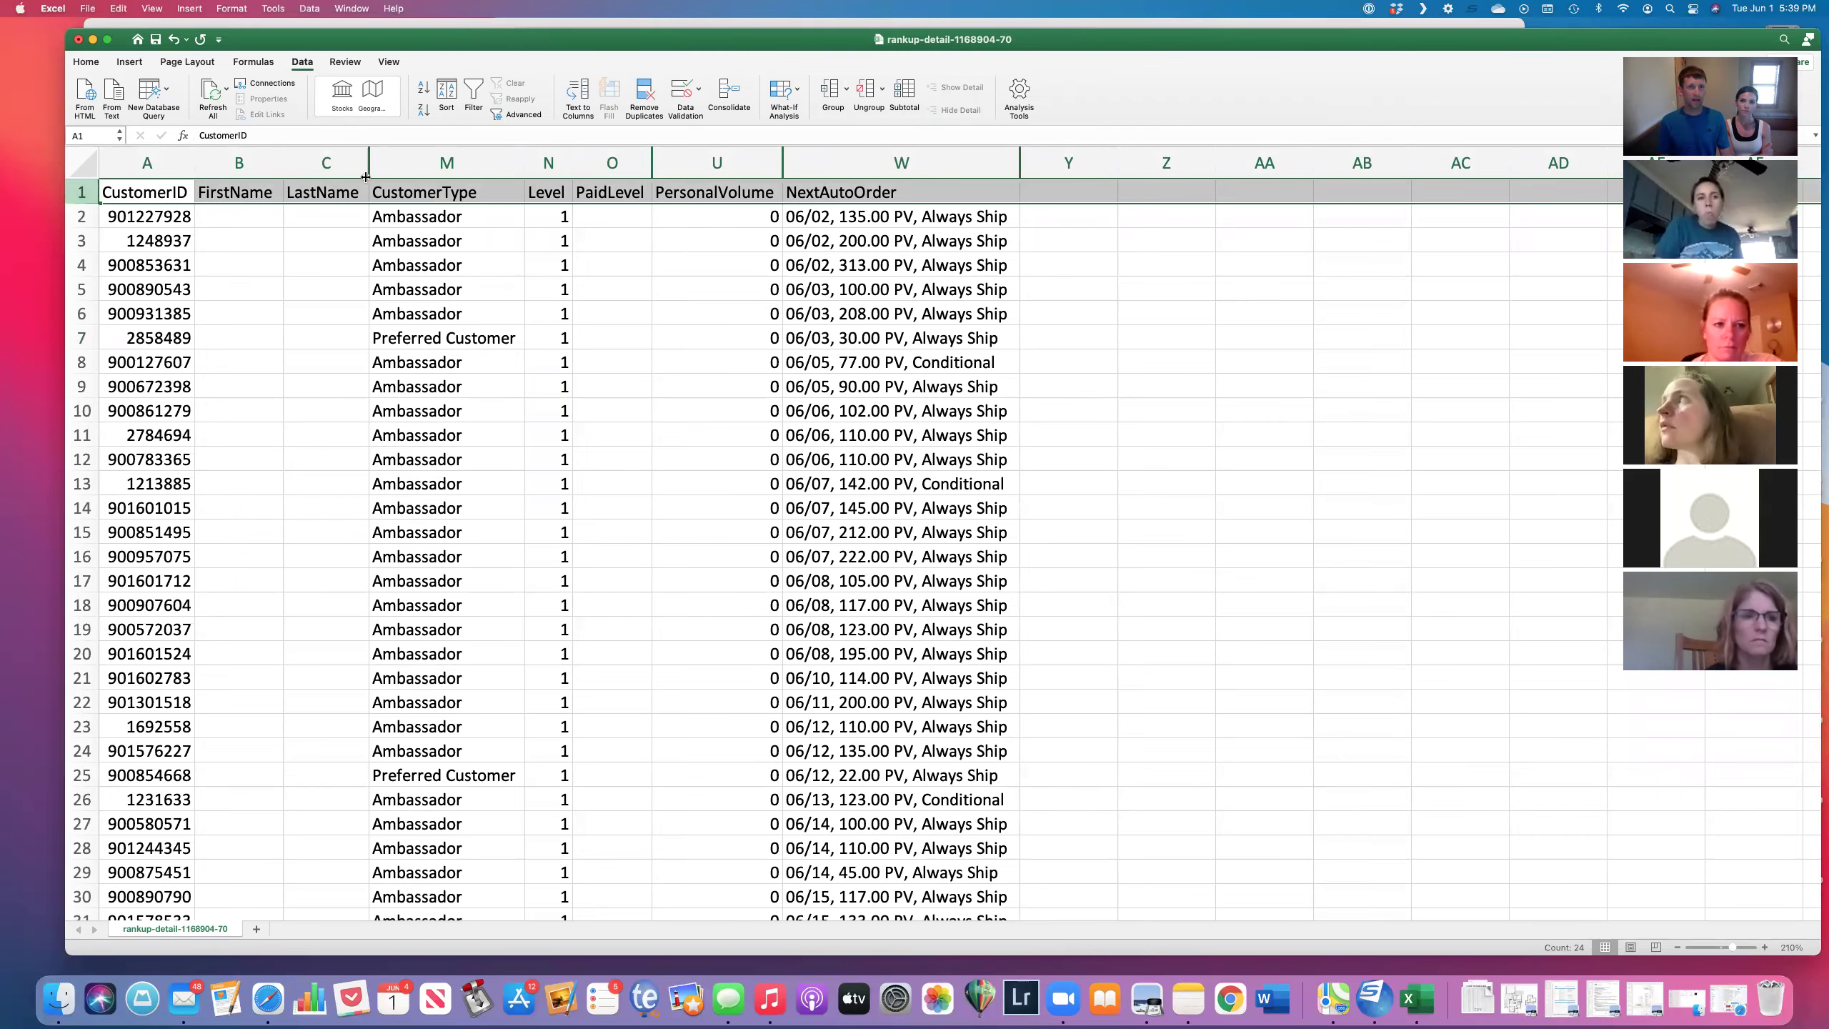
pyautogui.click(300, 63)
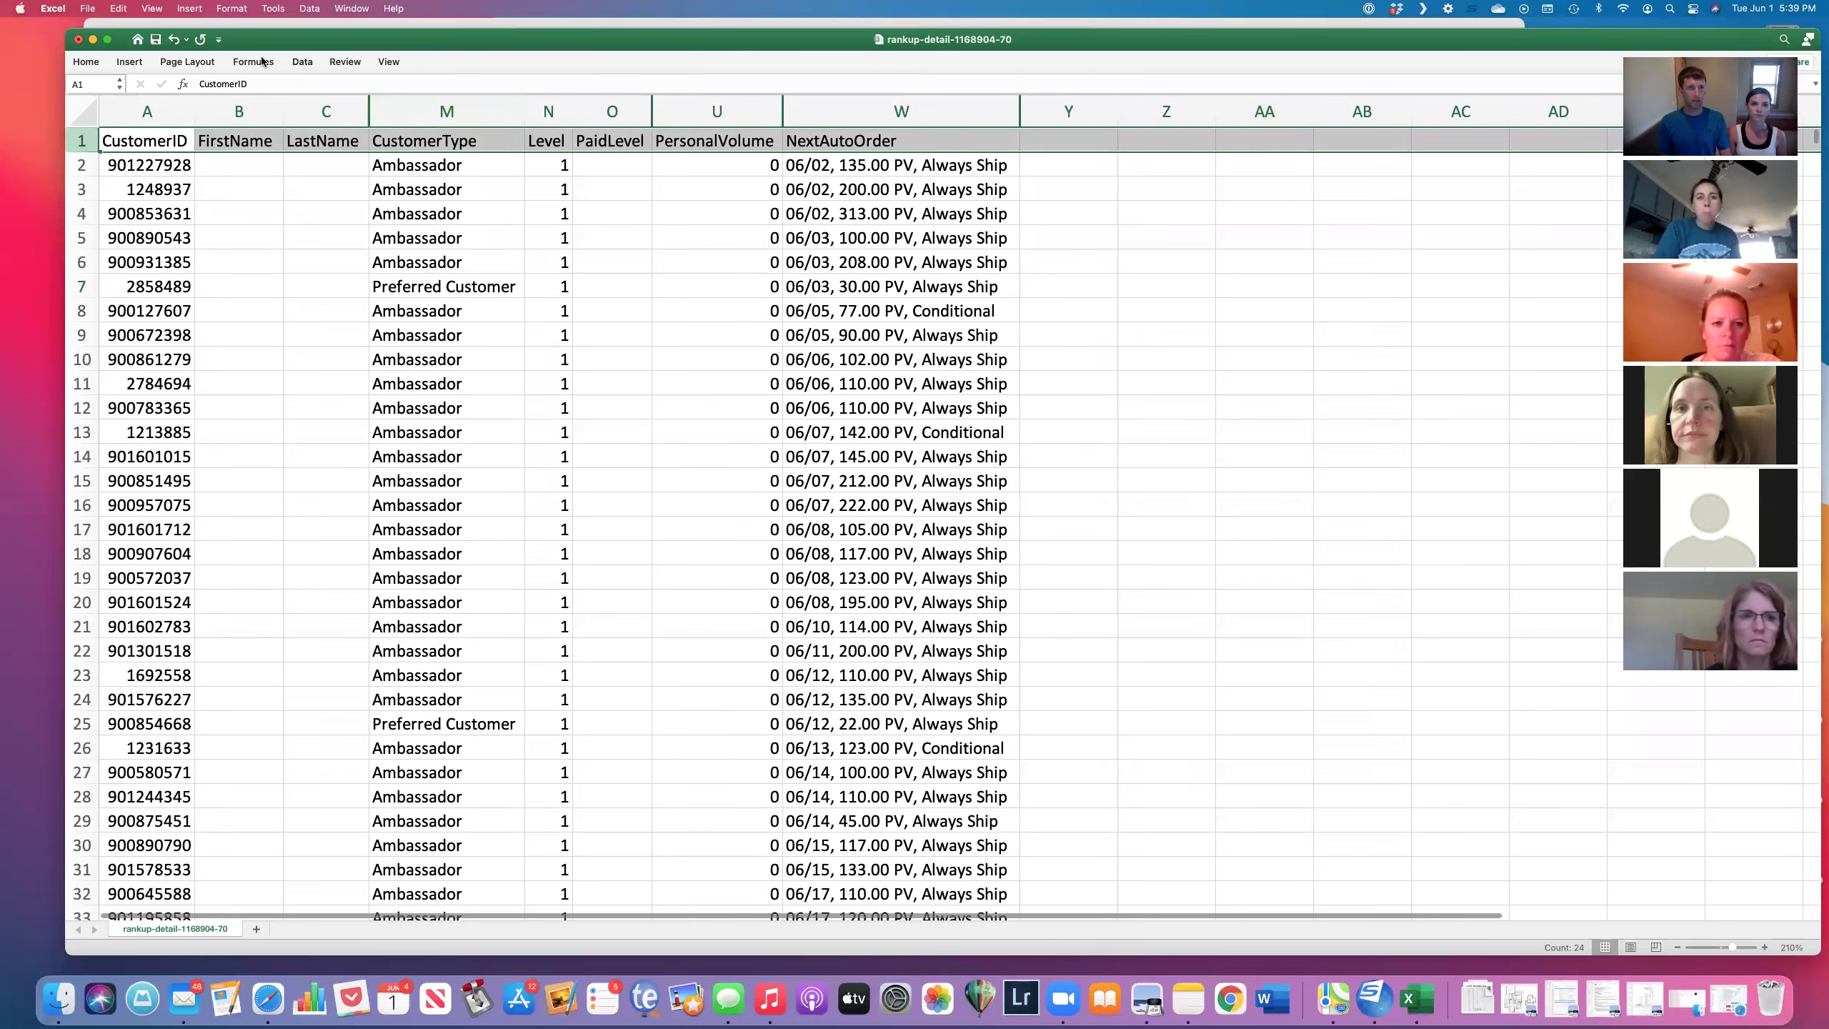
pyautogui.click(300, 63)
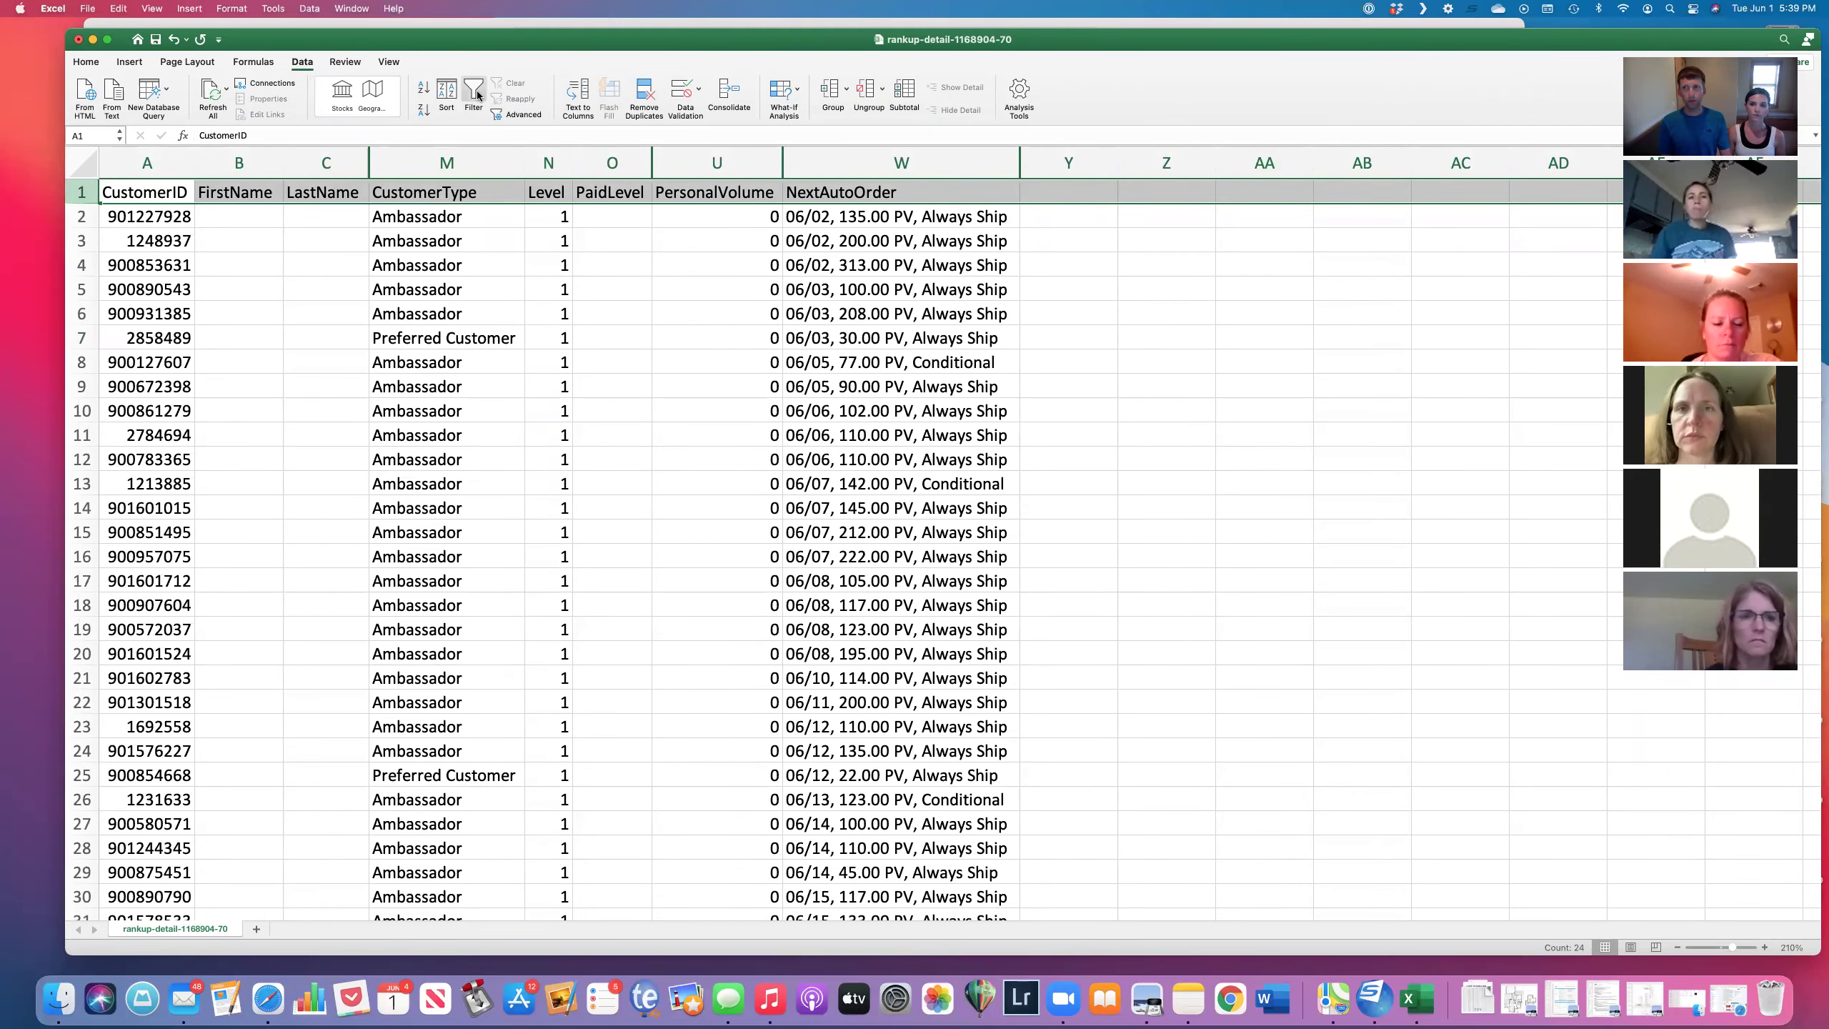
pyautogui.click(475, 93)
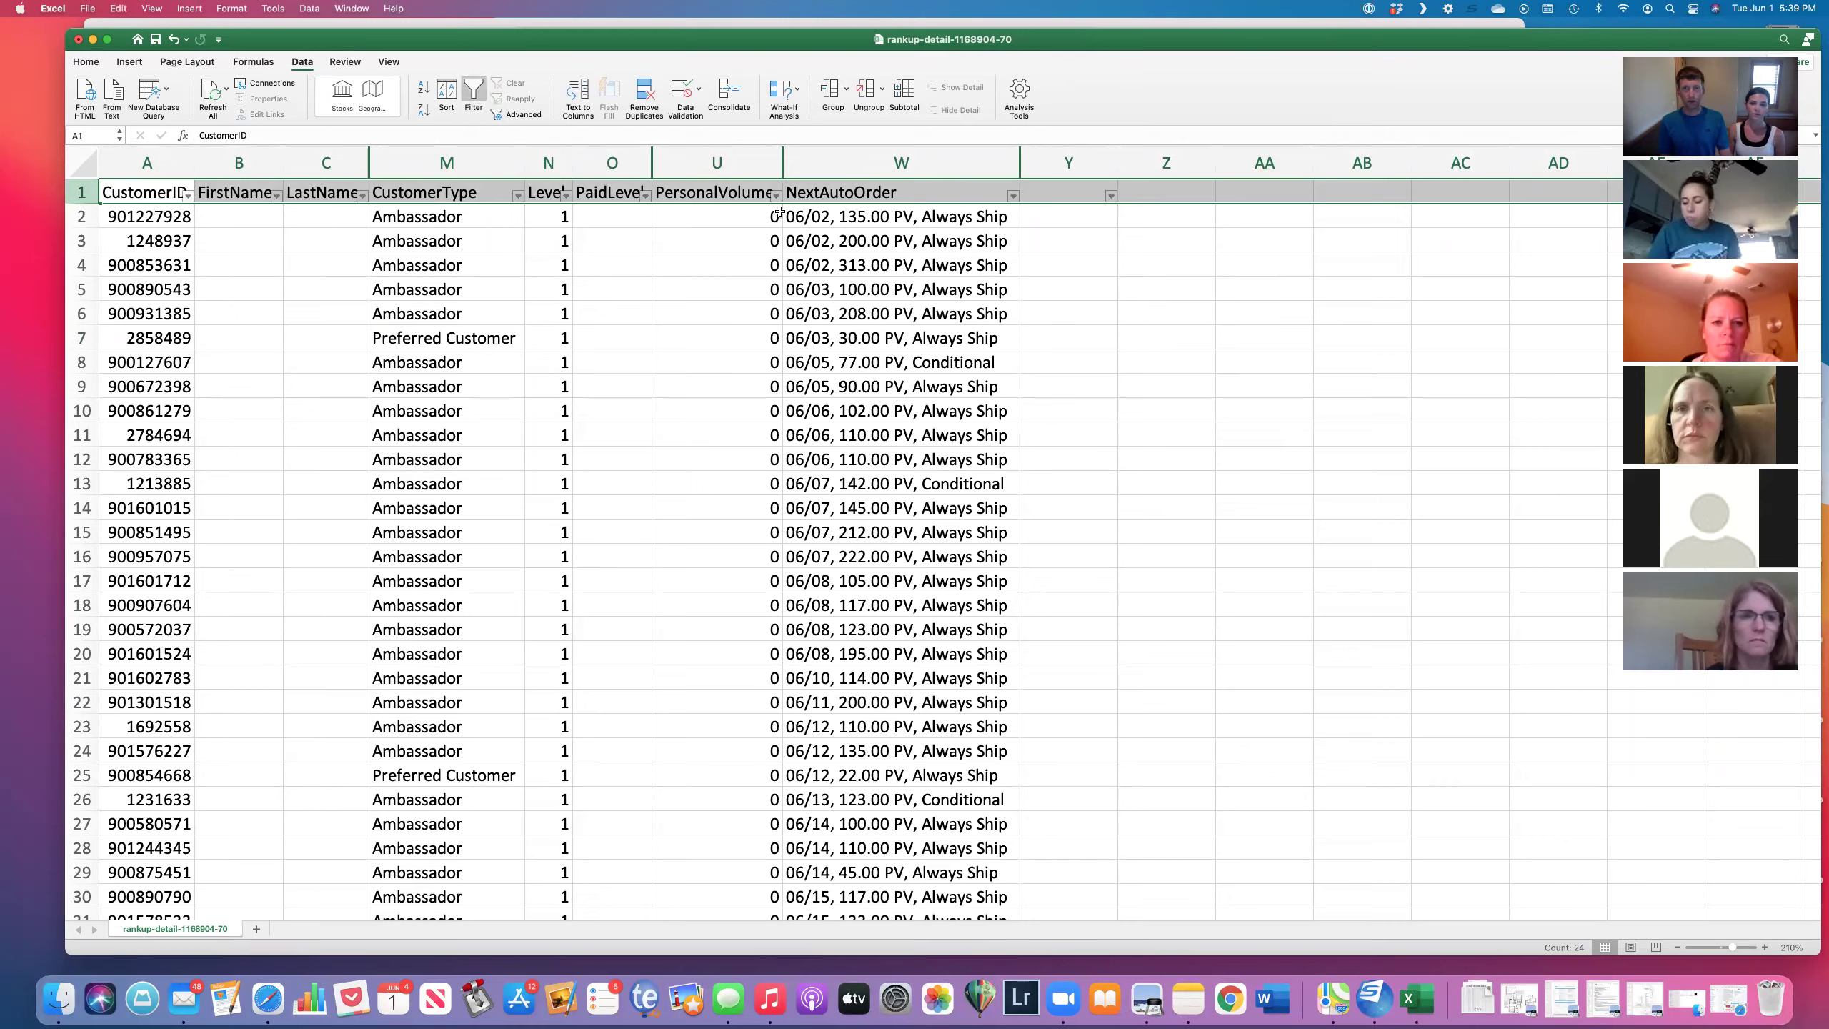
# Step: Examine the NextAutoOrder column by highlighting its entries in rows 2 to 21
pyautogui.click(884, 230)
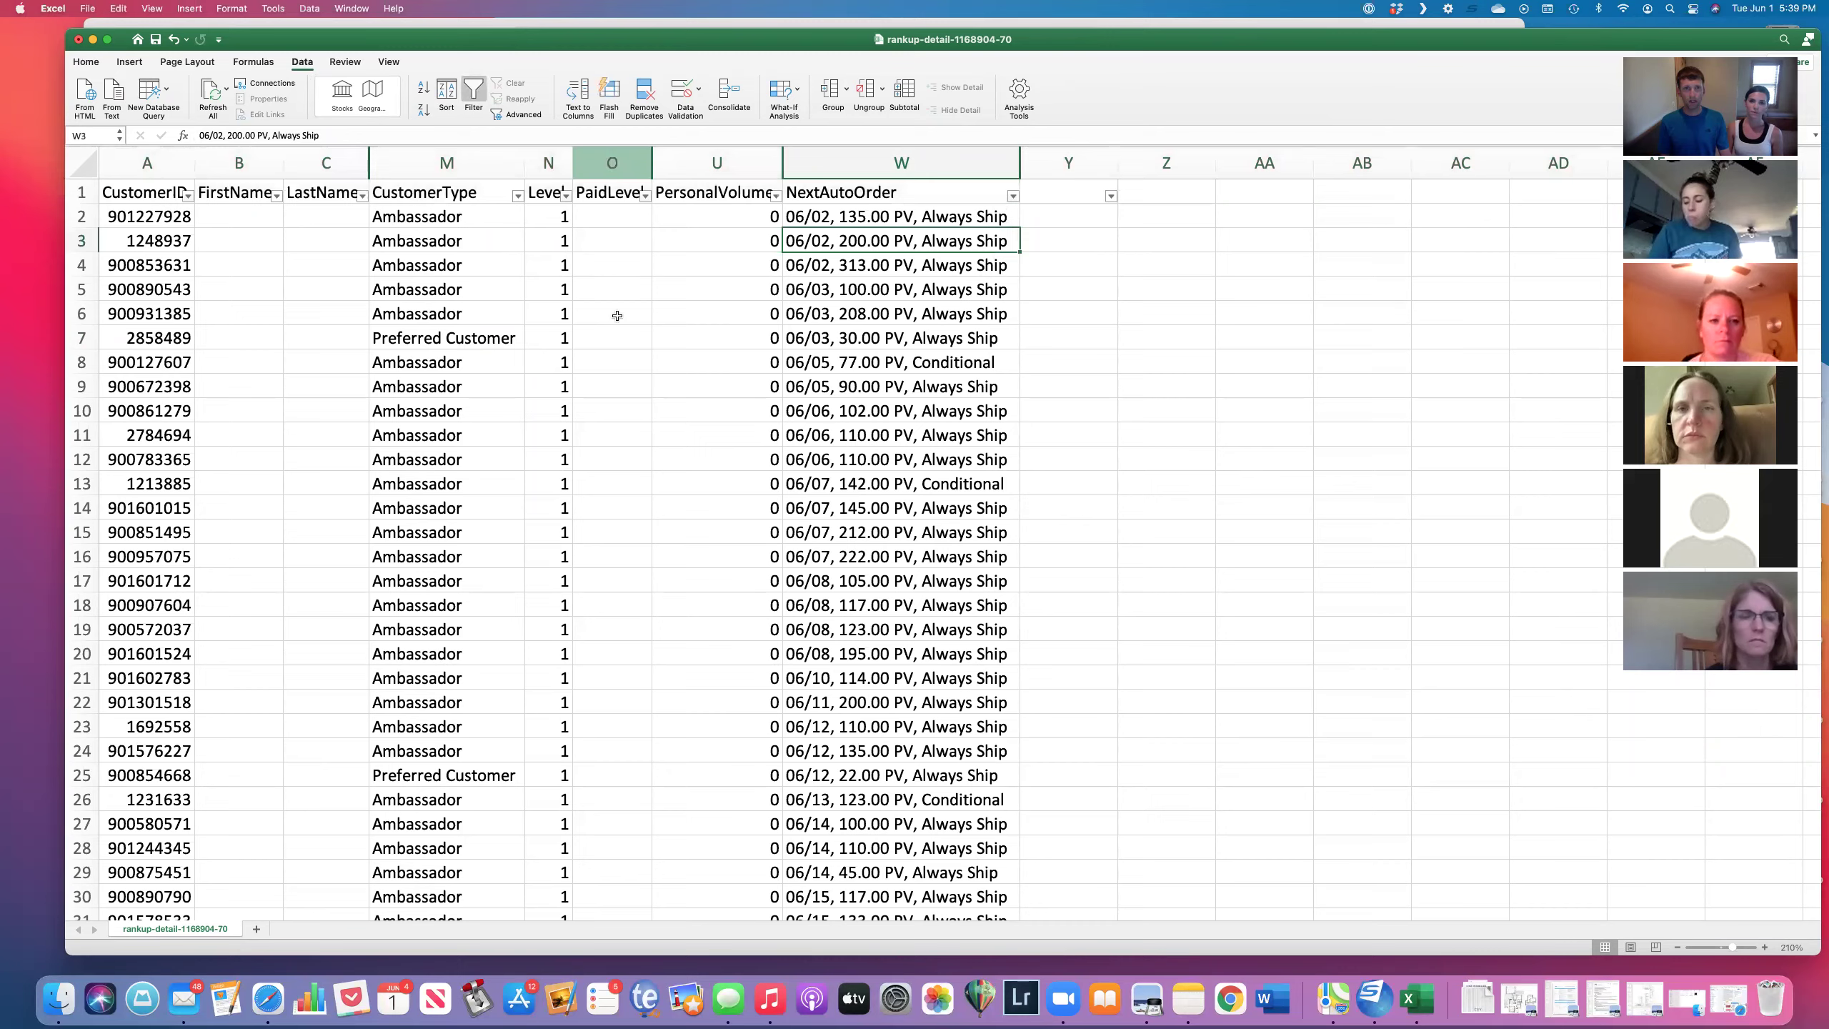
pyautogui.click(153, 220)
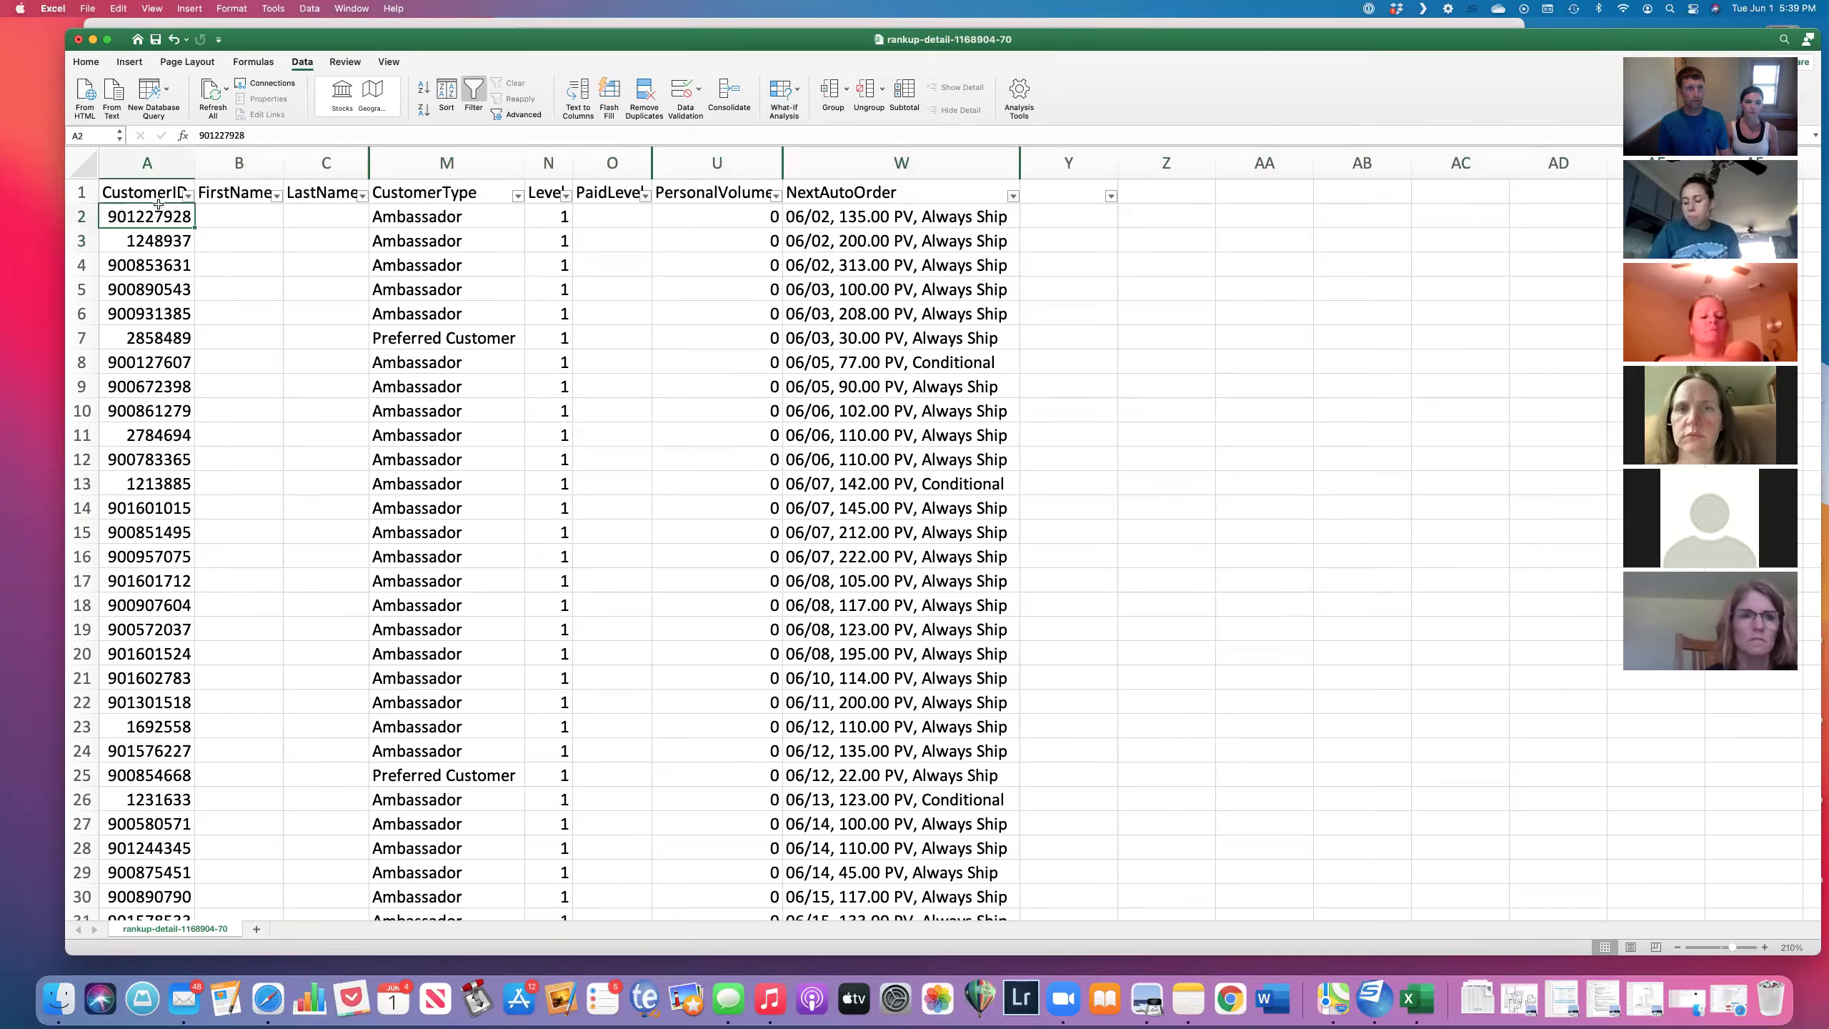
pyautogui.click(1019, 195)
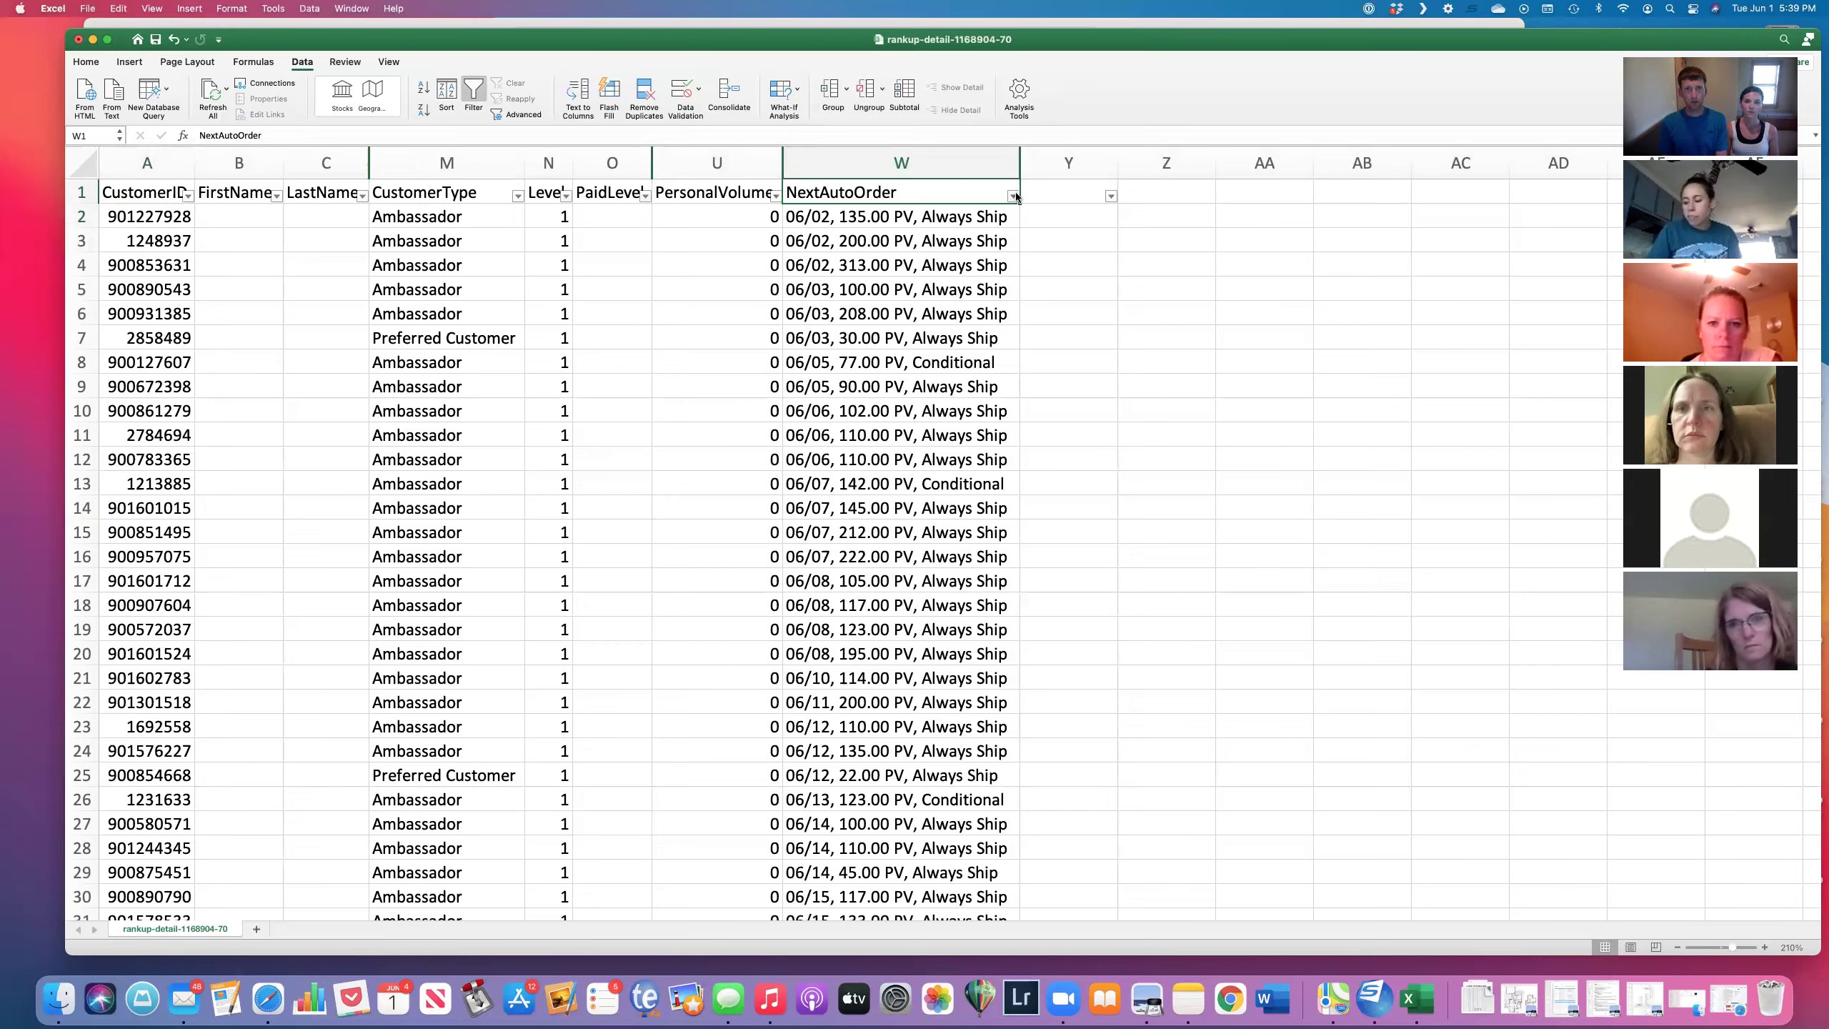
pyautogui.click(915, 216)
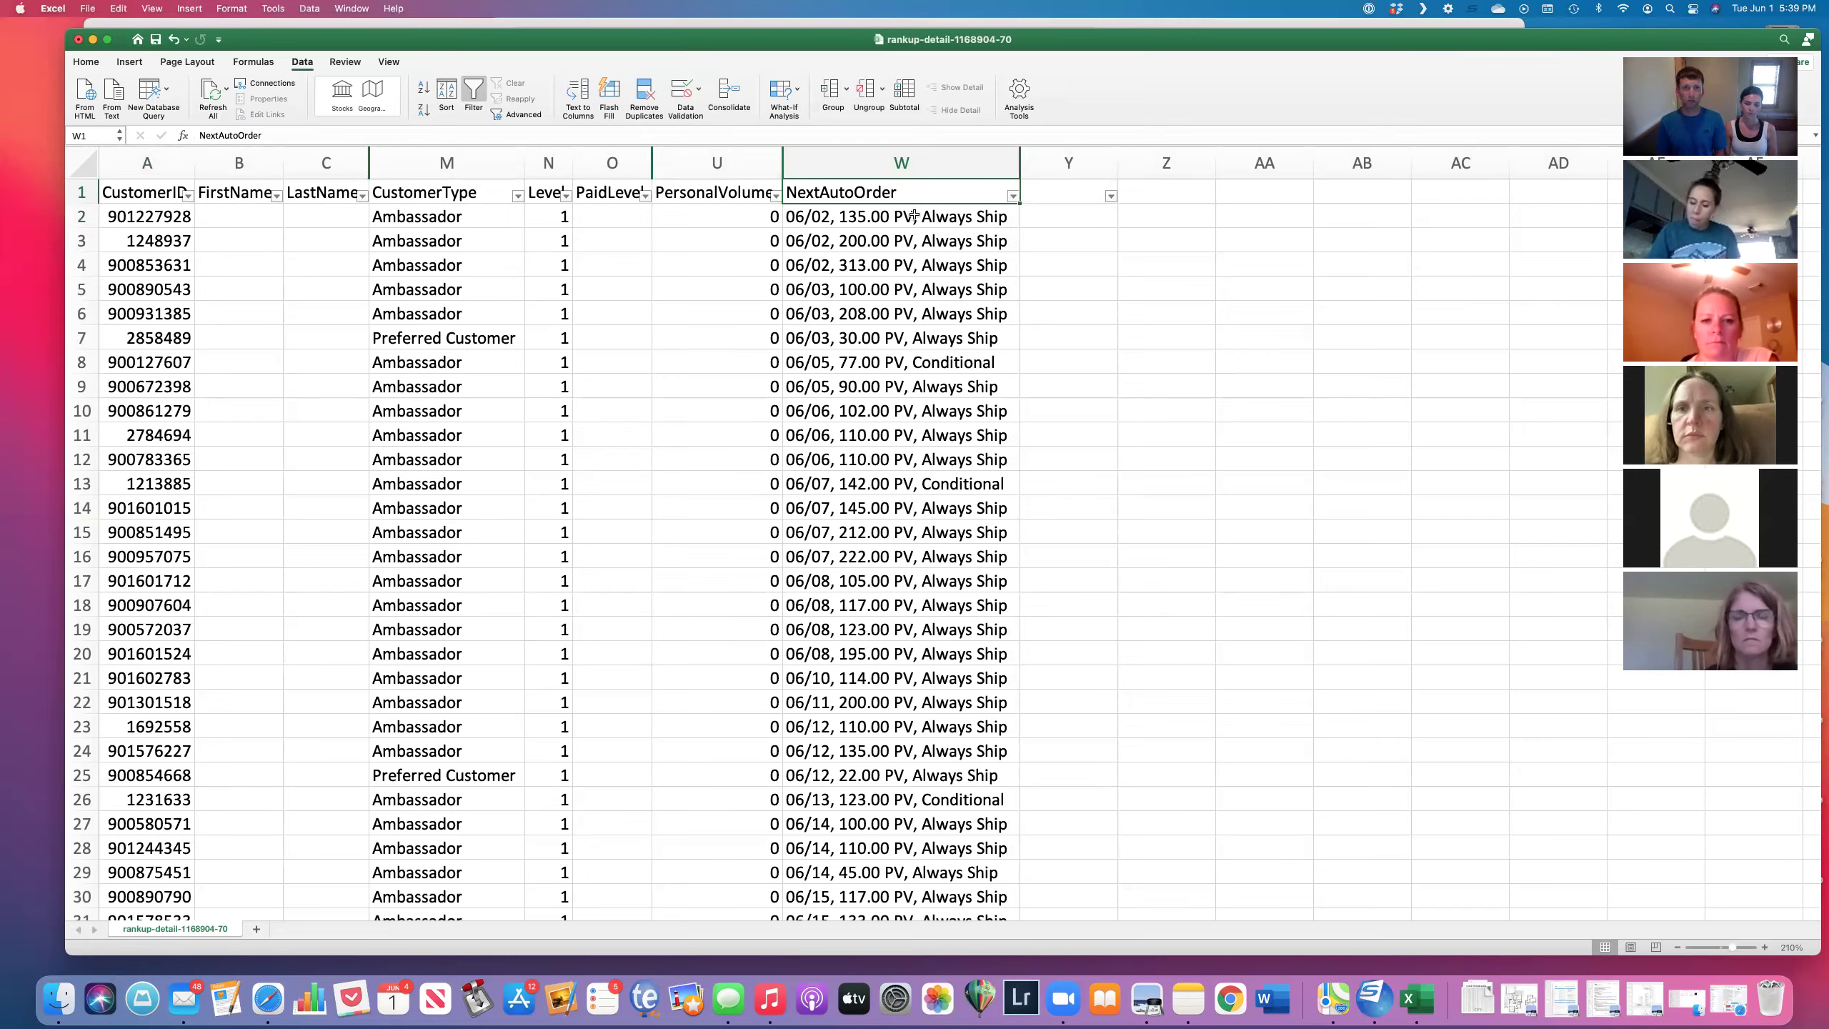
pyautogui.moveTo(914, 217); pyautogui.dragTo(909, 579)
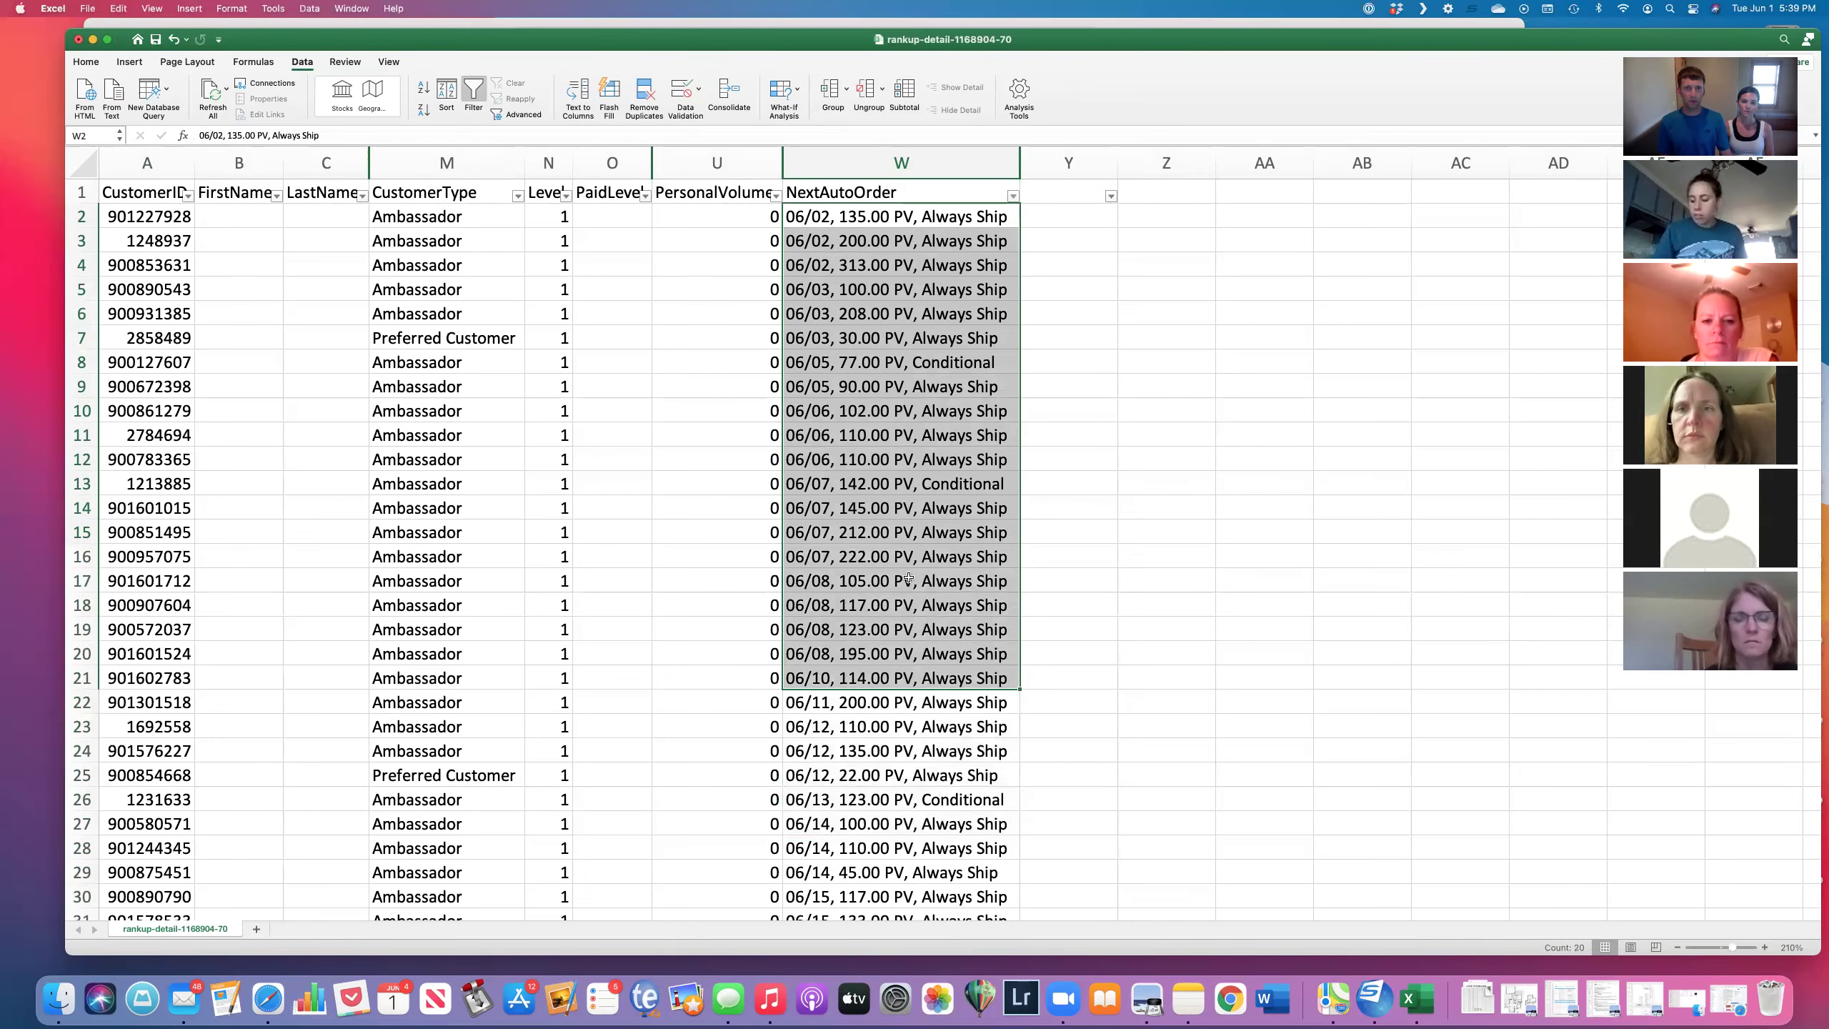
pyautogui.press('Down')
pyautogui.press('Down')
pyautogui.click(1012, 196)
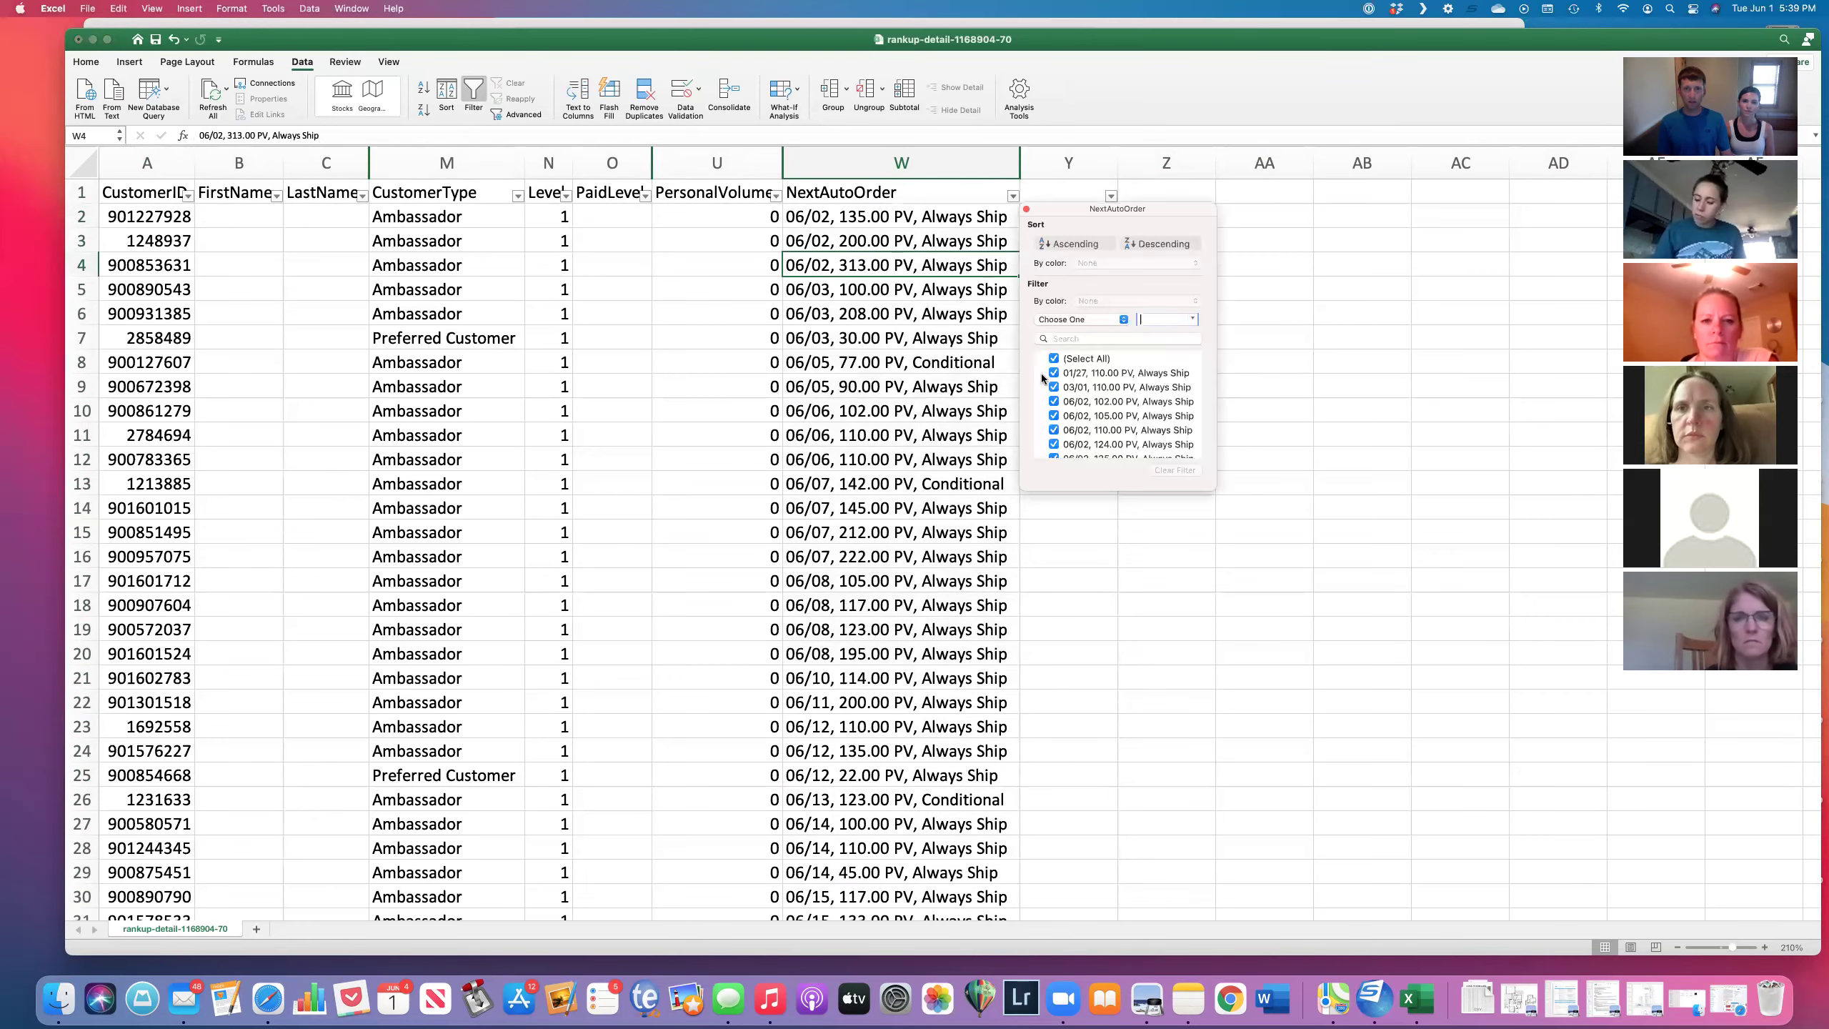
pyautogui.click(1054, 358)
pyautogui.click(1054, 359)
pyautogui.scroll(-10, 1166, 415)
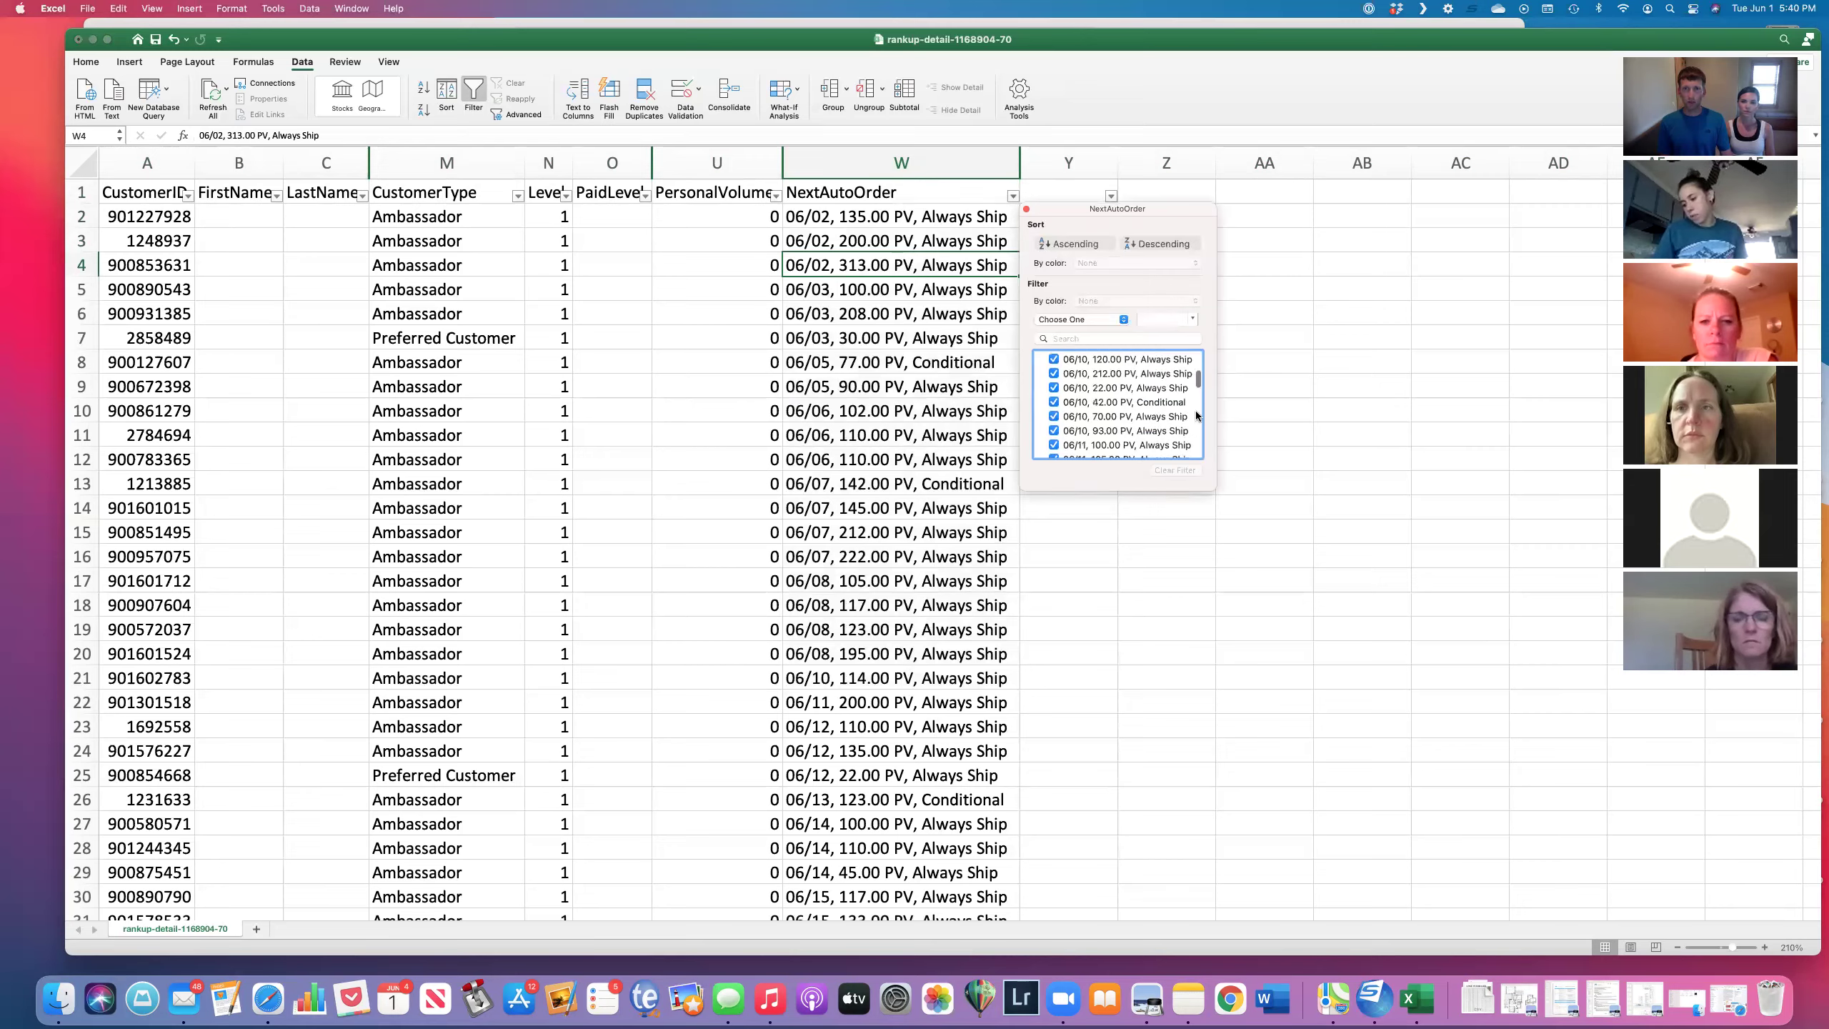
pyautogui.scroll(10, 1203, 358)
pyautogui.click(1004, 207)
pyautogui.click(988, 190)
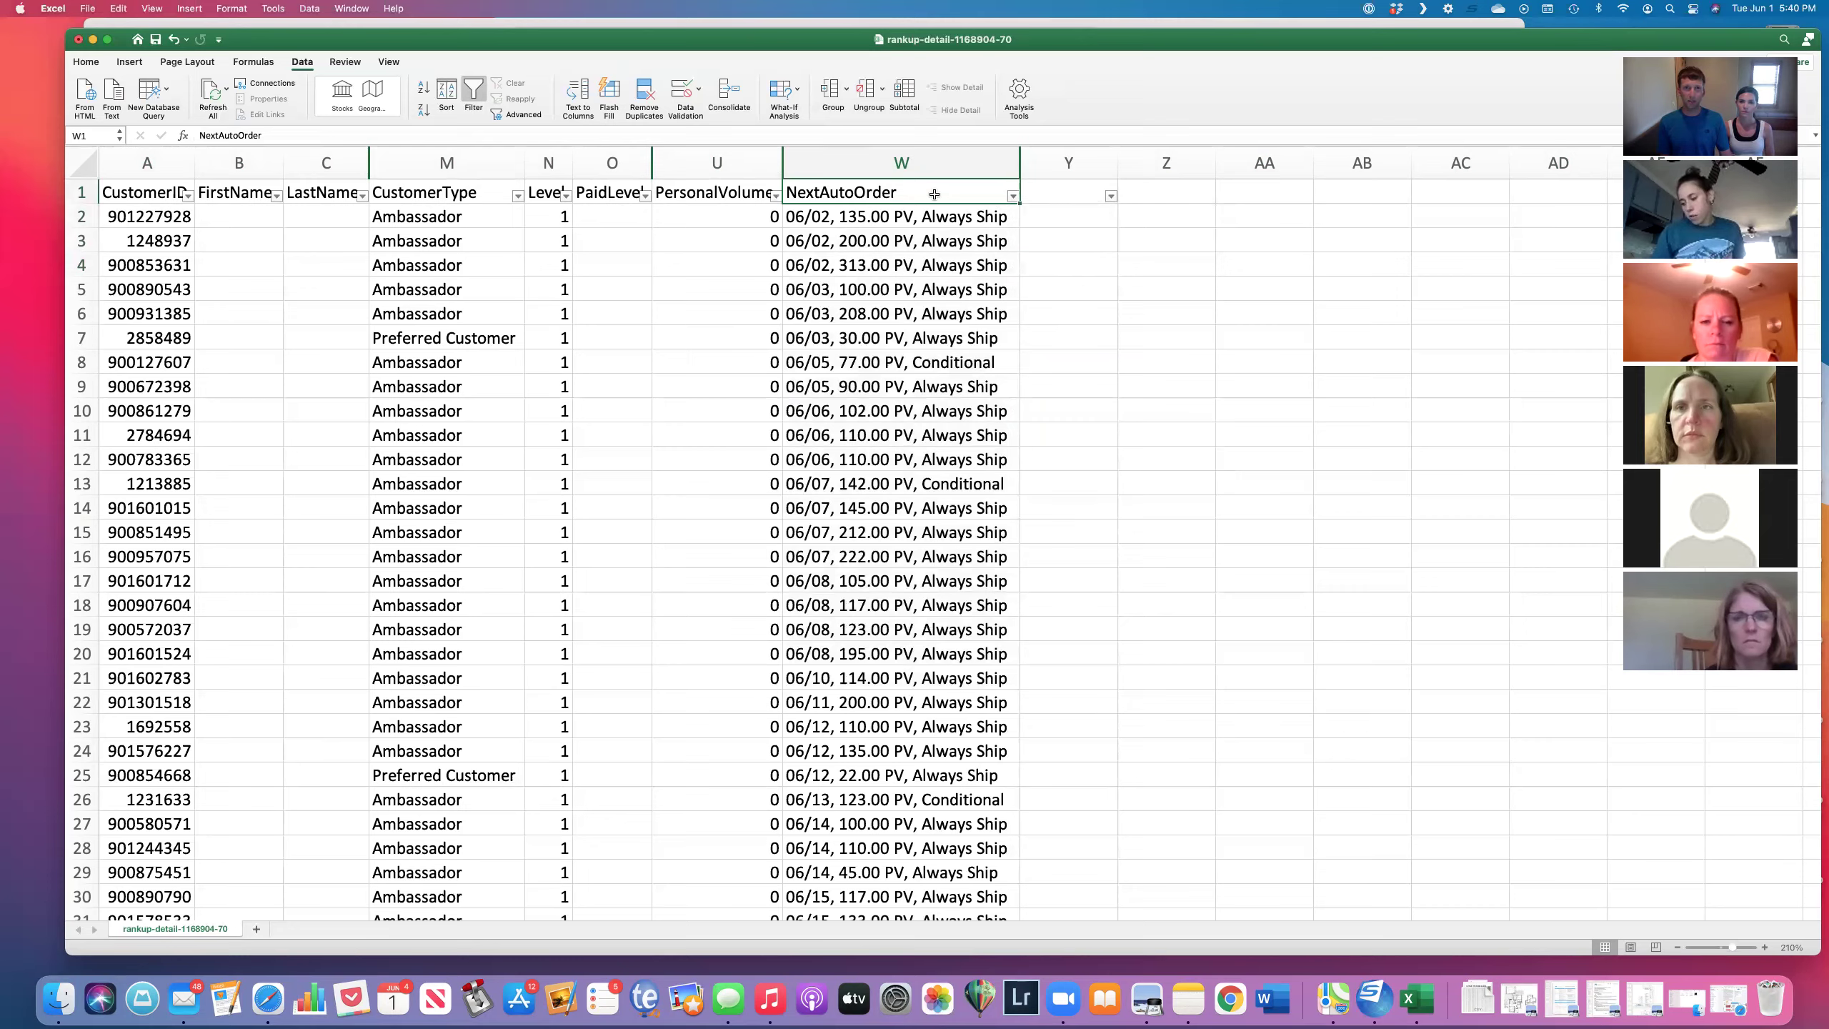
# Step: Filter the NextAutoOrder column to exclude blanks, keeping all dated auto-order entries
pyautogui.click(1012, 196)
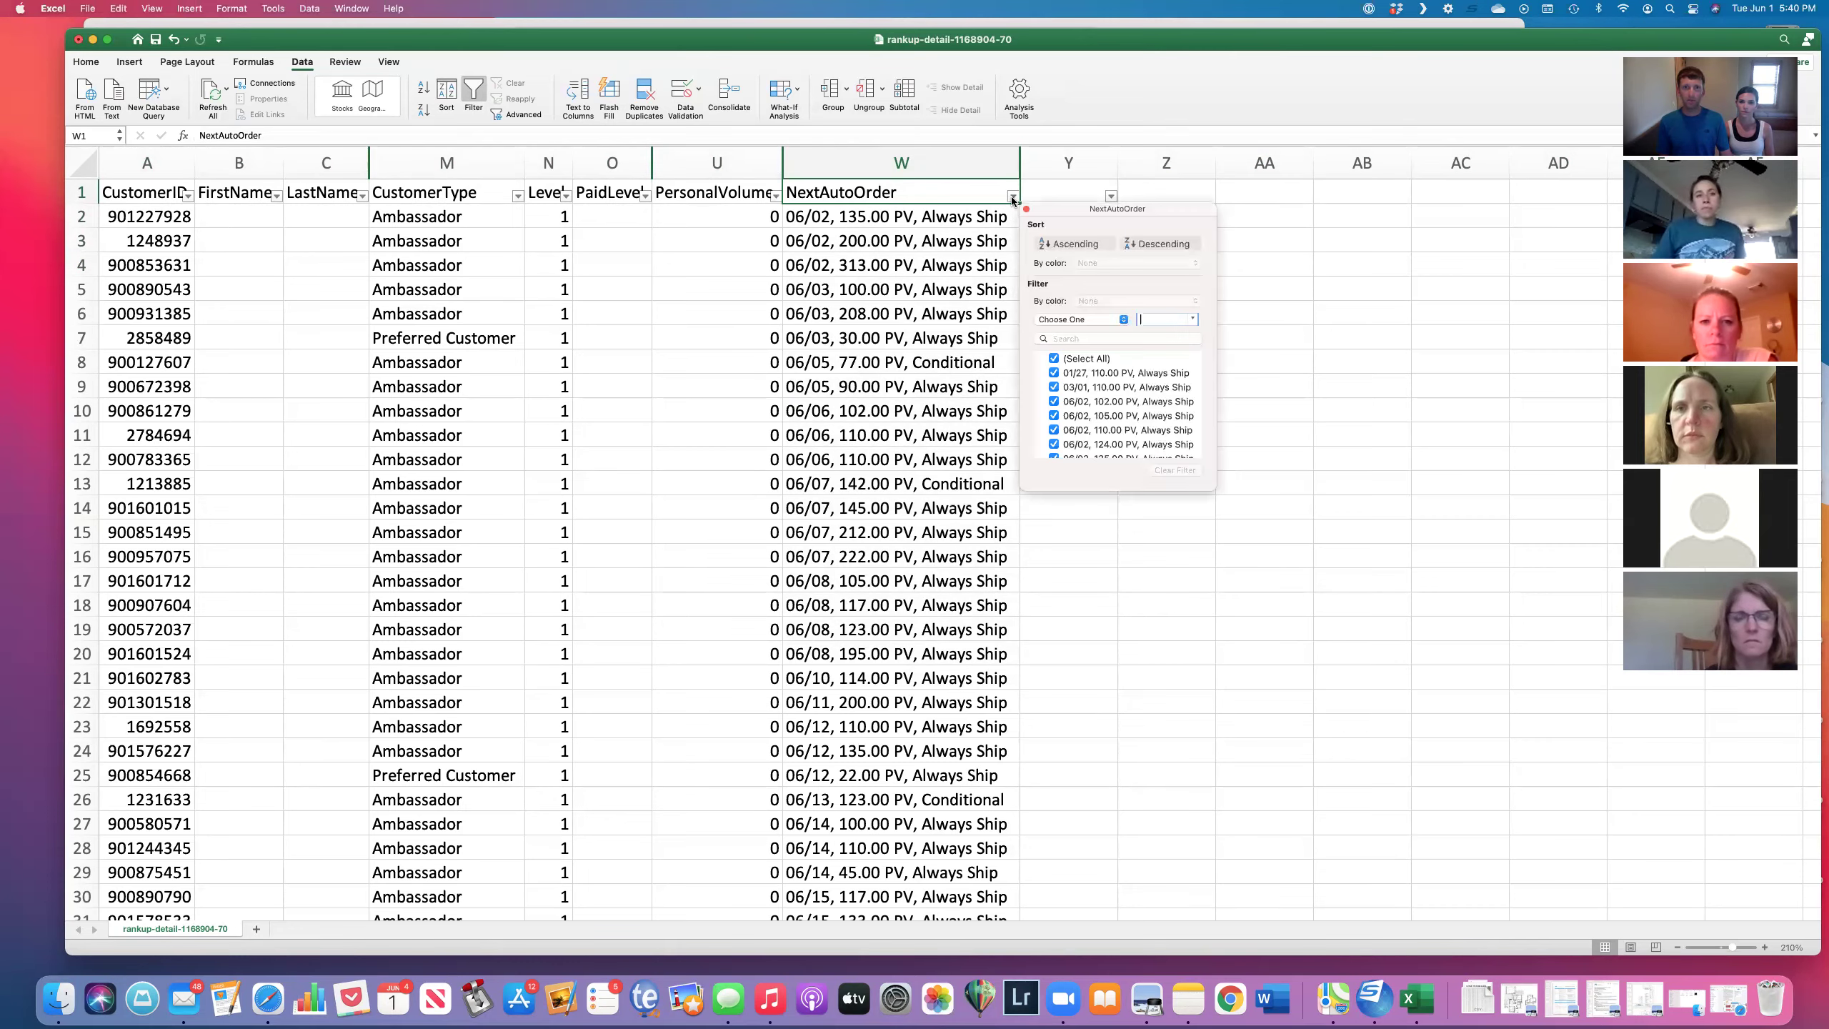
pyautogui.scroll(-10, 1137, 414)
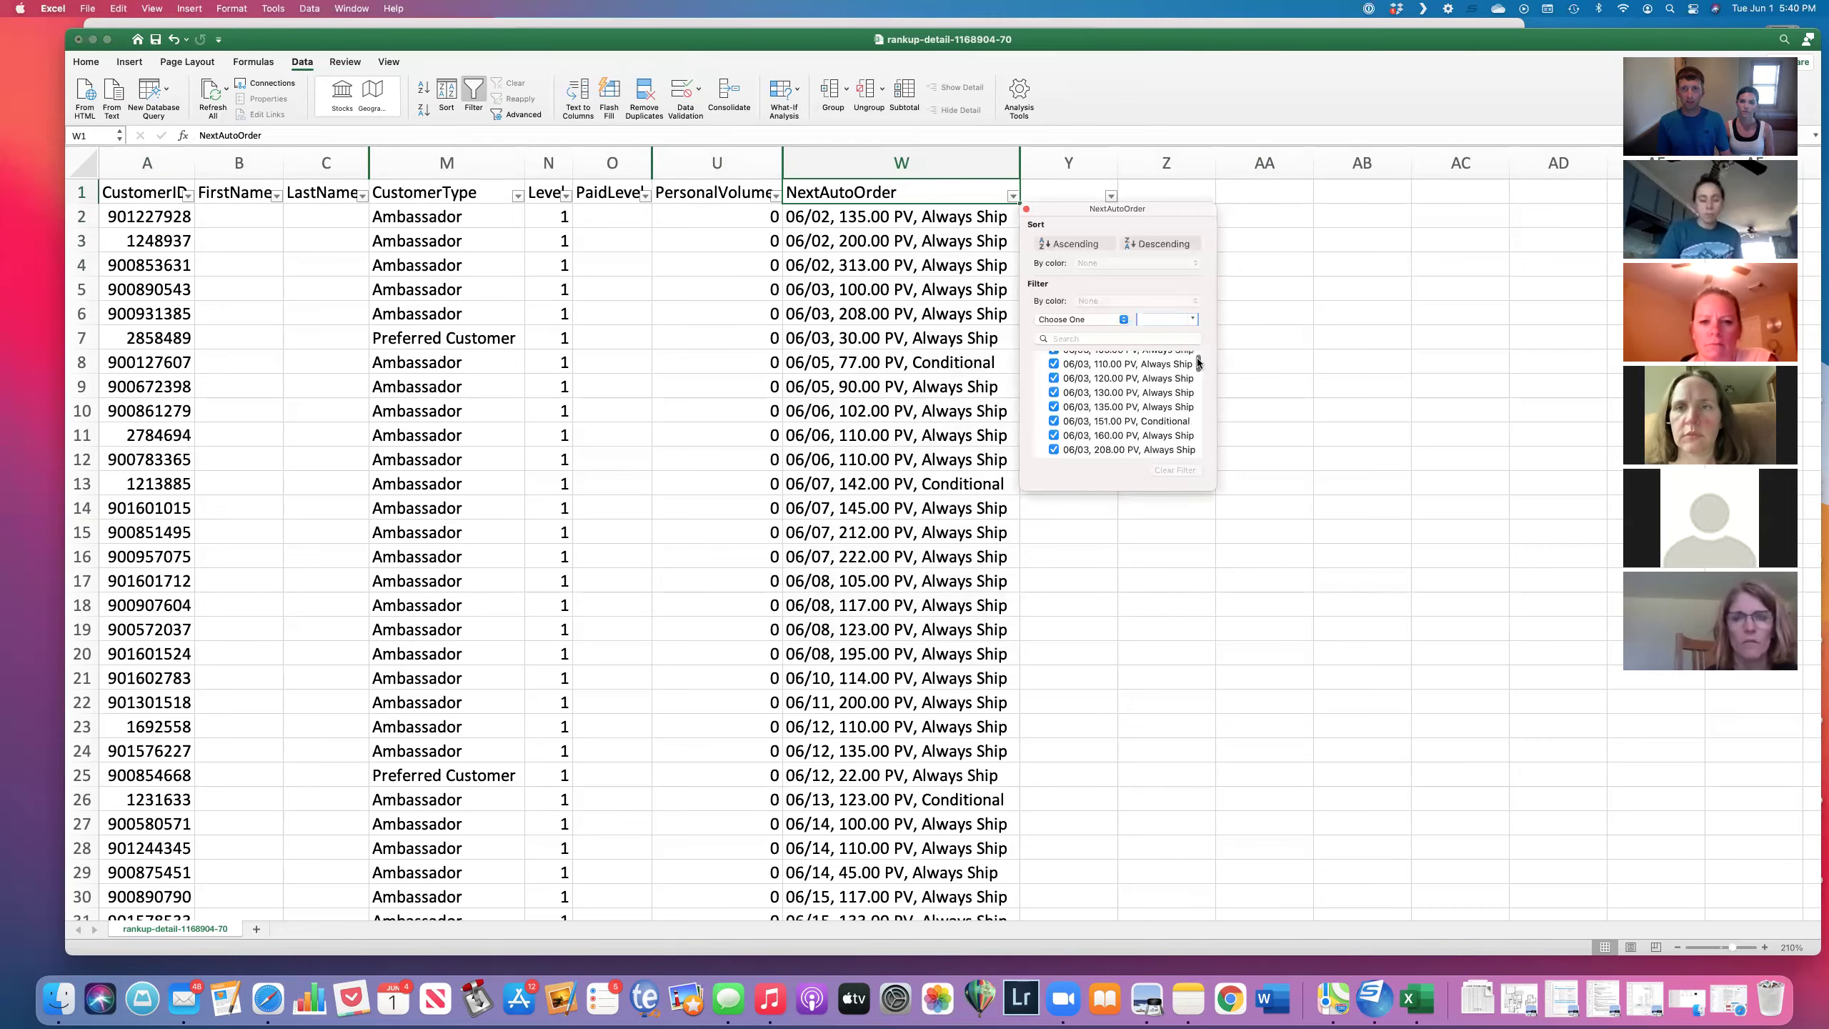
pyautogui.moveTo(1194, 417); pyautogui.dragTo(1197, 458)
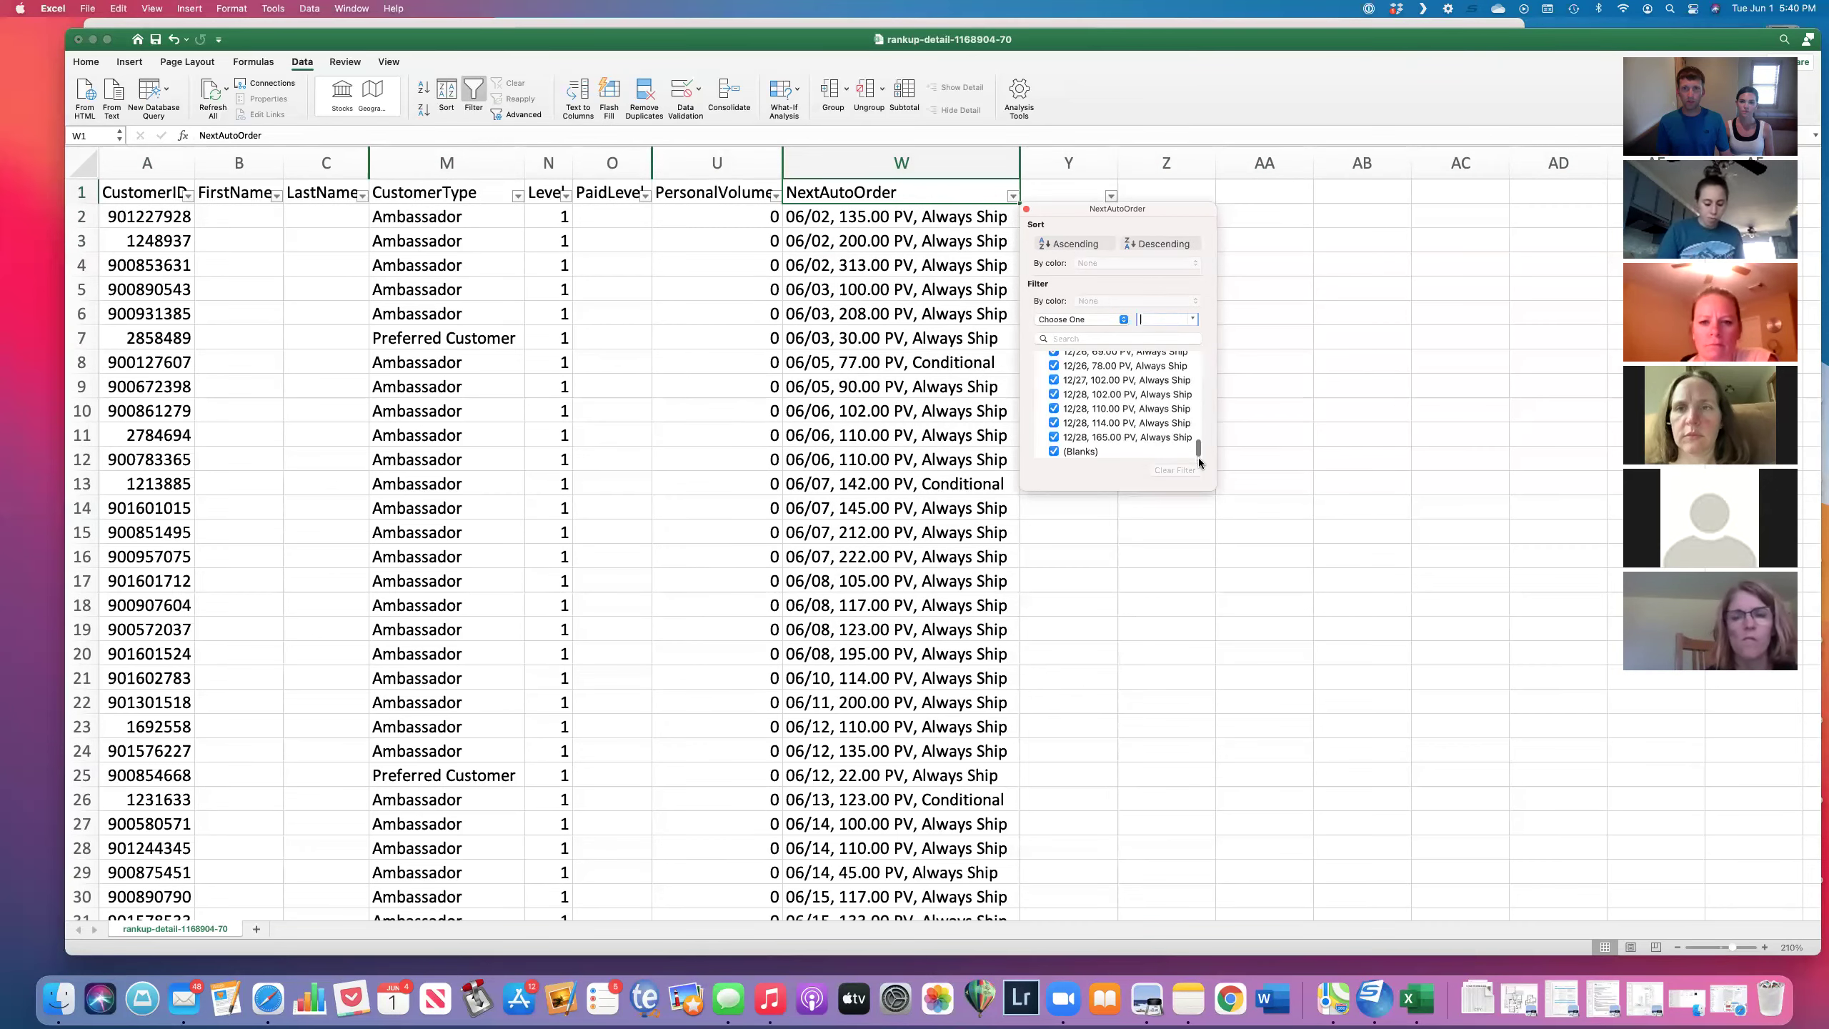
pyautogui.click(1055, 452)
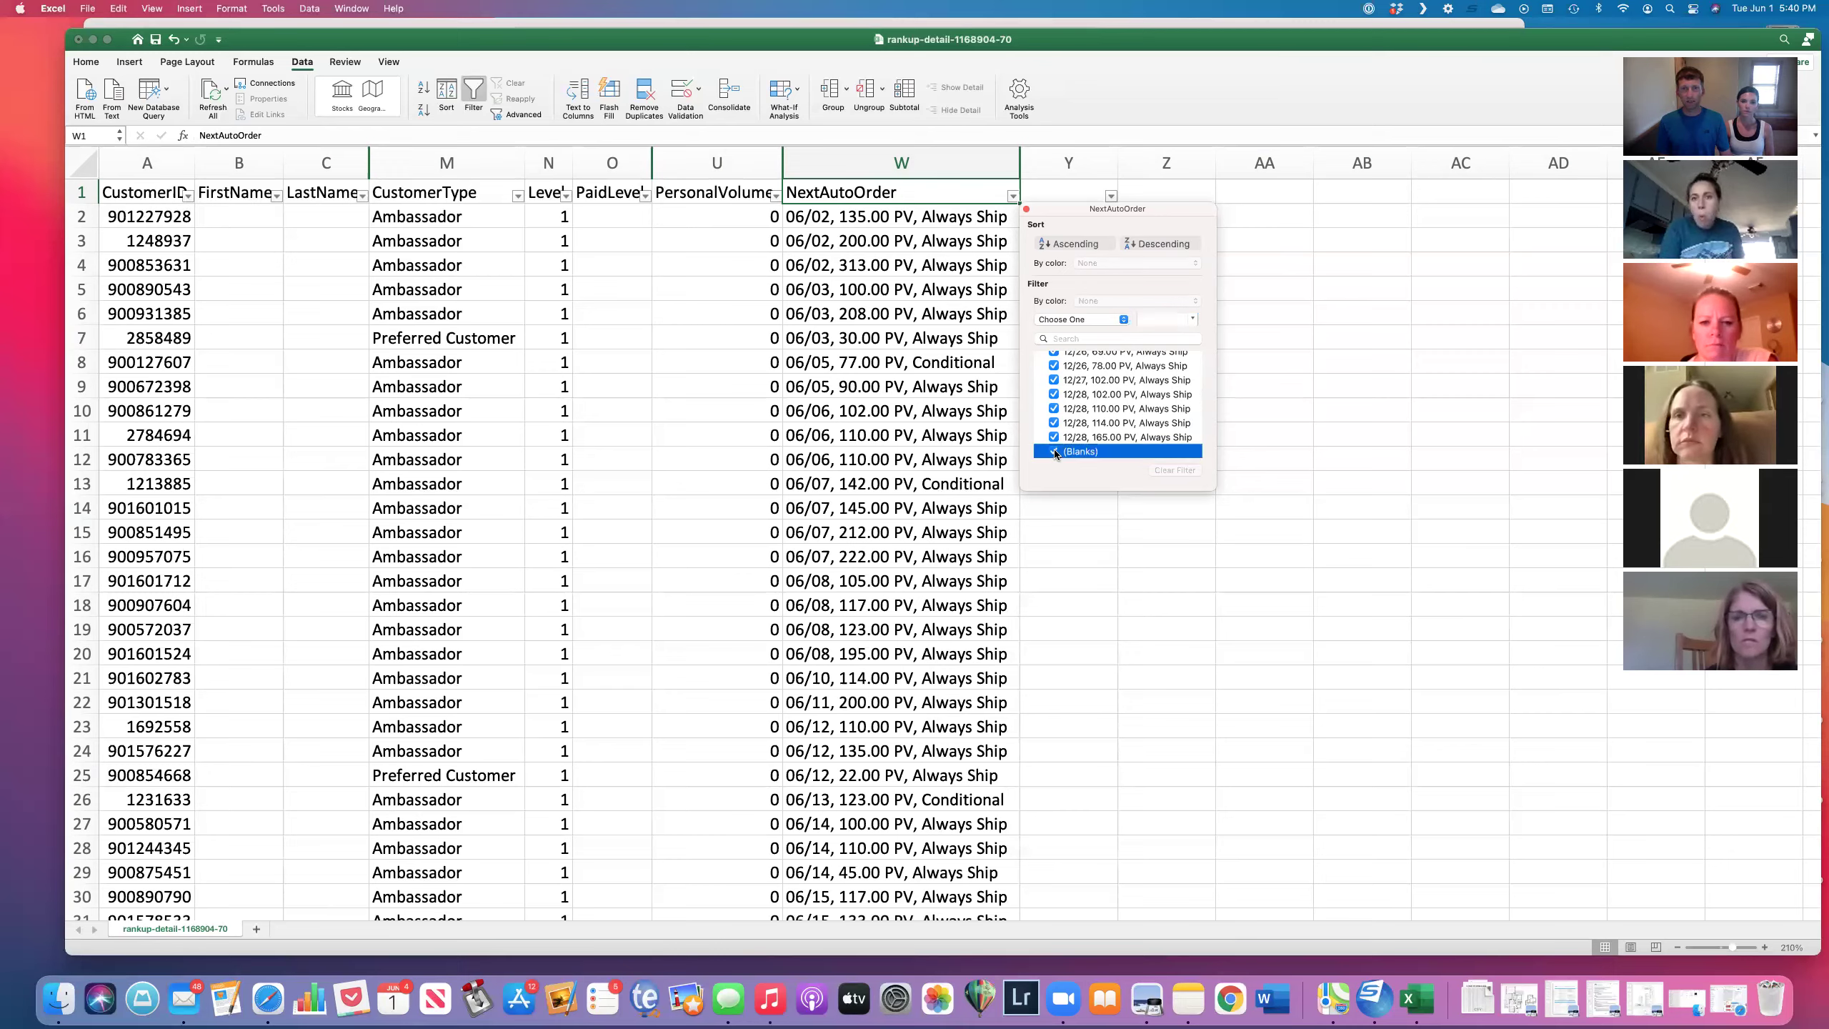
pyautogui.click(923, 465)
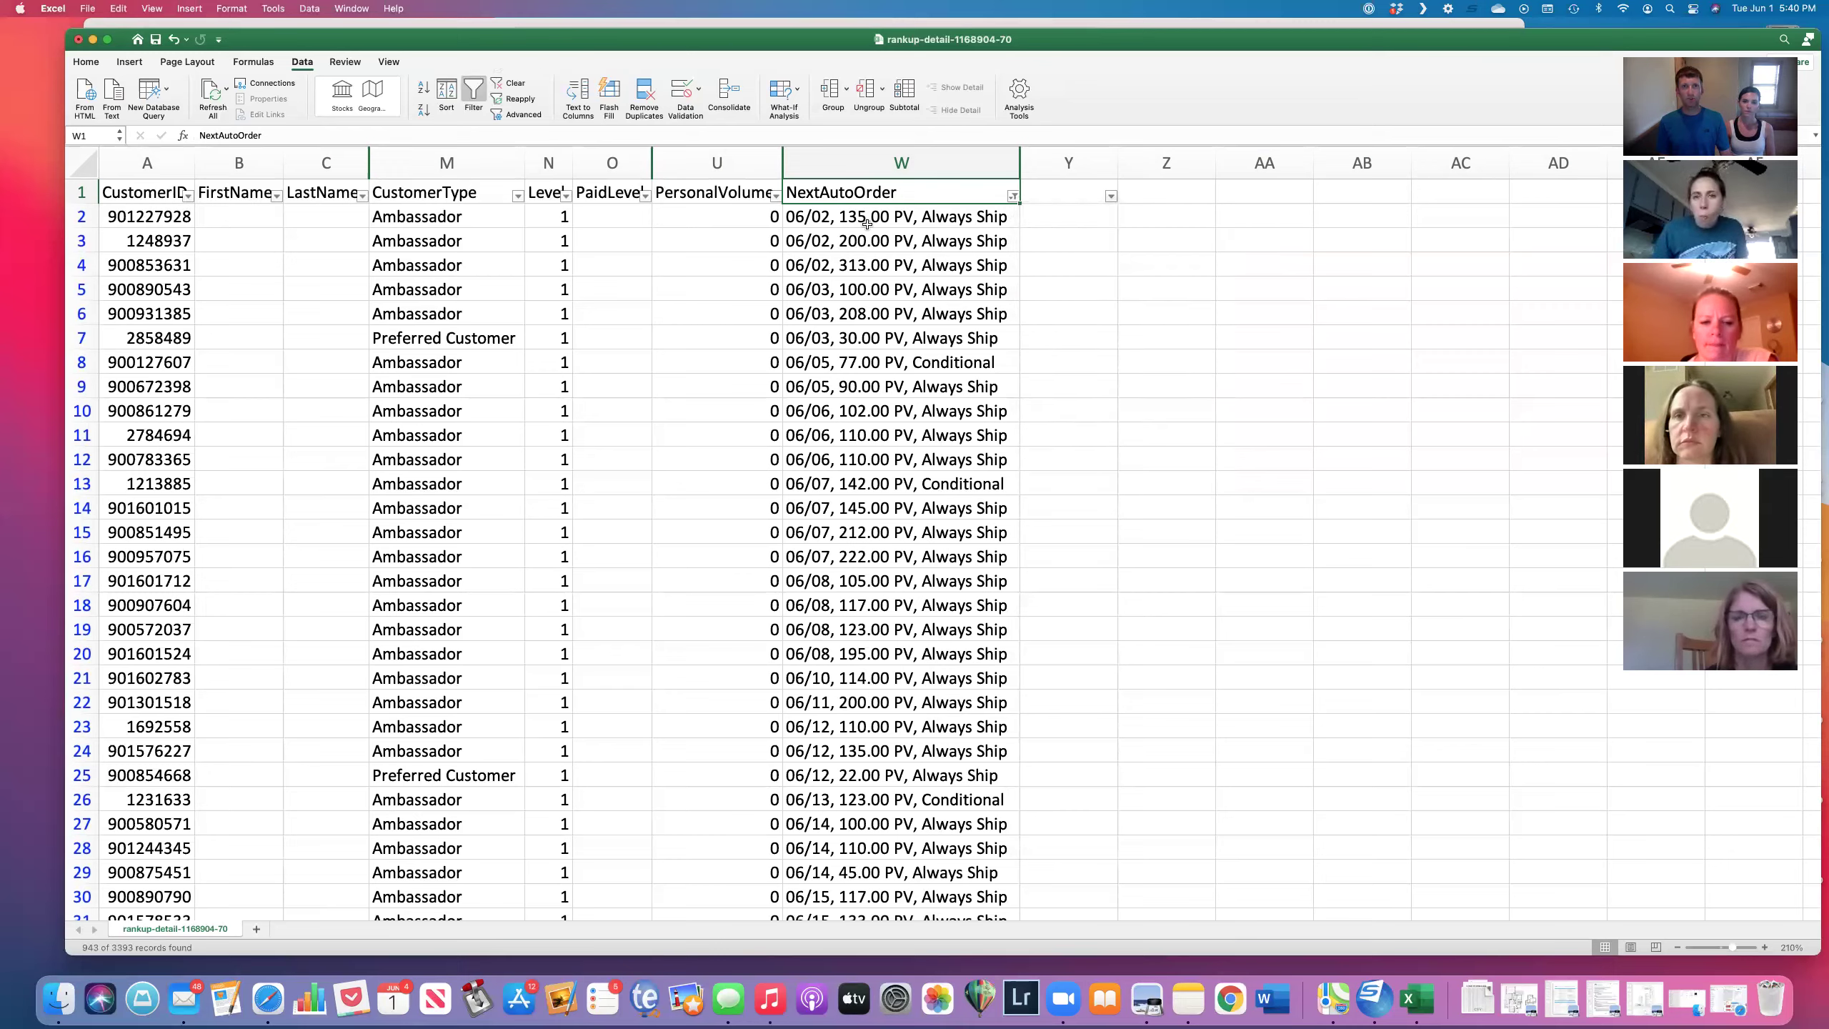
# Step: Look through the filtered rows to check the NextAutoOrder dates across levels 1 and 2
pyautogui.moveTo(861, 217); pyautogui.dragTo(872, 414)
pyautogui.click(878, 458)
pyautogui.scroll(-3, 893, 566)
pyautogui.scroll(3, 886, 360)
pyautogui.click(880, 215)
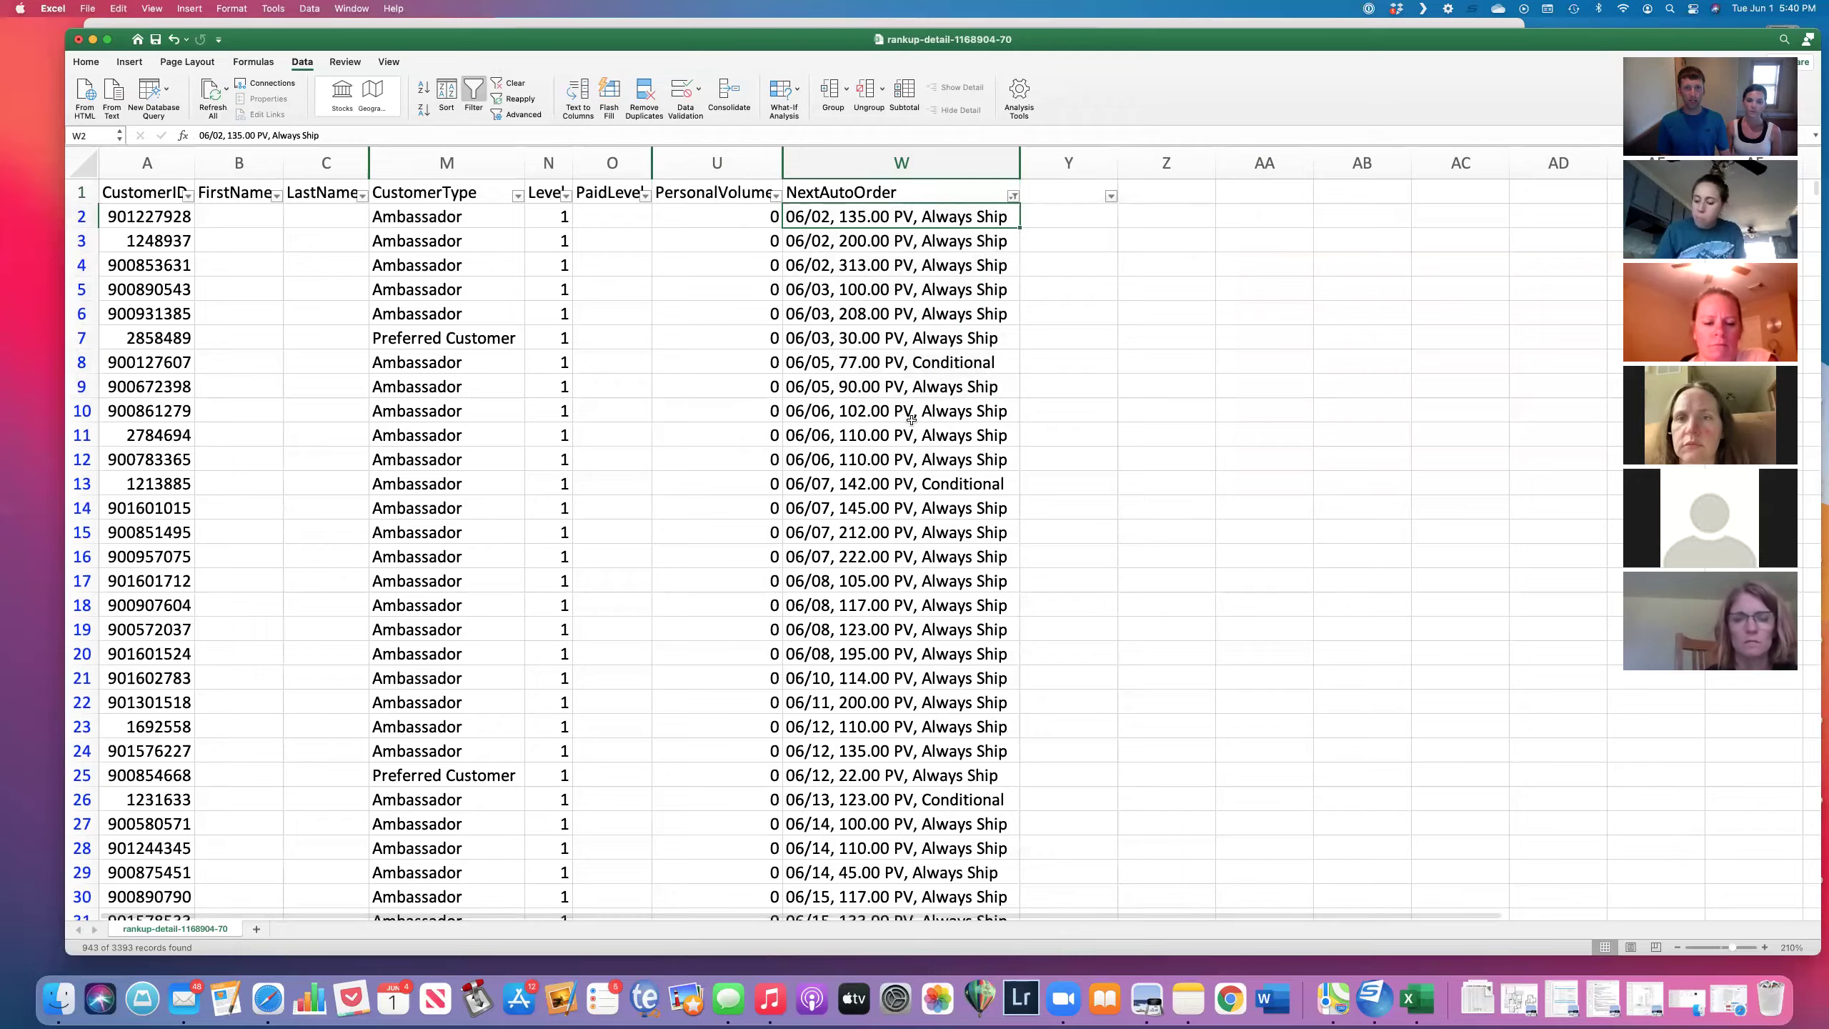
pyautogui.scroll(-12, 912, 420)
pyautogui.scroll(-2, 917, 427)
pyautogui.scroll(-4, 917, 425)
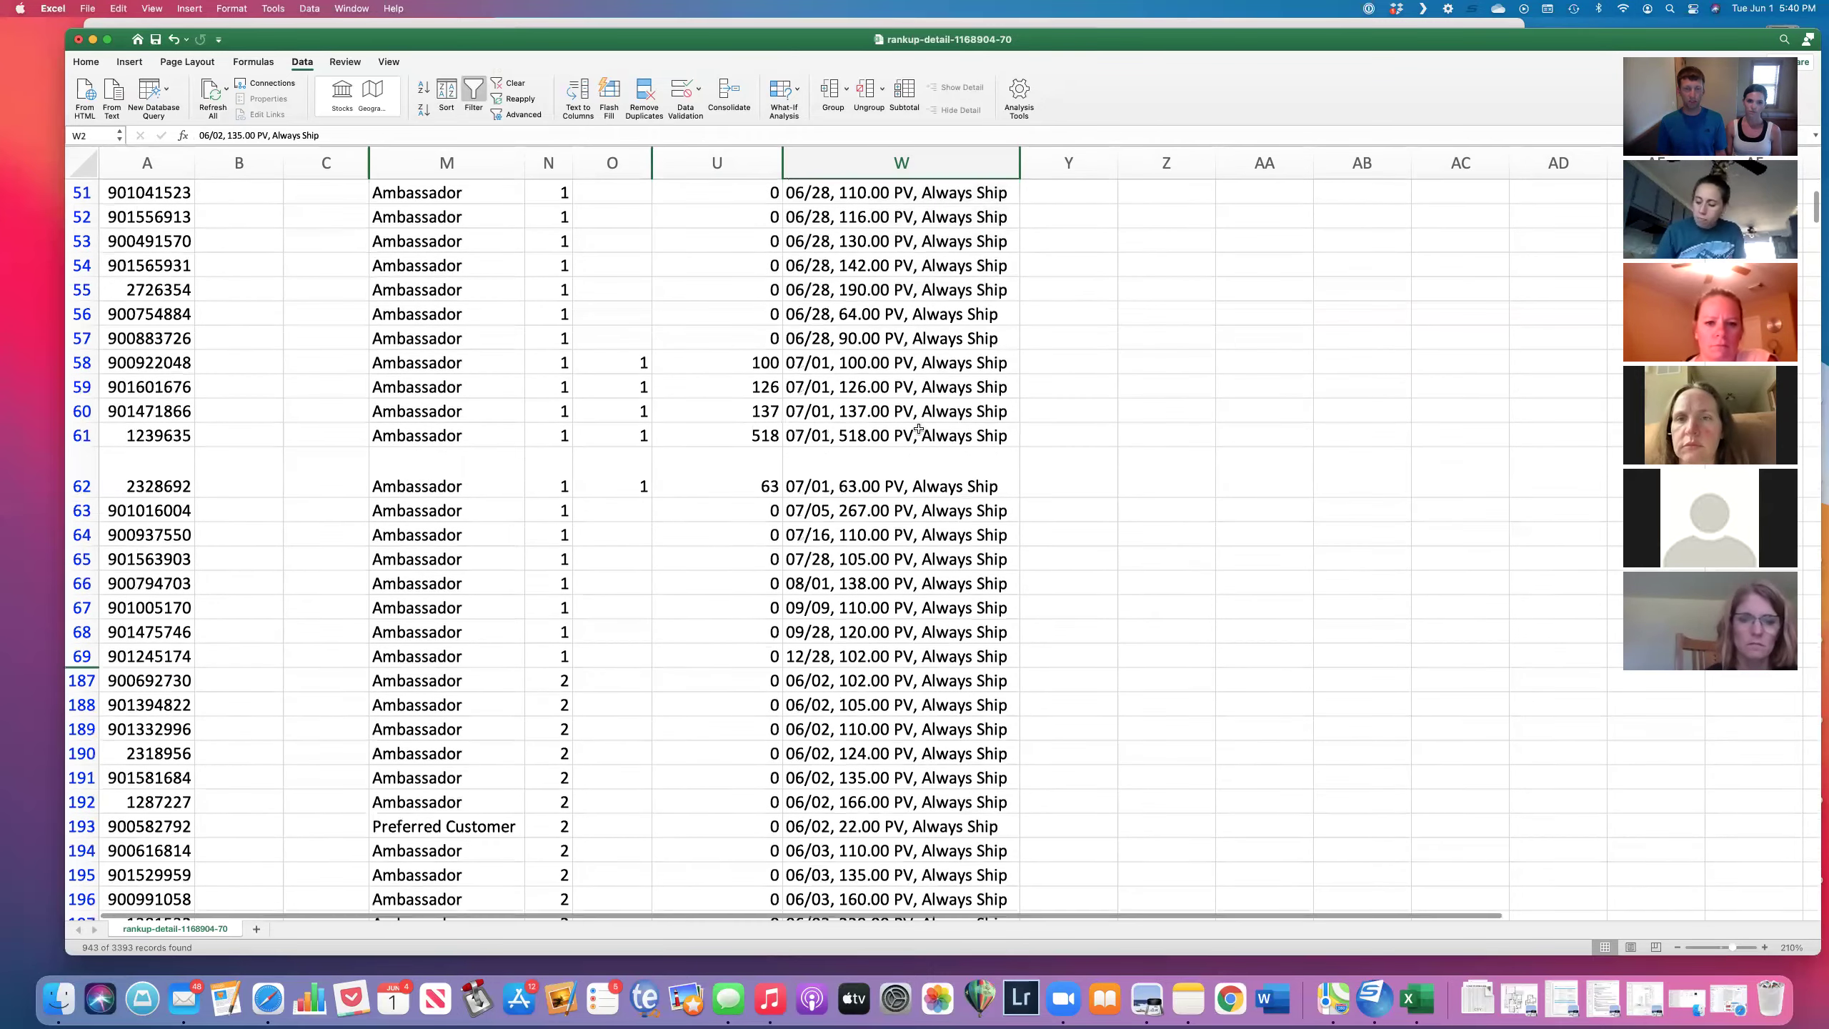
pyautogui.scroll(5, 915, 428)
pyautogui.scroll(10, 915, 429)
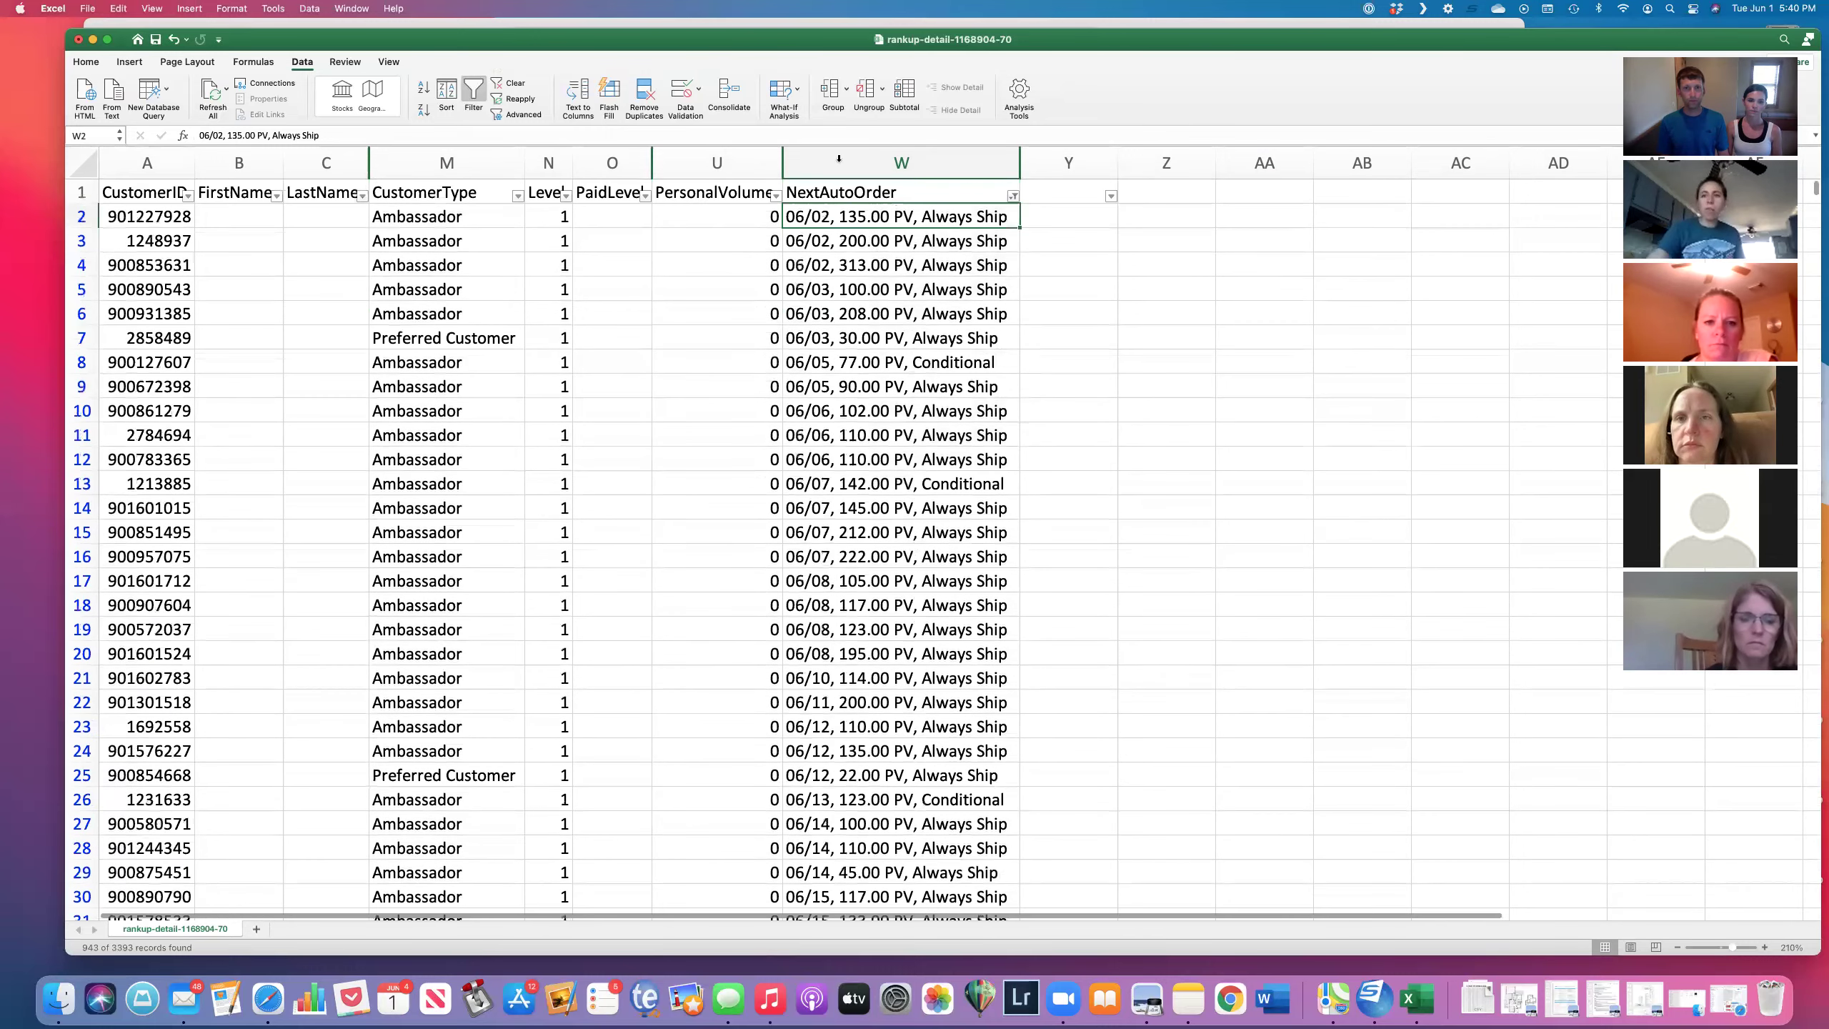
# Step: Sort the filtered rows by NextAutoOrder in ascending order and check the 01/27 and 03/01 entries
pyautogui.click(851, 189)
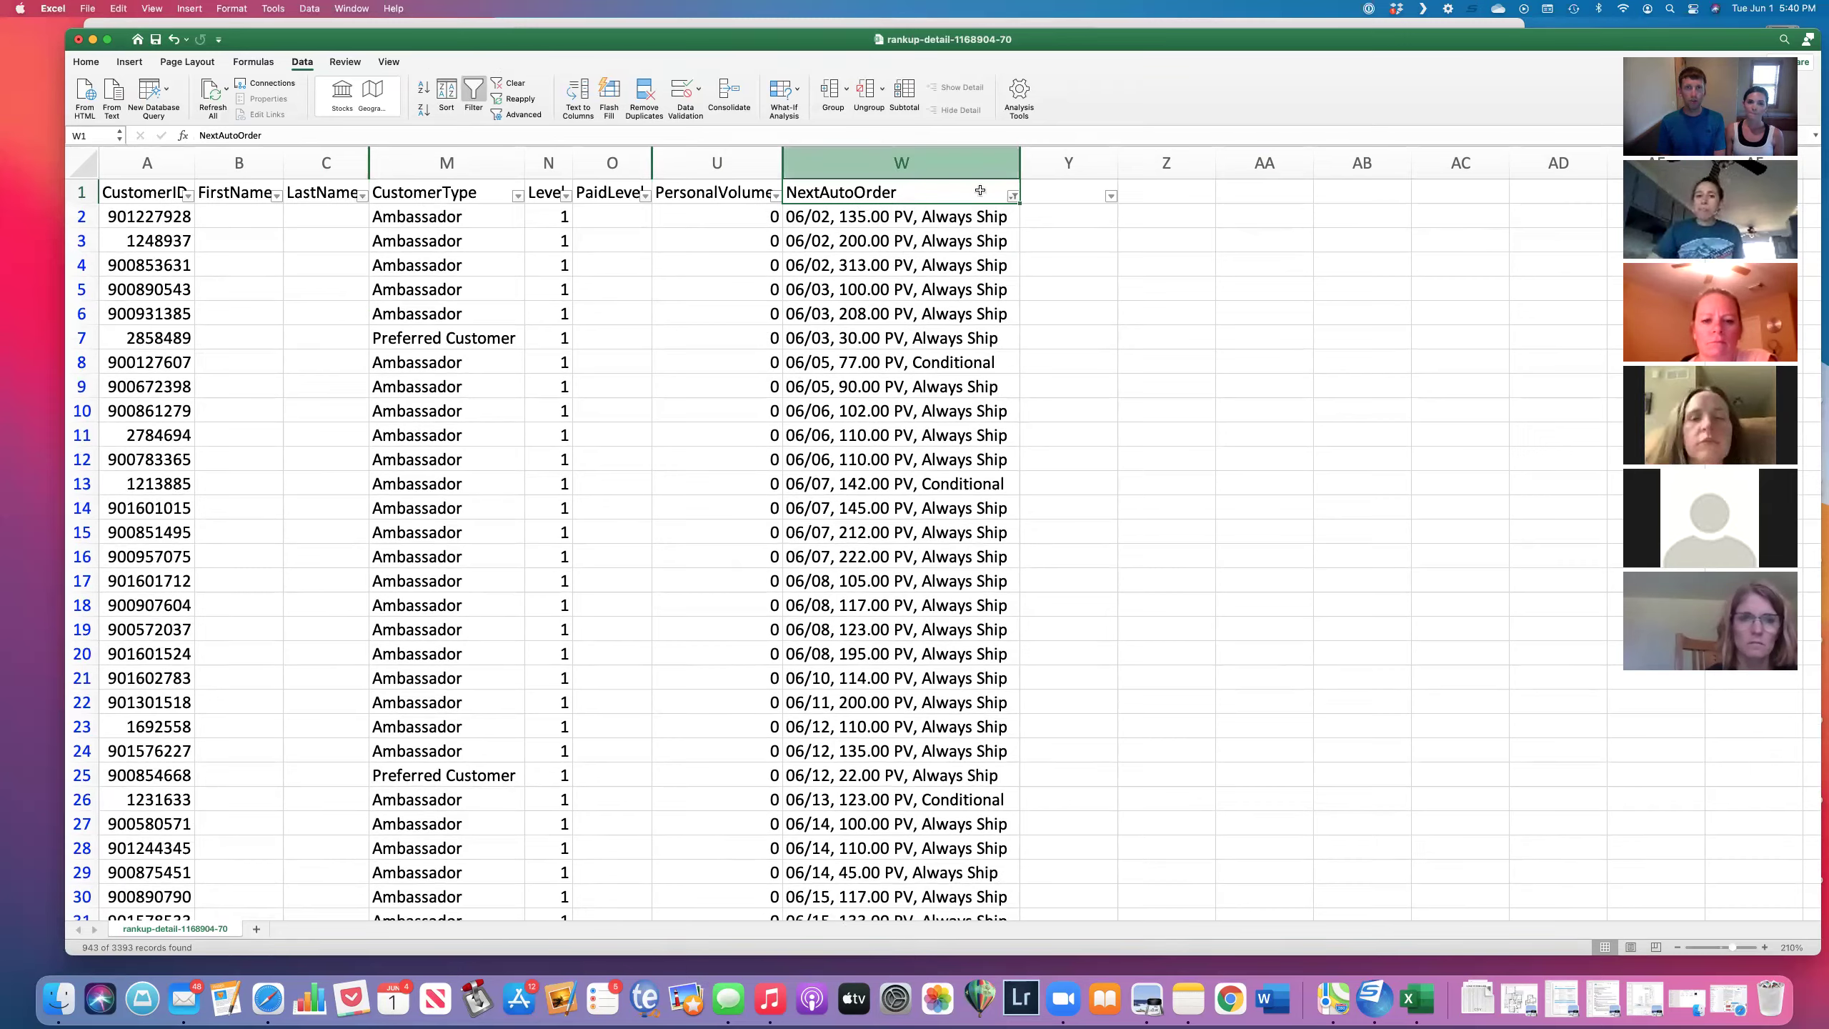
pyautogui.click(1013, 195)
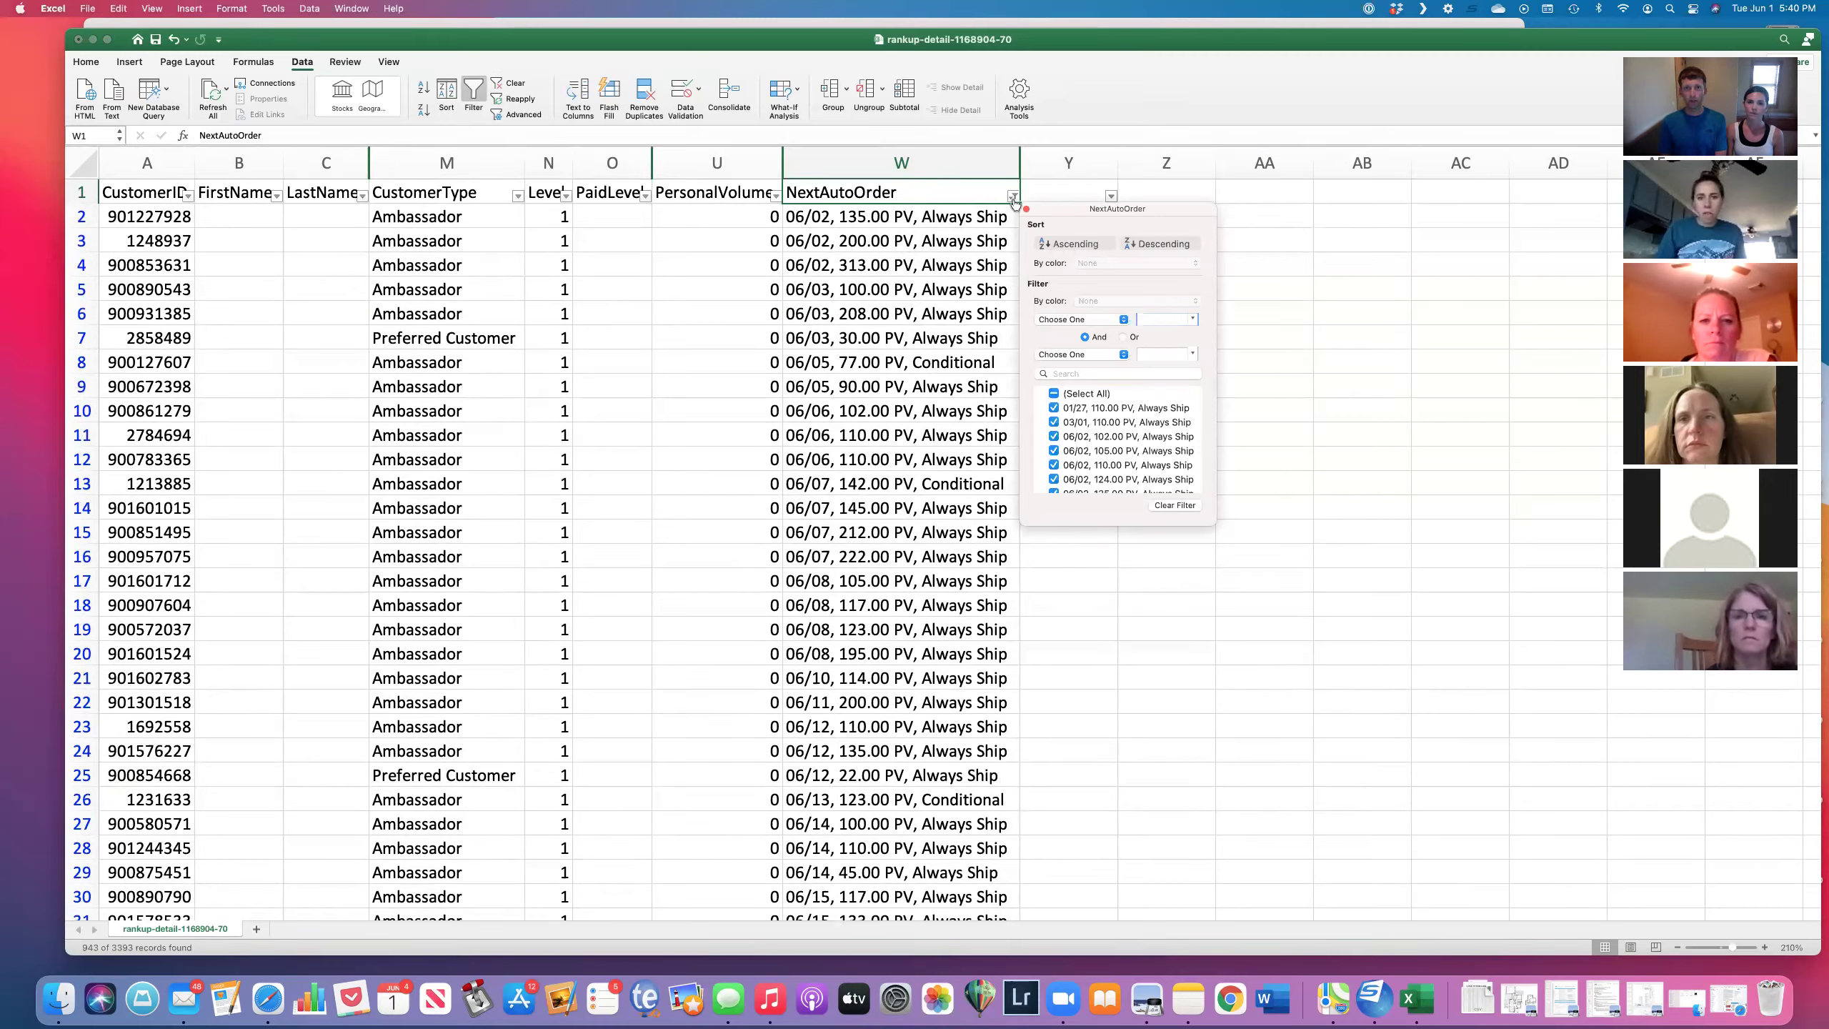
pyautogui.click(1070, 244)
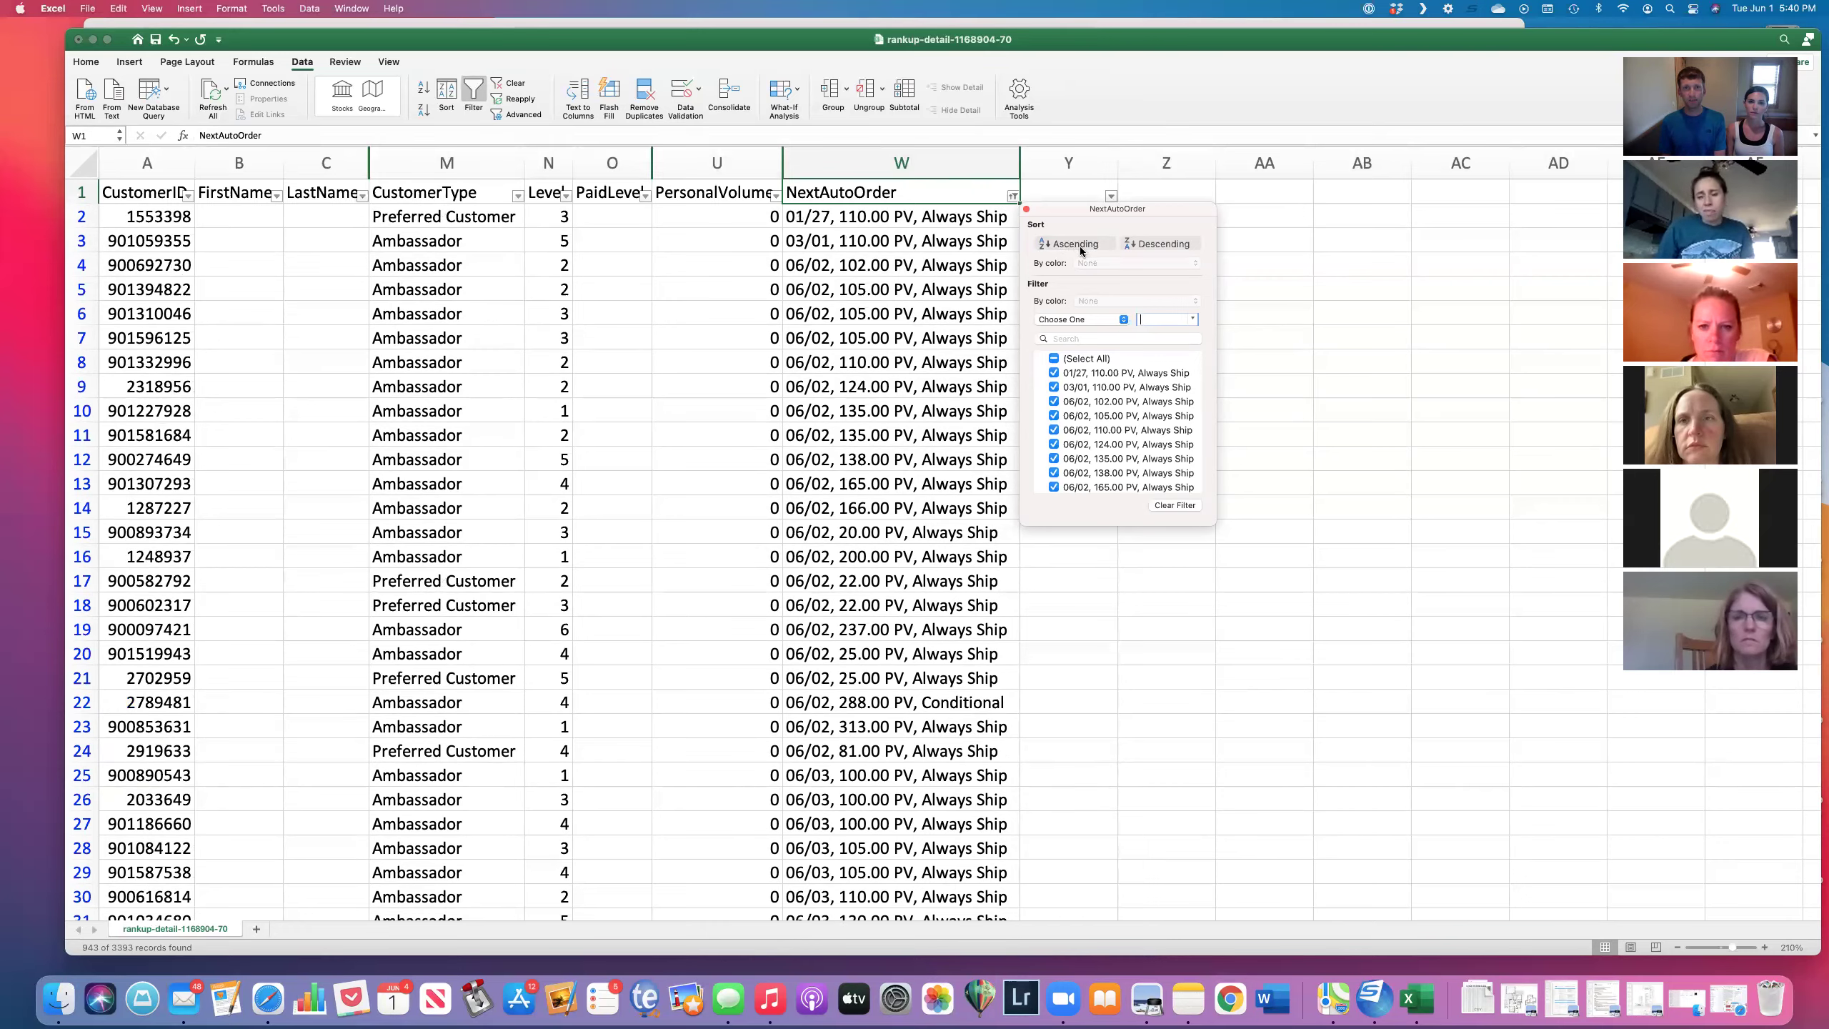
pyautogui.click(862, 205)
pyautogui.click(876, 240)
pyautogui.moveTo(876, 240); pyautogui.dragTo(900, 444)
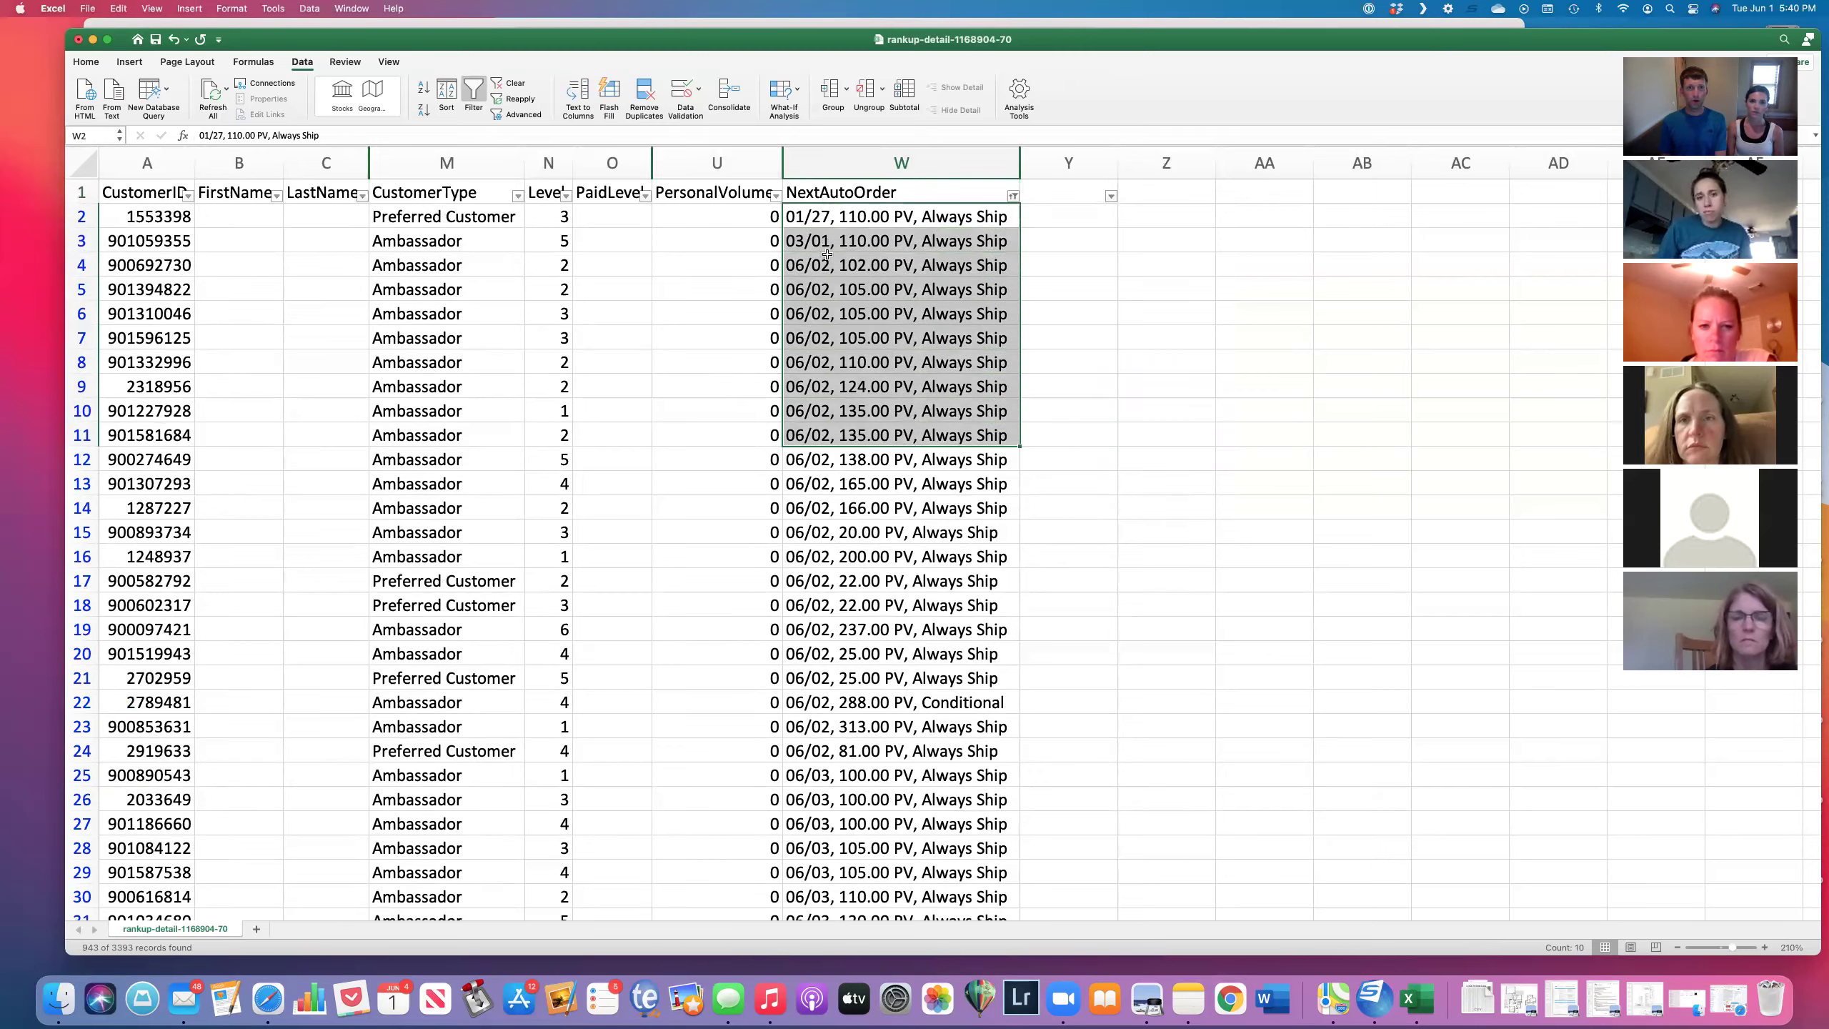
pyautogui.click(823, 216)
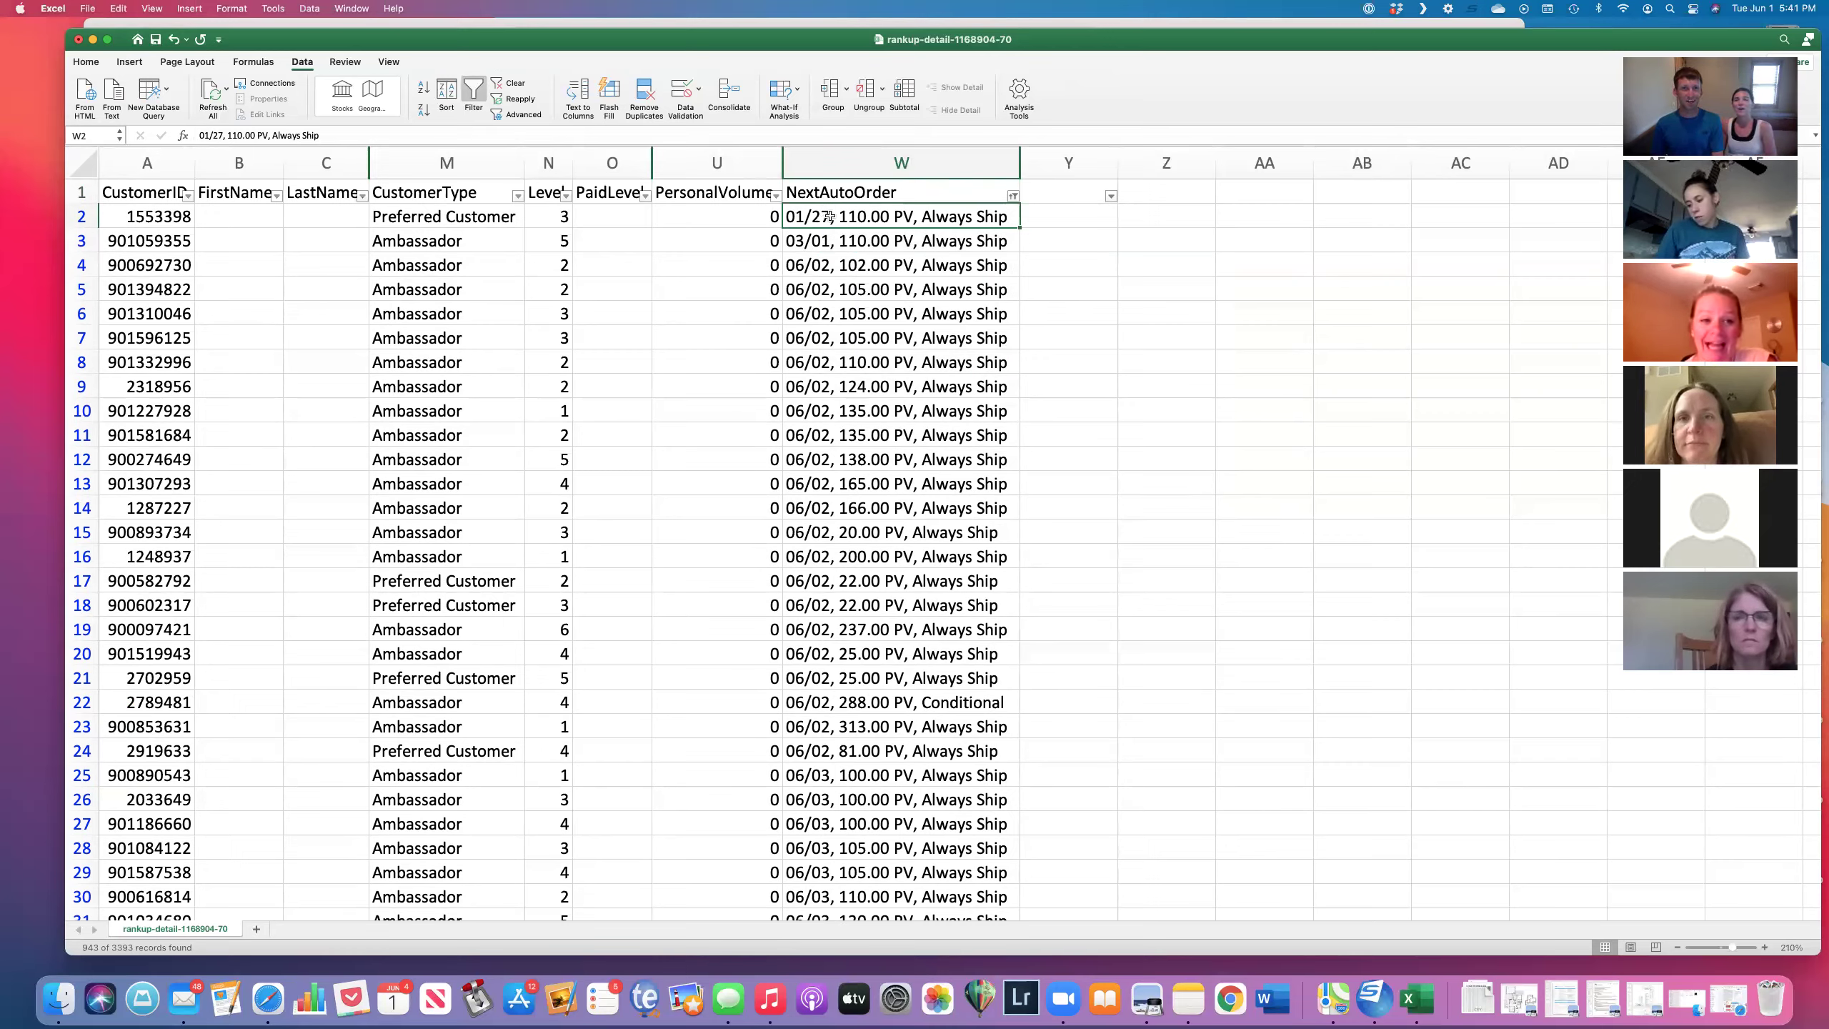
pyautogui.click(805, 247)
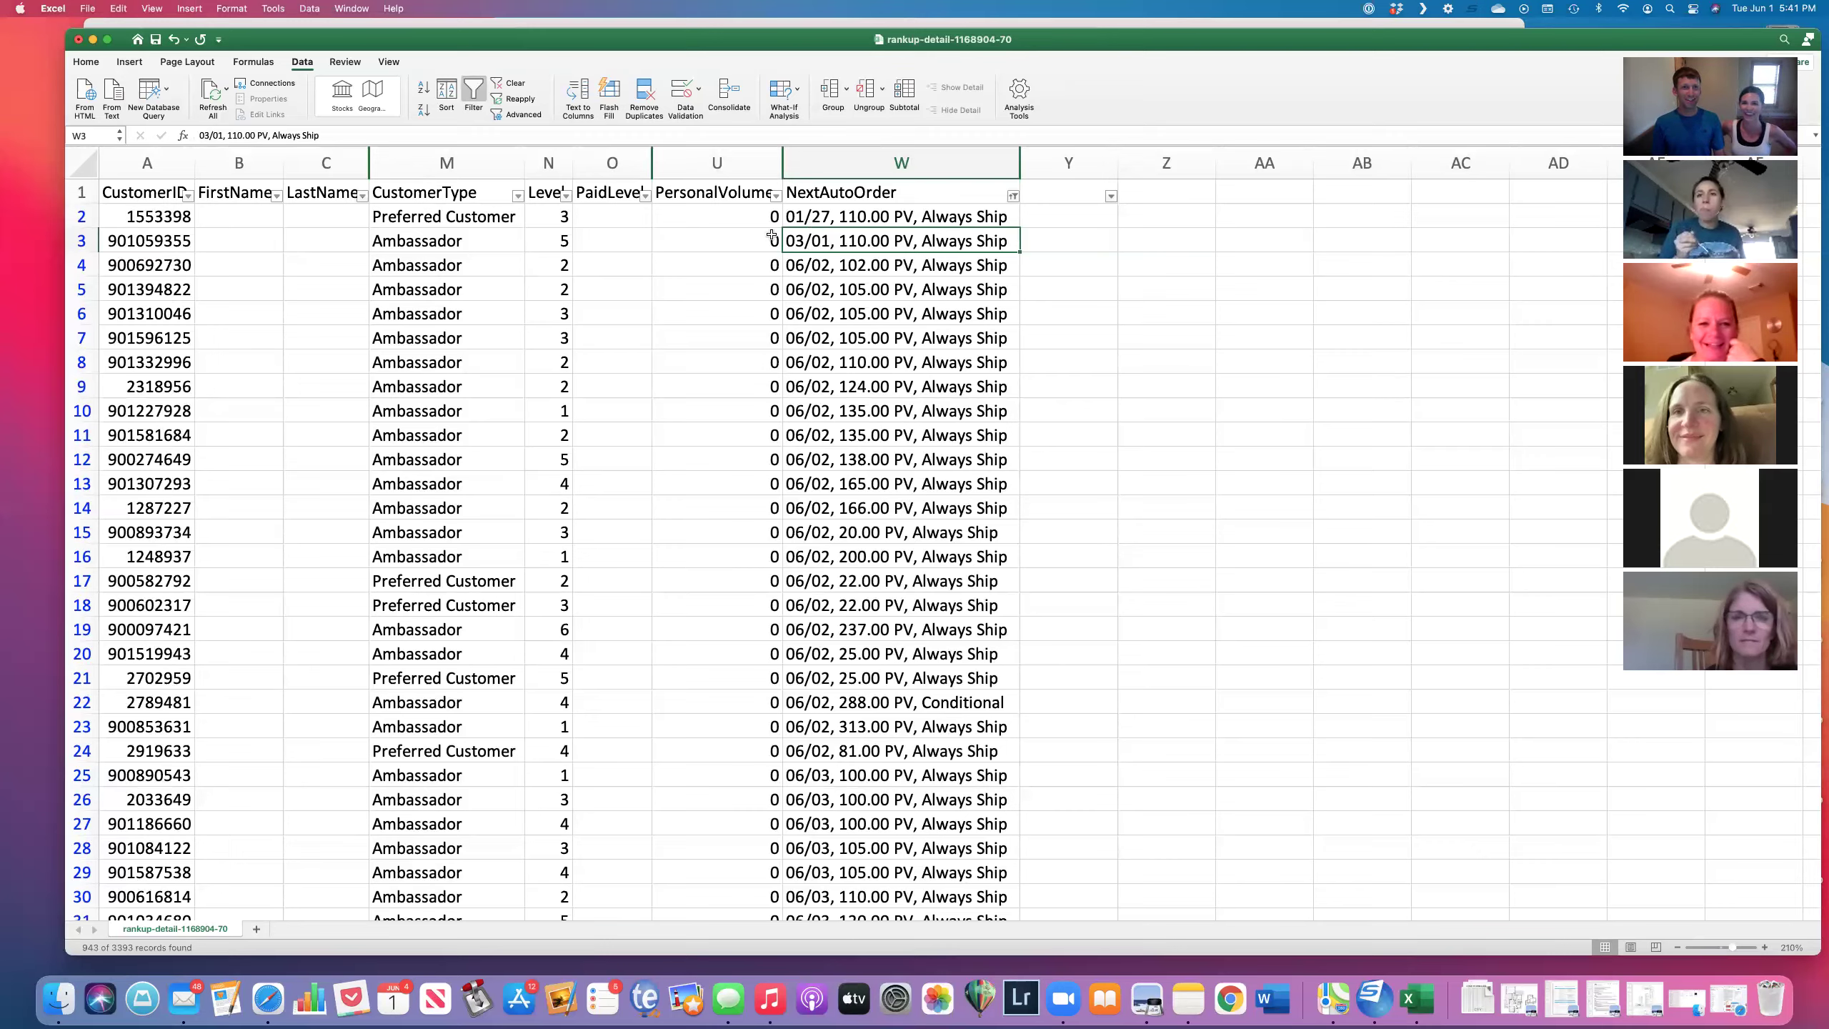
# Step: Examine the NextAutoOrder entries dated 06/02 and 06/03 by highlighting them from row 4 downwards
pyautogui.moveTo(840, 267); pyautogui.dragTo(804, 720)
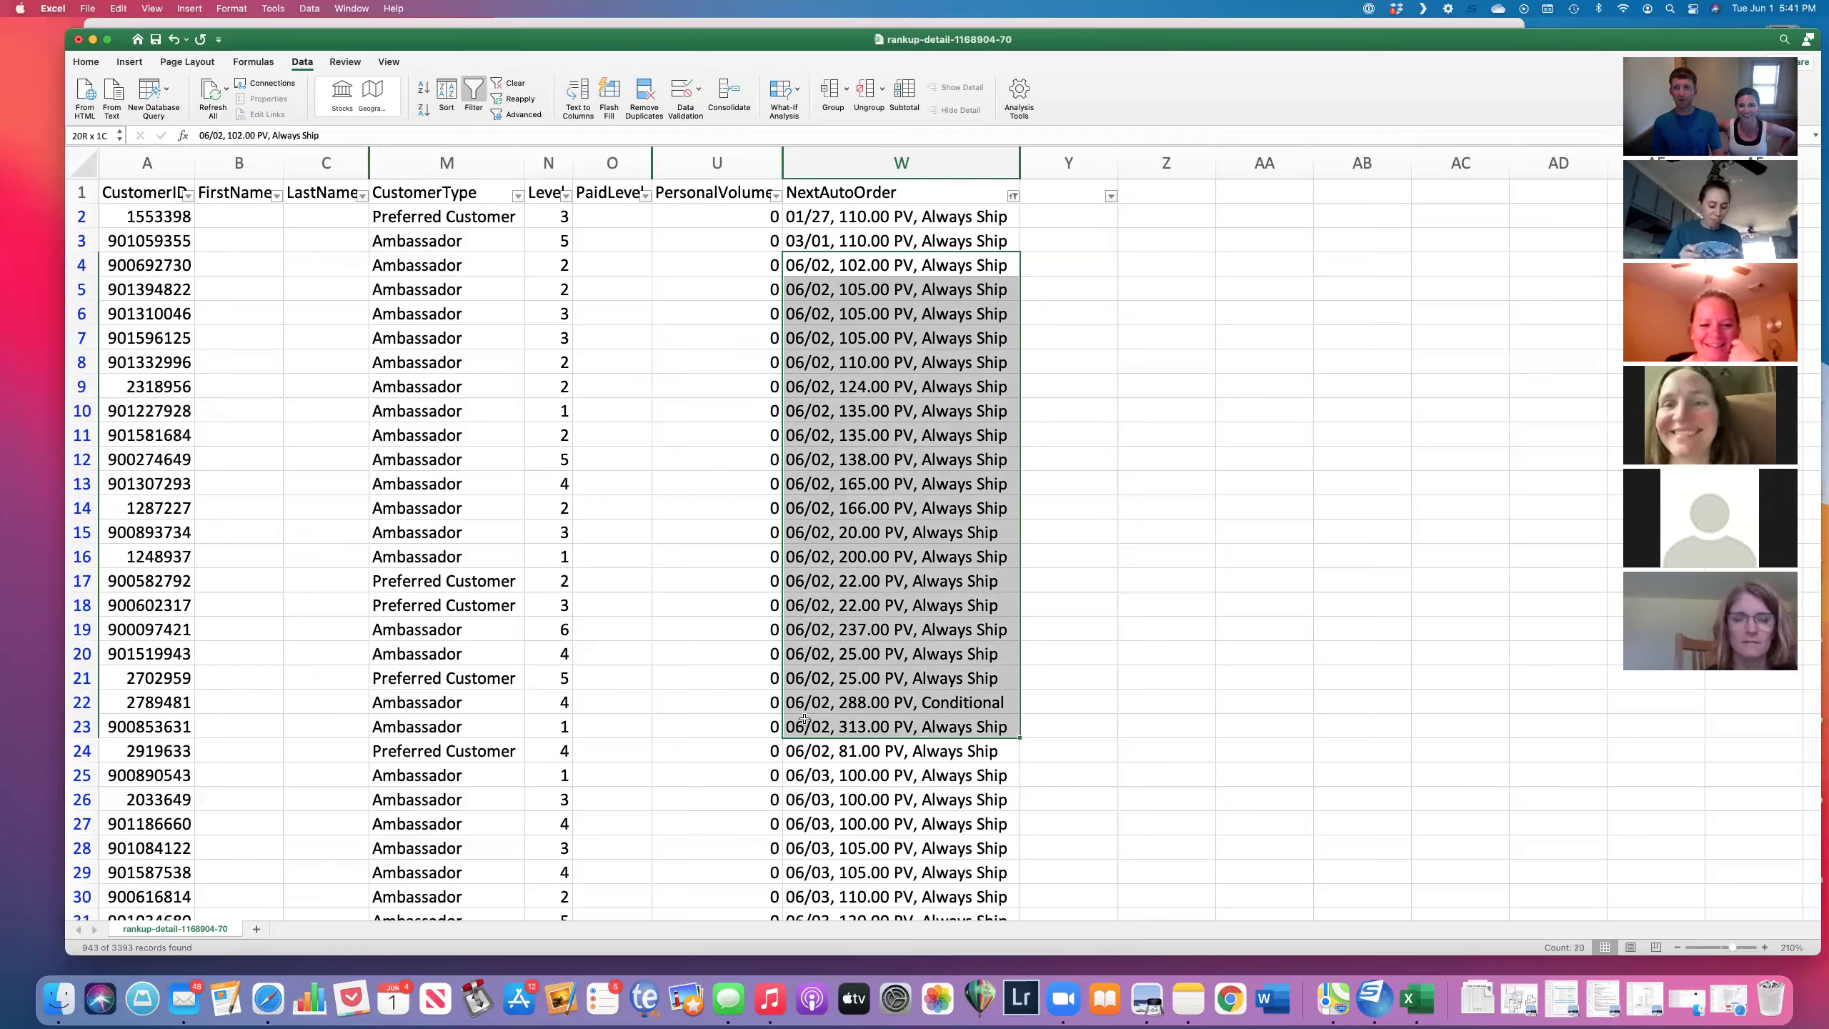
pyautogui.click(840, 268)
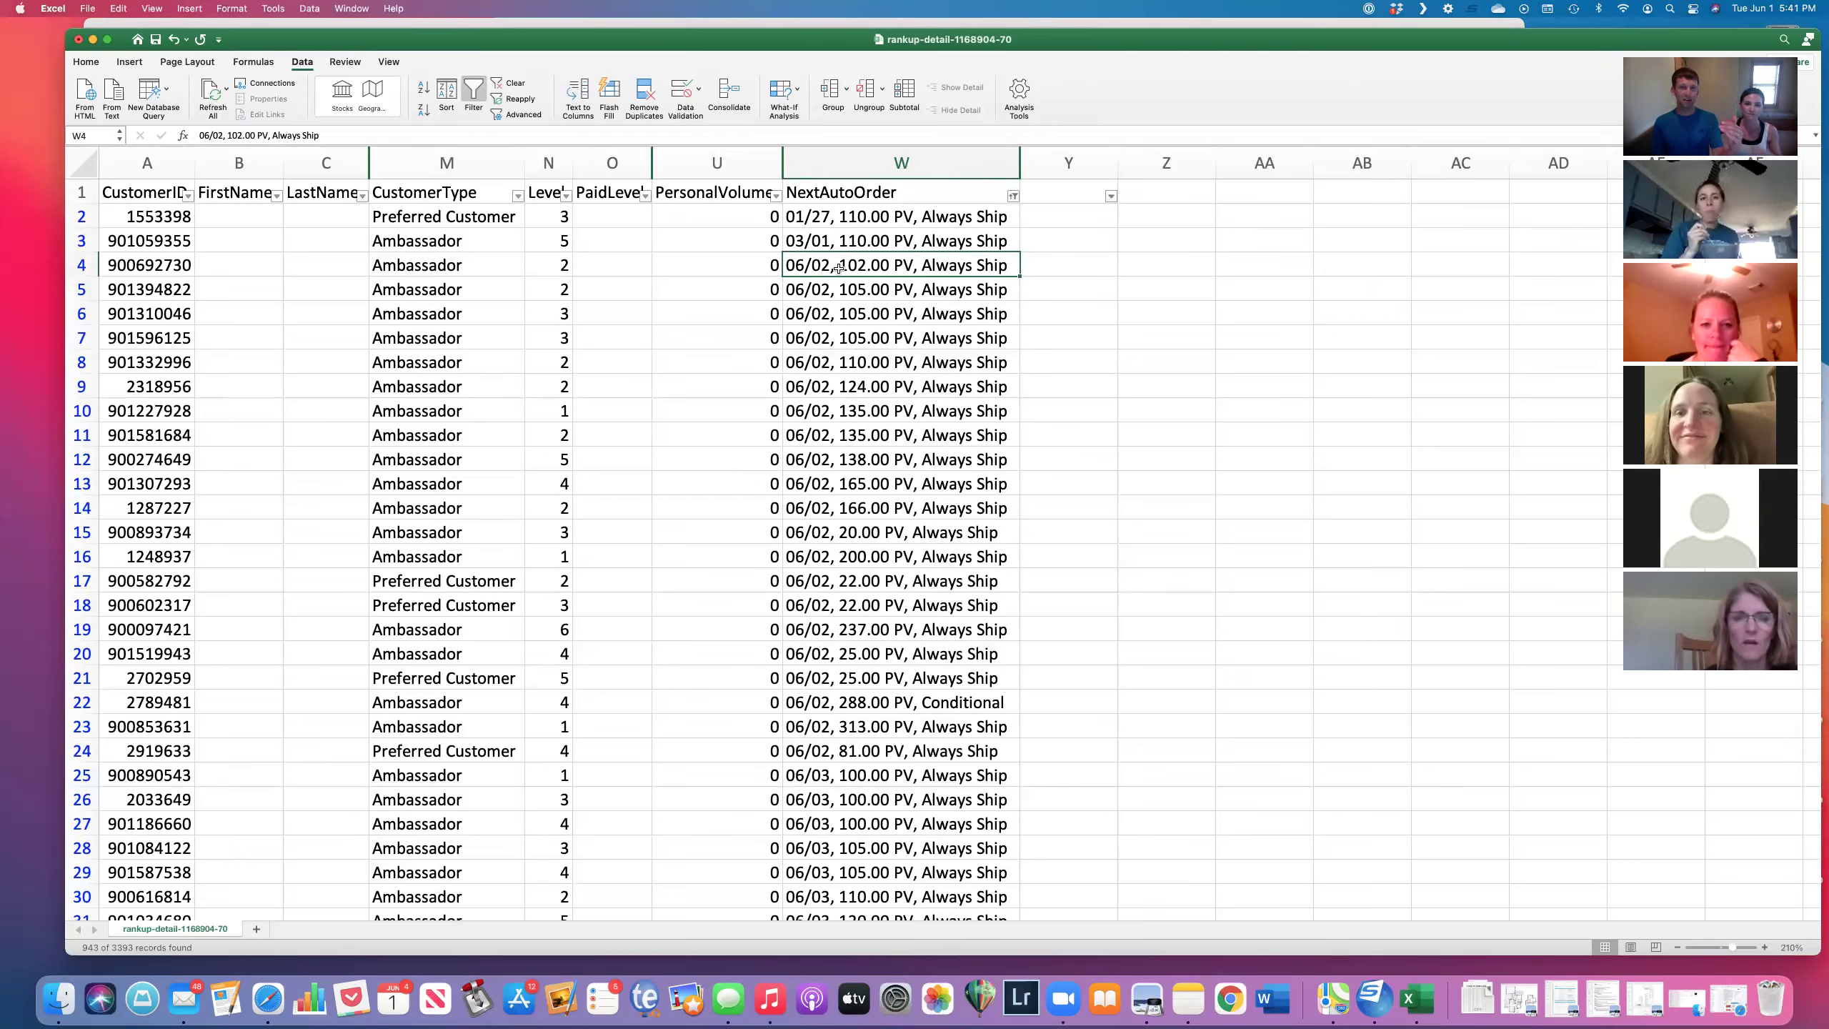
pyautogui.moveTo(840, 268); pyautogui.dragTo(820, 836)
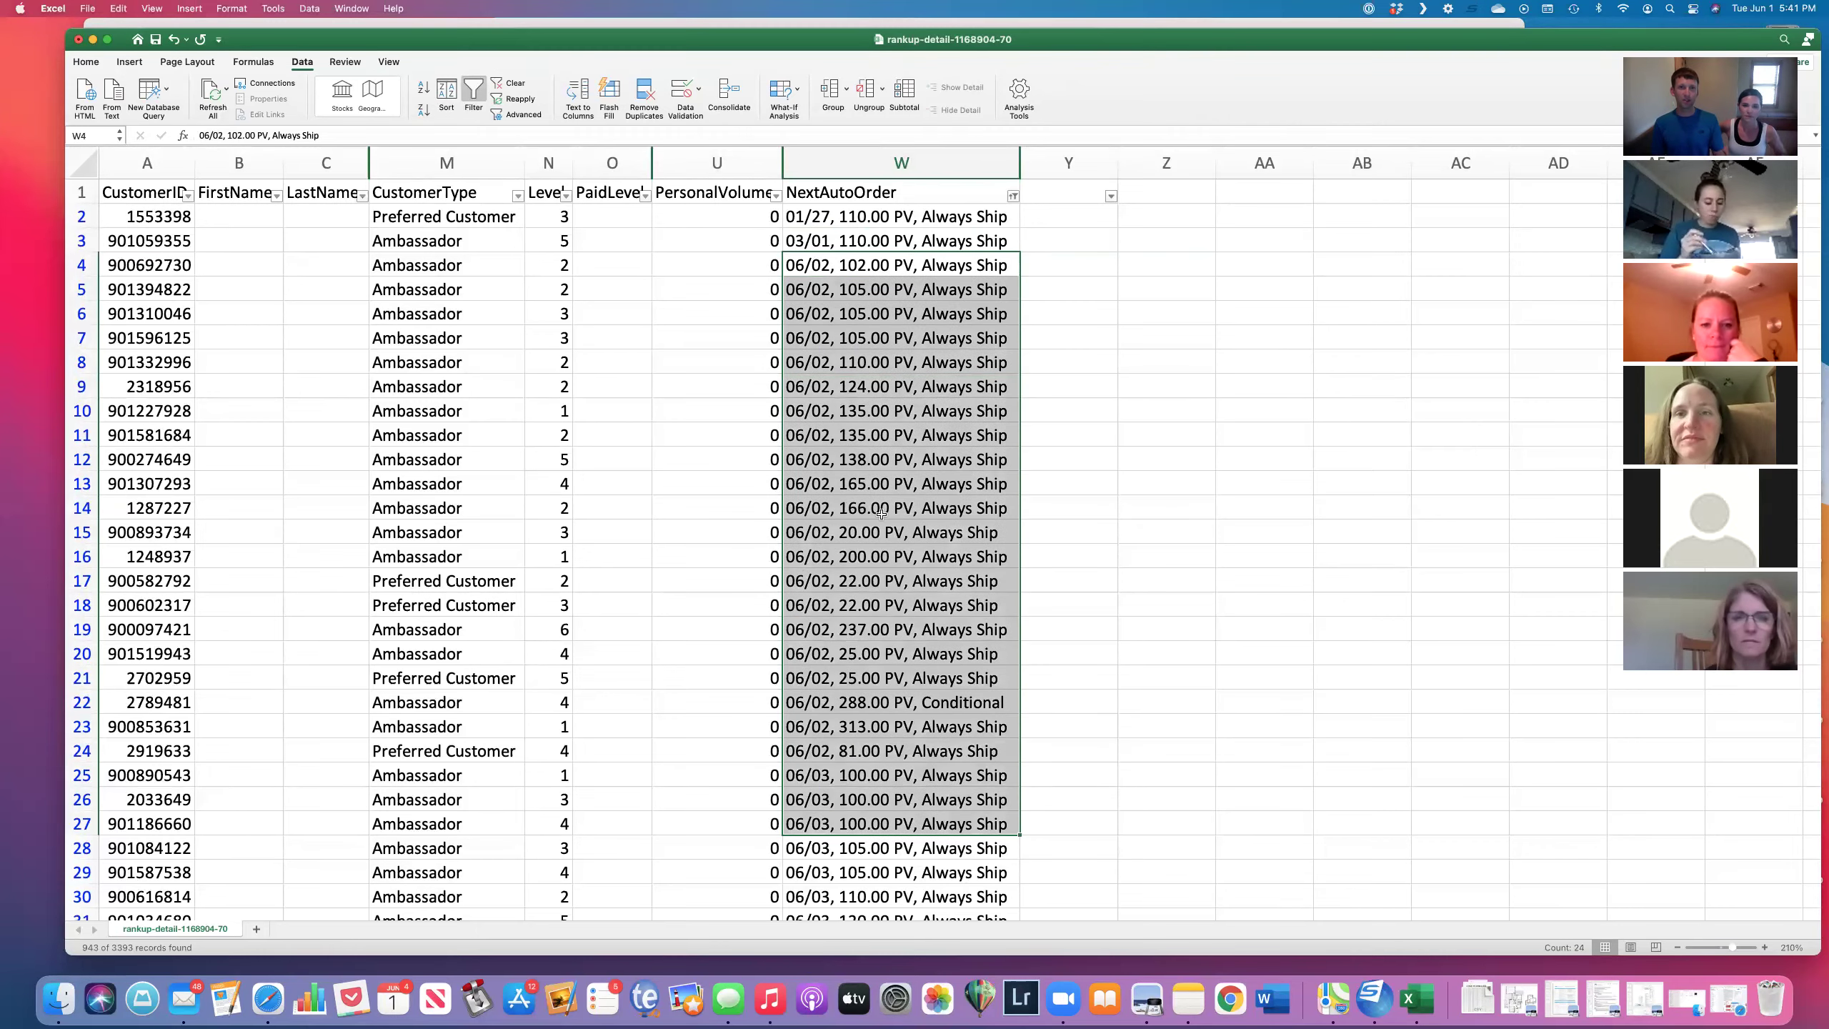
pyautogui.click(882, 516)
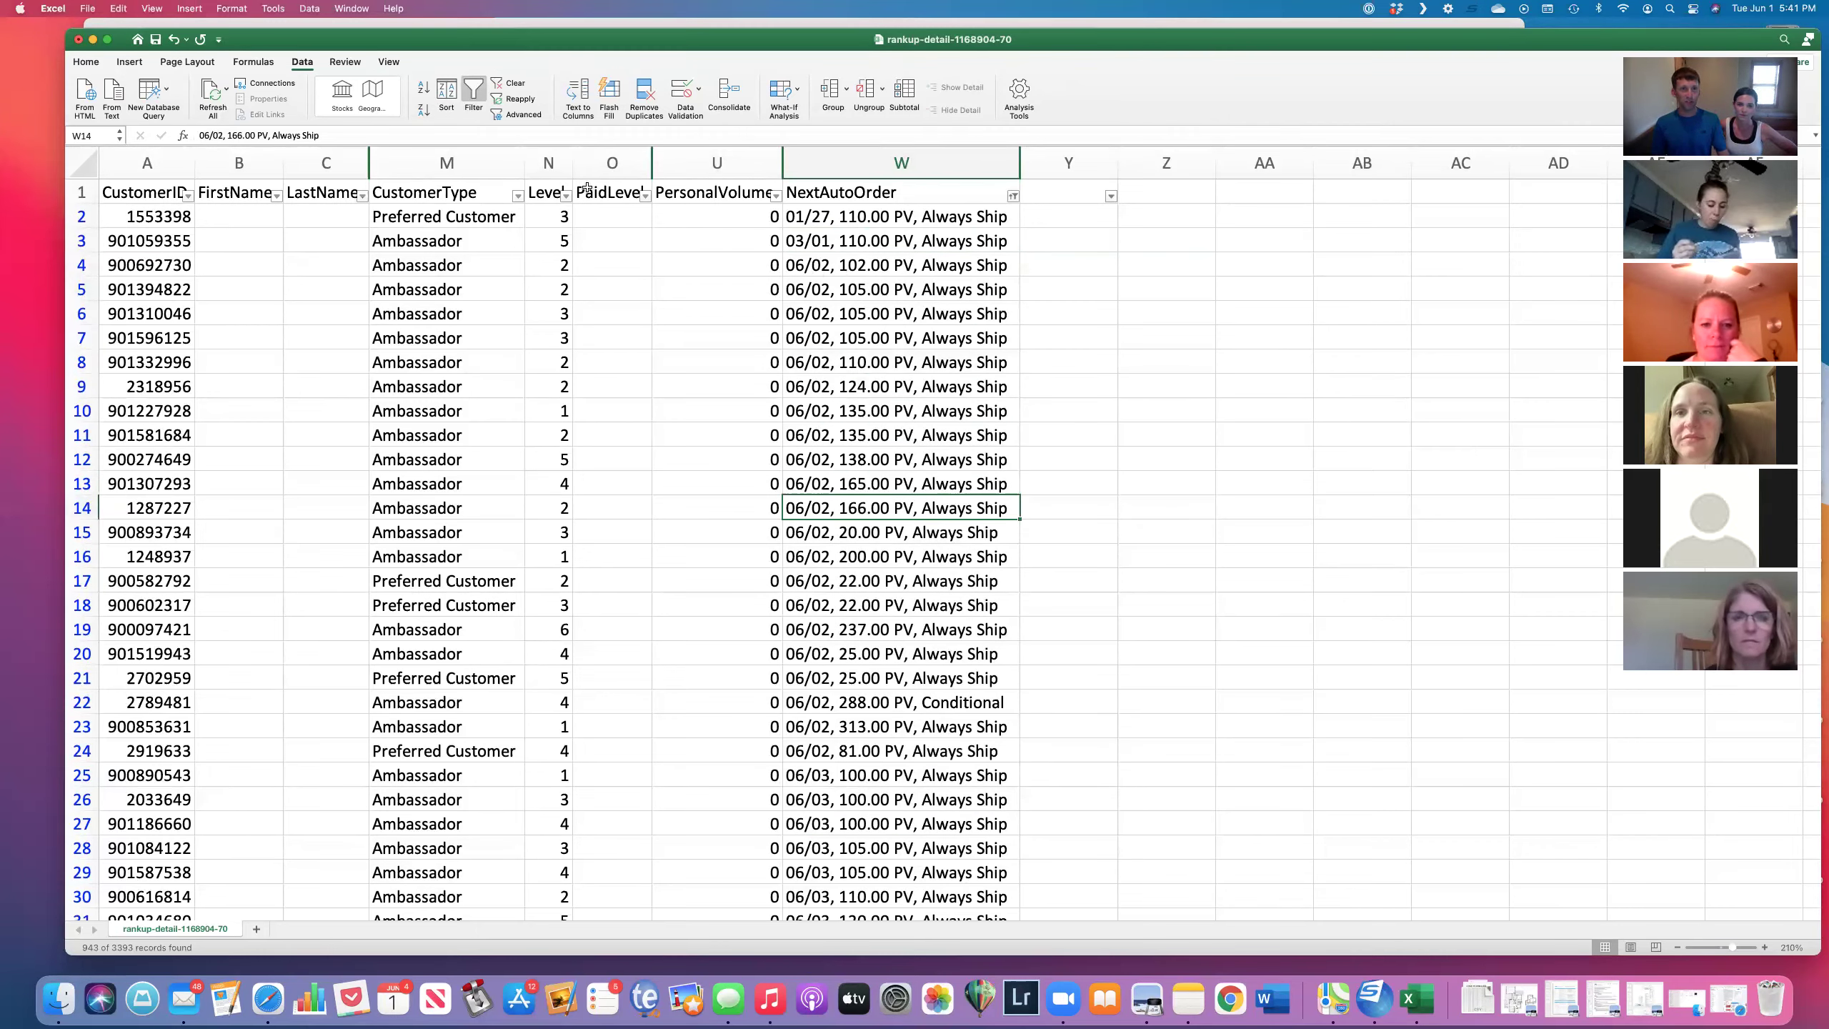
# Step: Widen the Level column to 6.50 and sort the filtered rows by Level in ascending order
pyautogui.click(557, 190)
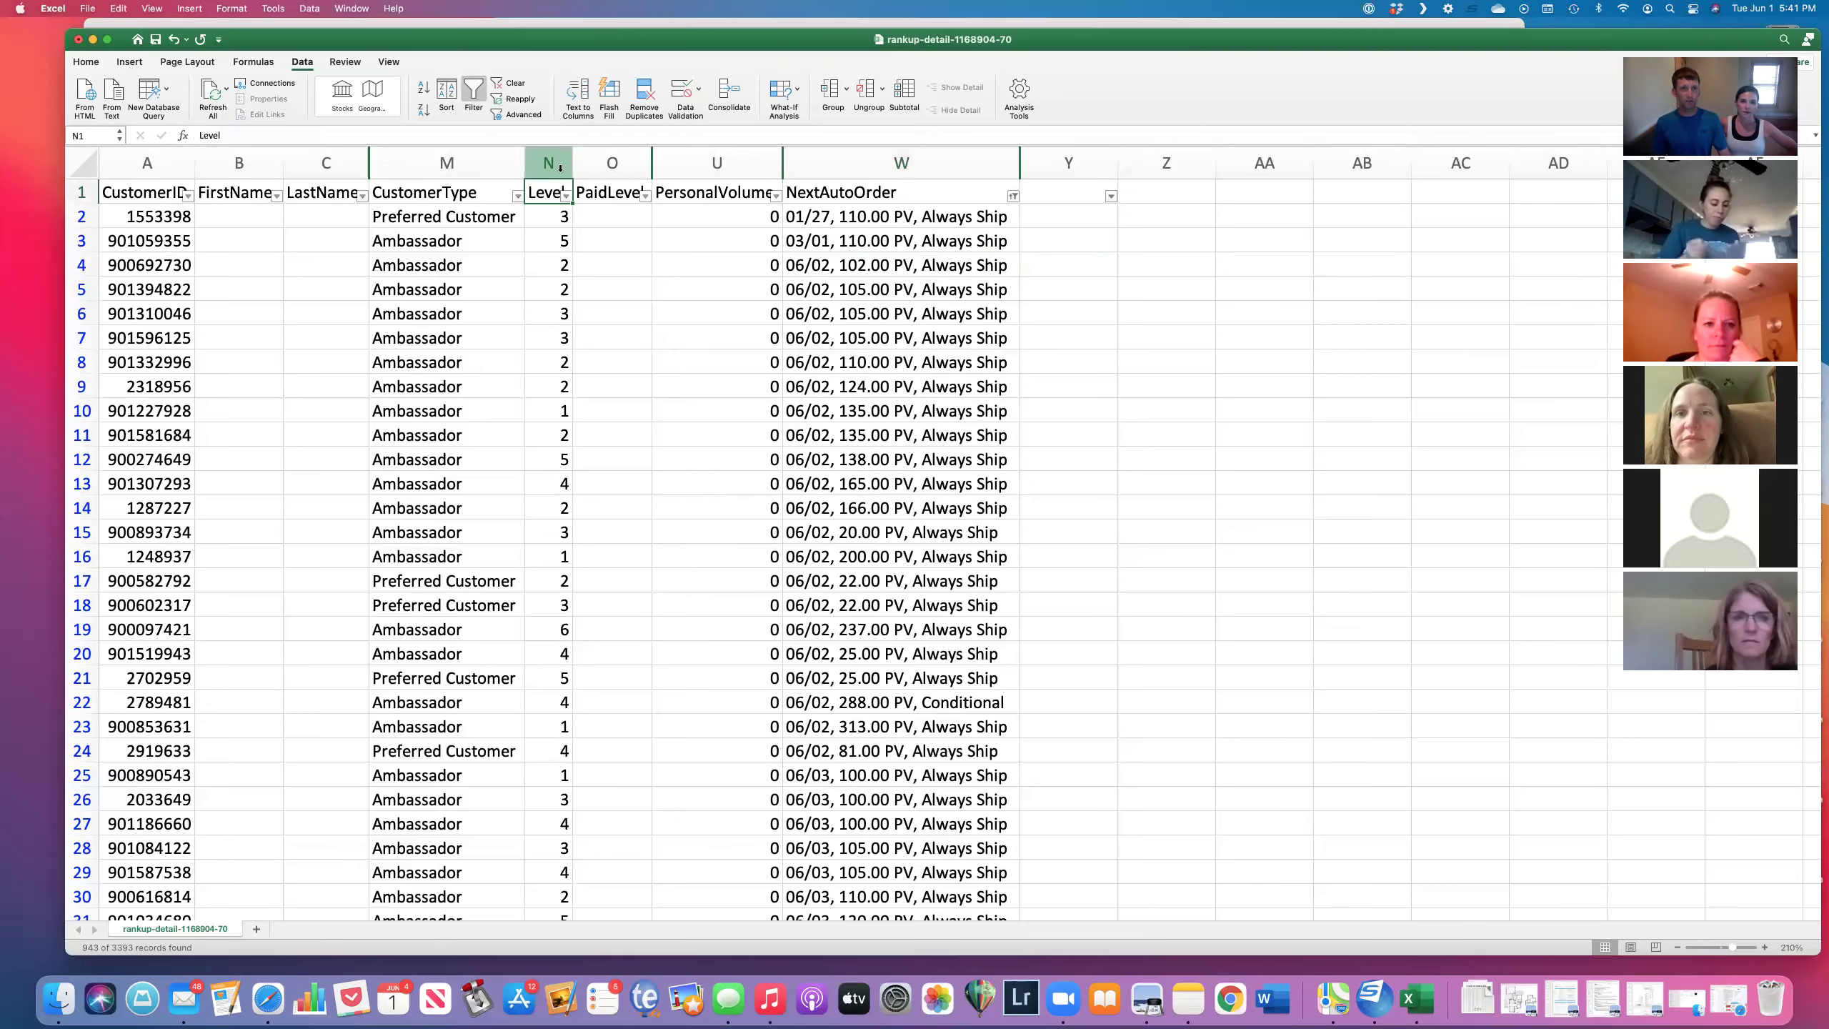
pyautogui.moveTo(568, 157); pyautogui.dragTo(591, 162)
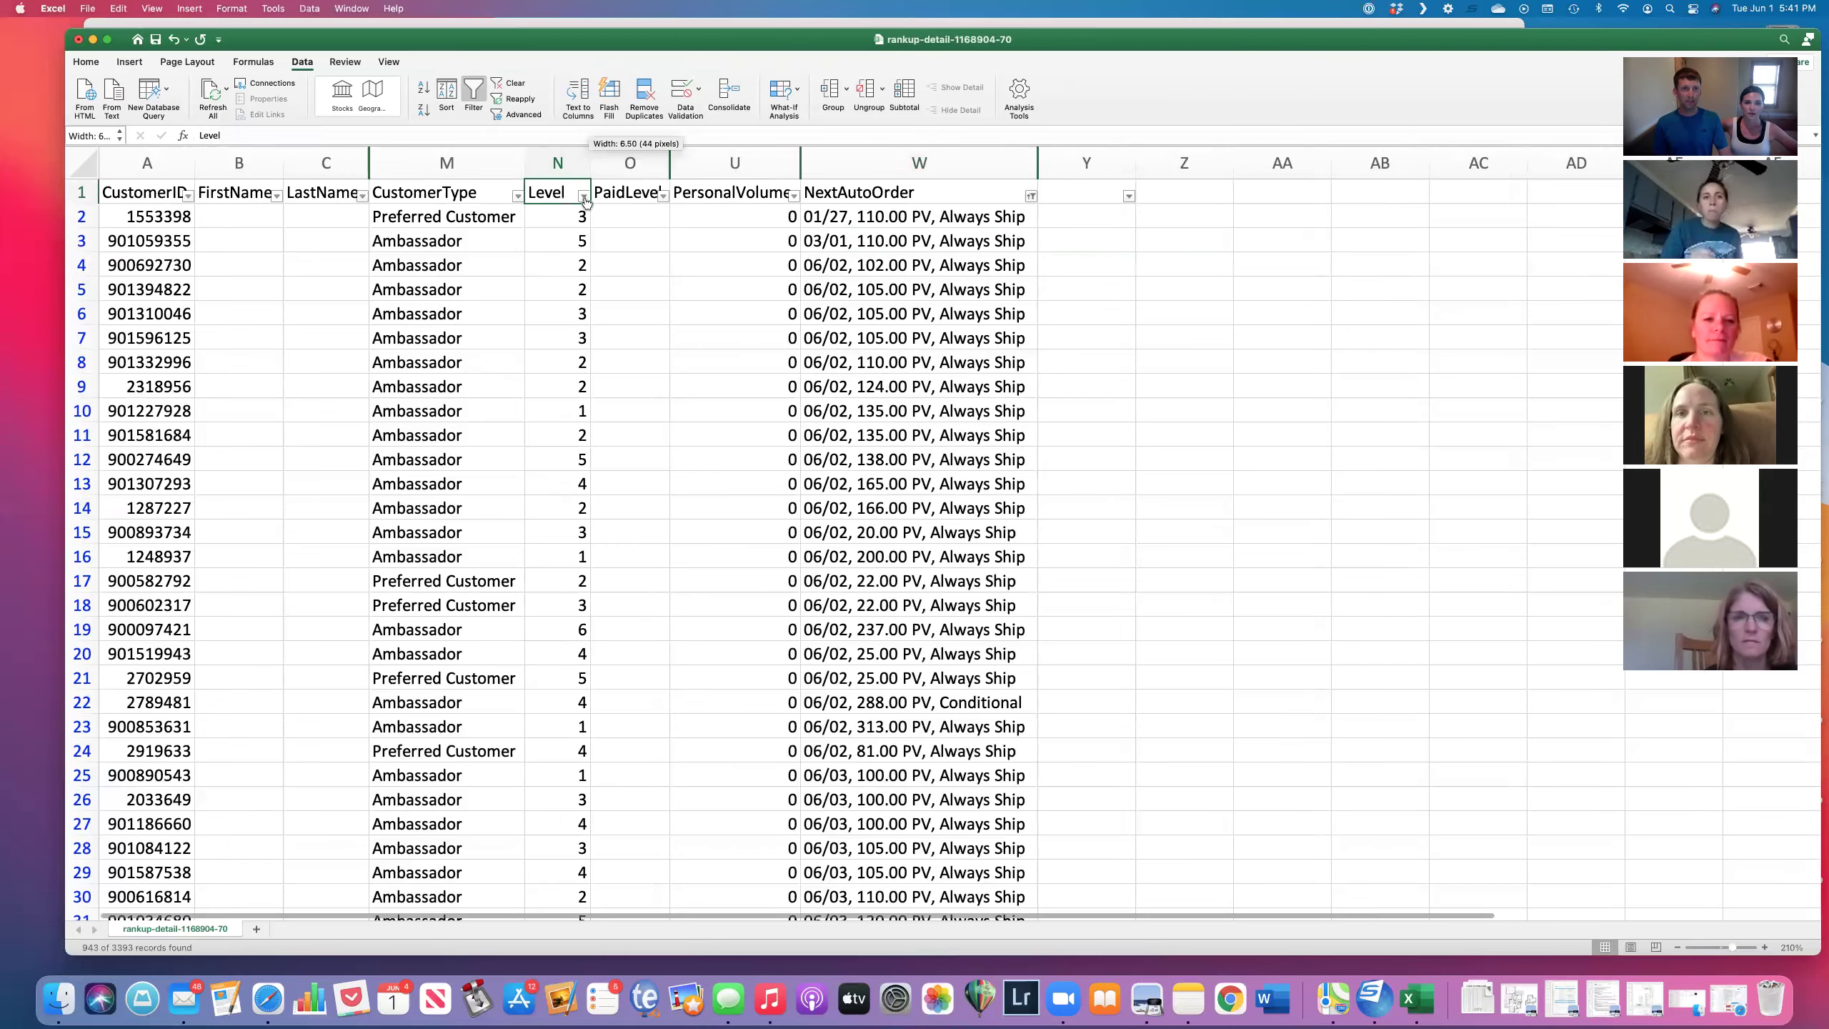
pyautogui.click(583, 196)
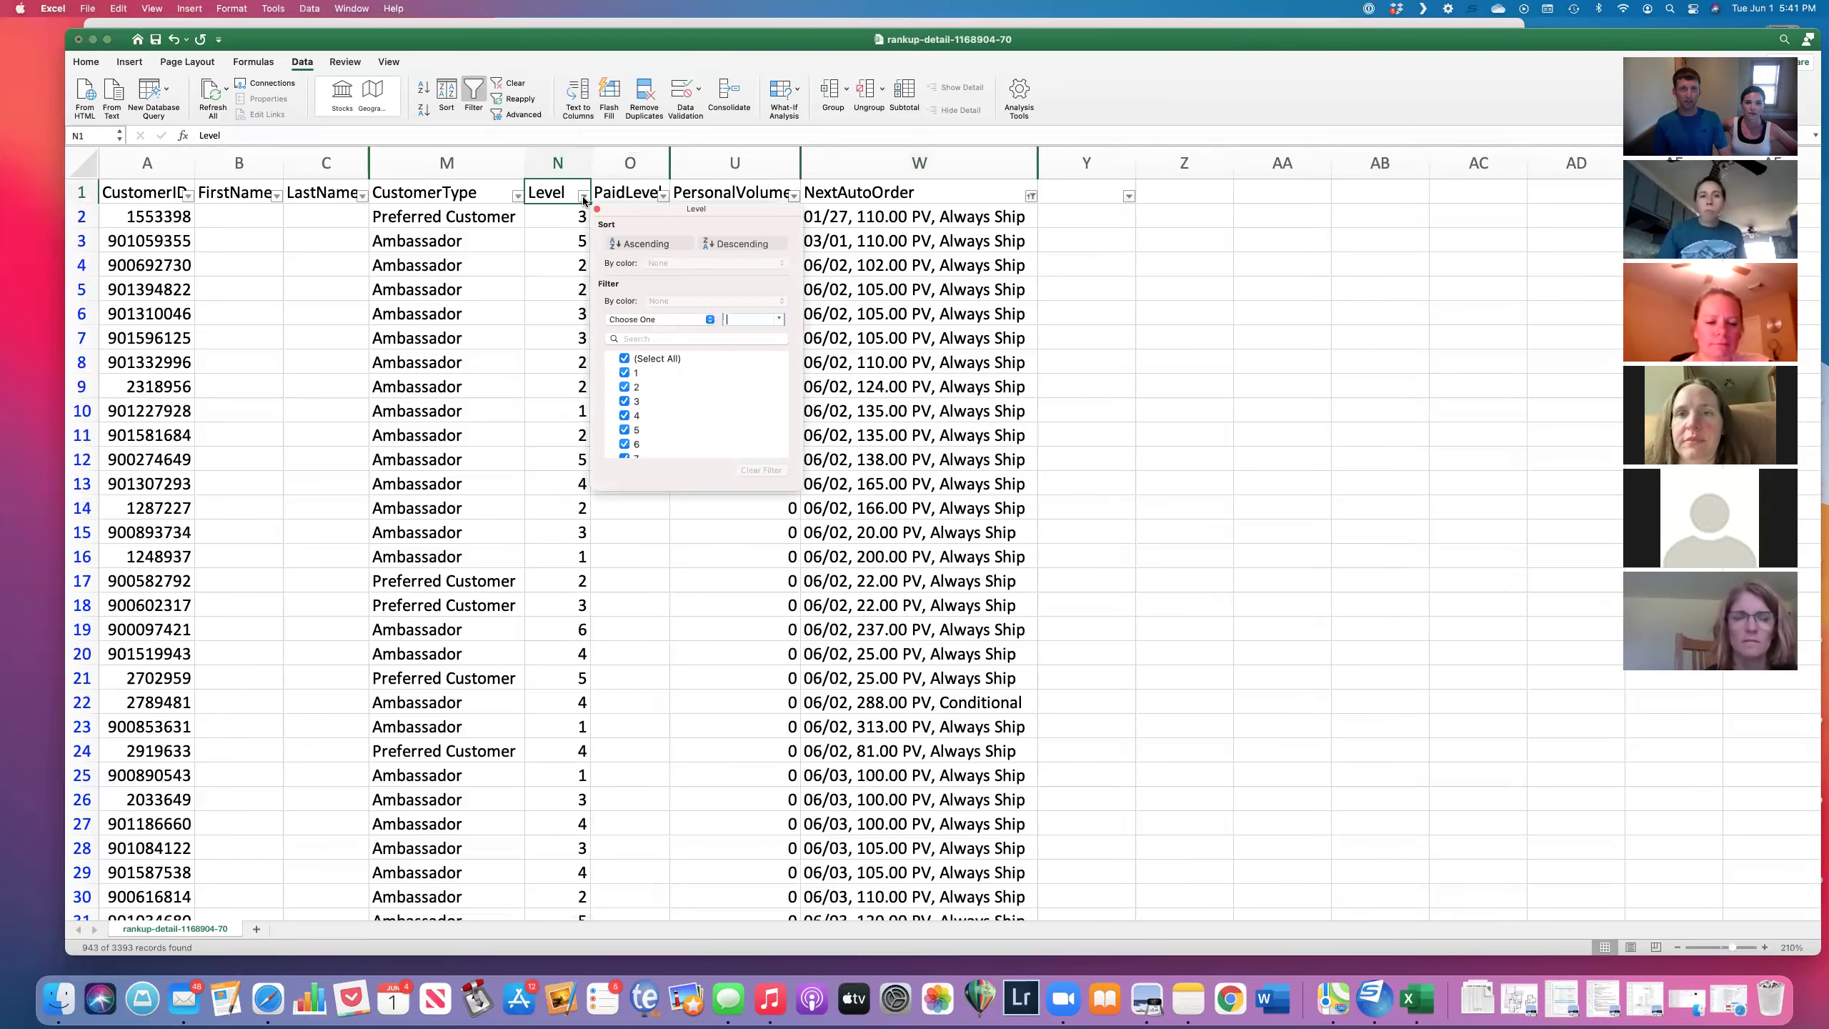
pyautogui.click(639, 245)
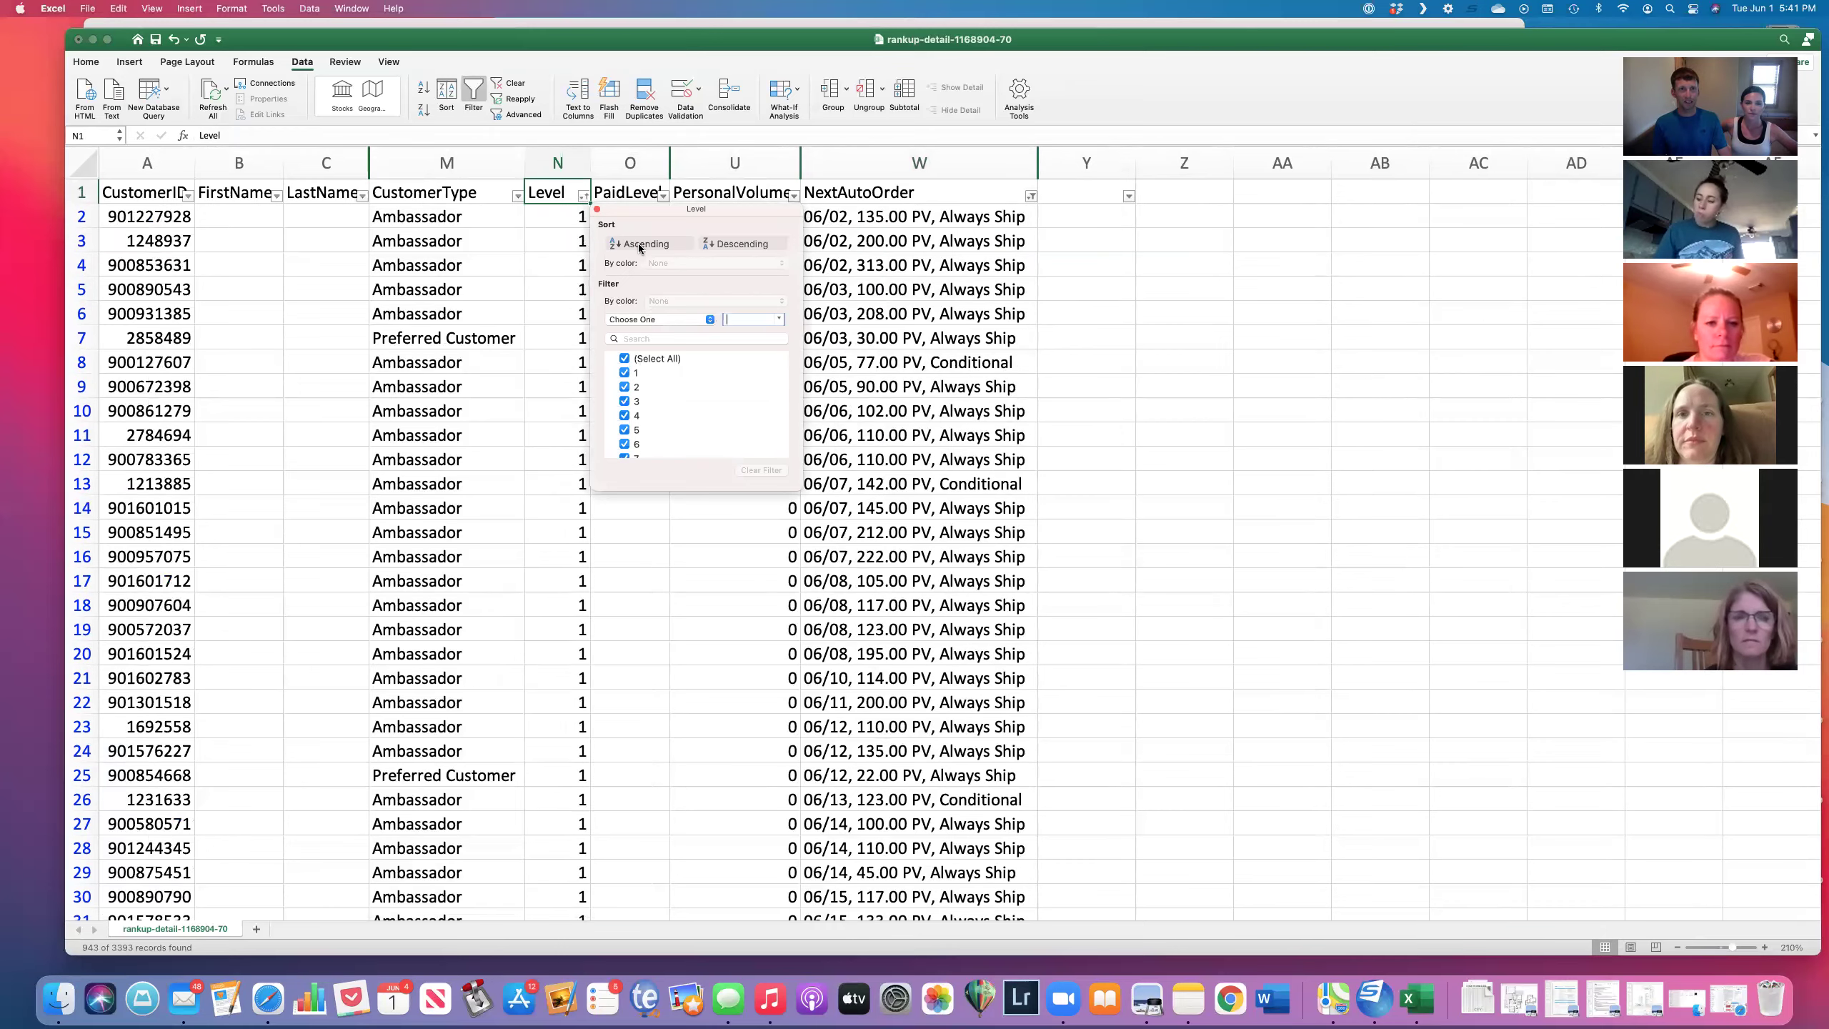
pyautogui.click(552, 257)
# Step: Check the sorted order by highlighting level 1 entries with their NextAutoOrder dates, and the start of the level 2 rows
pyautogui.moveTo(568, 215); pyautogui.dragTo(573, 775)
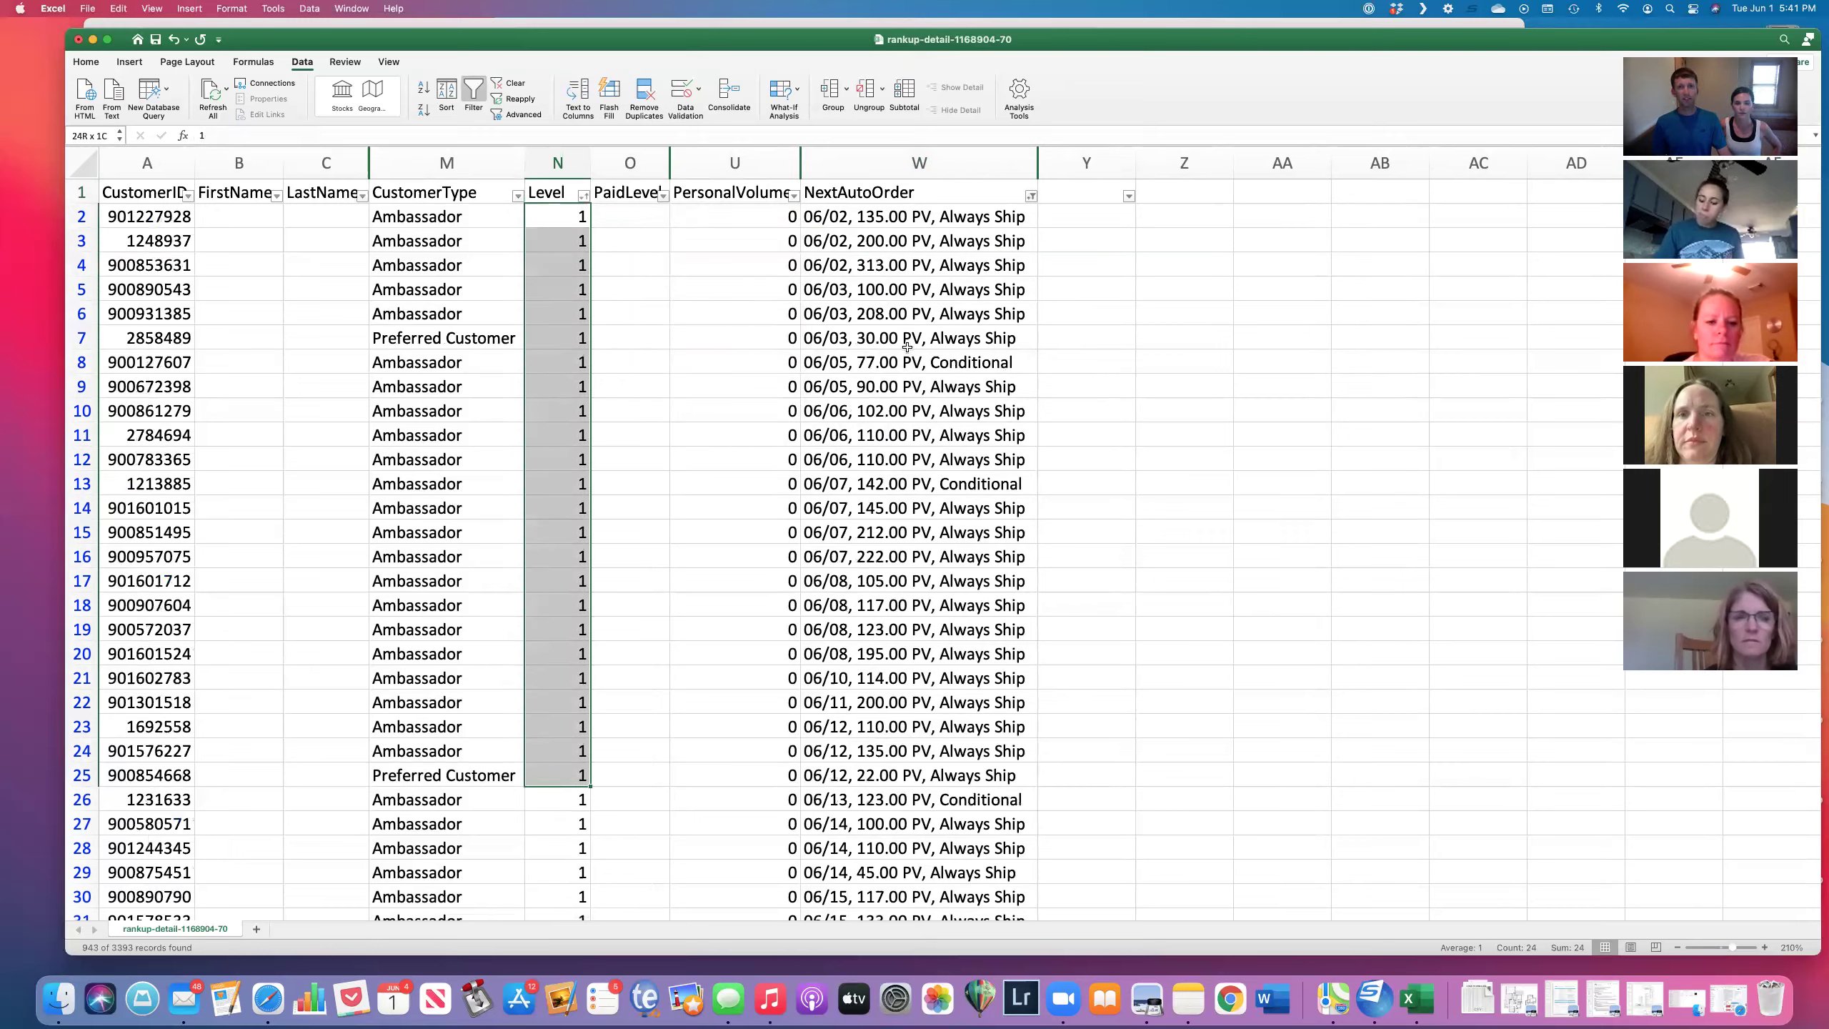
pyautogui.moveTo(900, 211); pyautogui.dragTo(882, 682)
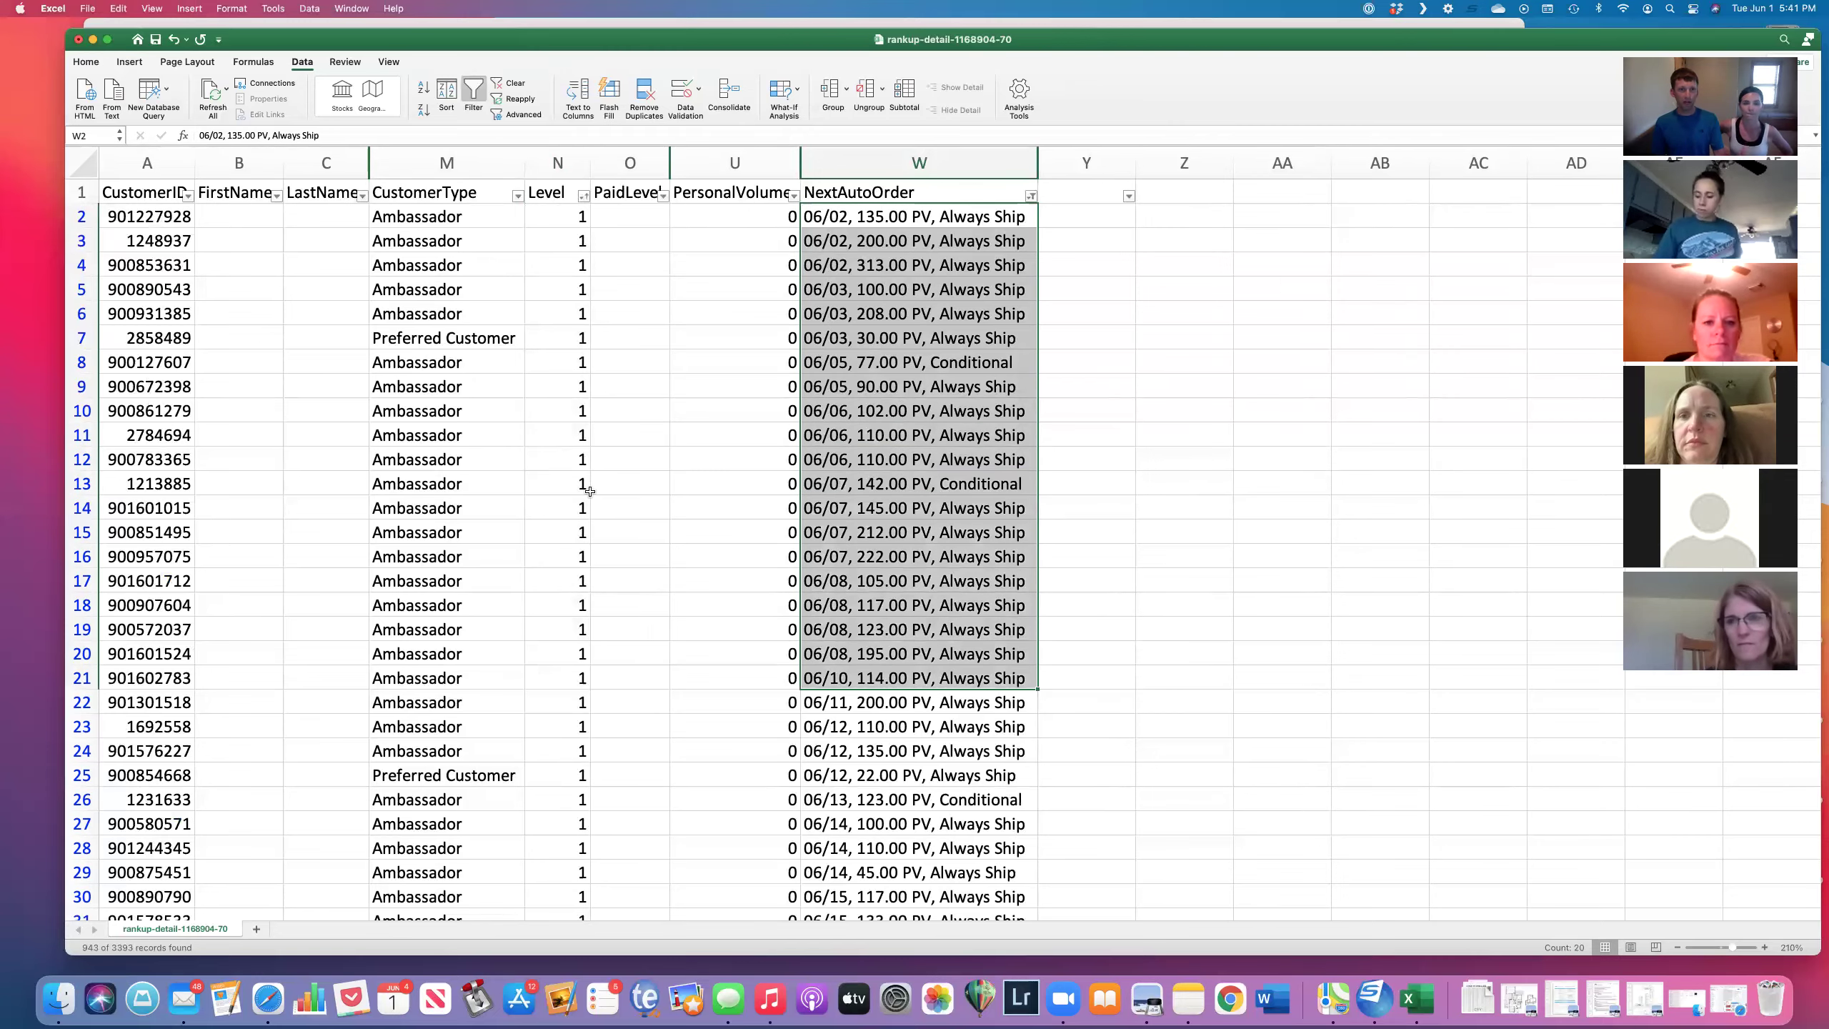
pyautogui.scroll(-10, 589, 491)
pyautogui.scroll(-13, 591, 498)
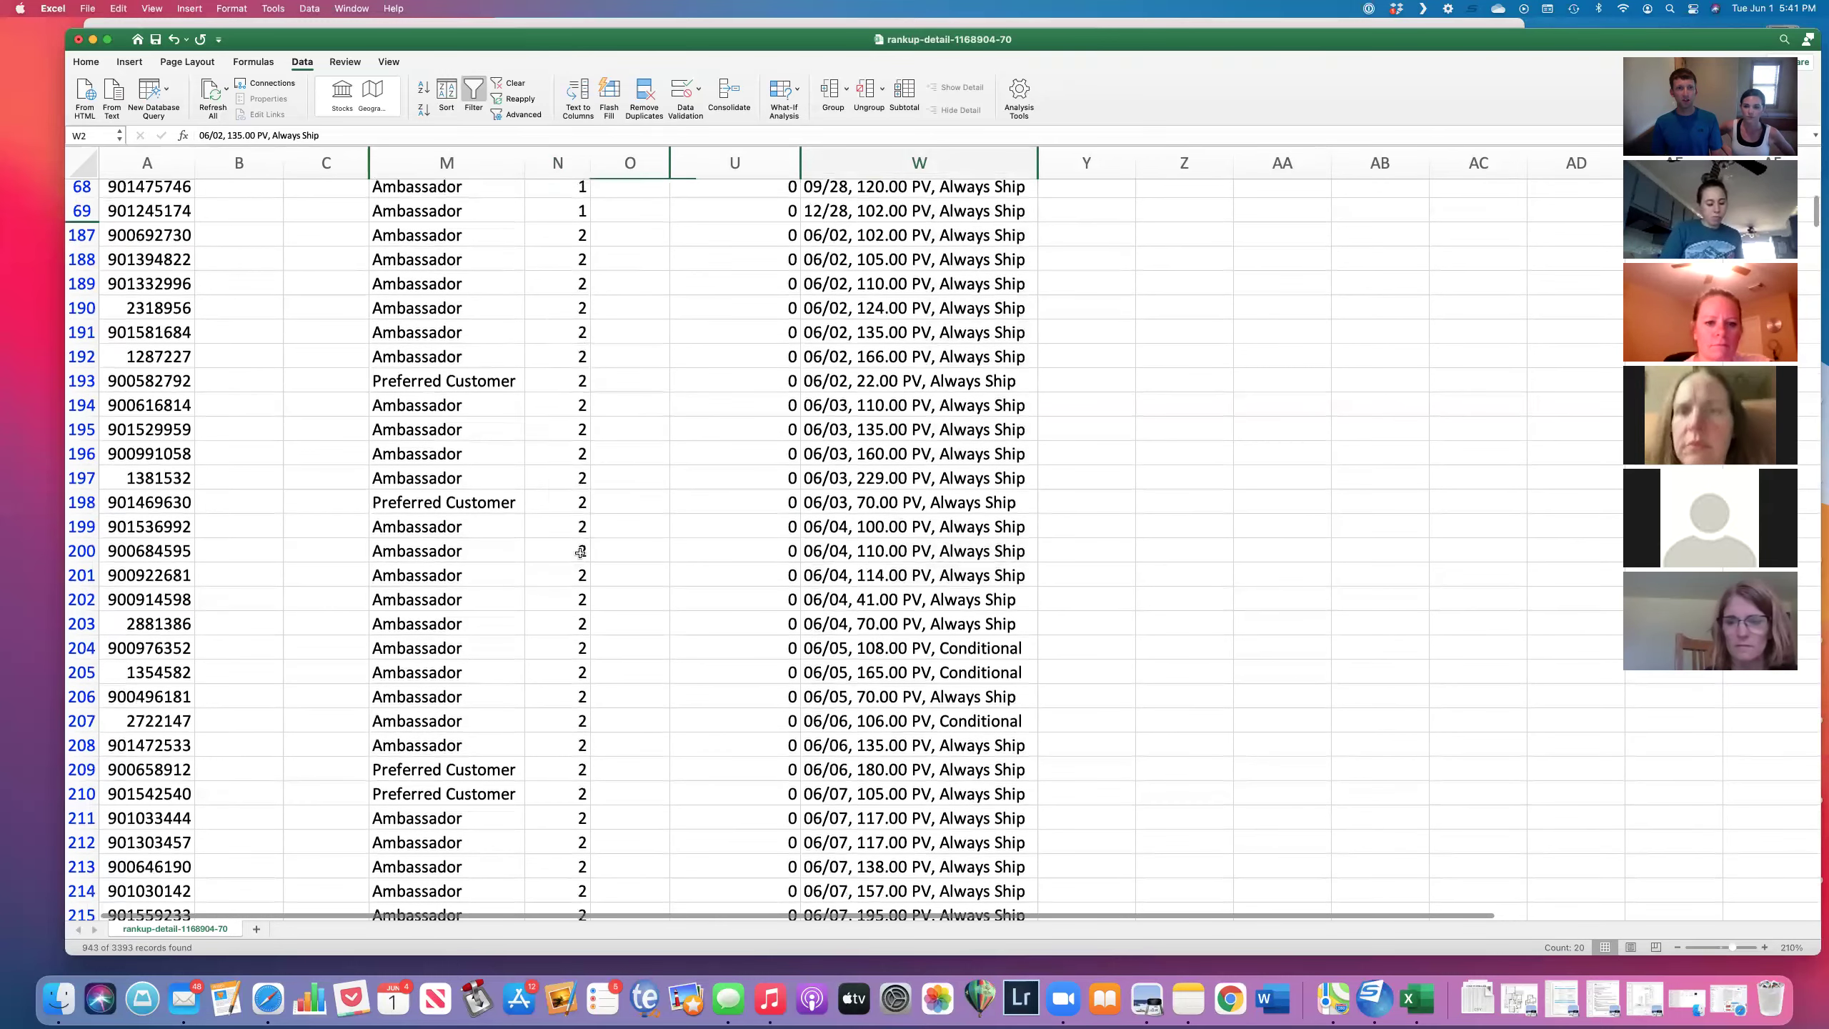
pyautogui.moveTo(580, 332); pyautogui.dragTo(583, 600)
pyautogui.scroll(20, 653, 498)
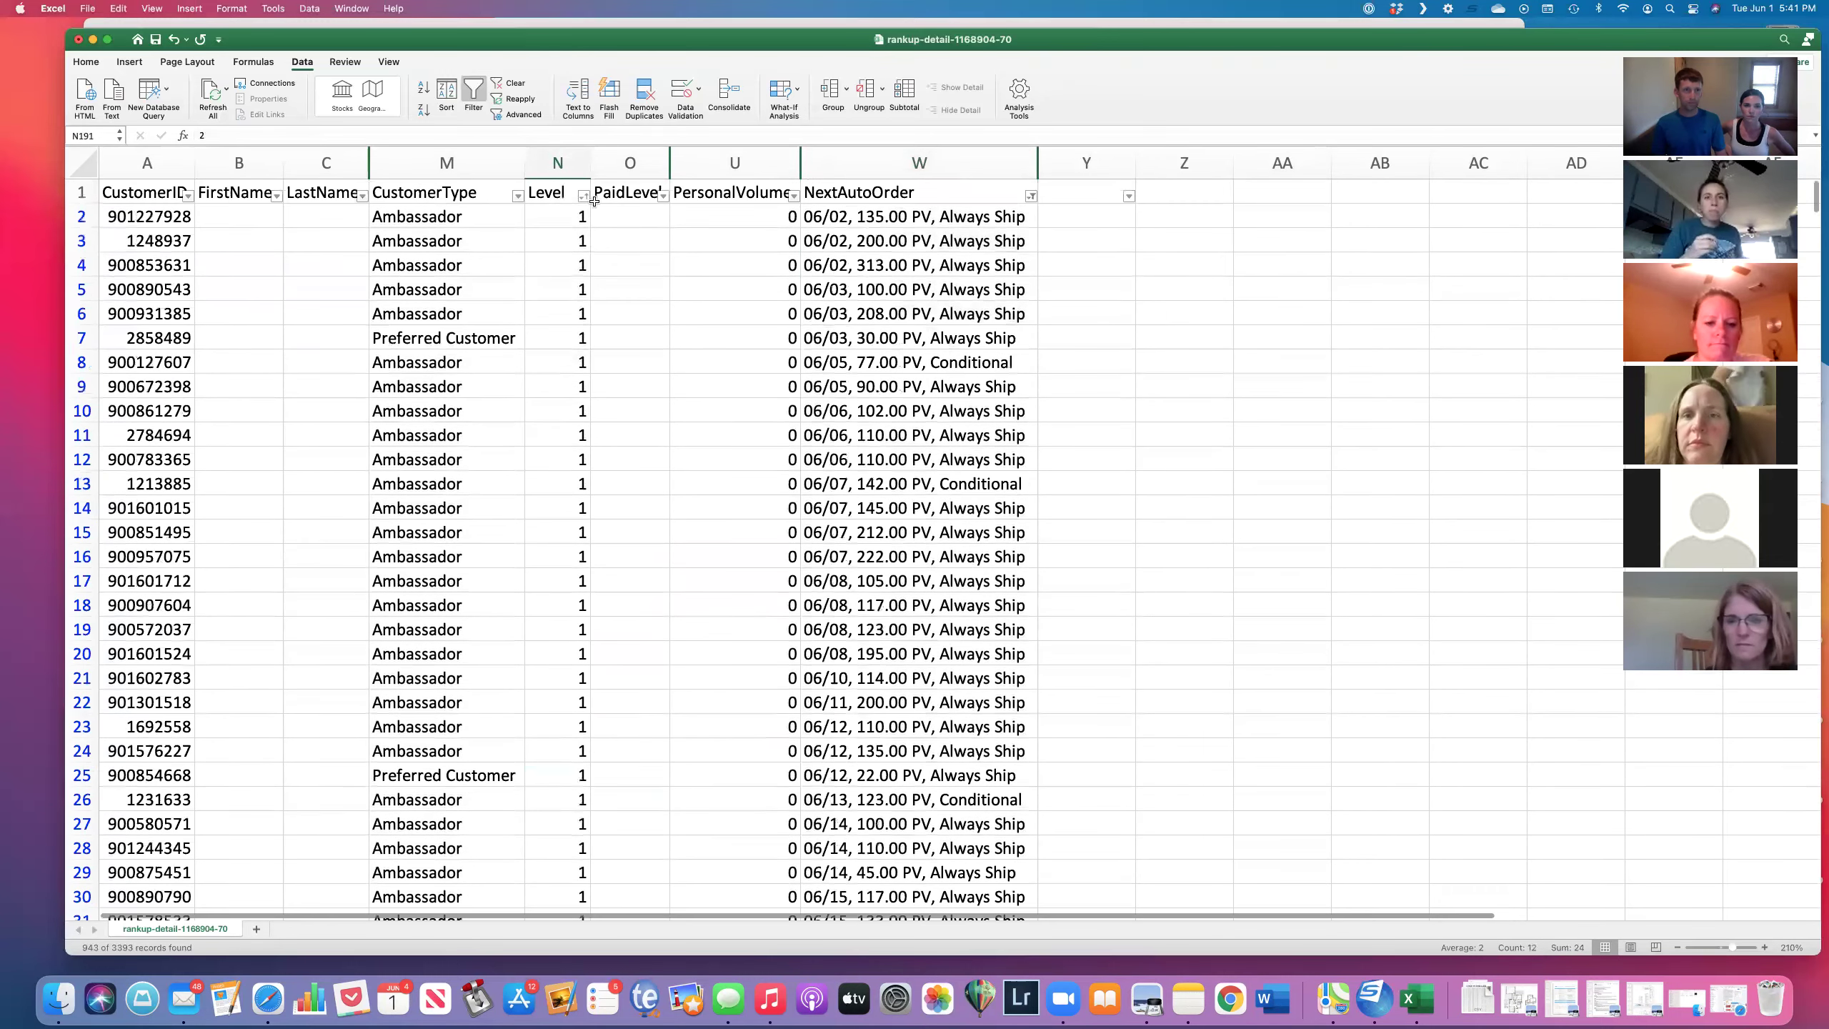
# Step: Examine the CustomerType column, comparing the Ambassador entries with the Preferred Customer entry in row 7
pyautogui.click(576, 203)
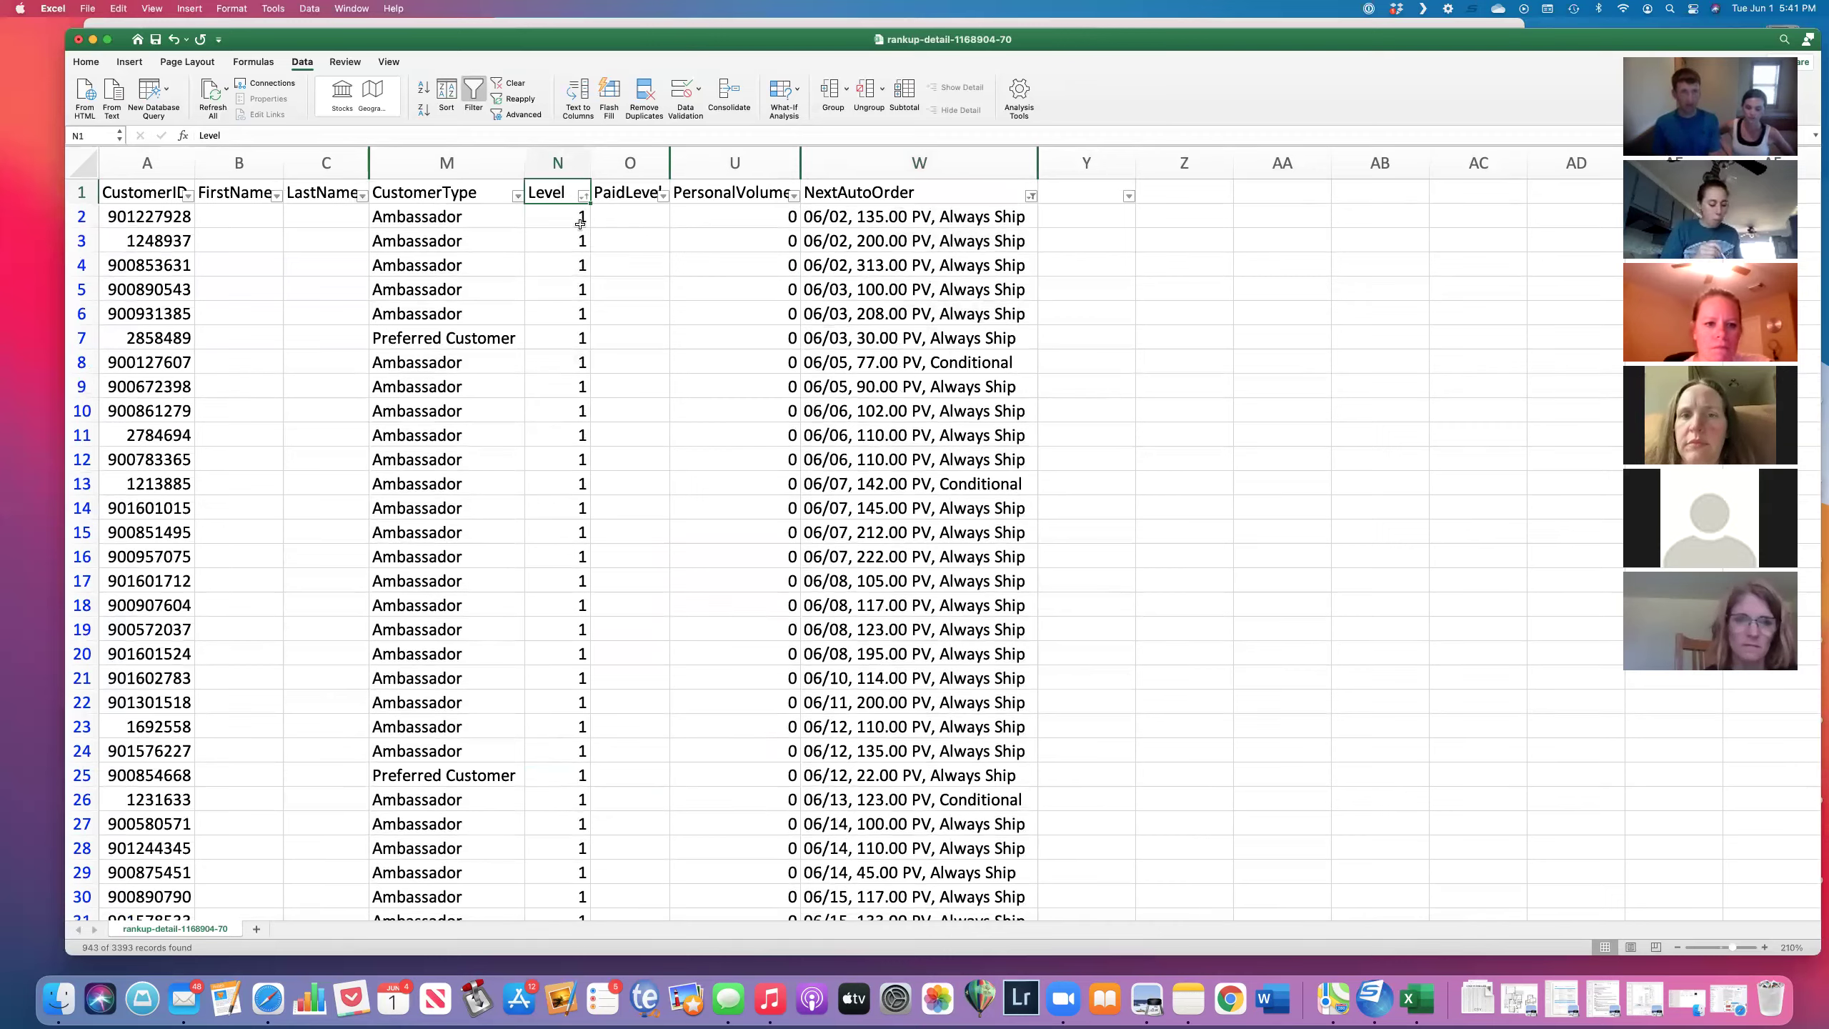
pyautogui.click(436, 202)
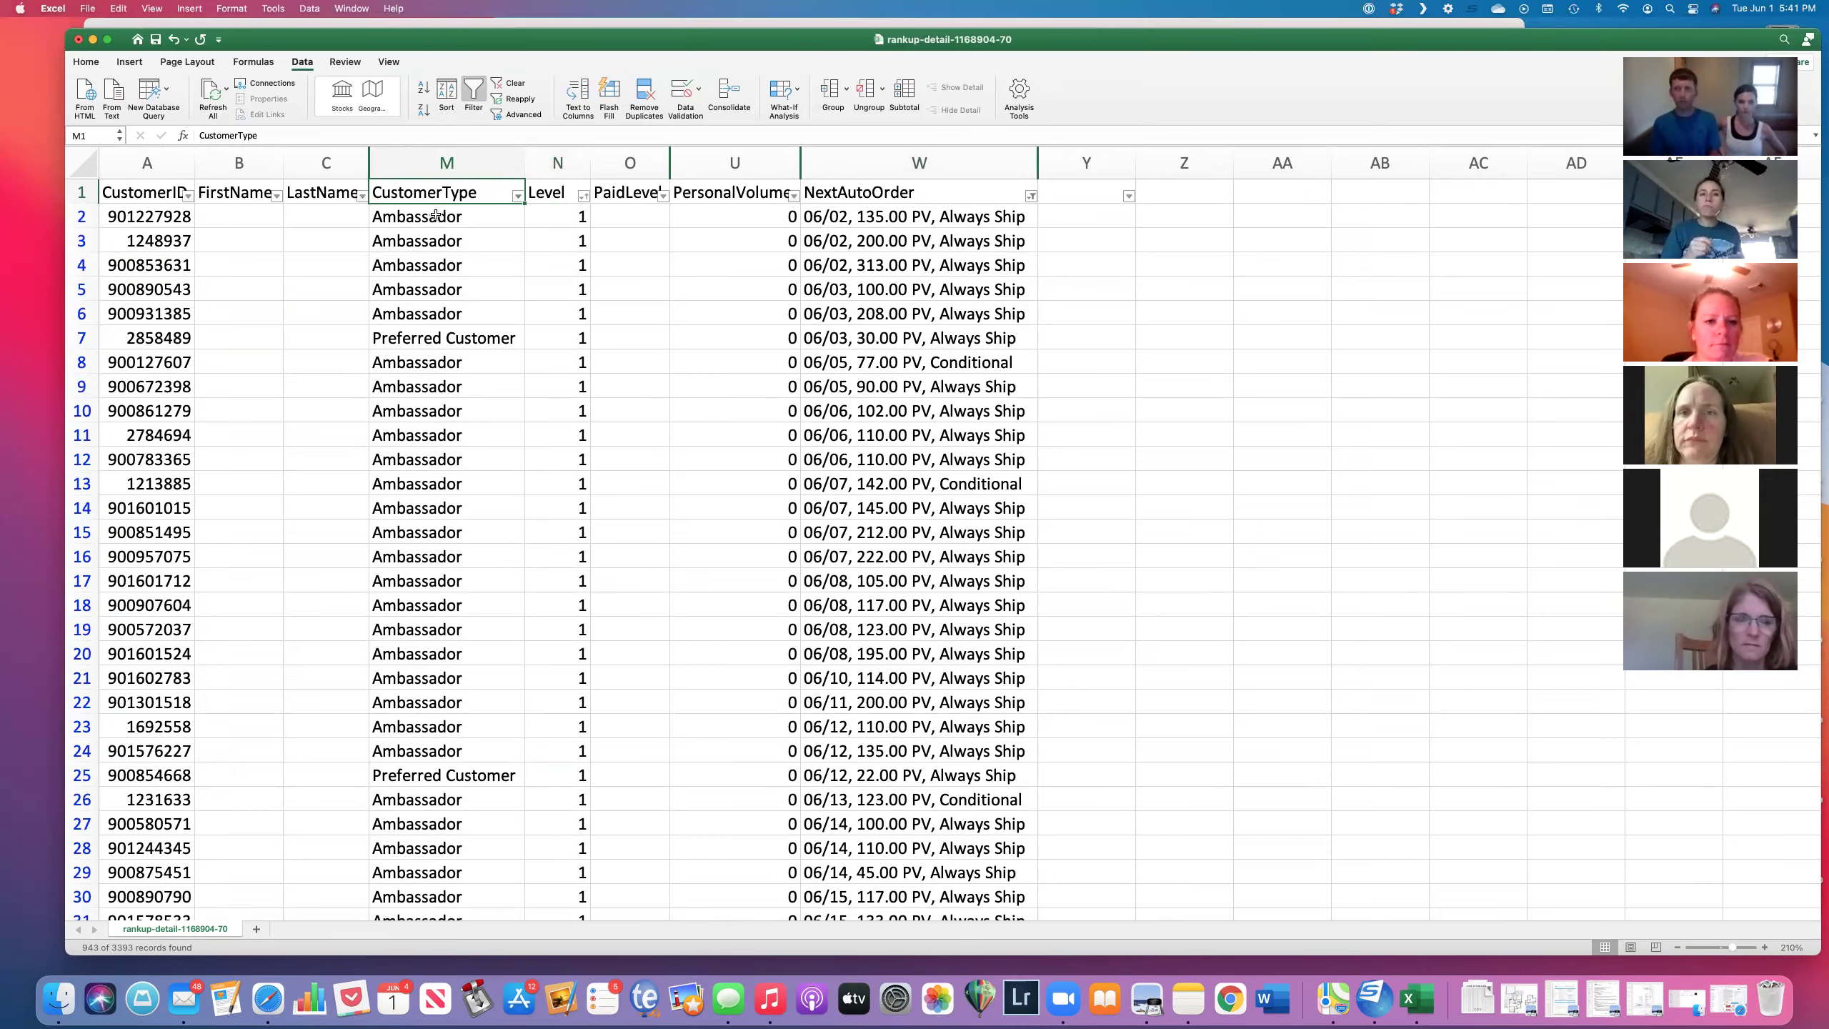
pyautogui.click(447, 163)
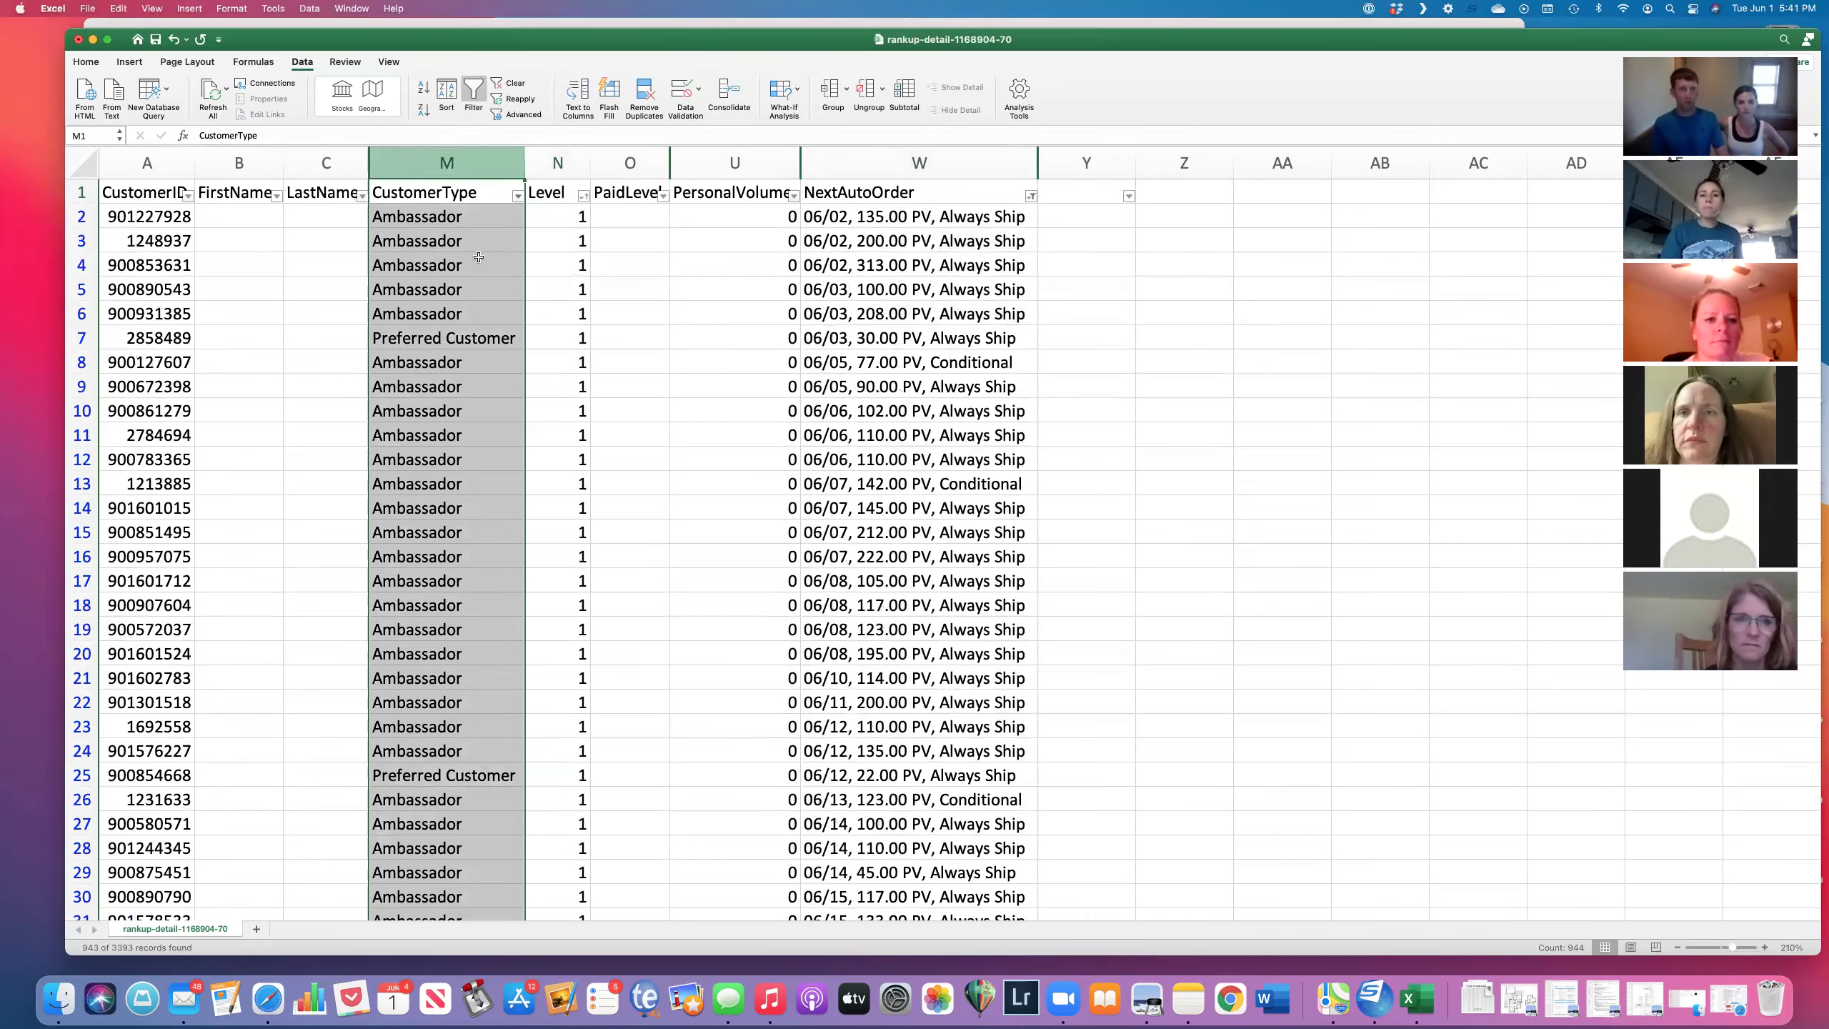
pyautogui.click(427, 337)
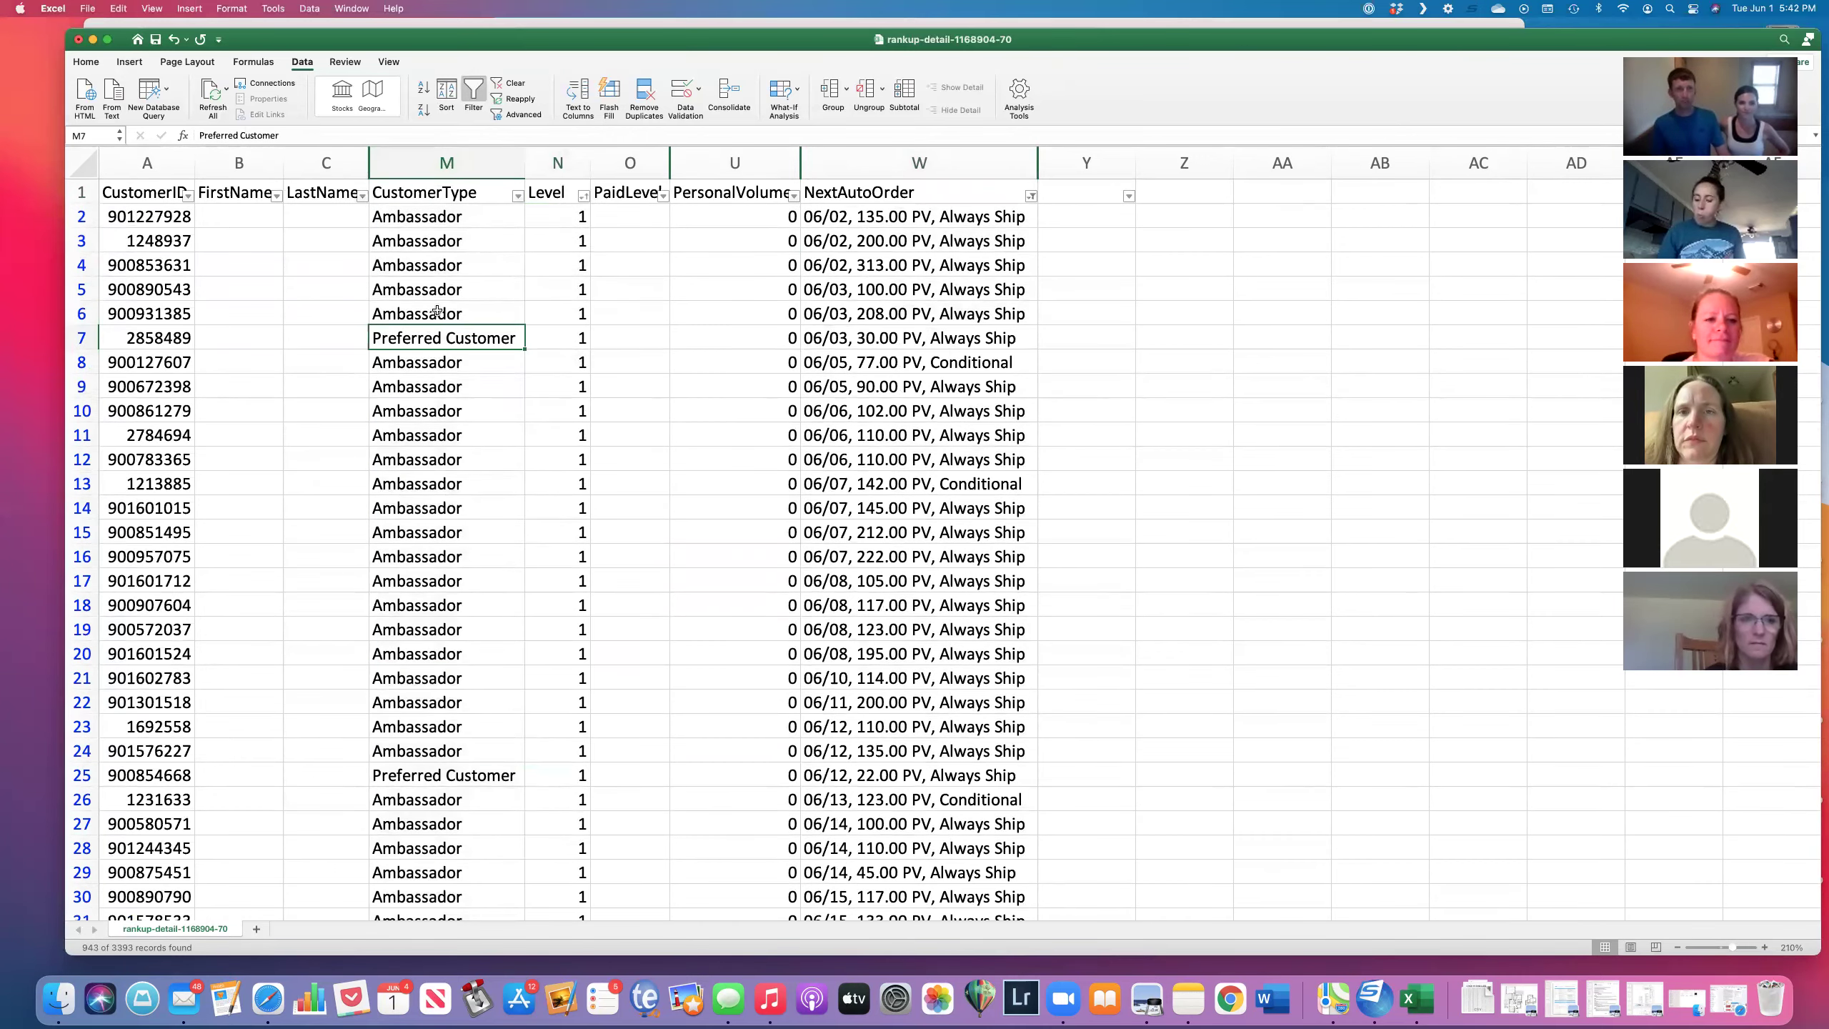
pyautogui.moveTo(430, 313); pyautogui.dragTo(430, 264)
pyautogui.click(449, 343)
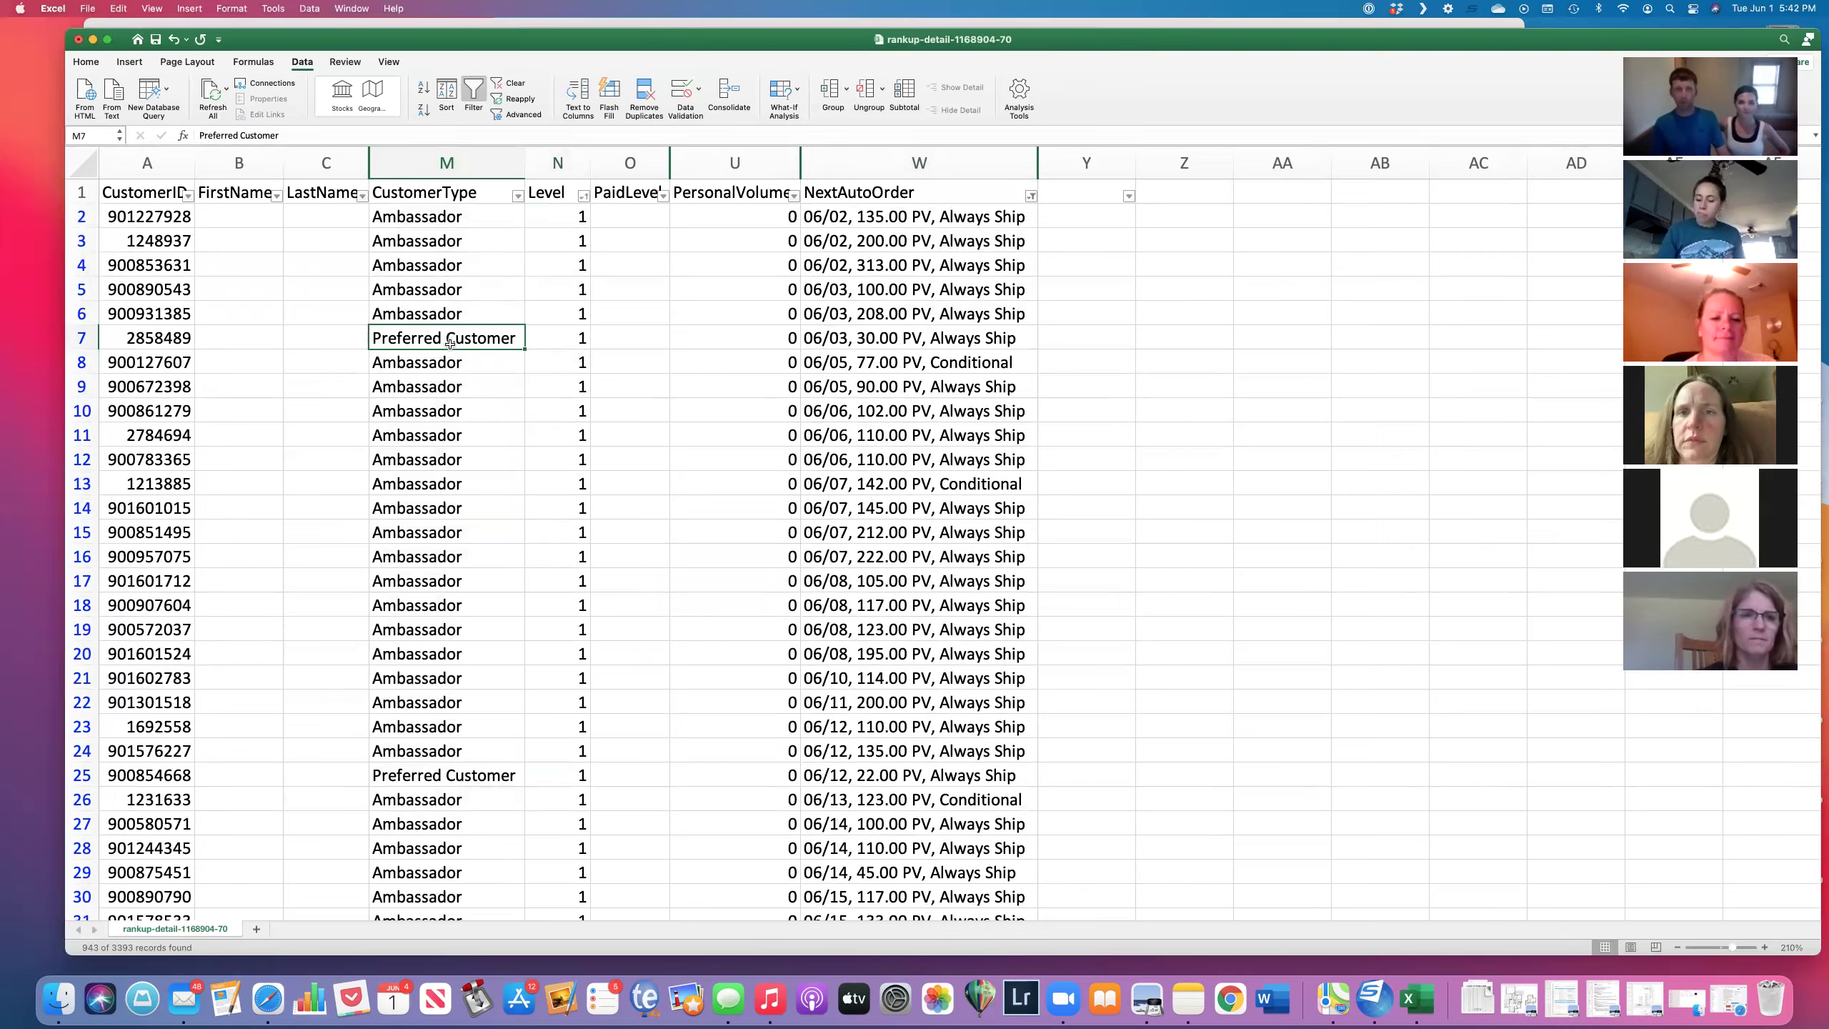
# Step: Filter the CustomerType column to exclude Preferred Customer, keeping only Ambassador rows
pyautogui.click(520, 192)
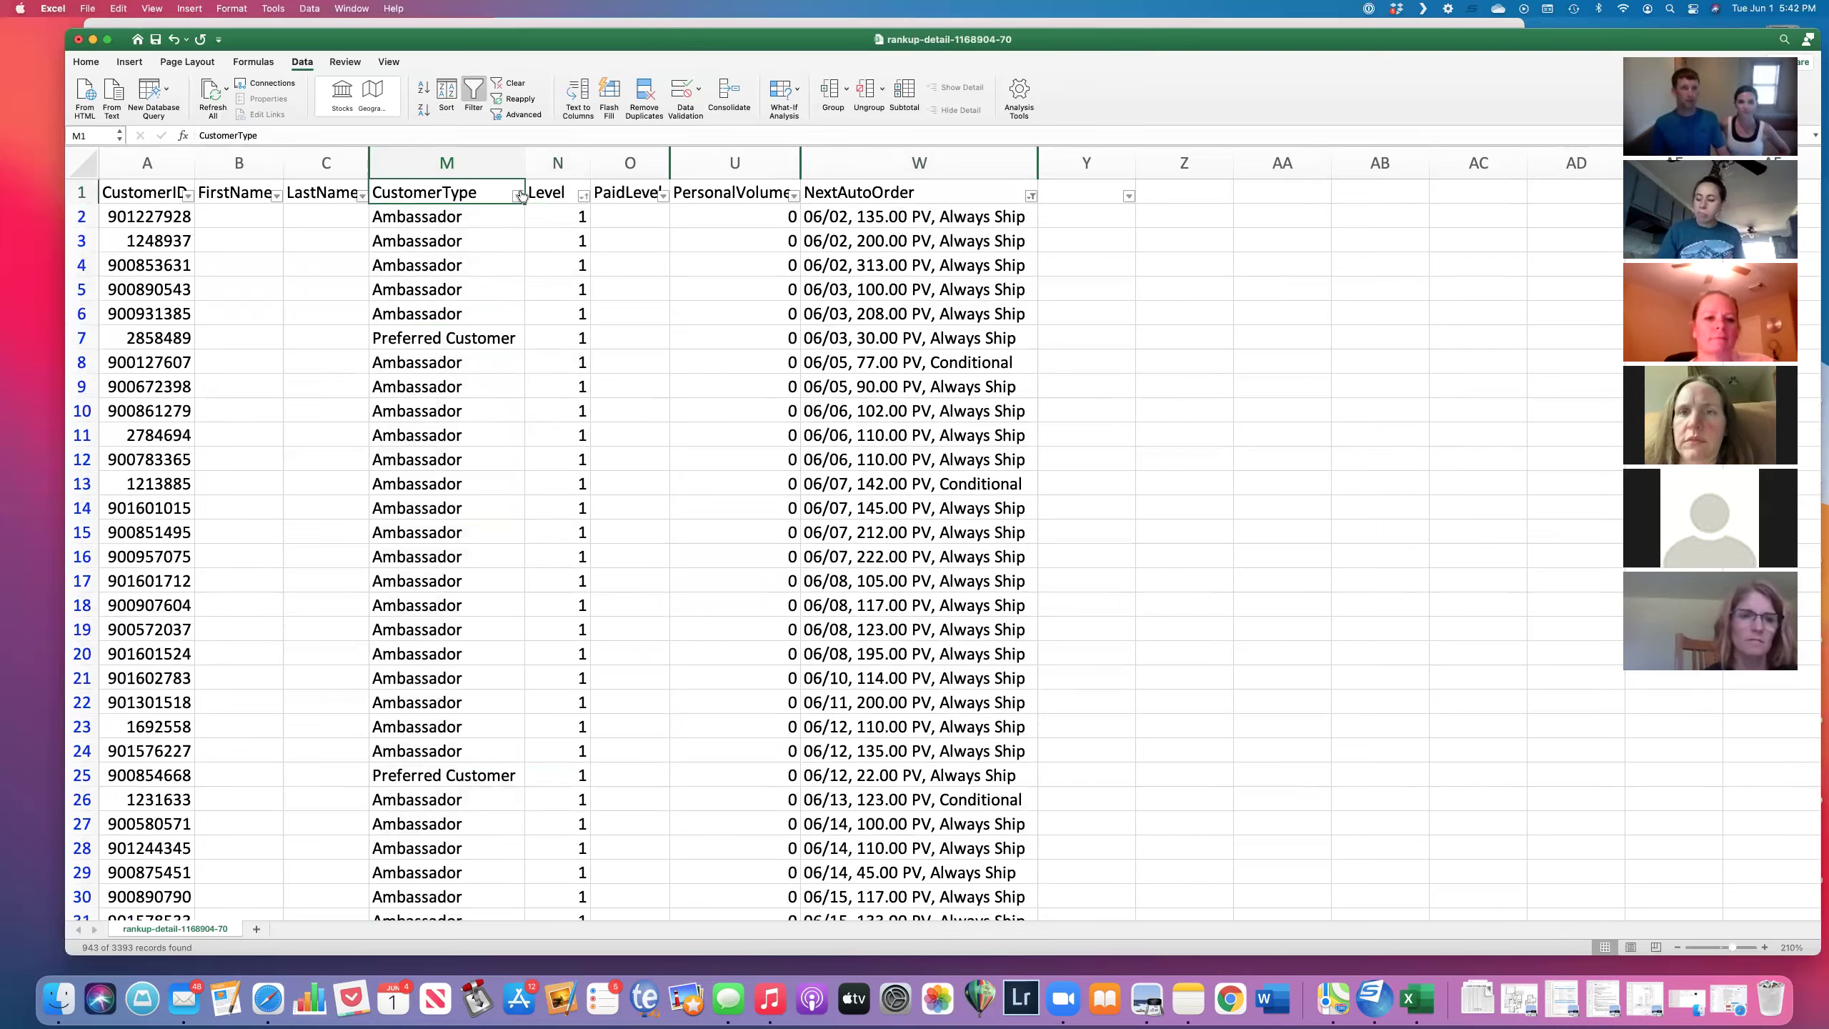
pyautogui.click(518, 195)
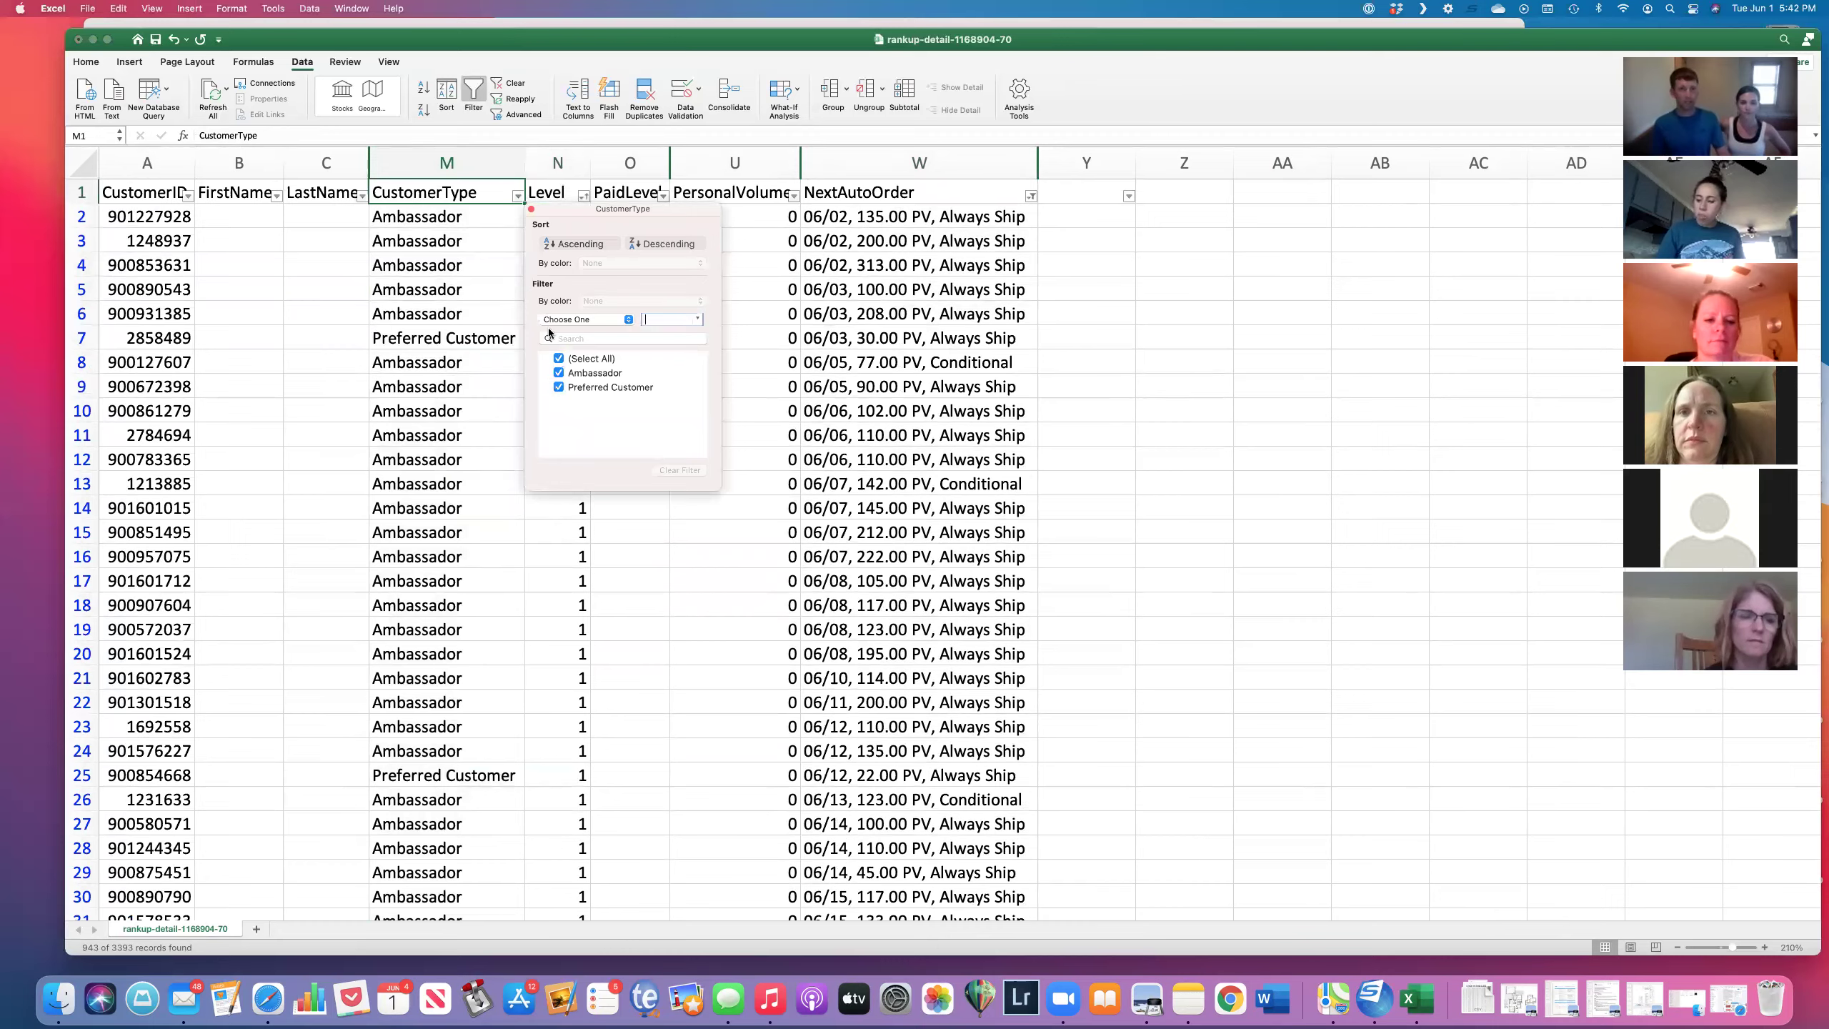
pyautogui.click(559, 387)
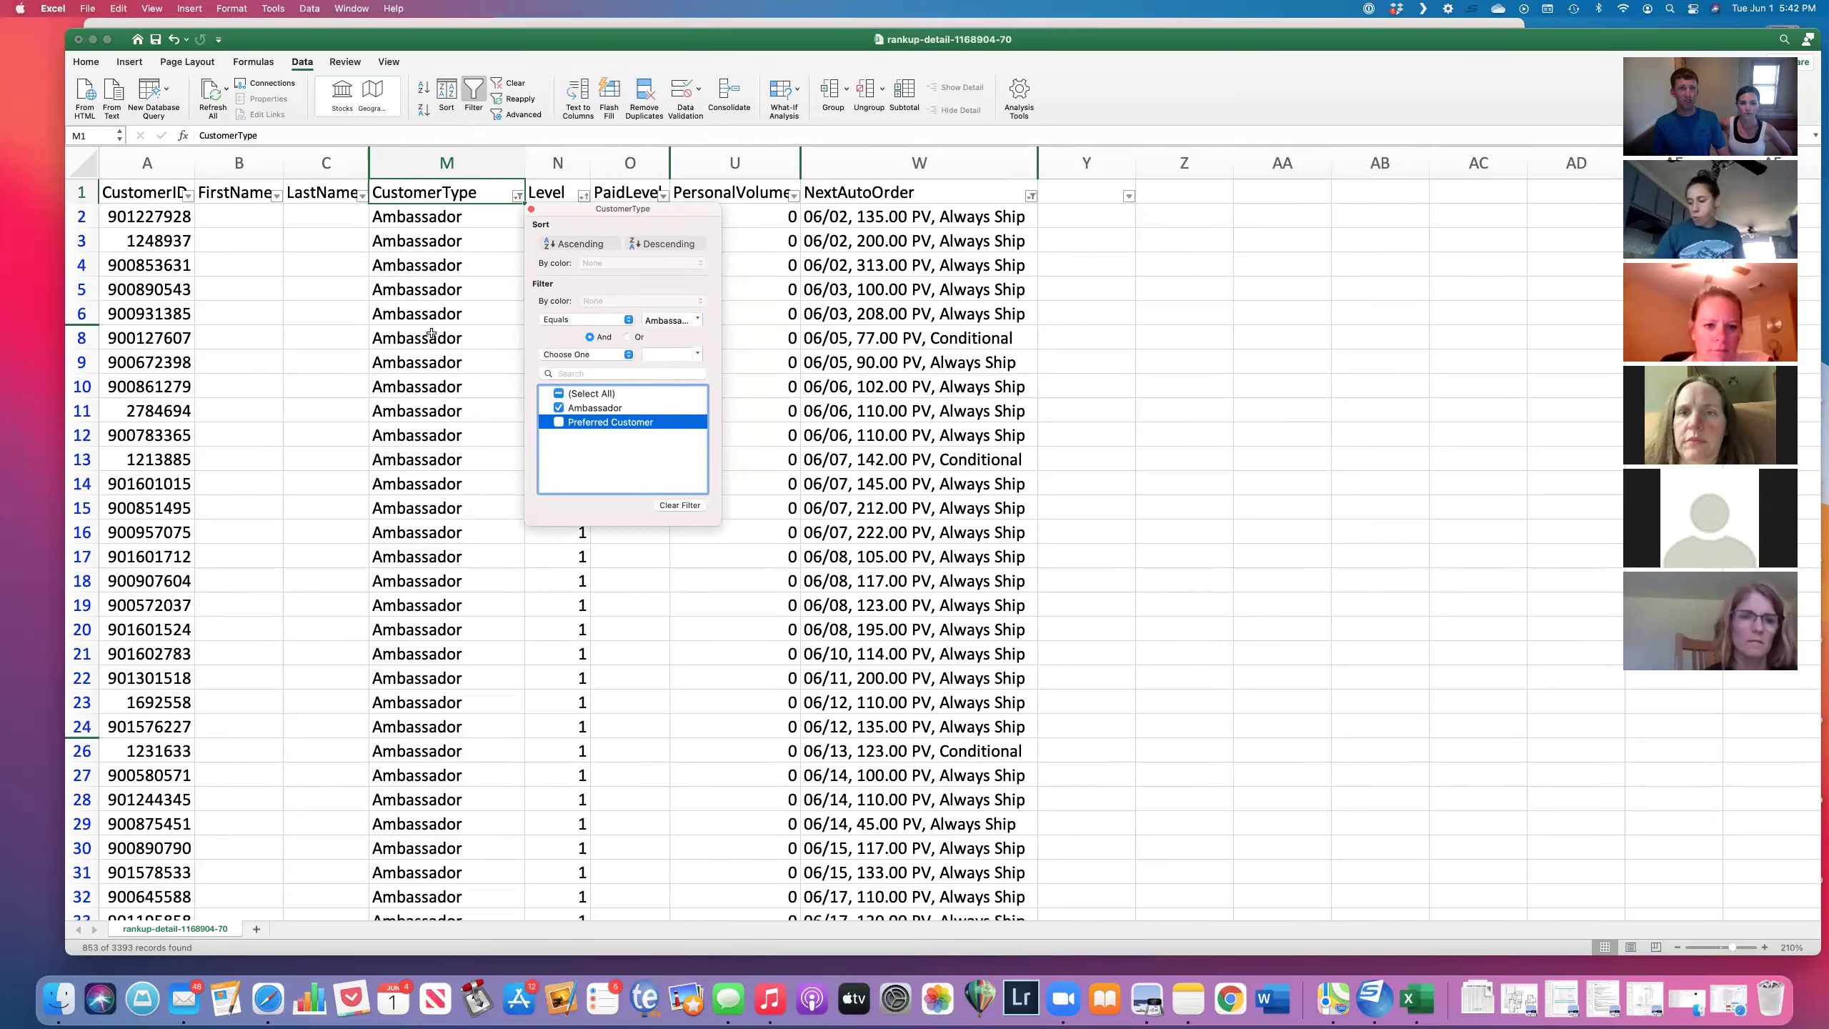
pyautogui.click(465, 237)
# Step: Review the filtered Ambassador rows by highlighting CustomerType entries and checking the NextAutoOrder and CustomerID columns
pyautogui.moveTo(467, 220); pyautogui.dragTo(506, 826)
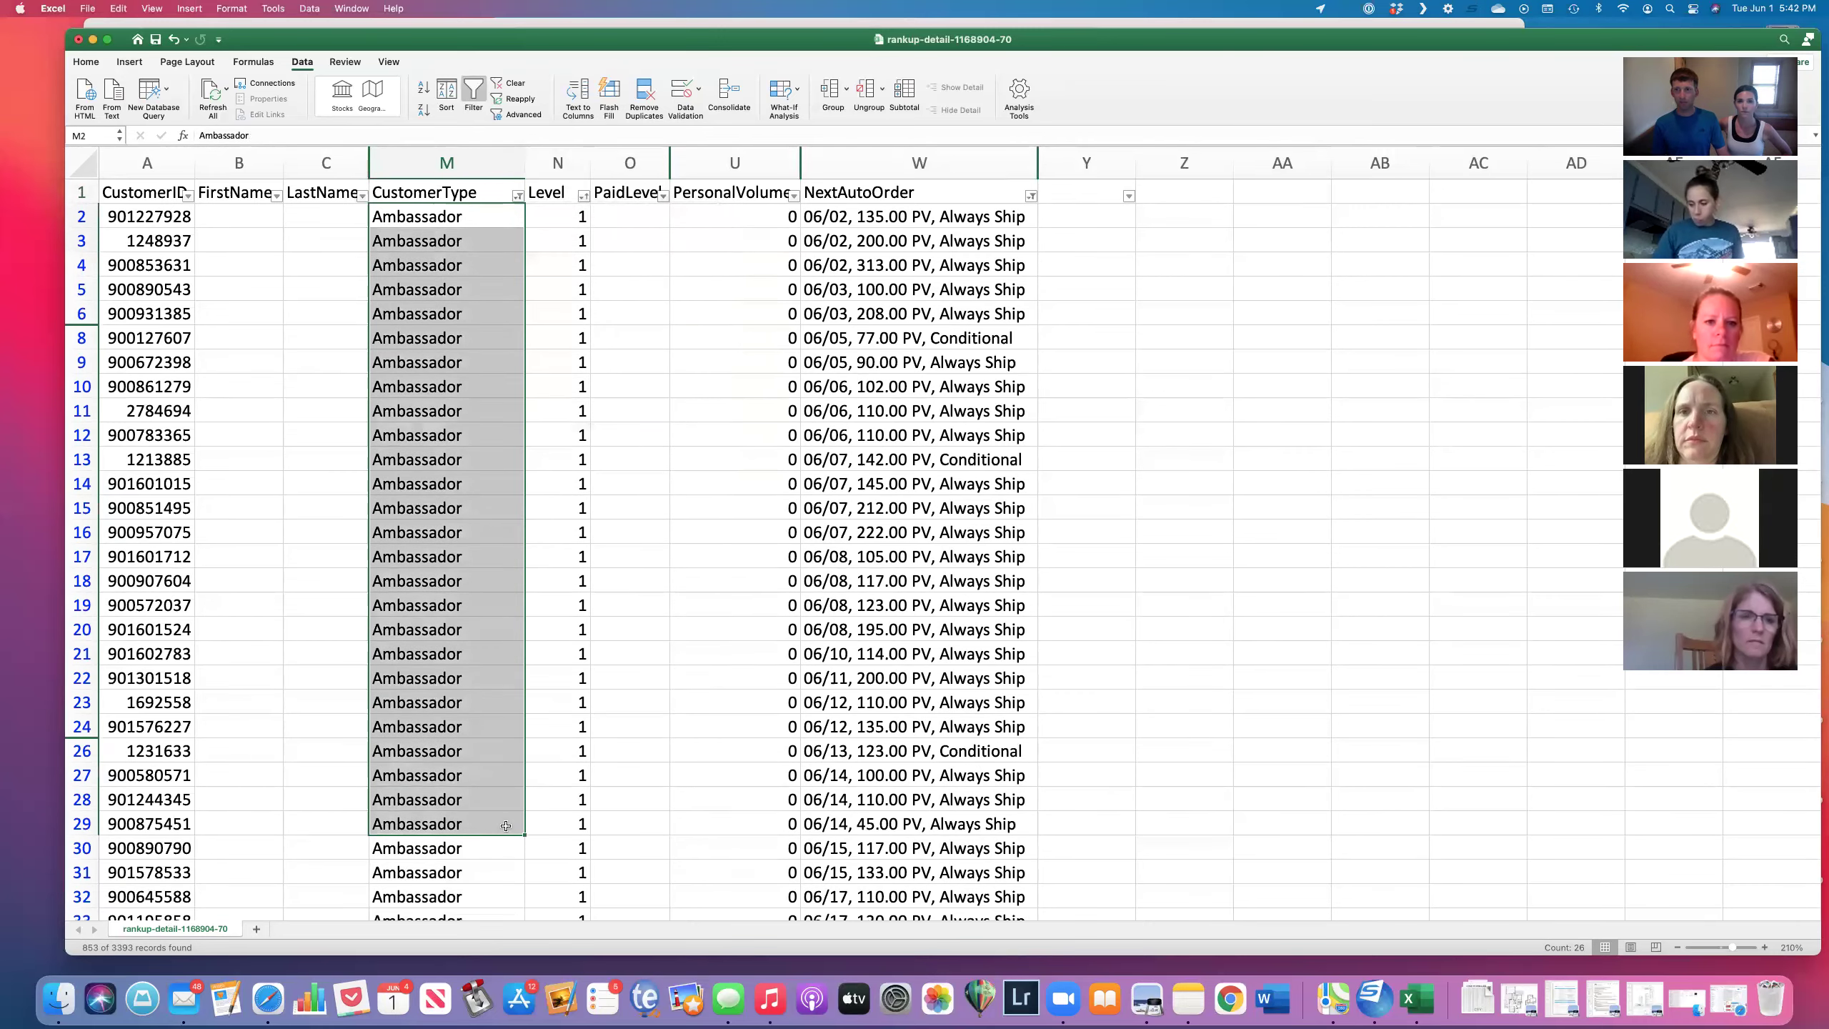
pyautogui.click(831, 492)
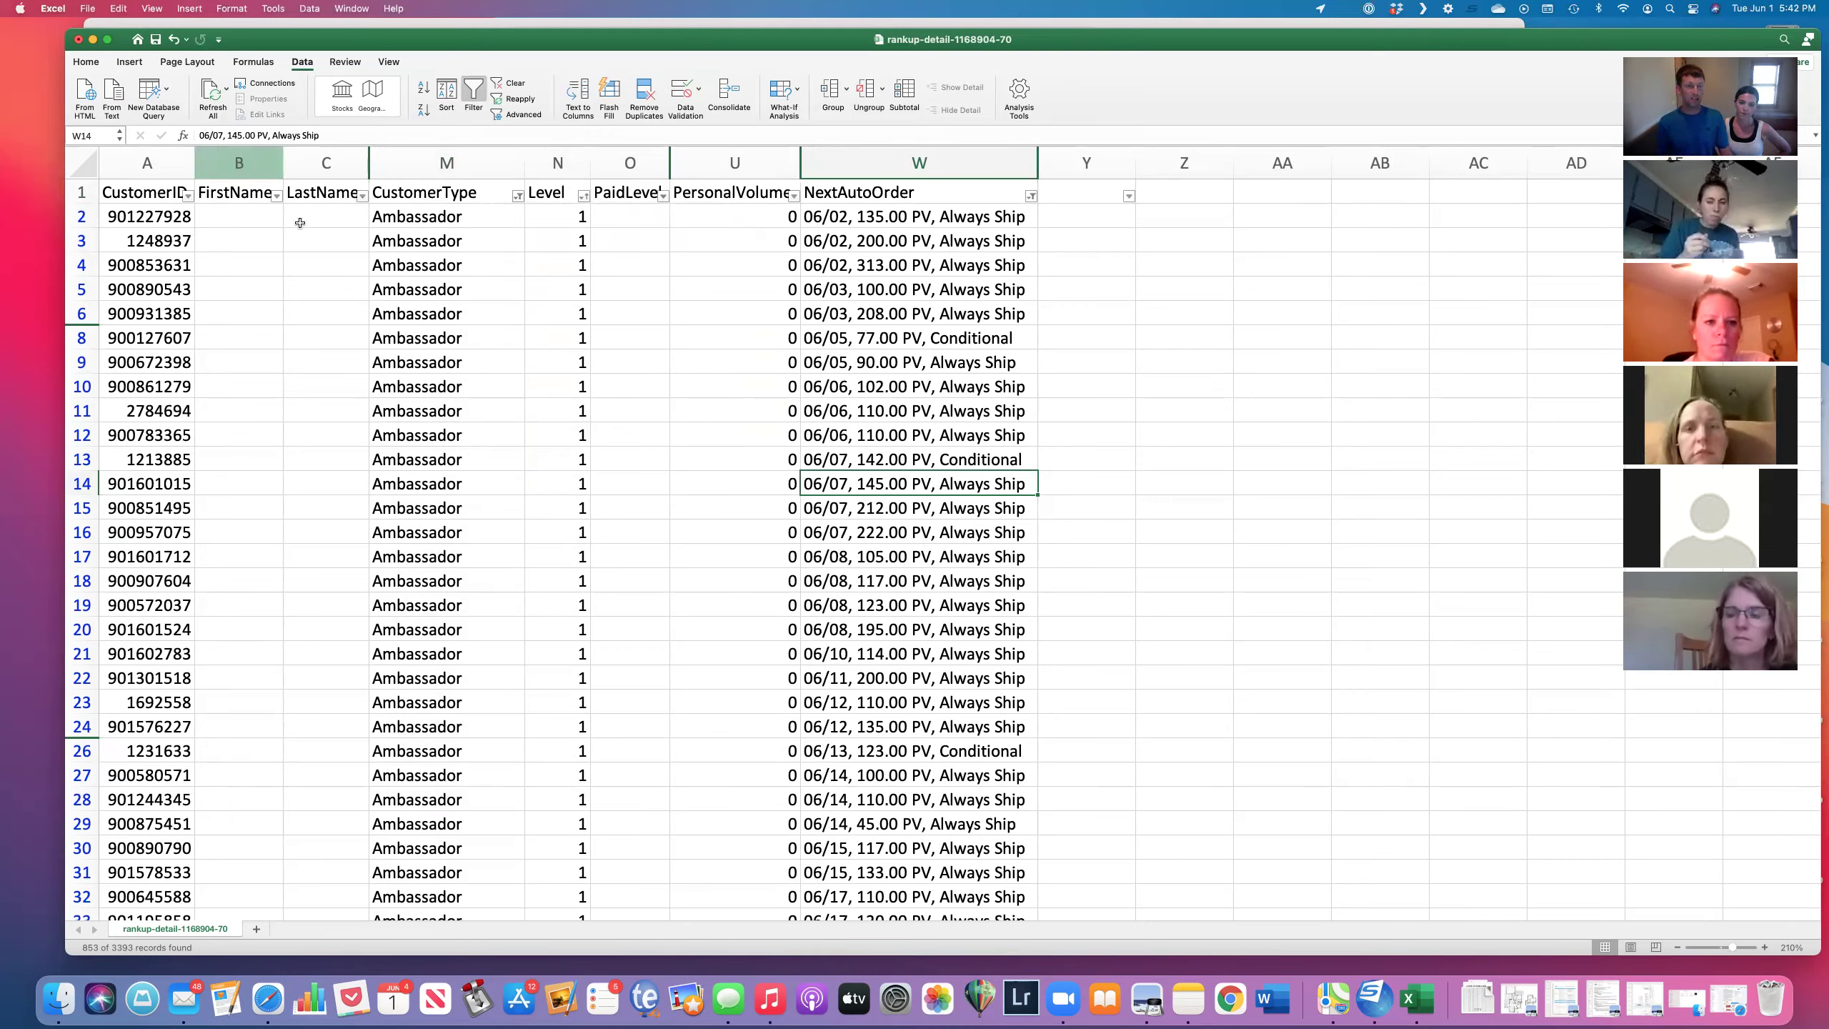
pyautogui.click(475, 192)
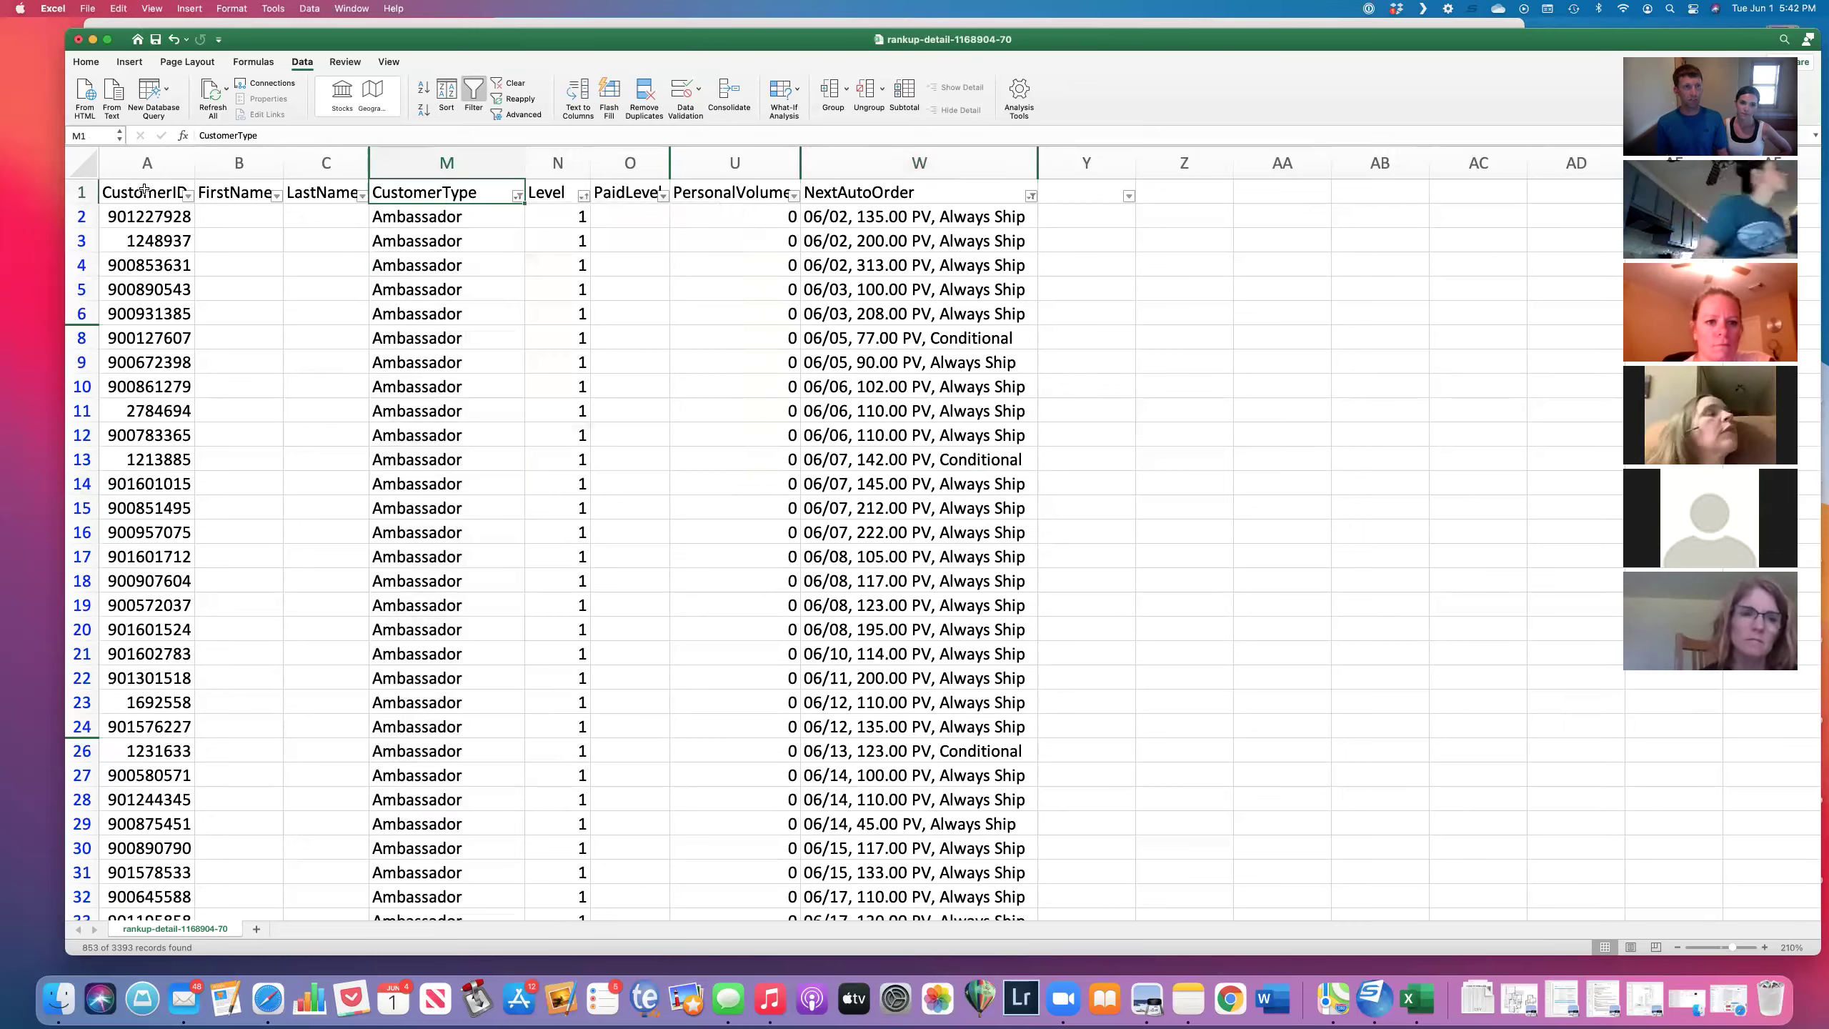
pyautogui.click(139, 193)
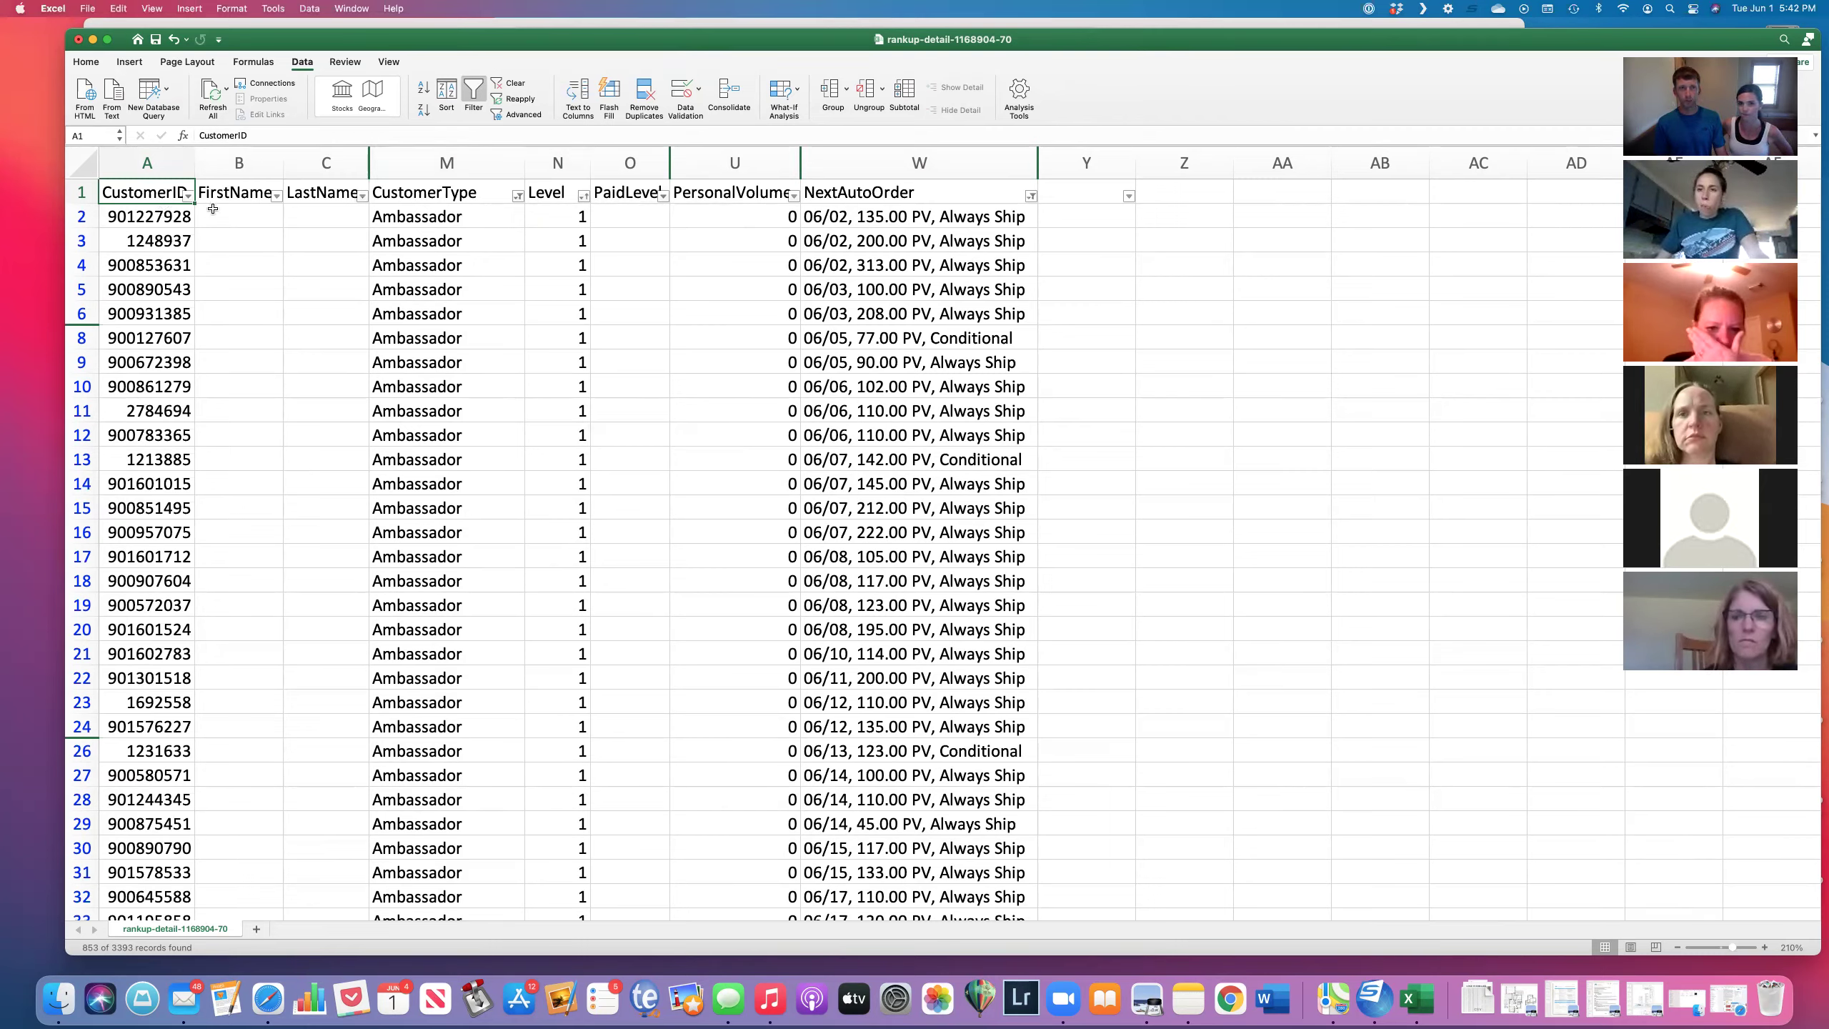
# Step: Set the print scaling to fit 10 pages tall and leave the print settings without printing
pyautogui.click(87, 8)
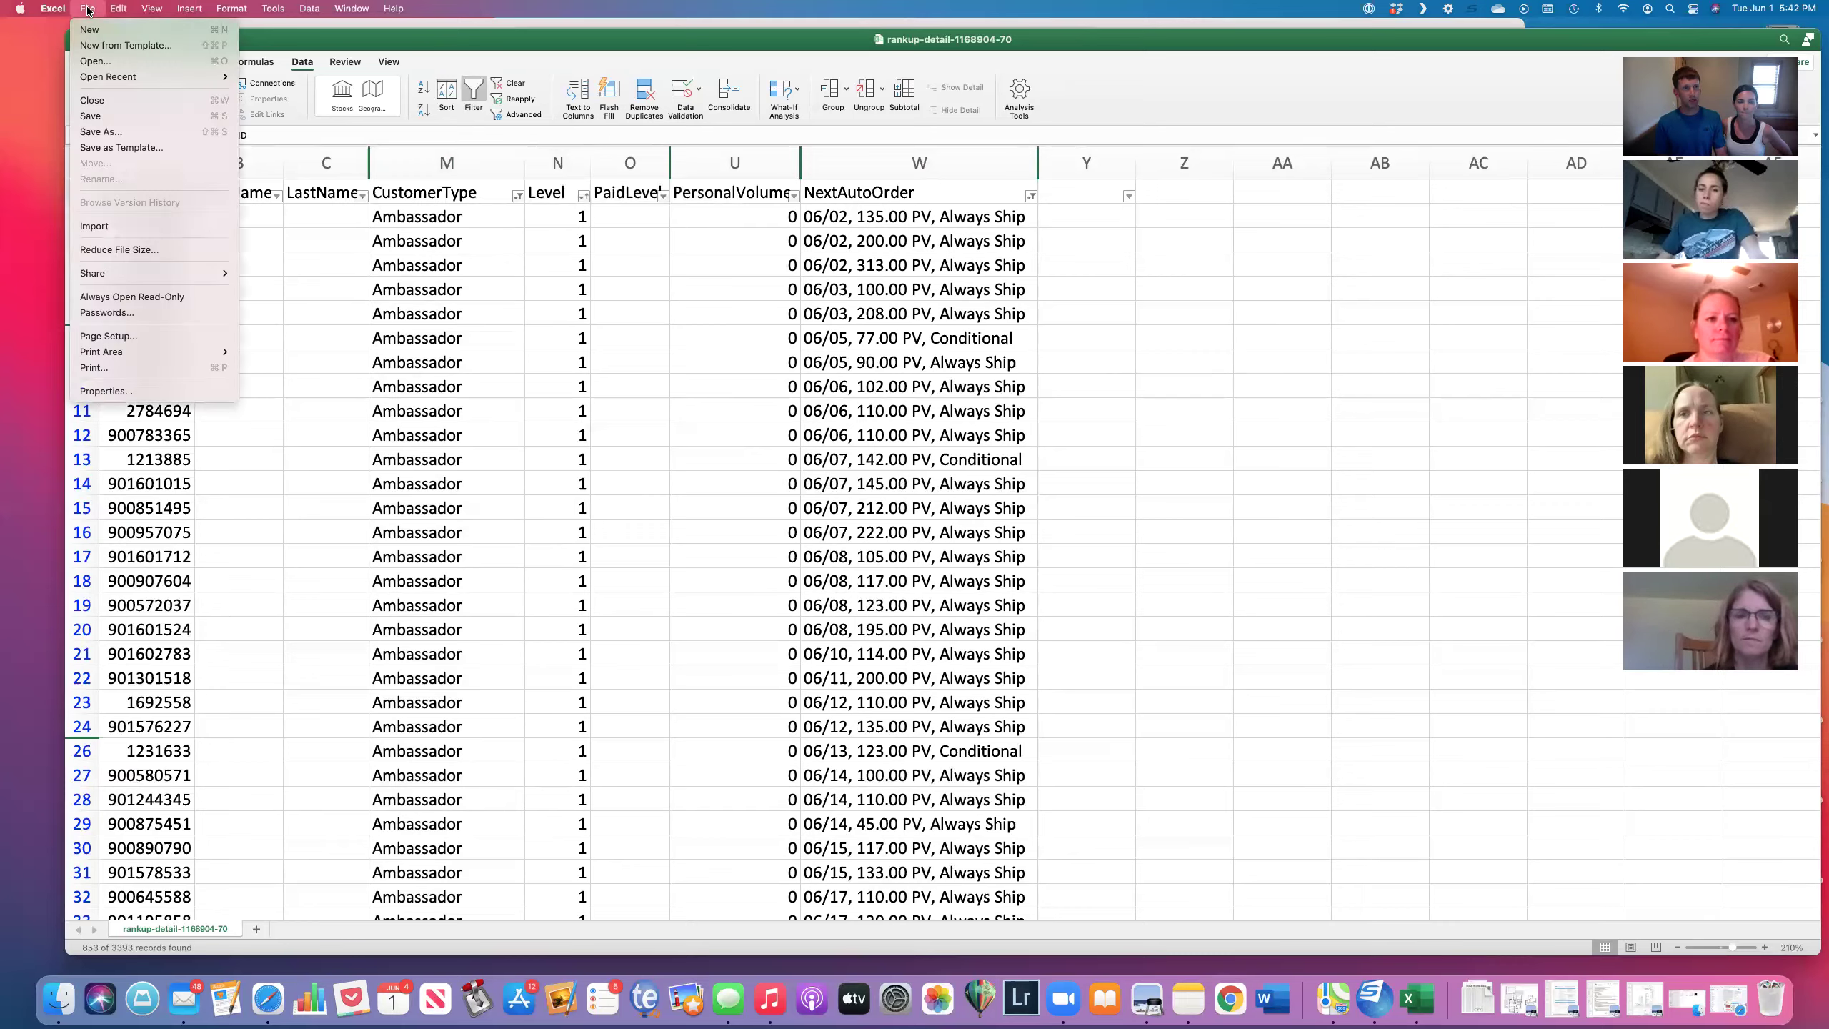
pyautogui.click(132, 369)
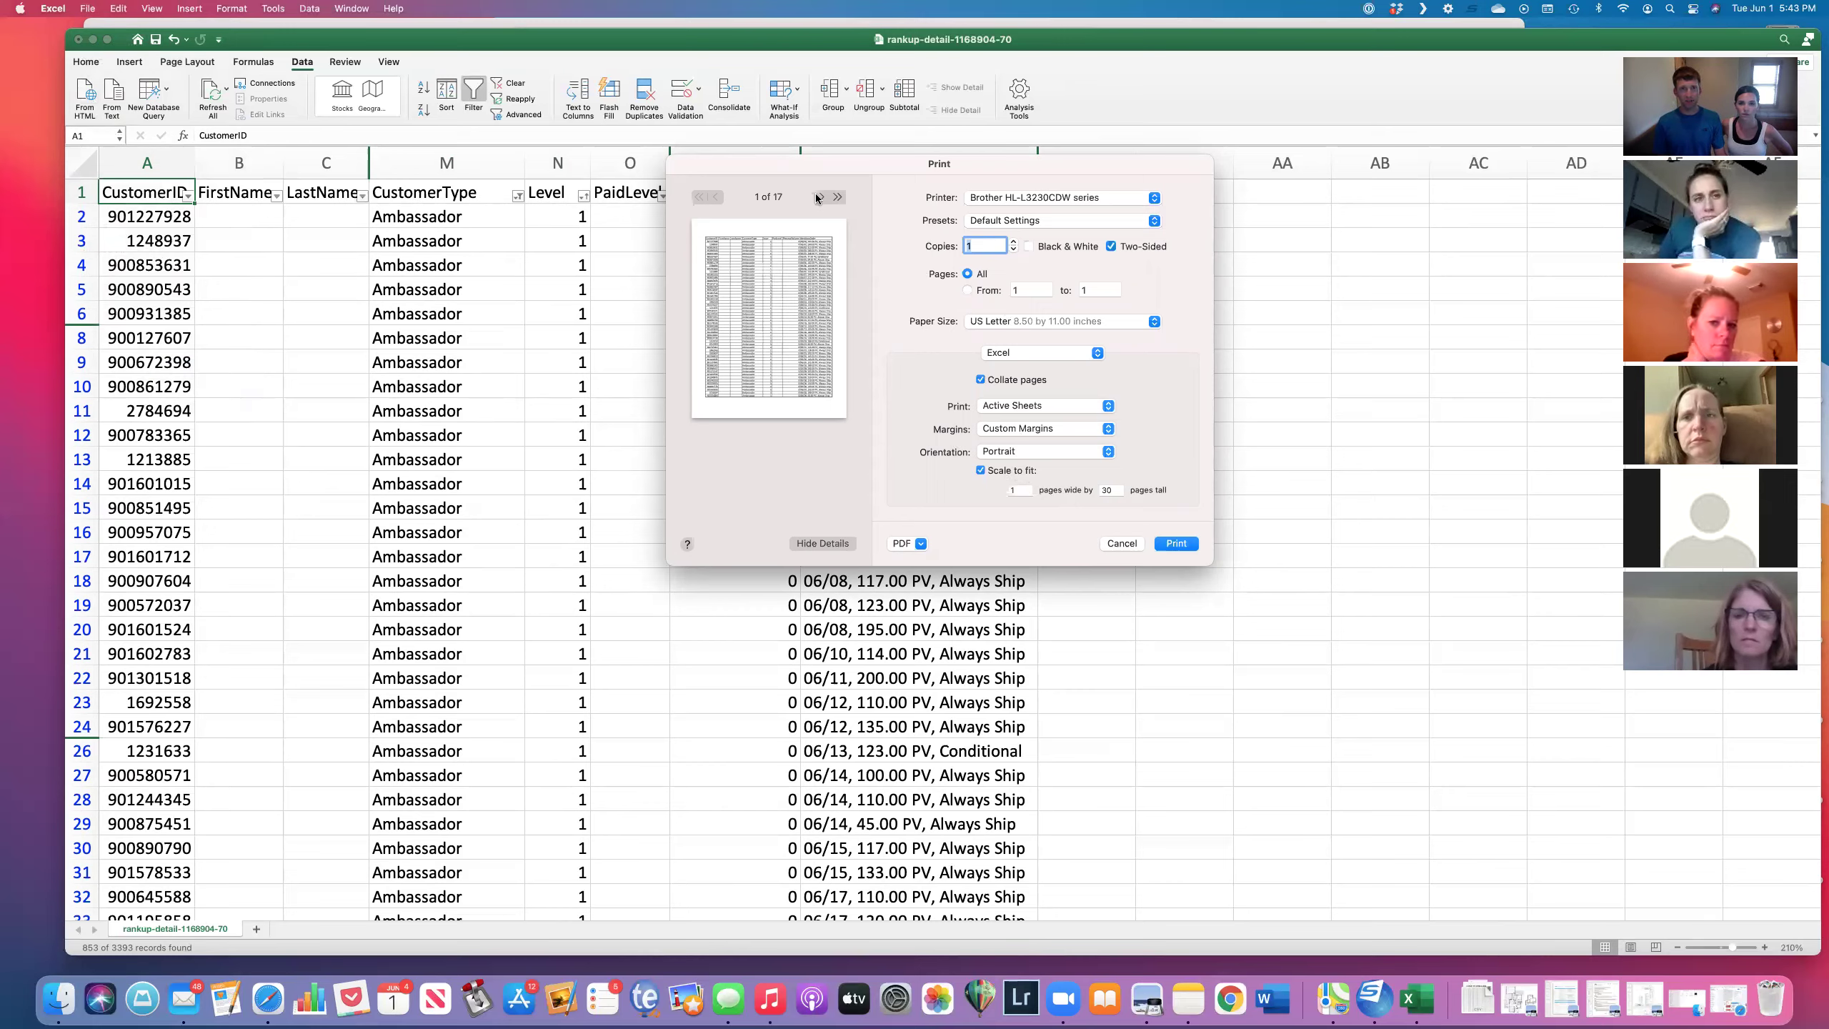
pyautogui.doubleClick(1110, 490)
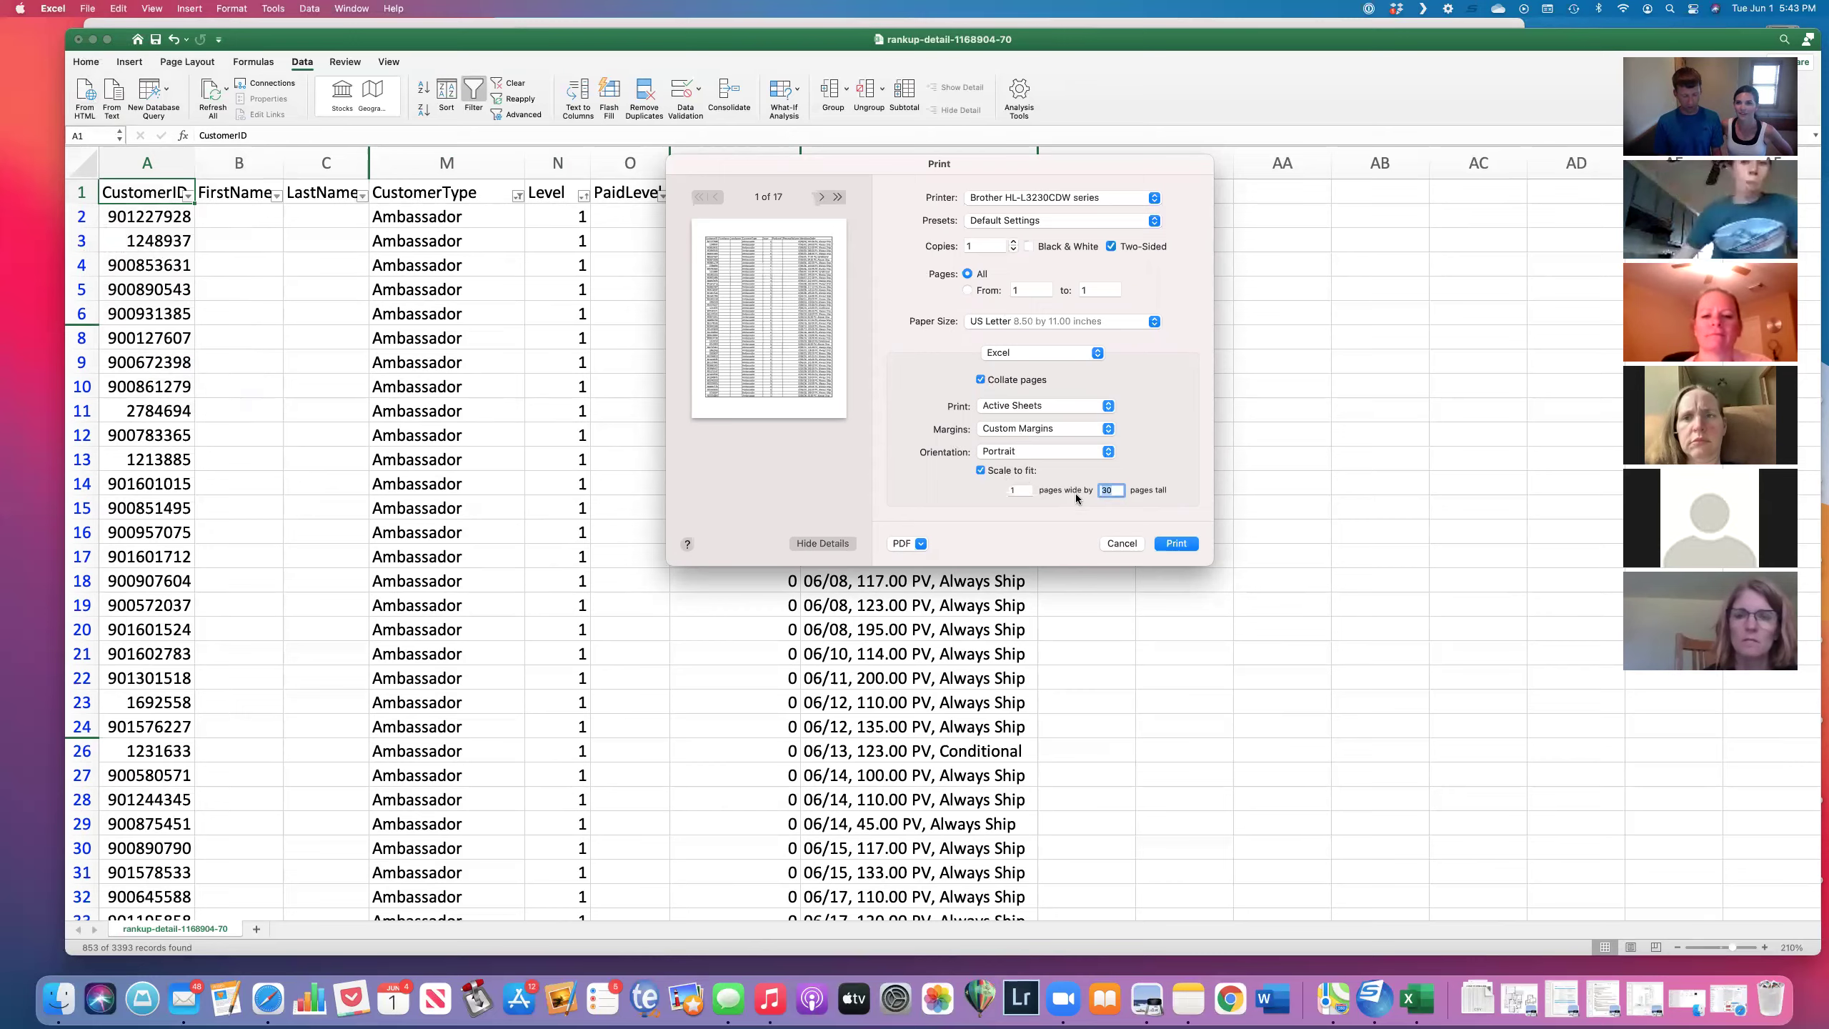
pyautogui.write('10')
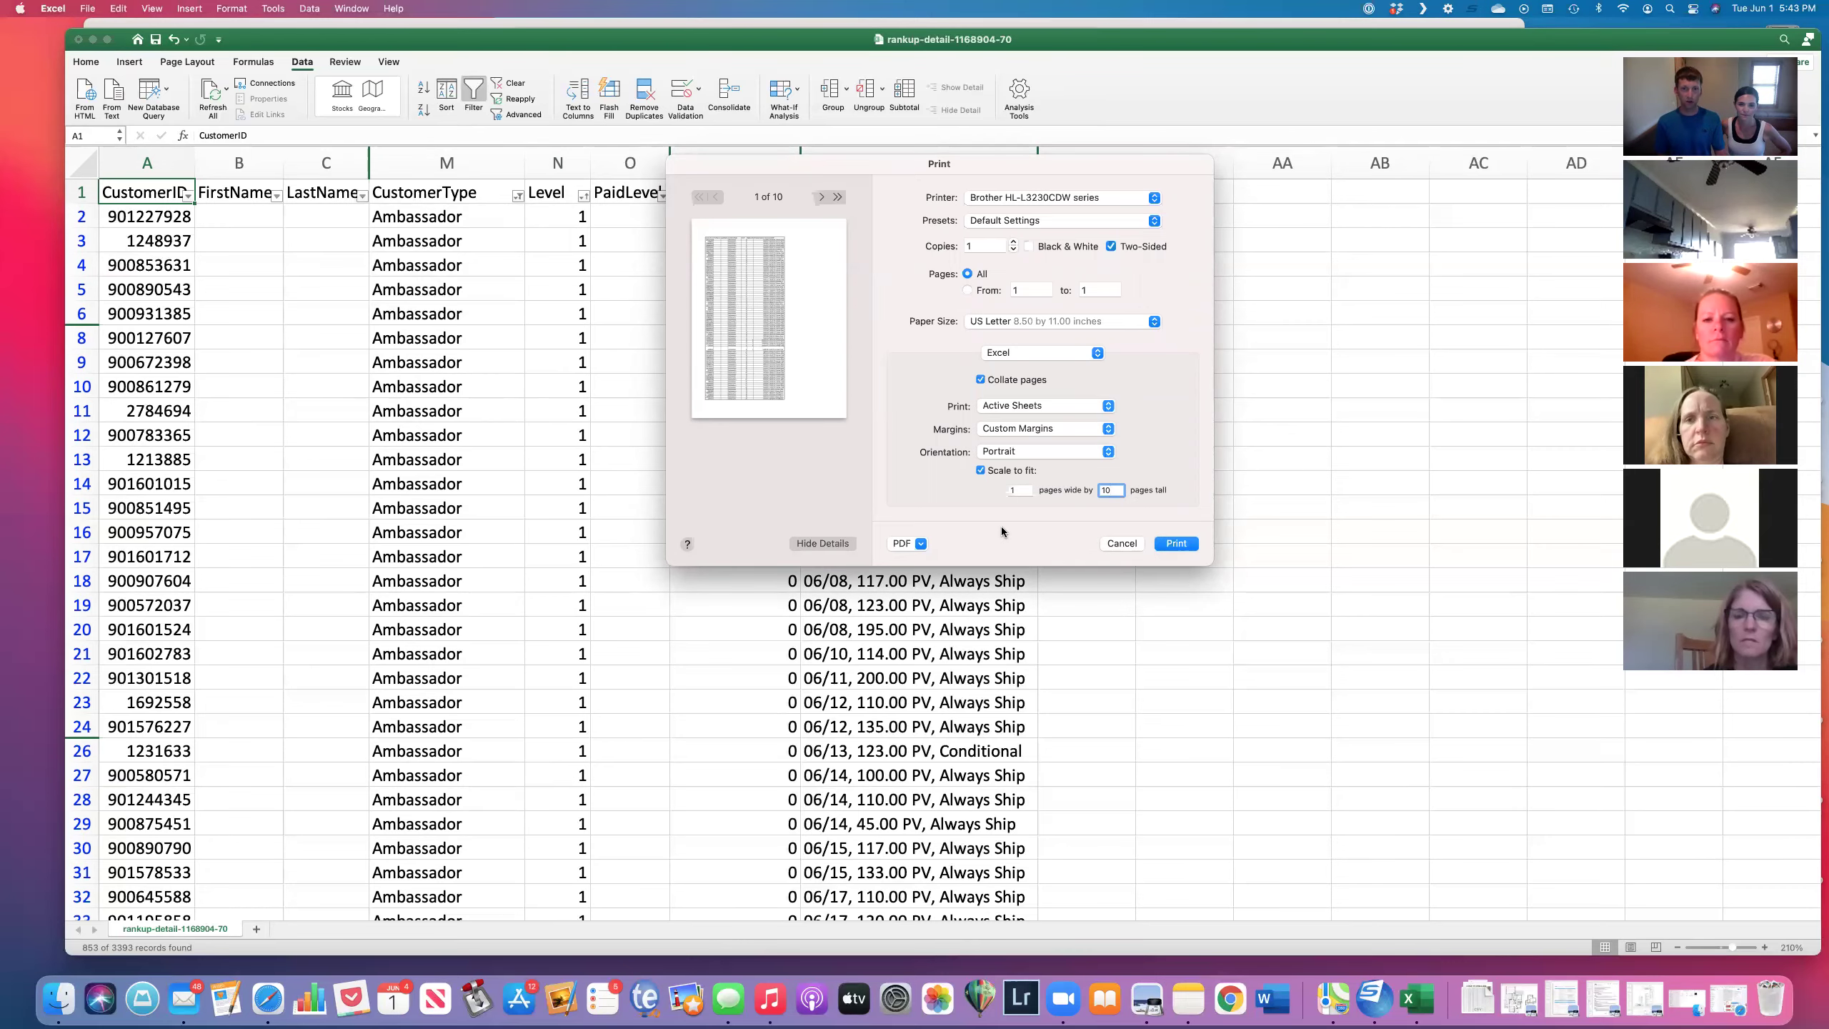
pyautogui.click(1121, 543)
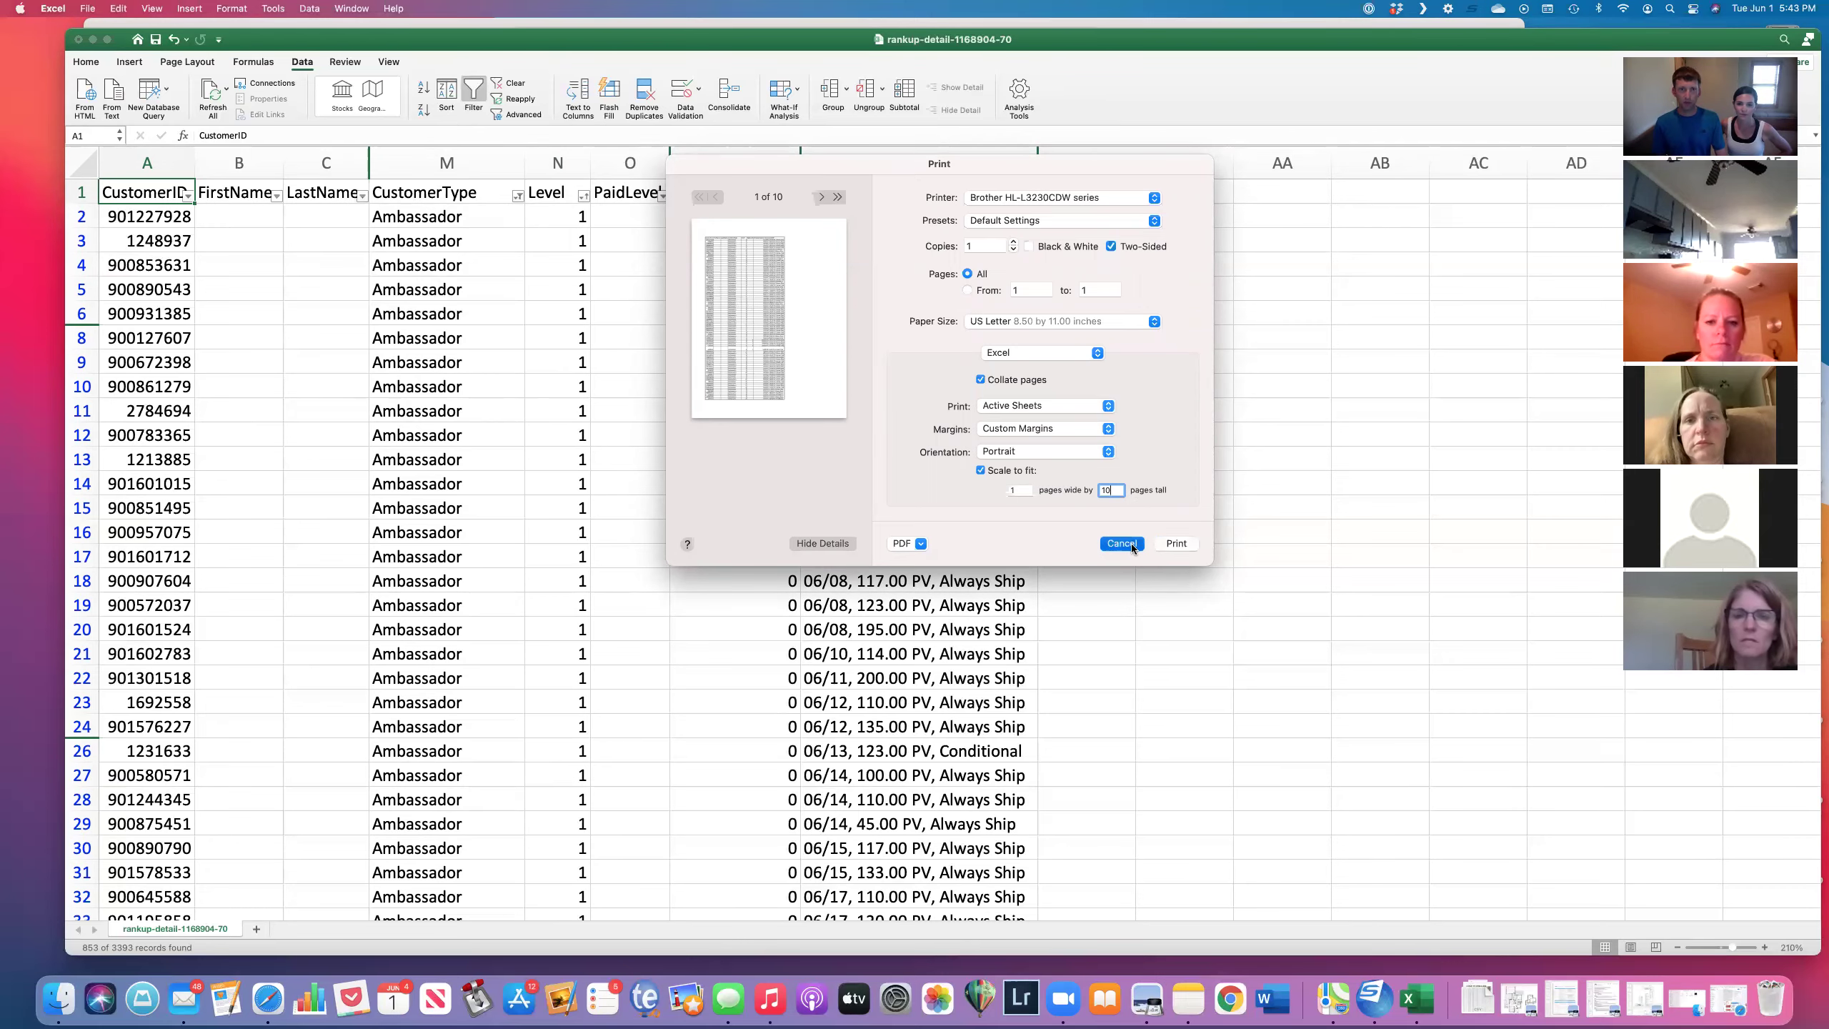
# Step: View the sheet's gridline print options and highlight rows 4 and 5 to trace entries across the columns
pyautogui.click(639, 260)
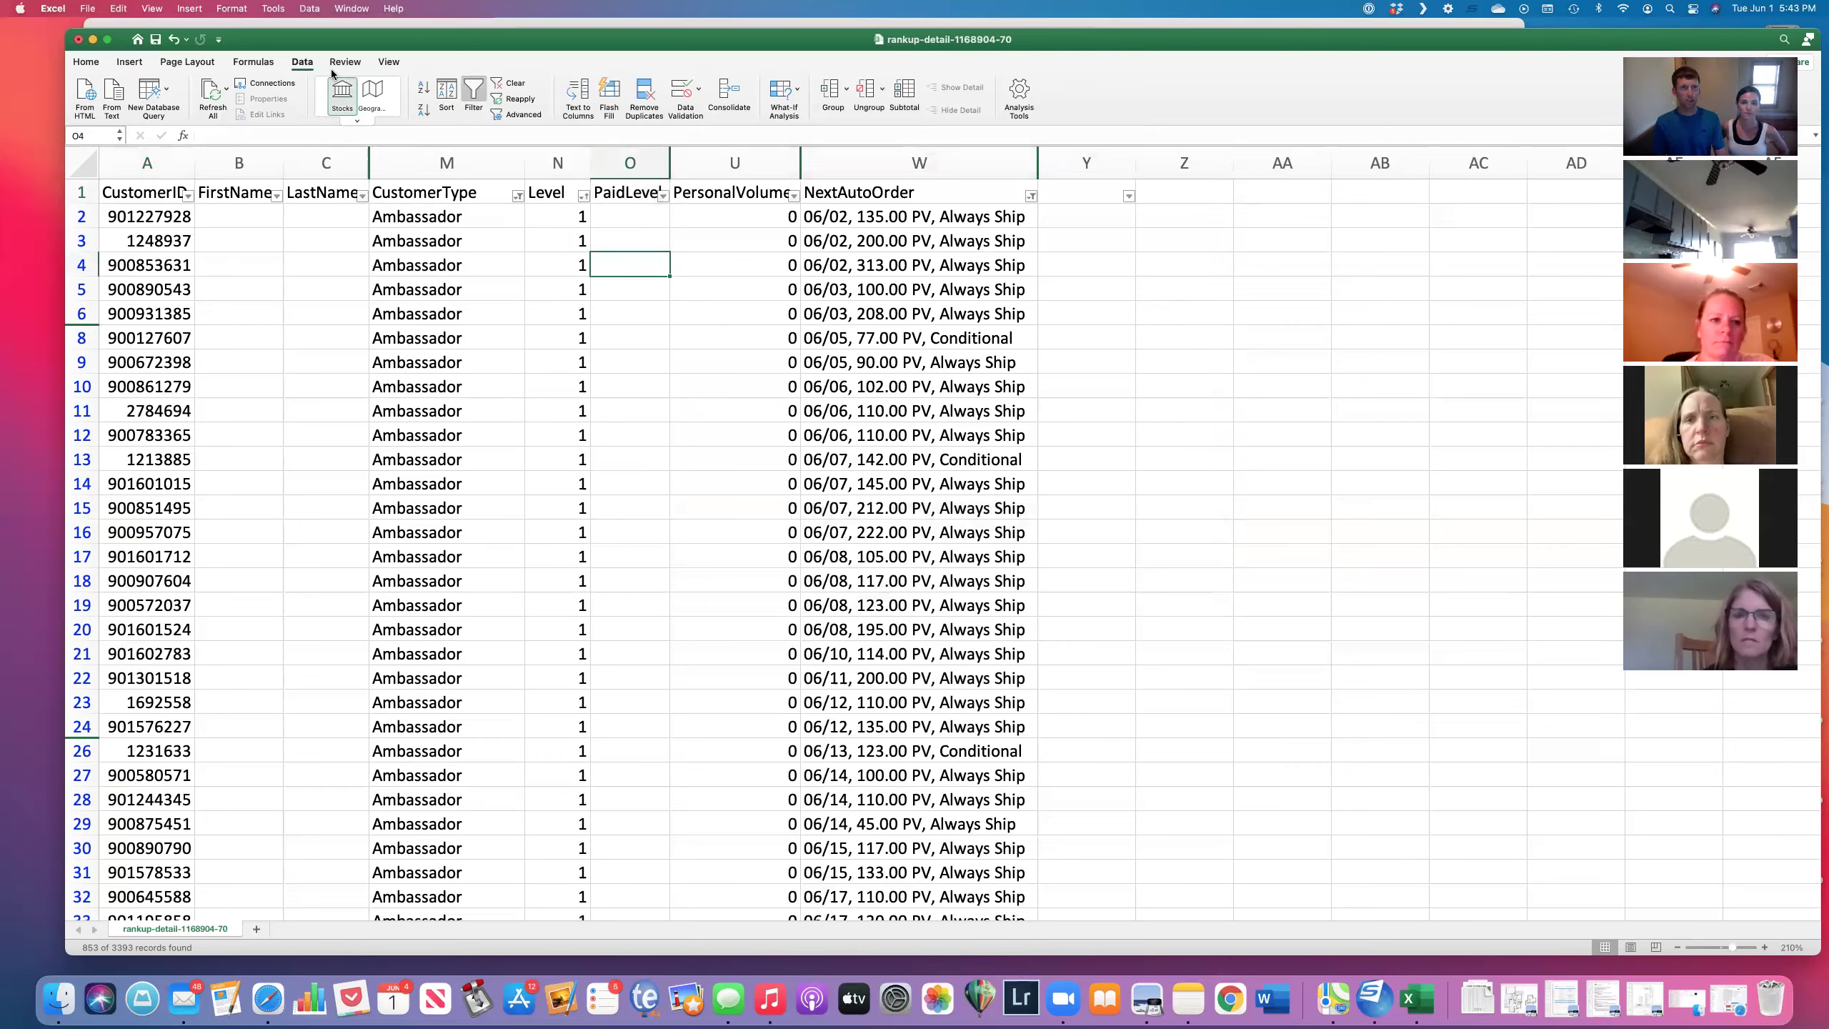
pyautogui.click(188, 64)
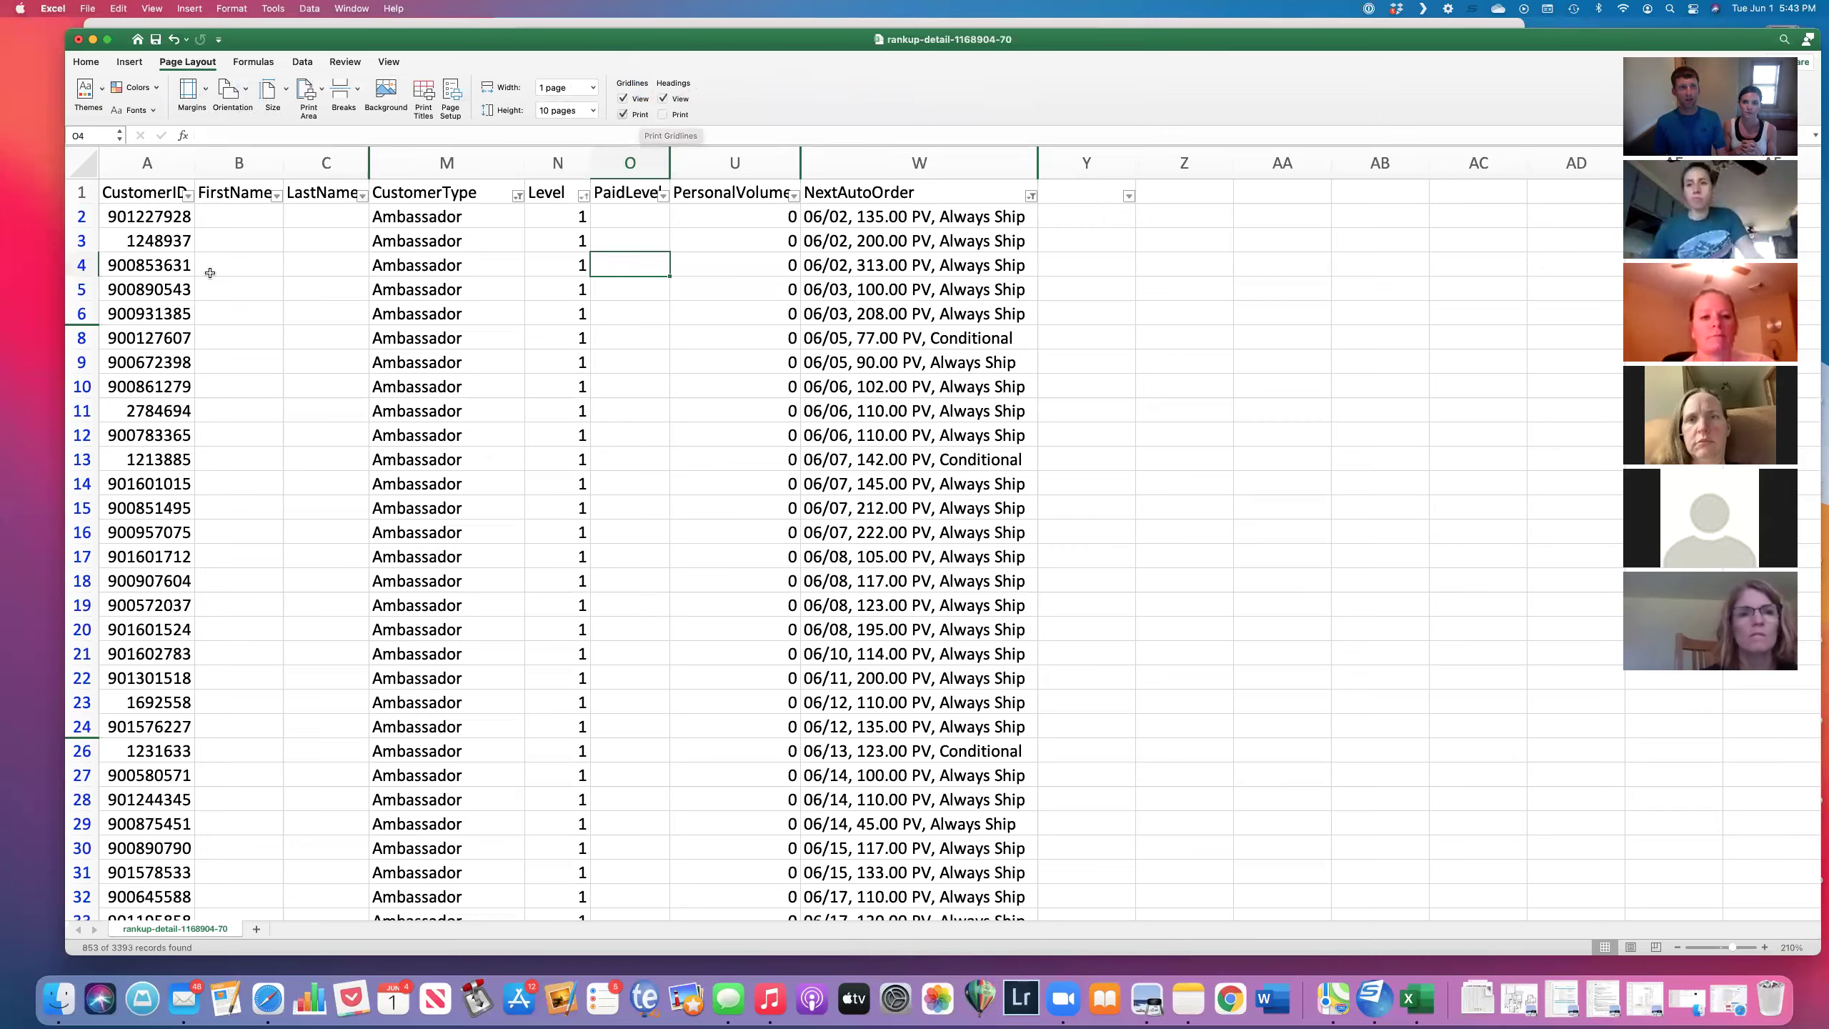
pyautogui.moveTo(171, 265); pyautogui.dragTo(1008, 265)
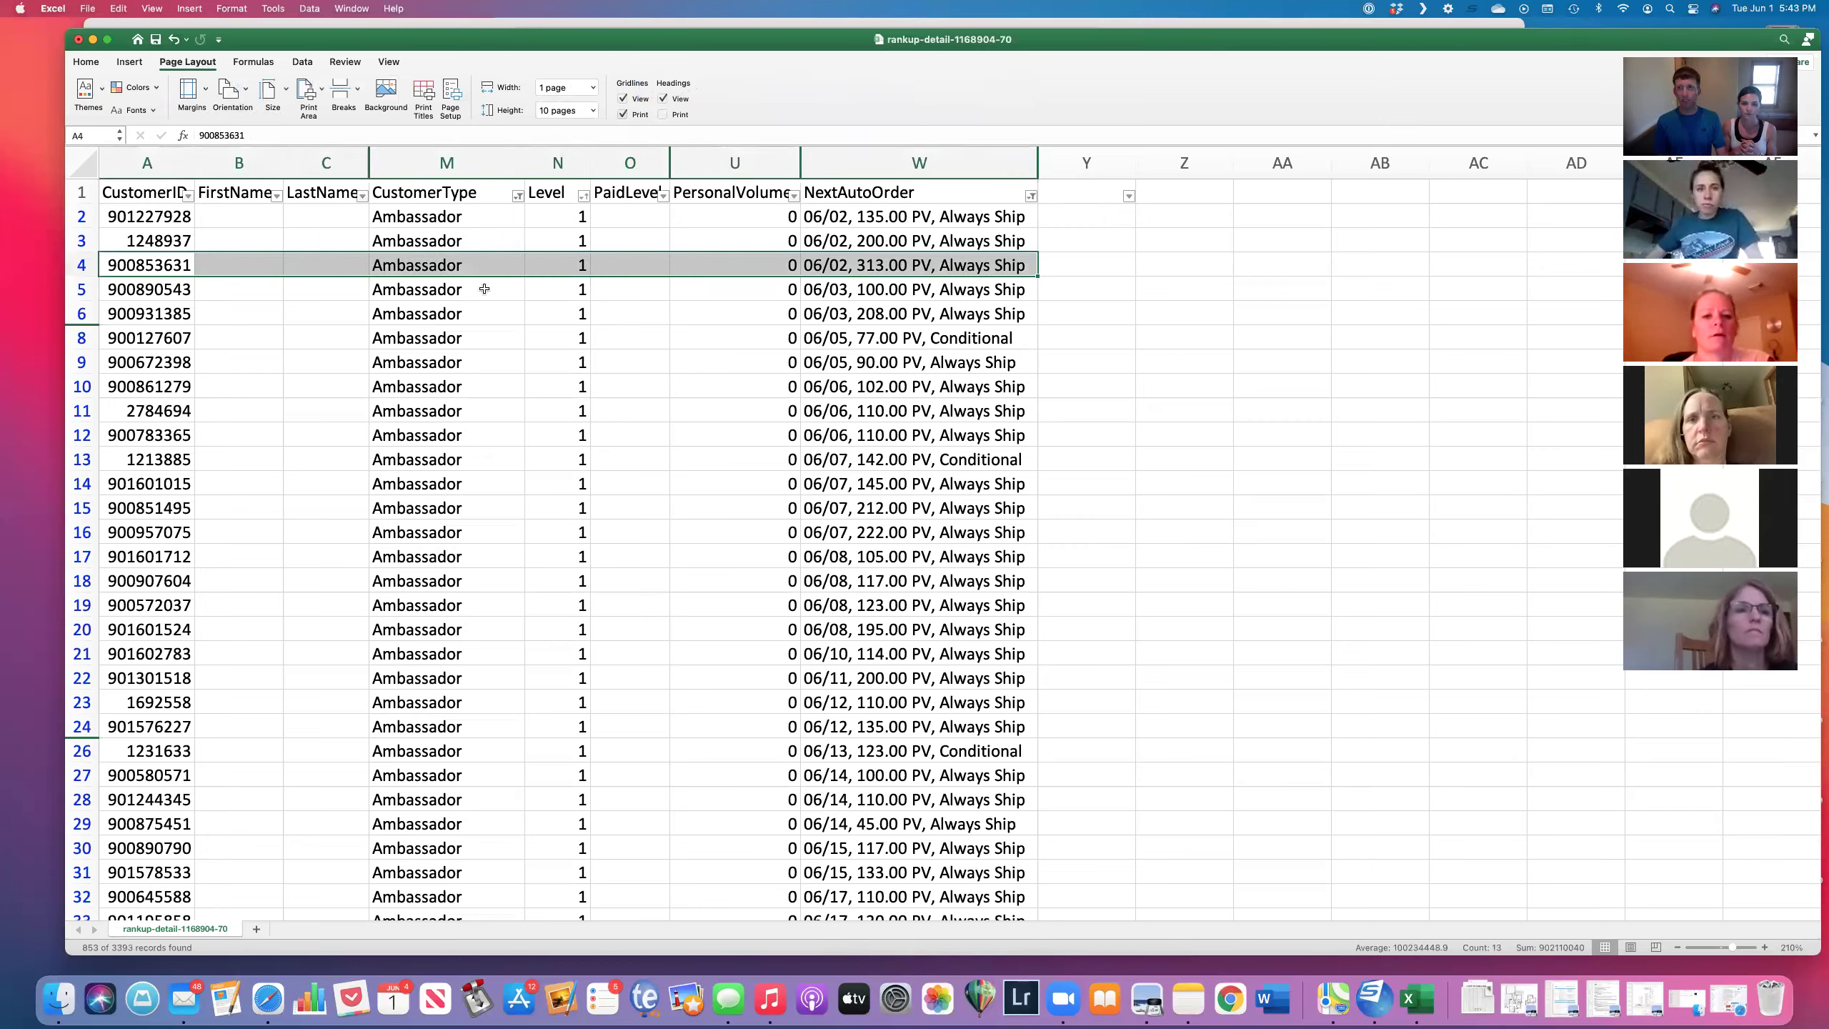
pyautogui.moveTo(166, 288); pyautogui.dragTo(364, 288)
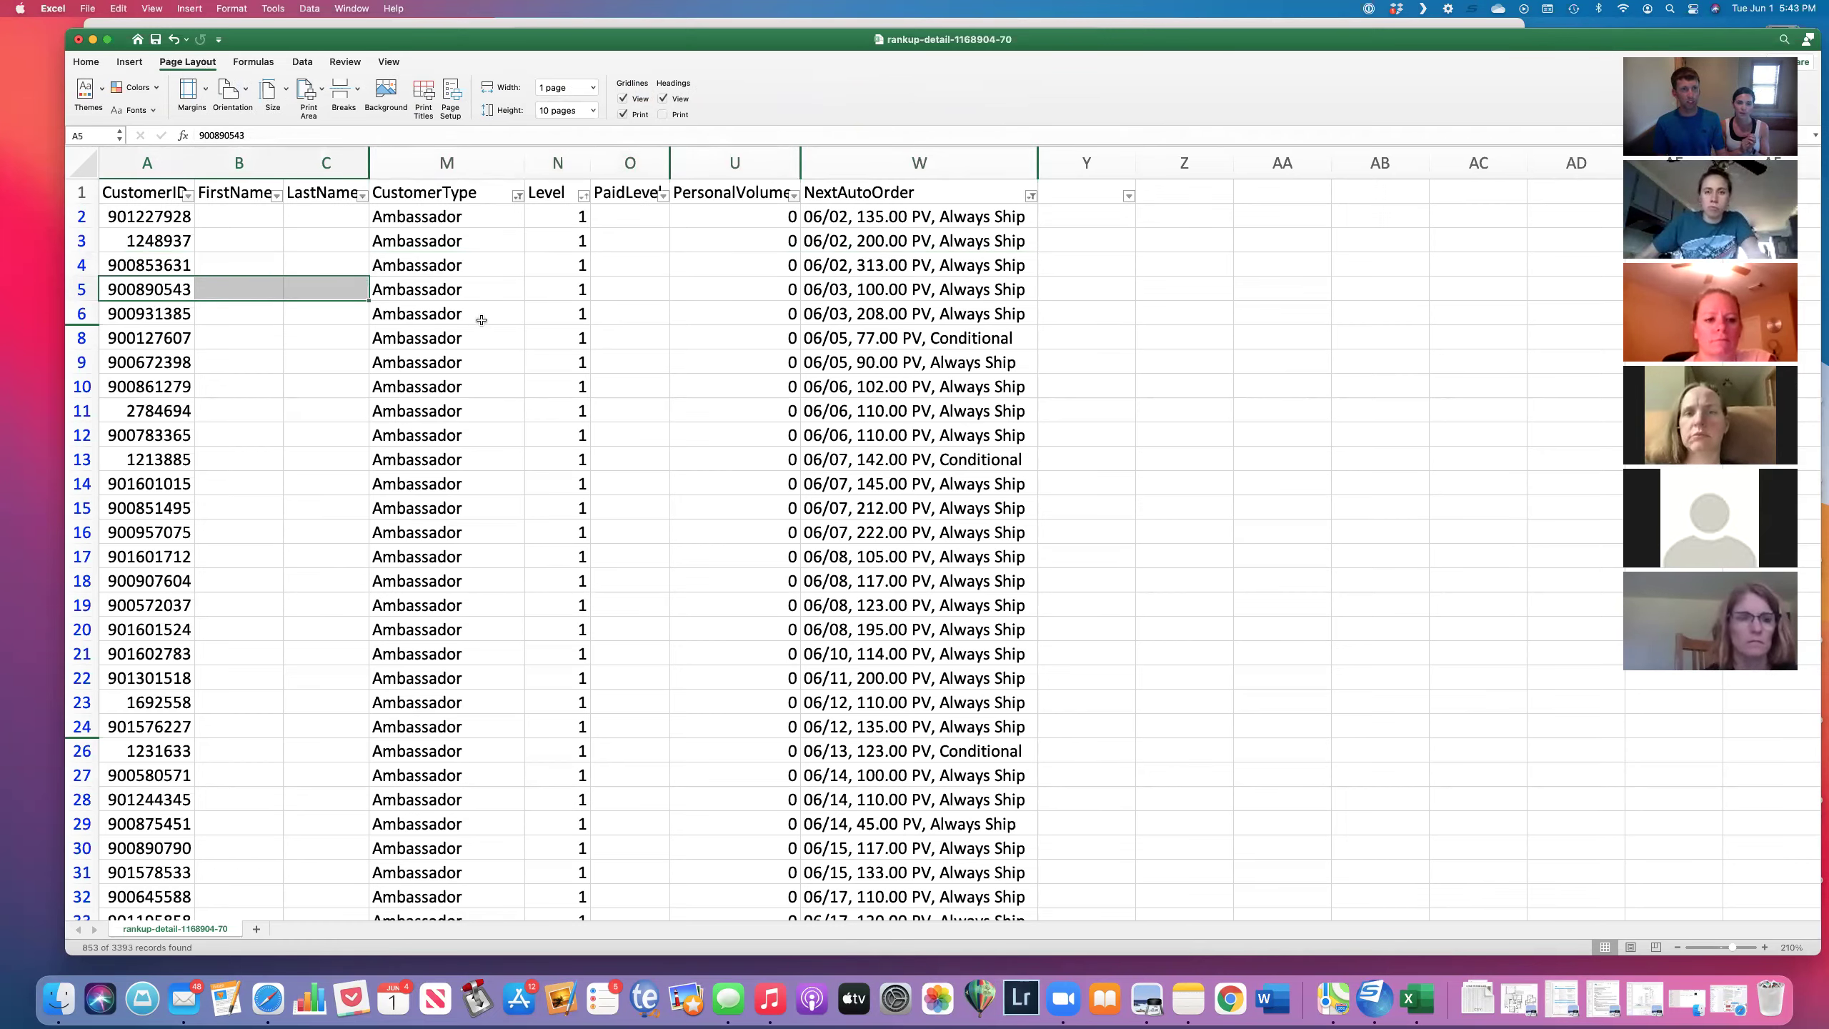
pyautogui.click(508, 308)
# Step: Change the CustomerType filter to exclude Ambassador and show only Preferred Customer rows
pyautogui.click(524, 201)
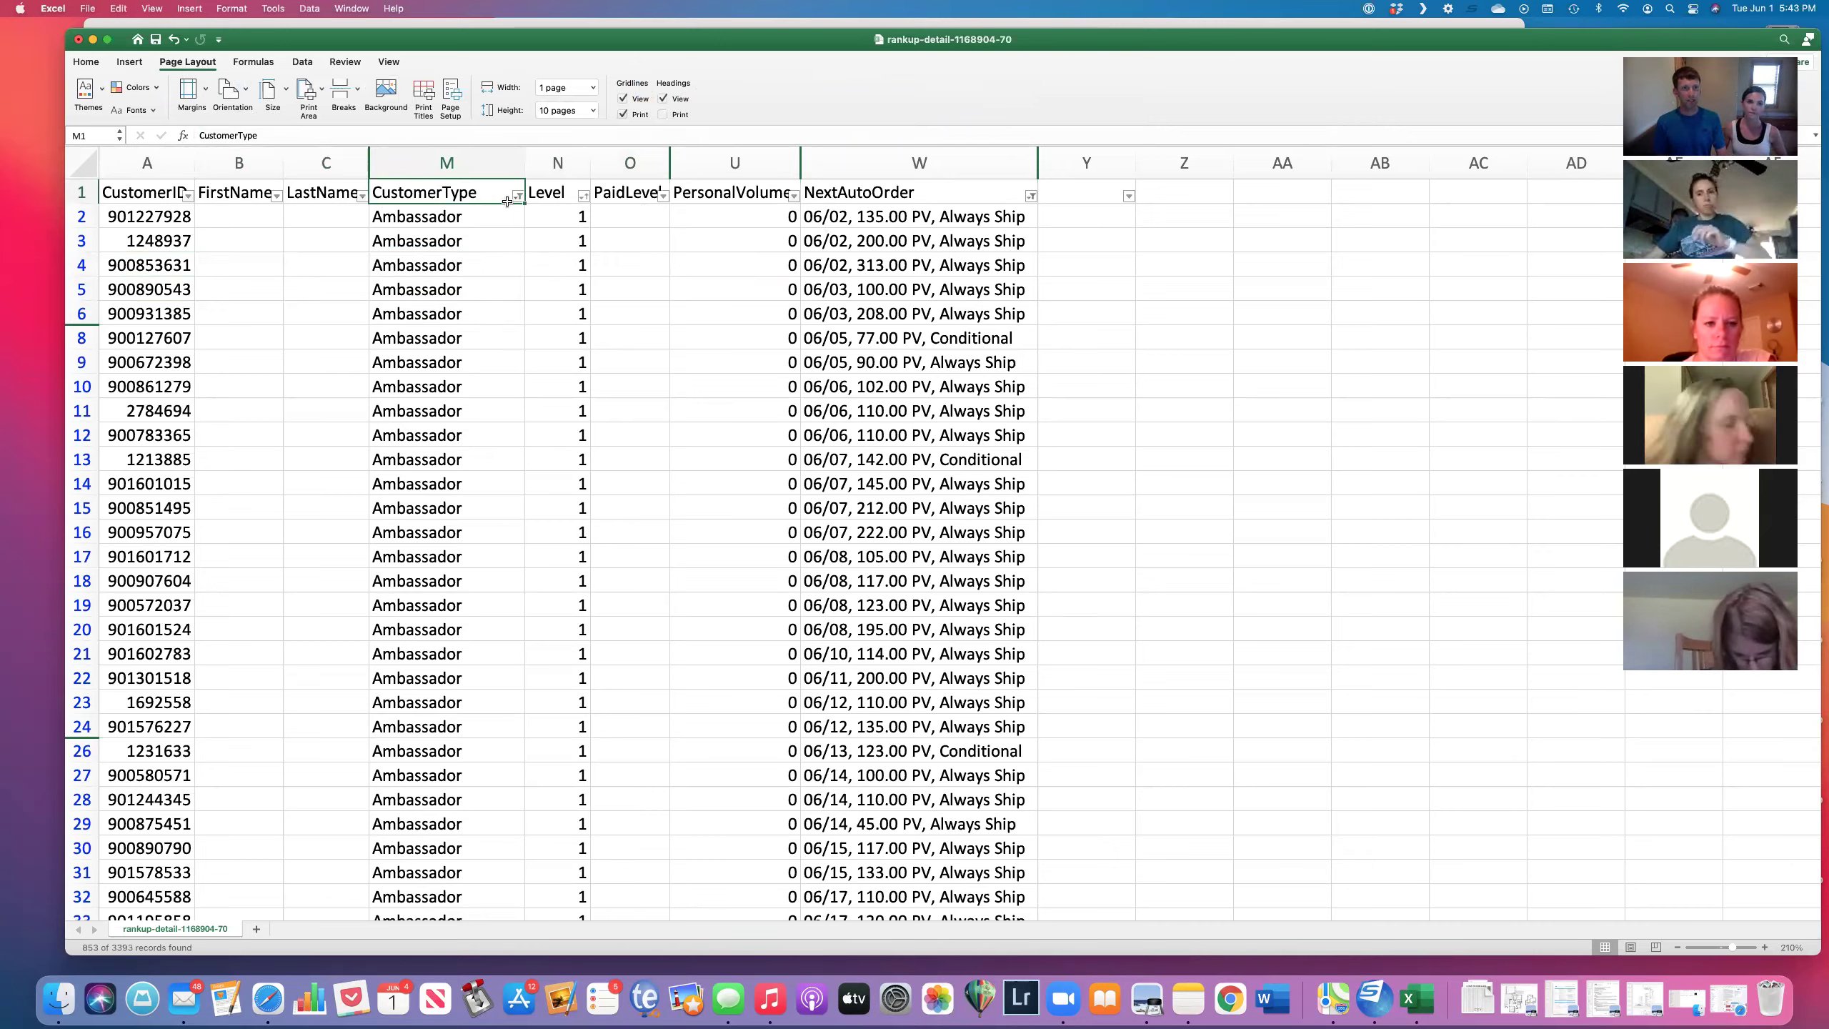
pyautogui.click(517, 195)
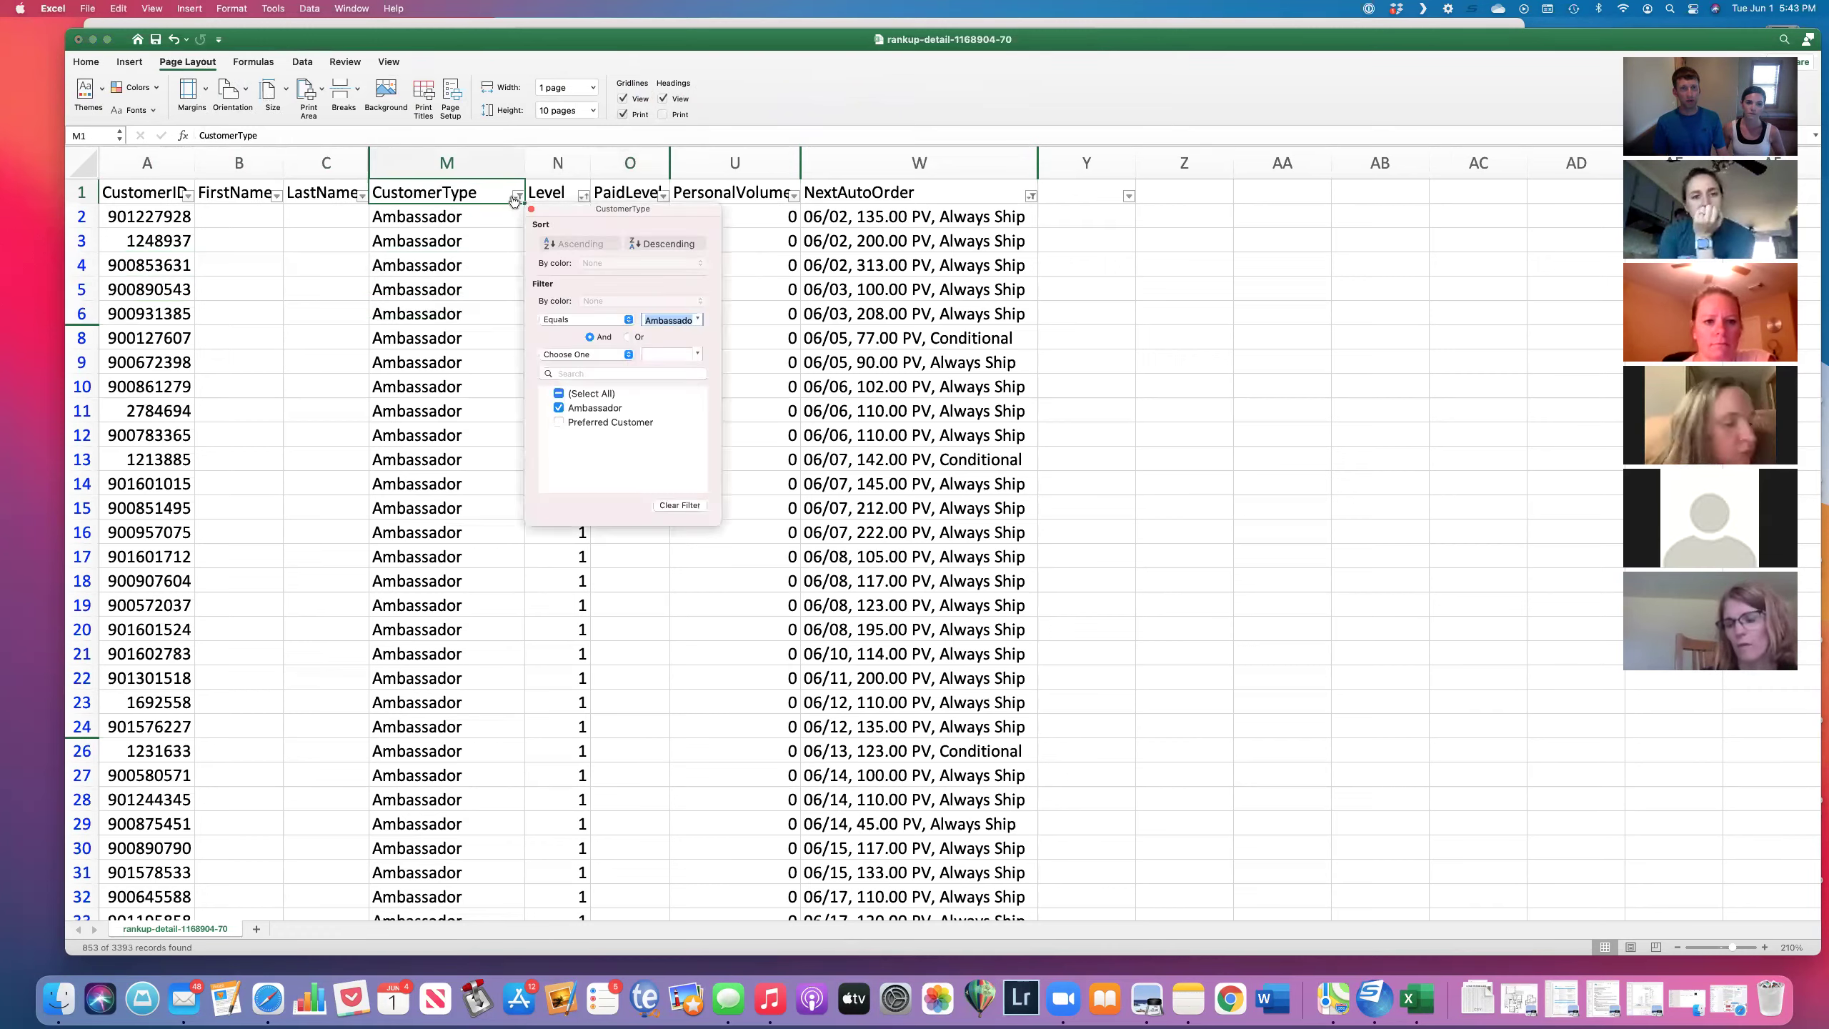
pyautogui.click(558, 408)
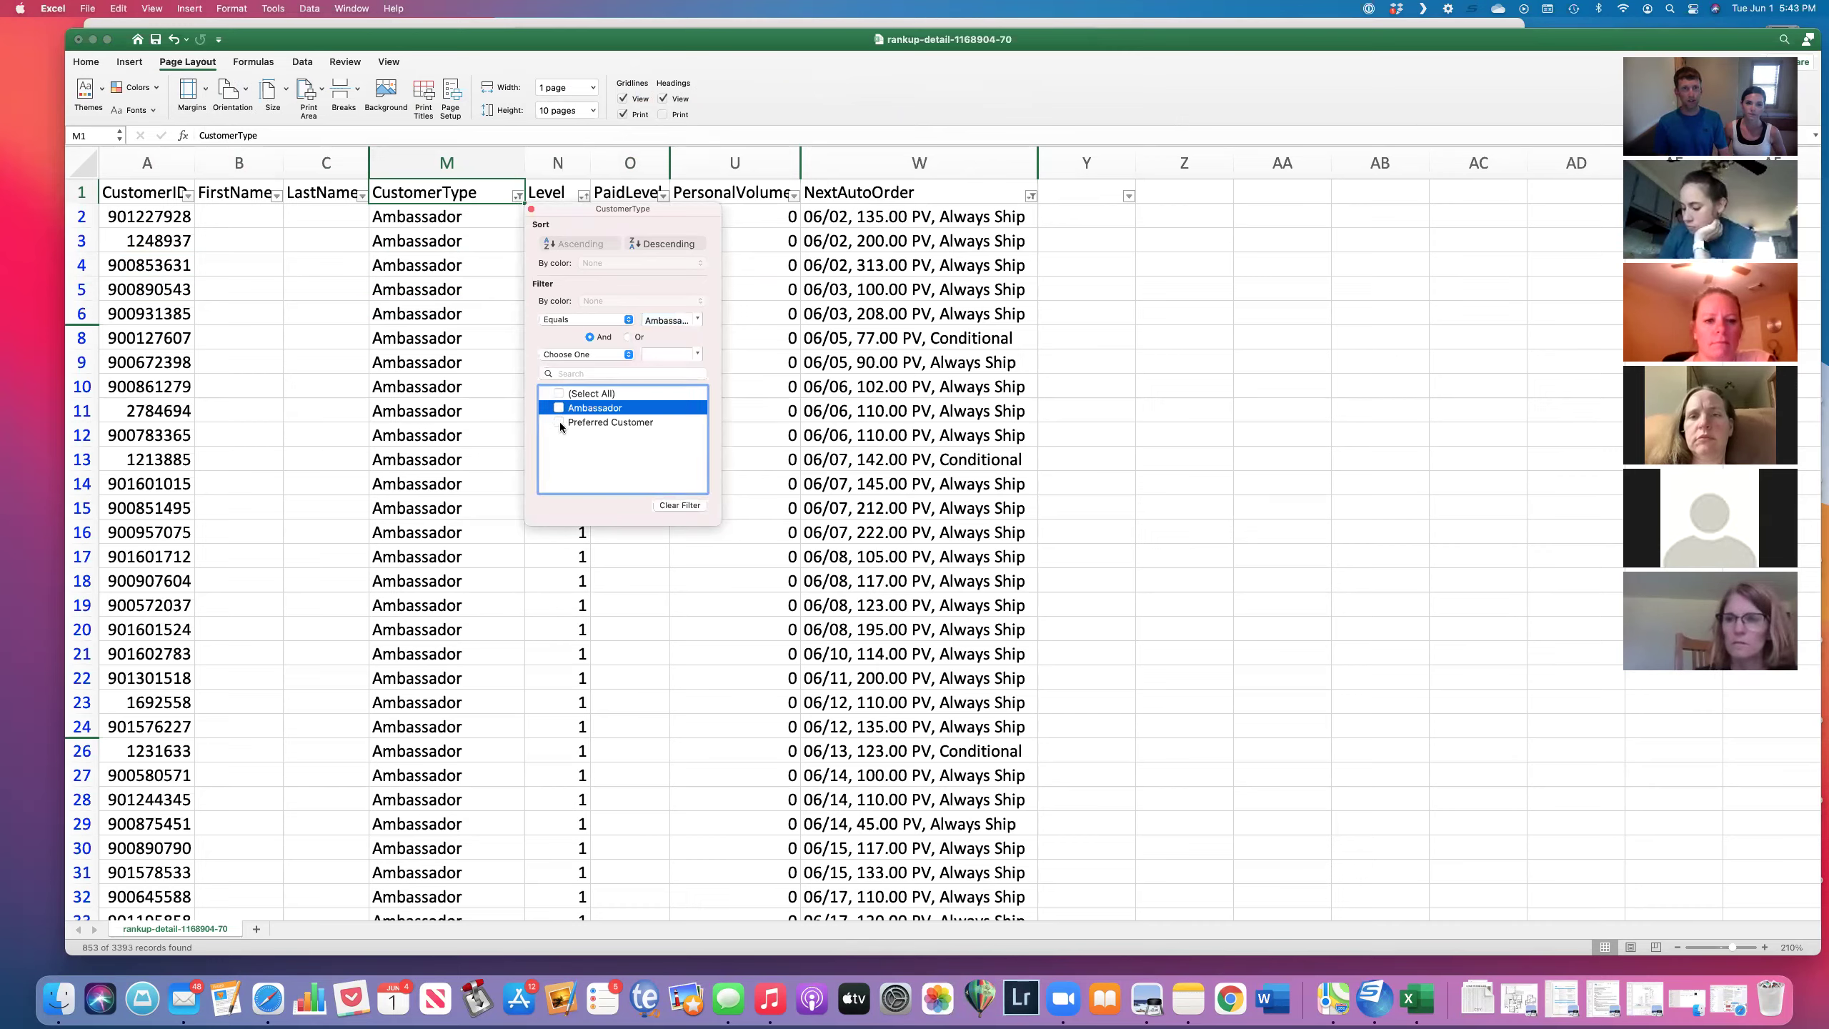
pyautogui.click(560, 423)
pyautogui.click(489, 390)
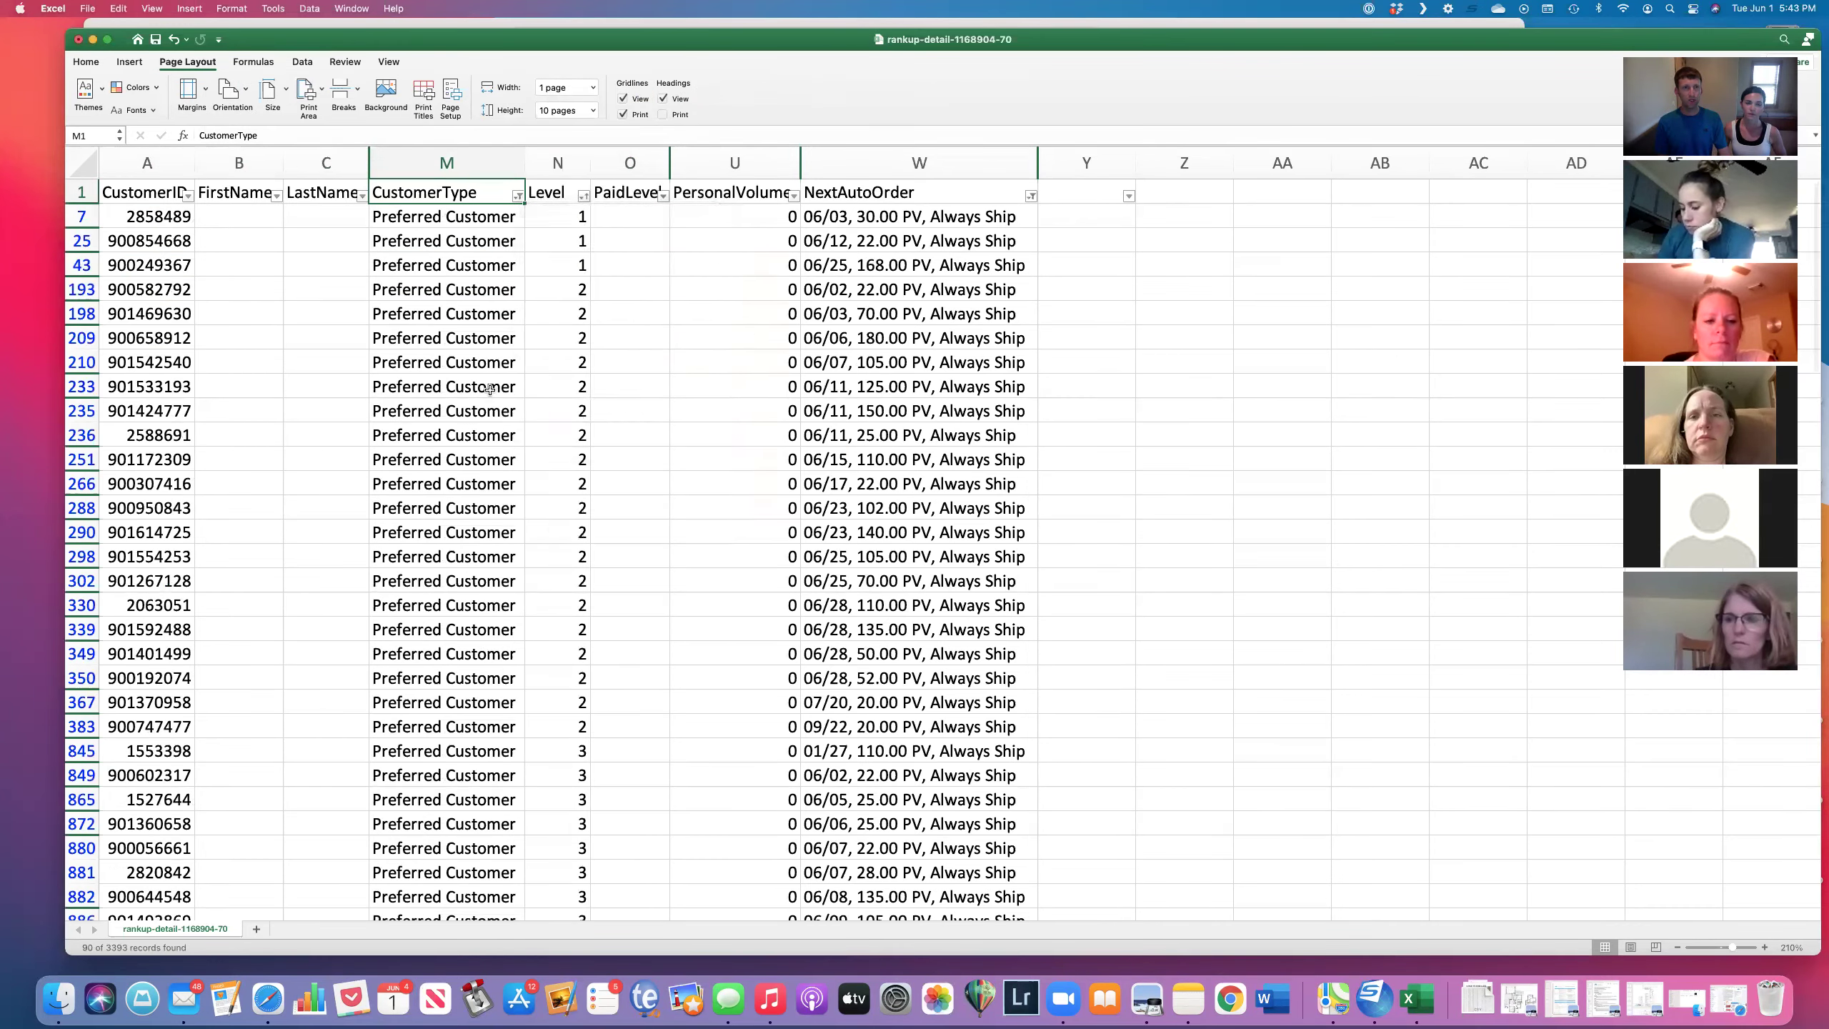
# Step: Review the Level and NextAutoOrder entries of the first Preferred Customer rows
pyautogui.click(568, 220)
pyautogui.moveTo(568, 220); pyautogui.dragTo(581, 520)
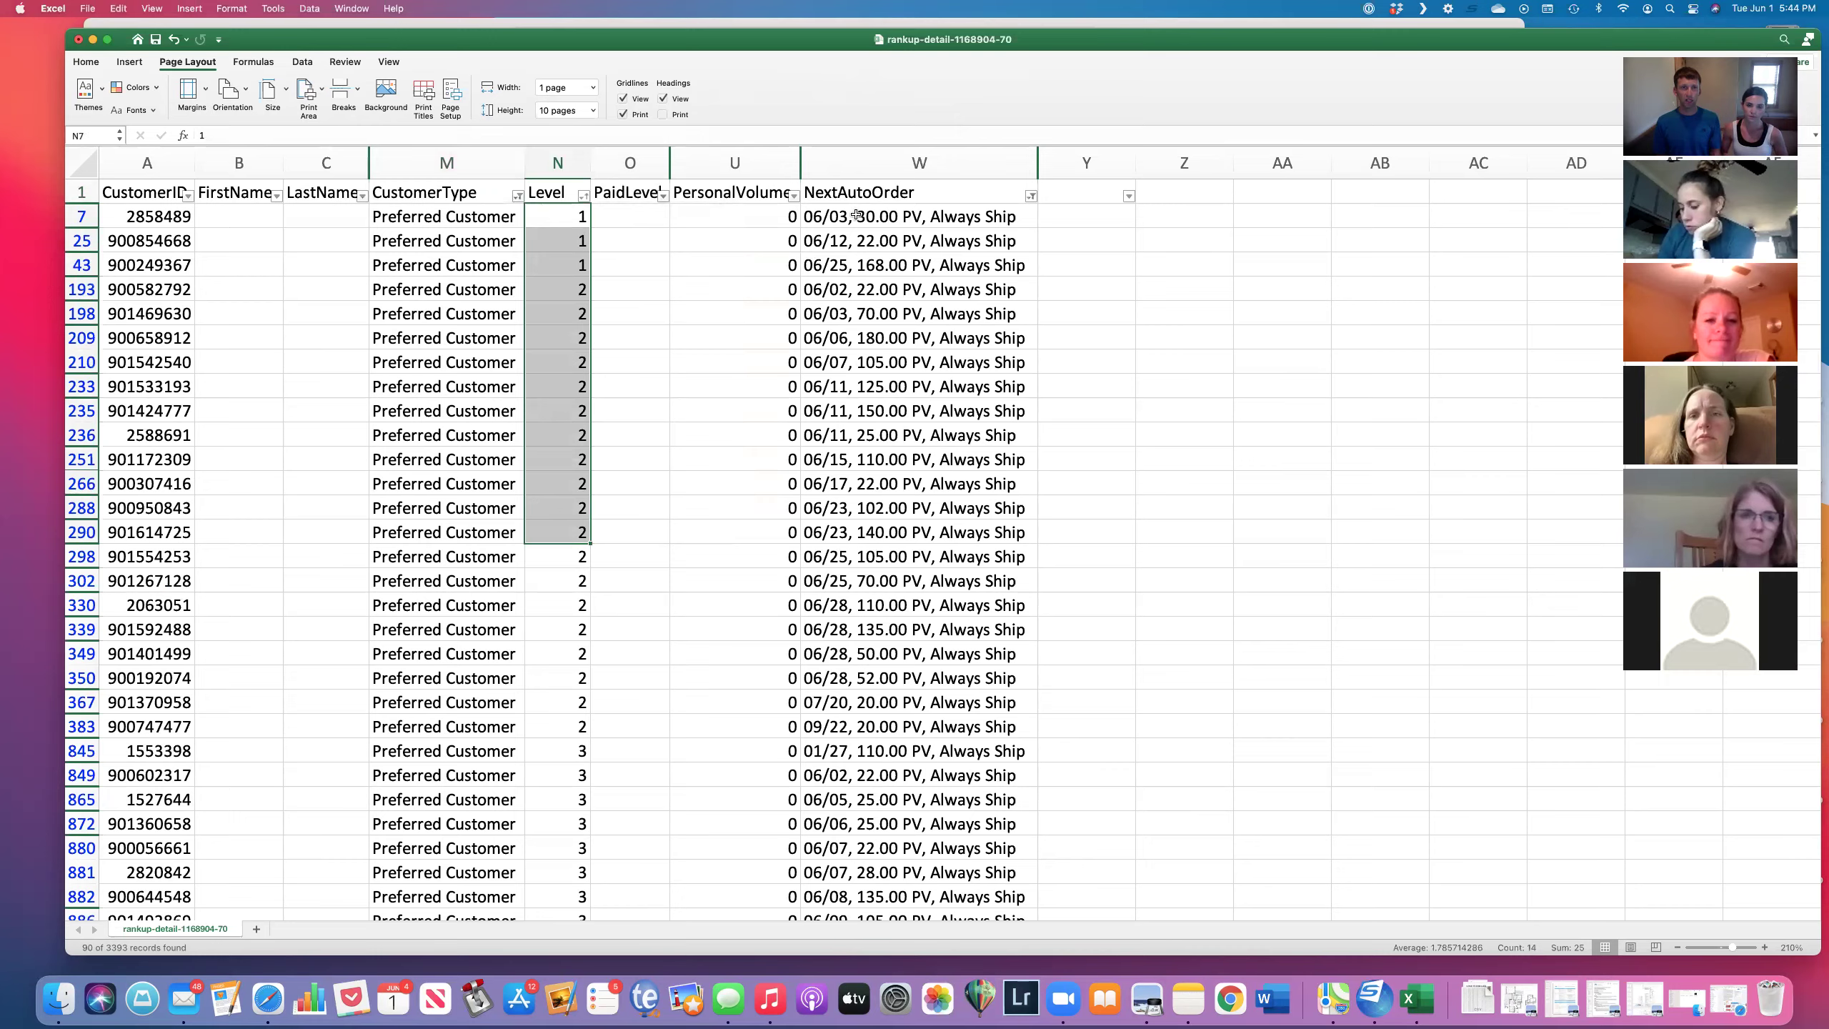
pyautogui.moveTo(856, 215); pyautogui.dragTo(859, 238)
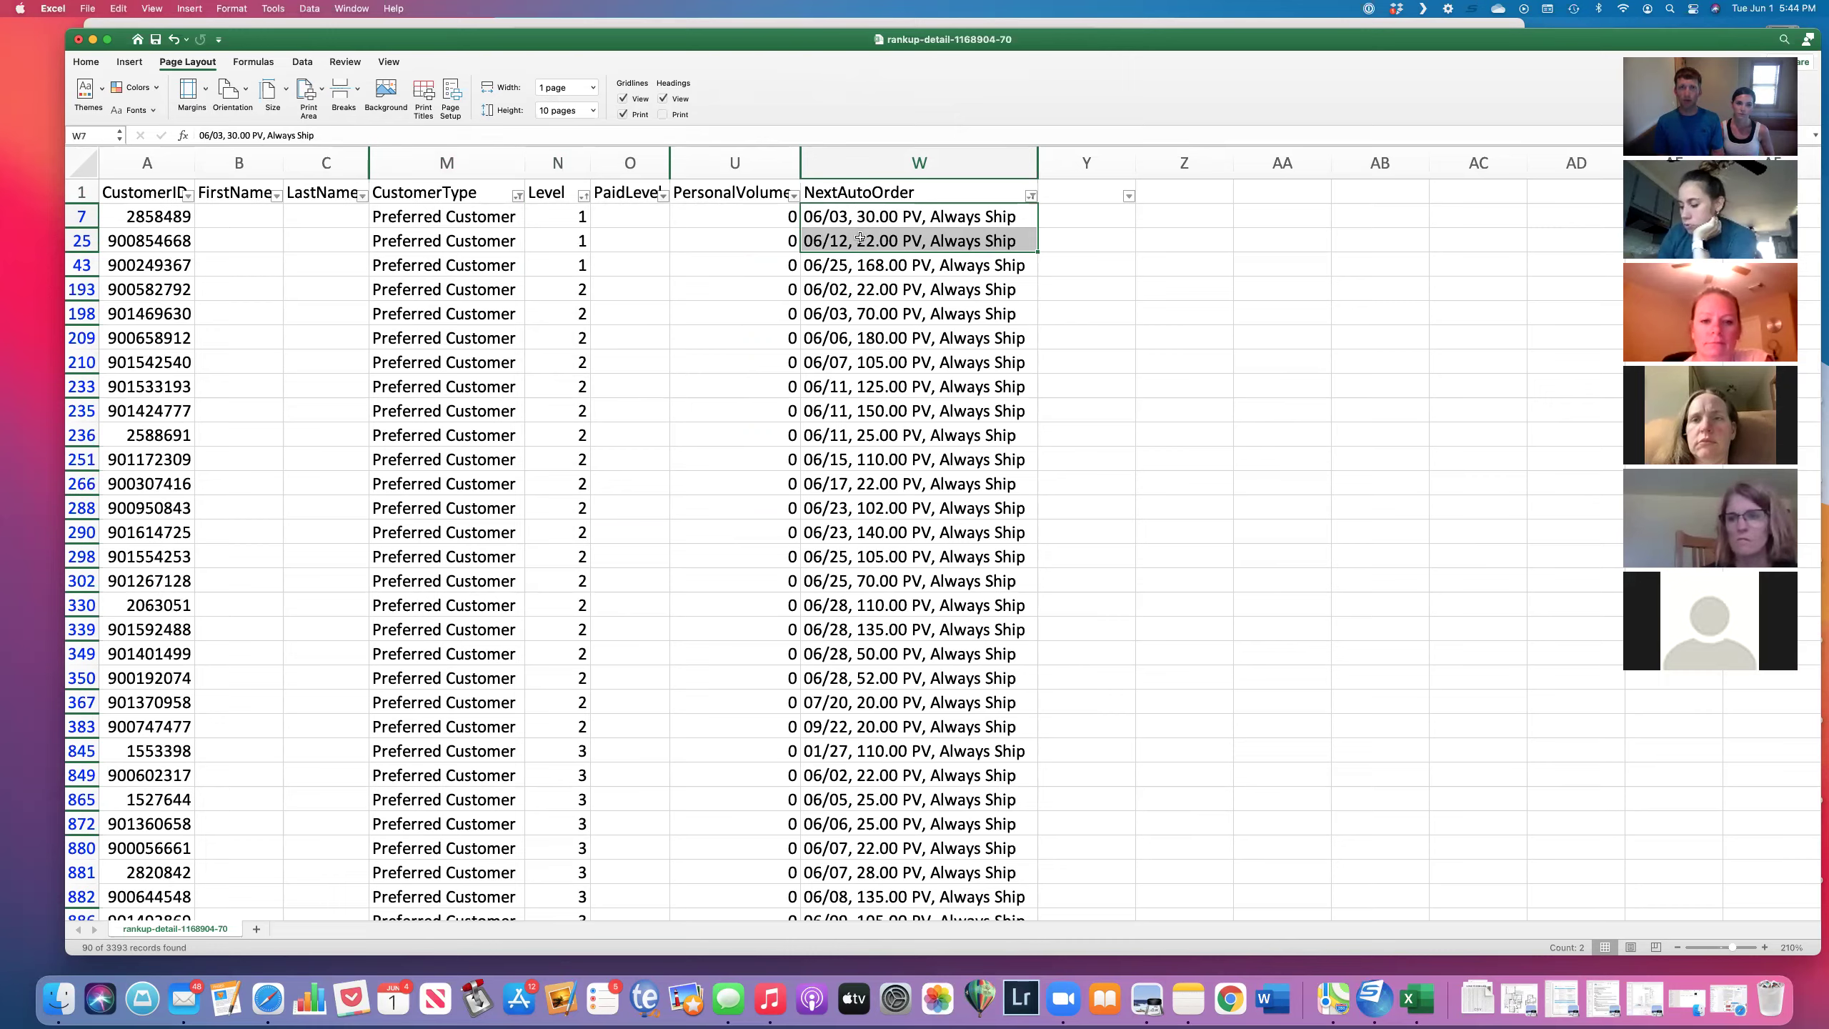
pyautogui.click(850, 264)
pyautogui.click(447, 217)
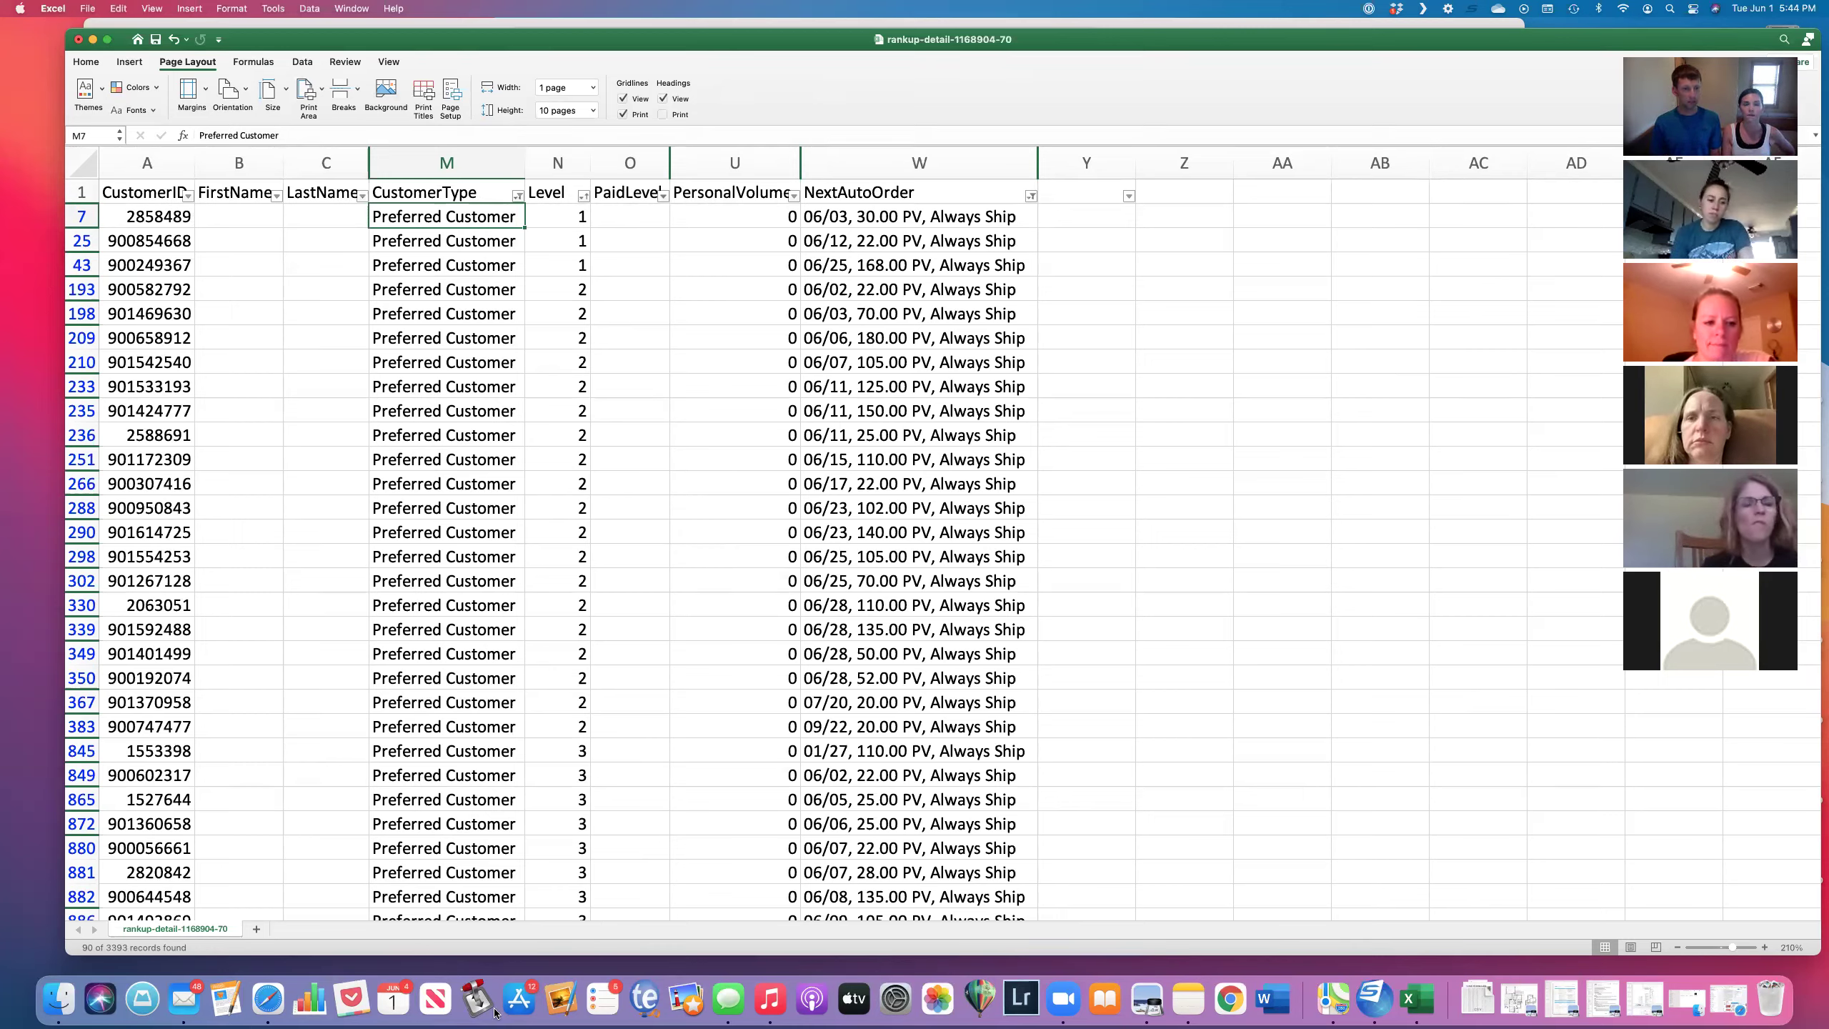
# Step: Switch to the point projection tool in Safari and examine the comp plan reference and the Level 1 PC only input and points
pyautogui.click(640, 24)
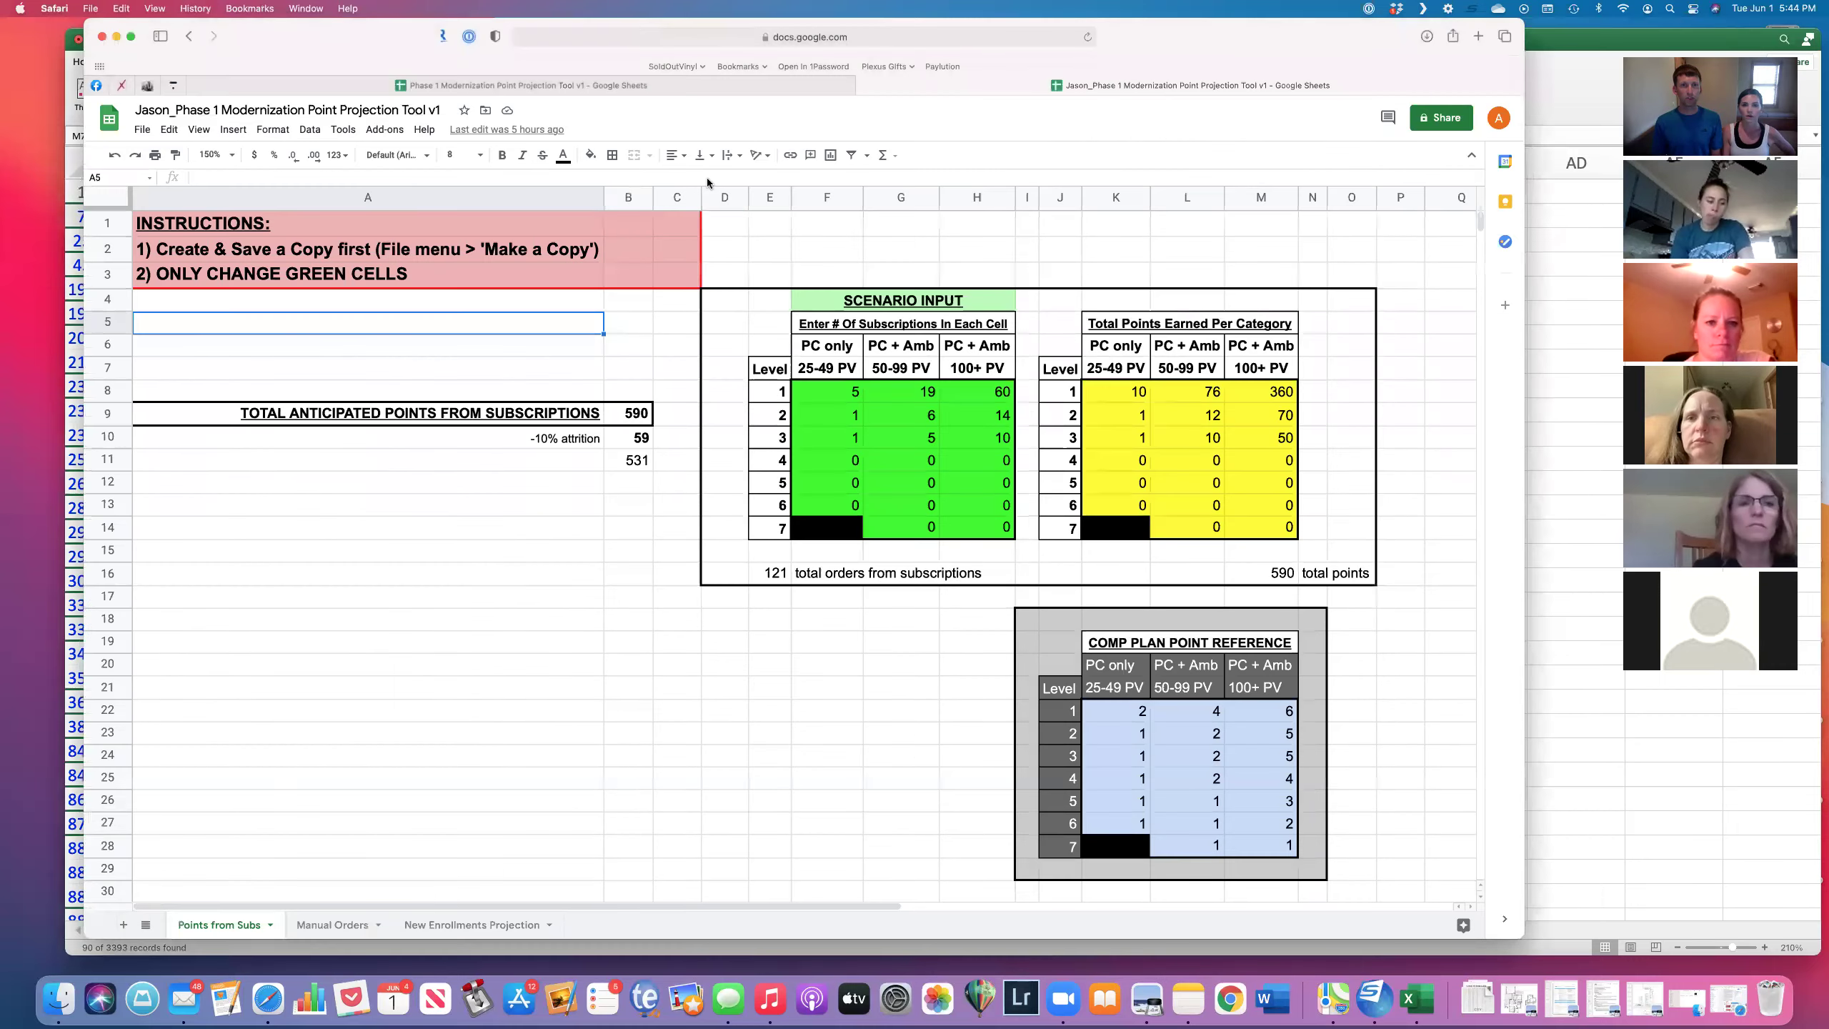
pyautogui.click(983, 602)
pyautogui.click(969, 611)
pyautogui.moveTo(979, 601); pyautogui.dragTo(1380, 889)
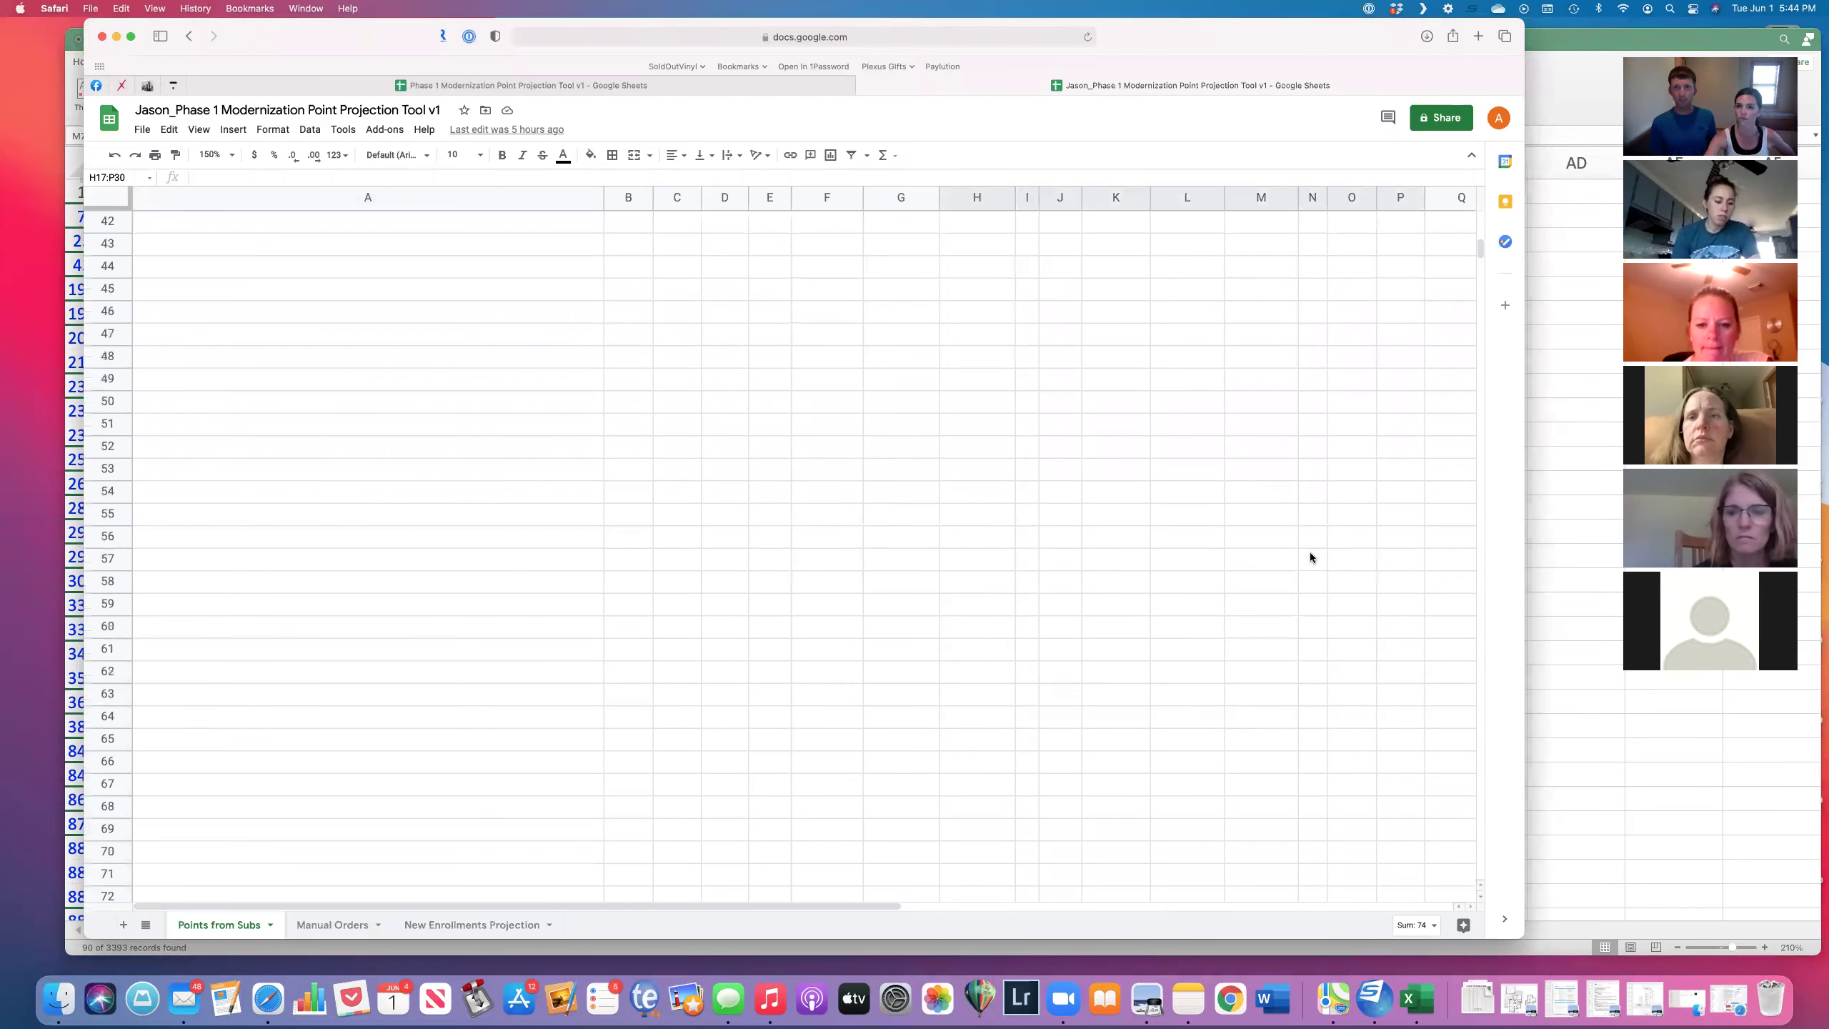
pyautogui.scroll(10, 1309, 552)
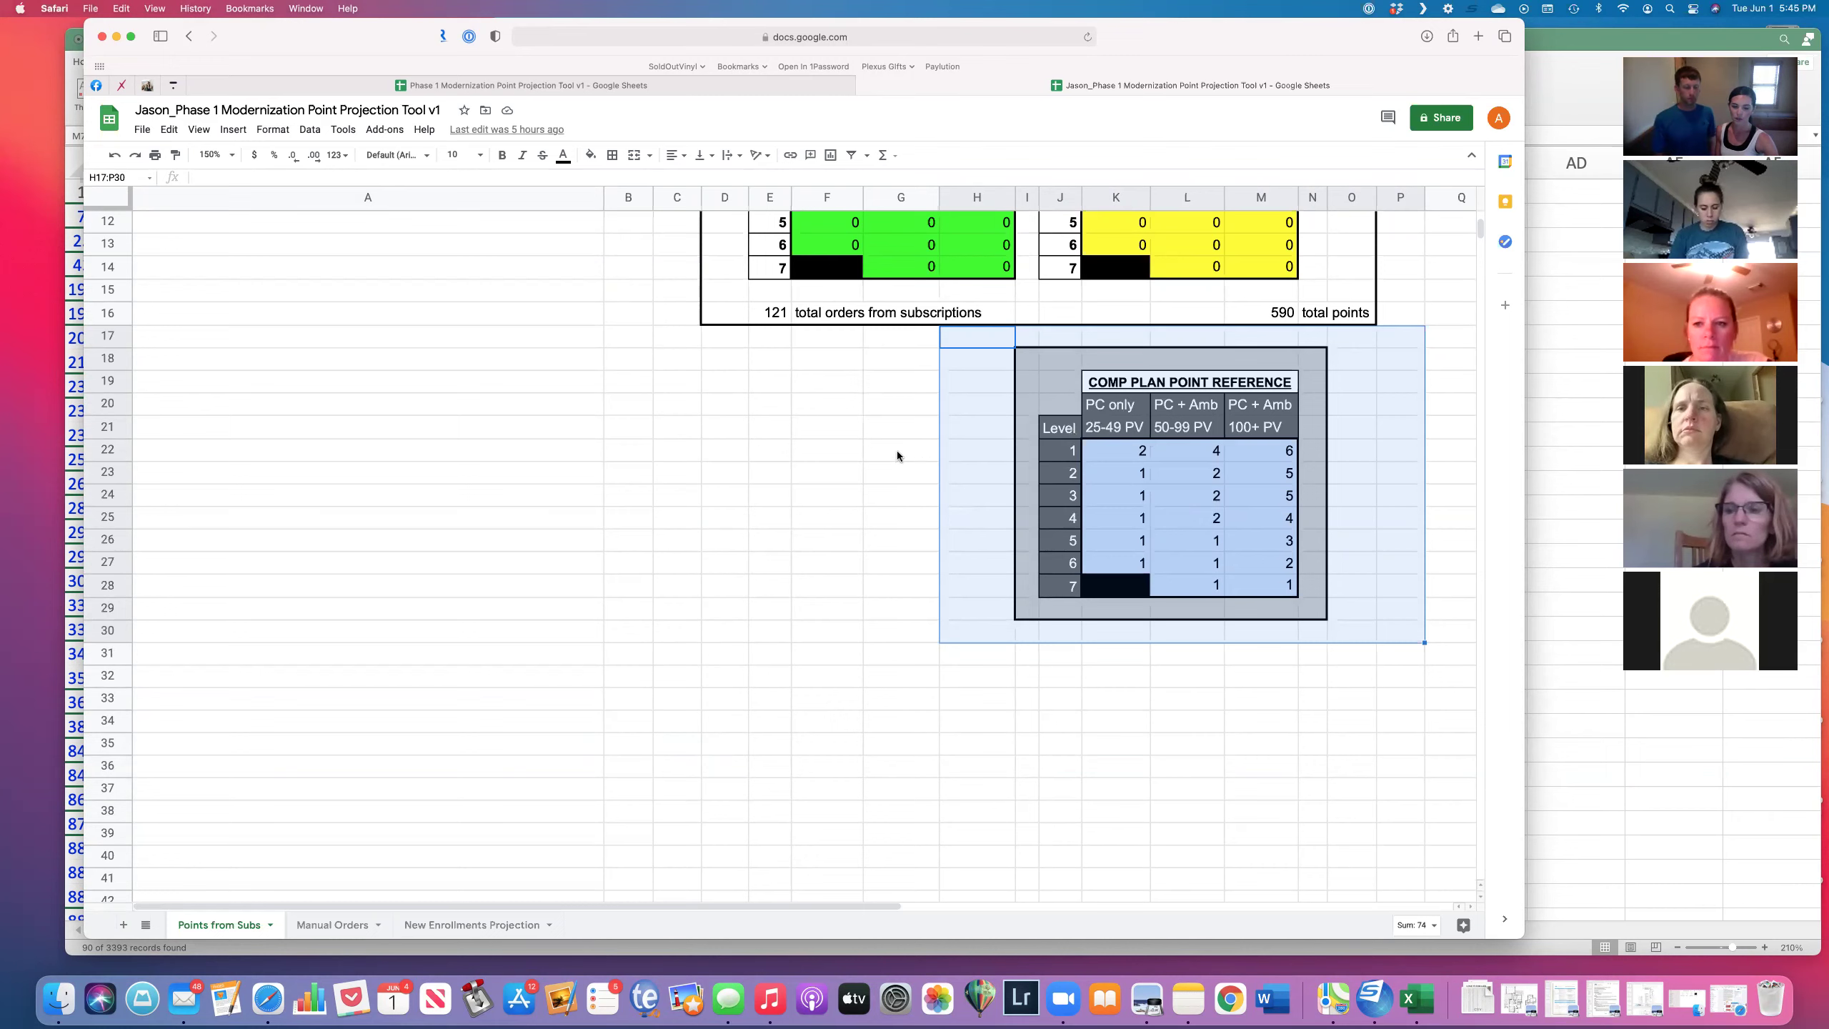
pyautogui.click(907, 407)
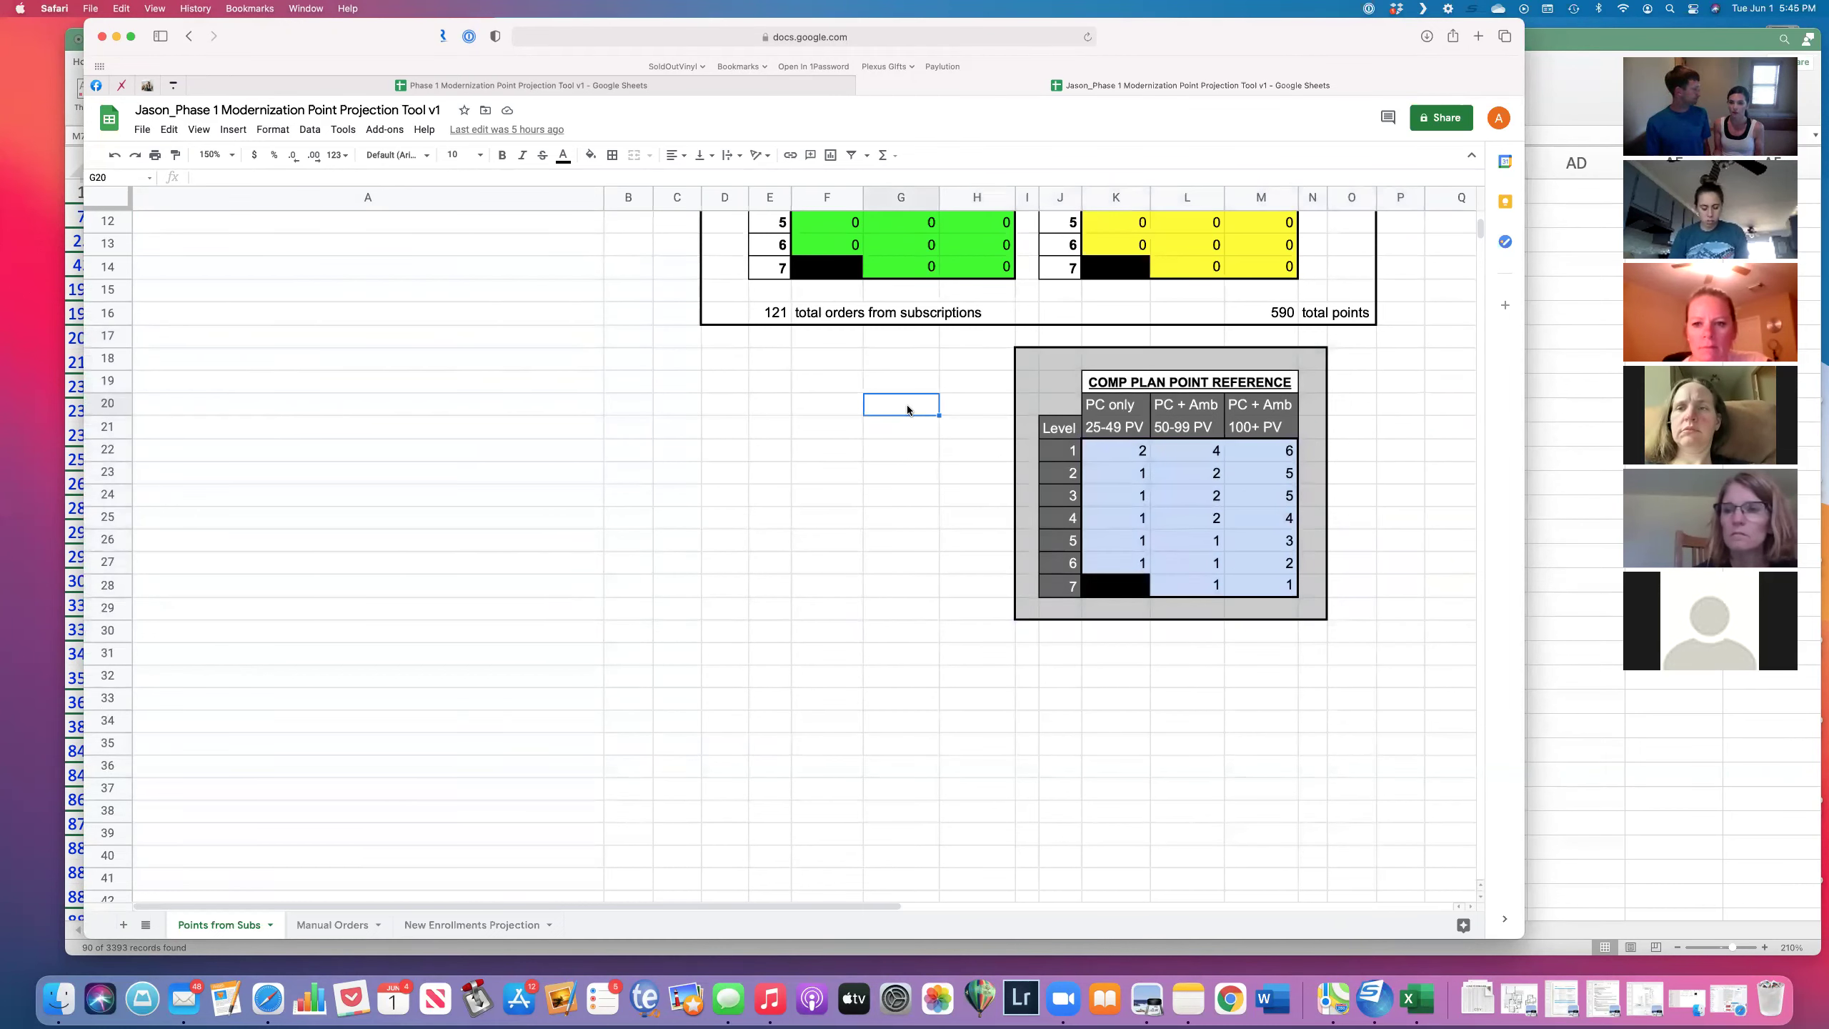
pyautogui.scroll(5, 945, 437)
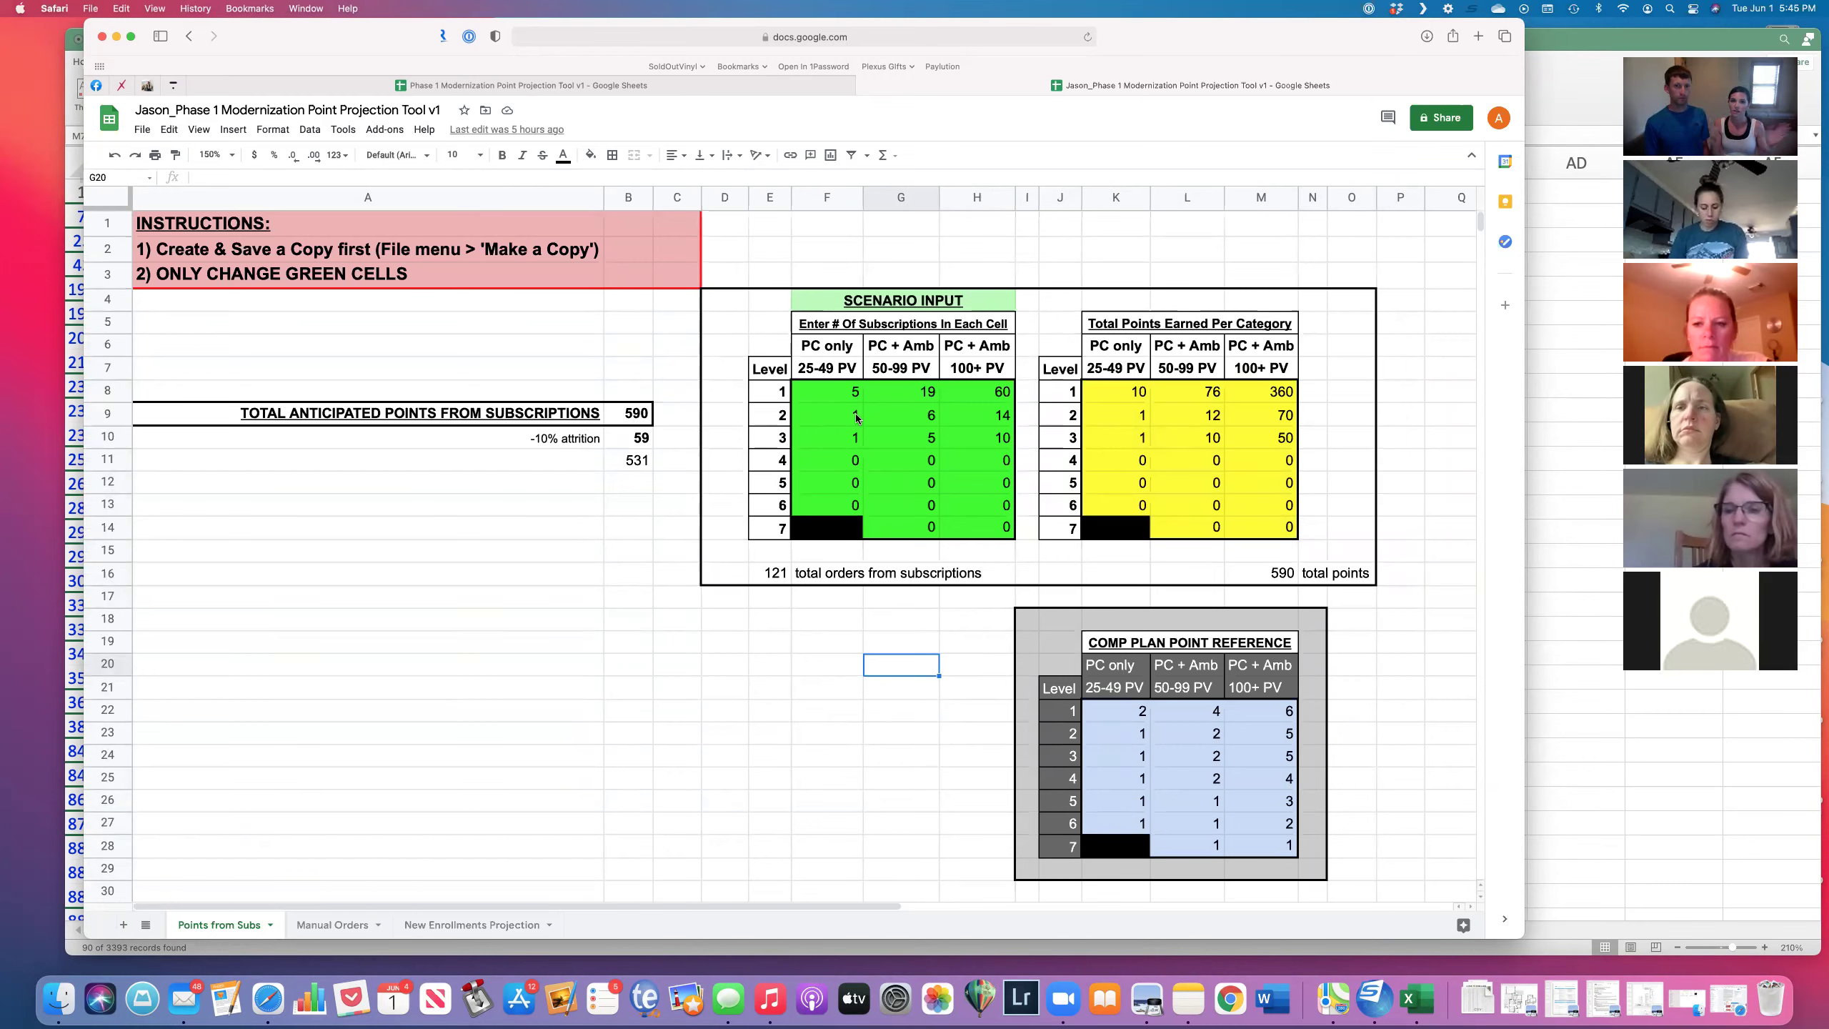
pyautogui.click(837, 399)
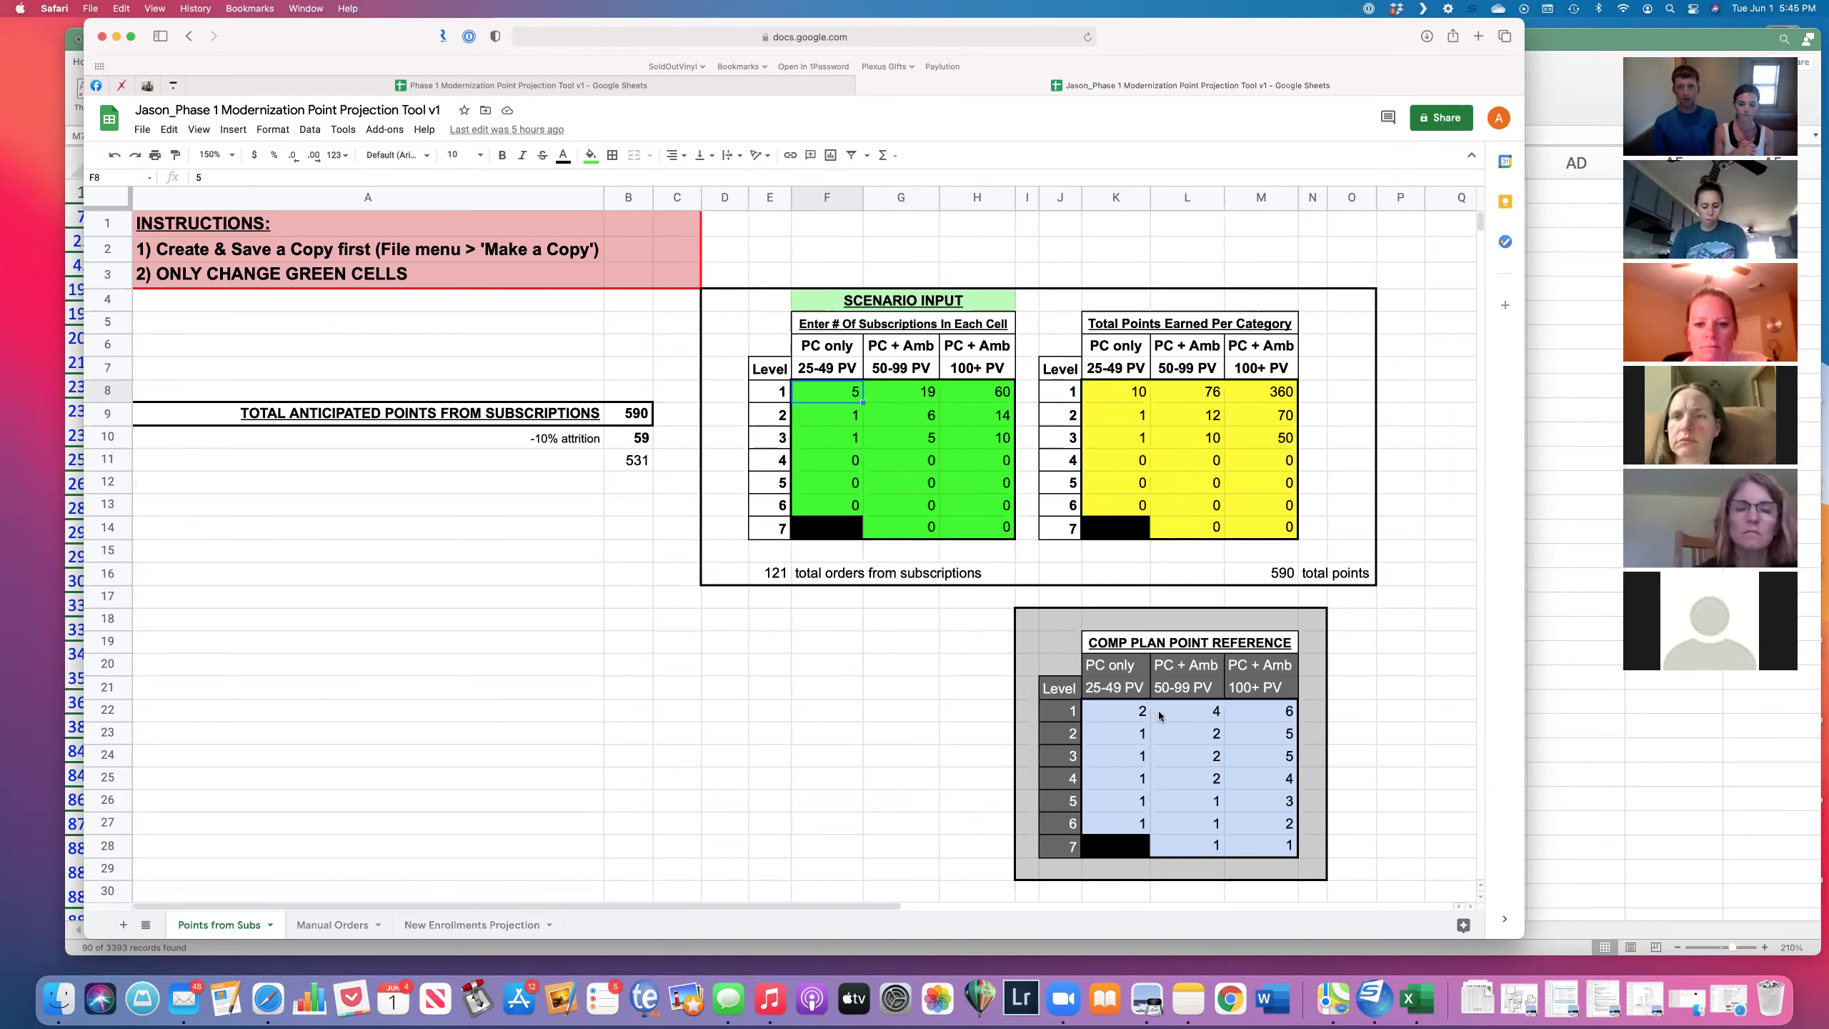
pyautogui.click(1135, 391)
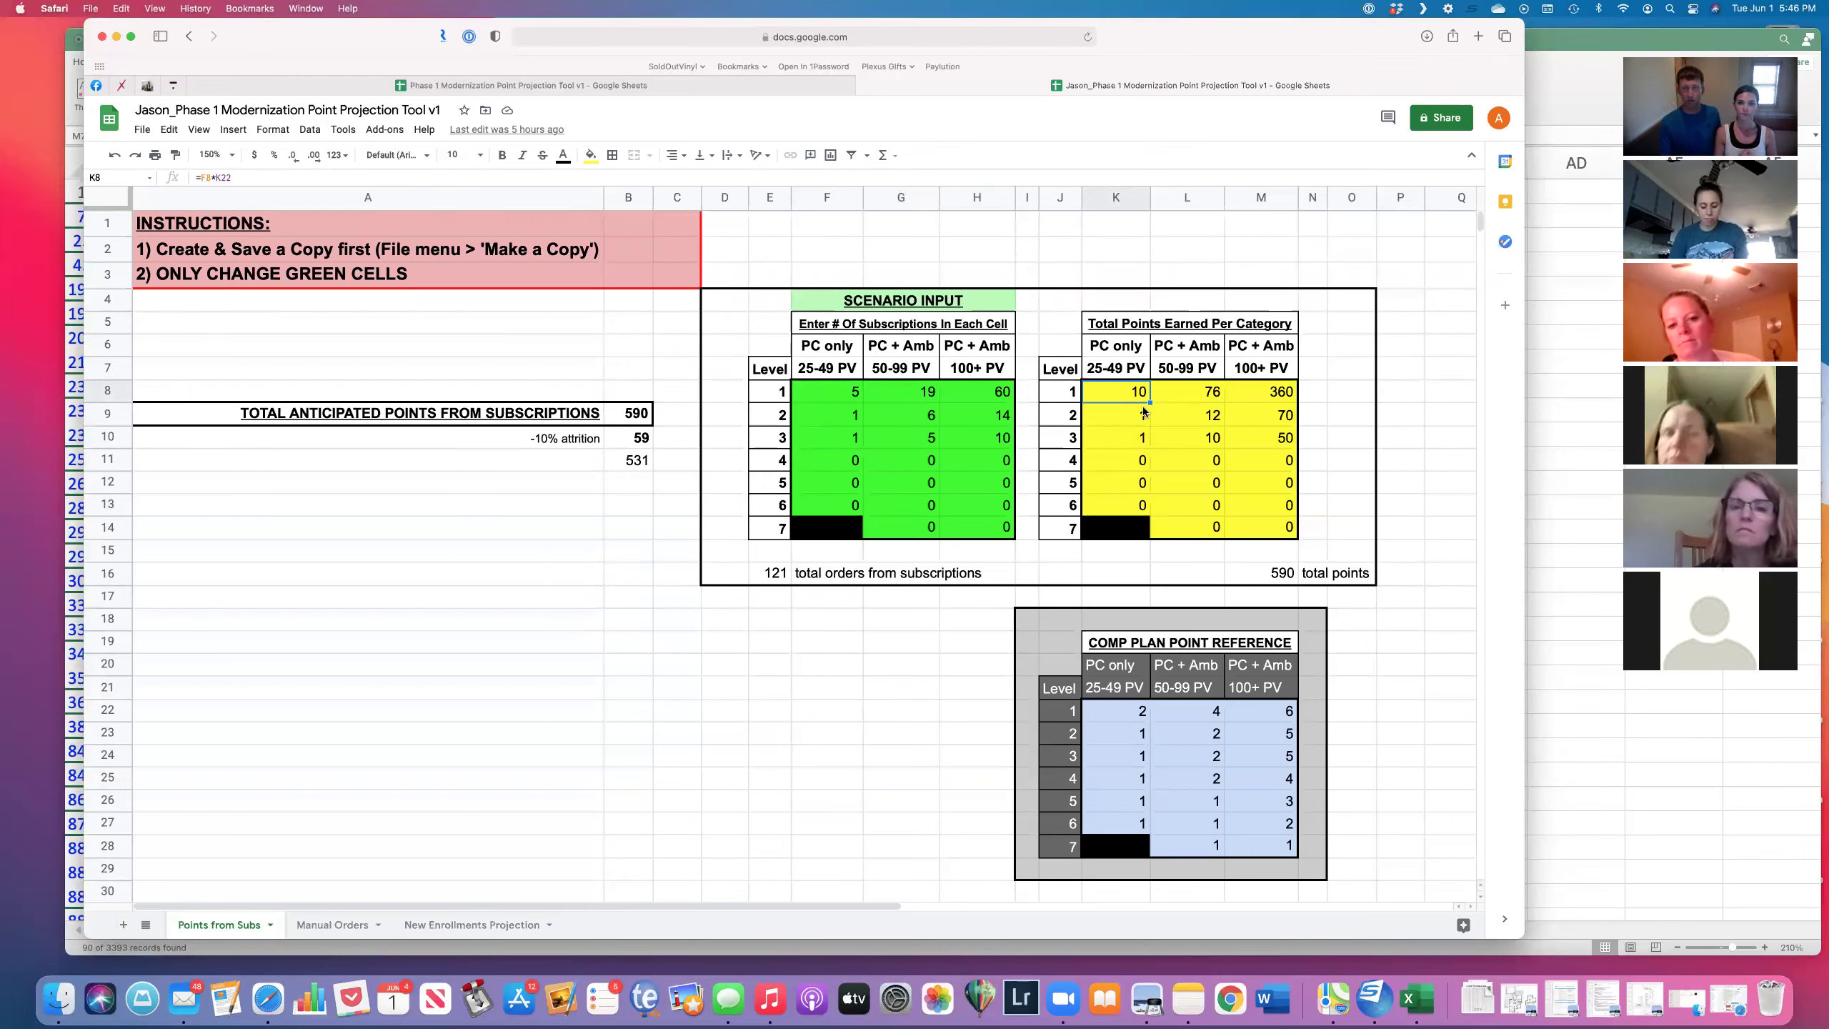
# Step: Set the PC only 25-49 PV subscription counts to 3 for Level 1 and 3 for Level 2
pyautogui.click(835, 389)
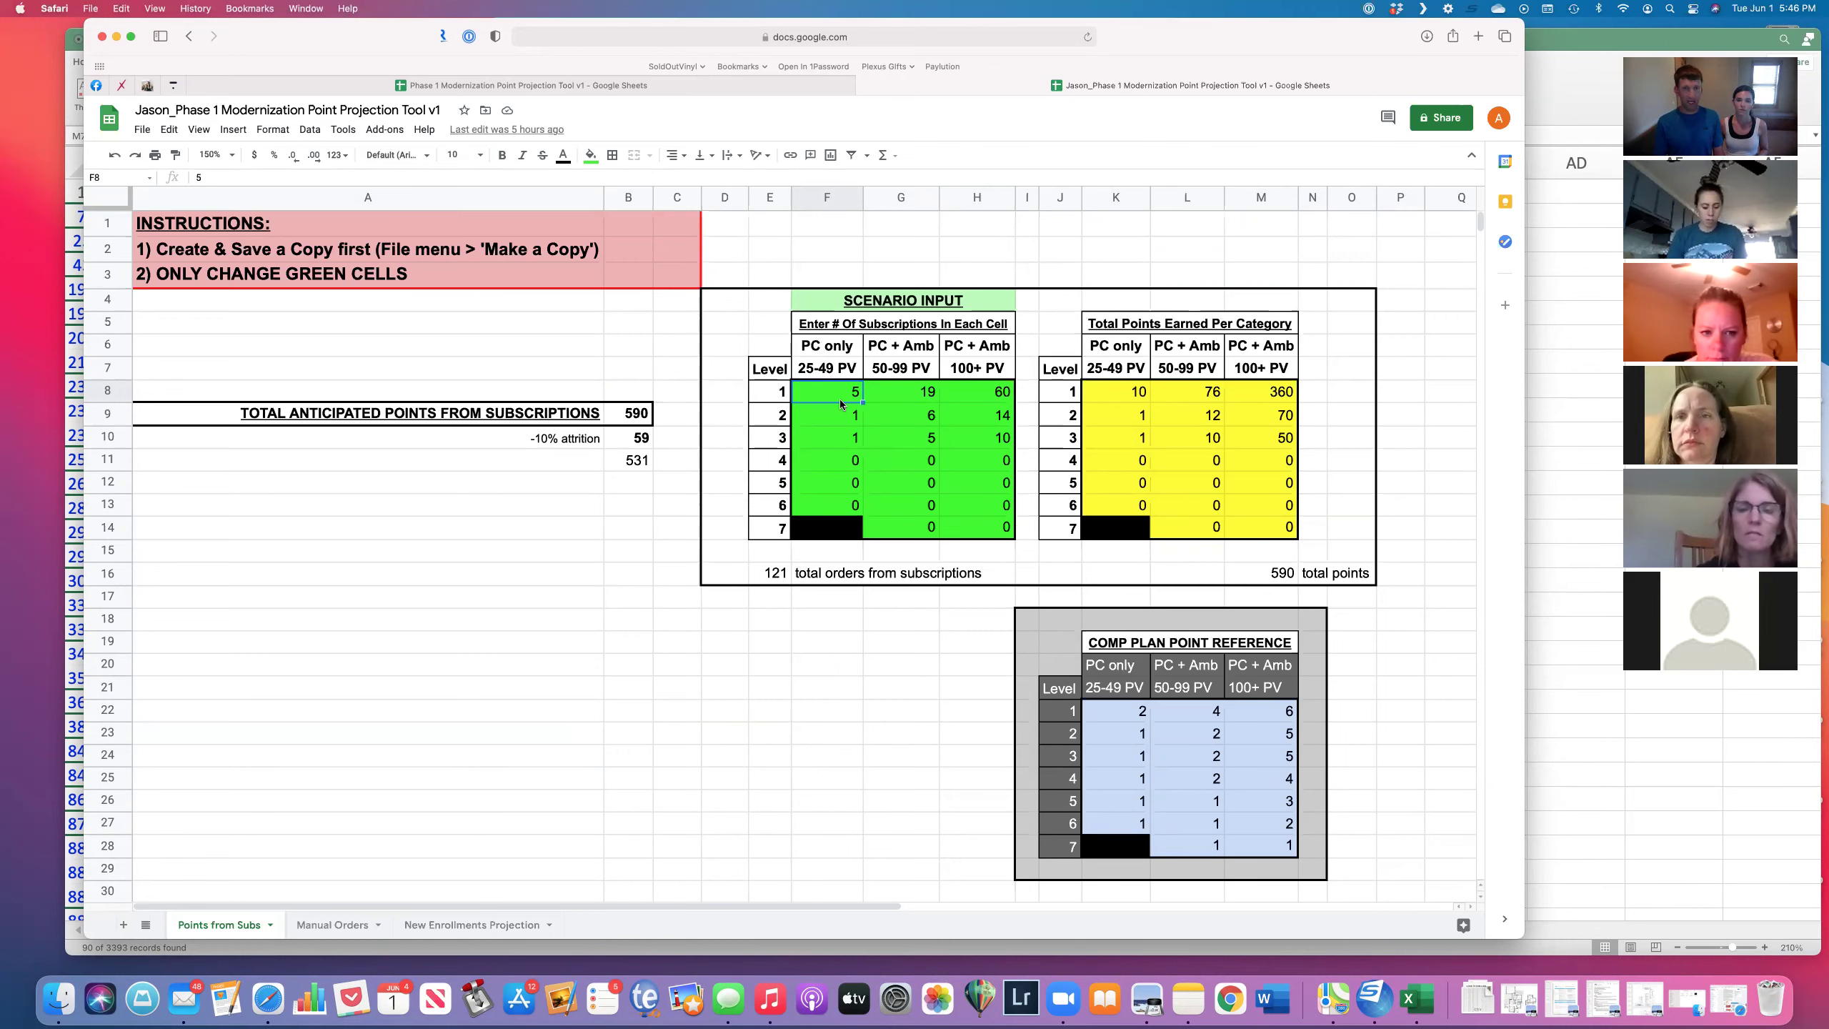
pyautogui.write('3')
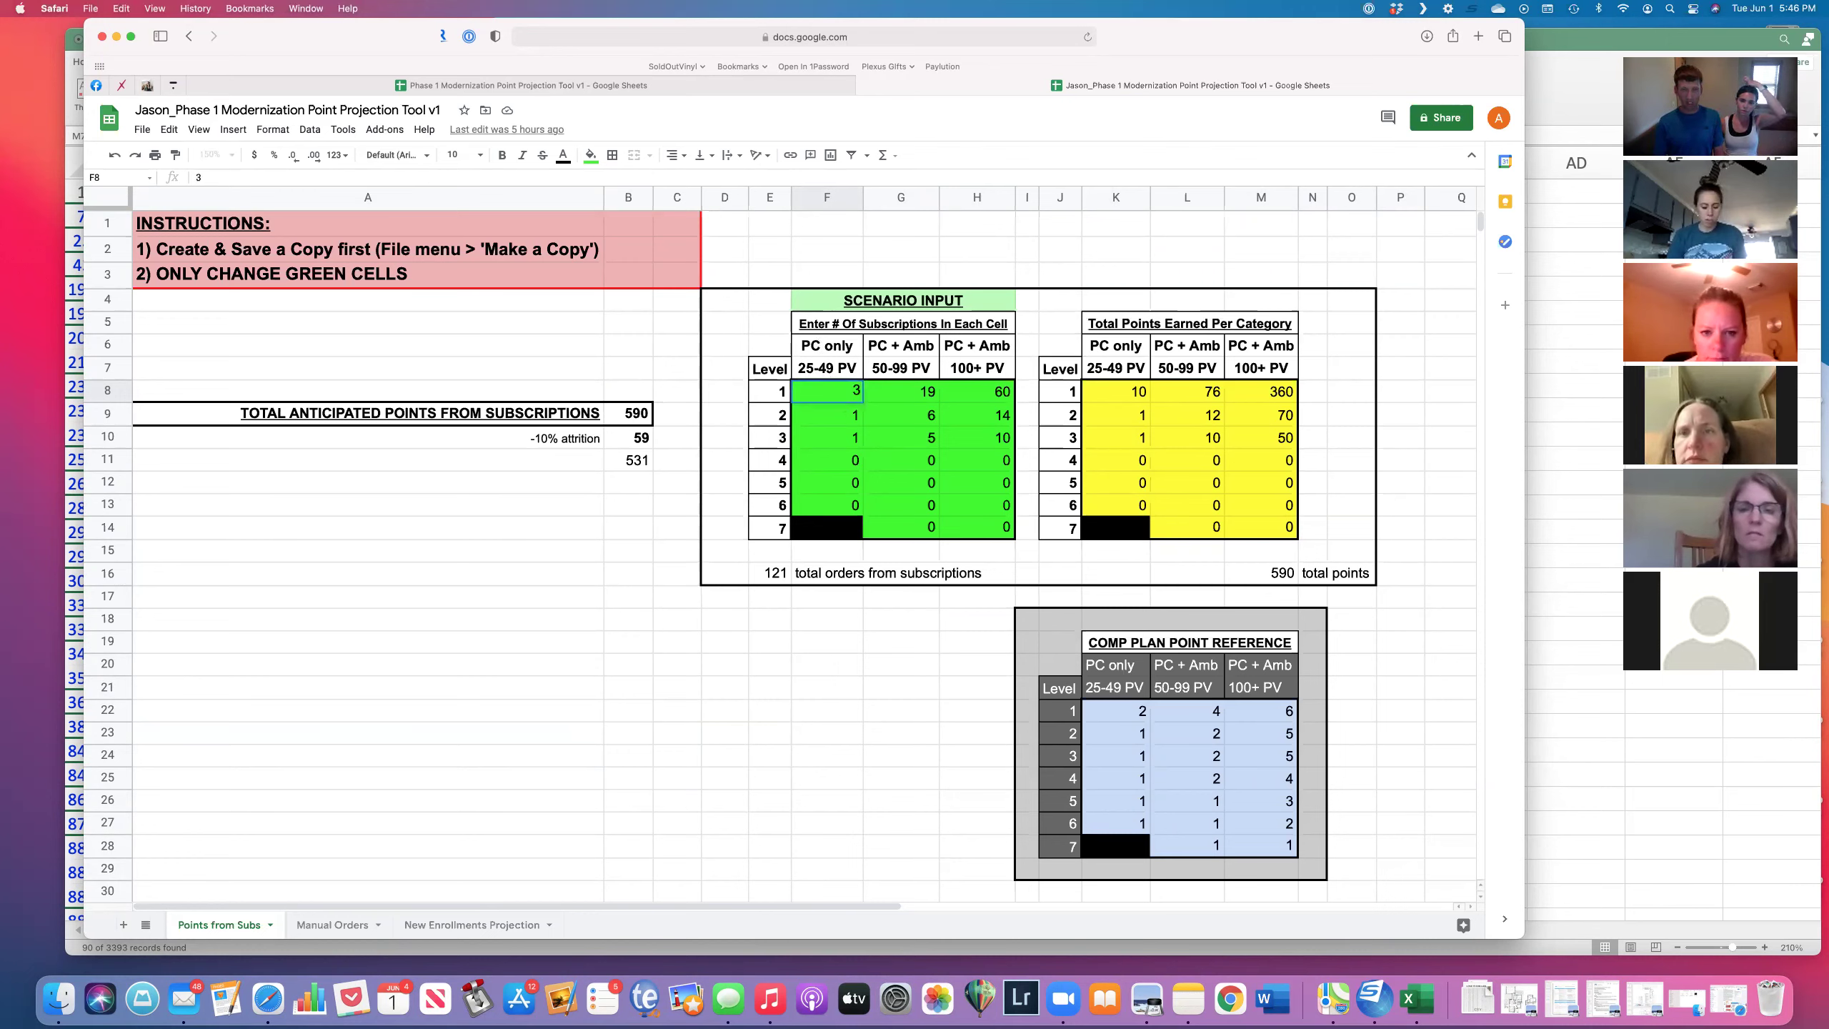
pyautogui.press('Return')
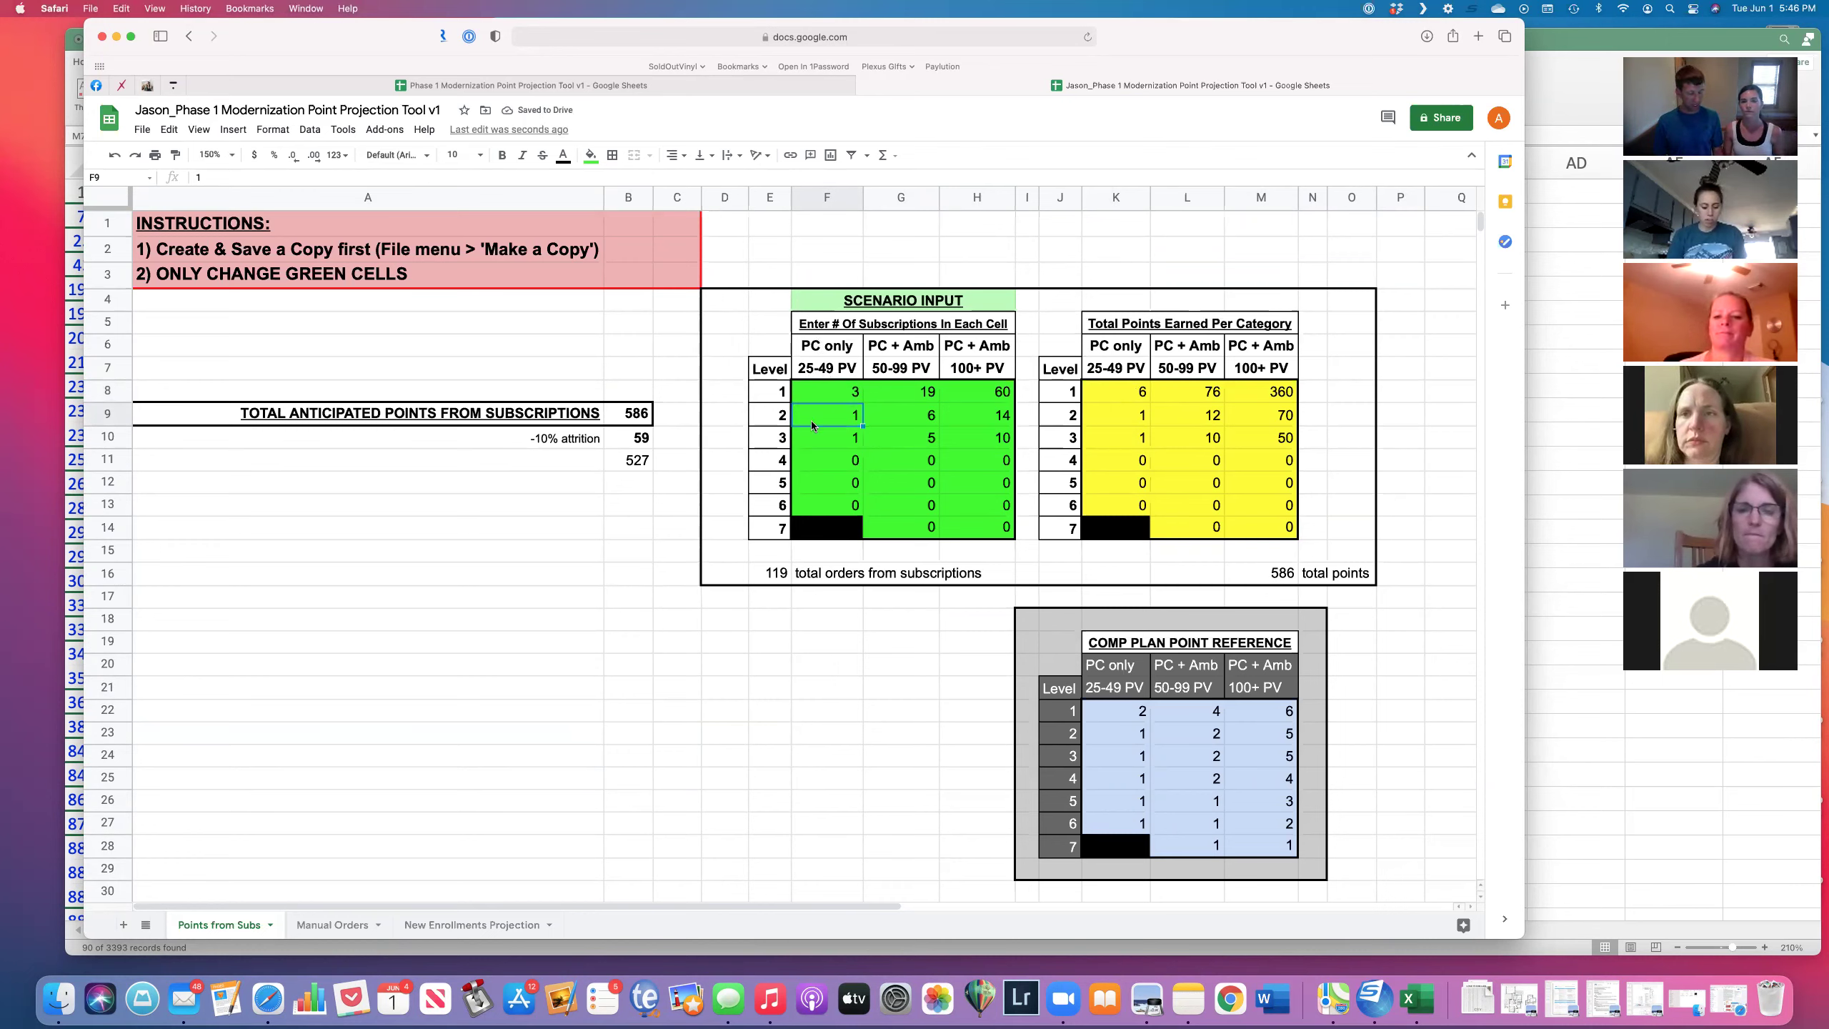
pyautogui.write('3')
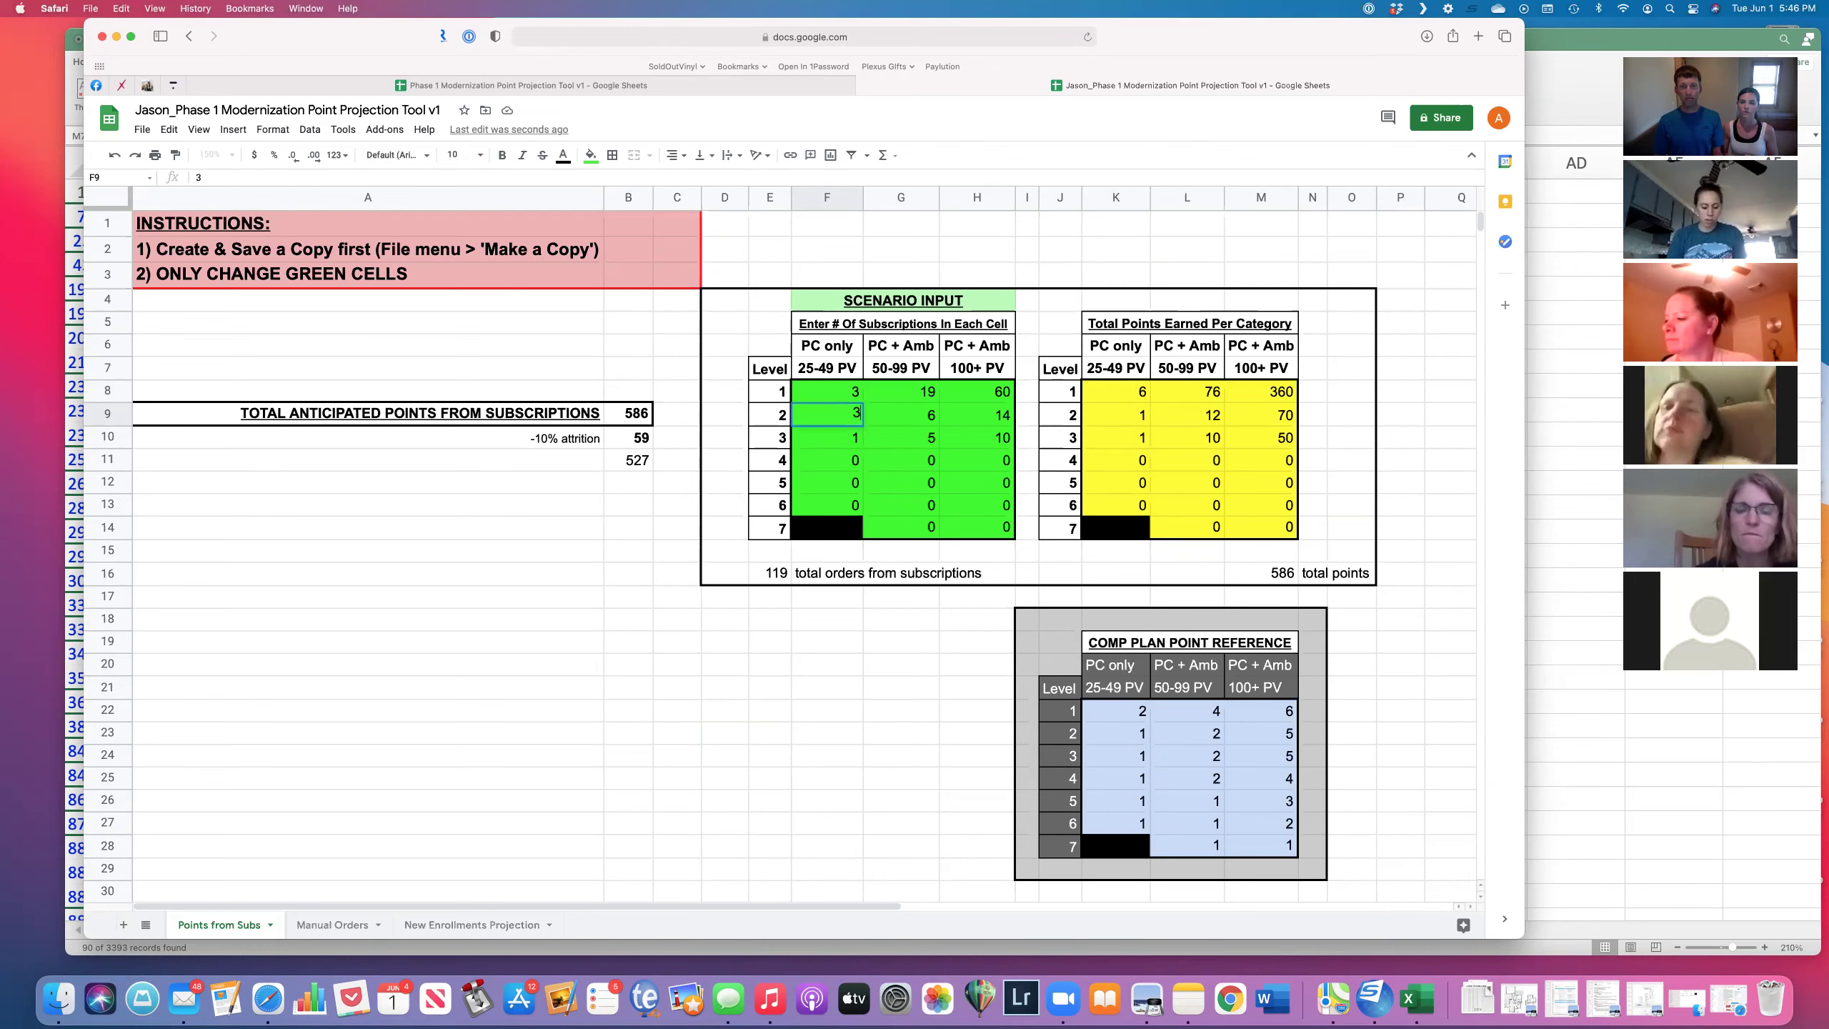
pyautogui.press('Tab')
pyautogui.click(828, 415)
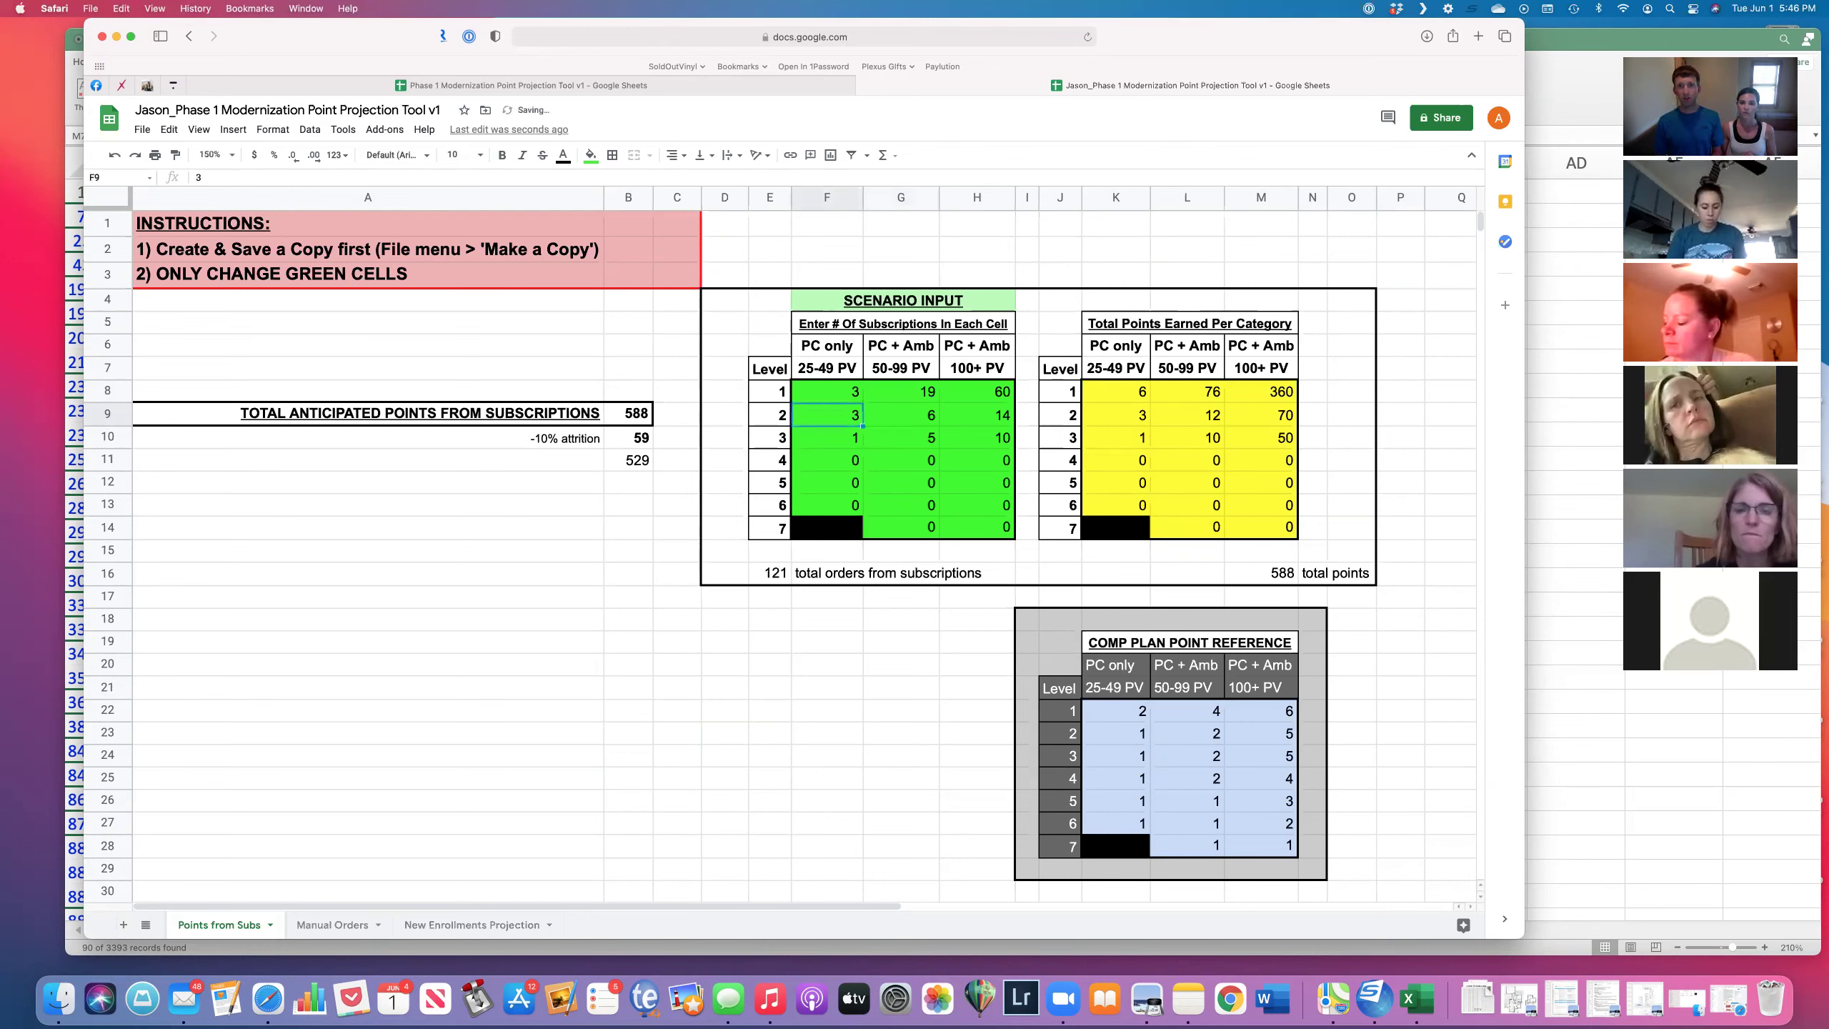
# Step: Compare the Level 2 PC only points with the comp plan reference, and check the total points against the subscription inputs
pyautogui.click(1112, 415)
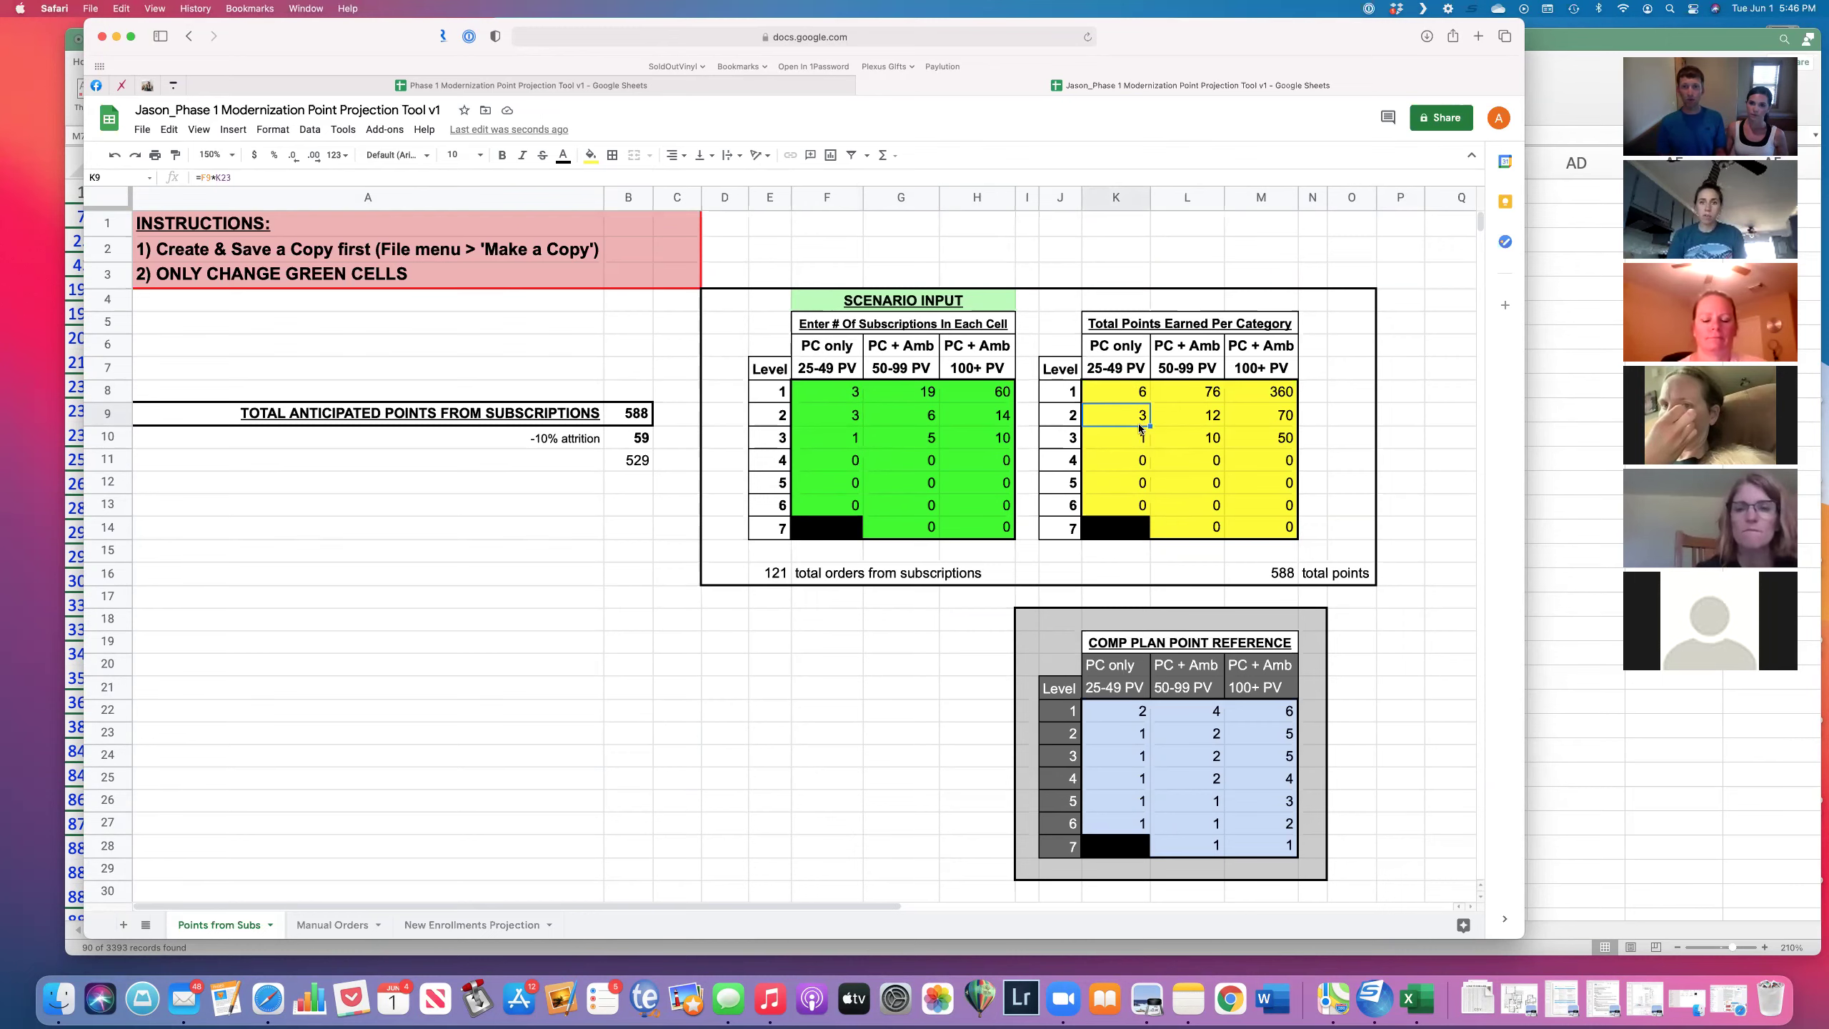
pyautogui.click(1121, 733)
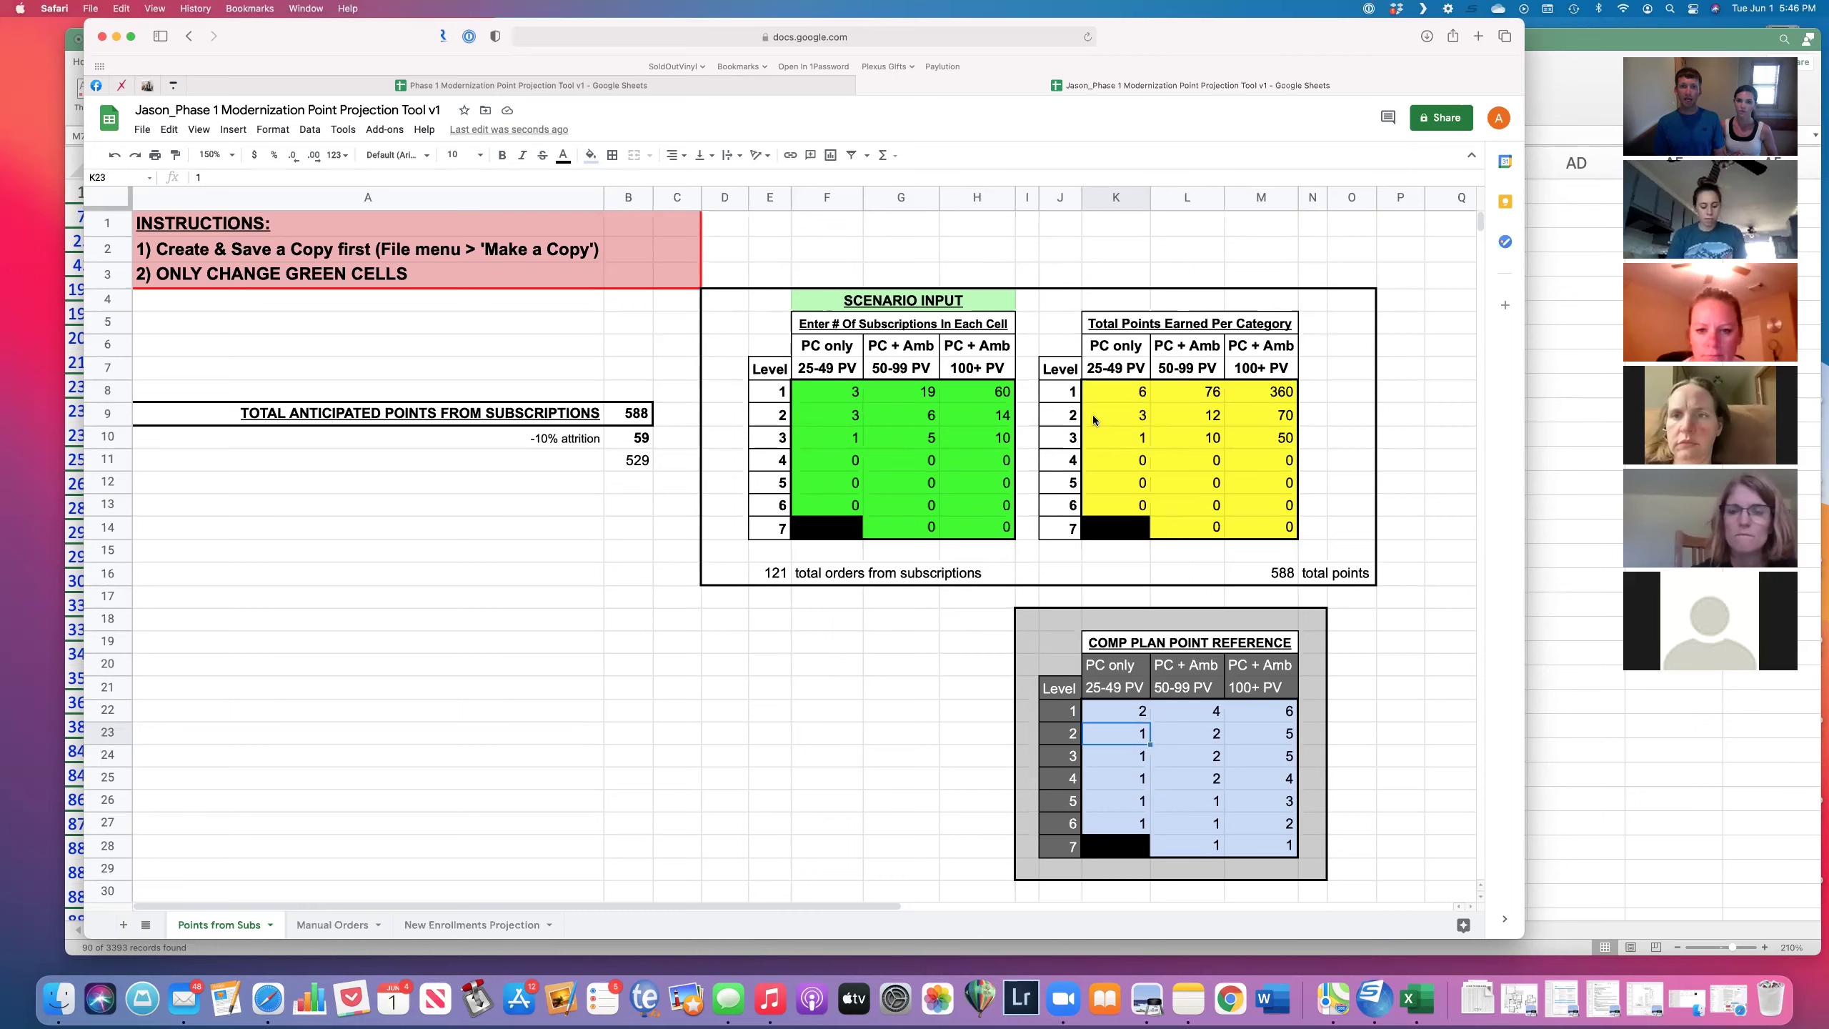
pyautogui.click(842, 420)
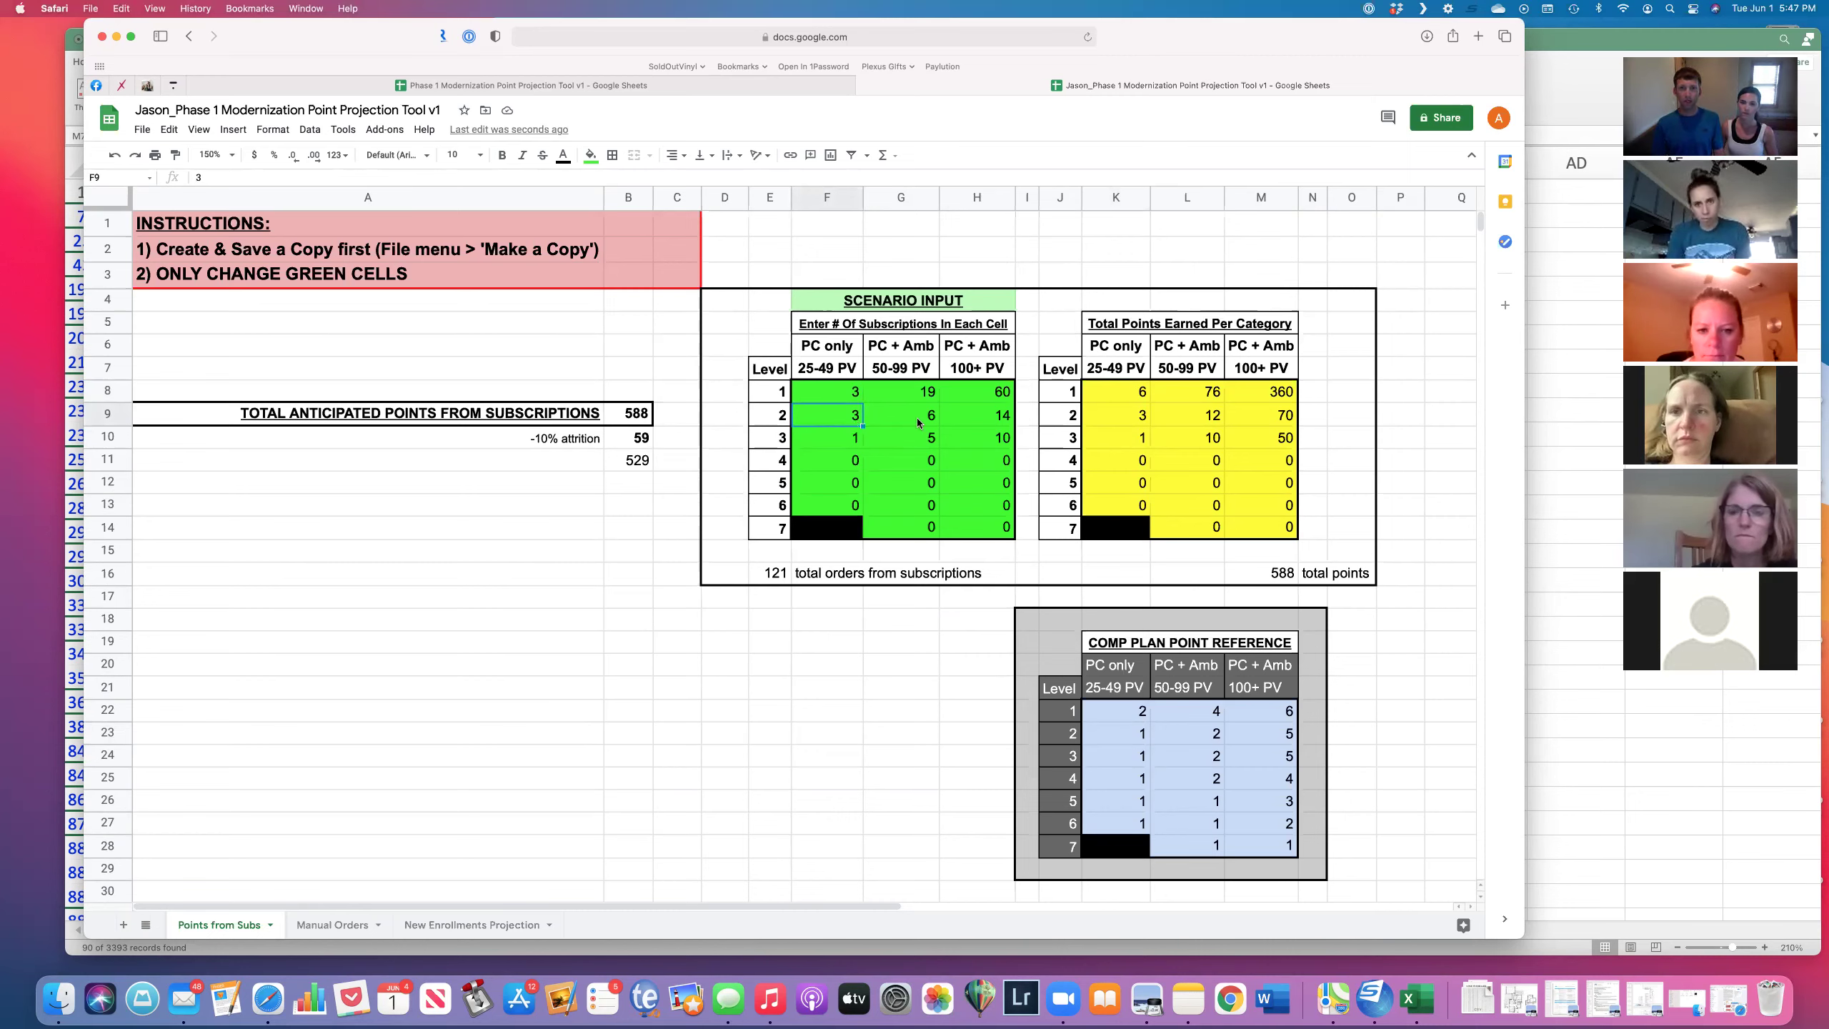
pyautogui.moveTo(1123, 393); pyautogui.dragTo(1248, 528)
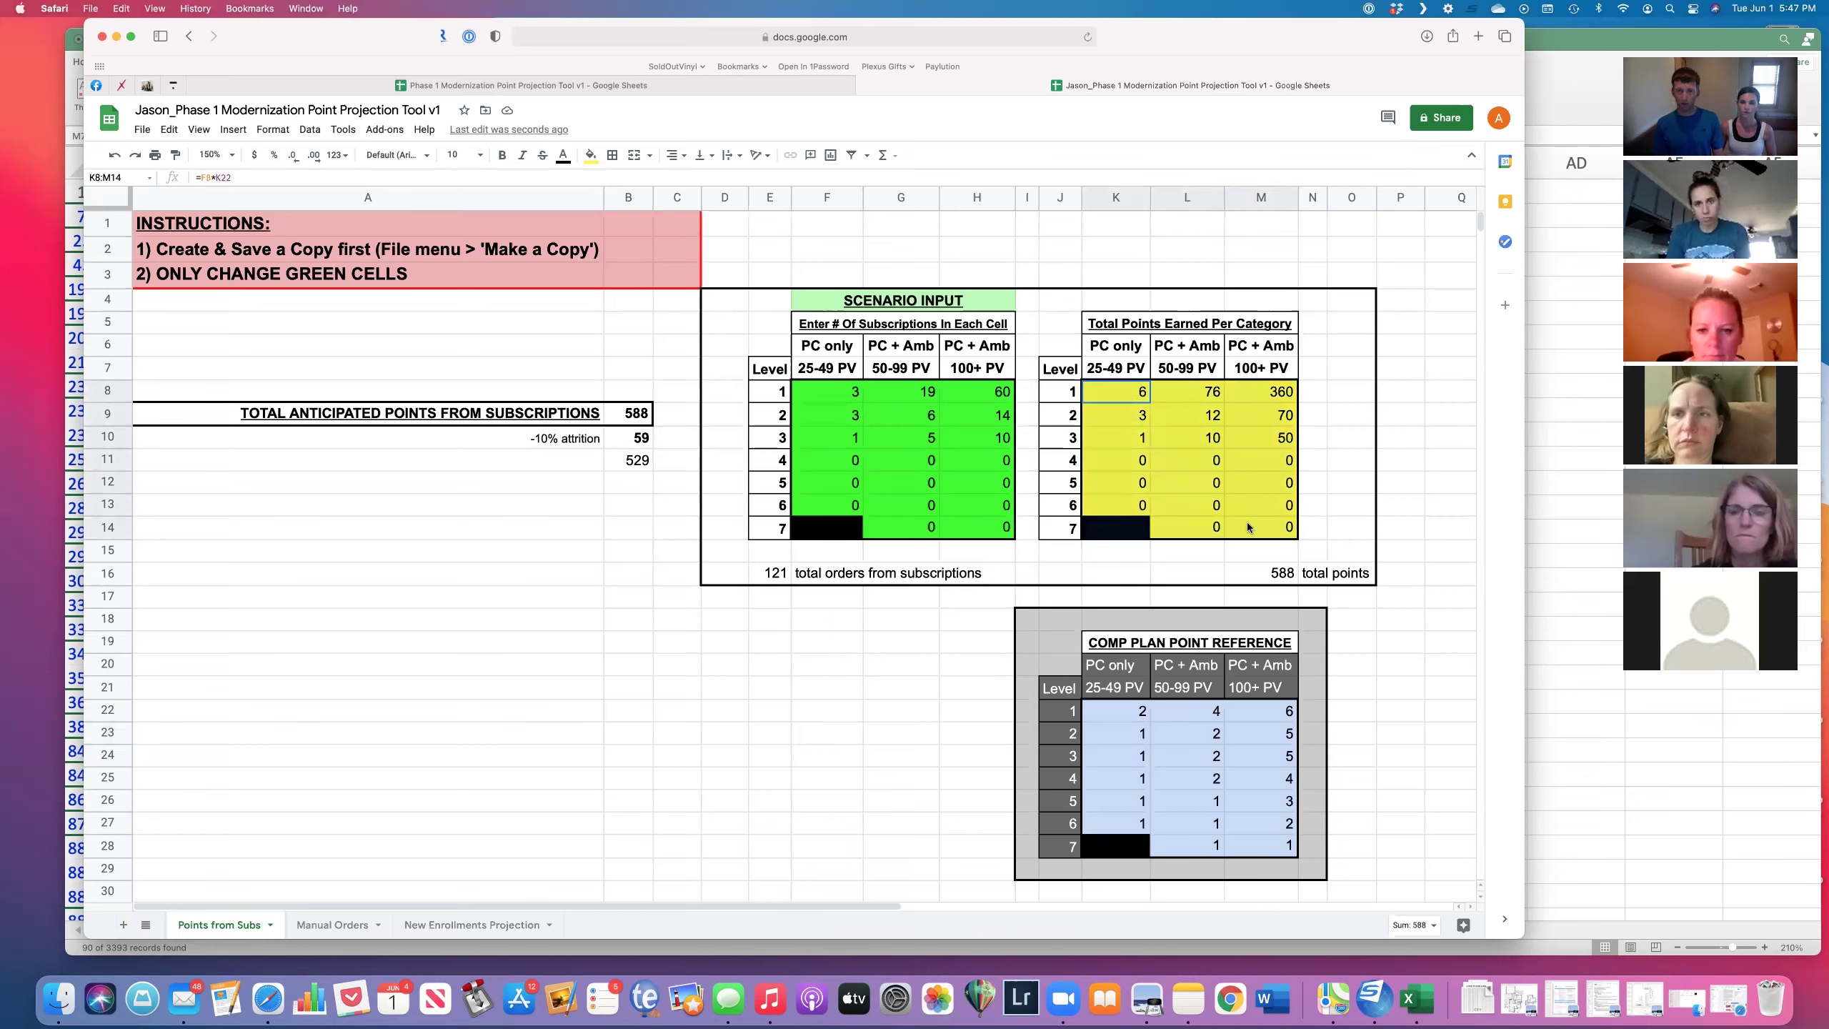
pyautogui.click(1296, 584)
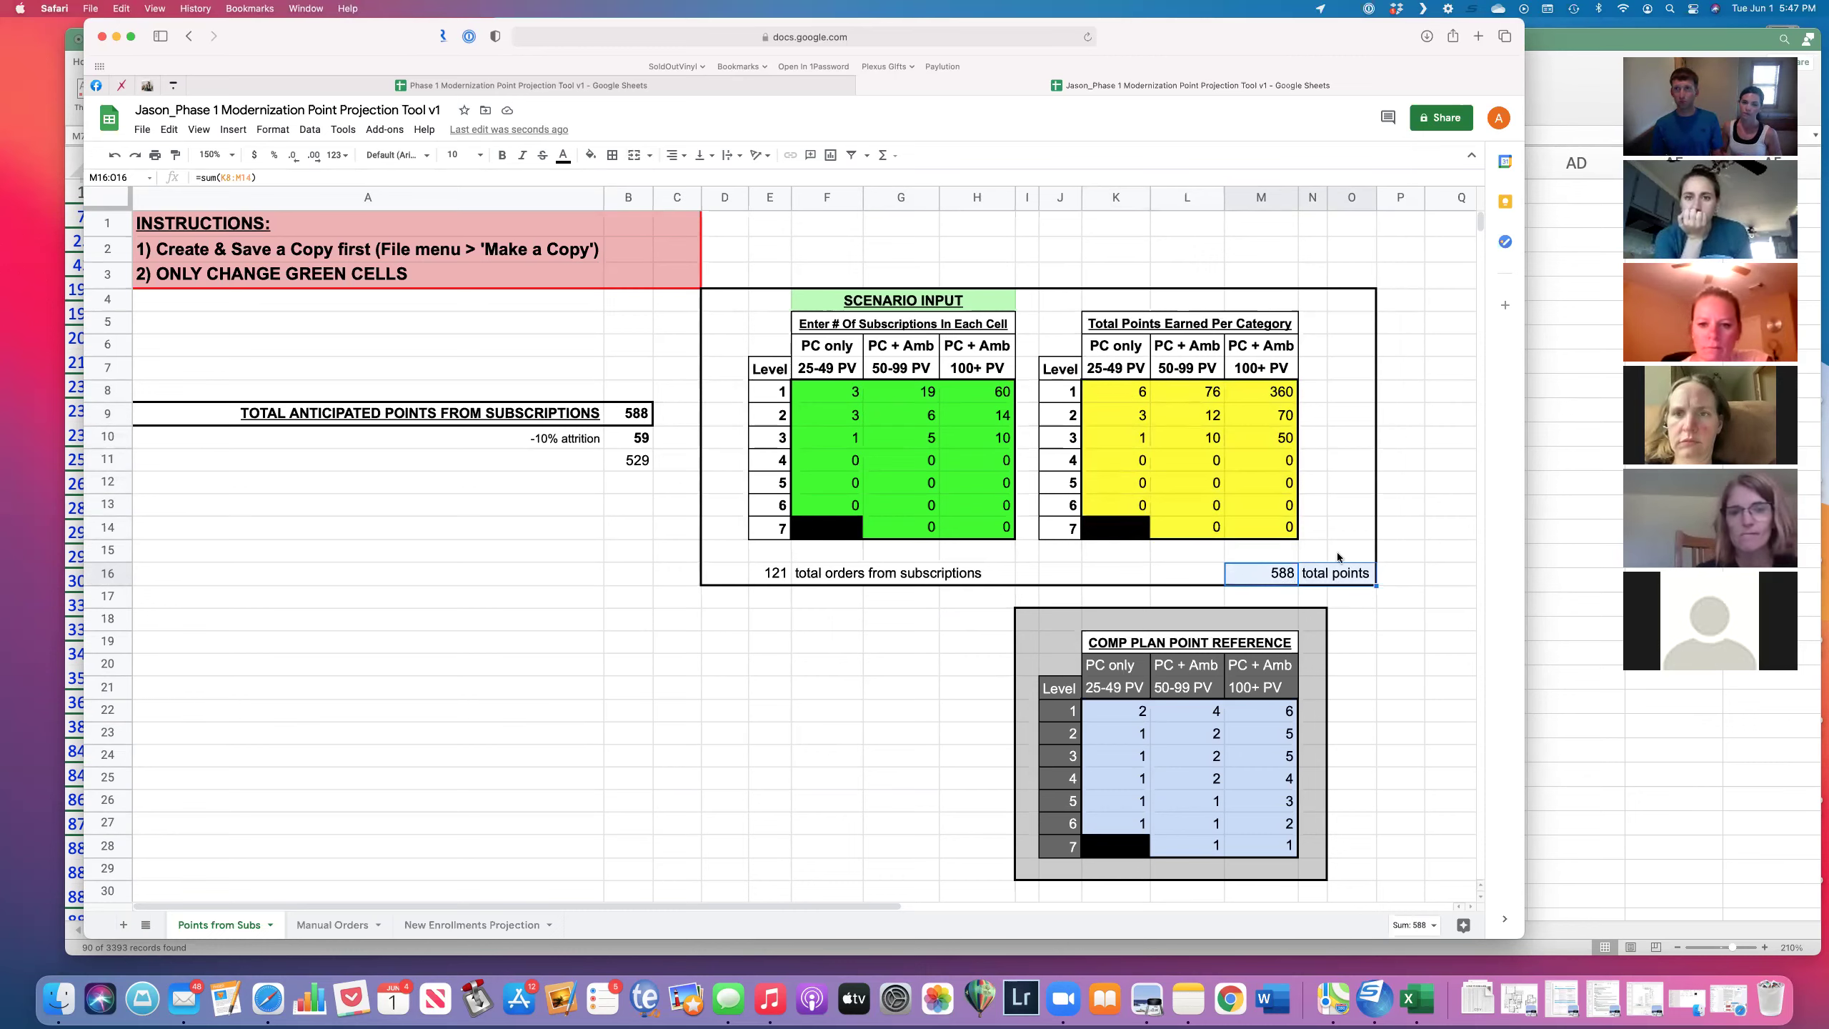
pyautogui.moveTo(987, 391); pyautogui.dragTo(840, 506)
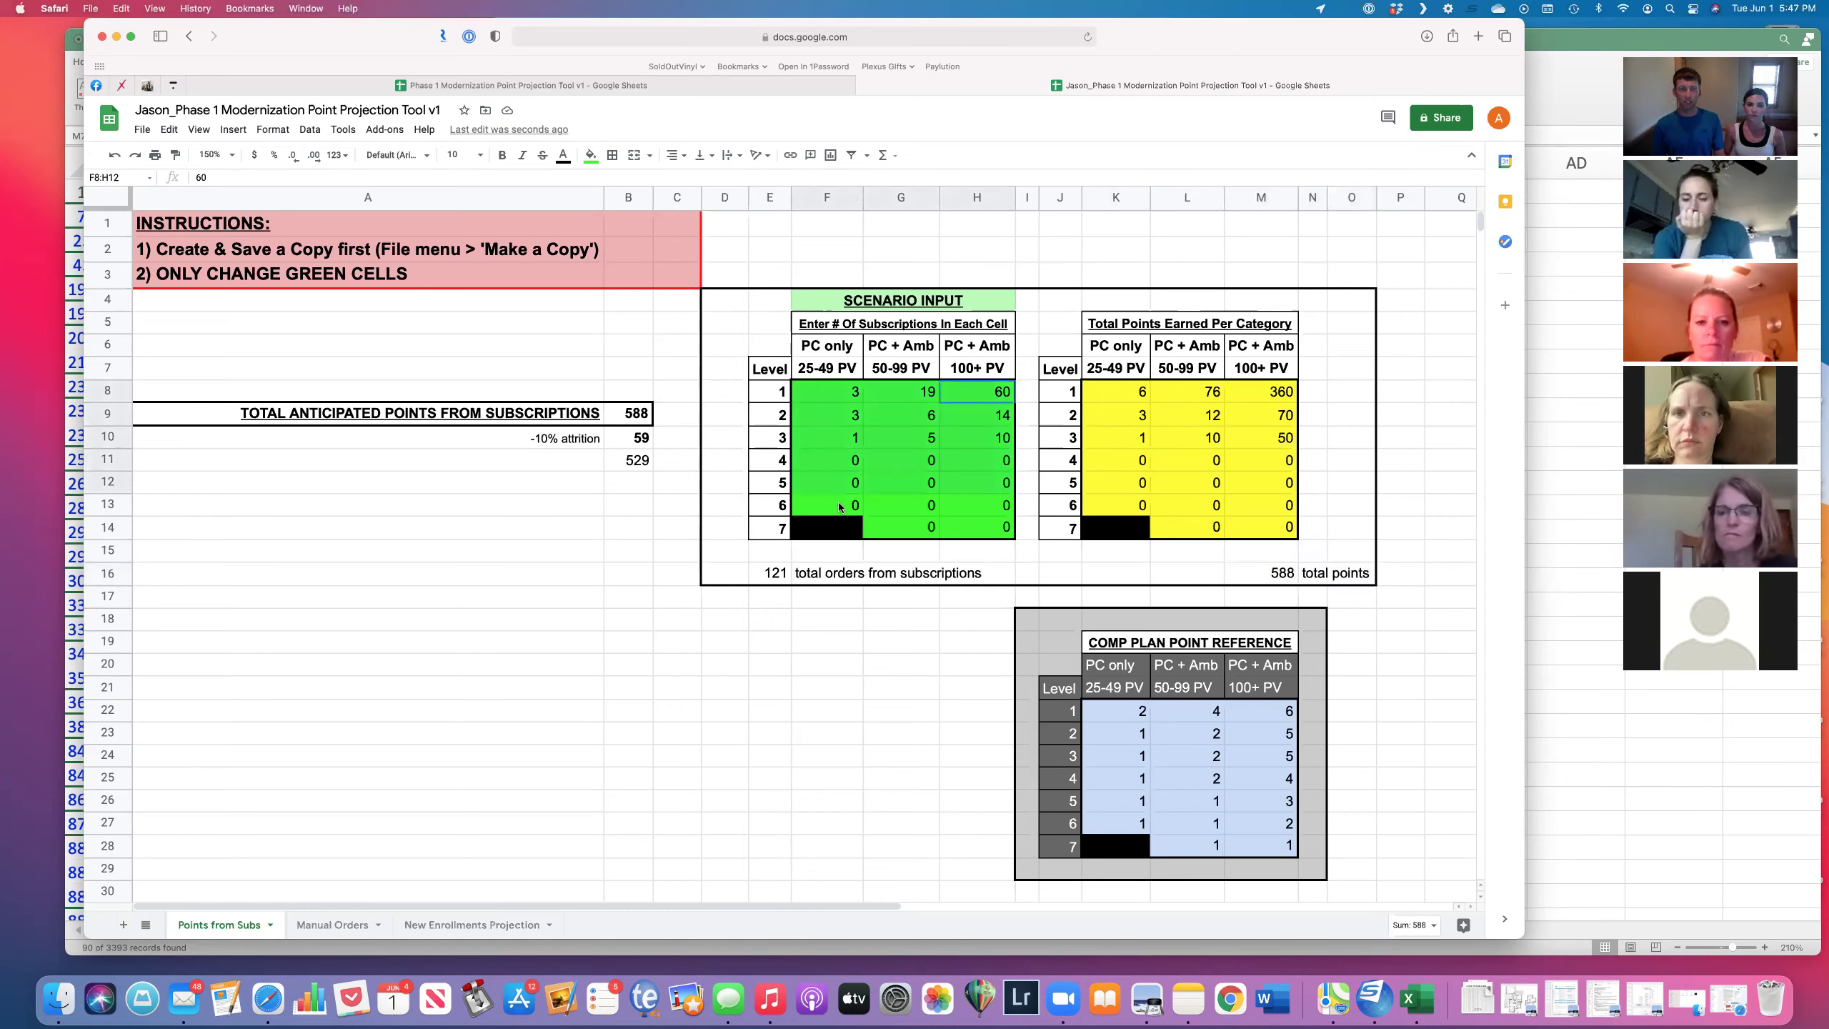
pyautogui.click(840, 482)
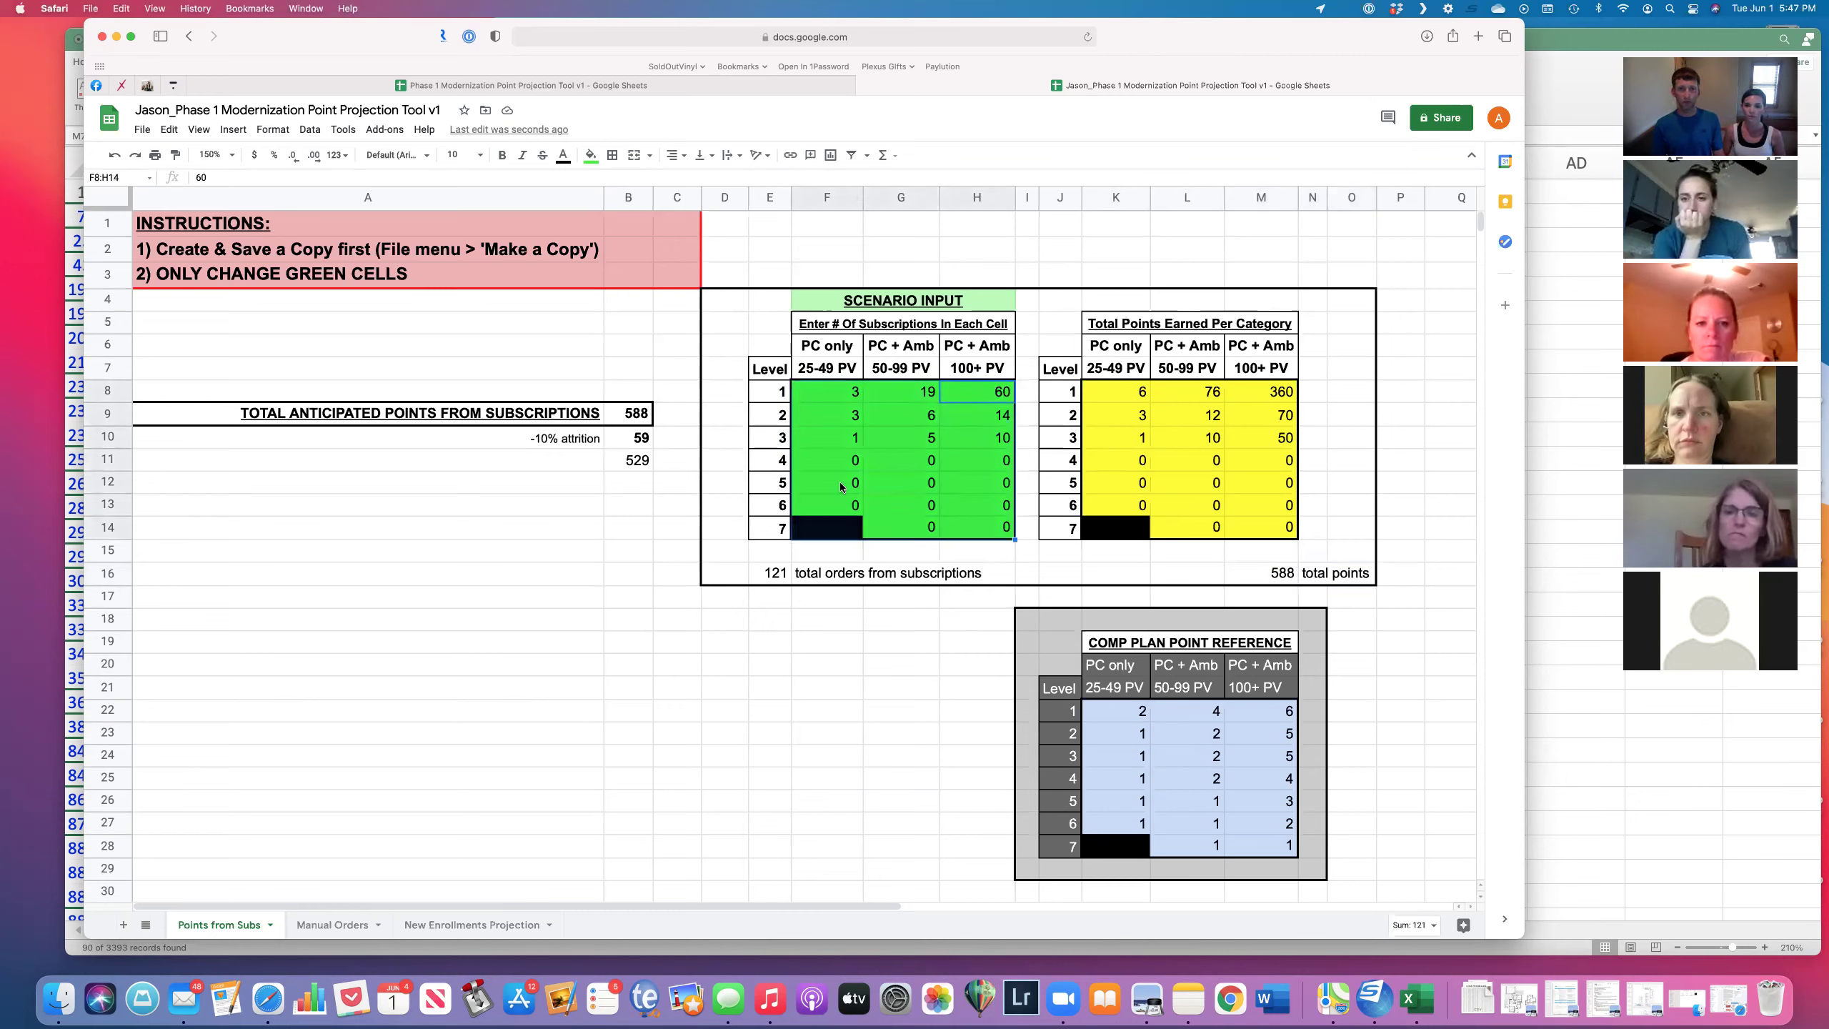
pyautogui.click(850, 422)
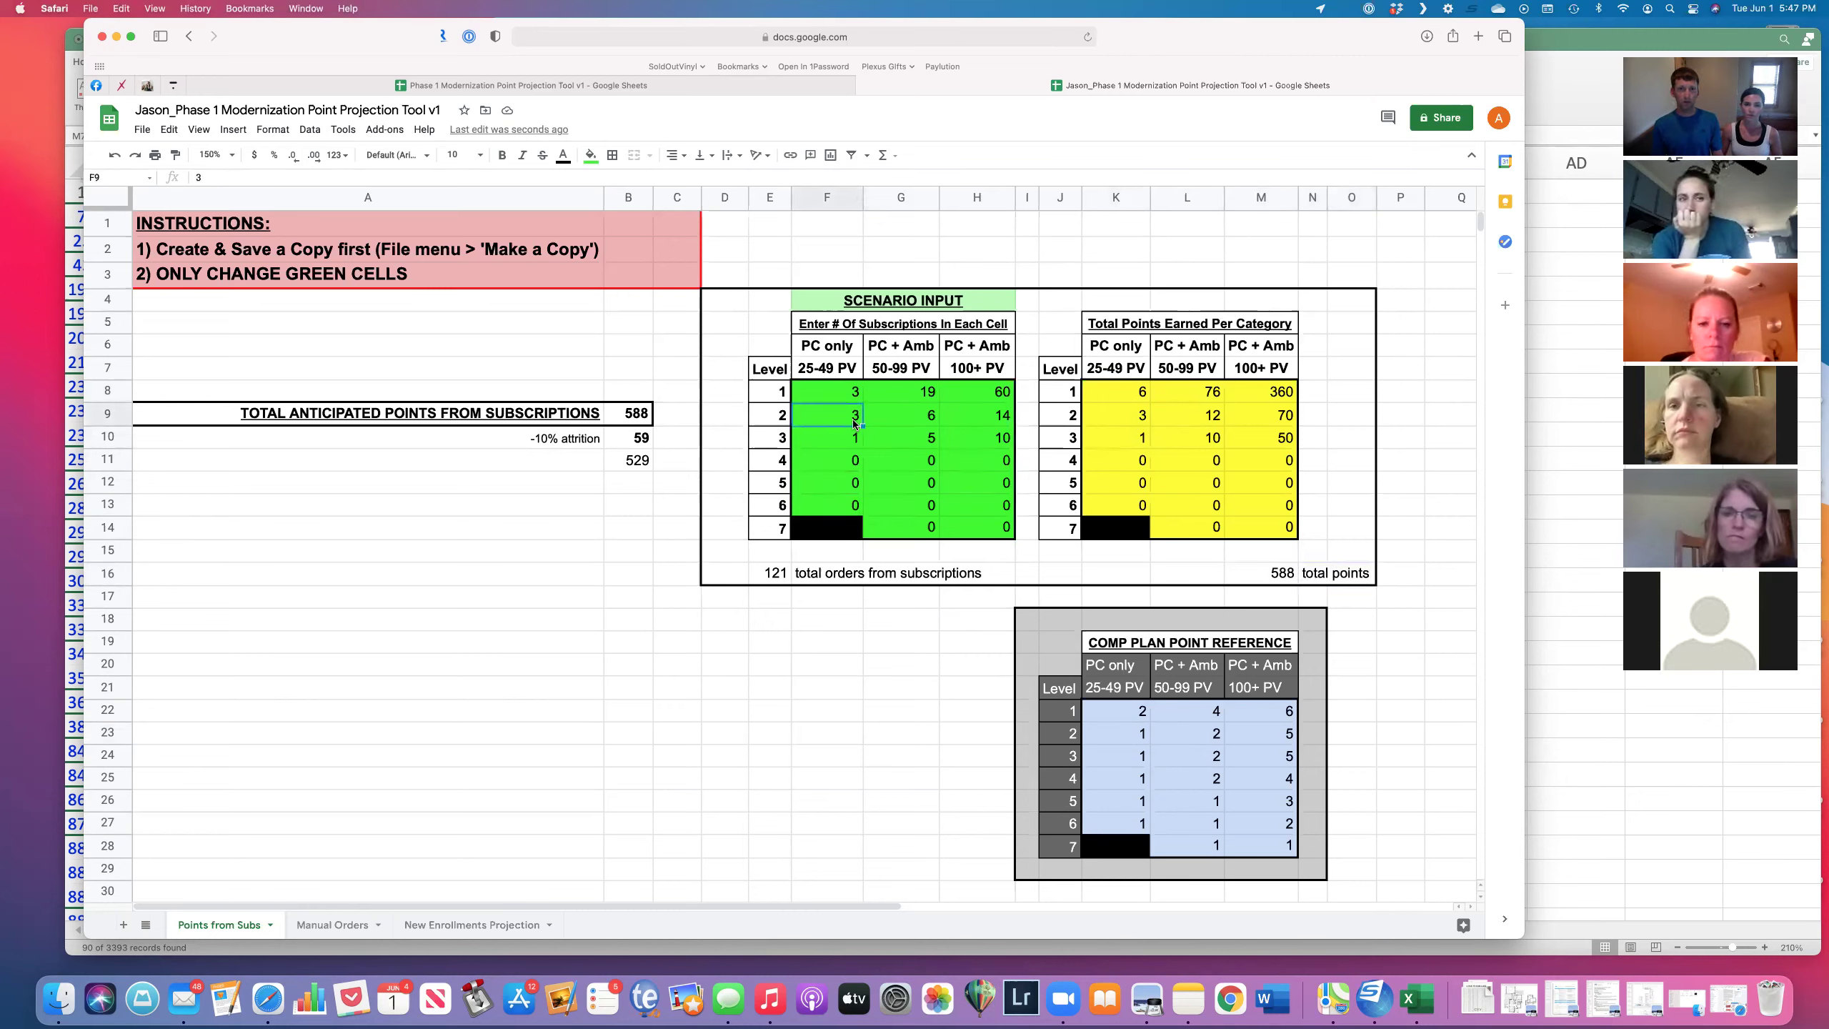
# Step: Review the PC + Amb 50-99 PV subscription inputs by level and the Total Points Earned Per Category table
pyautogui.click(905, 397)
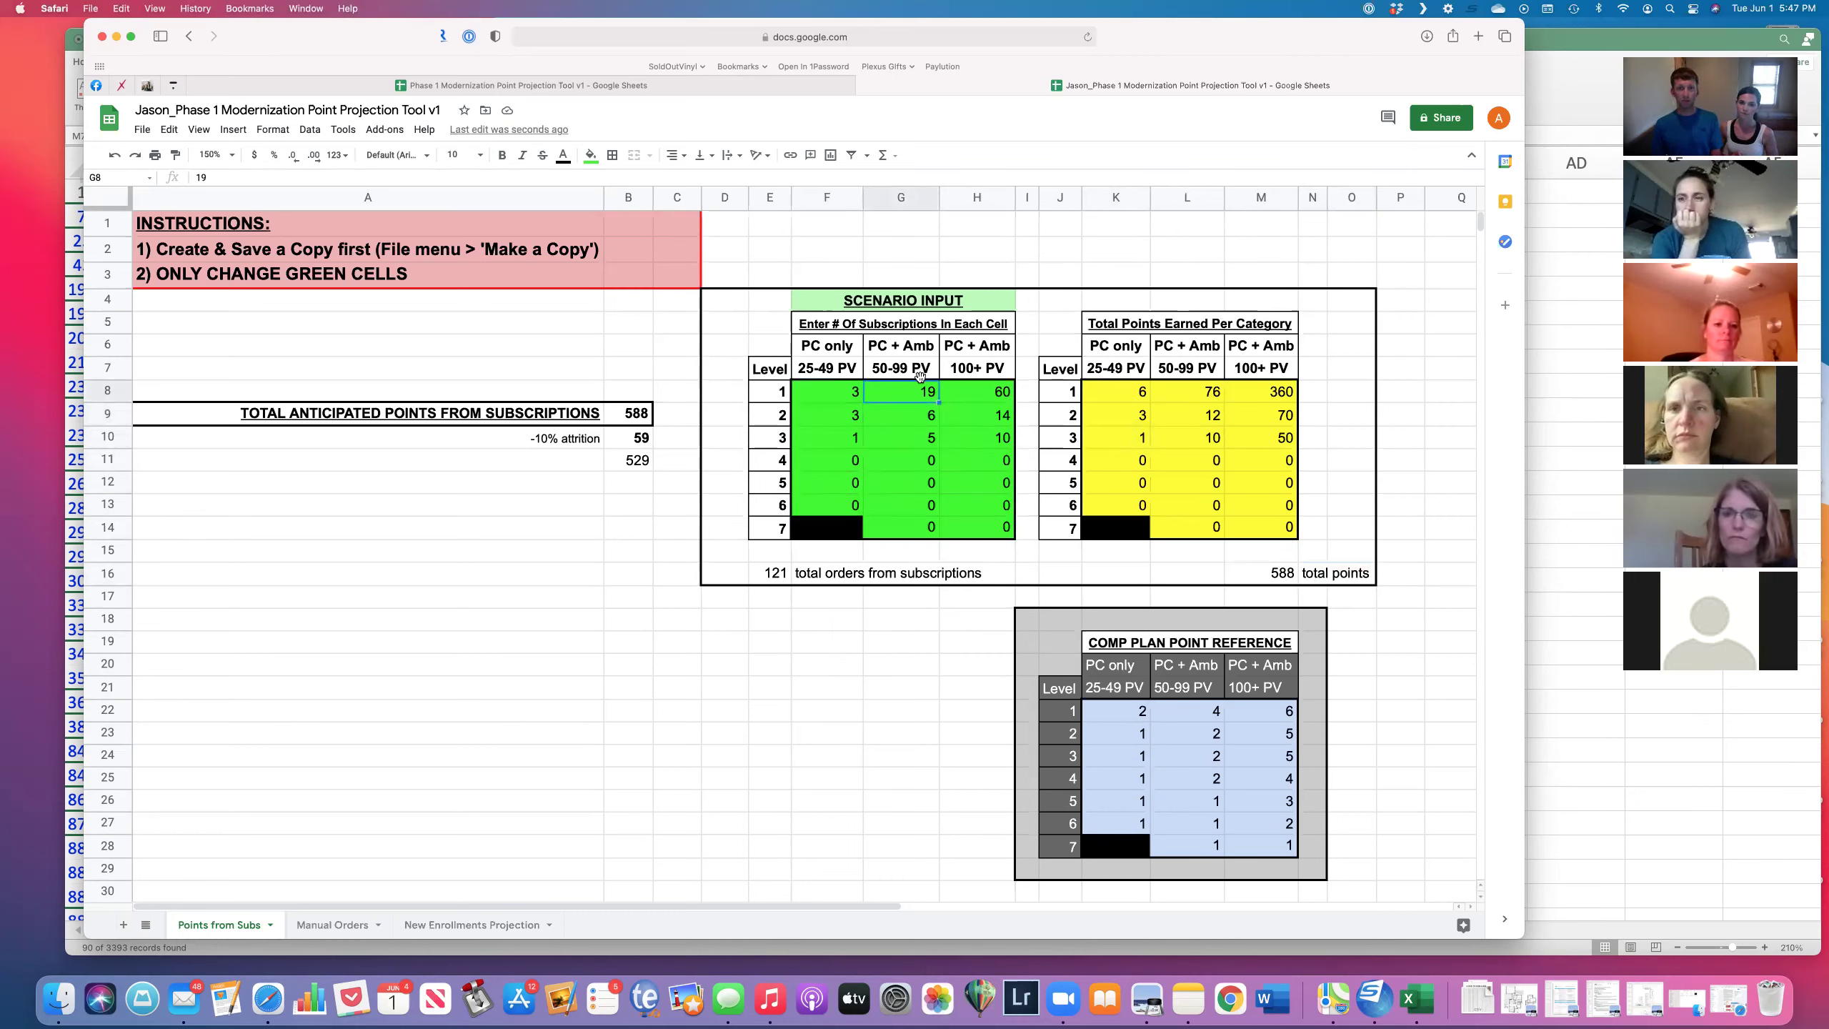
pyautogui.click(901, 353)
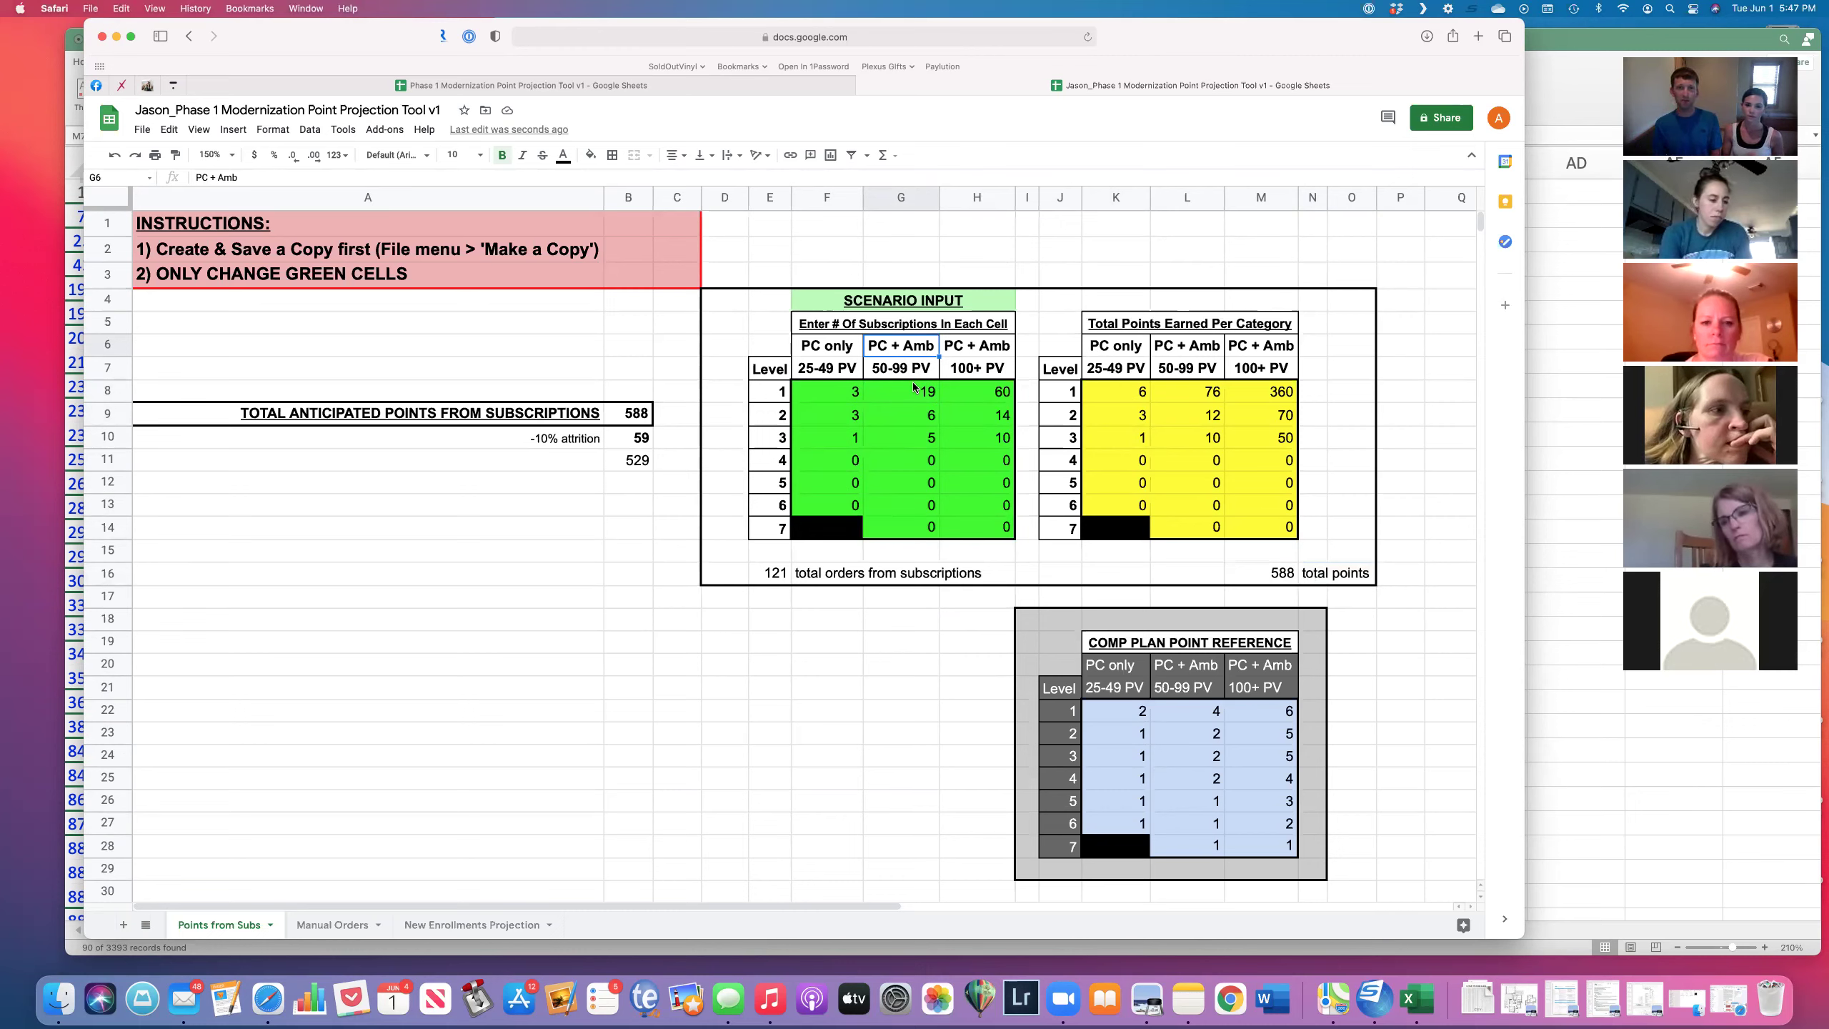
pyautogui.click(882, 394)
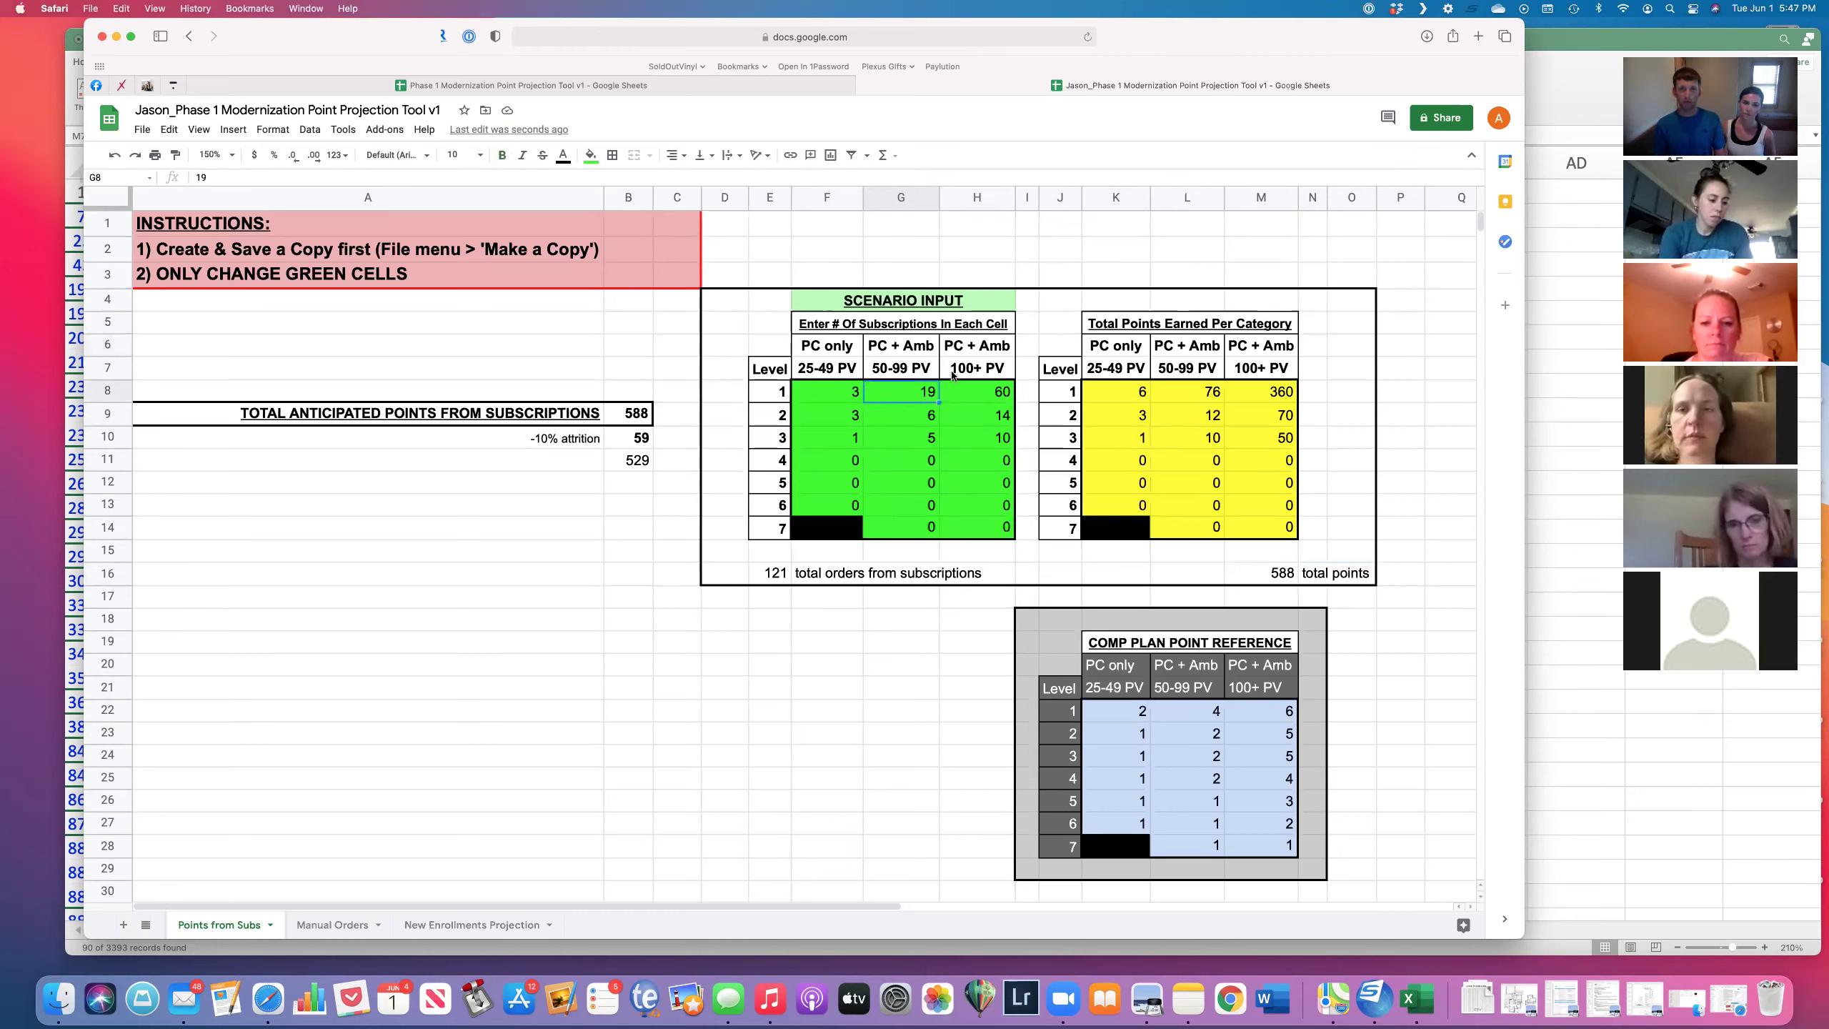
pyautogui.press('Down')
pyautogui.press('Down')
pyautogui.moveTo(1129, 398); pyautogui.dragTo(1285, 530)
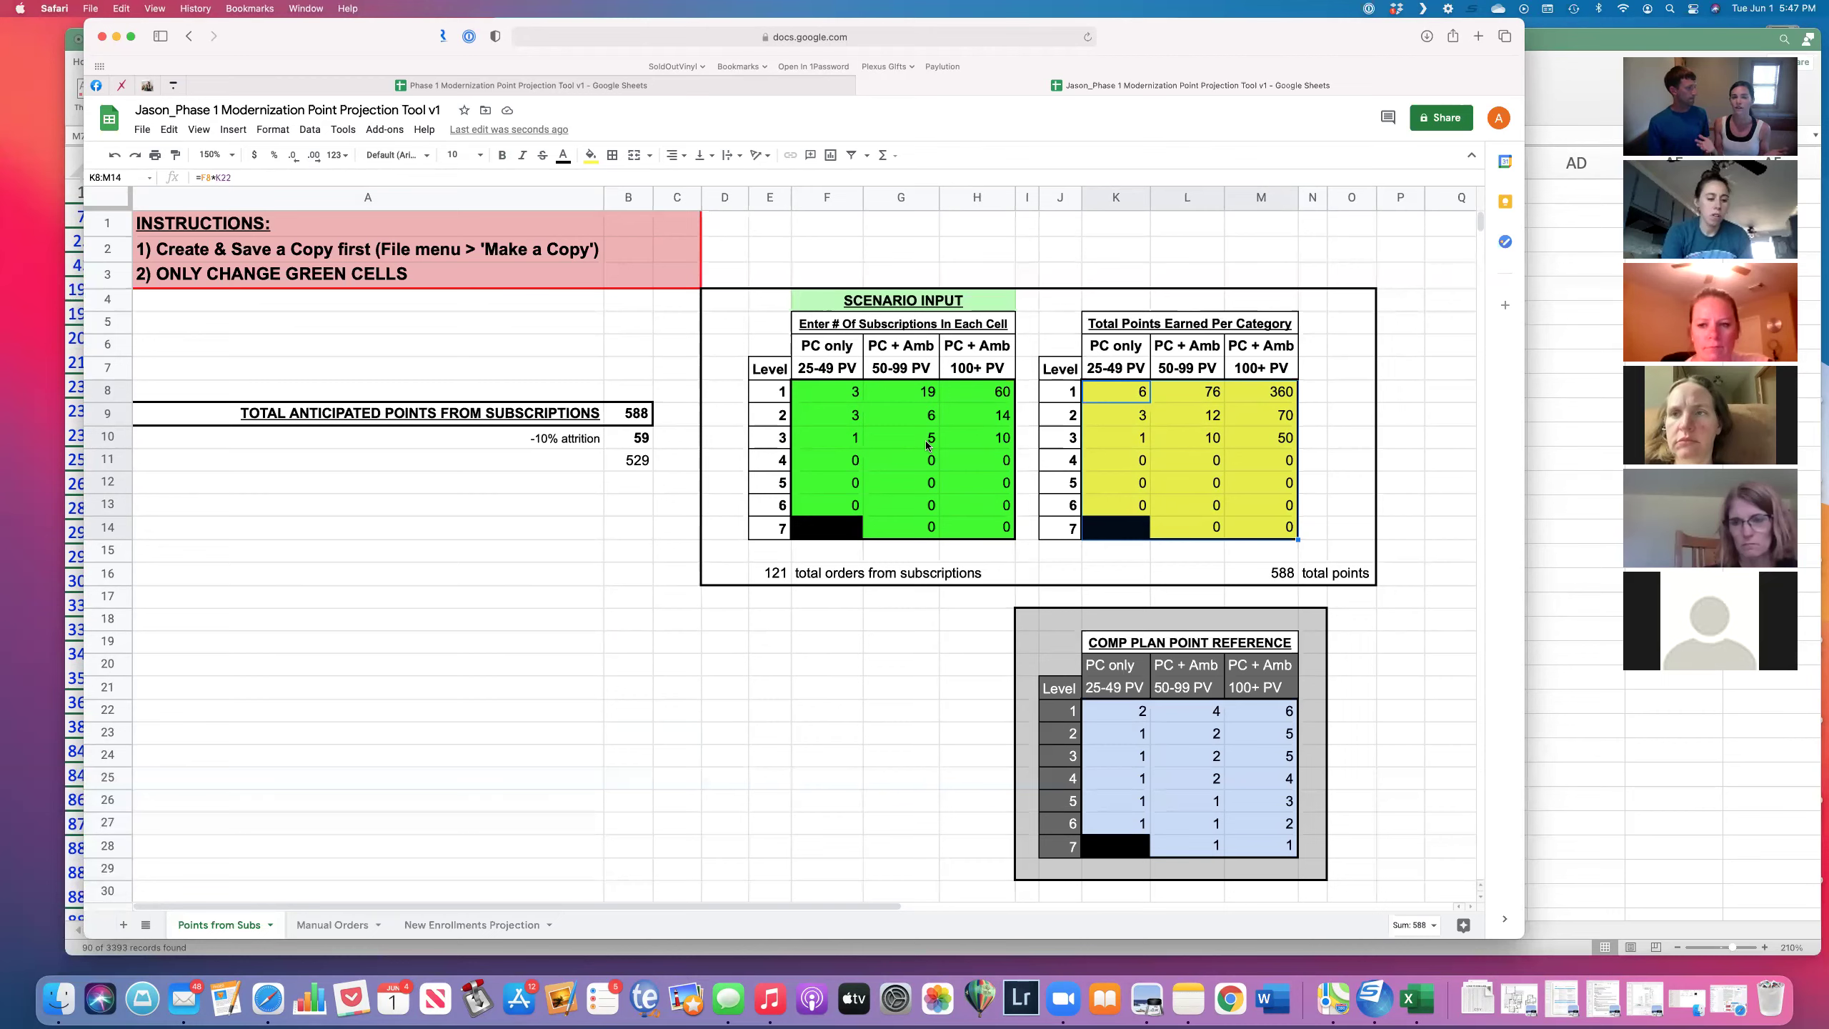
pyautogui.click(1020, 398)
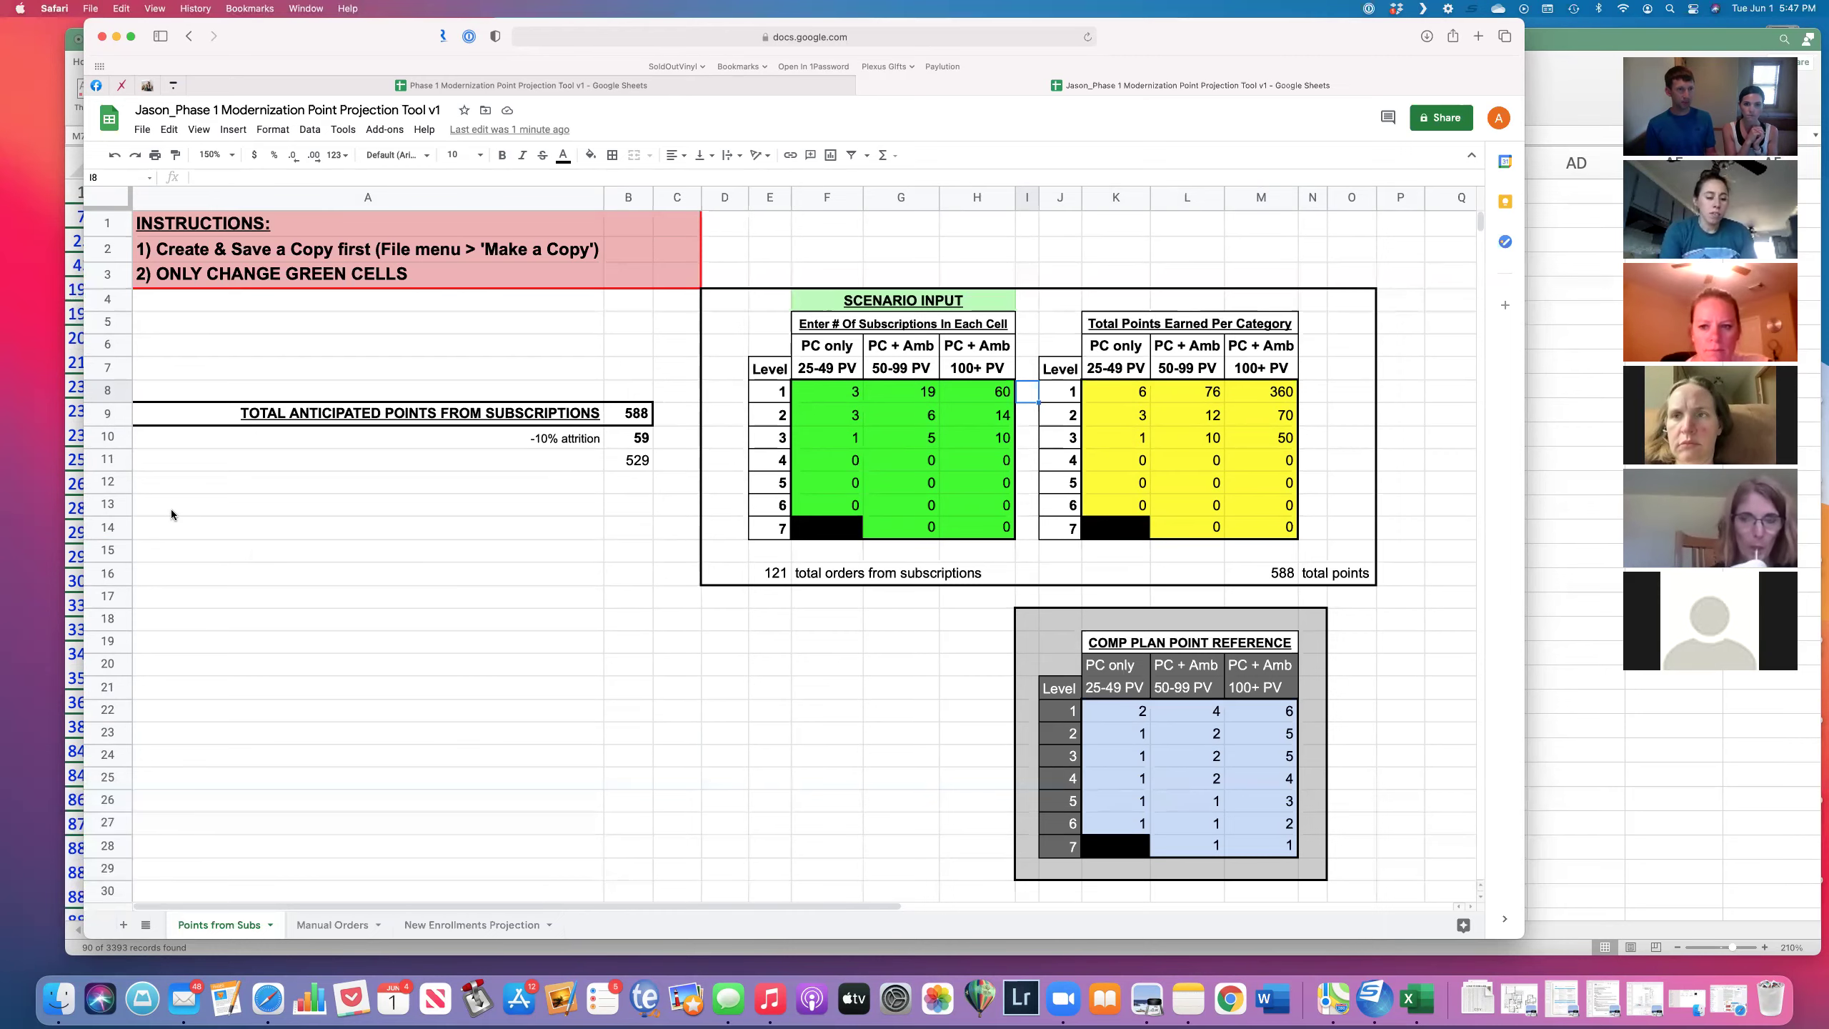
# Step: Switch back to the rank-up detail report in Excel and highlight the NextAutoOrder column
pyautogui.click(77, 492)
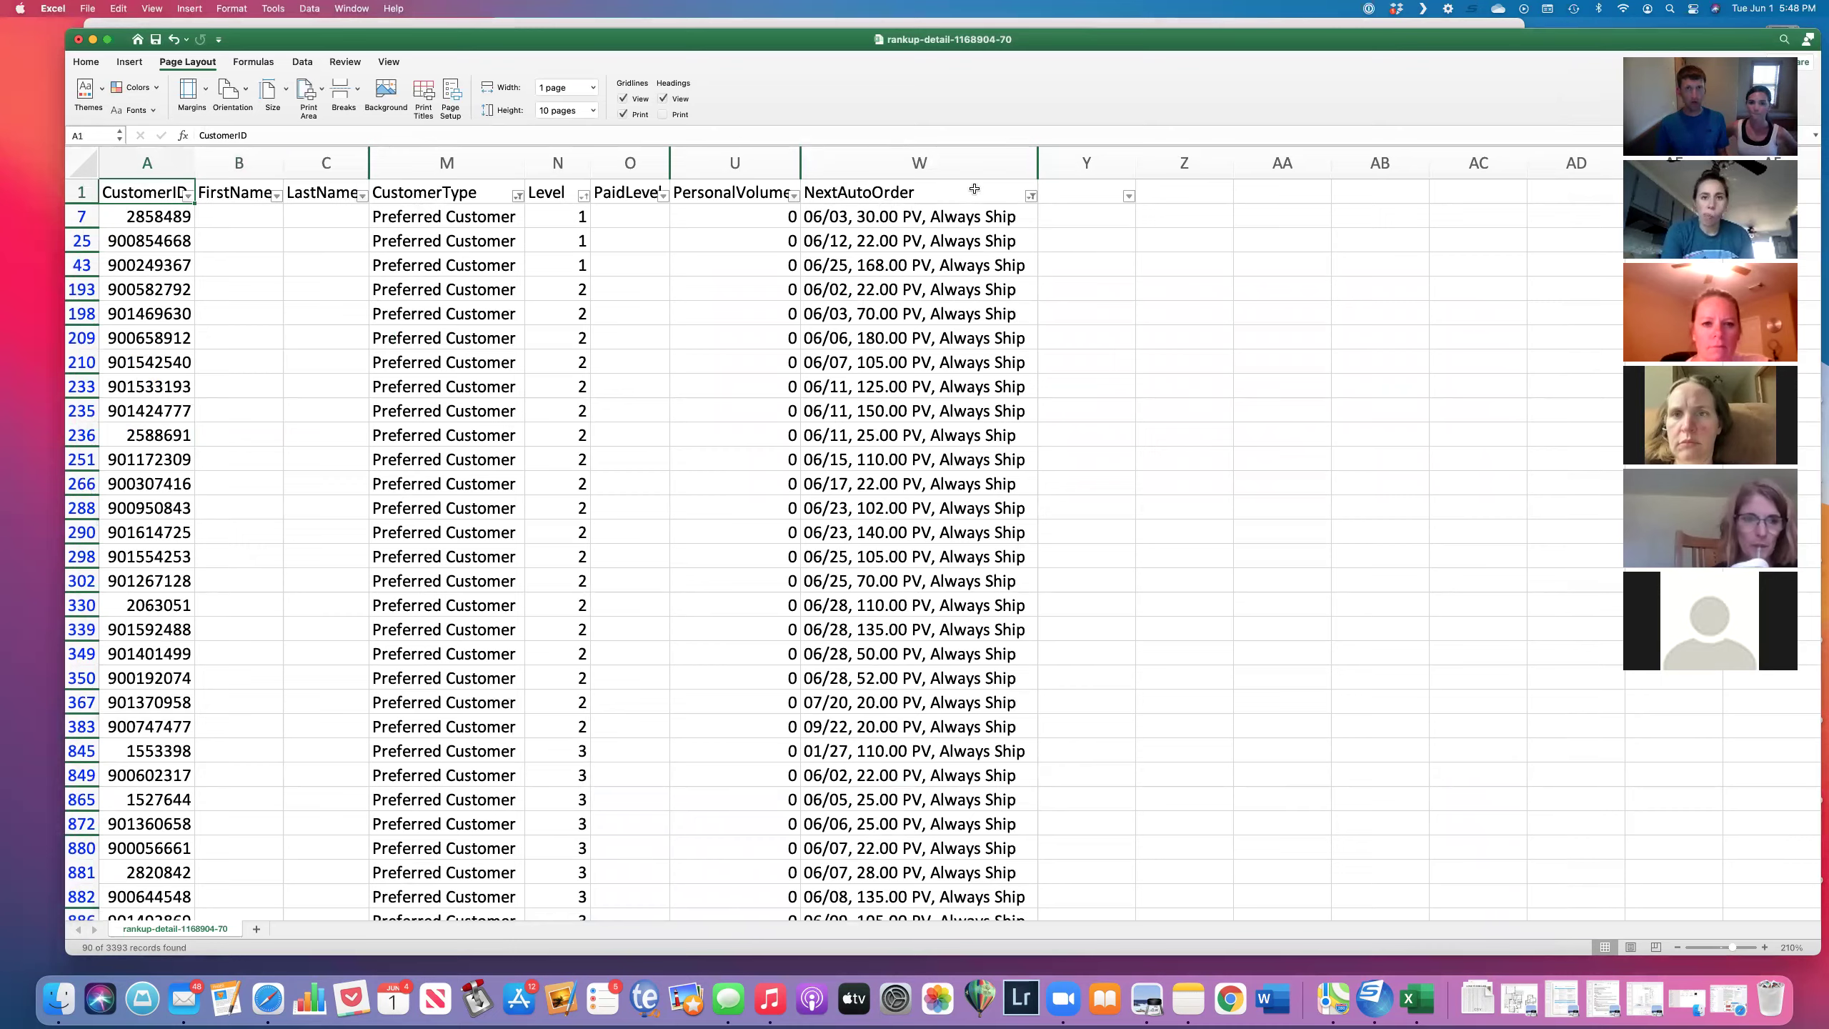
pyautogui.click(971, 162)
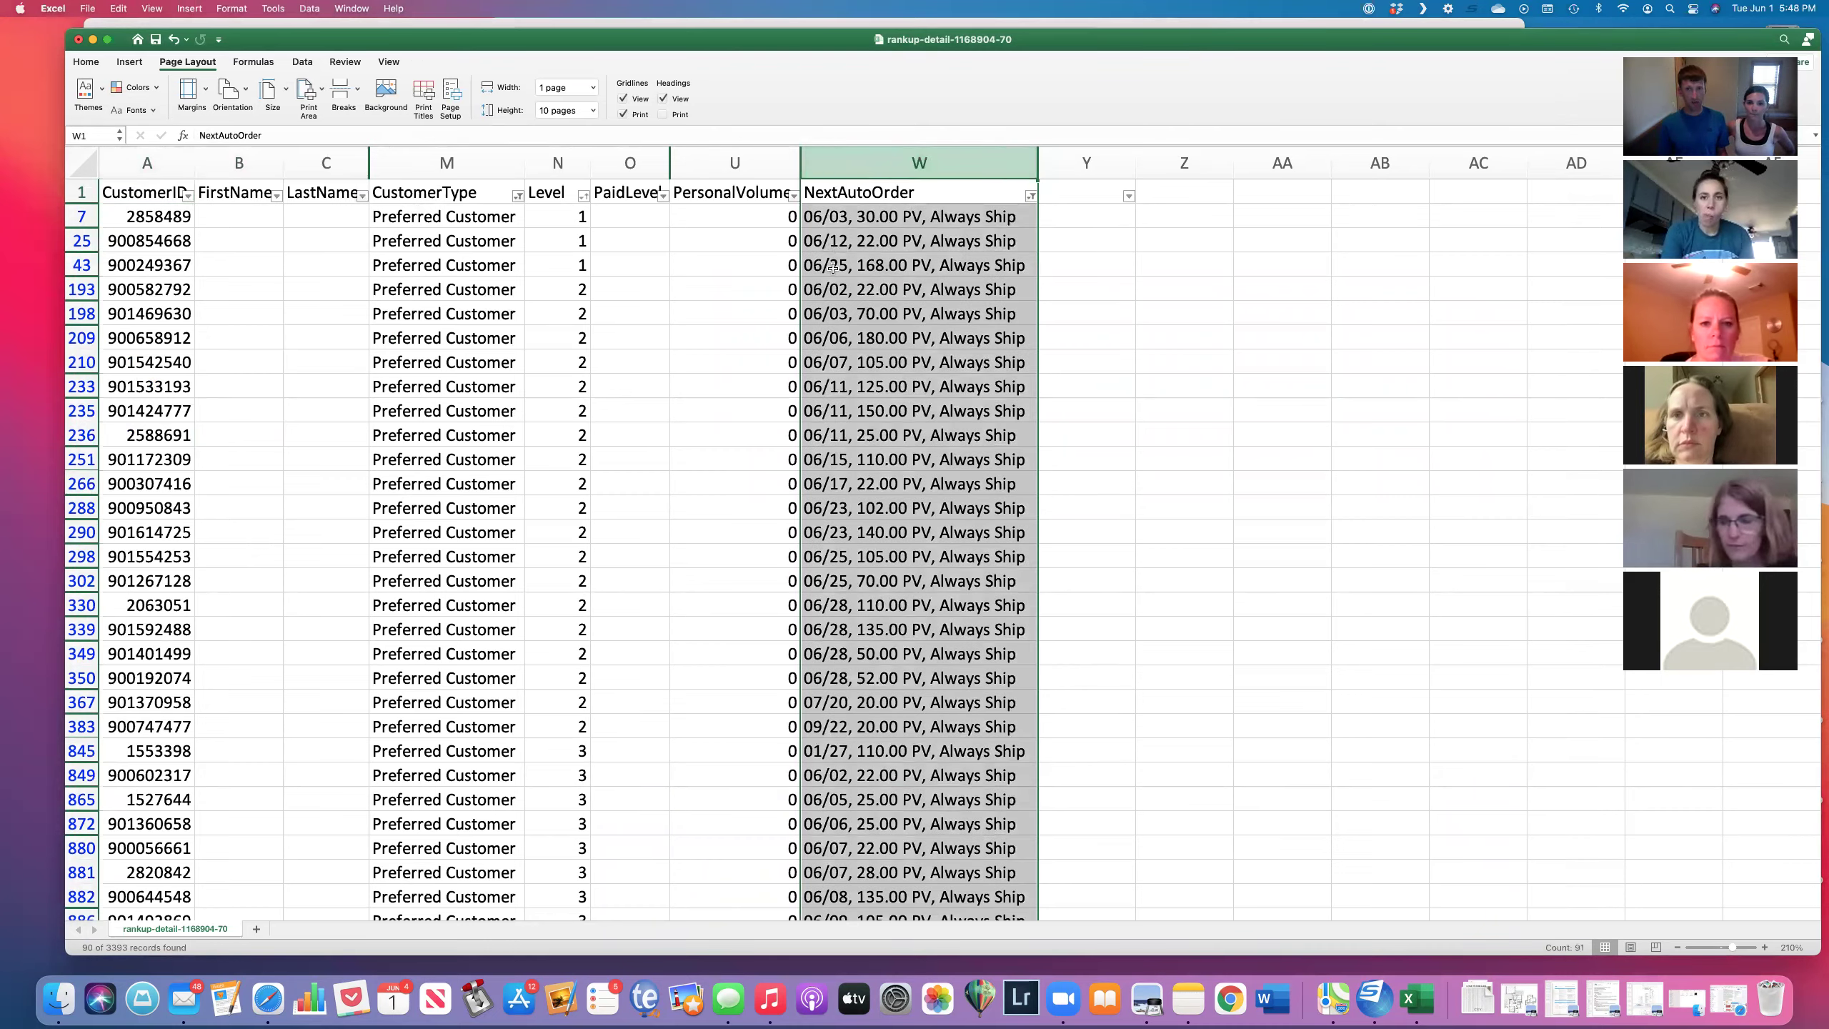
pyautogui.click(949, 201)
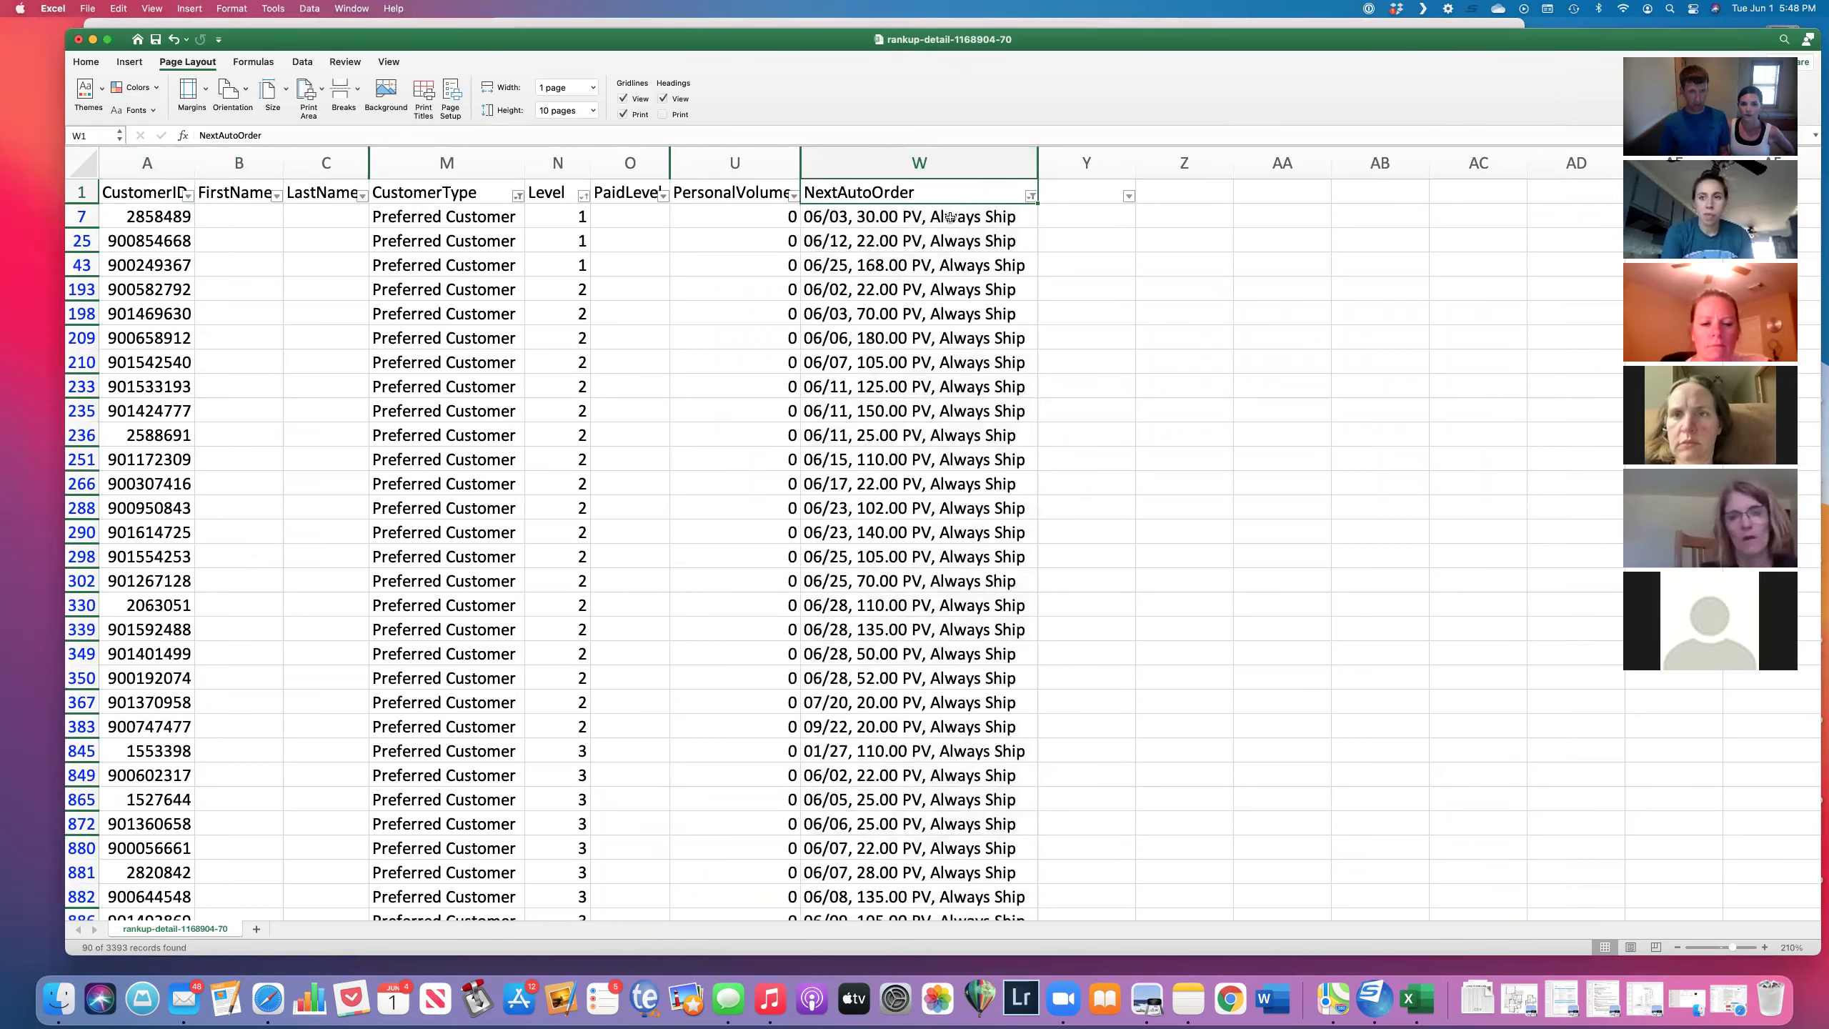
pyautogui.hotkey('shift', 'Home')
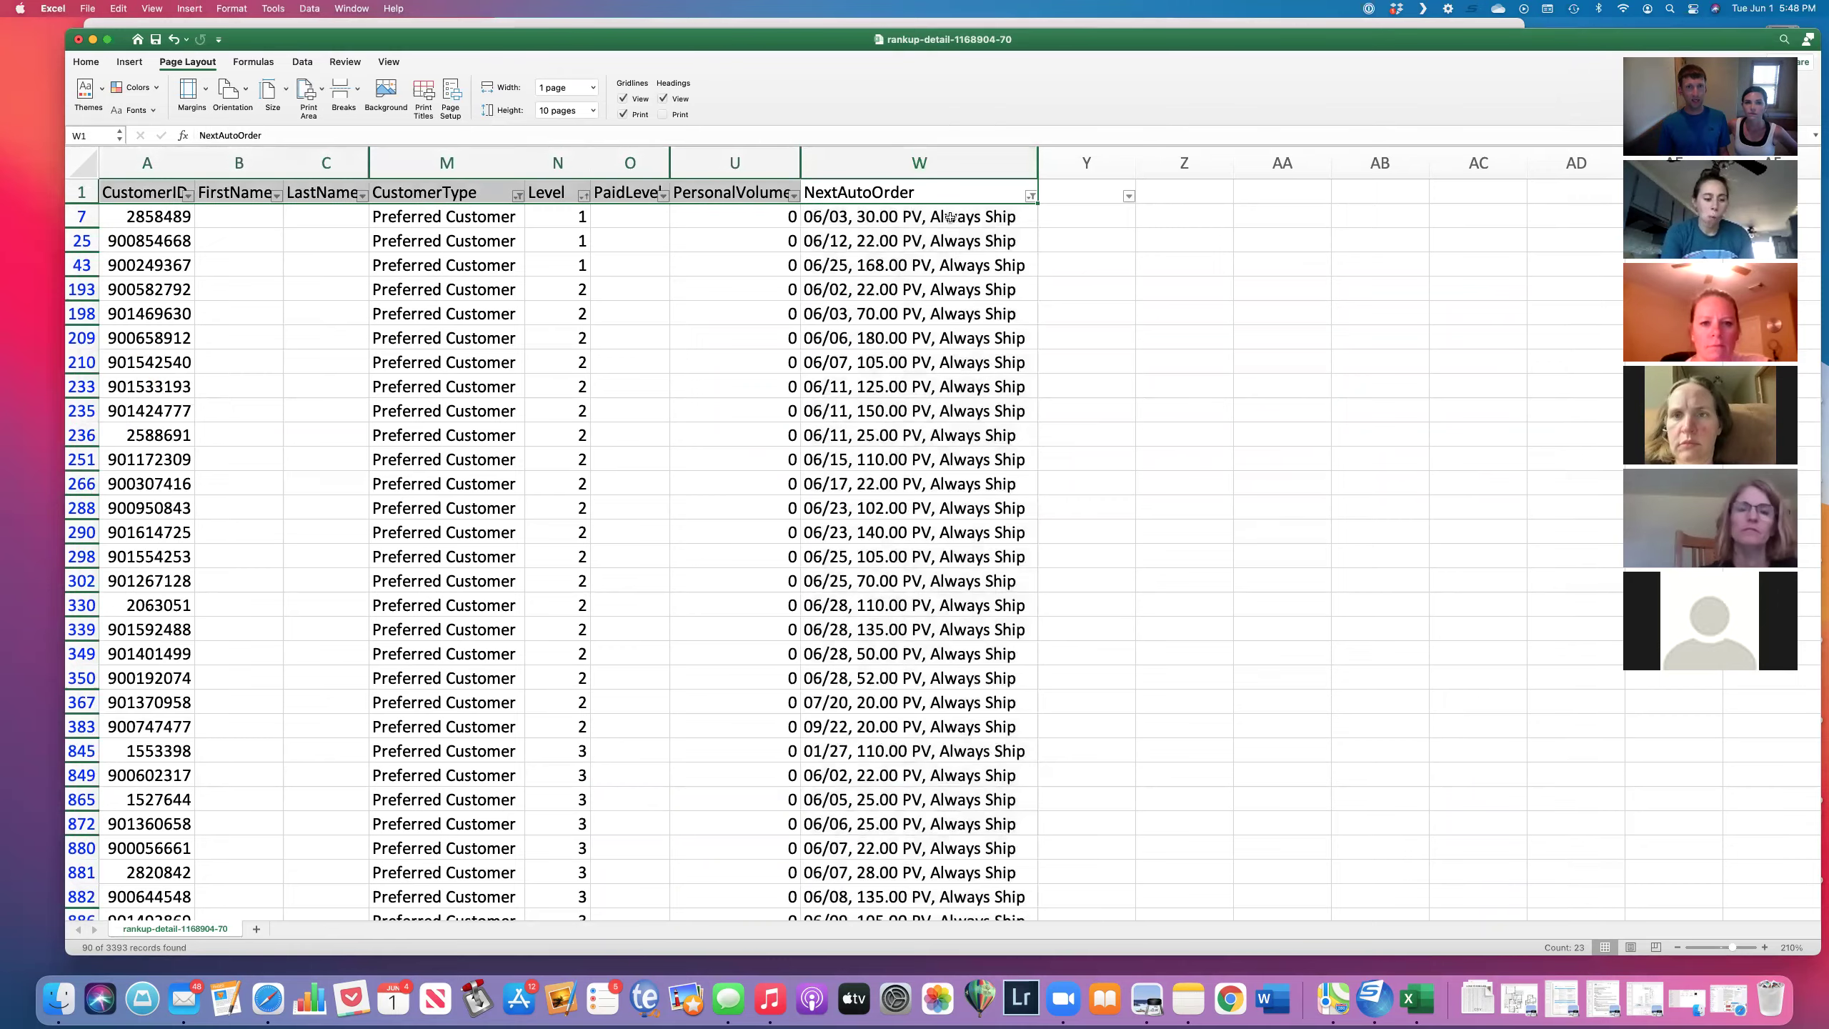
pyautogui.hotkey('ctrl', 'shift', 'Down')
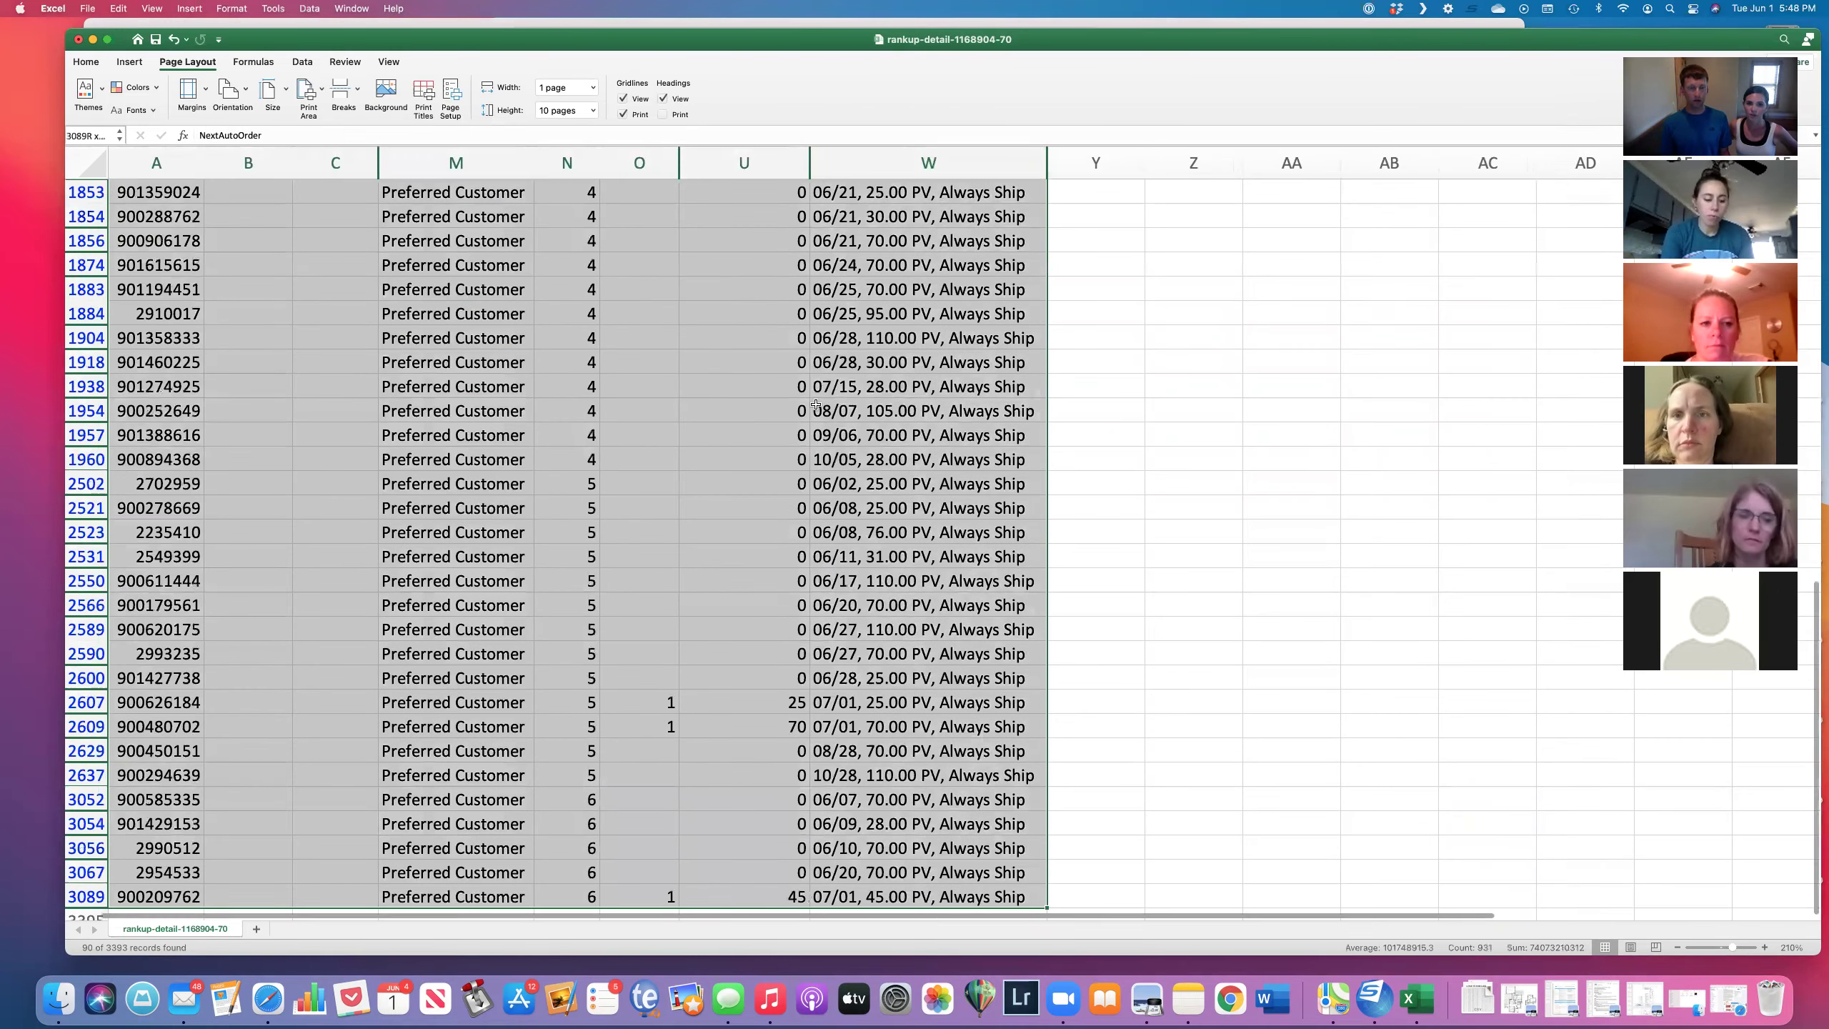
pyautogui.press('Up')
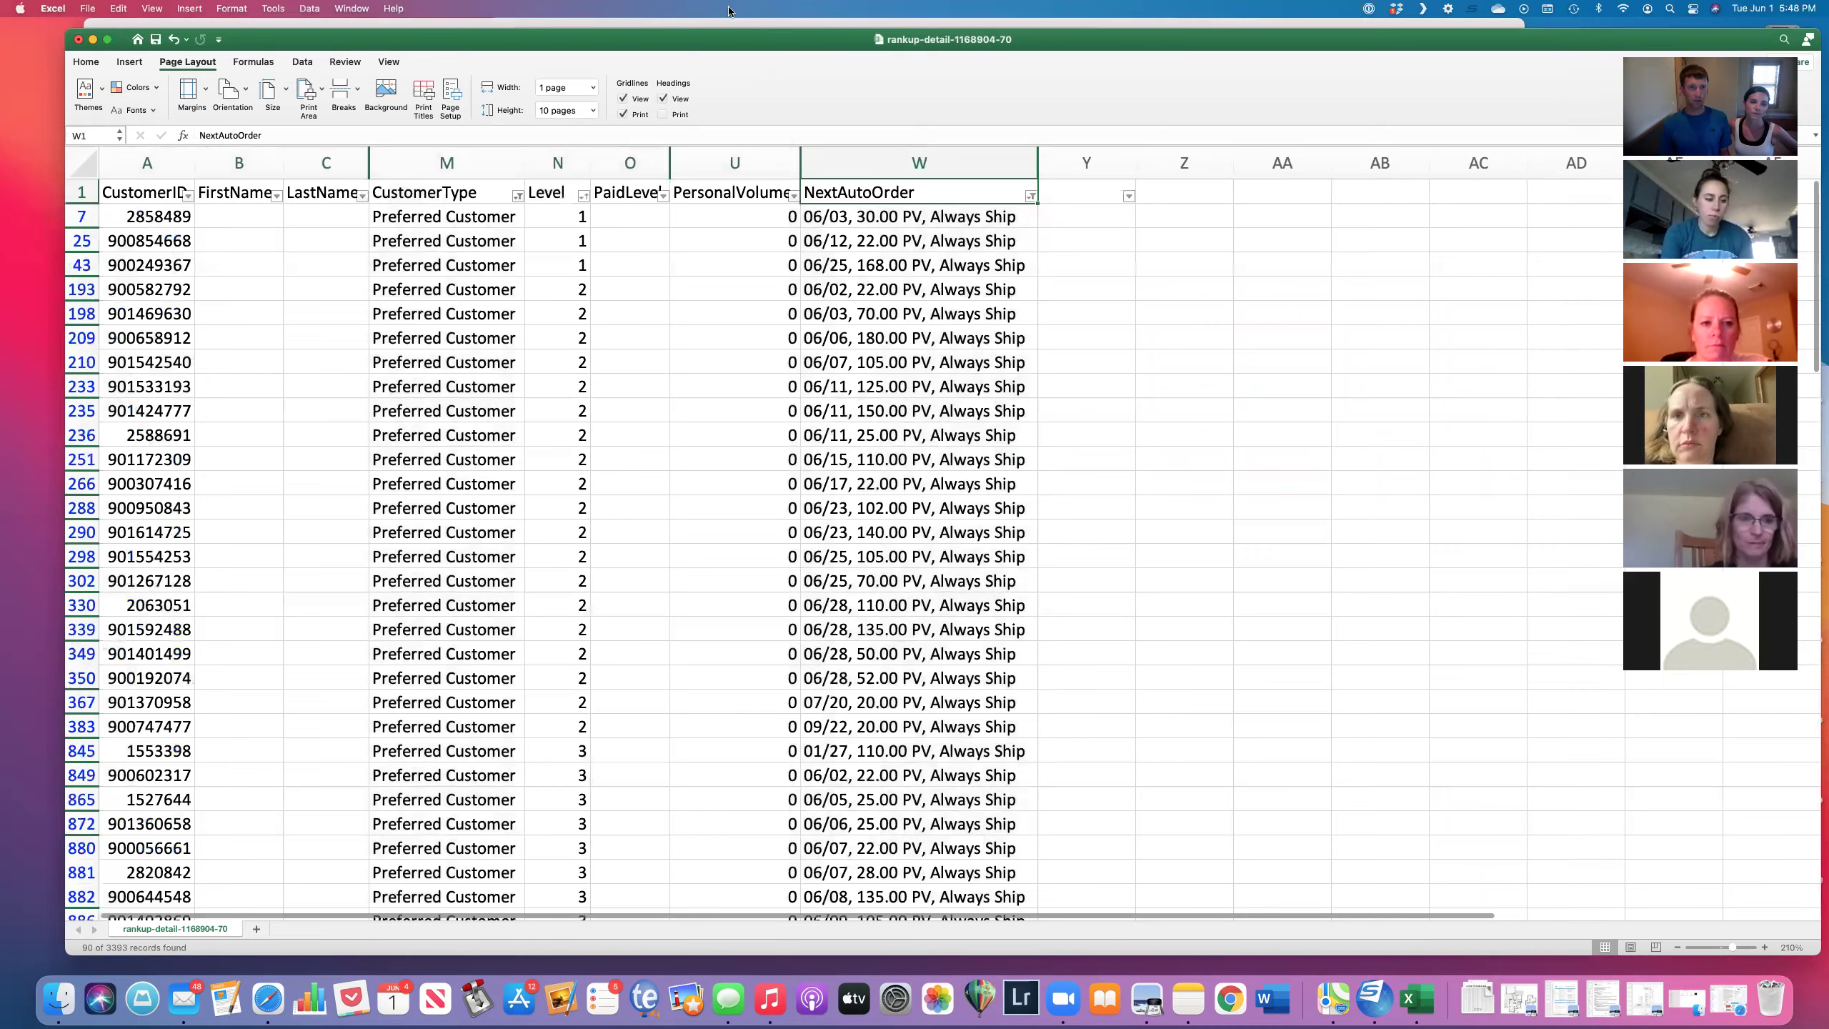
# Step: Include Ambassador alongside Preferred Customer in the CustomerType filter of the rank-up detail report
pyautogui.click(474, 190)
pyautogui.click(518, 196)
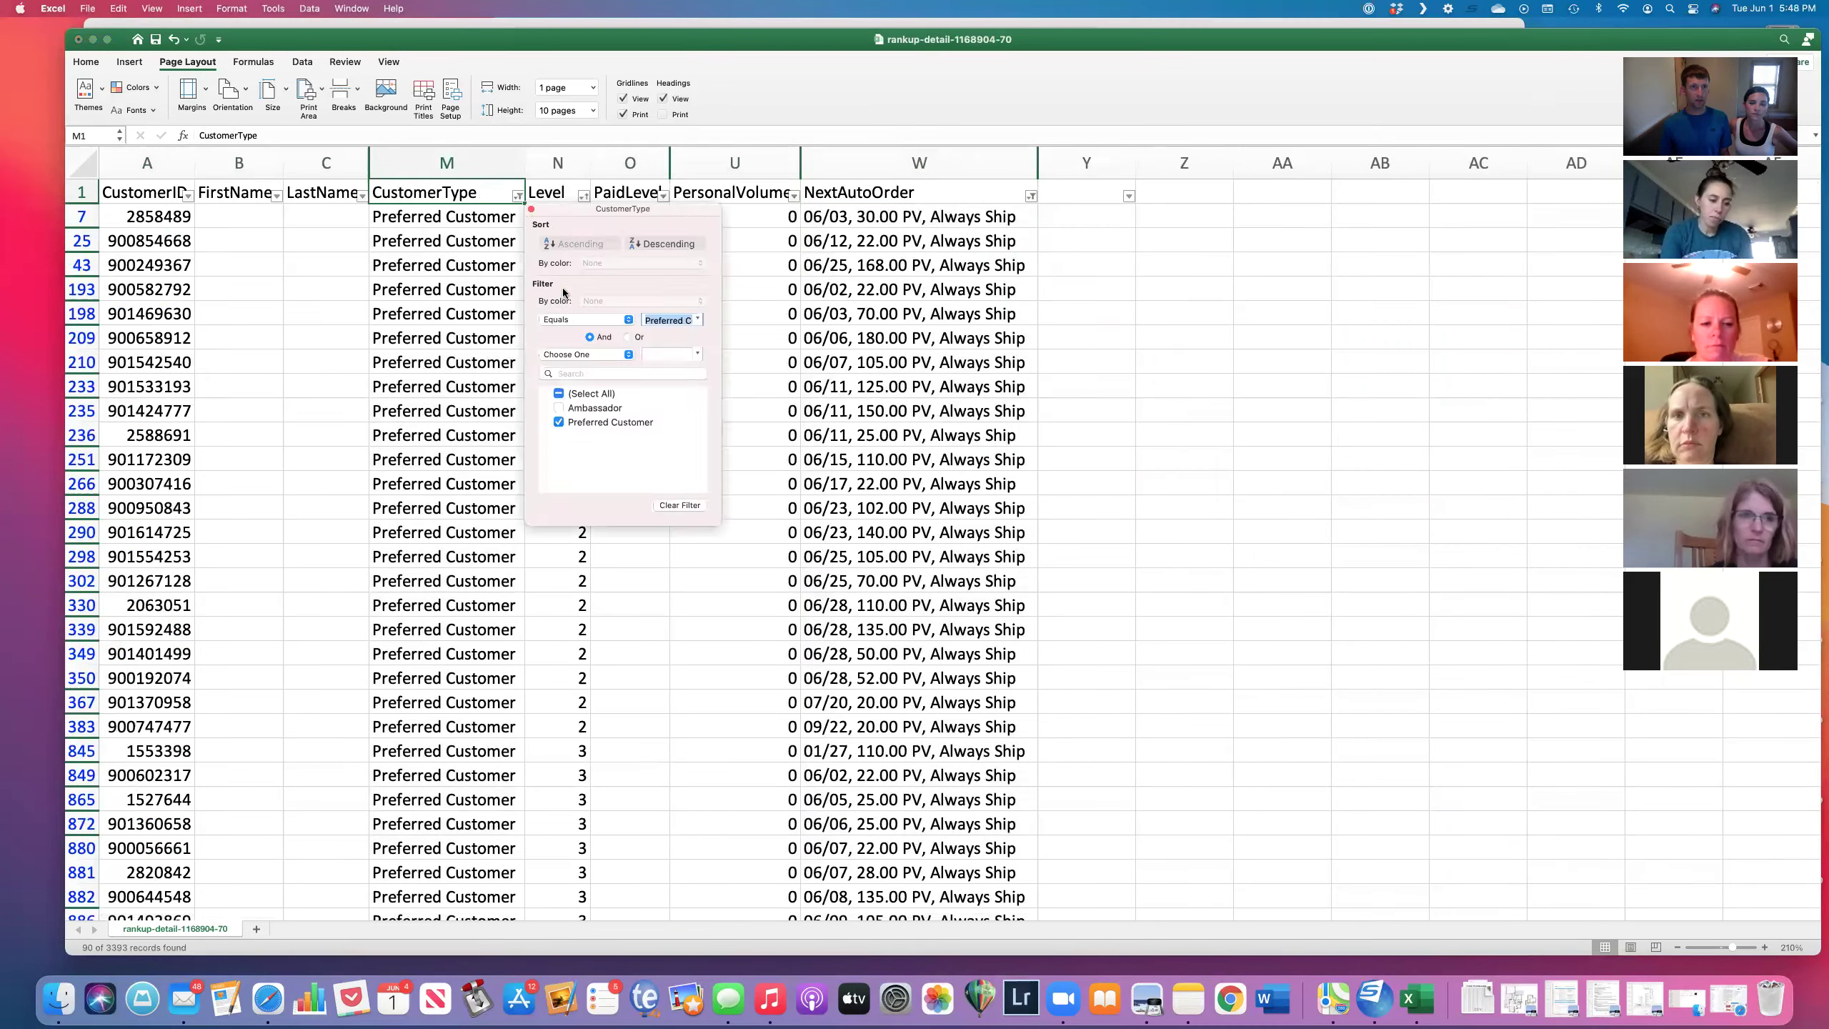
pyautogui.click(560, 408)
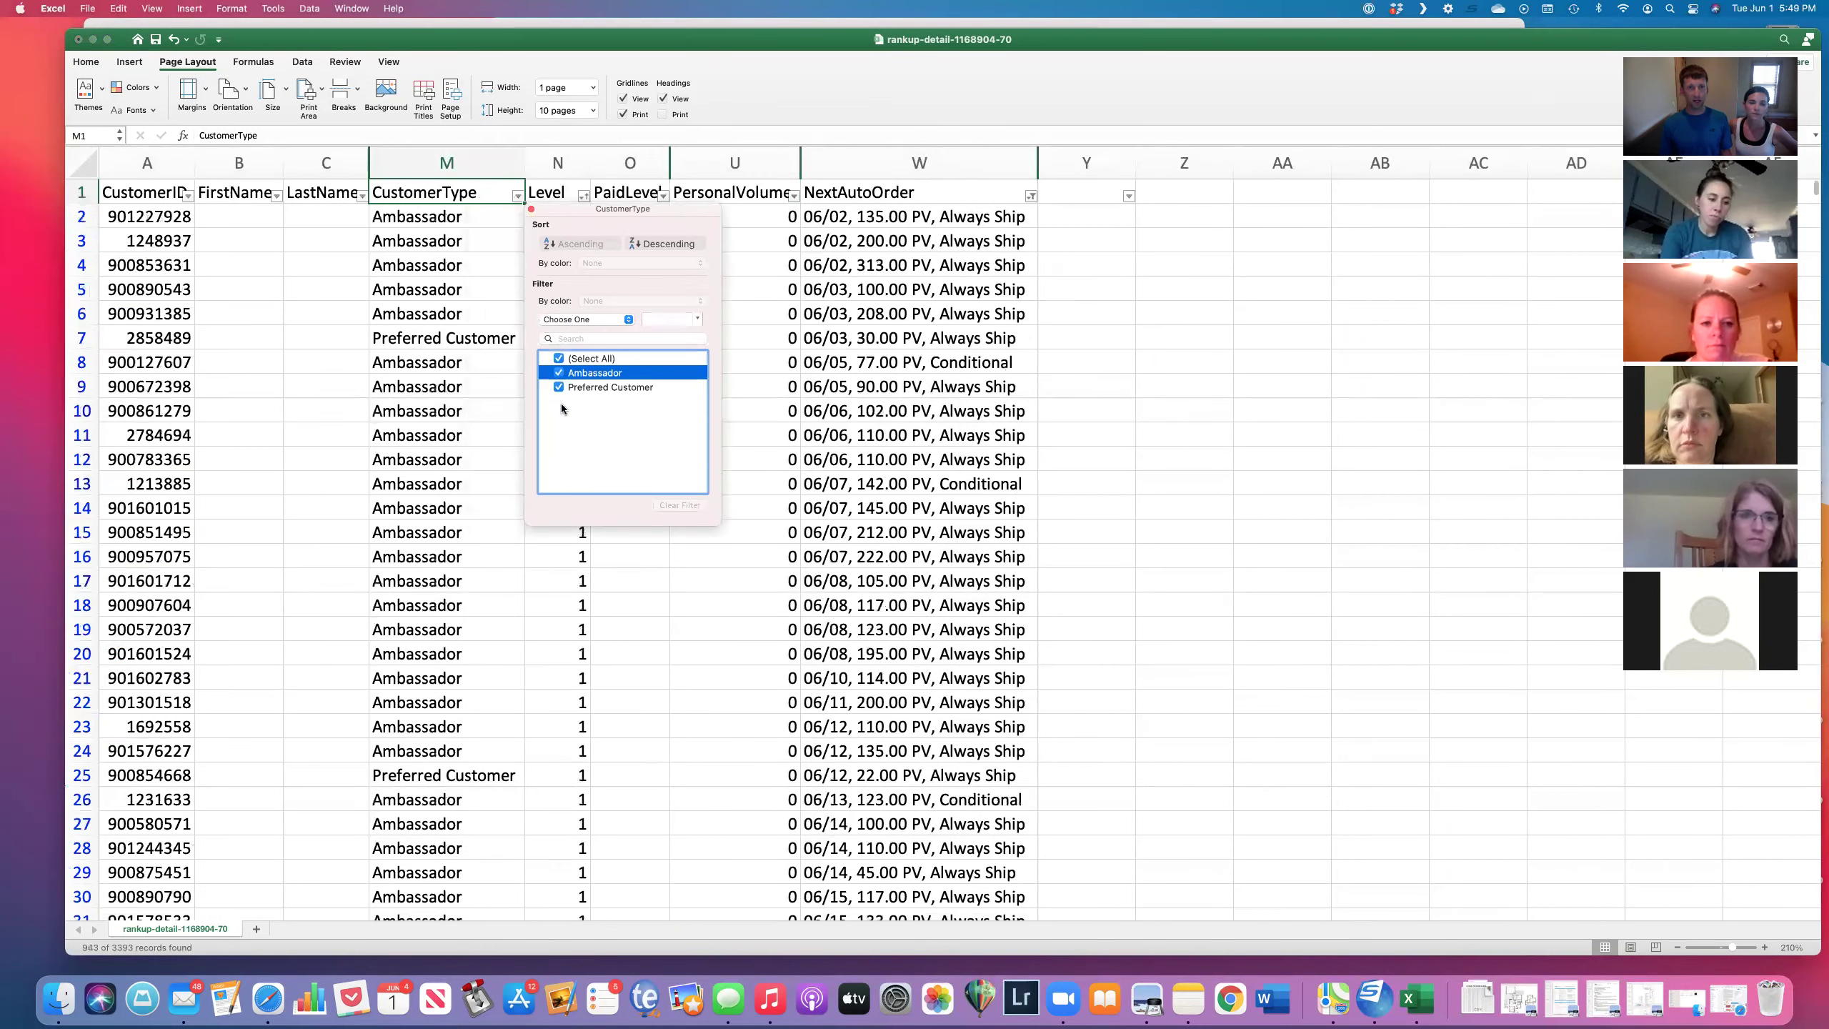
pyautogui.click(397, 336)
pyautogui.click(694, 237)
pyautogui.click(1032, 194)
pyautogui.click(945, 193)
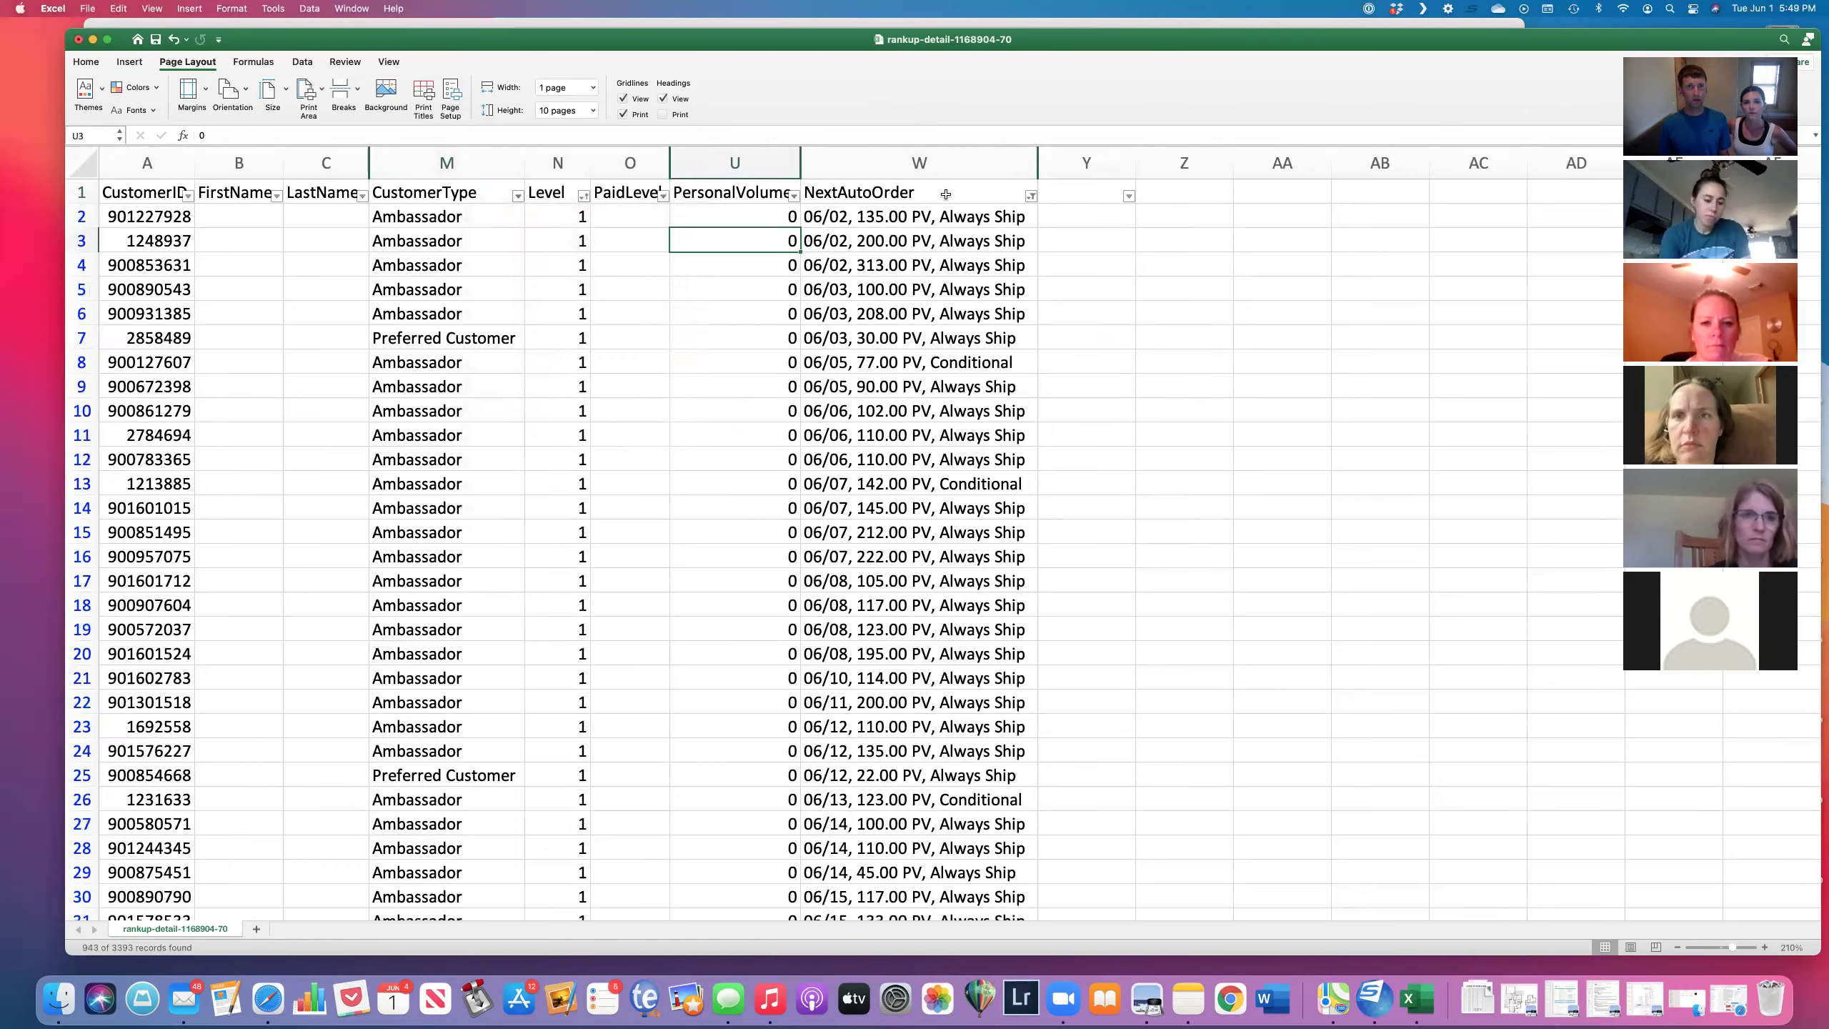
# Step: Copy the whole filtered report with its headers, from the NextAutoOrder column back to CustomerID and through the last record
pyautogui.click(857, 189)
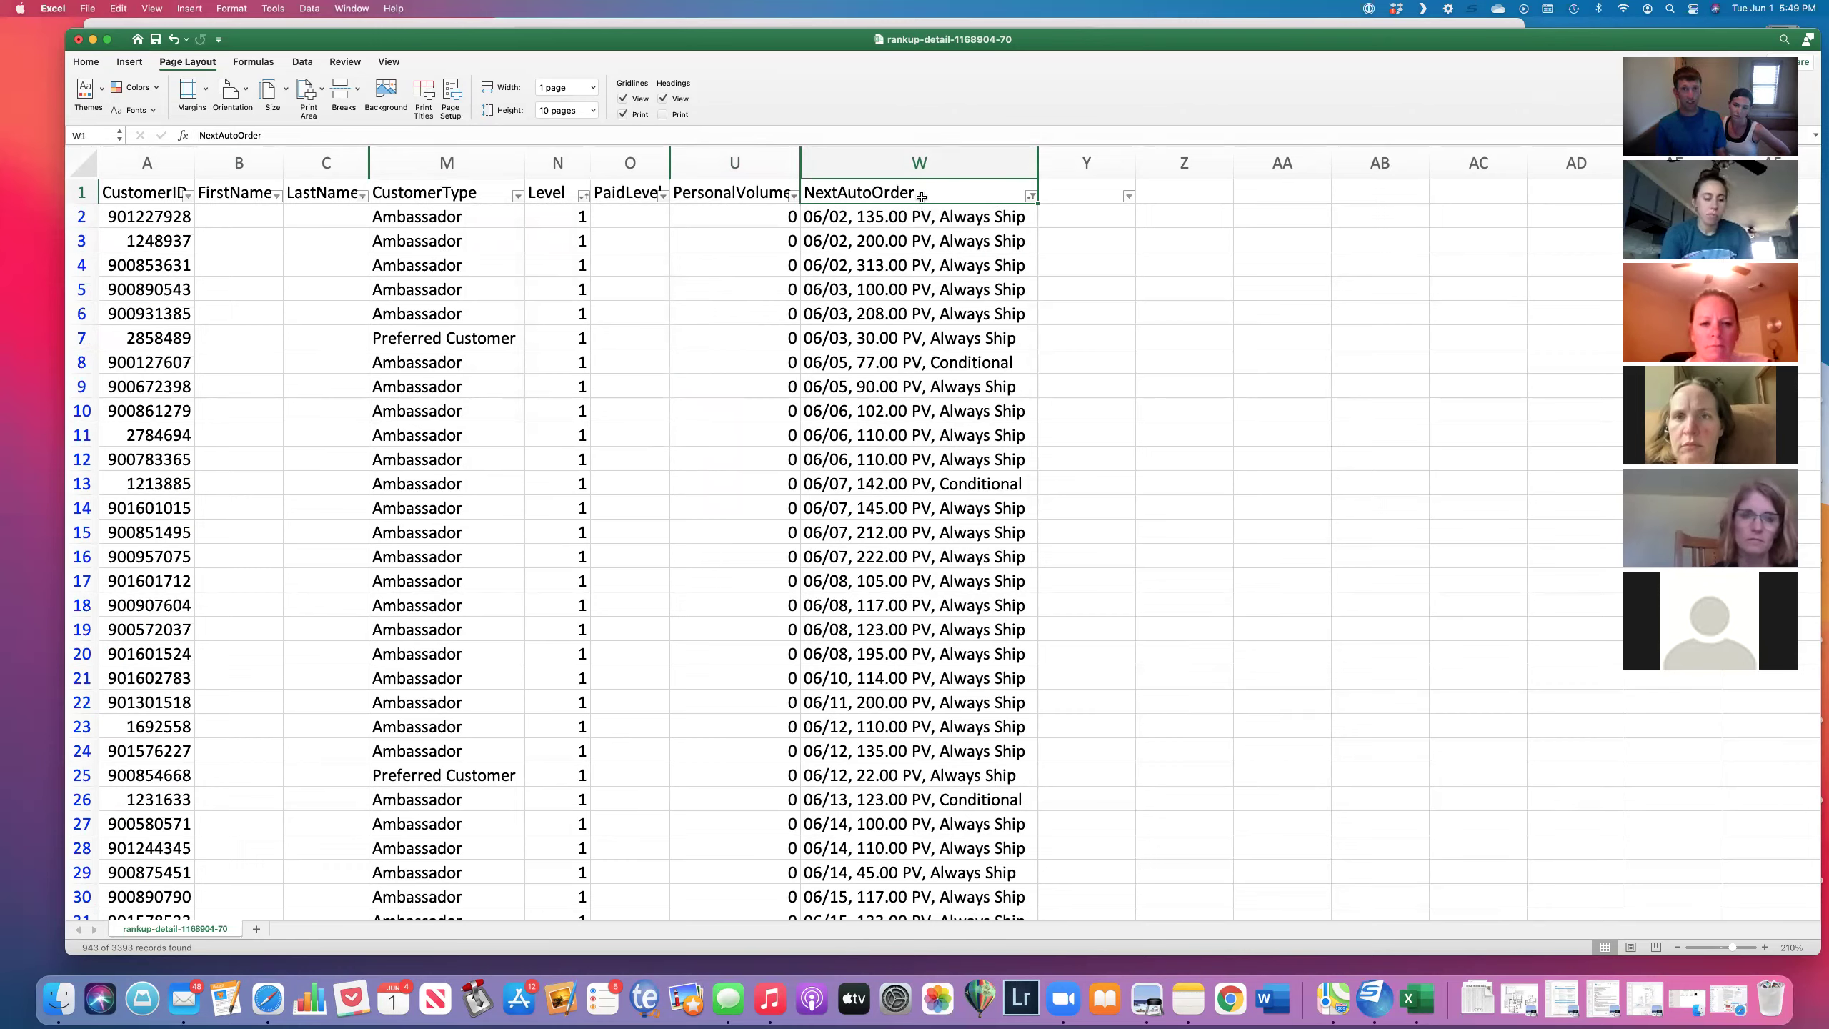
pyautogui.hotkey('ctrl', 'shift', 'Left')
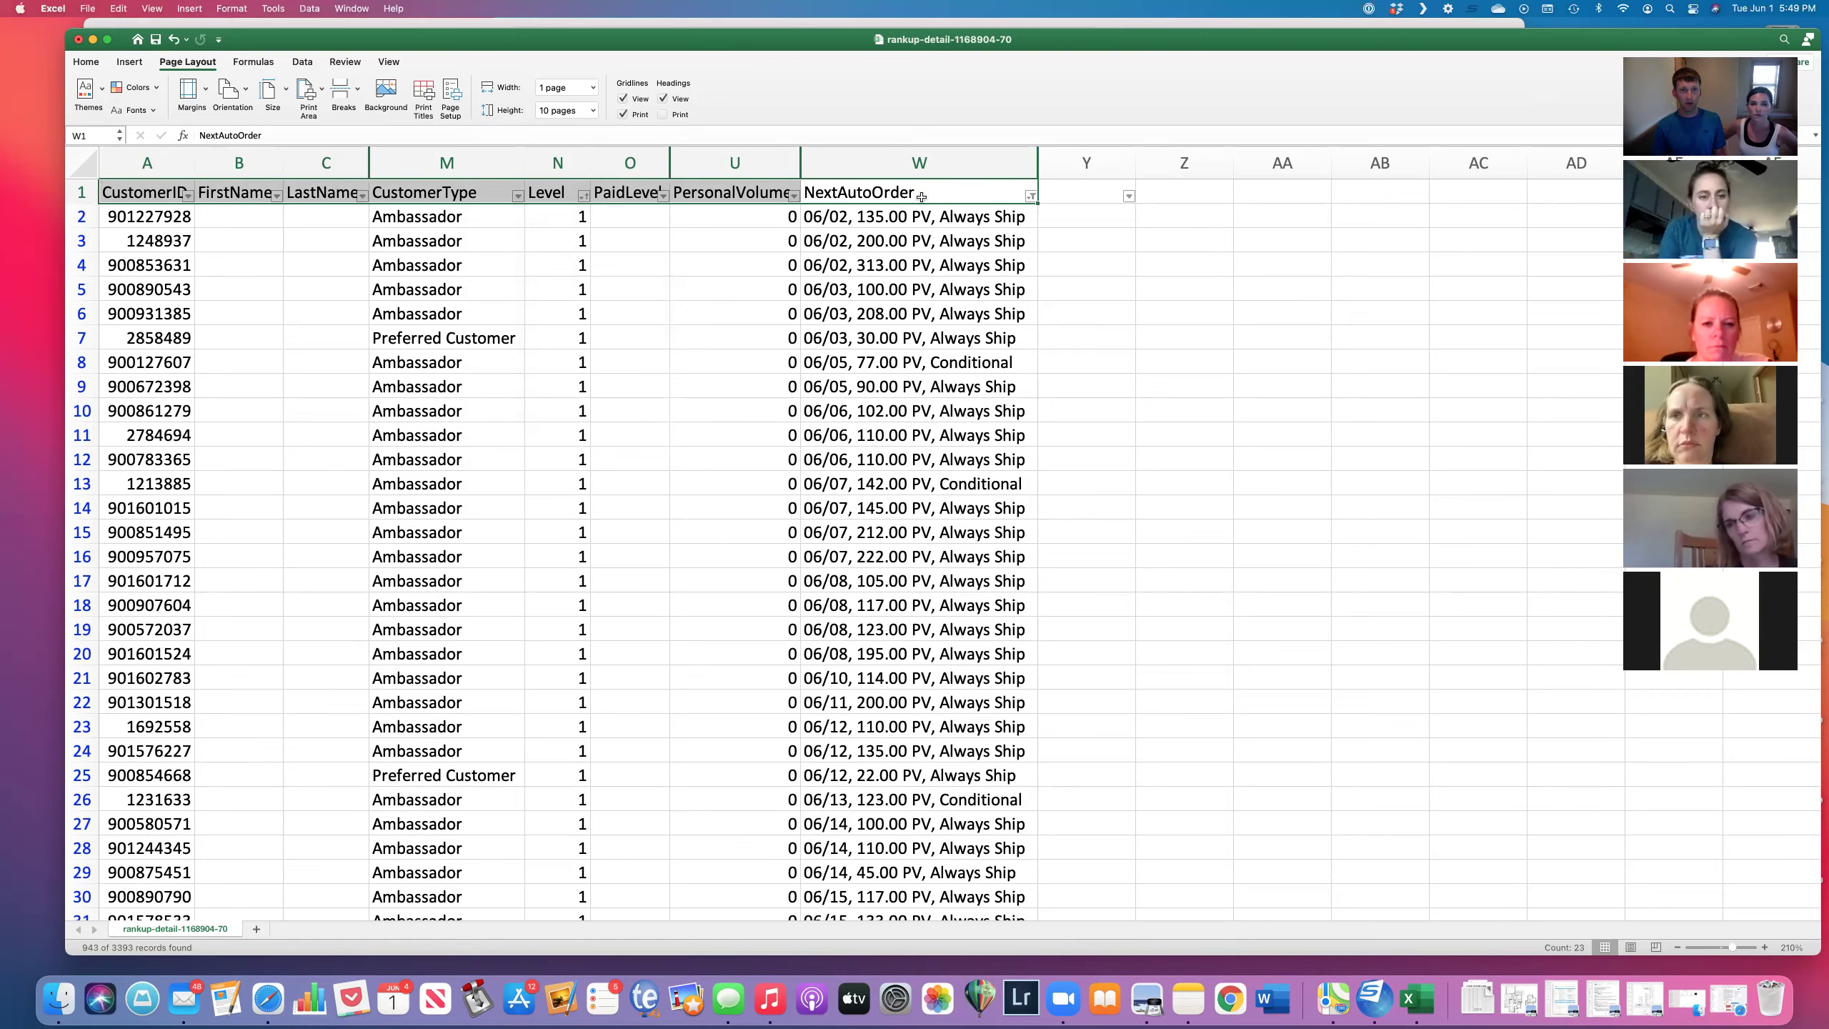
pyautogui.press('super+a')
pyautogui.scroll(15, 921, 197)
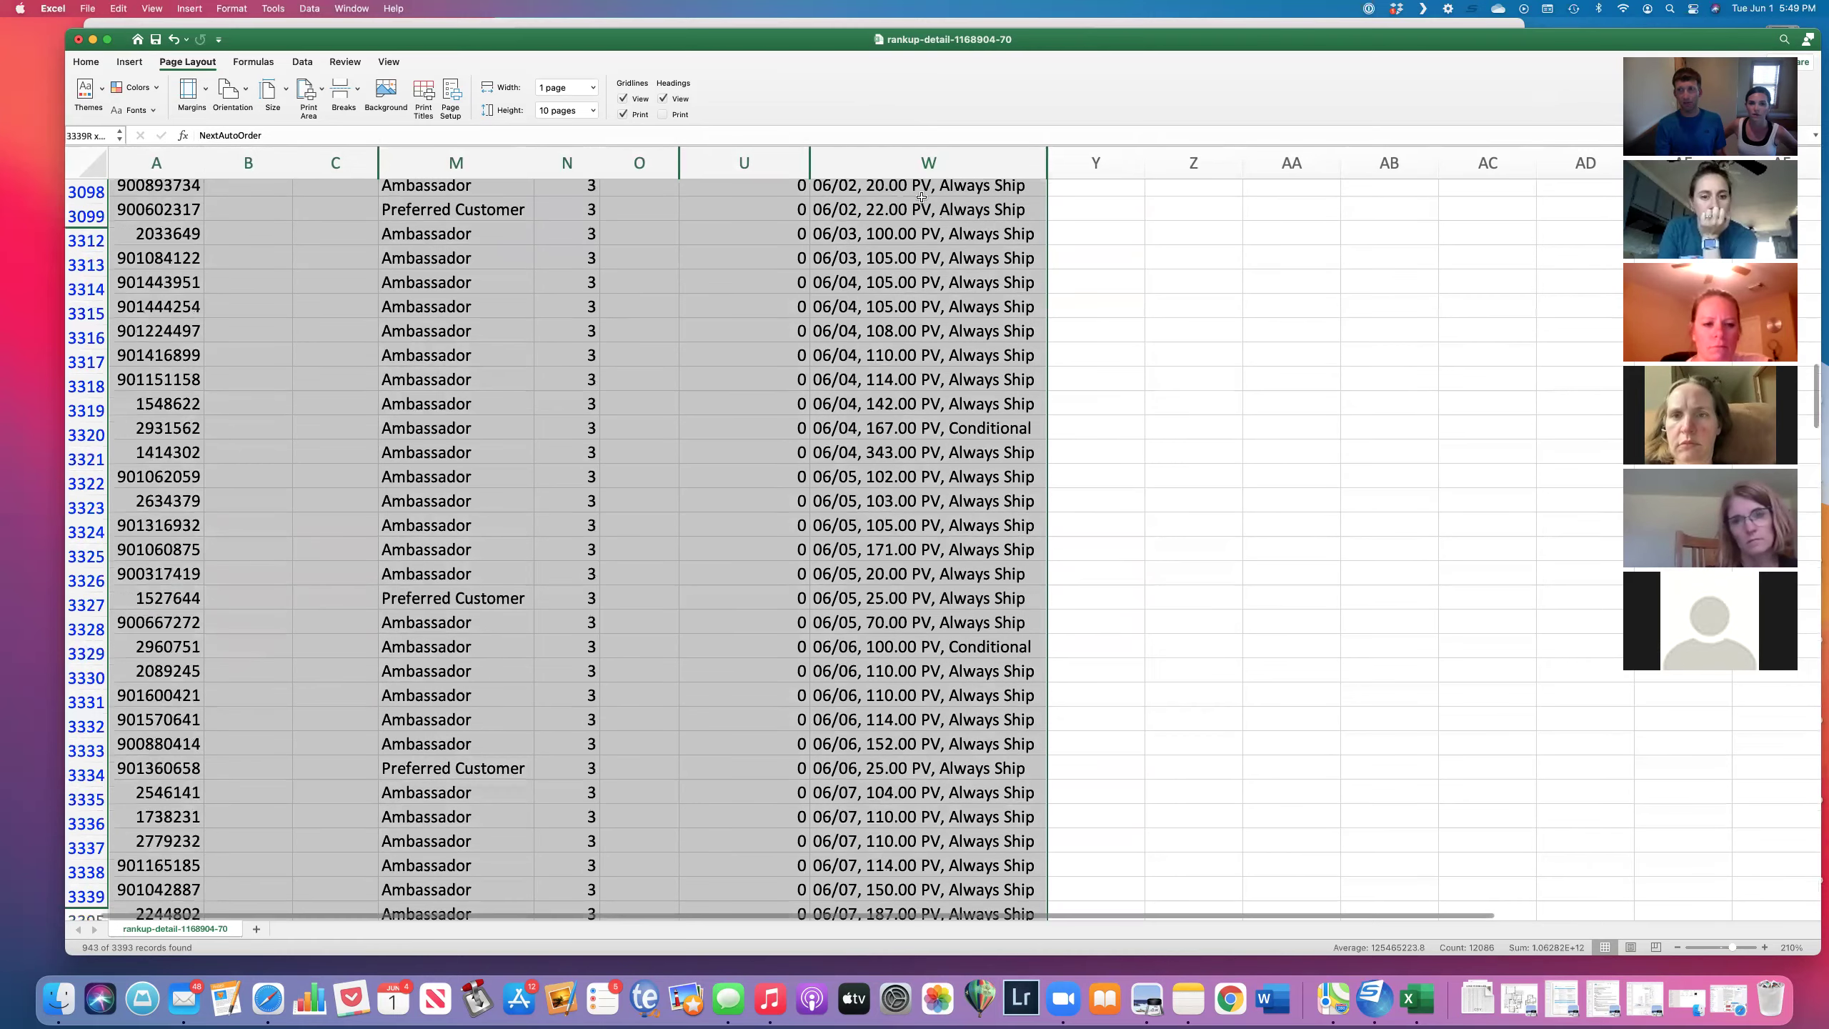
pyautogui.scroll(-10, 921, 197)
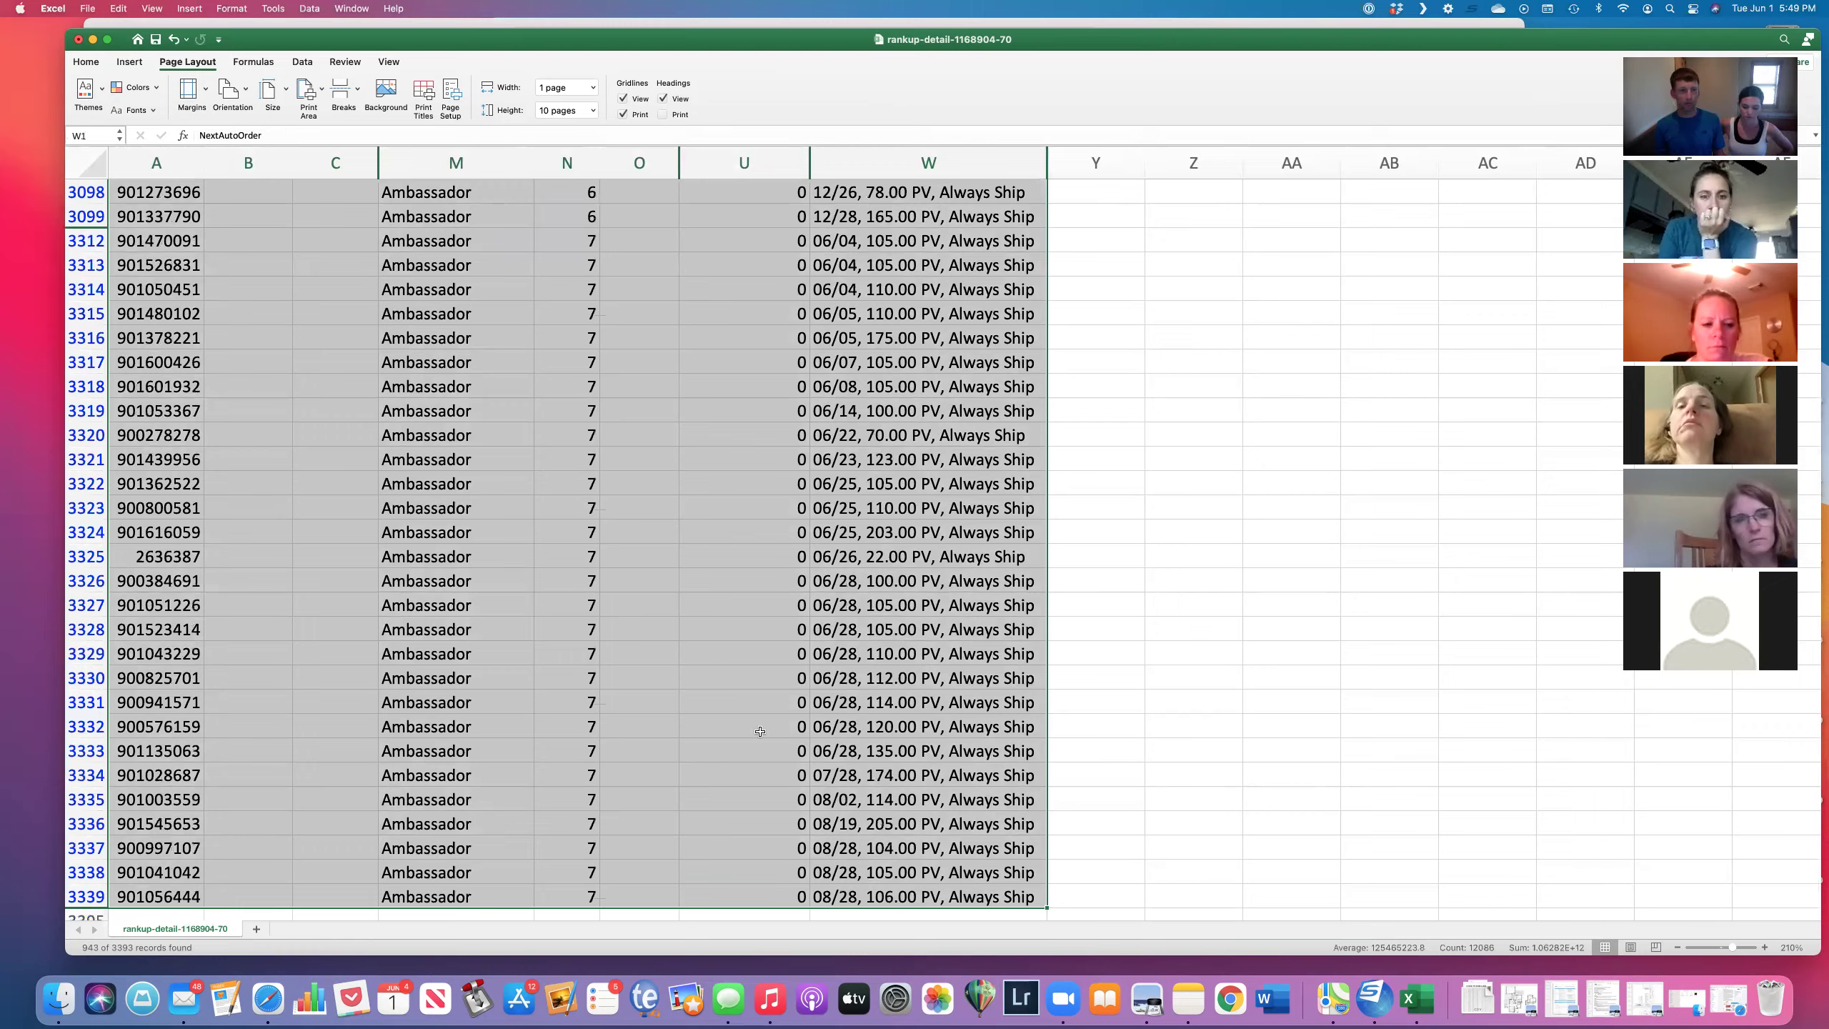
pyautogui.scroll(-2, 335, 707)
pyautogui.scroll(-2, 769, 590)
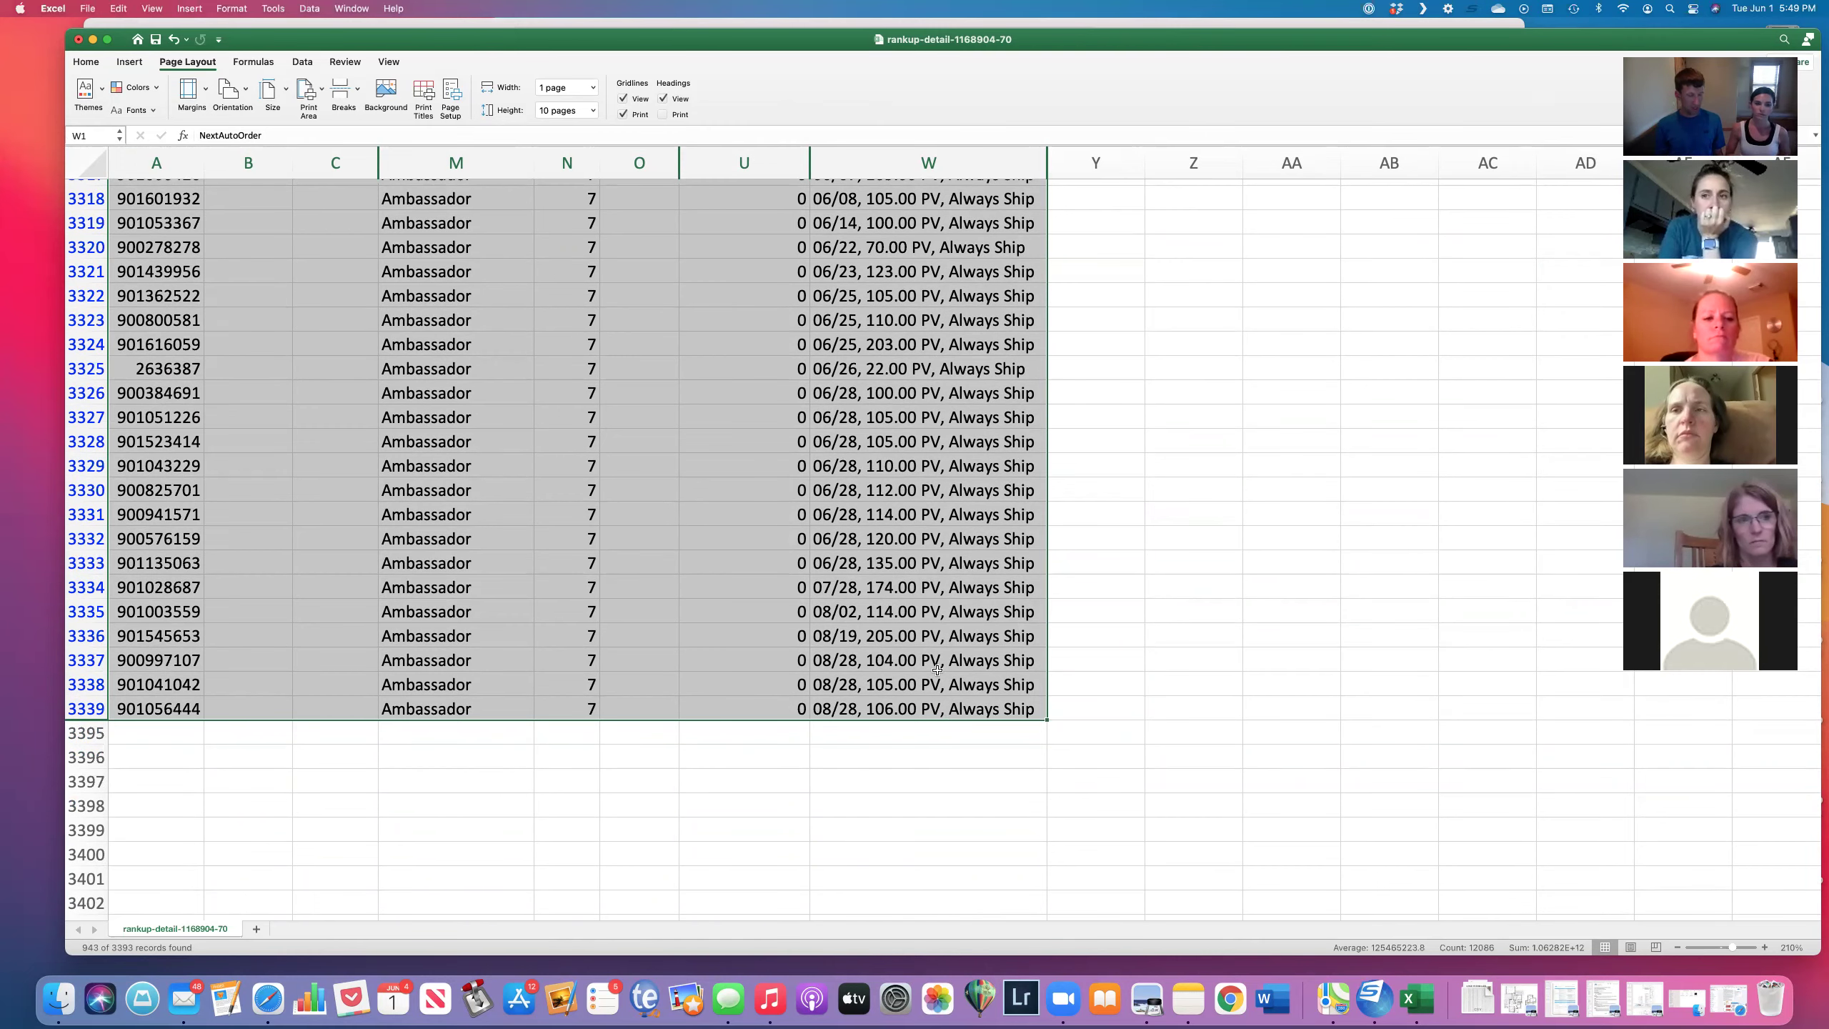
pyautogui.press('super+c')
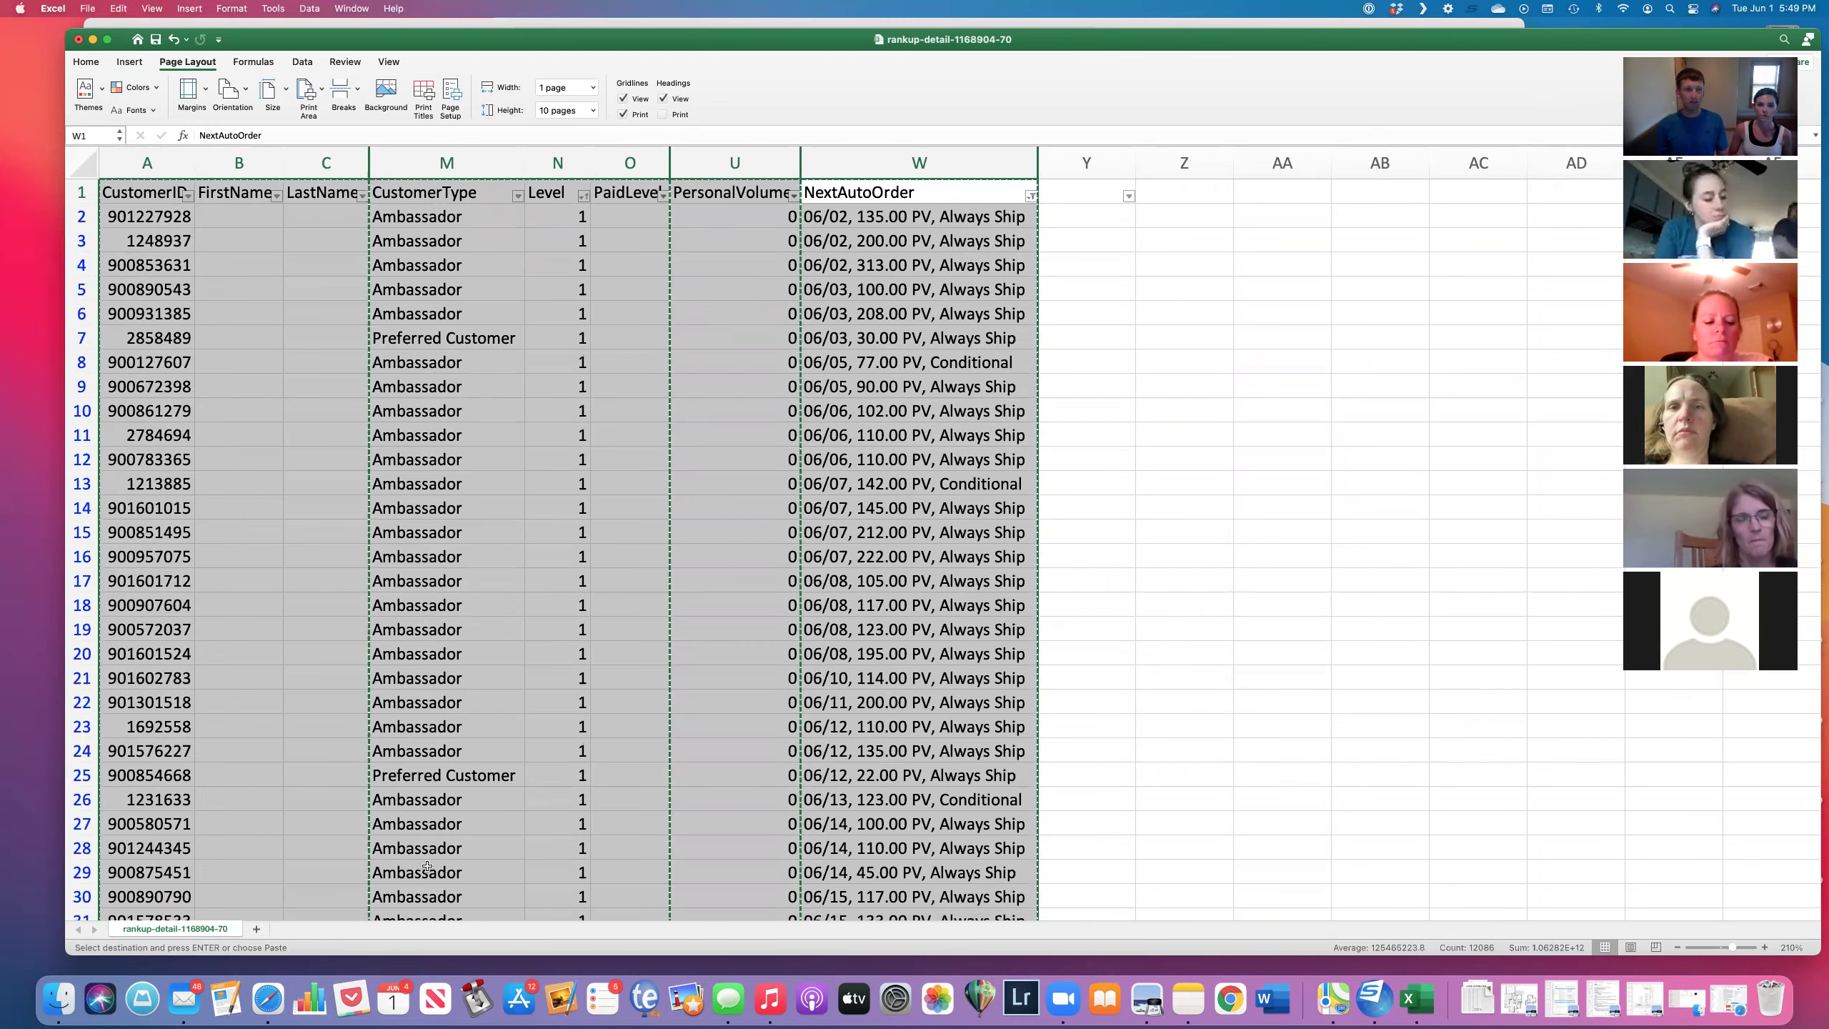
# Step: Add a new worksheet and paste the copied report into it from cell A1 as values only
pyautogui.click(256, 929)
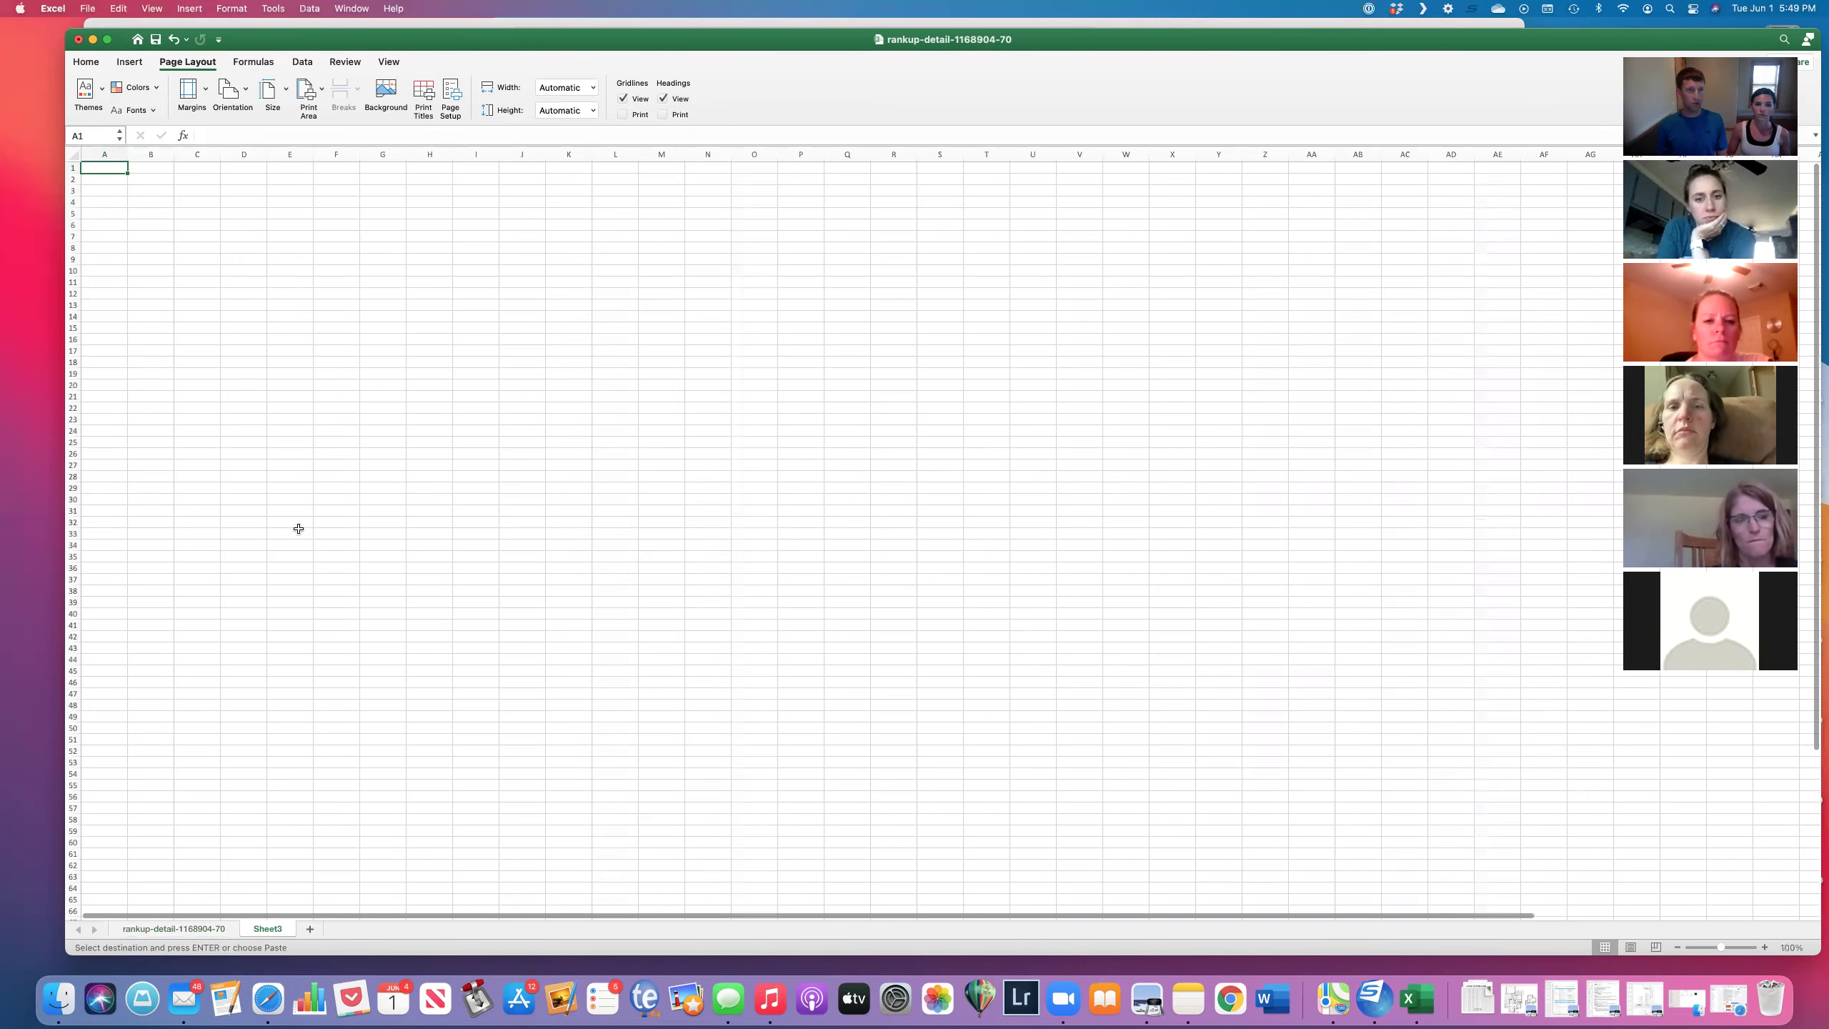
pyautogui.rightClick(101, 170)
pyautogui.moveTo(189, 226)
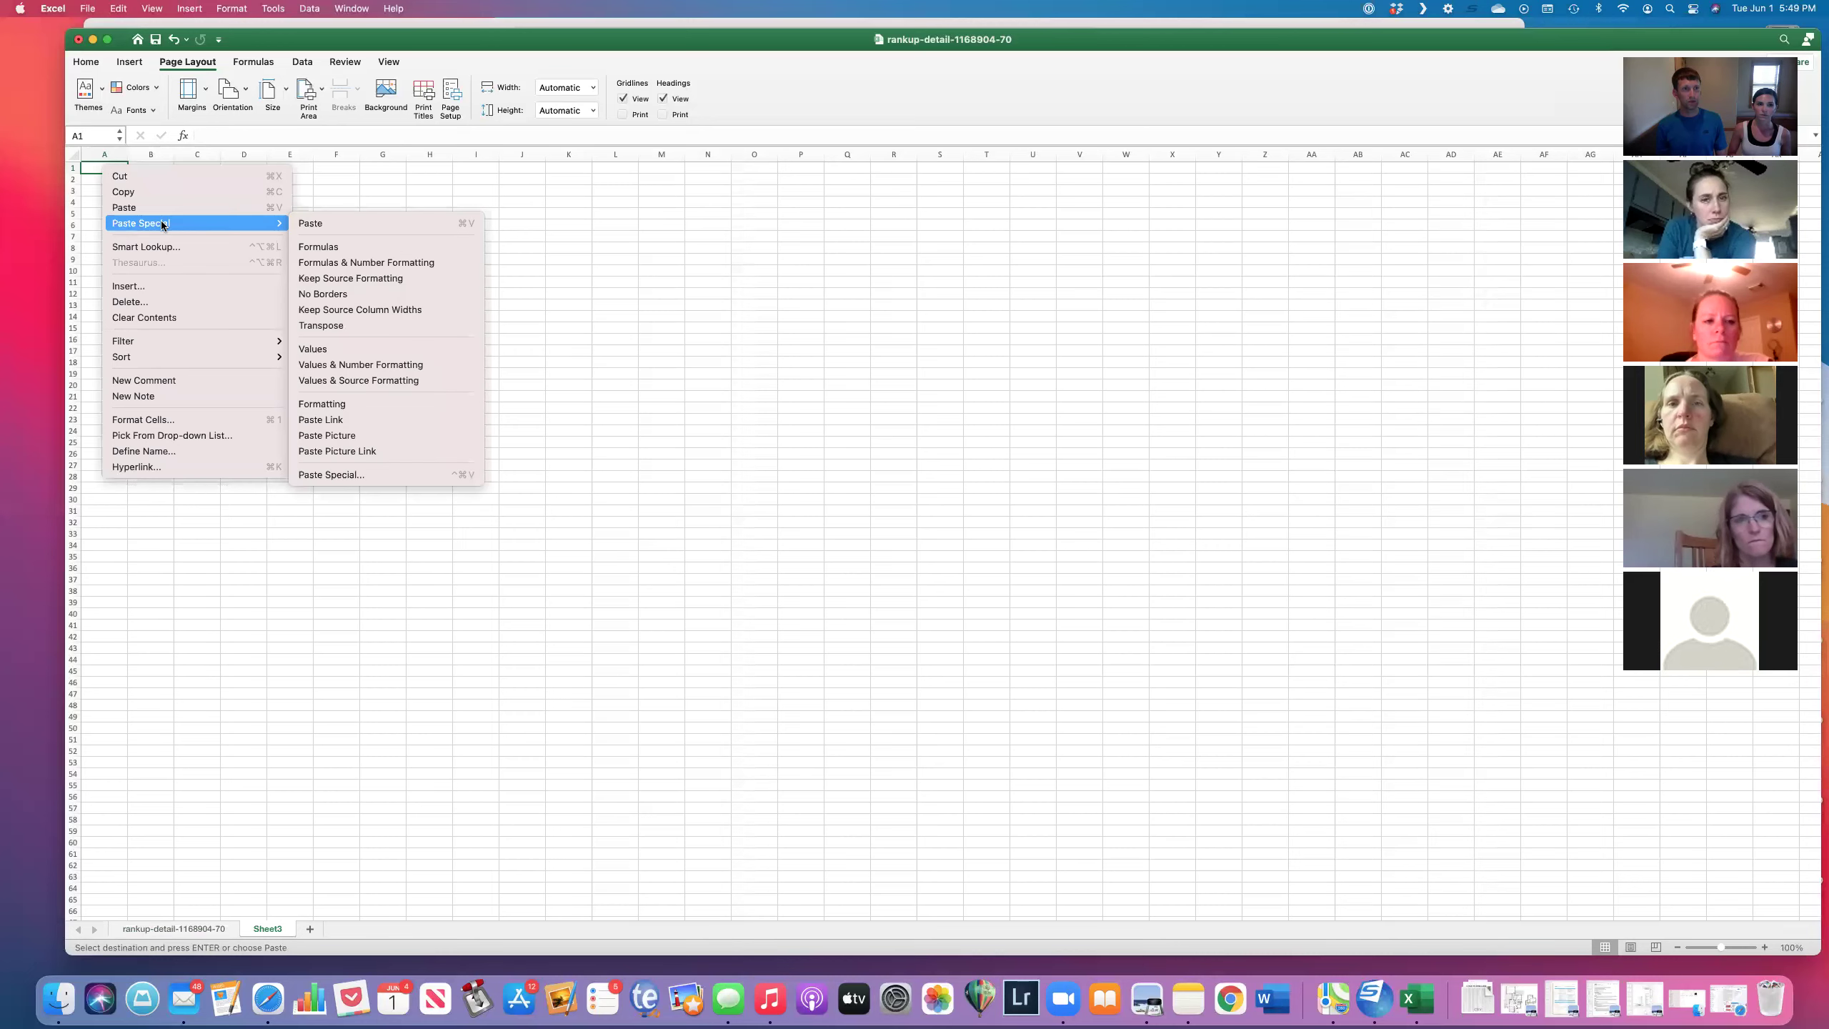
pyautogui.click(346, 350)
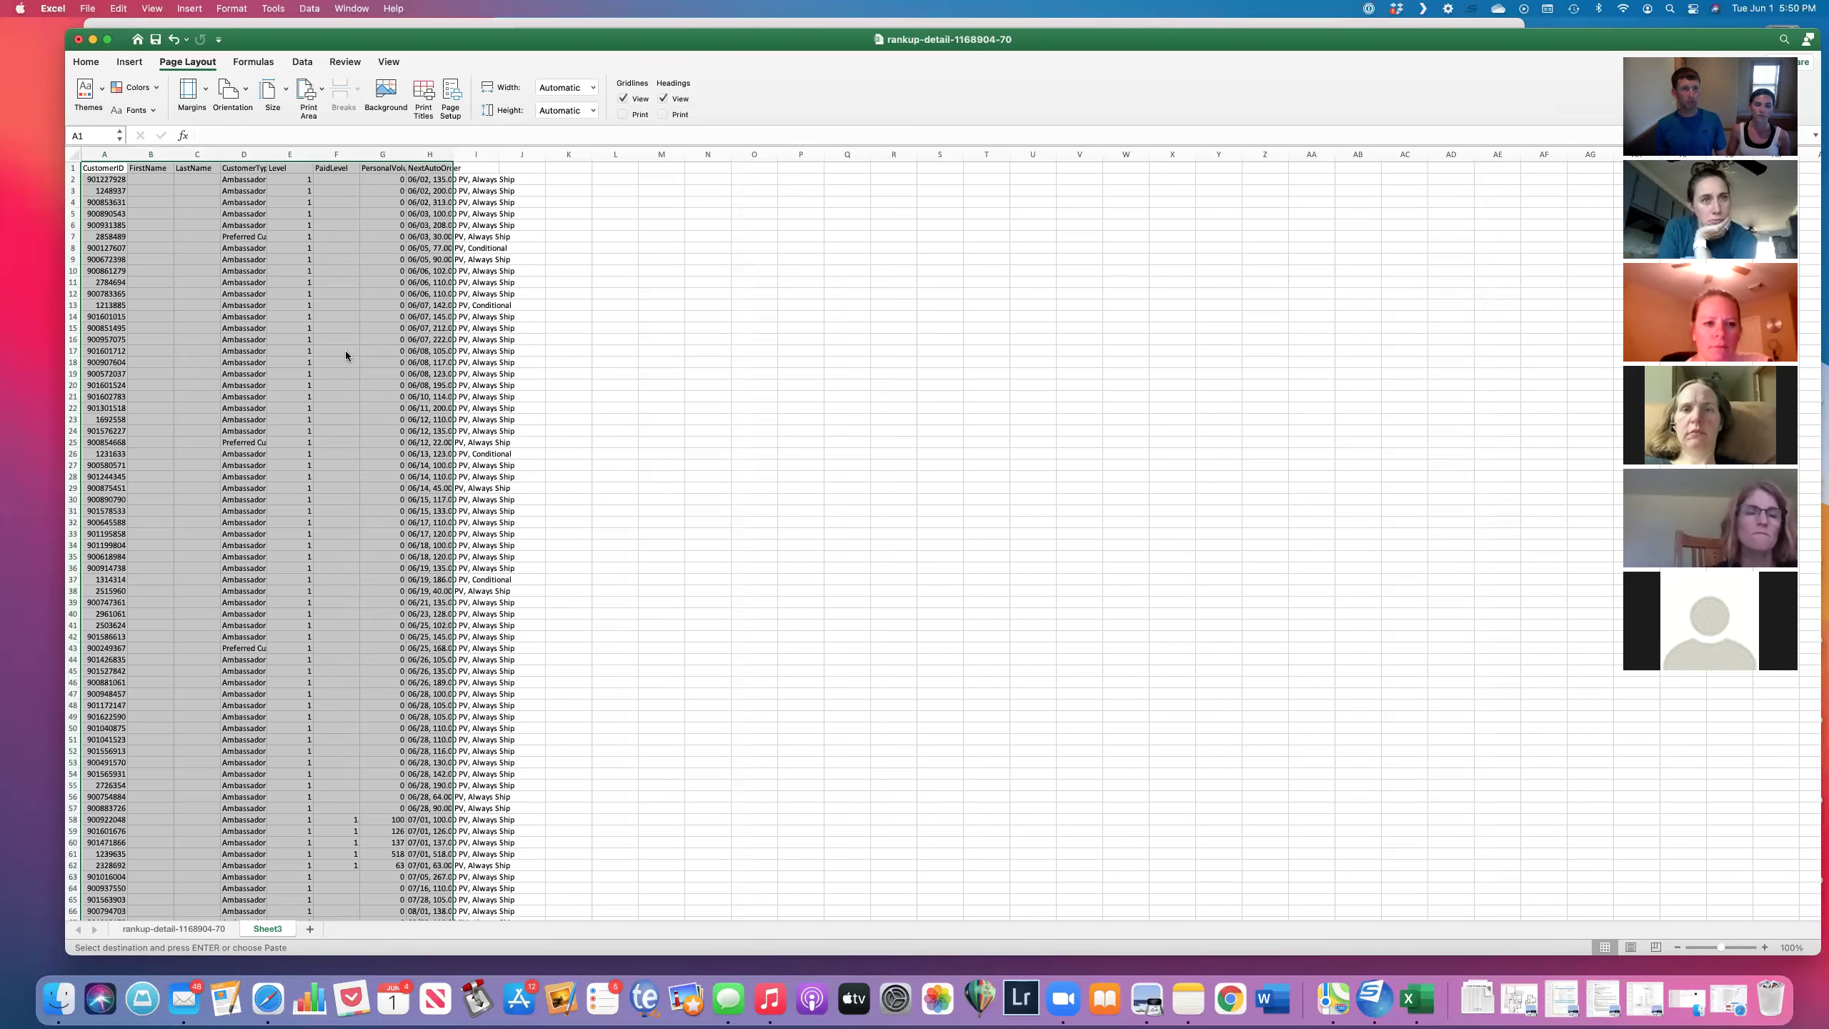
pyautogui.click(426, 201)
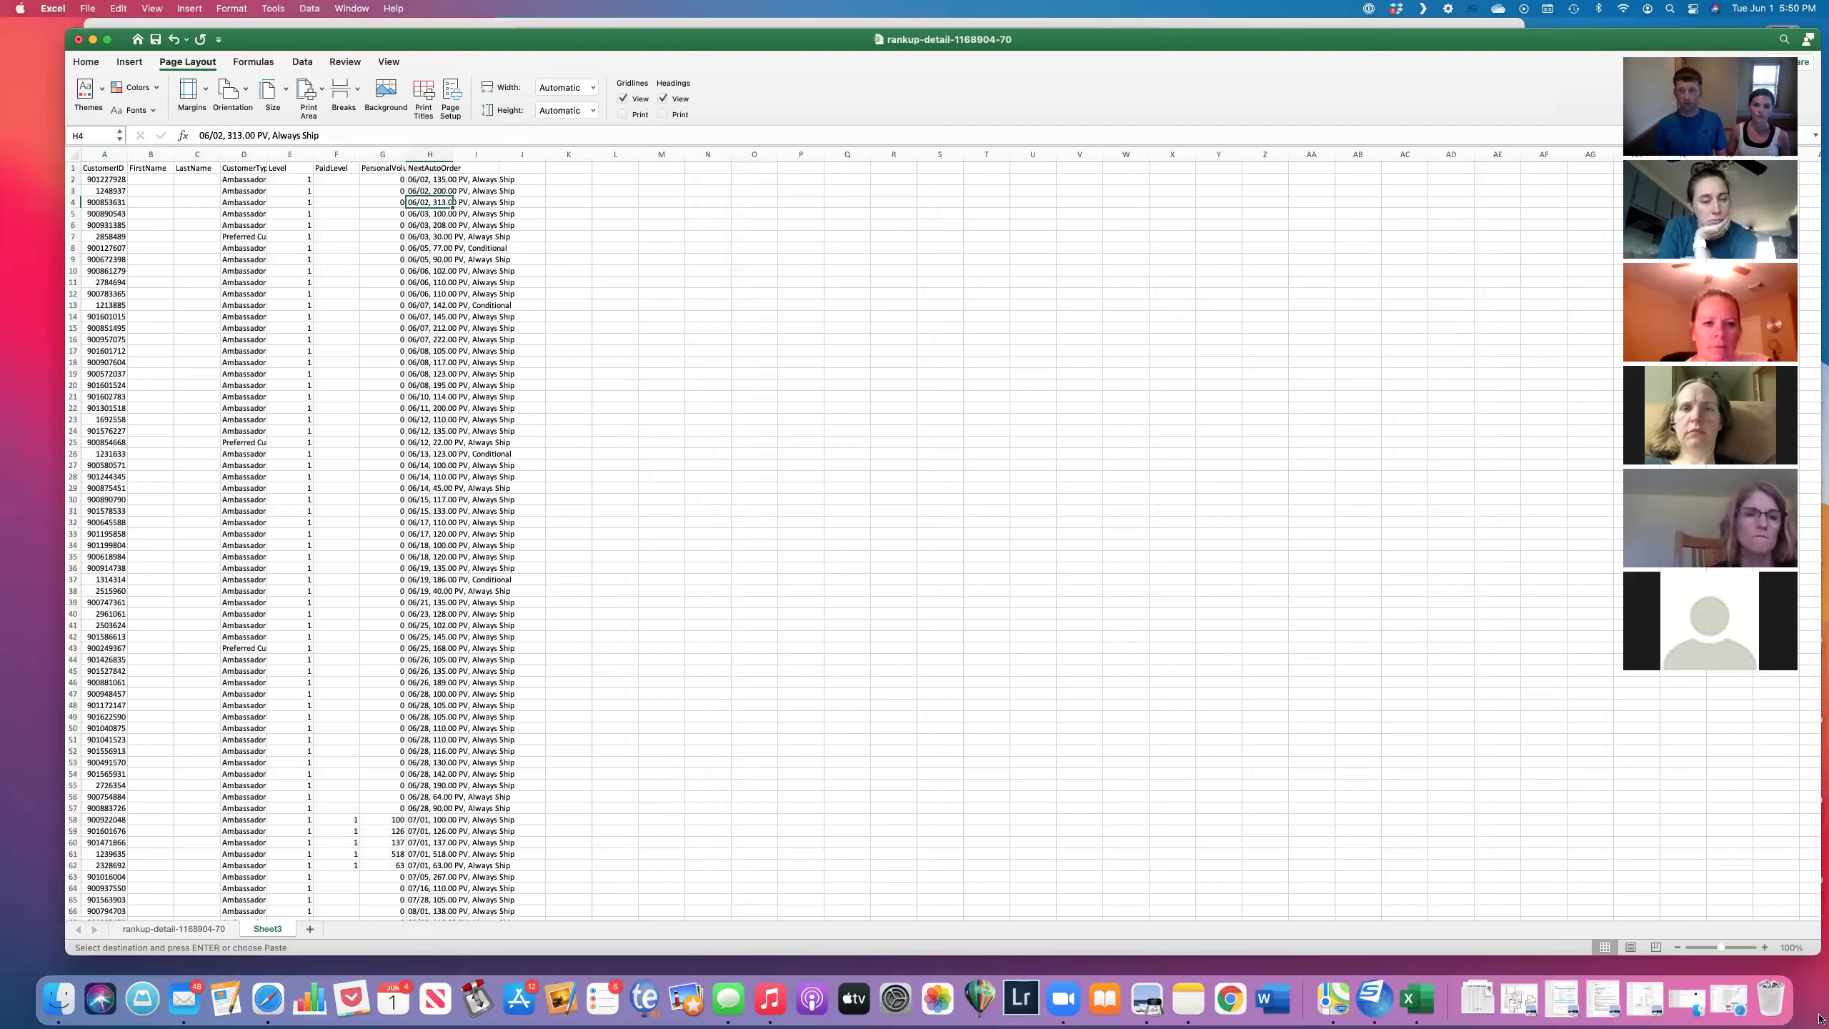
# Step: Compare the pasted values on the new sheet with the original rank-up detail sheet, especially the CustomerType and NextAutoOrder columns
pyautogui.click(1765, 948)
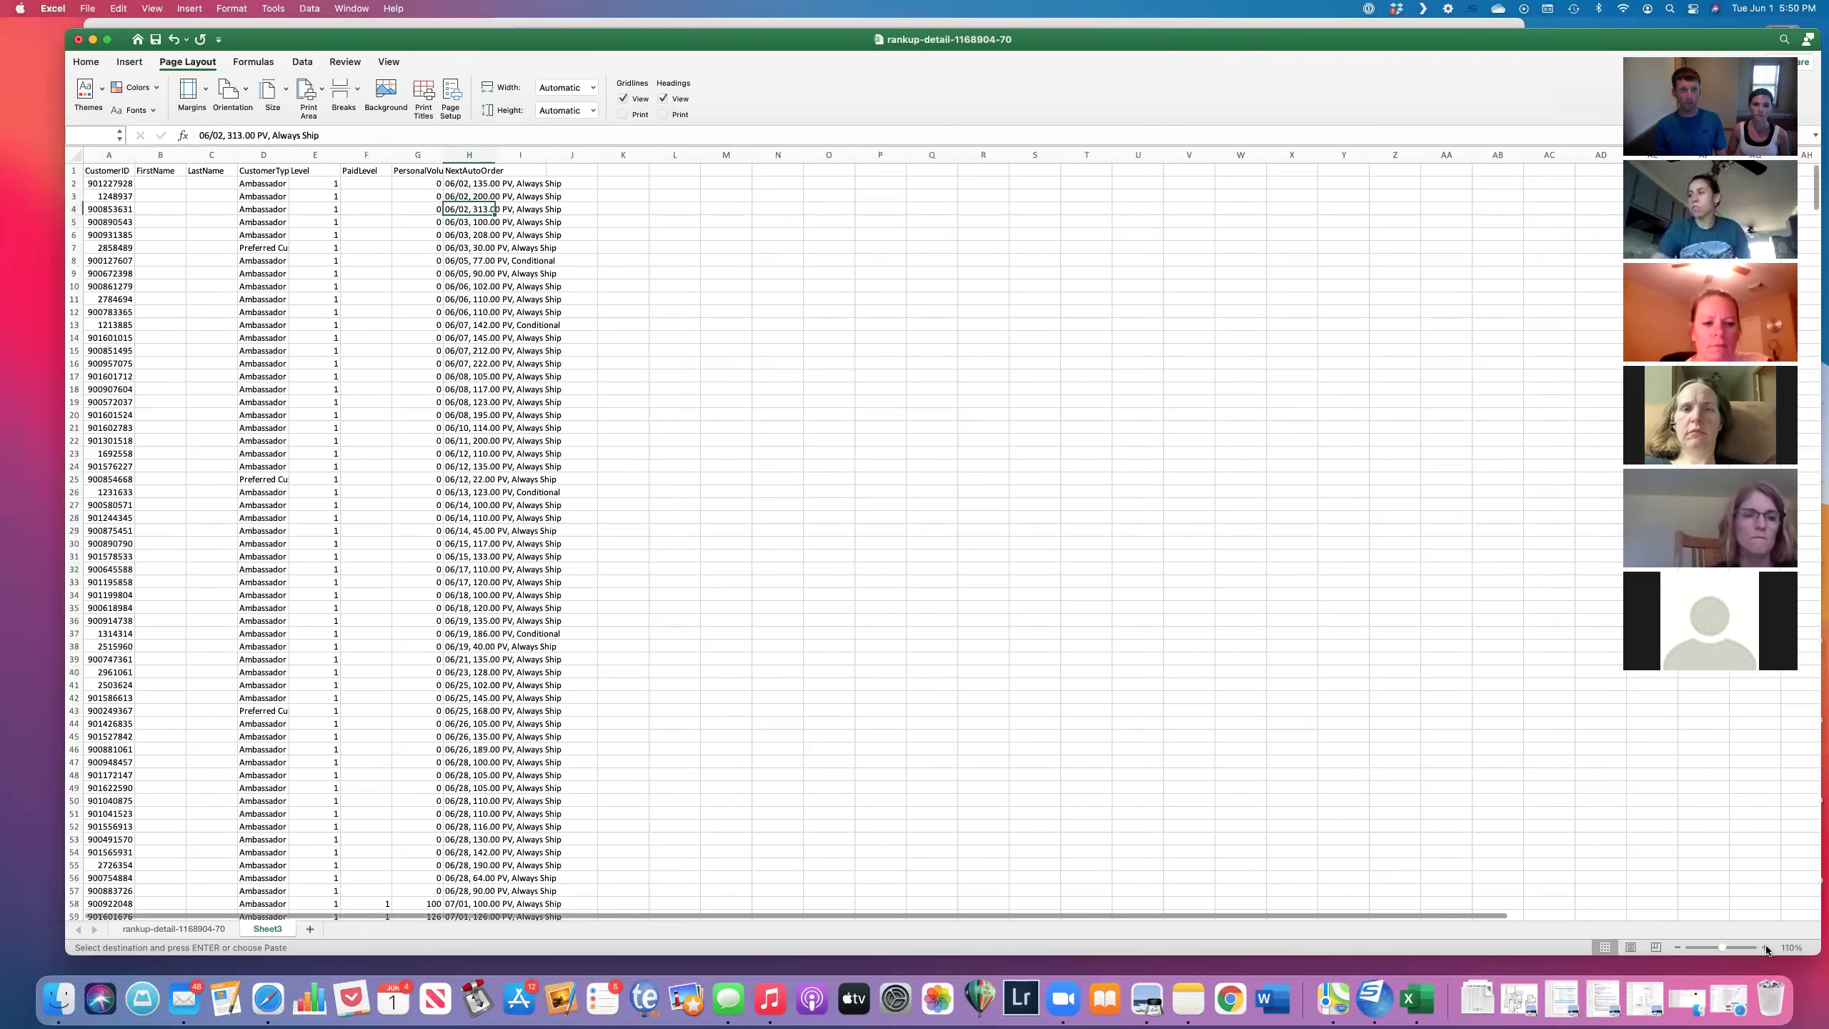
pyautogui.click(1765, 947)
pyautogui.click(1764, 948)
pyautogui.click(1764, 948)
pyautogui.click(1764, 948)
pyautogui.click(1764, 947)
pyautogui.click(1765, 947)
pyautogui.click(1765, 947)
pyautogui.click(1764, 947)
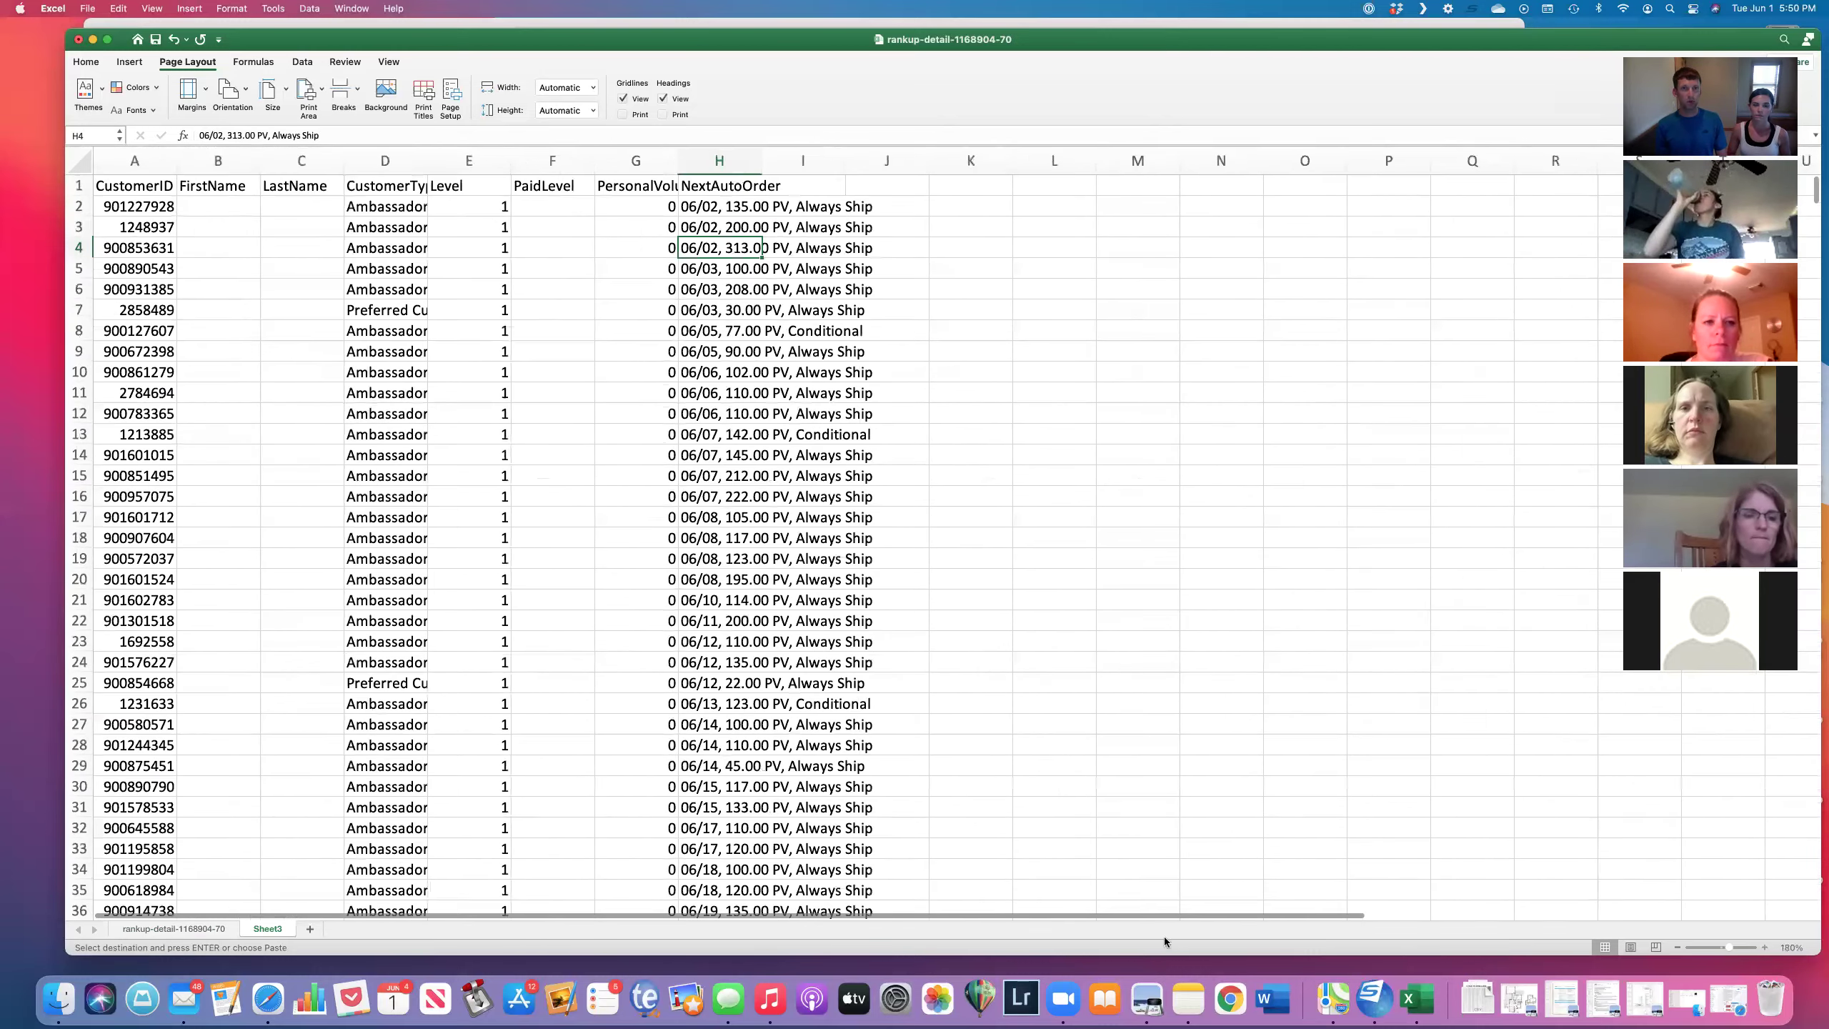
pyautogui.click(1765, 947)
pyautogui.click(221, 931)
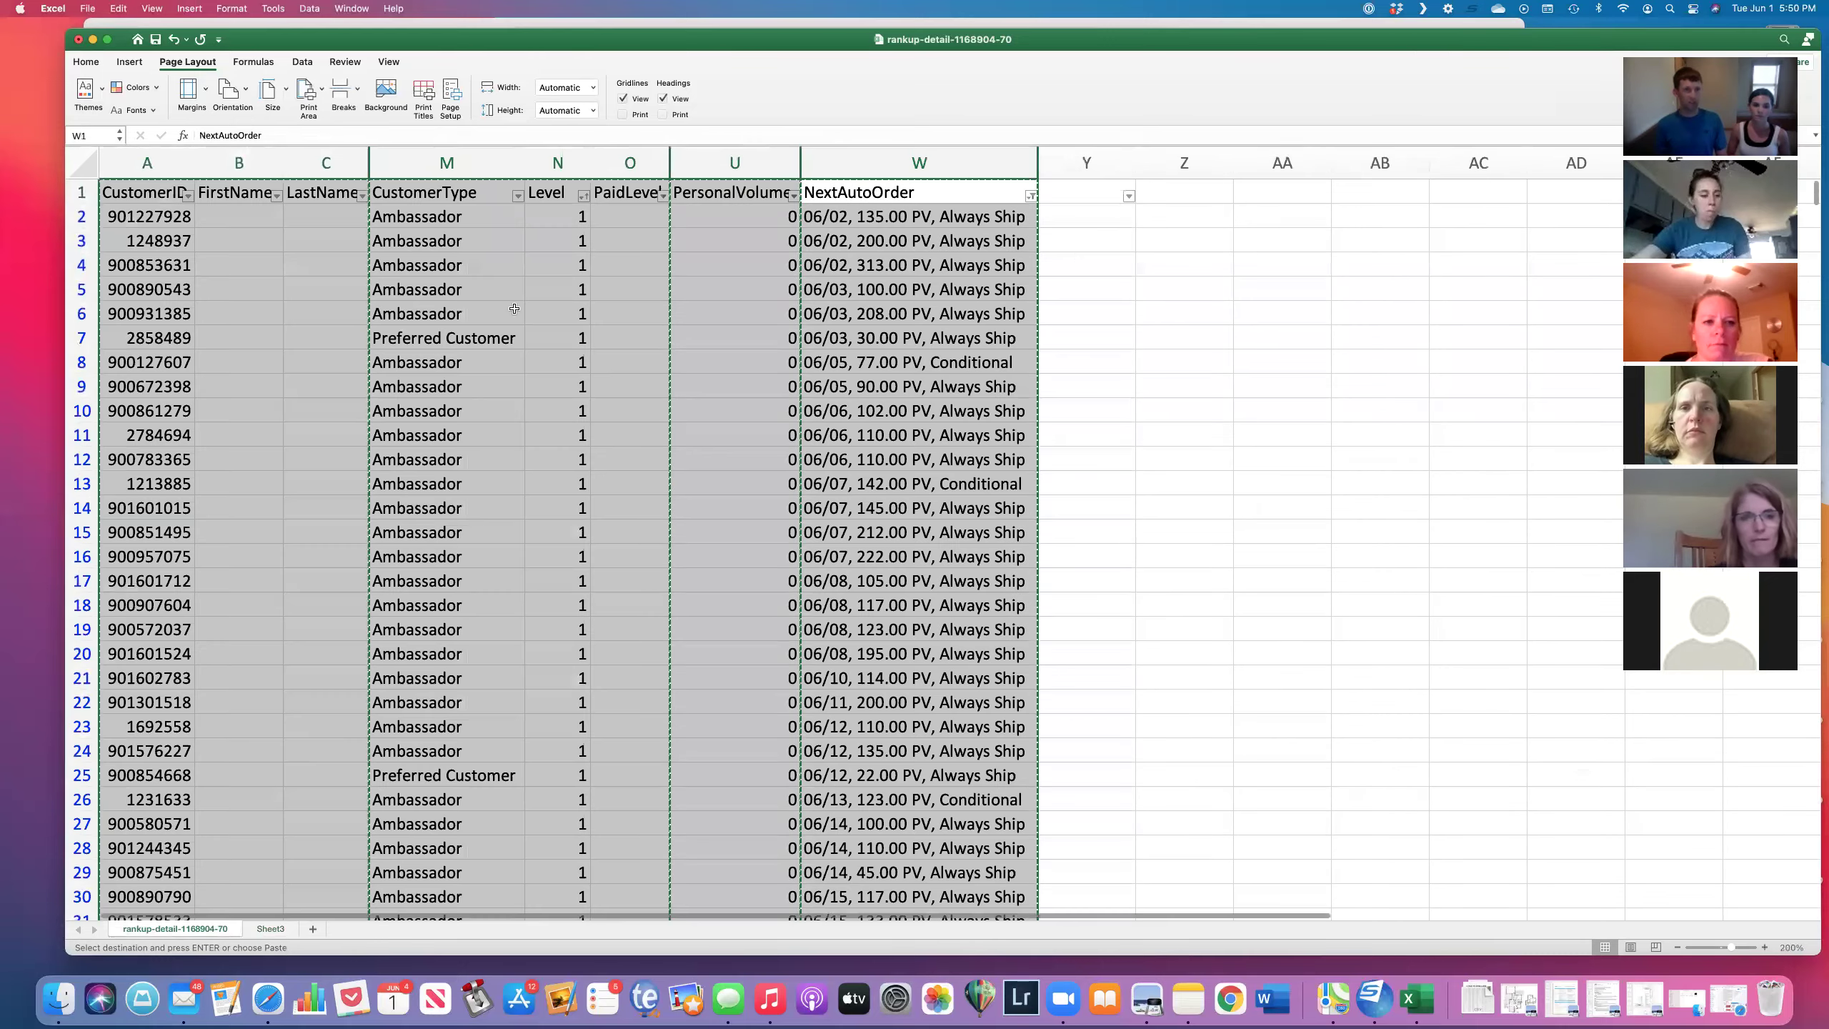
pyautogui.click(446, 411)
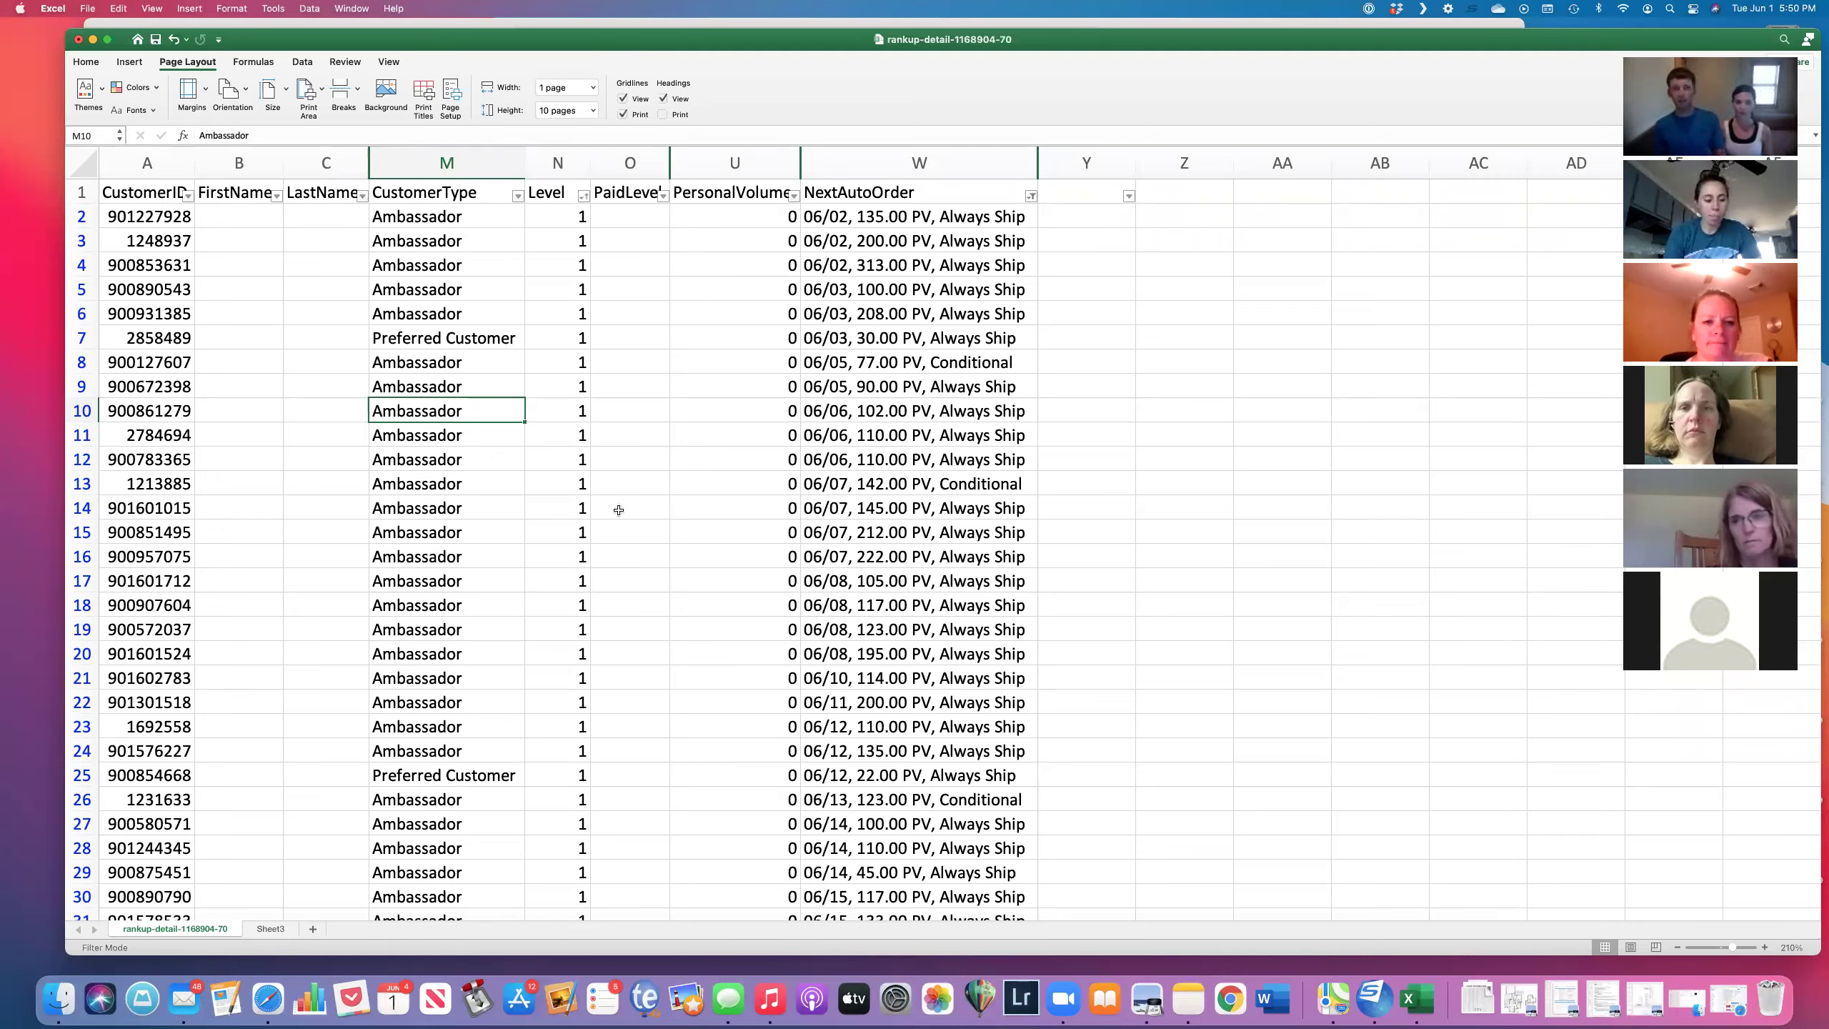
pyautogui.click(271, 930)
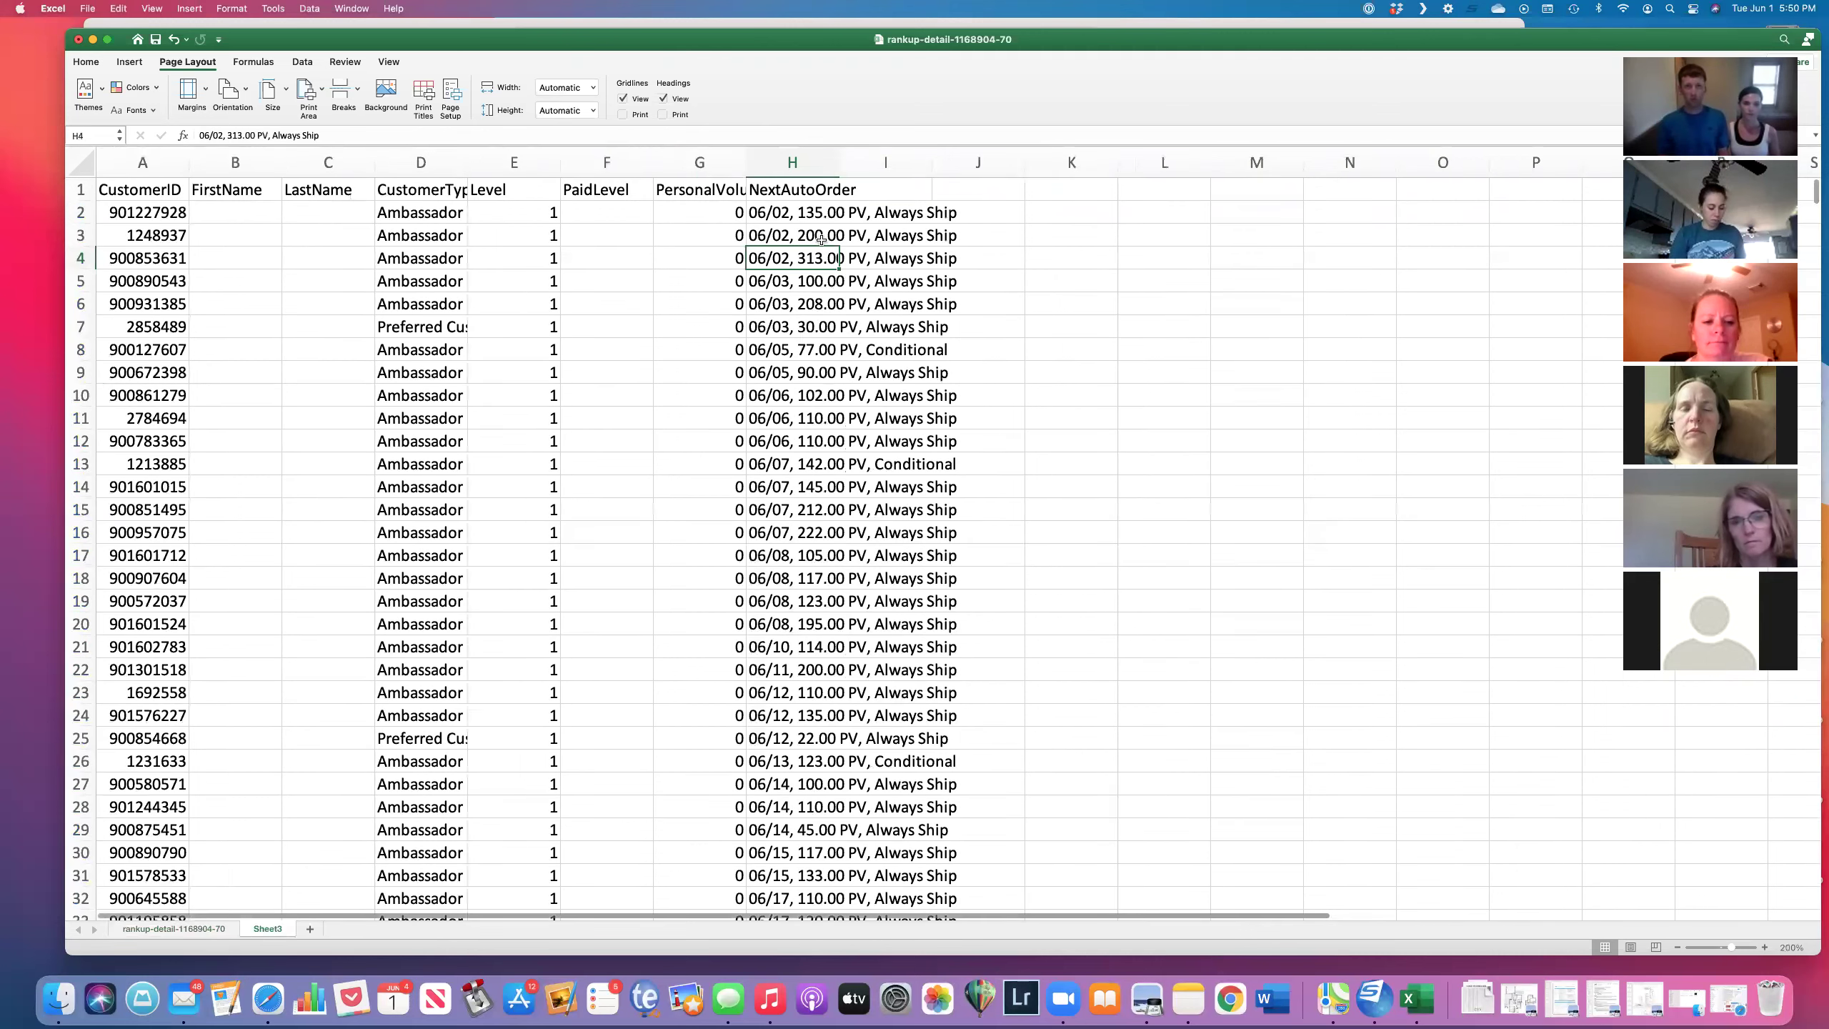
pyautogui.click(220, 929)
pyautogui.click(858, 416)
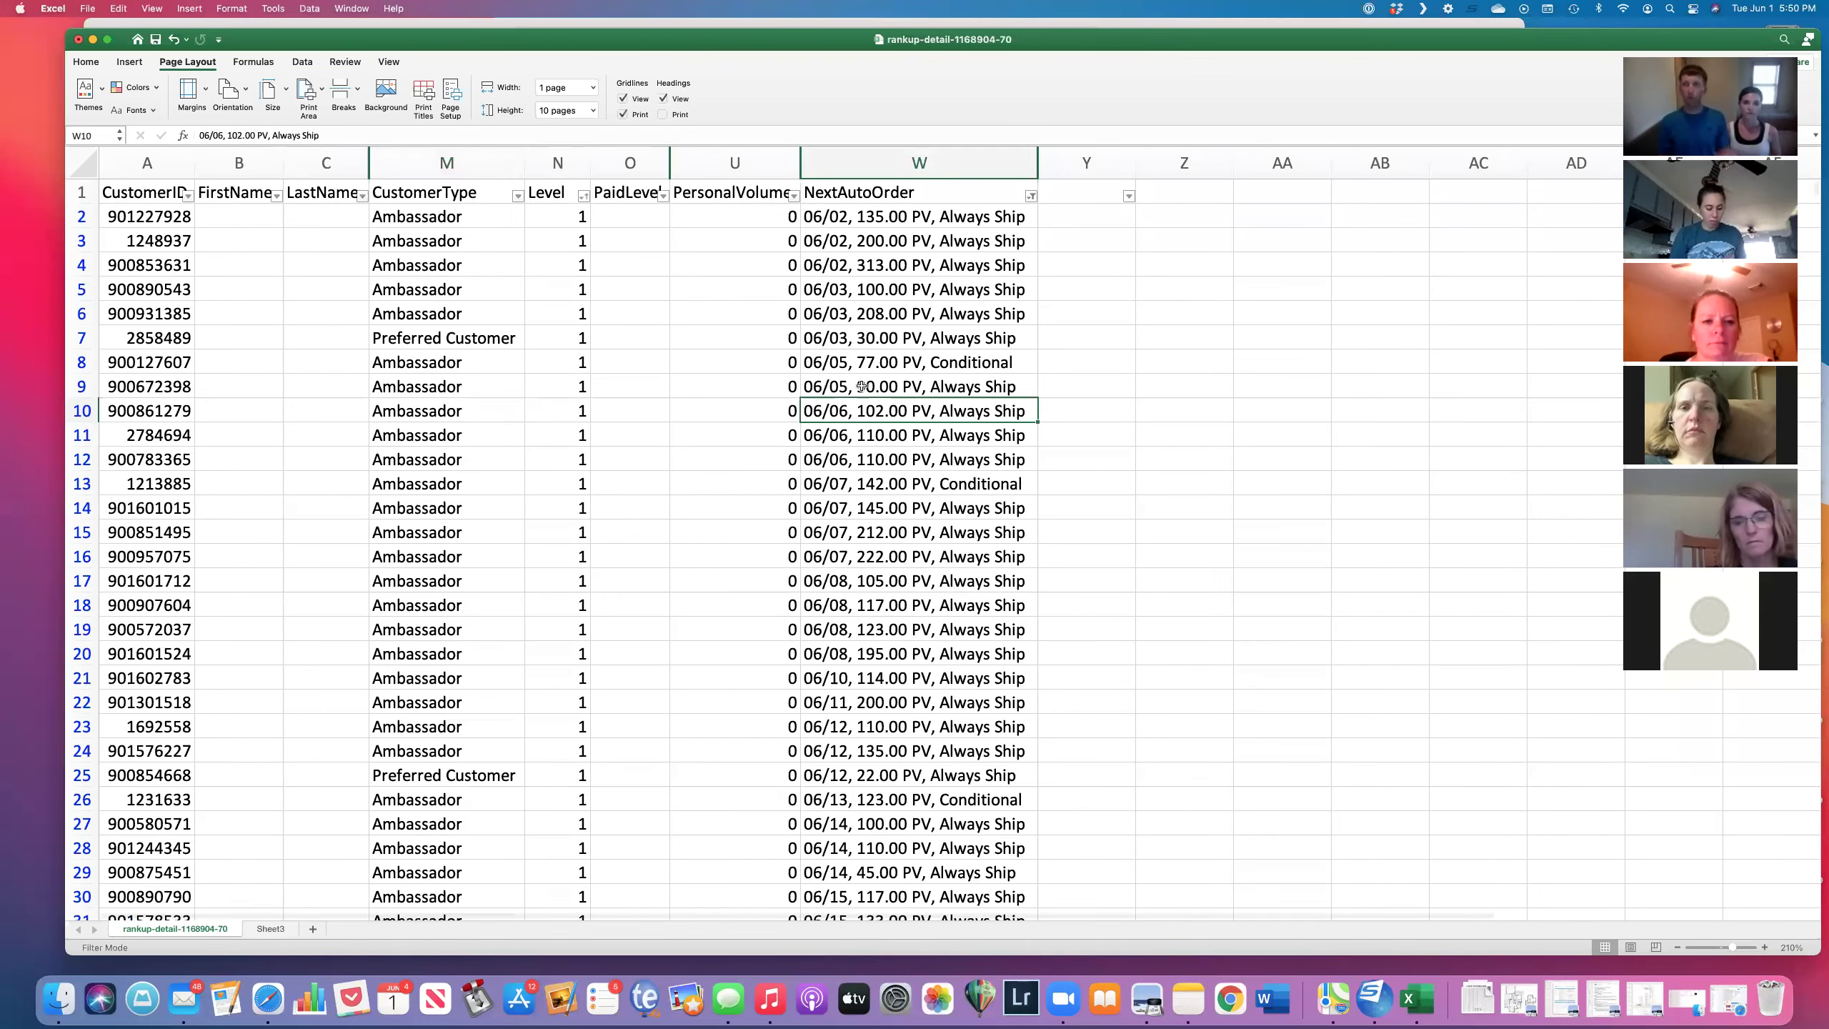
pyautogui.click(270, 929)
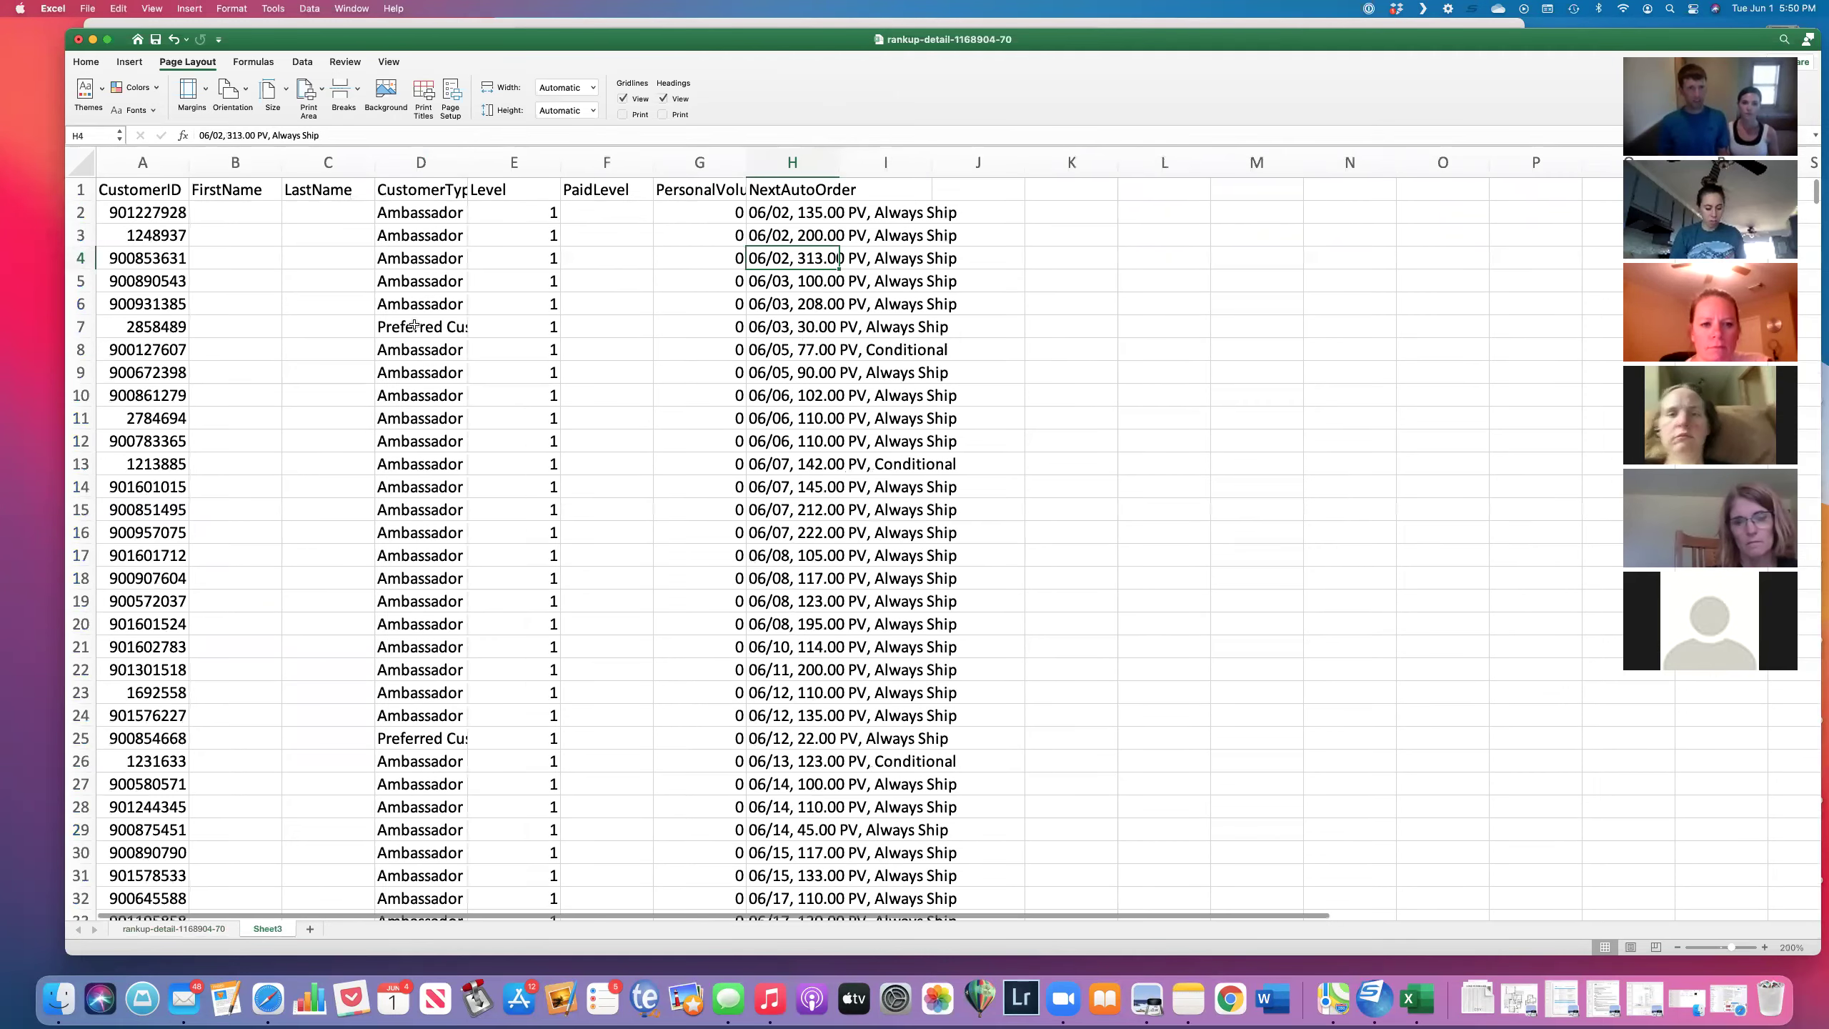
# Step: Fit the width of the NextAutoOrder column H to its contents and duplicate the column into column I
pyautogui.click(792, 189)
pyautogui.click(813, 152)
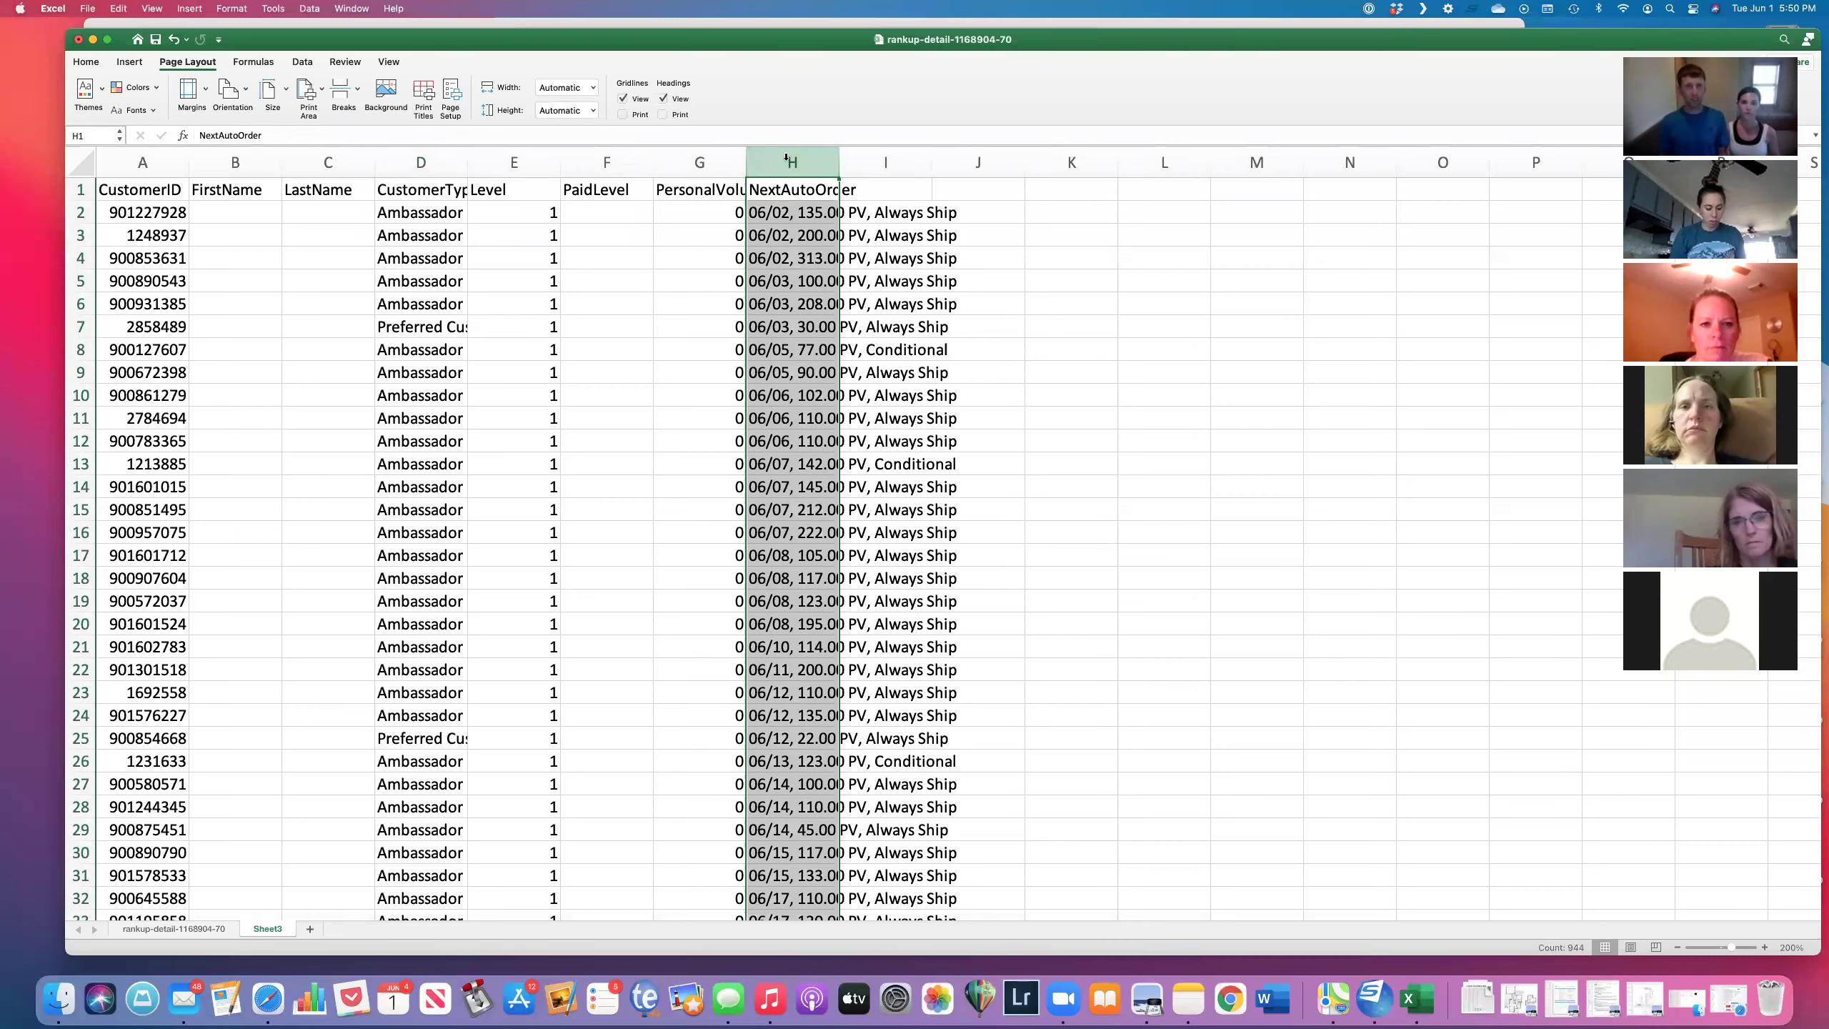
pyautogui.doubleClick(838, 170)
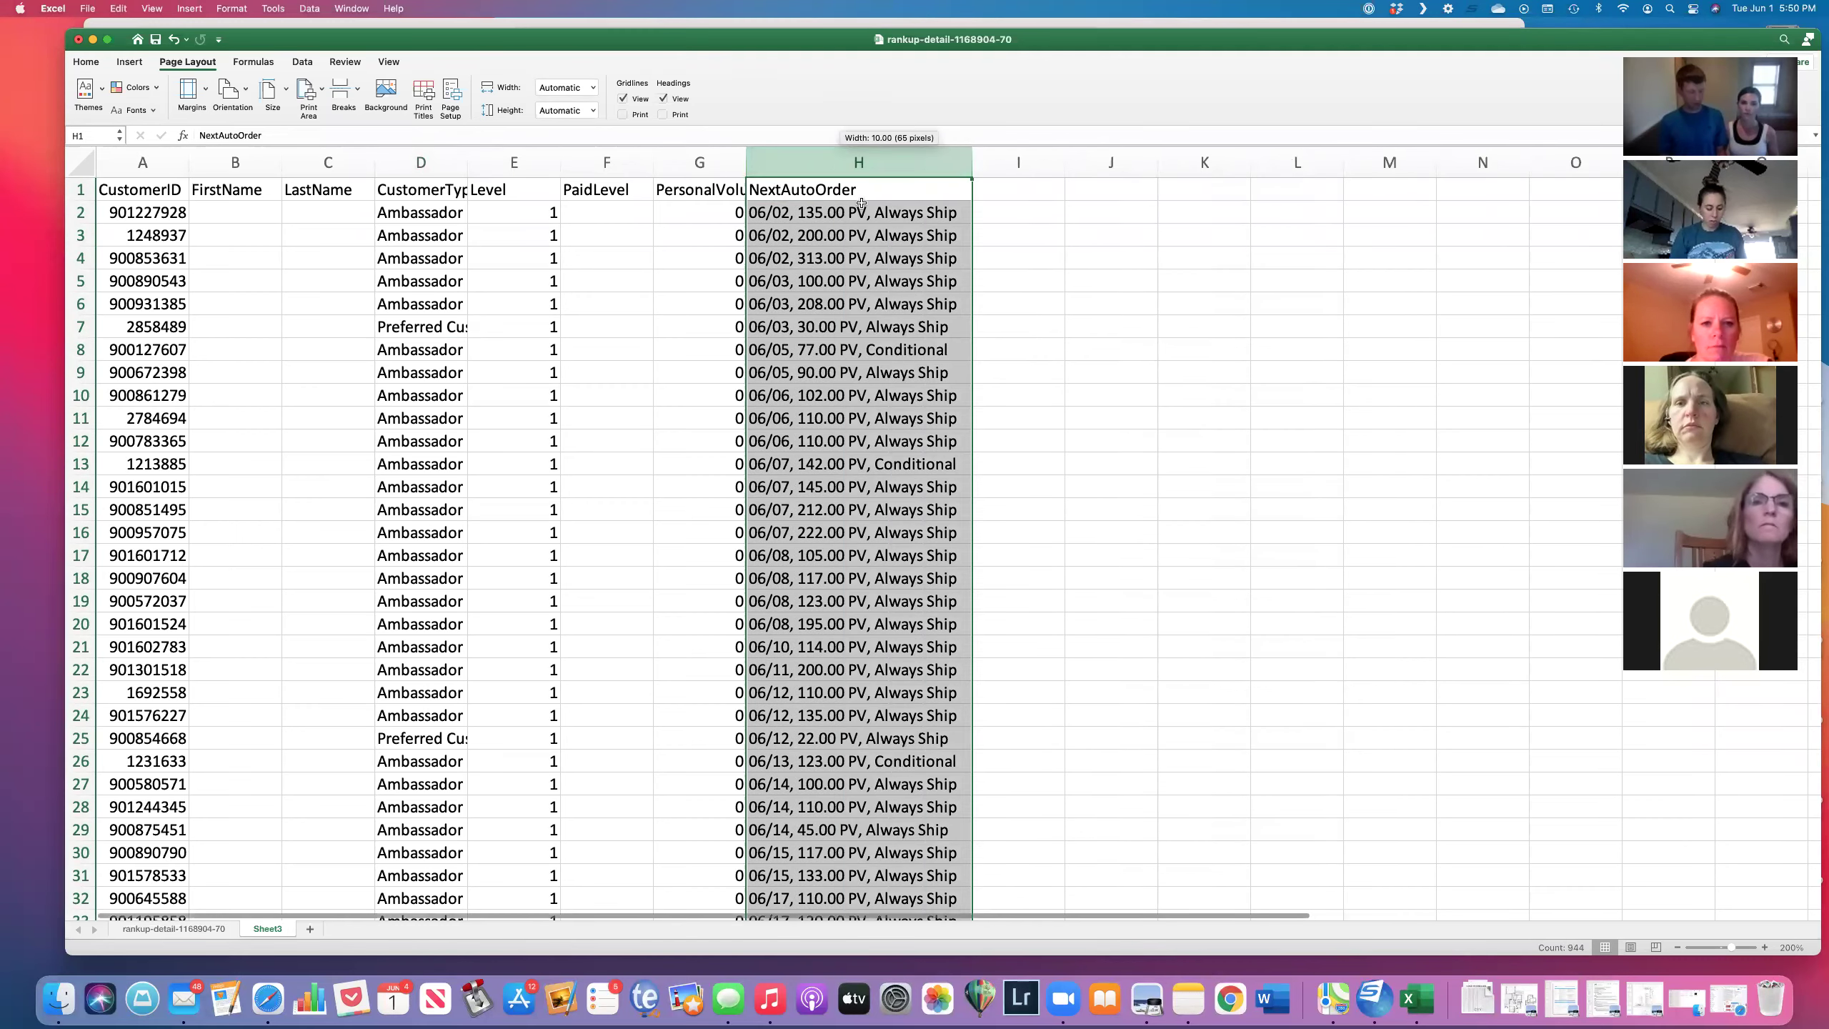
pyautogui.press('super+c')
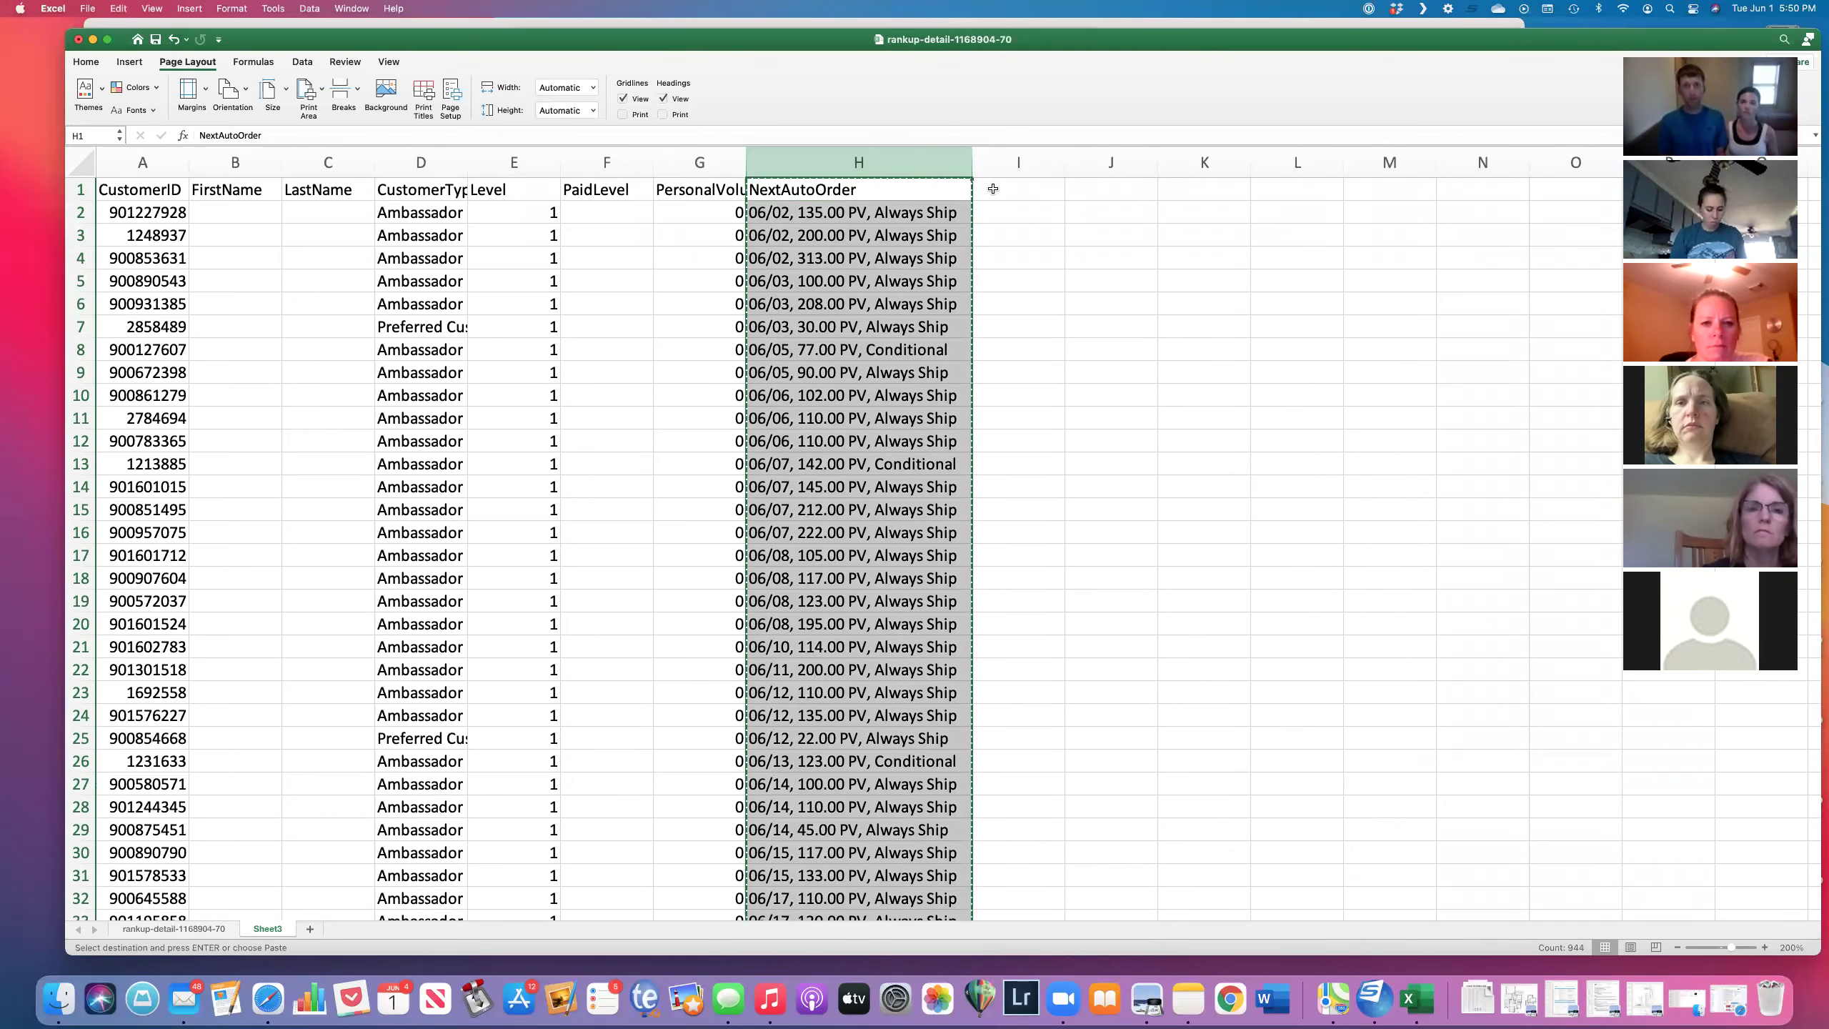
pyautogui.click(1022, 190)
pyautogui.press('super+v')
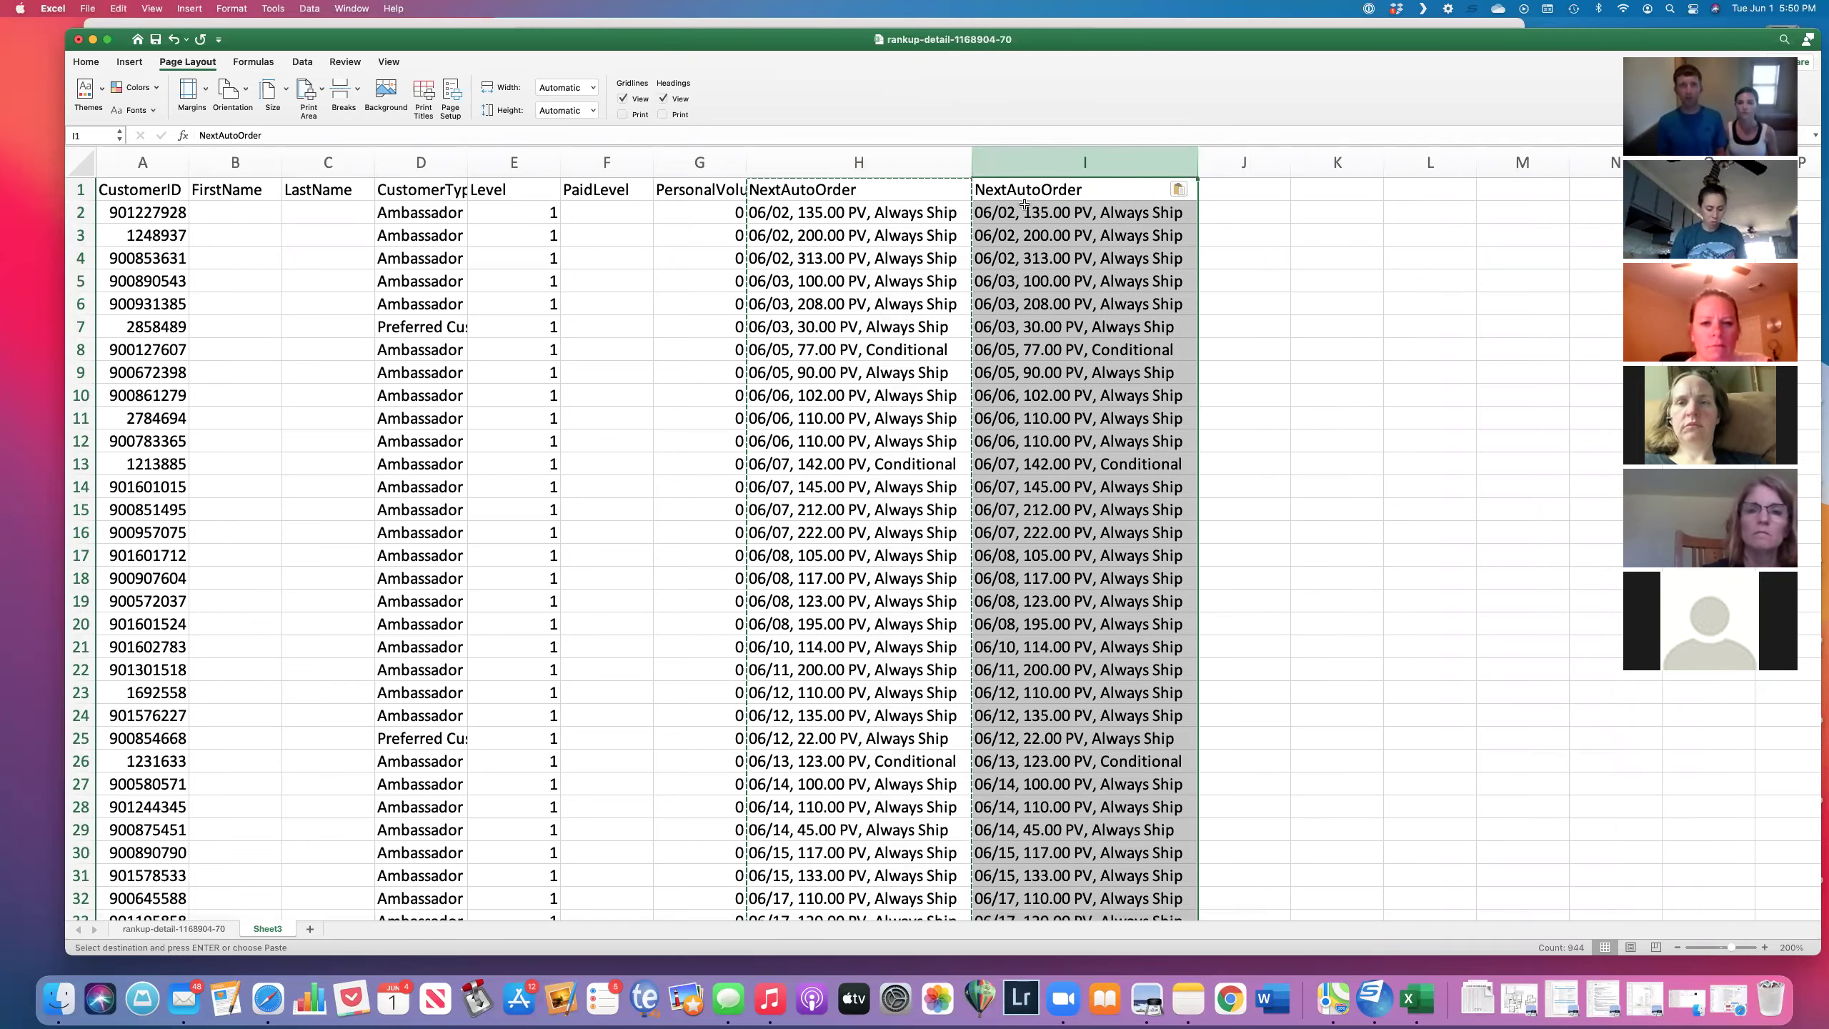
pyautogui.click(891, 189)
pyautogui.press('Escape')
# Step: Split column I with Text to Columns, using comma and space delimiters and treating consecutive delimiters as one
pyautogui.click(1059, 156)
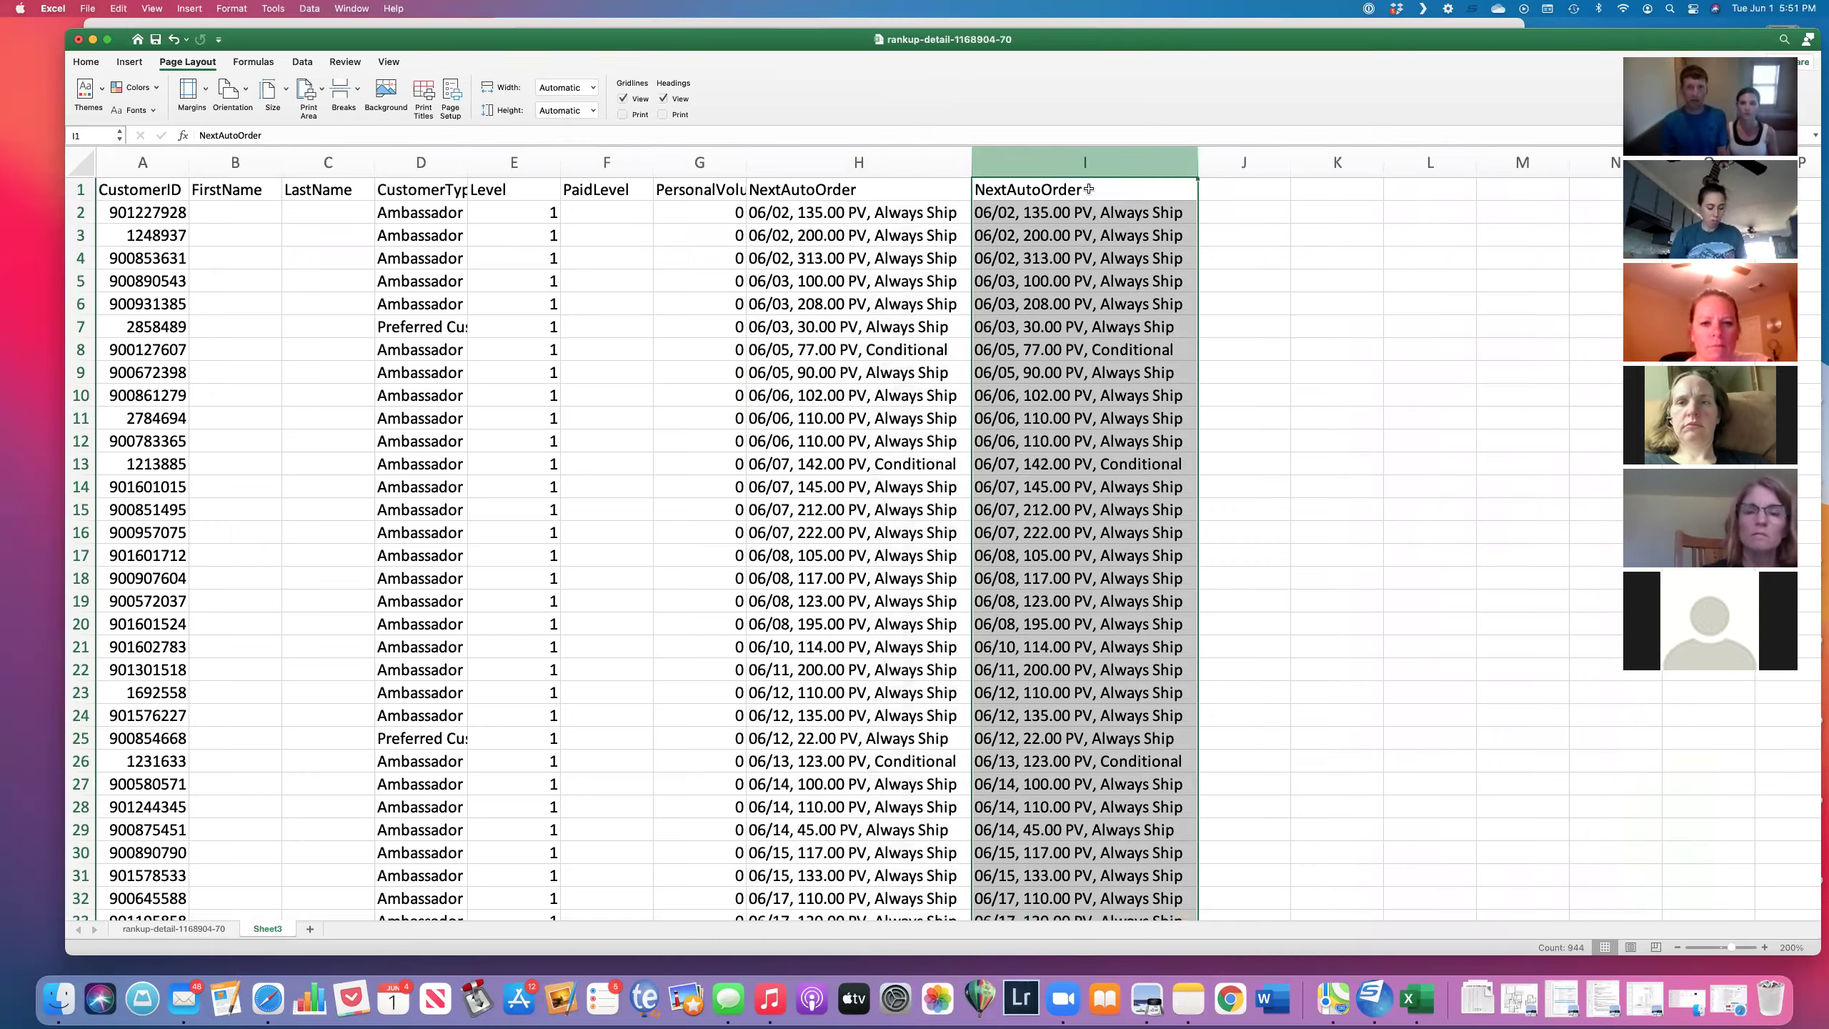
pyautogui.click(301, 64)
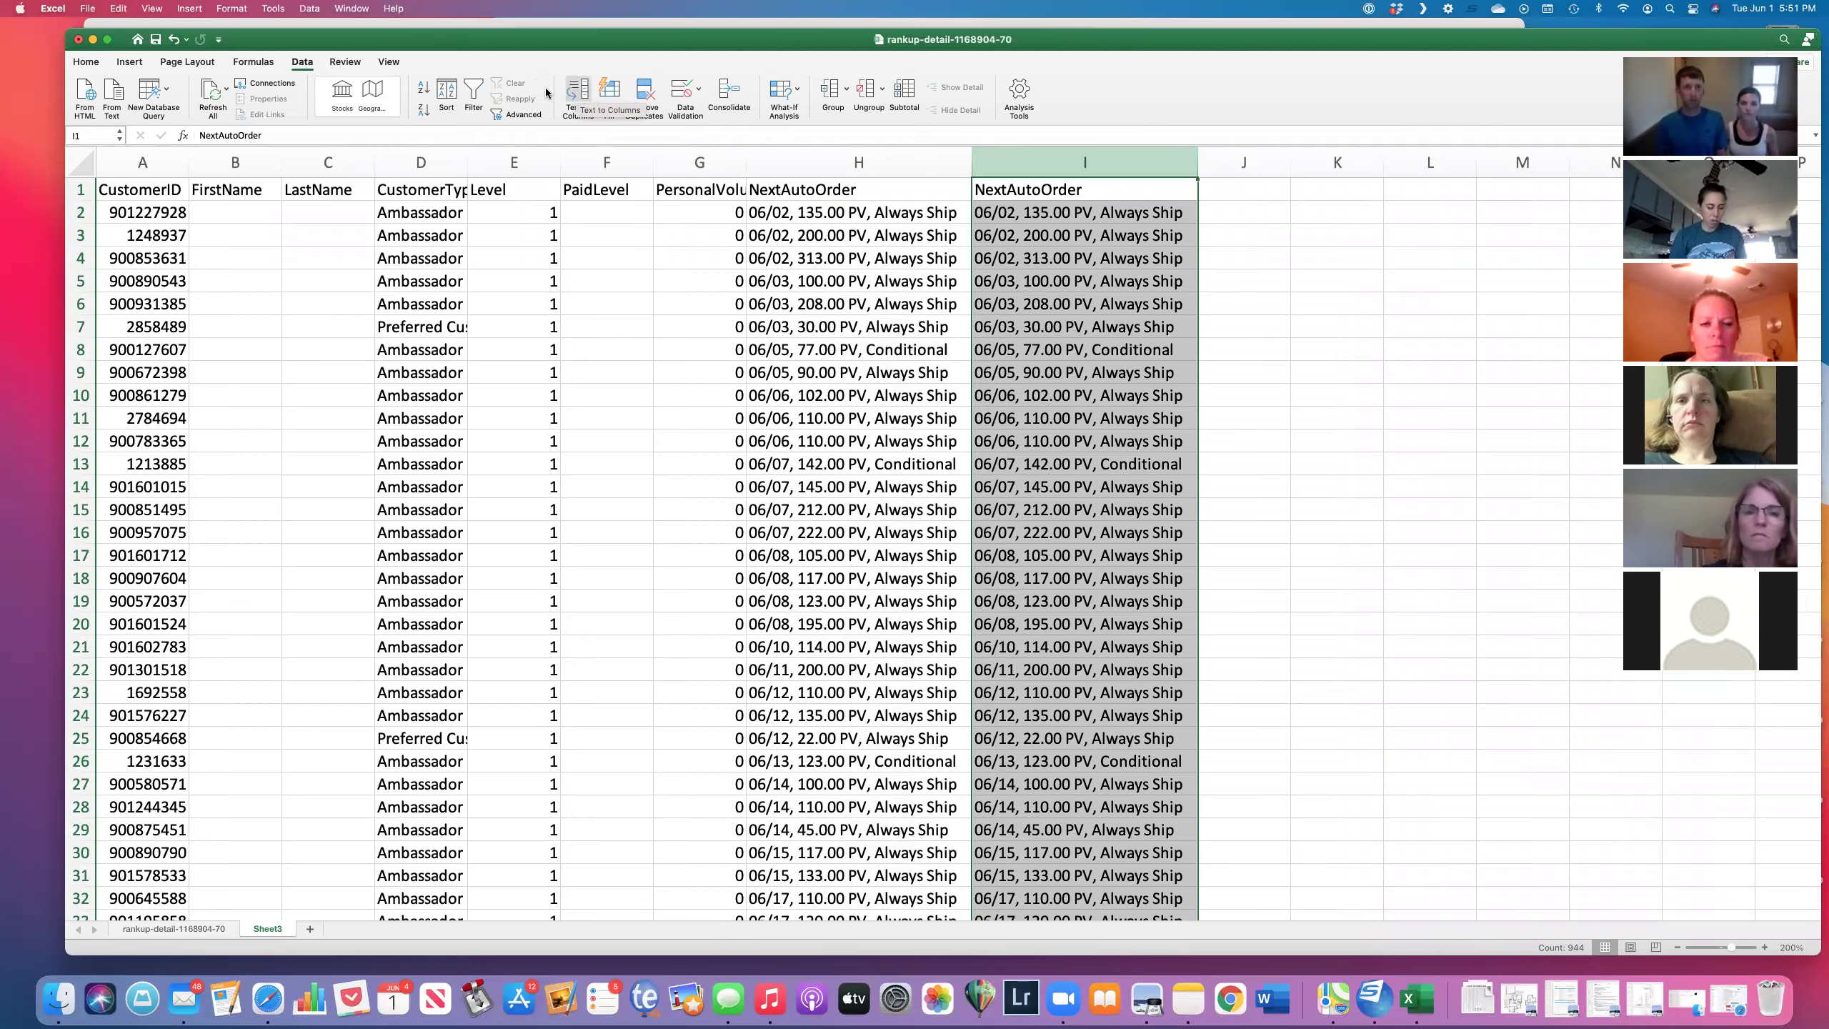
pyautogui.click(576, 92)
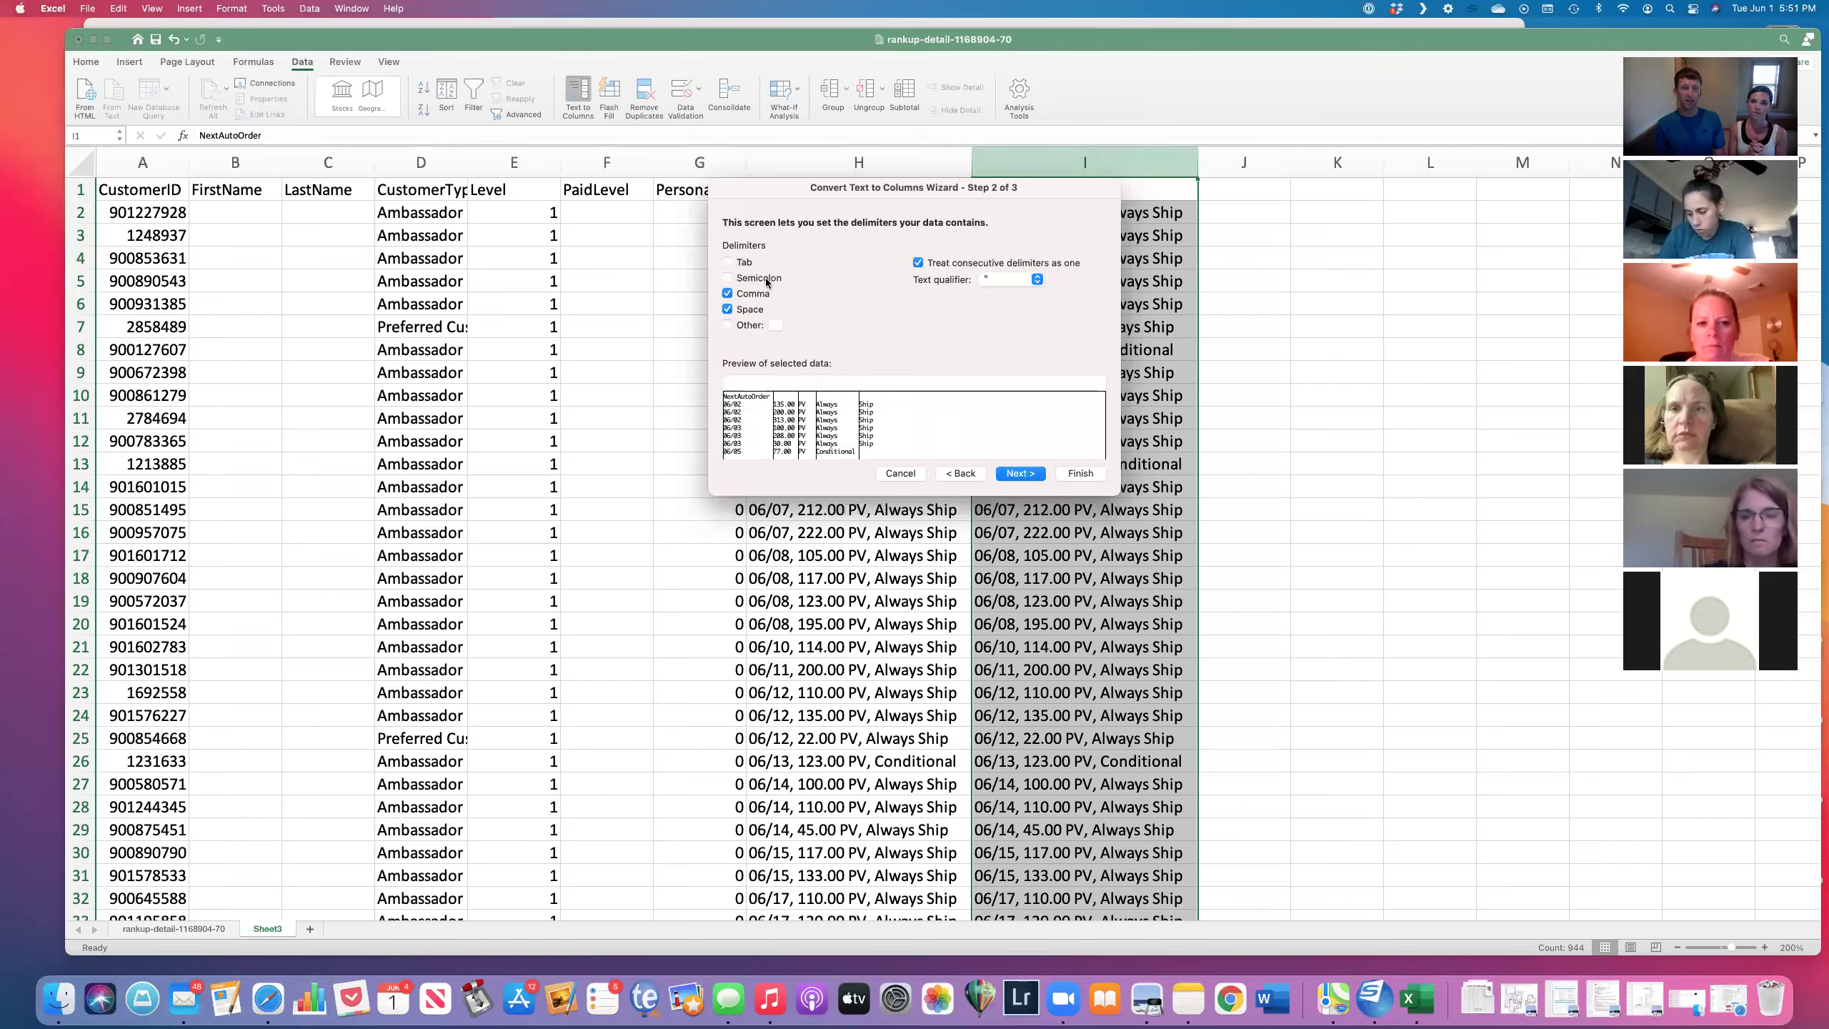
pyautogui.click(727, 310)
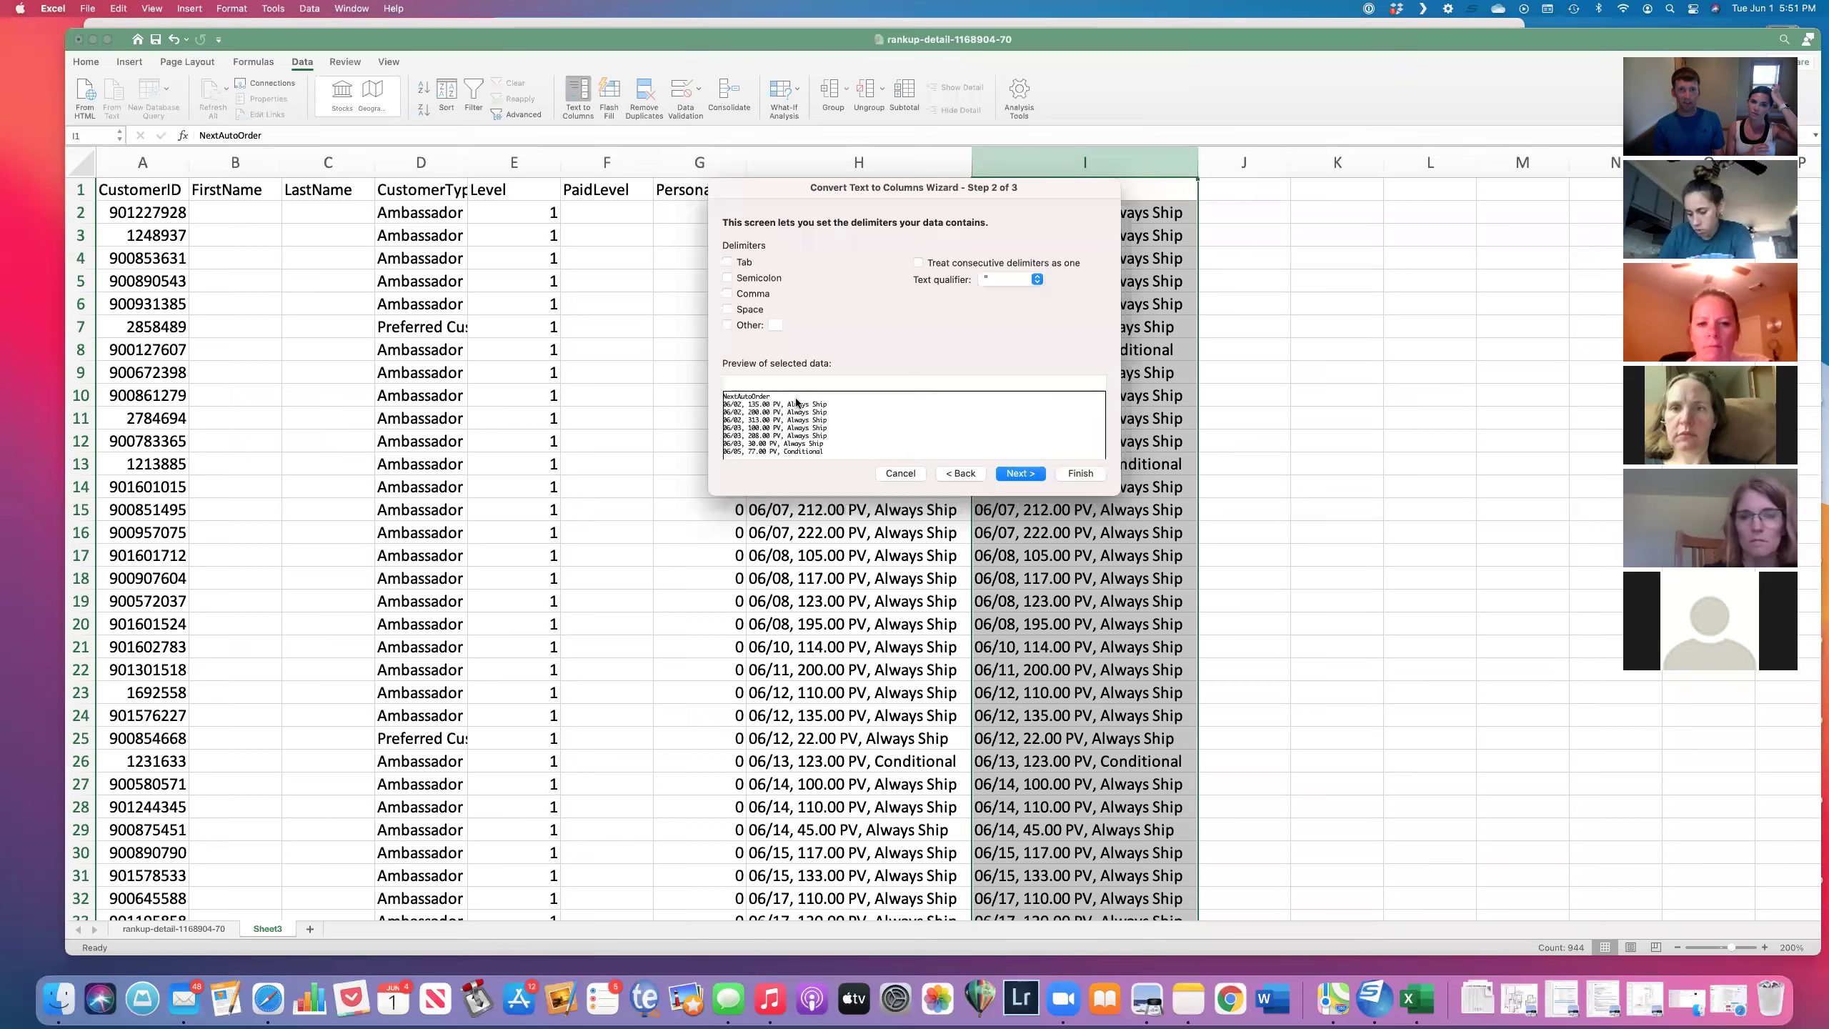
pyautogui.click(728, 293)
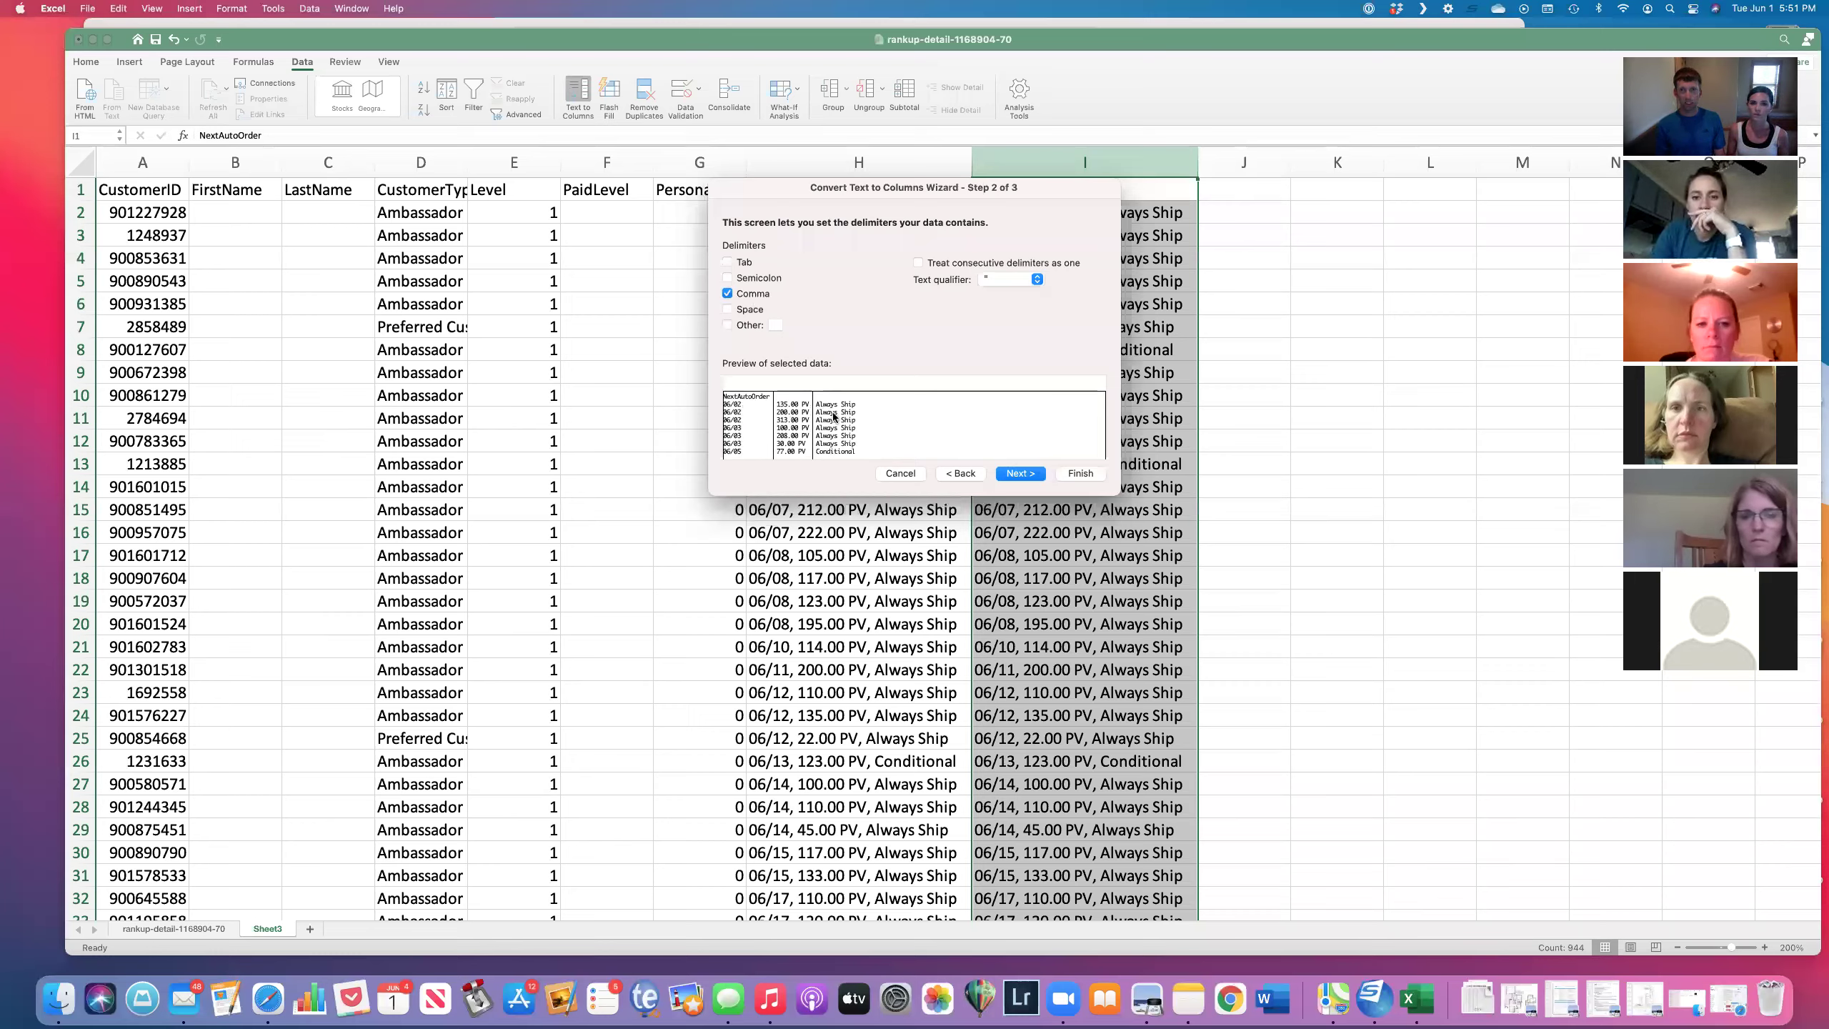
pyautogui.click(727, 309)
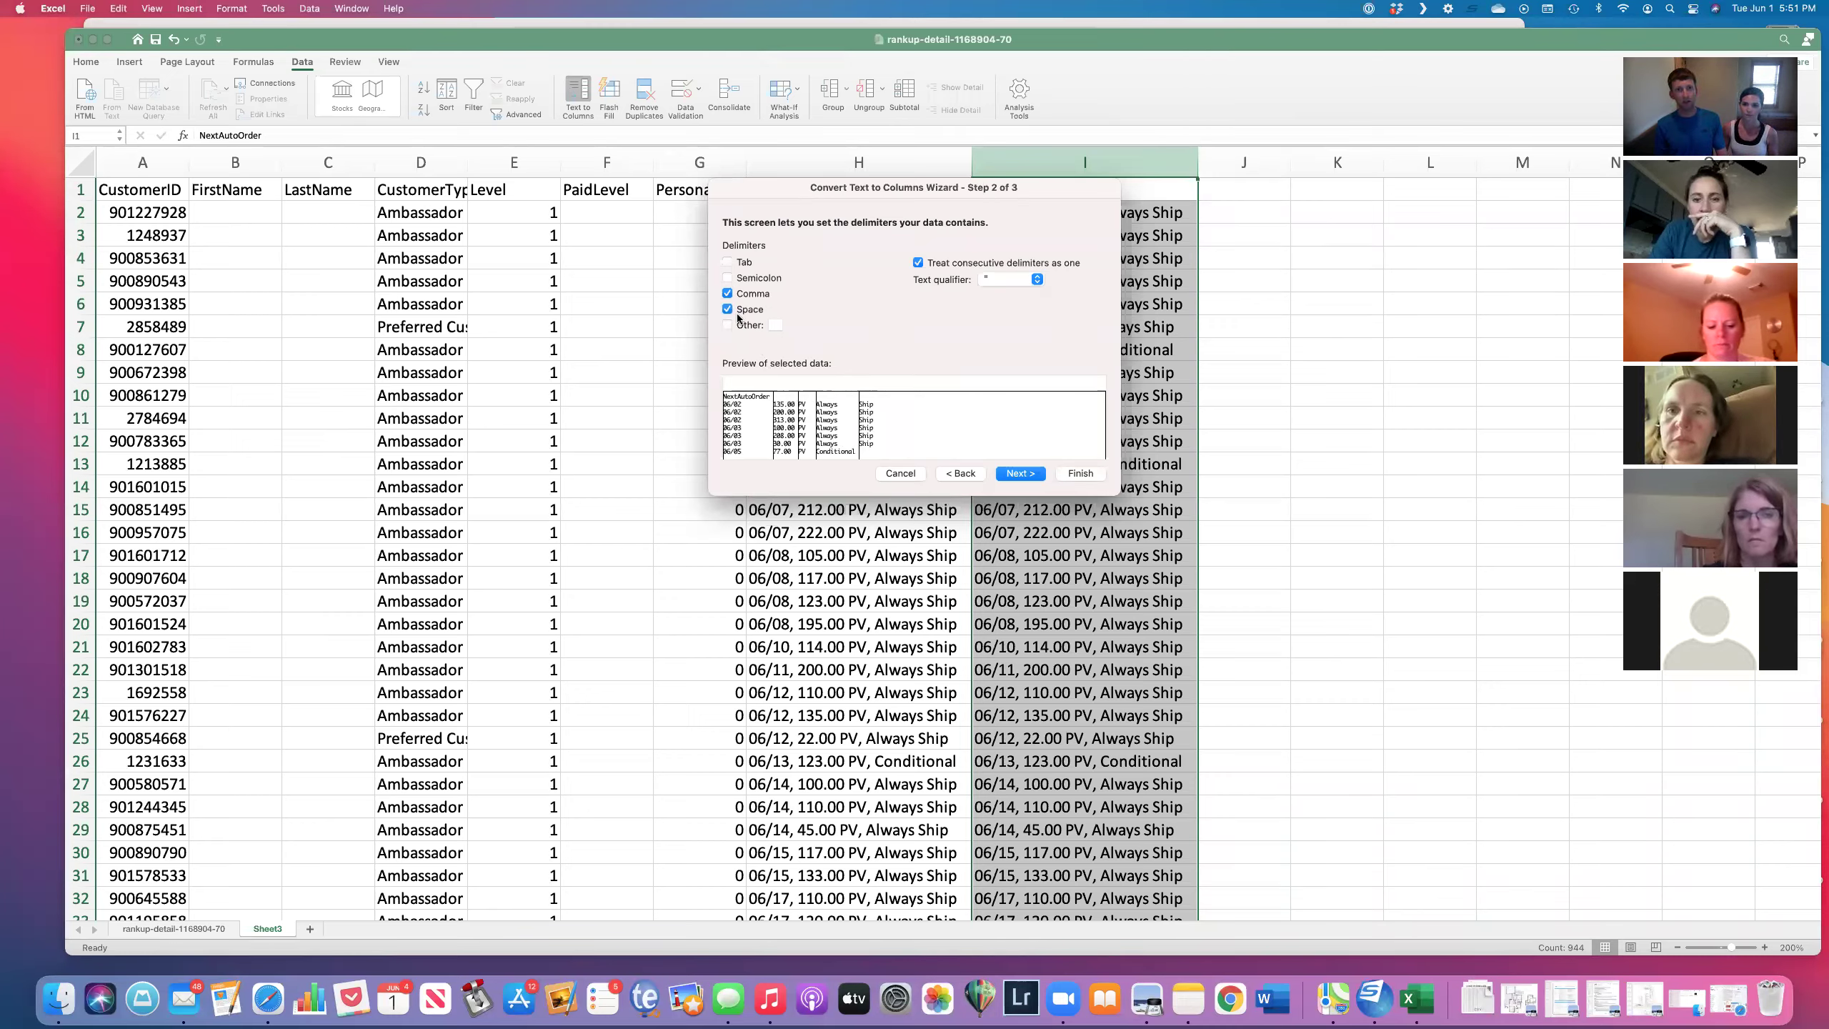
pyautogui.click(1022, 475)
pyautogui.click(1080, 474)
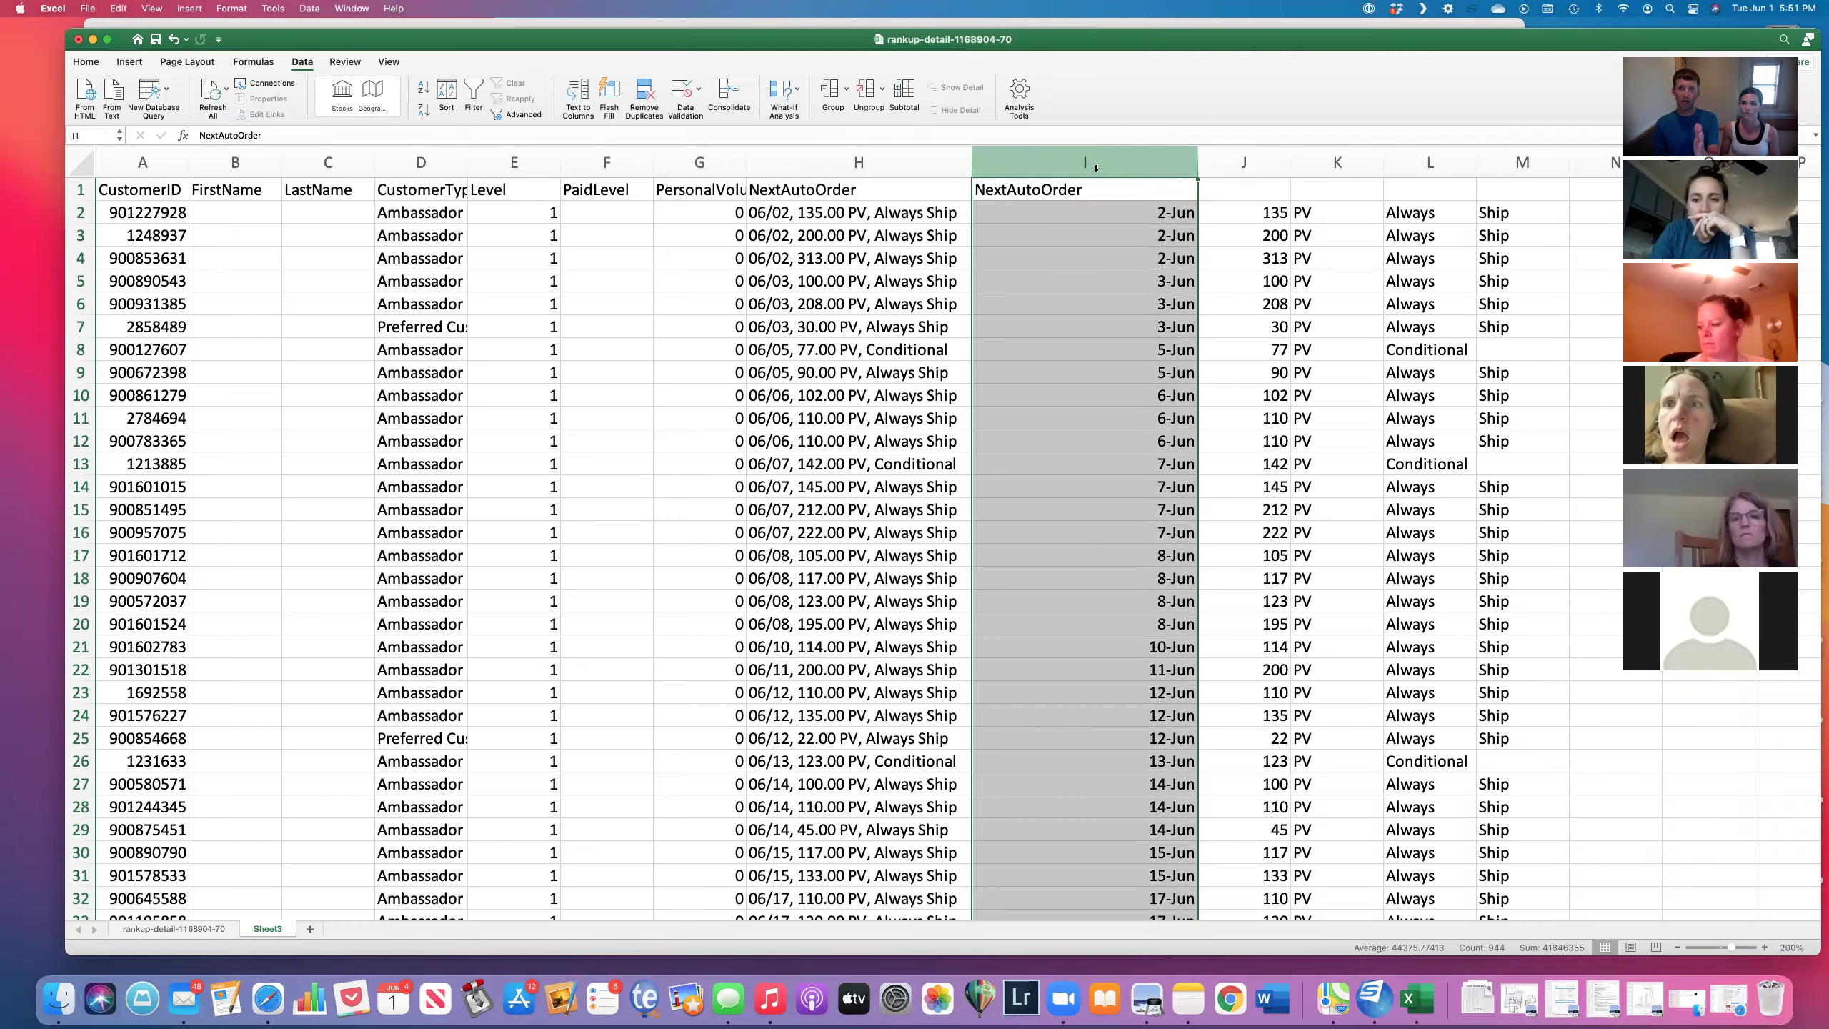
pyautogui.click(1278, 189)
pyautogui.press('Down')
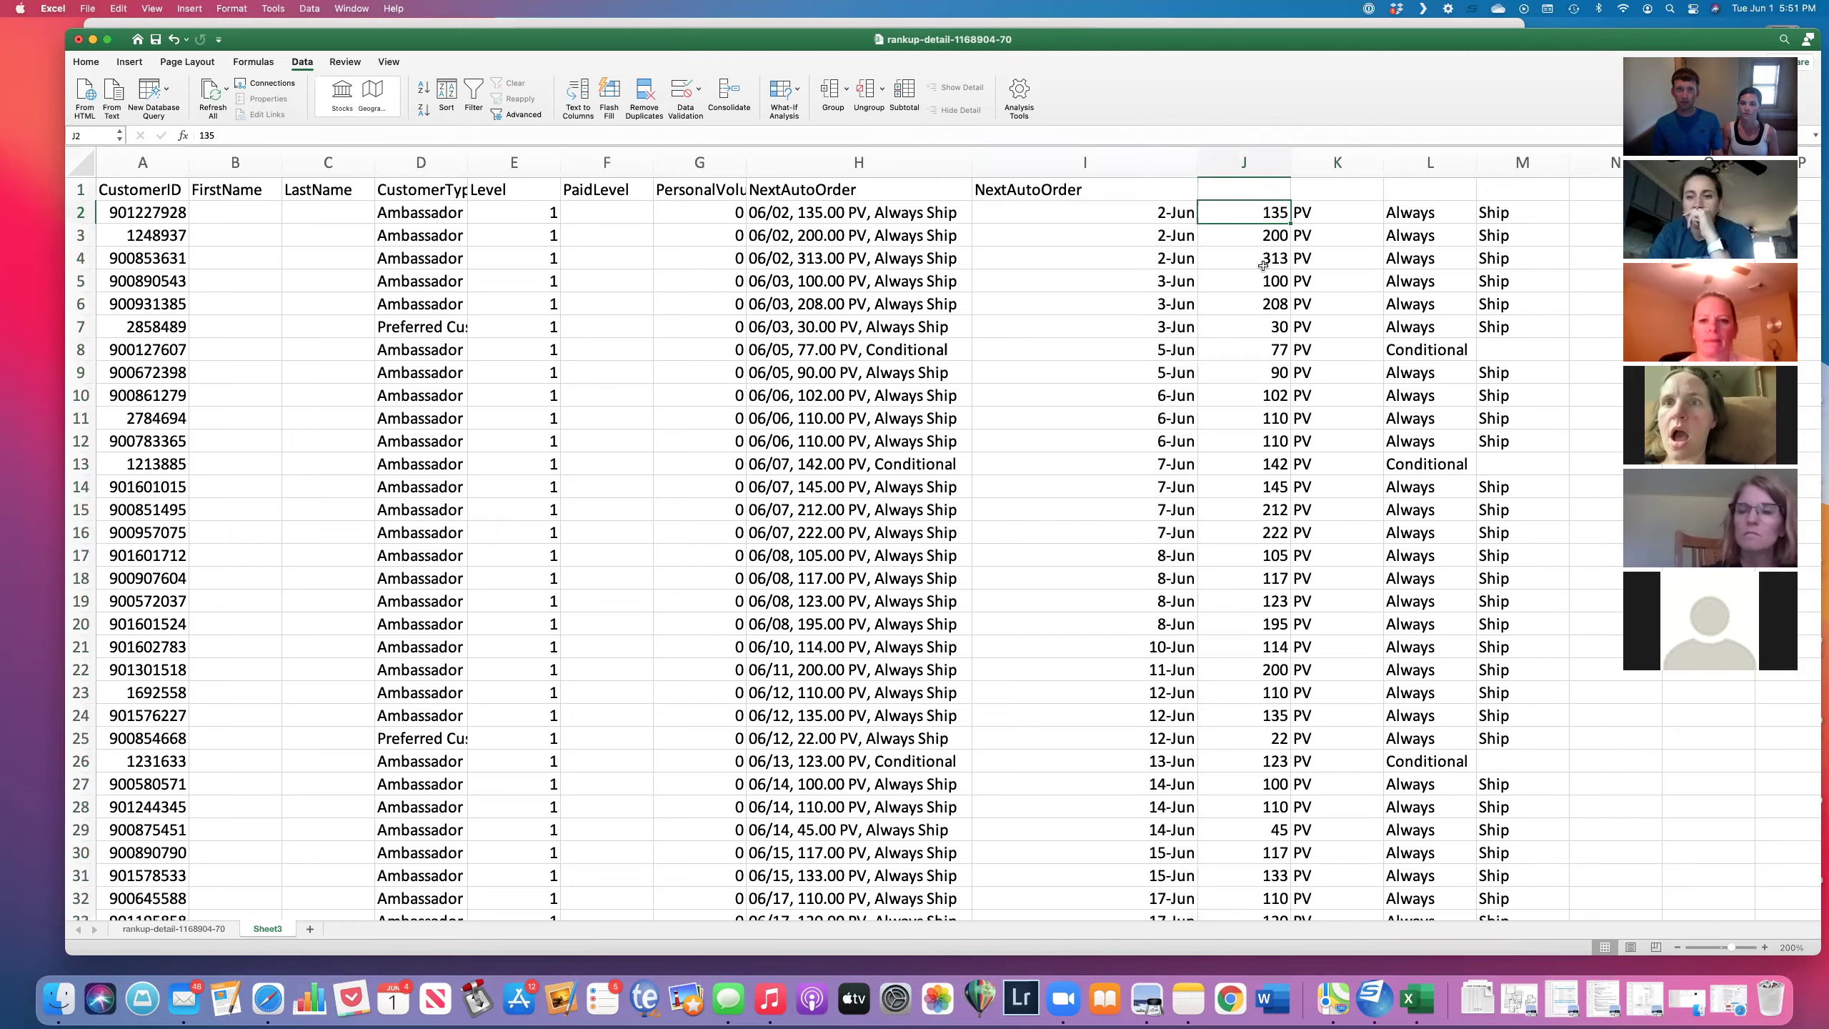
# Step: Delete the leftover text columns K to M and the split date column I, keeping only the PV numbers beside NextAutoOrder
pyautogui.click(1275, 167)
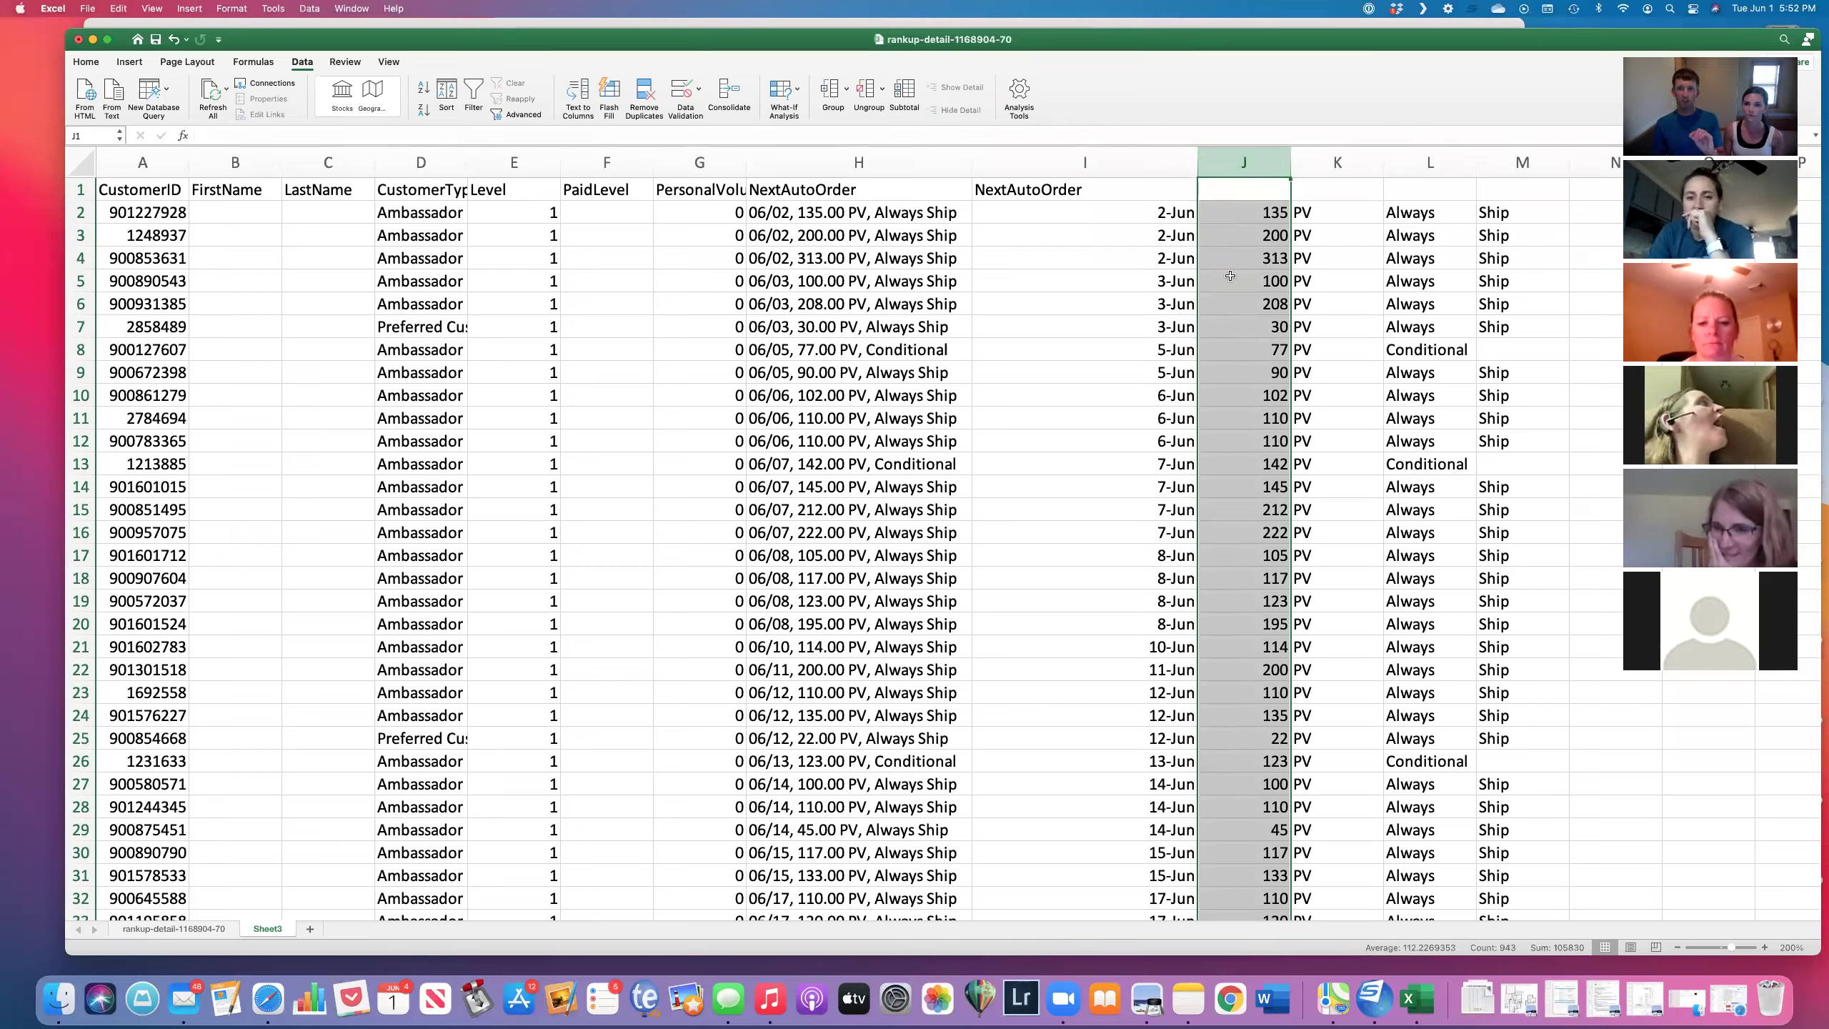
pyautogui.click(1416, 228)
pyautogui.moveTo(1347, 157); pyautogui.dragTo(1494, 160)
pyautogui.rightClick(1494, 160)
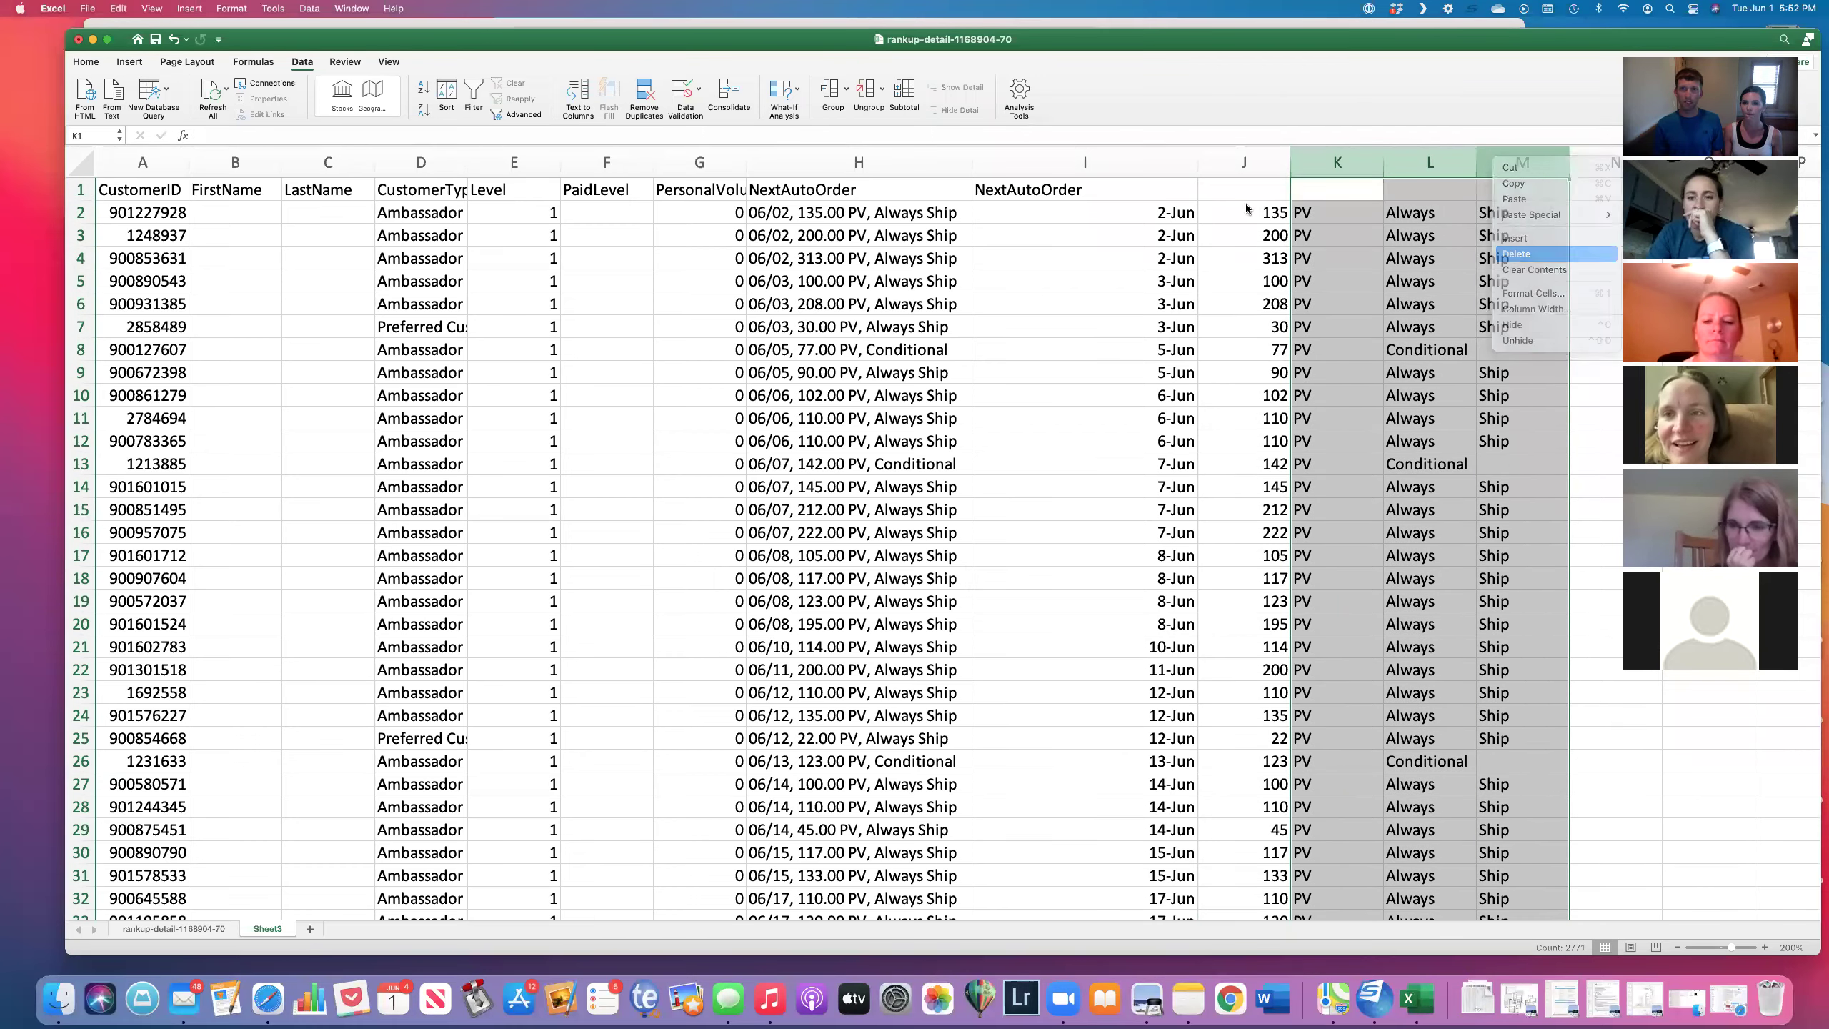
pyautogui.click(1514, 254)
pyautogui.click(1145, 166)
pyautogui.rightClick(1145, 167)
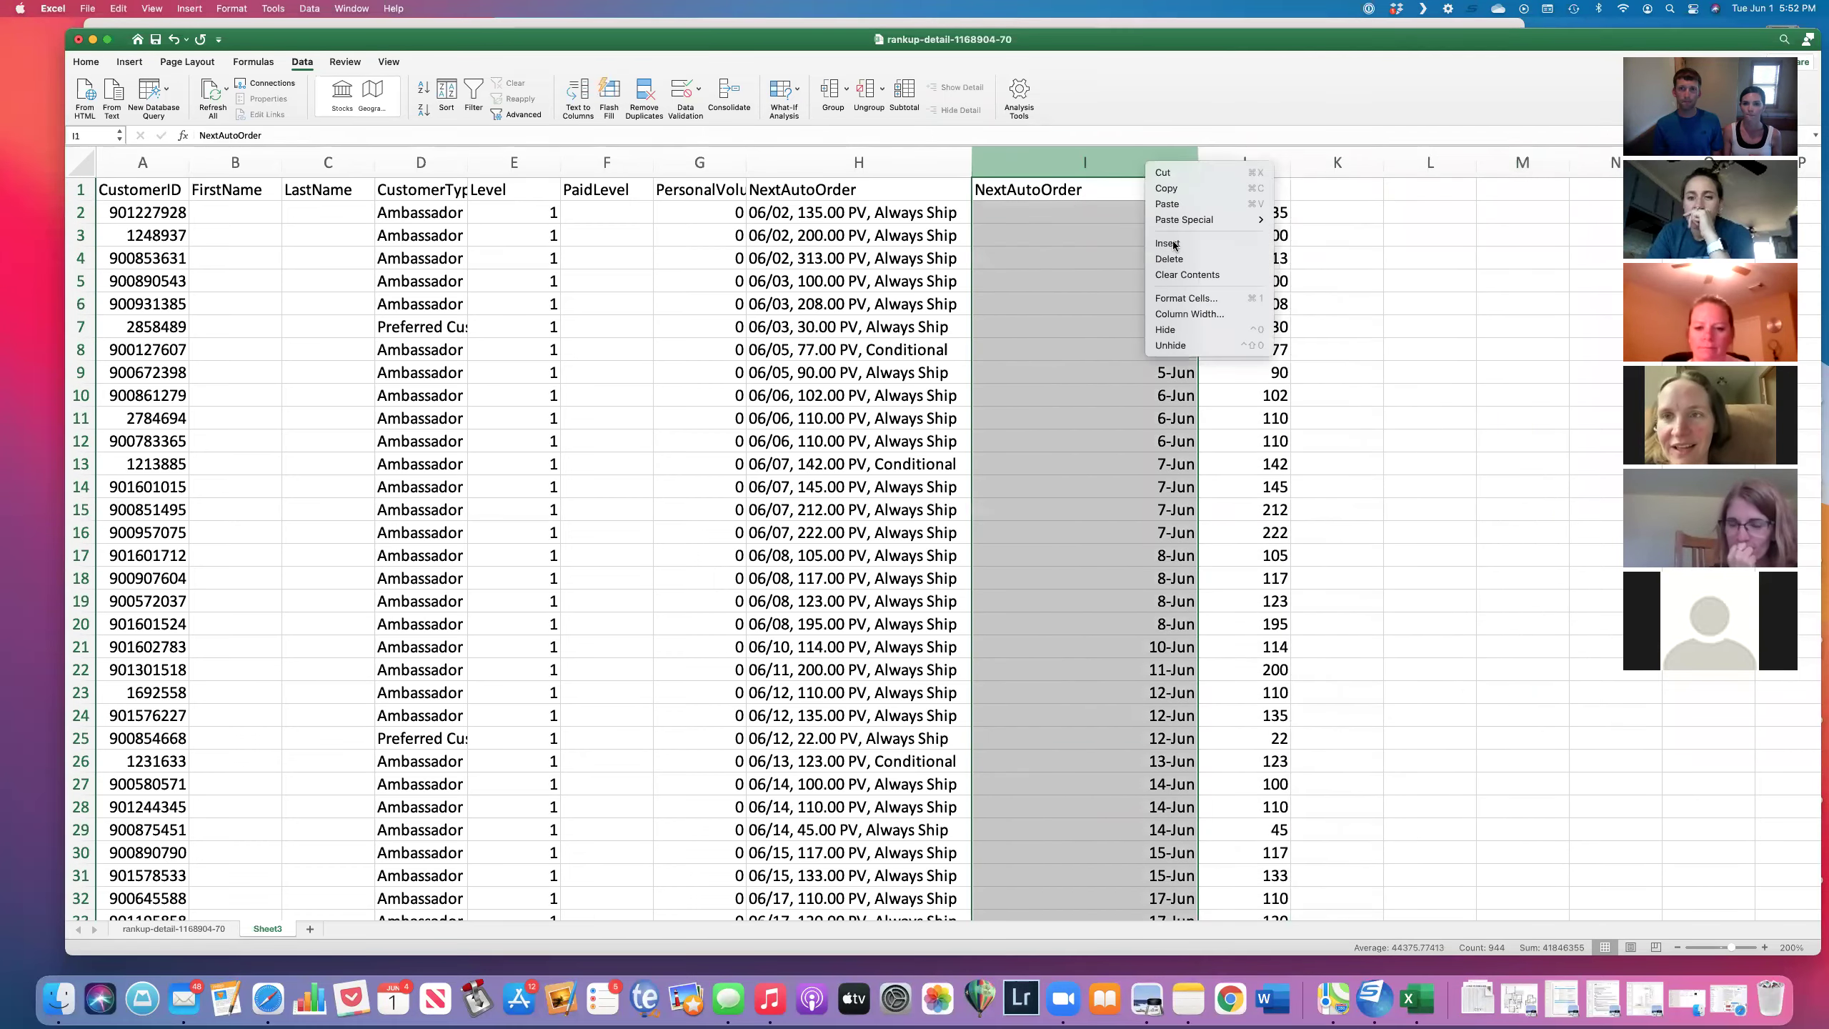
pyautogui.click(1170, 259)
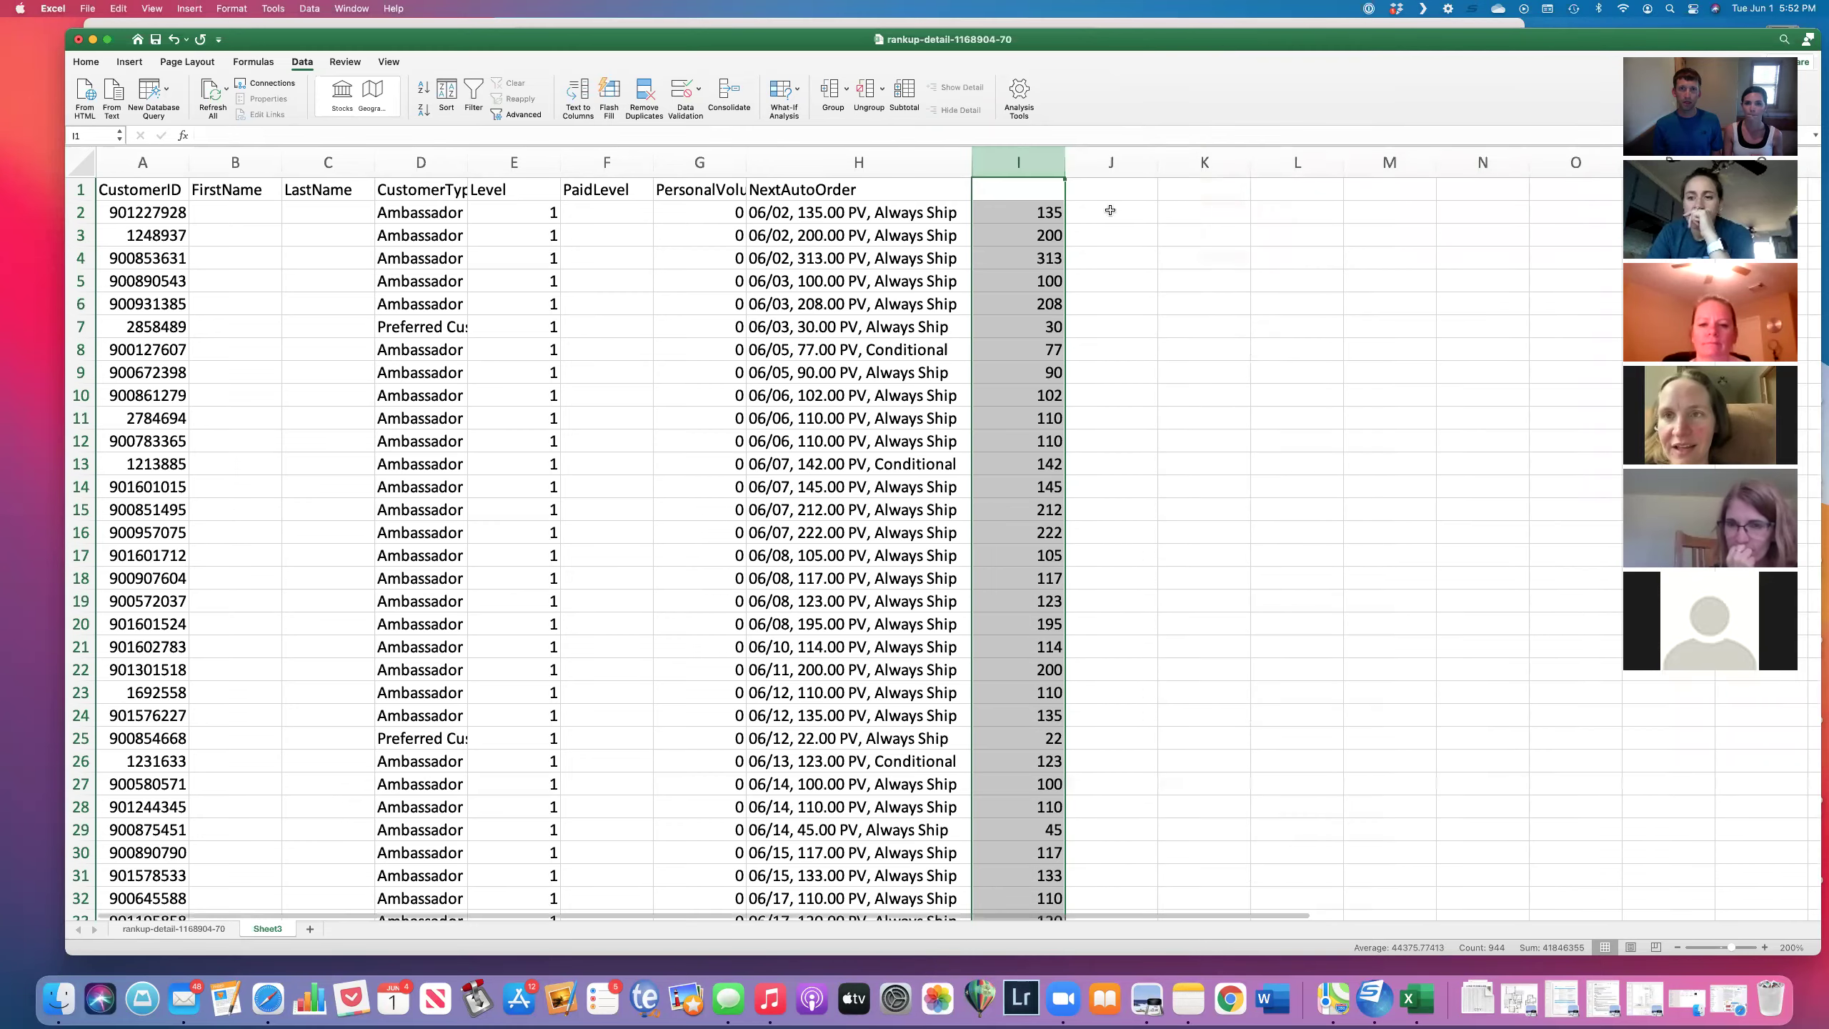
# Step: Enter PV as the header of the separated values in cell I1
pyautogui.click(1040, 198)
pyautogui.write('PV')
pyautogui.press('Return')
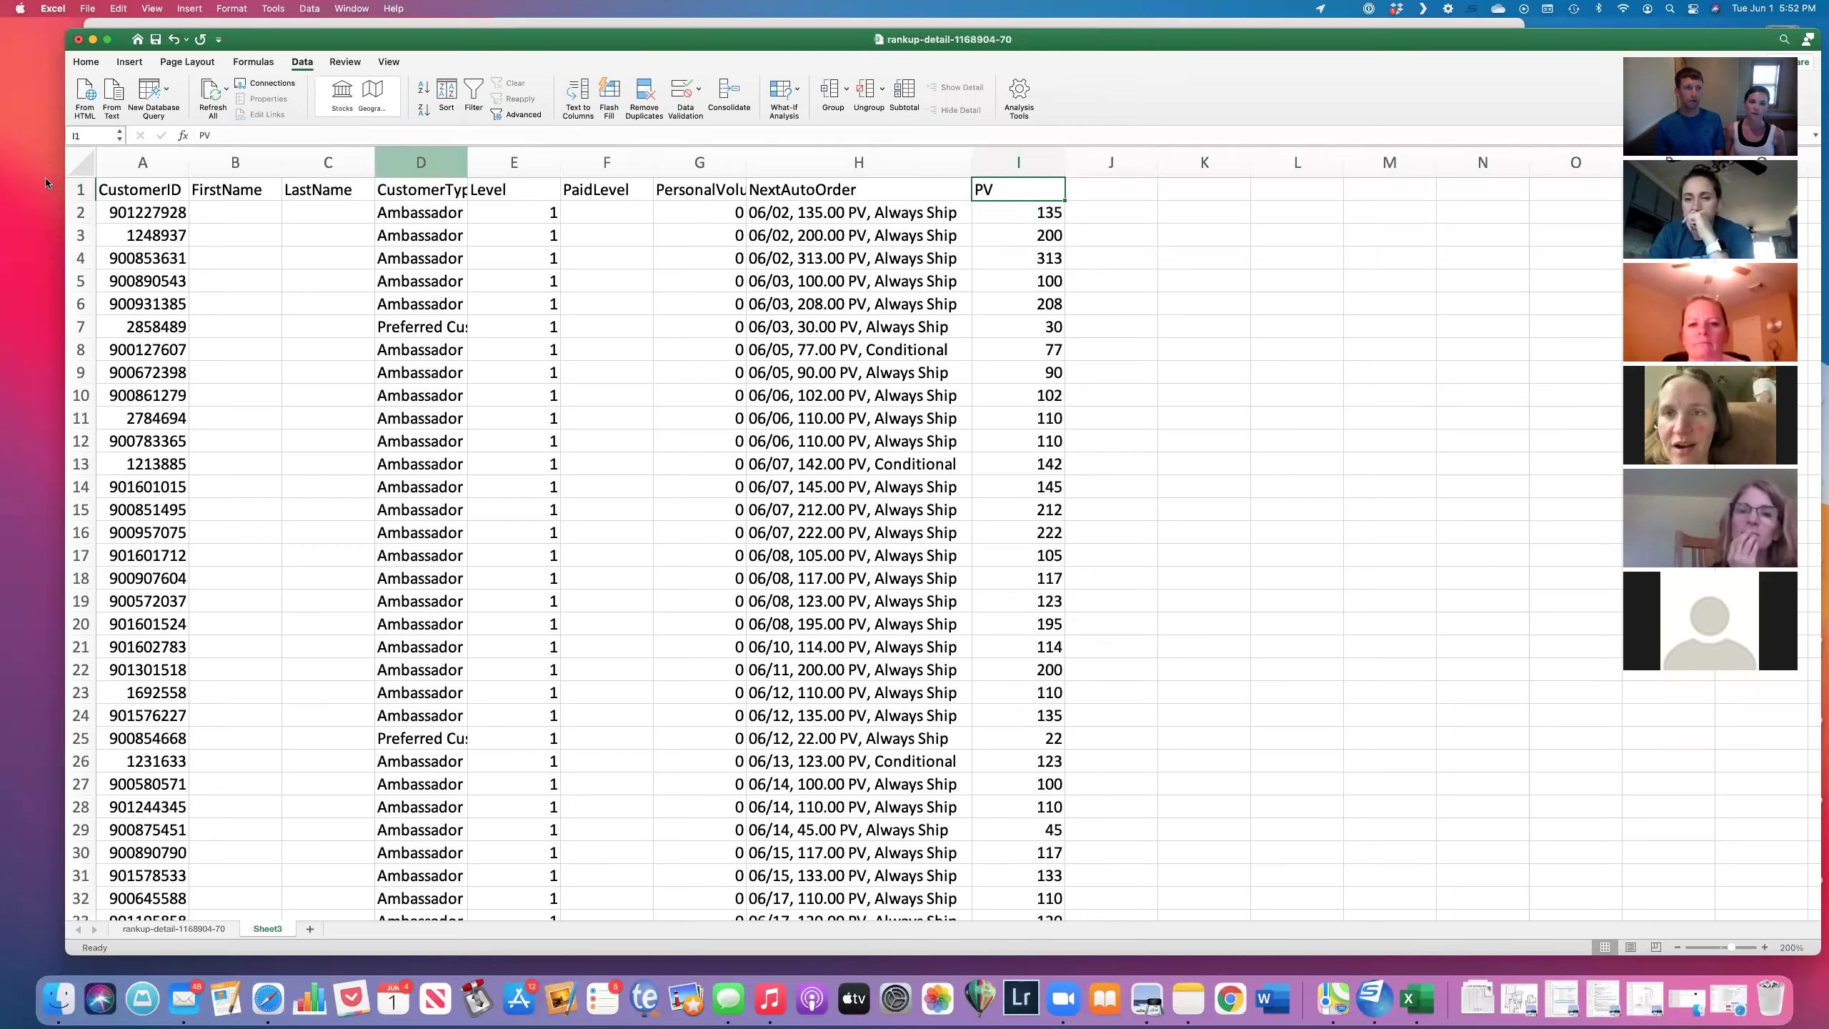
# Step: Turn on filtering for the header row of the new sheet
pyautogui.click(81, 189)
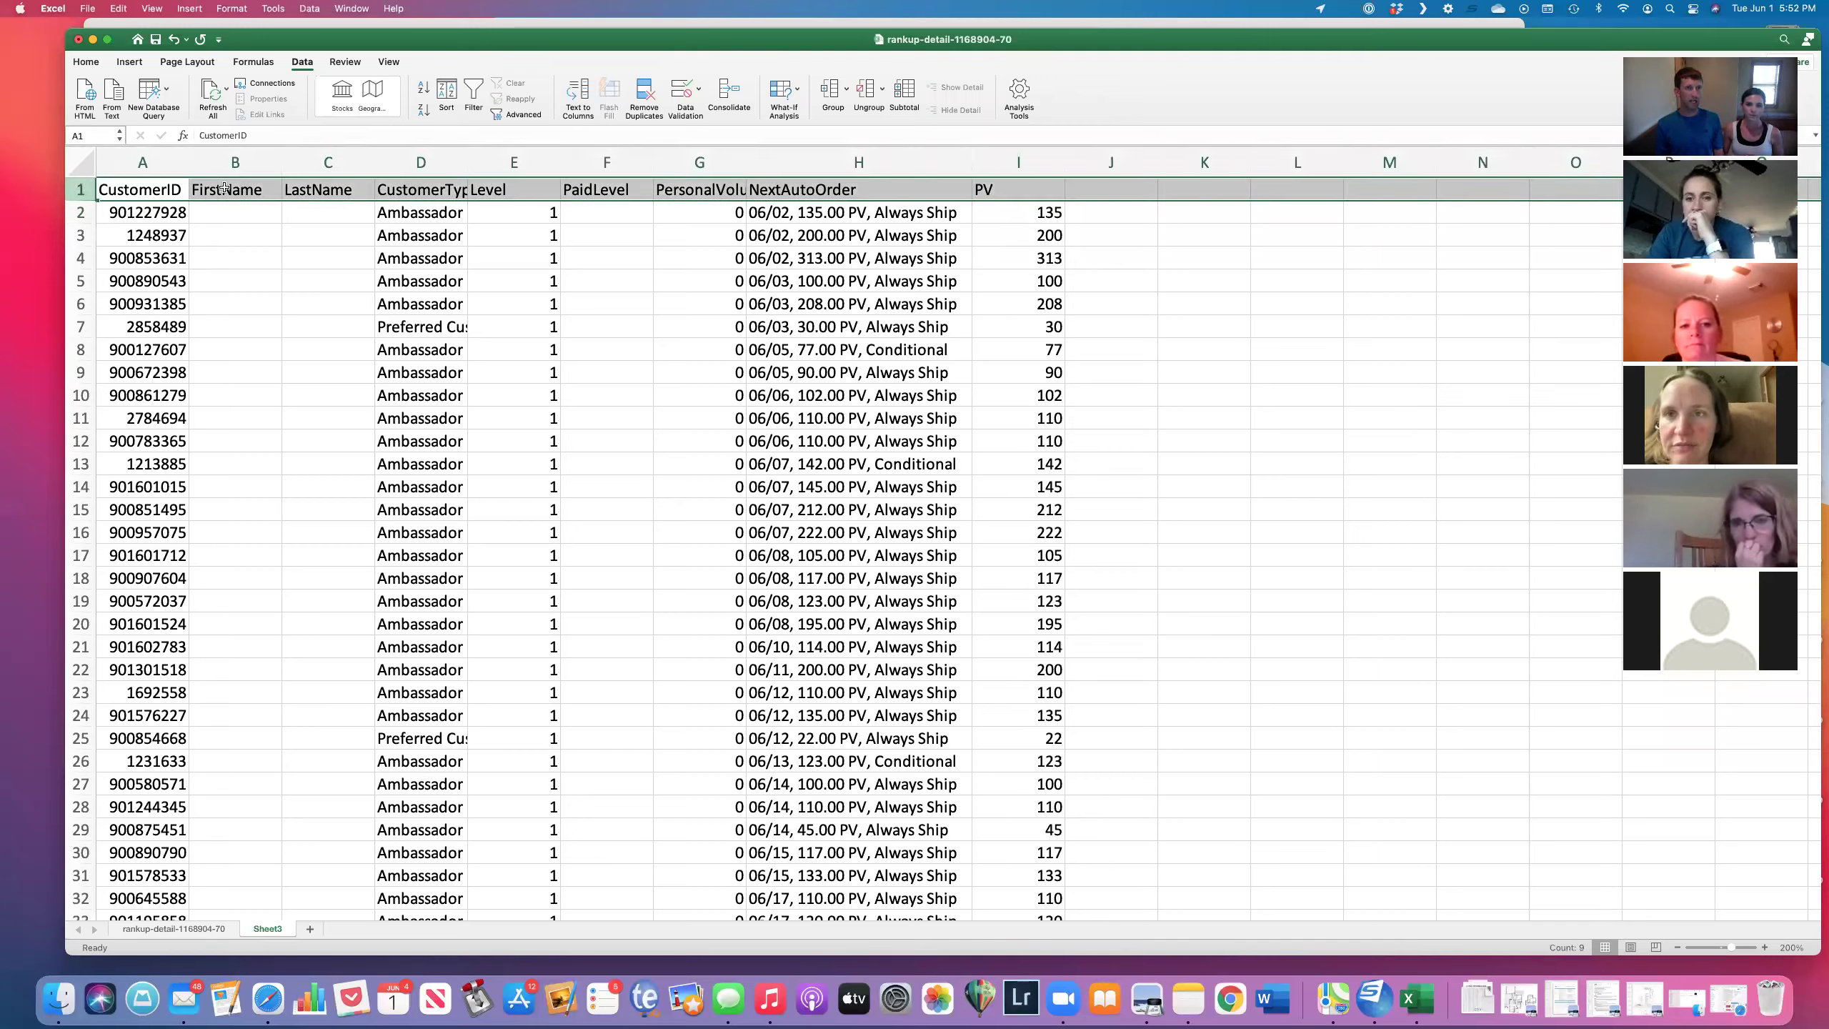
pyautogui.click(473, 93)
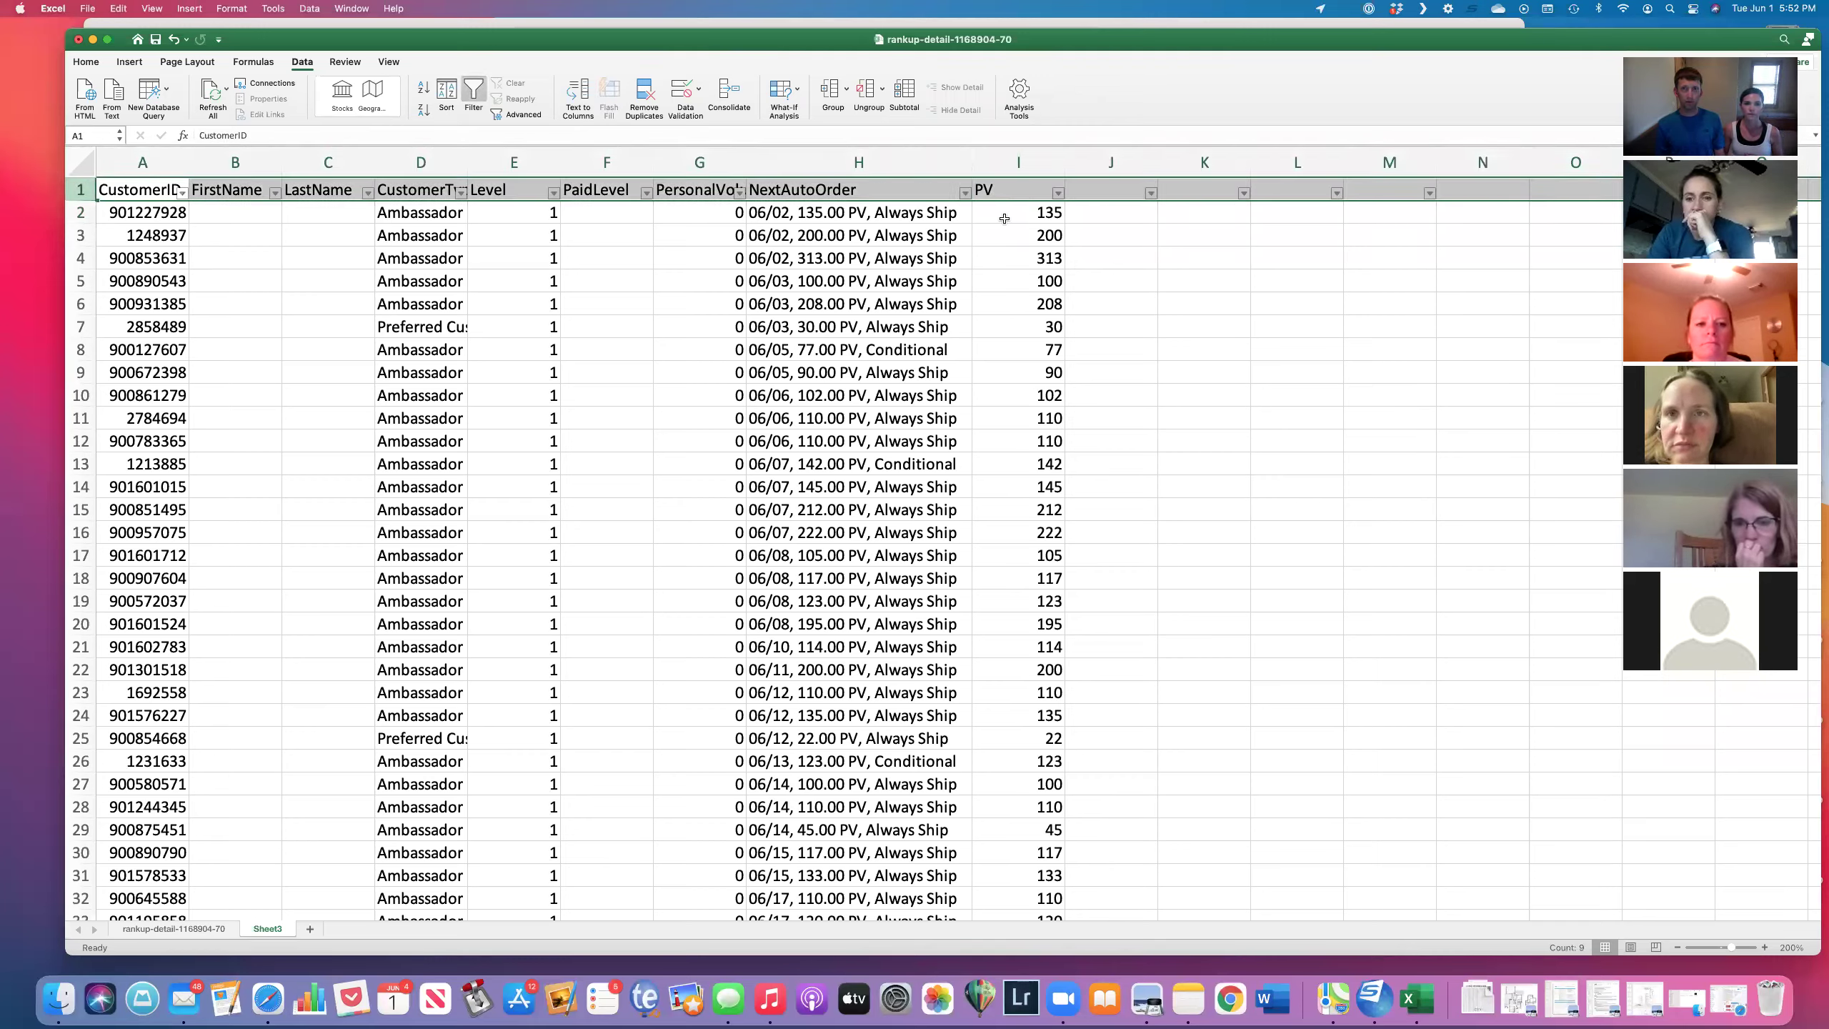
pyautogui.click(924, 189)
pyautogui.click(887, 233)
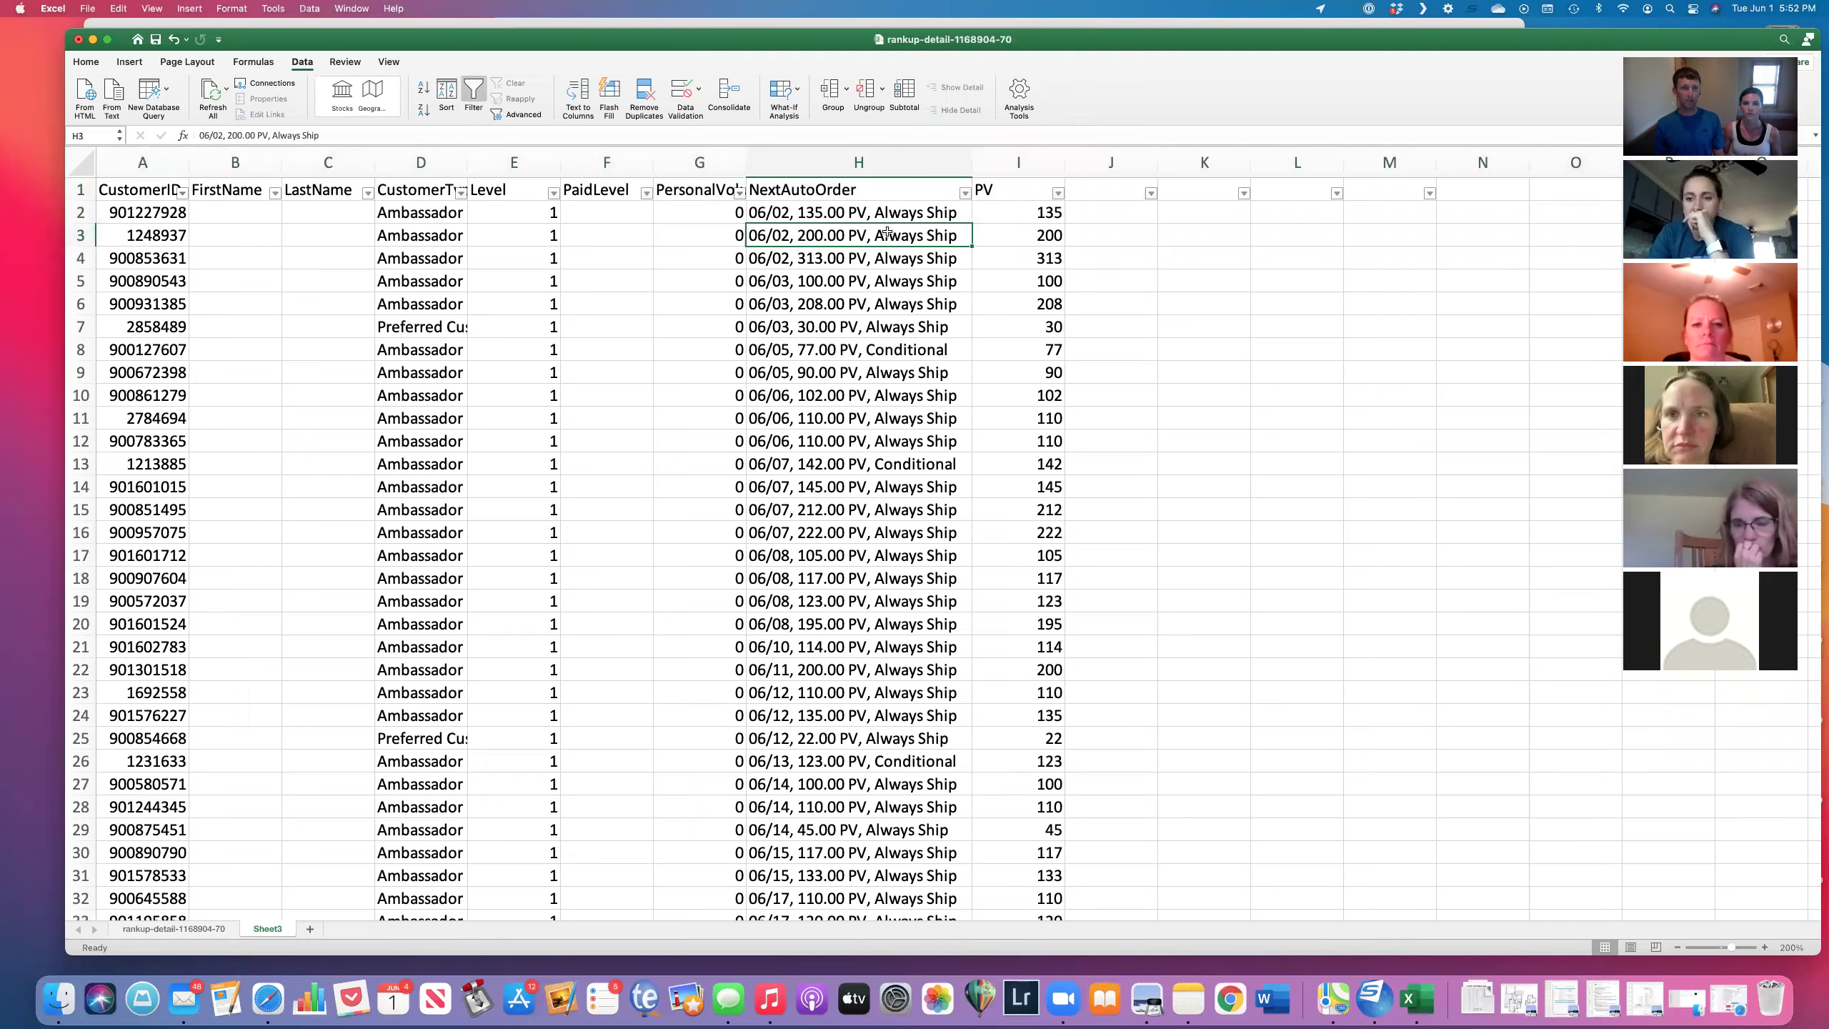
# Step: Switch to the Google Sheets point projection tool, check the PC + Amb 50-99 PV heading and its level 1 cell, and return to Excel
pyautogui.click(687, 22)
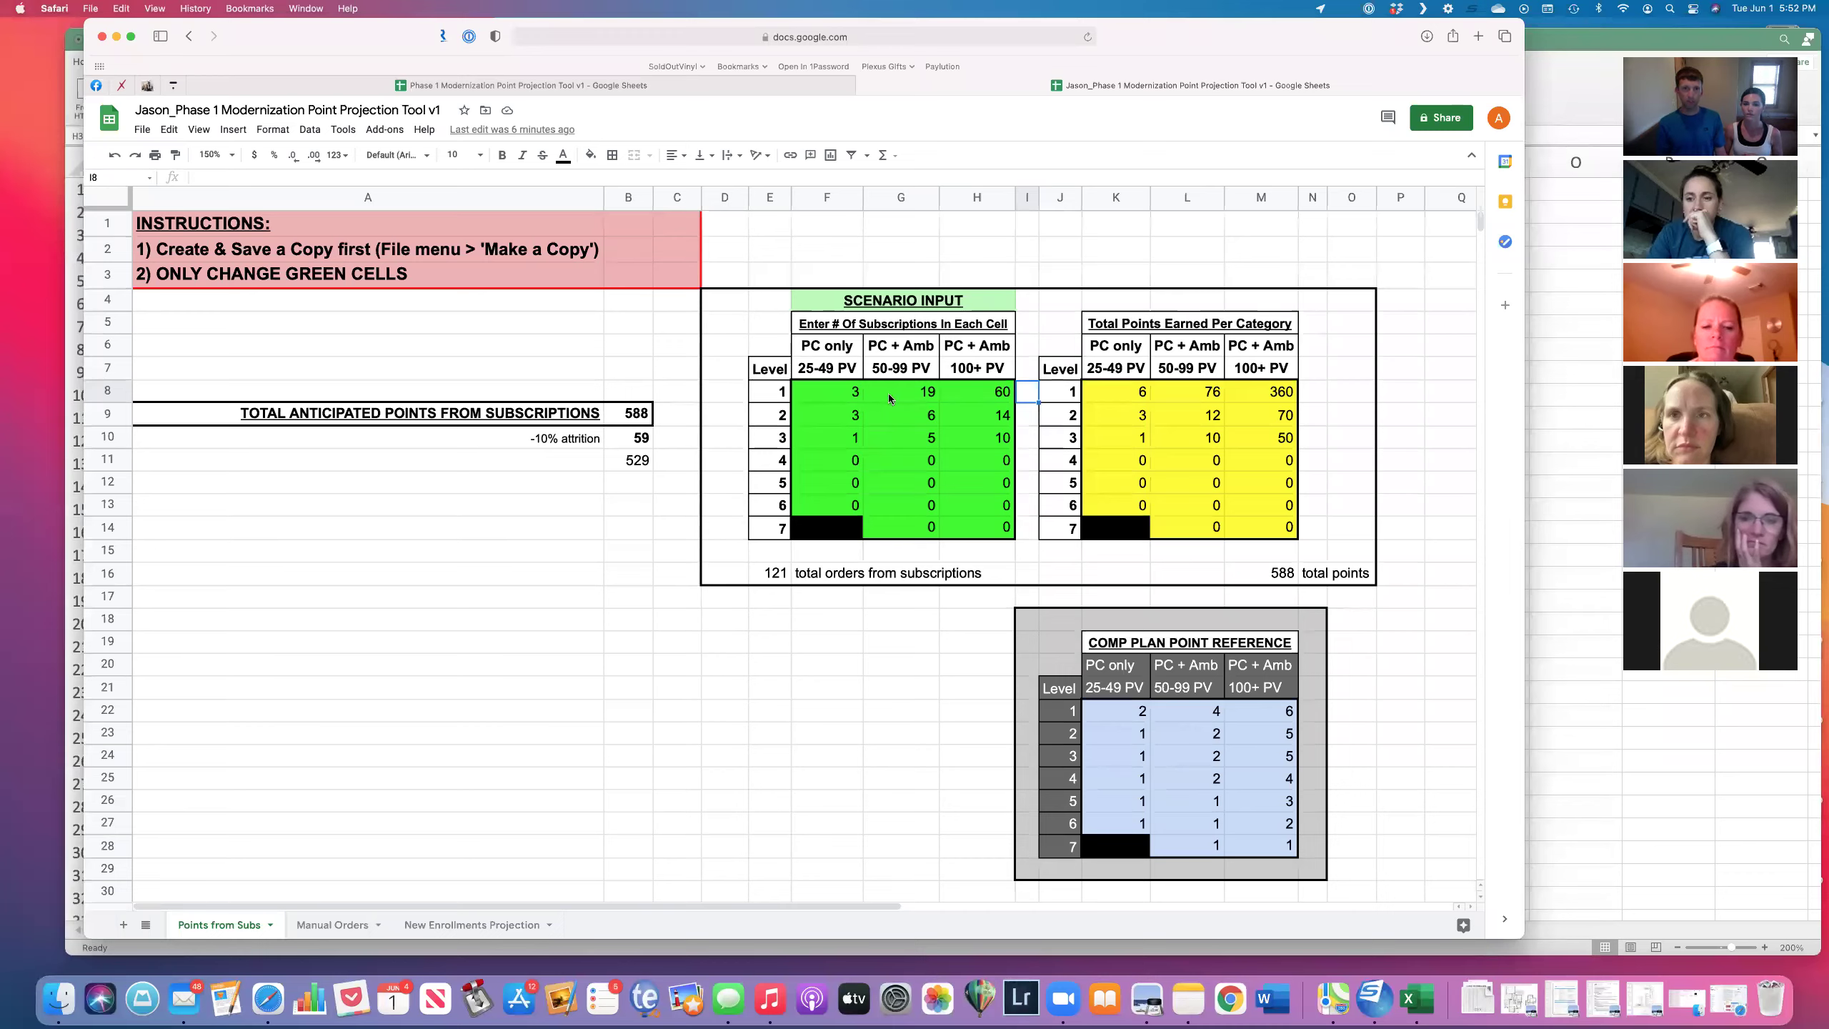
pyautogui.click(900, 346)
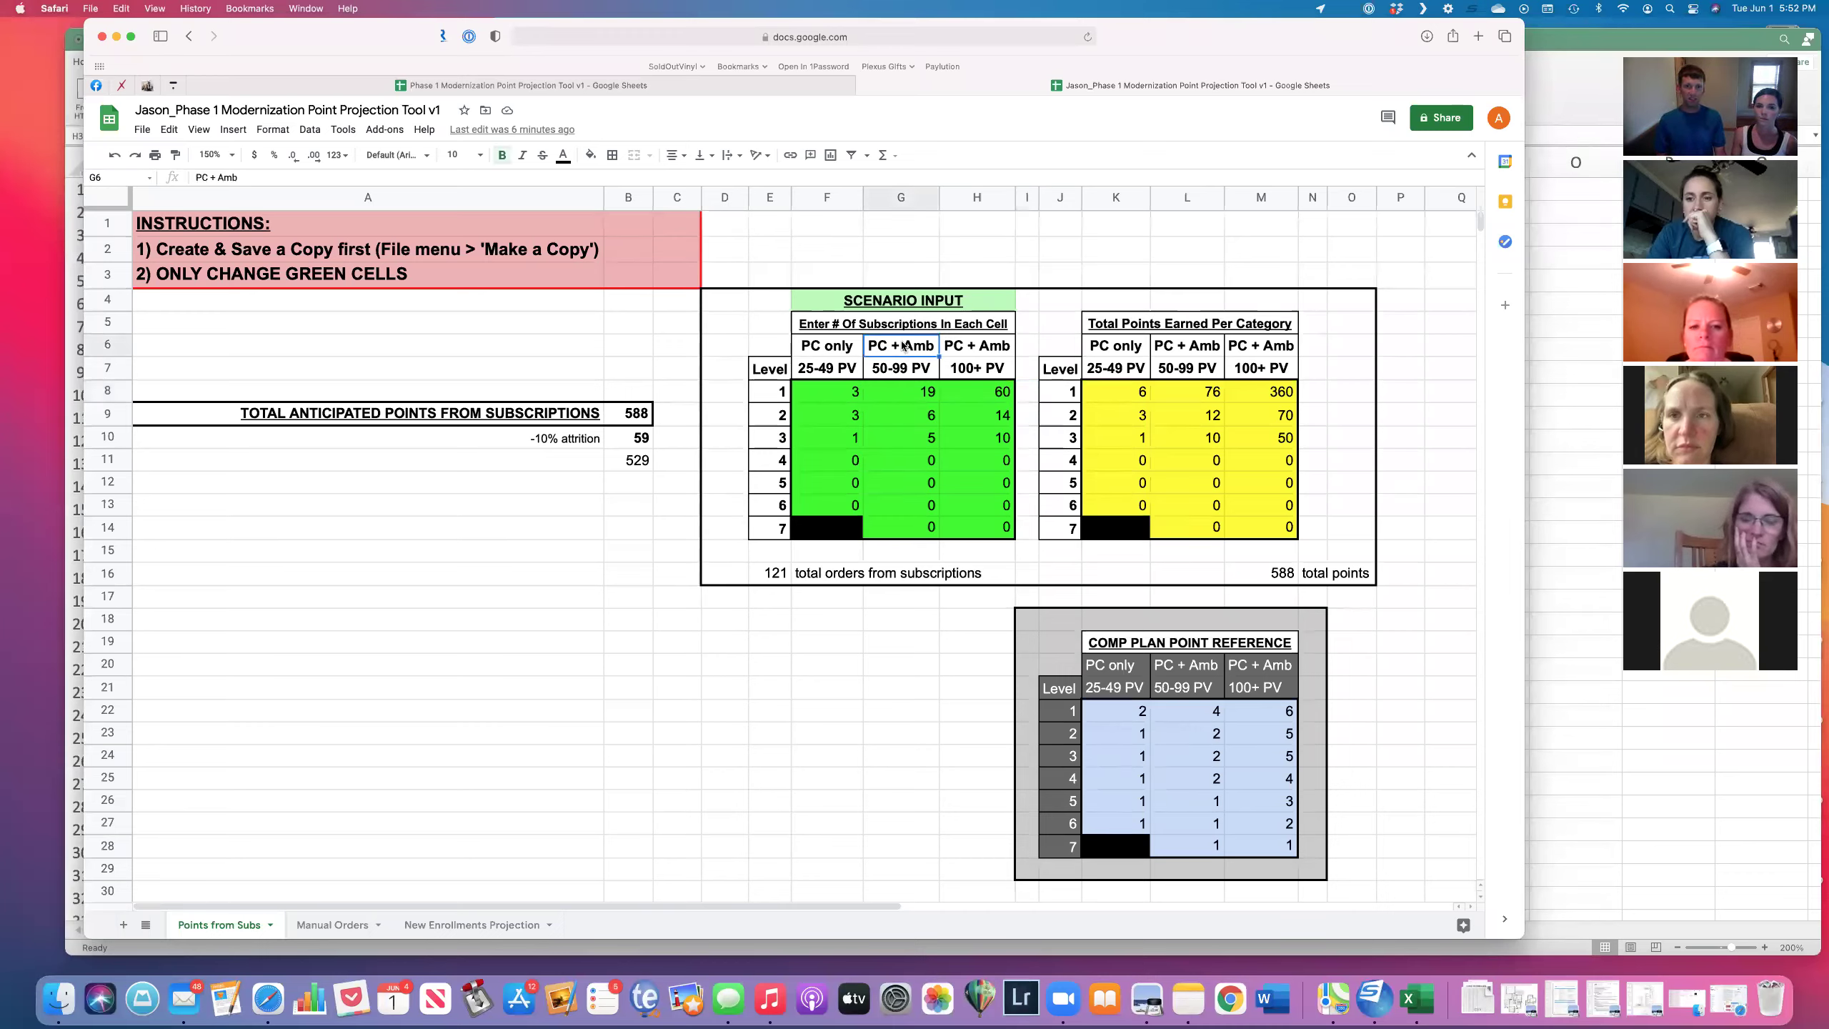
pyautogui.click(909, 370)
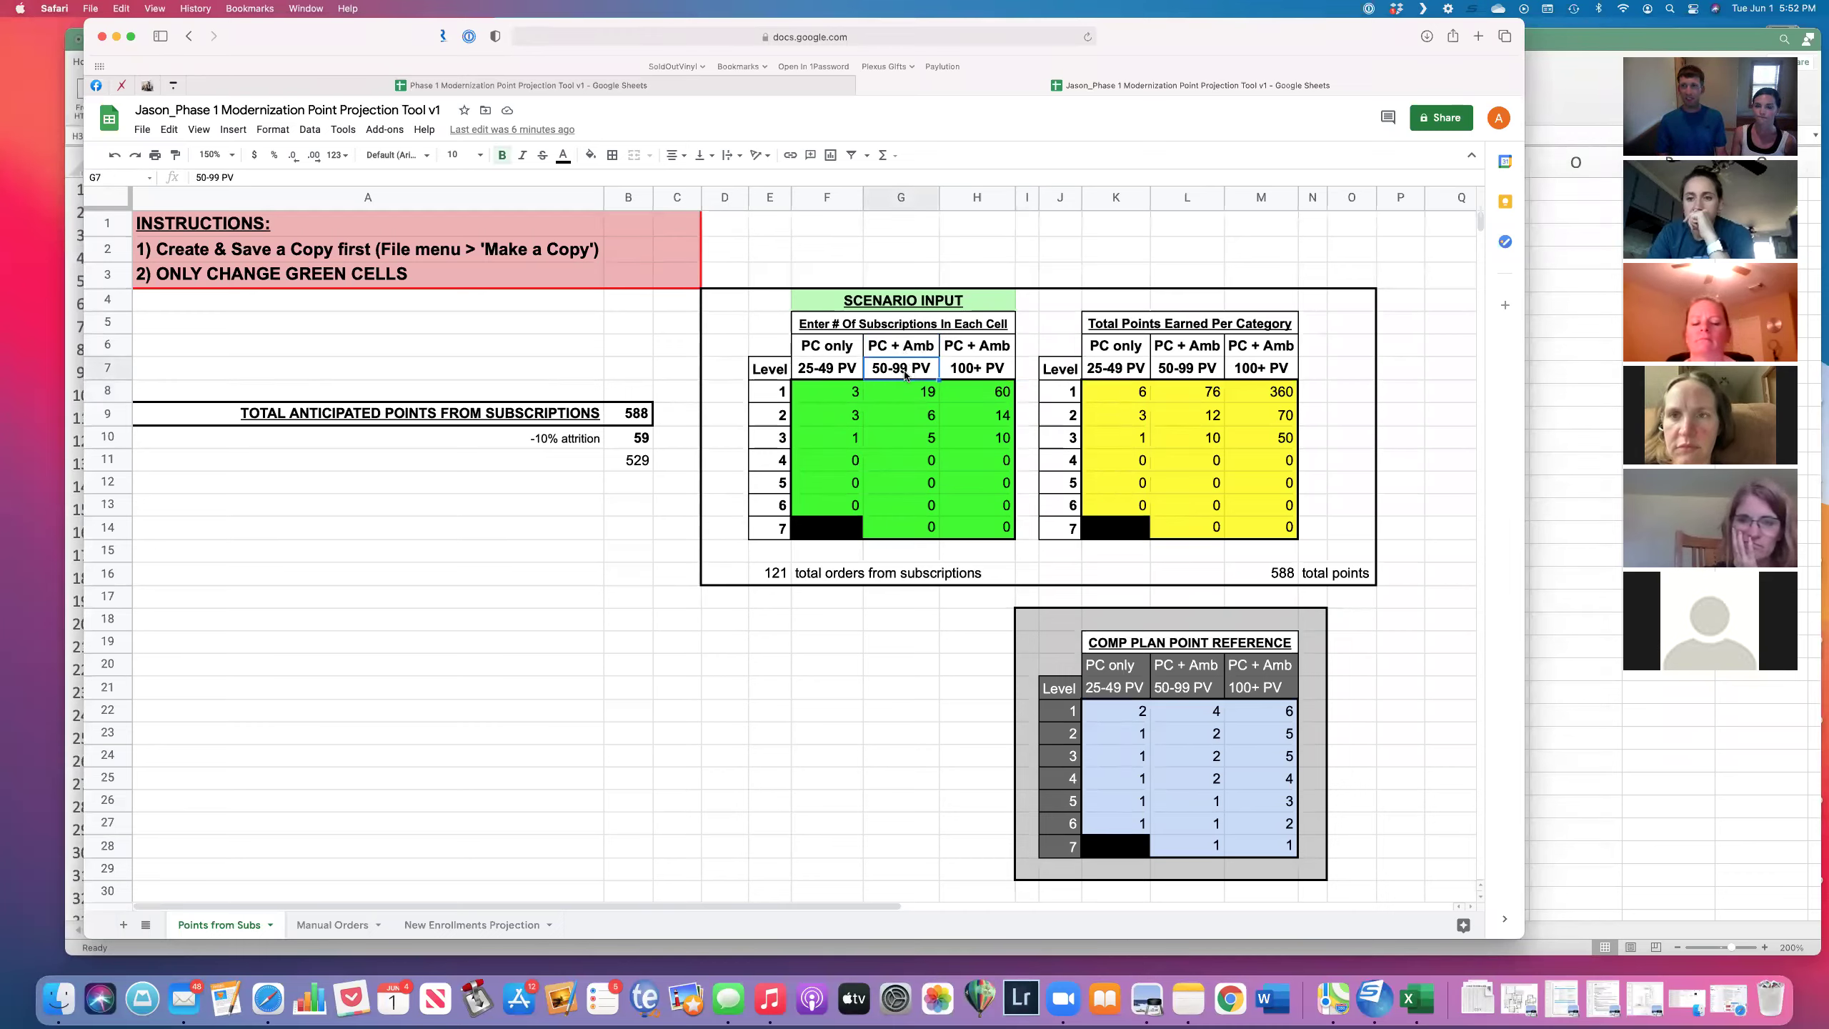
pyautogui.click(906, 397)
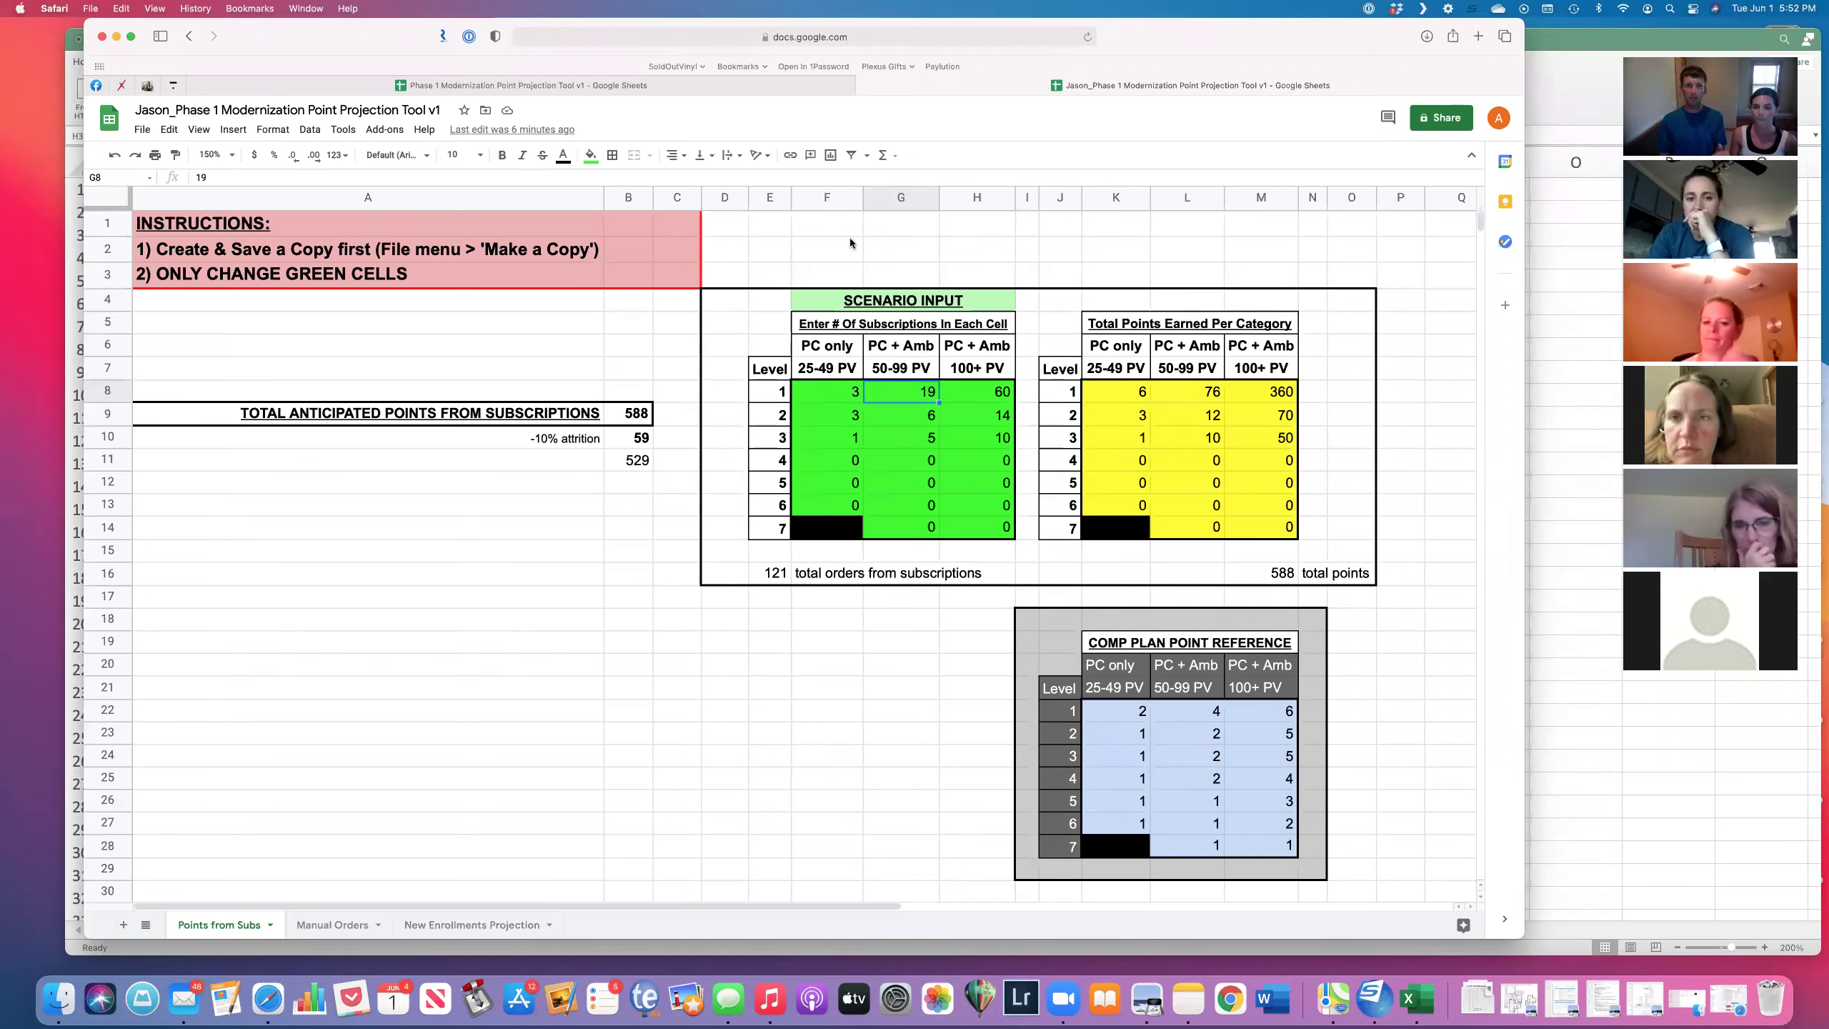
pyautogui.click(74, 195)
pyautogui.click(462, 193)
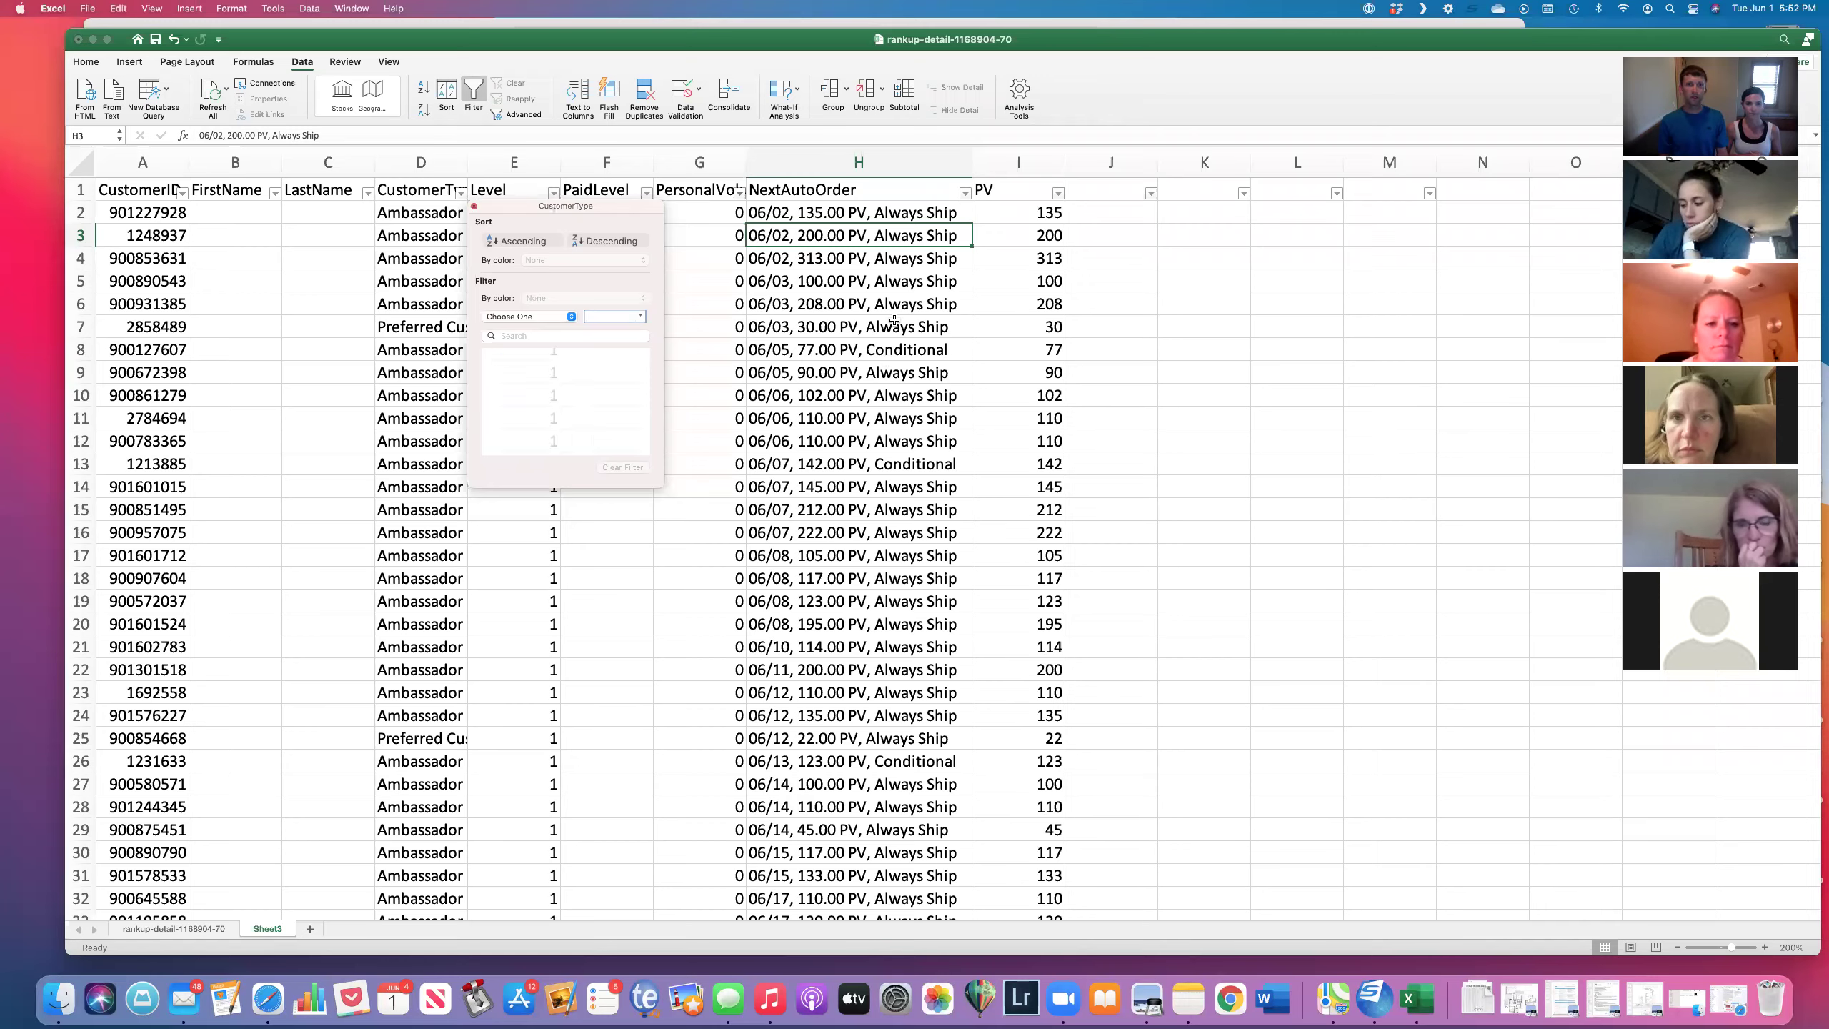
pyautogui.click(1028, 186)
pyautogui.click(1028, 189)
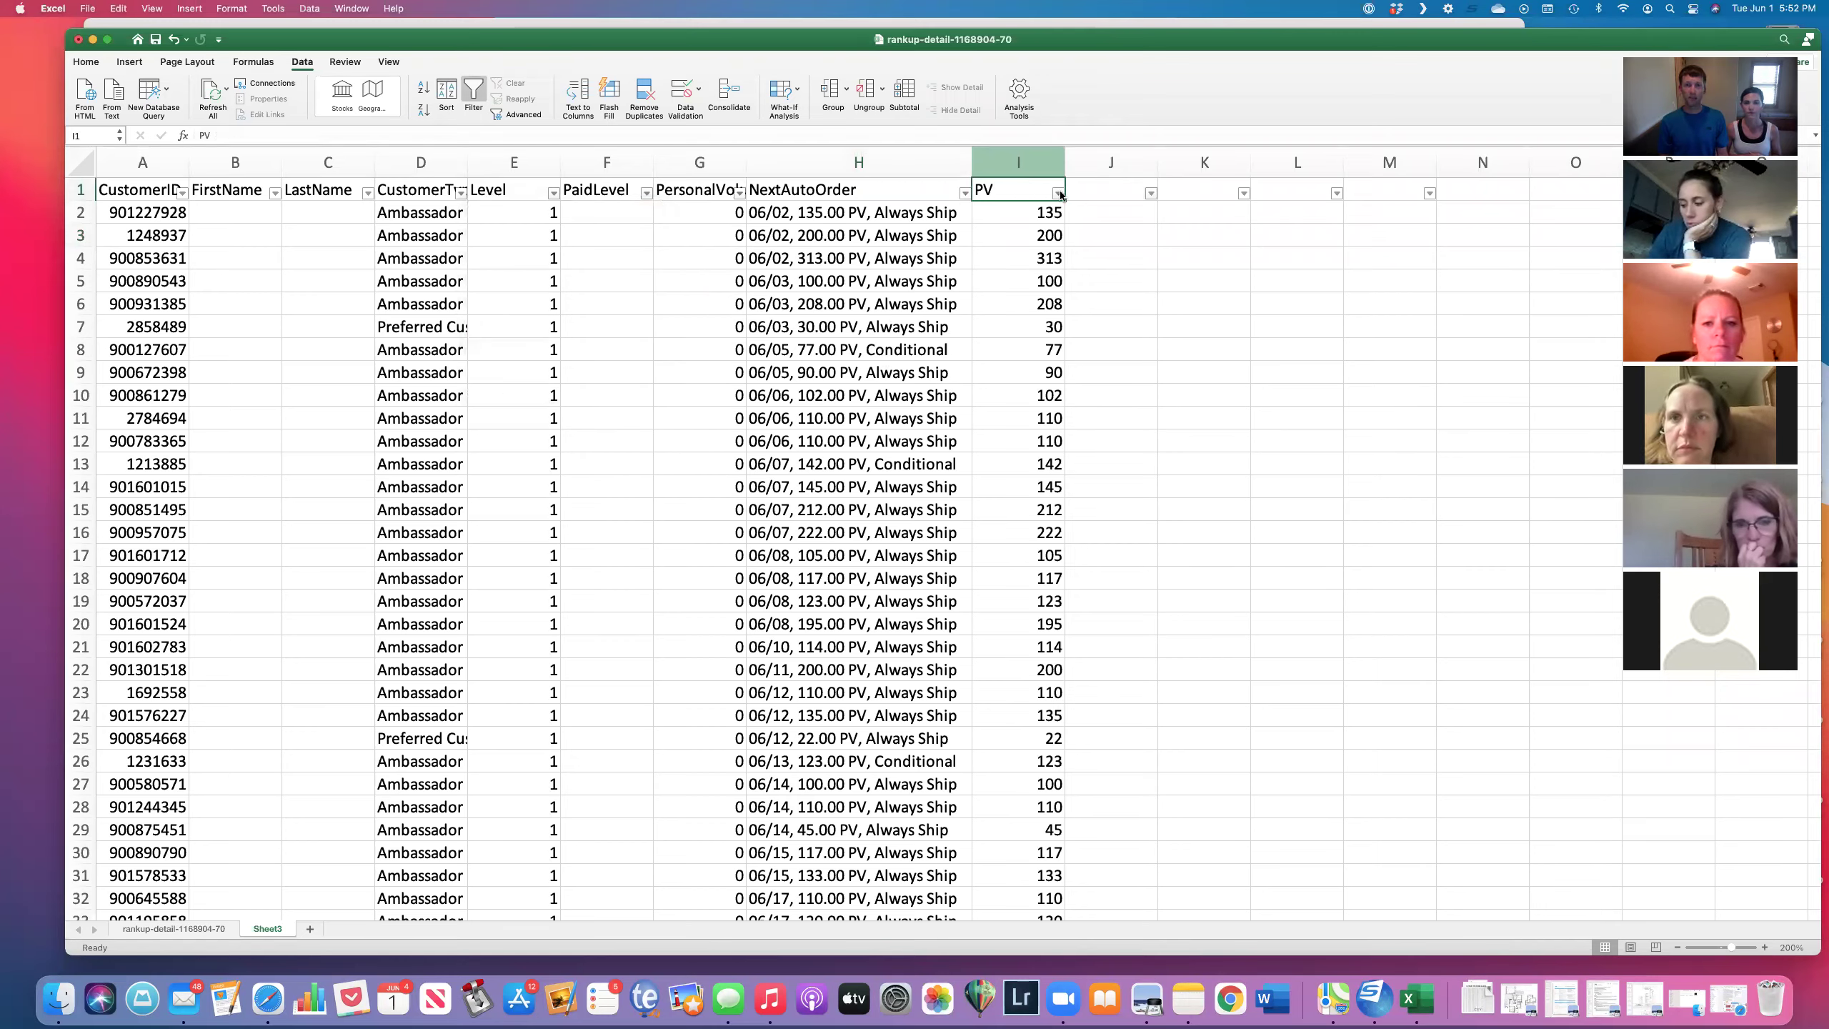
pyautogui.click(1058, 193)
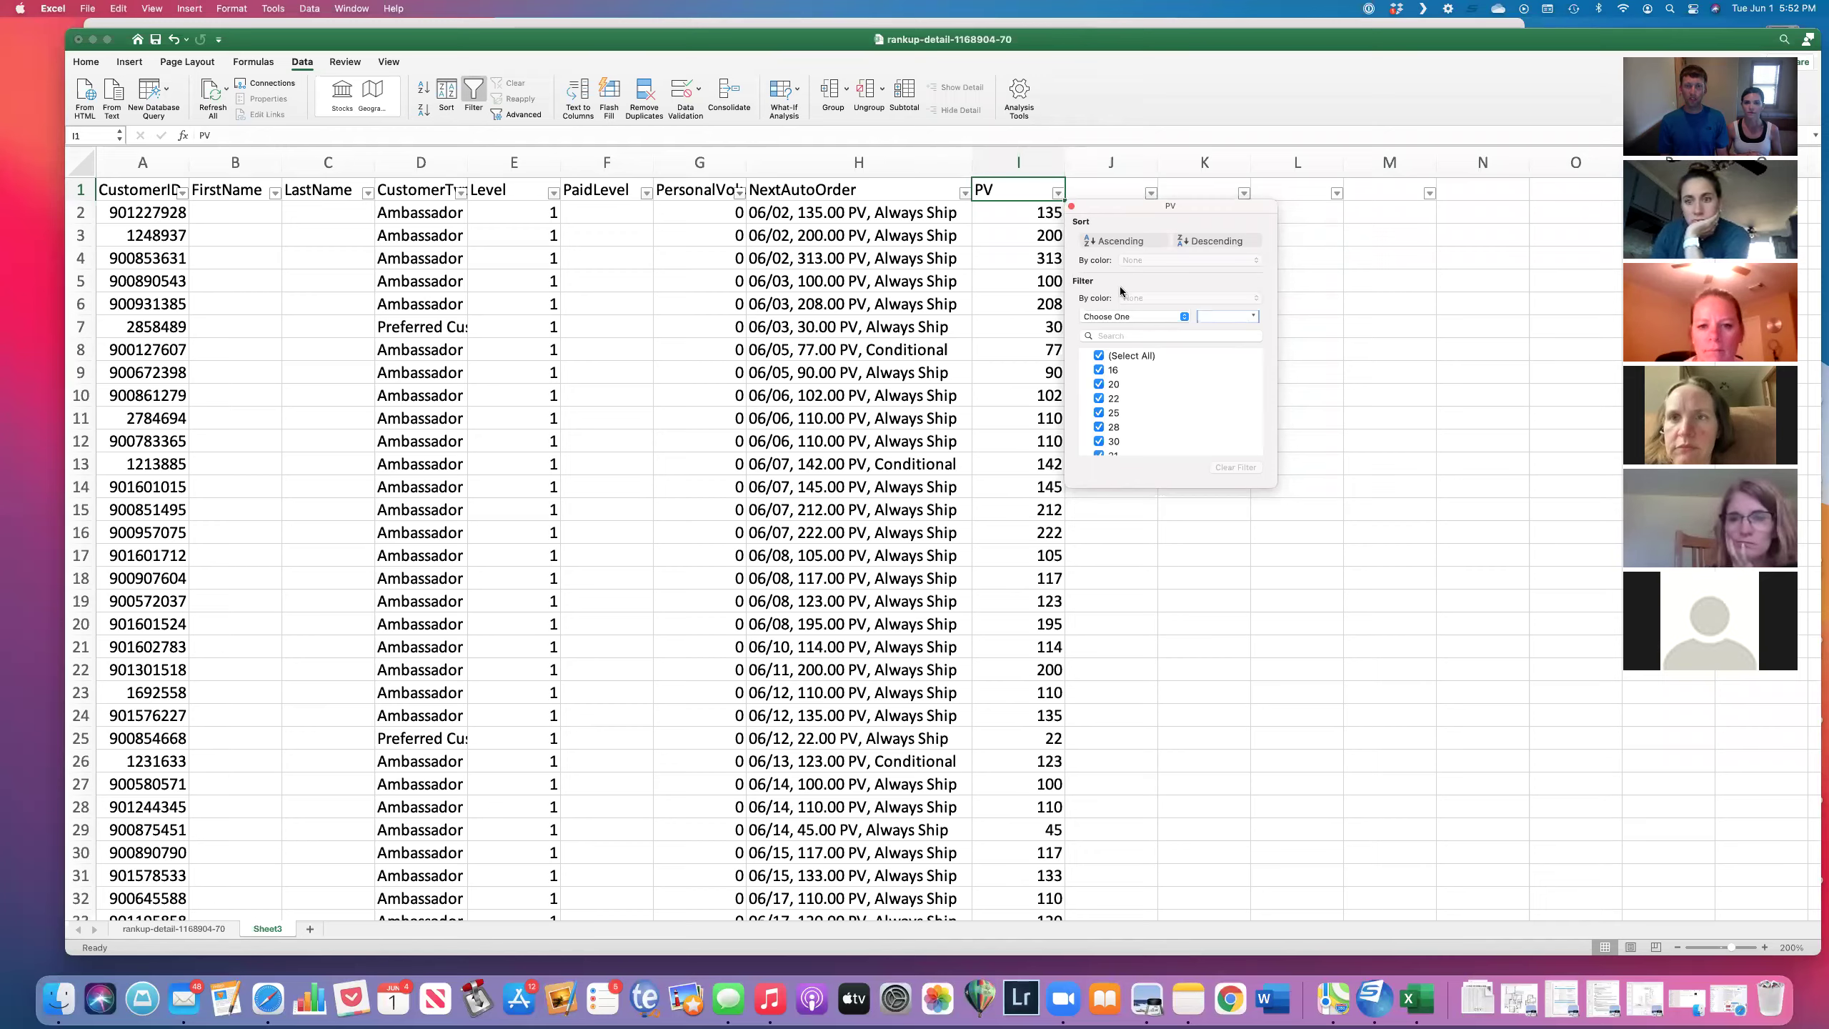
pyautogui.click(1163, 316)
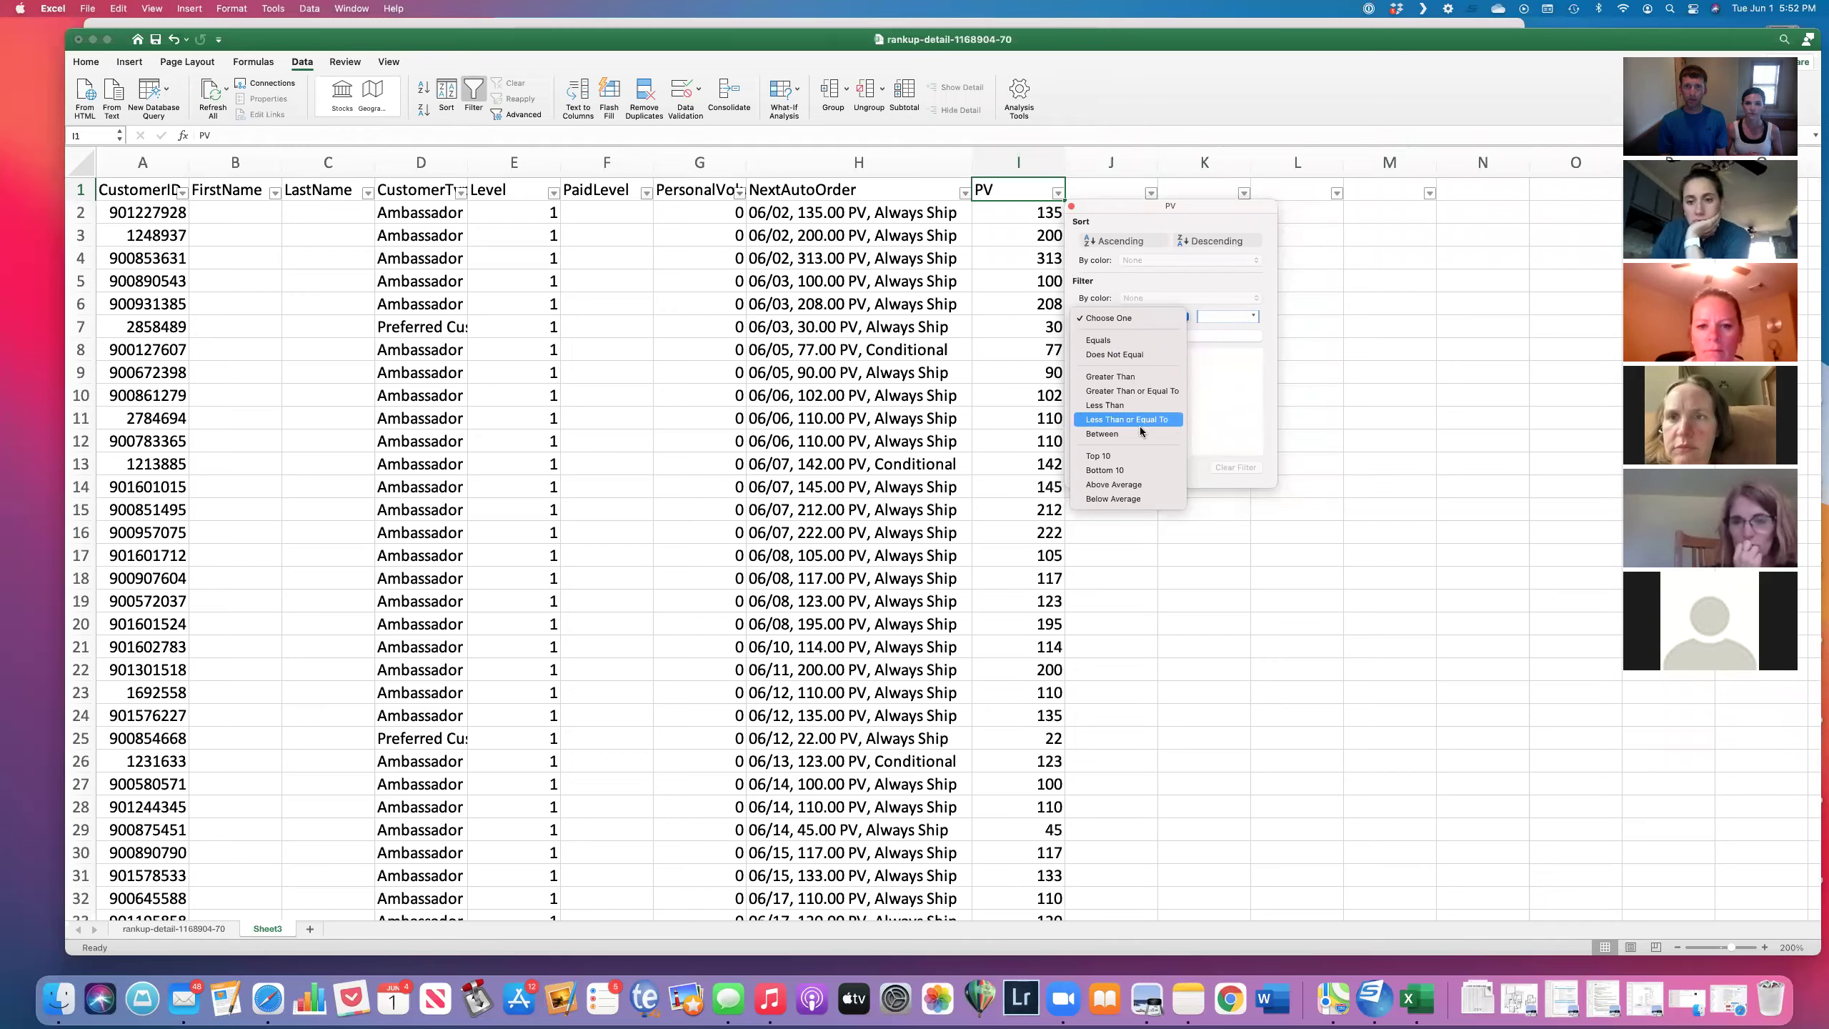
pyautogui.click(1130, 390)
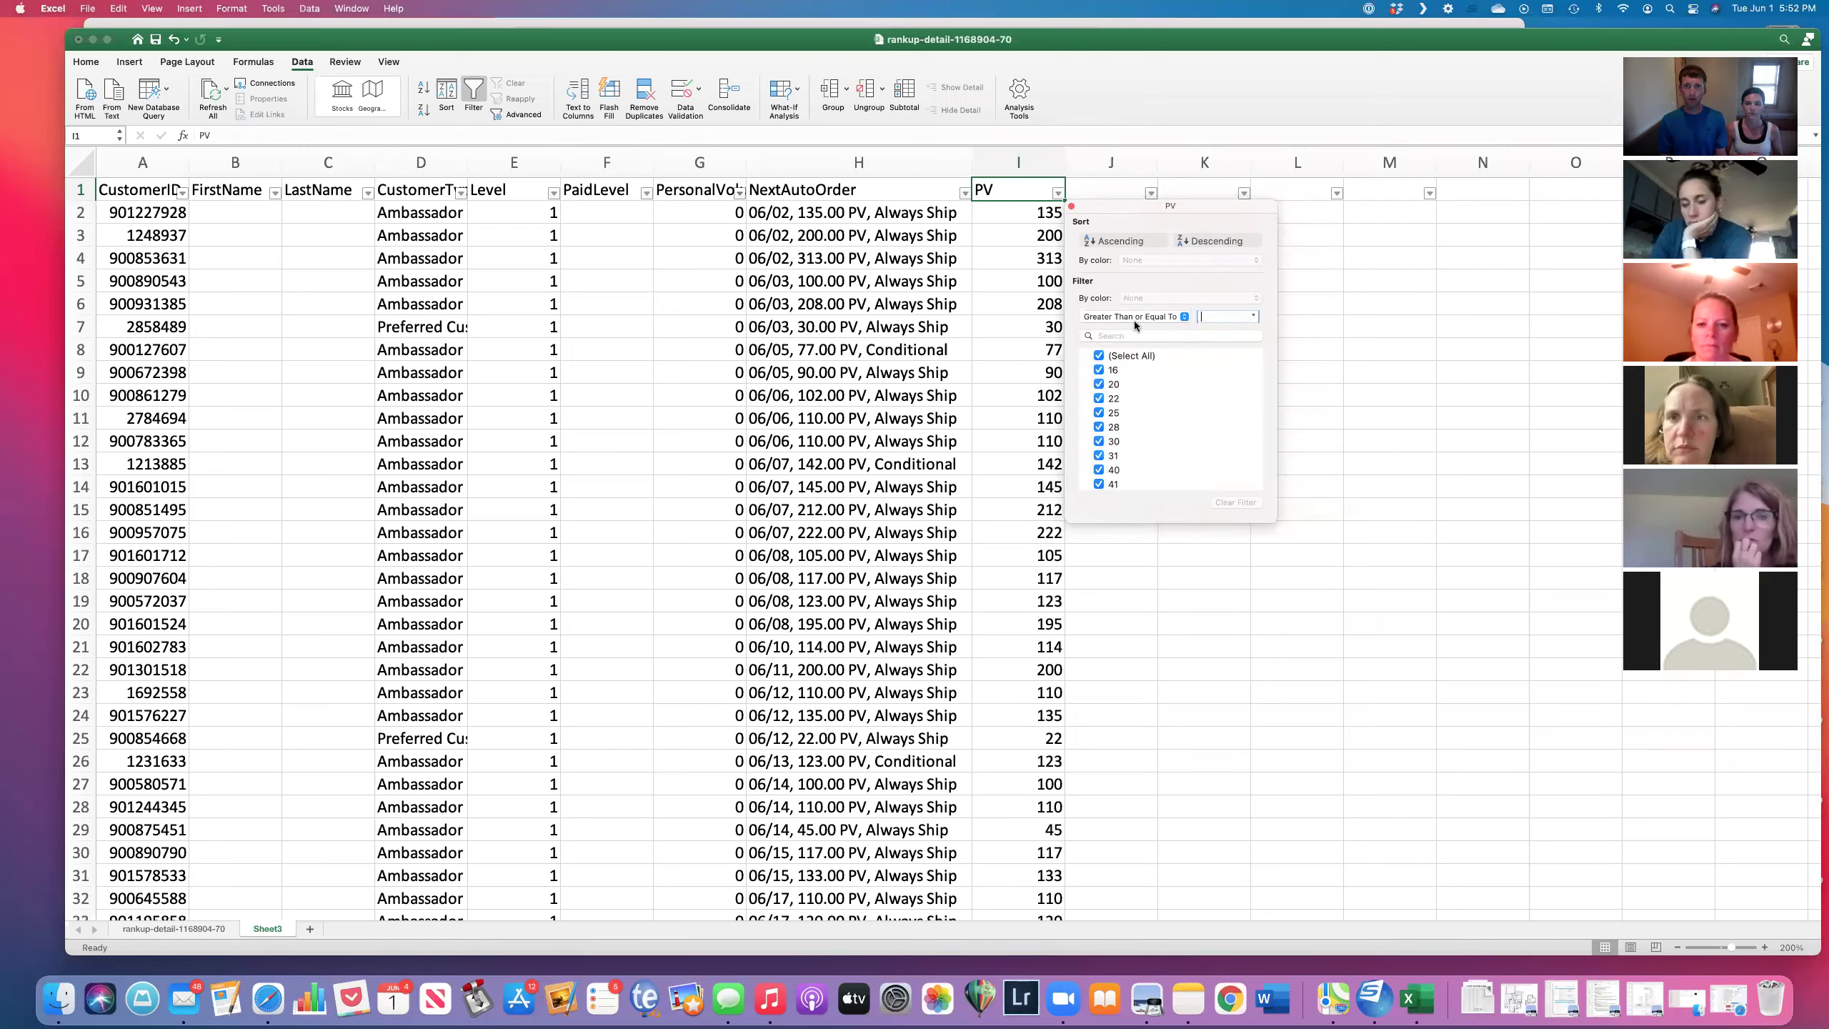
pyautogui.click(1183, 317)
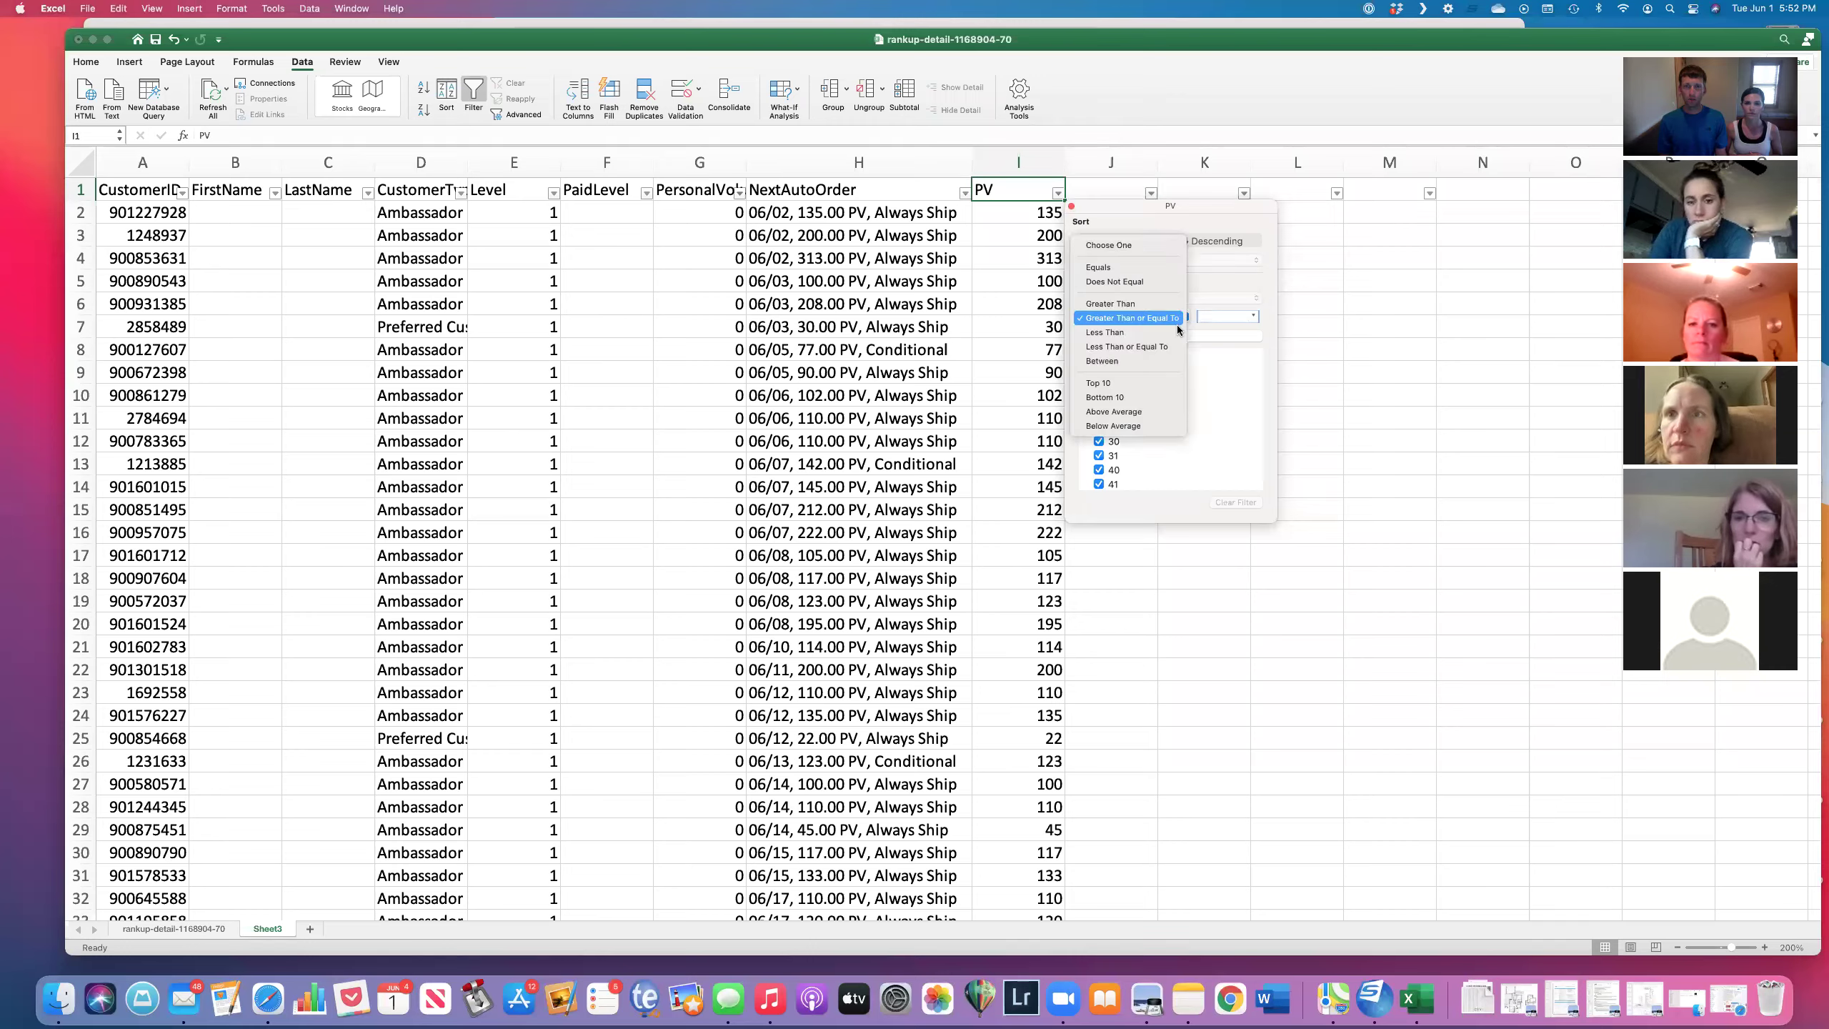
pyautogui.press('Escape')
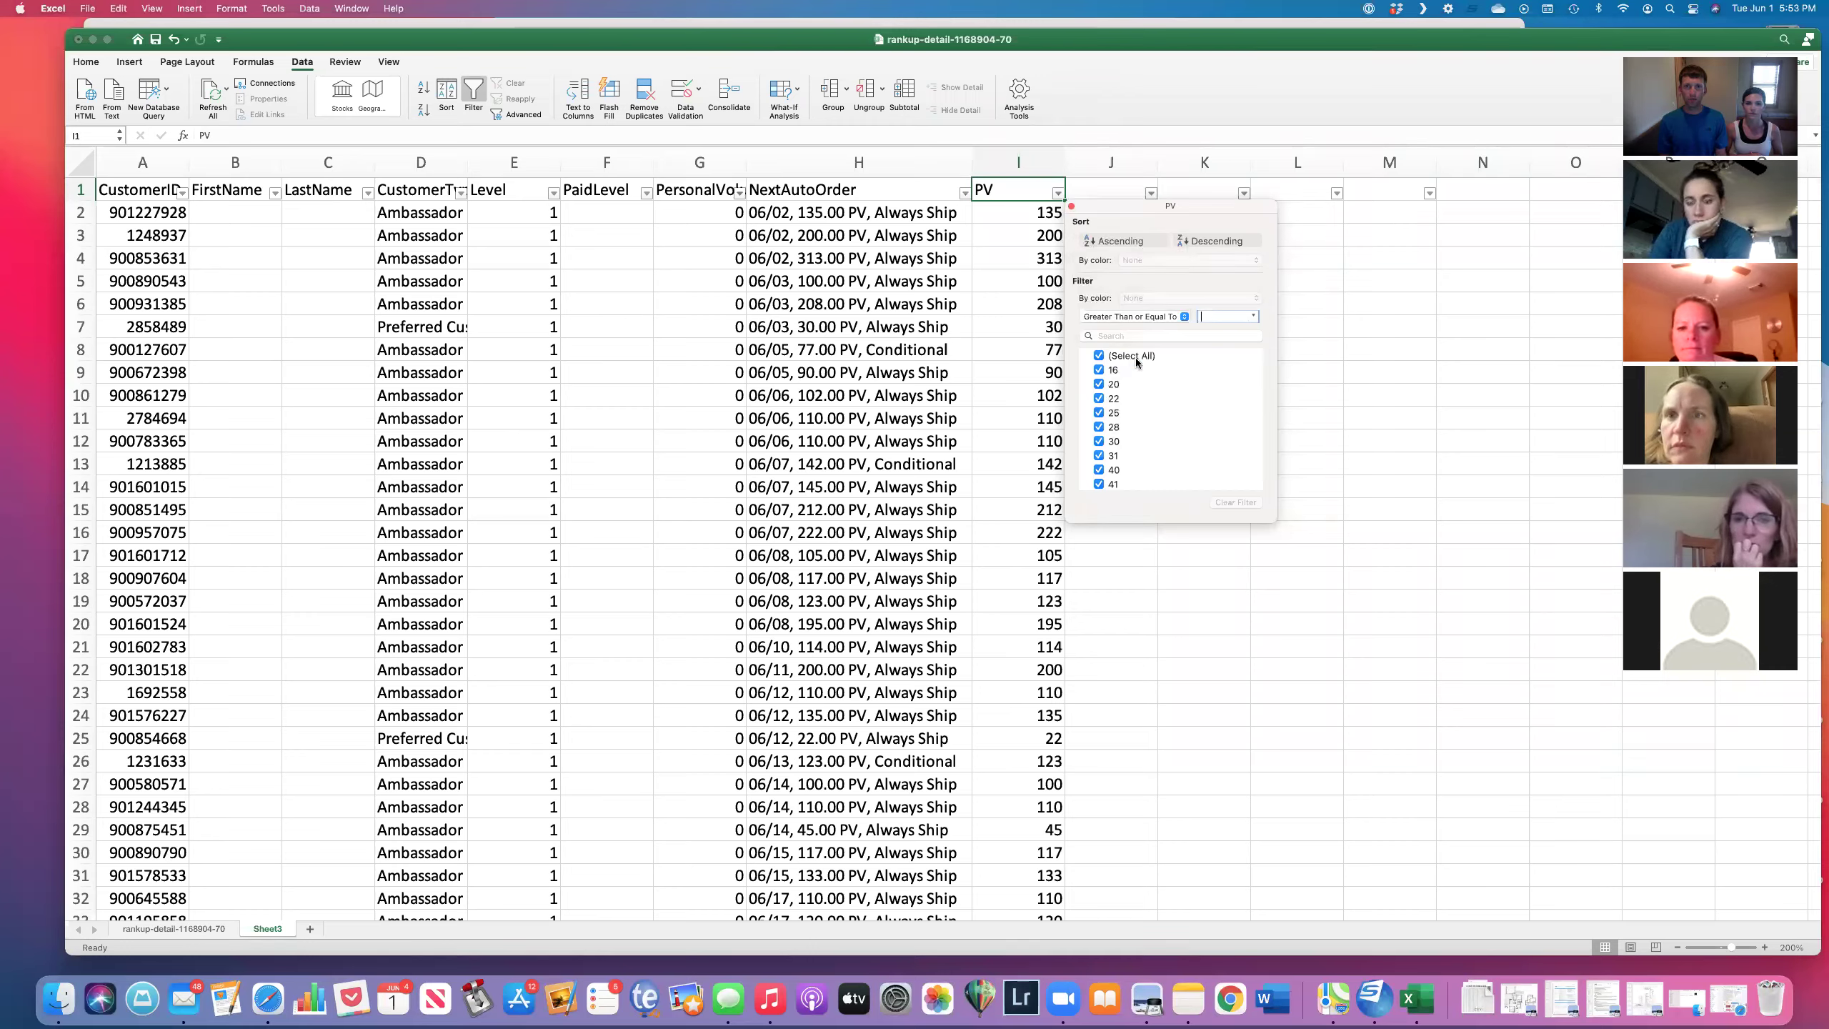
pyautogui.click(1185, 317)
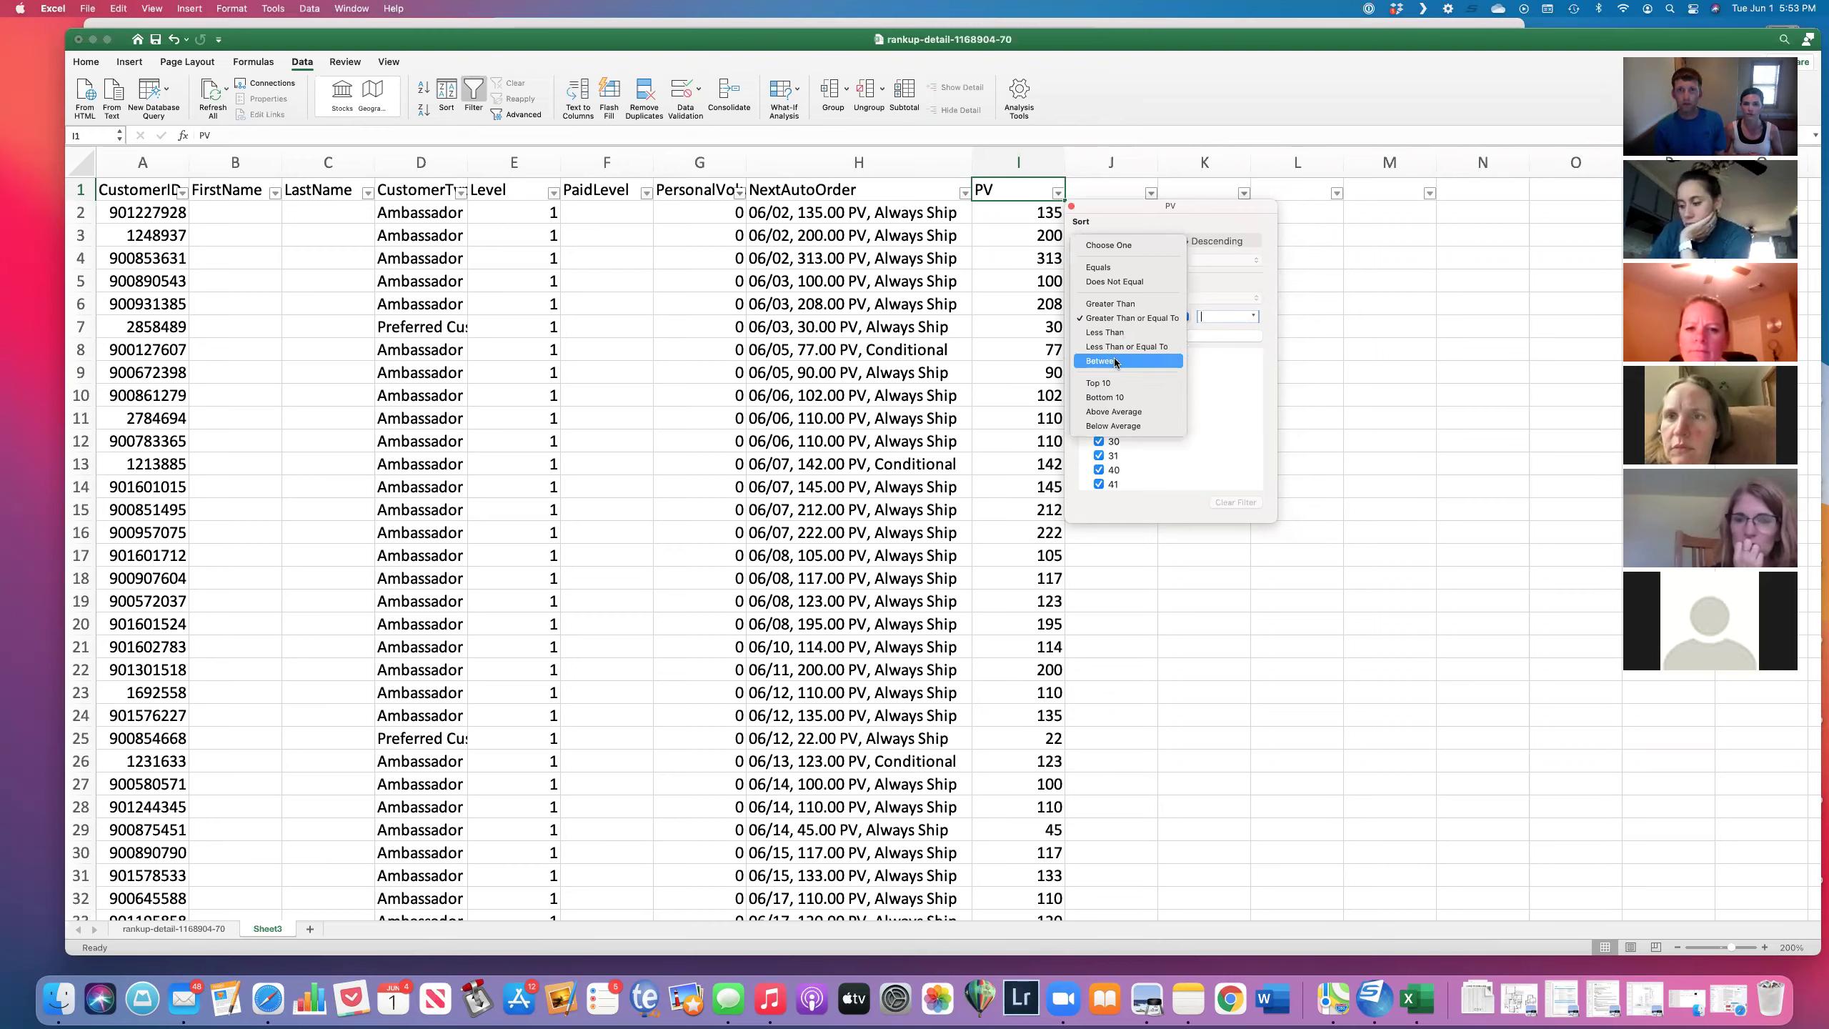
pyautogui.press('Escape')
pyautogui.click(1183, 316)
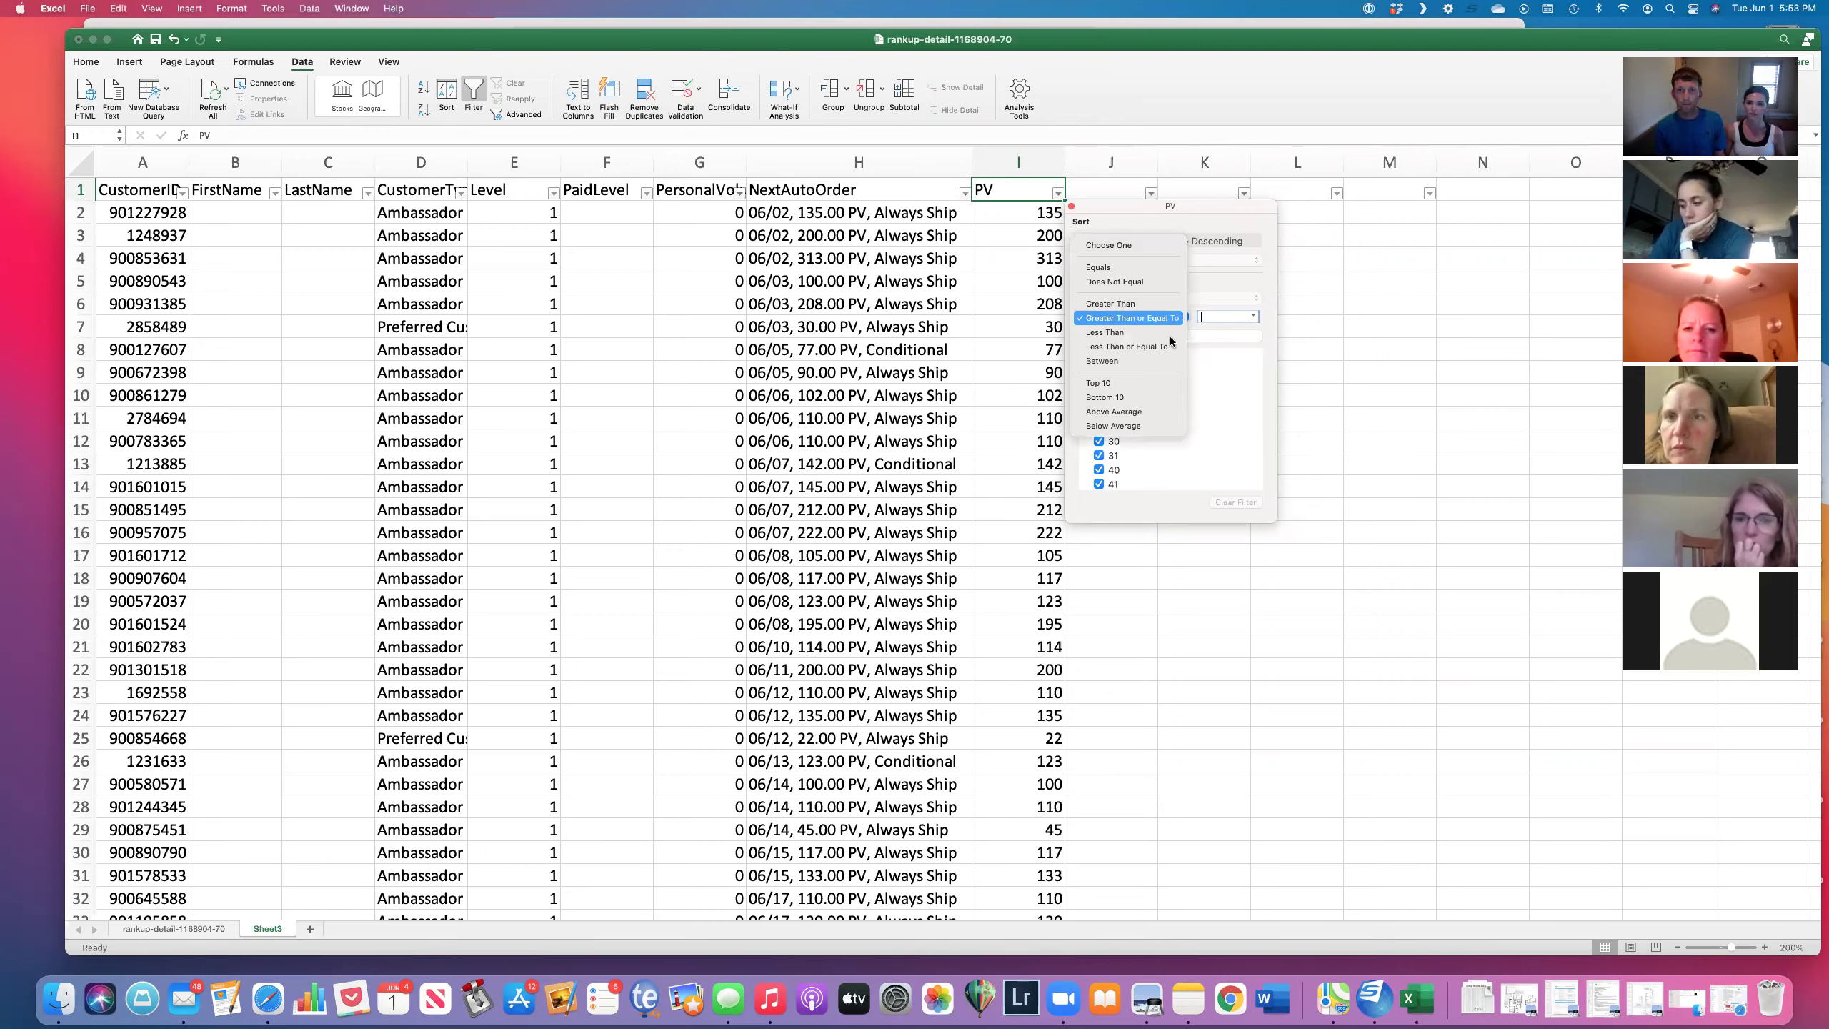
pyautogui.click(1207, 300)
# Step: Try to filter the PV column for values greater than 100
pyautogui.click(1152, 316)
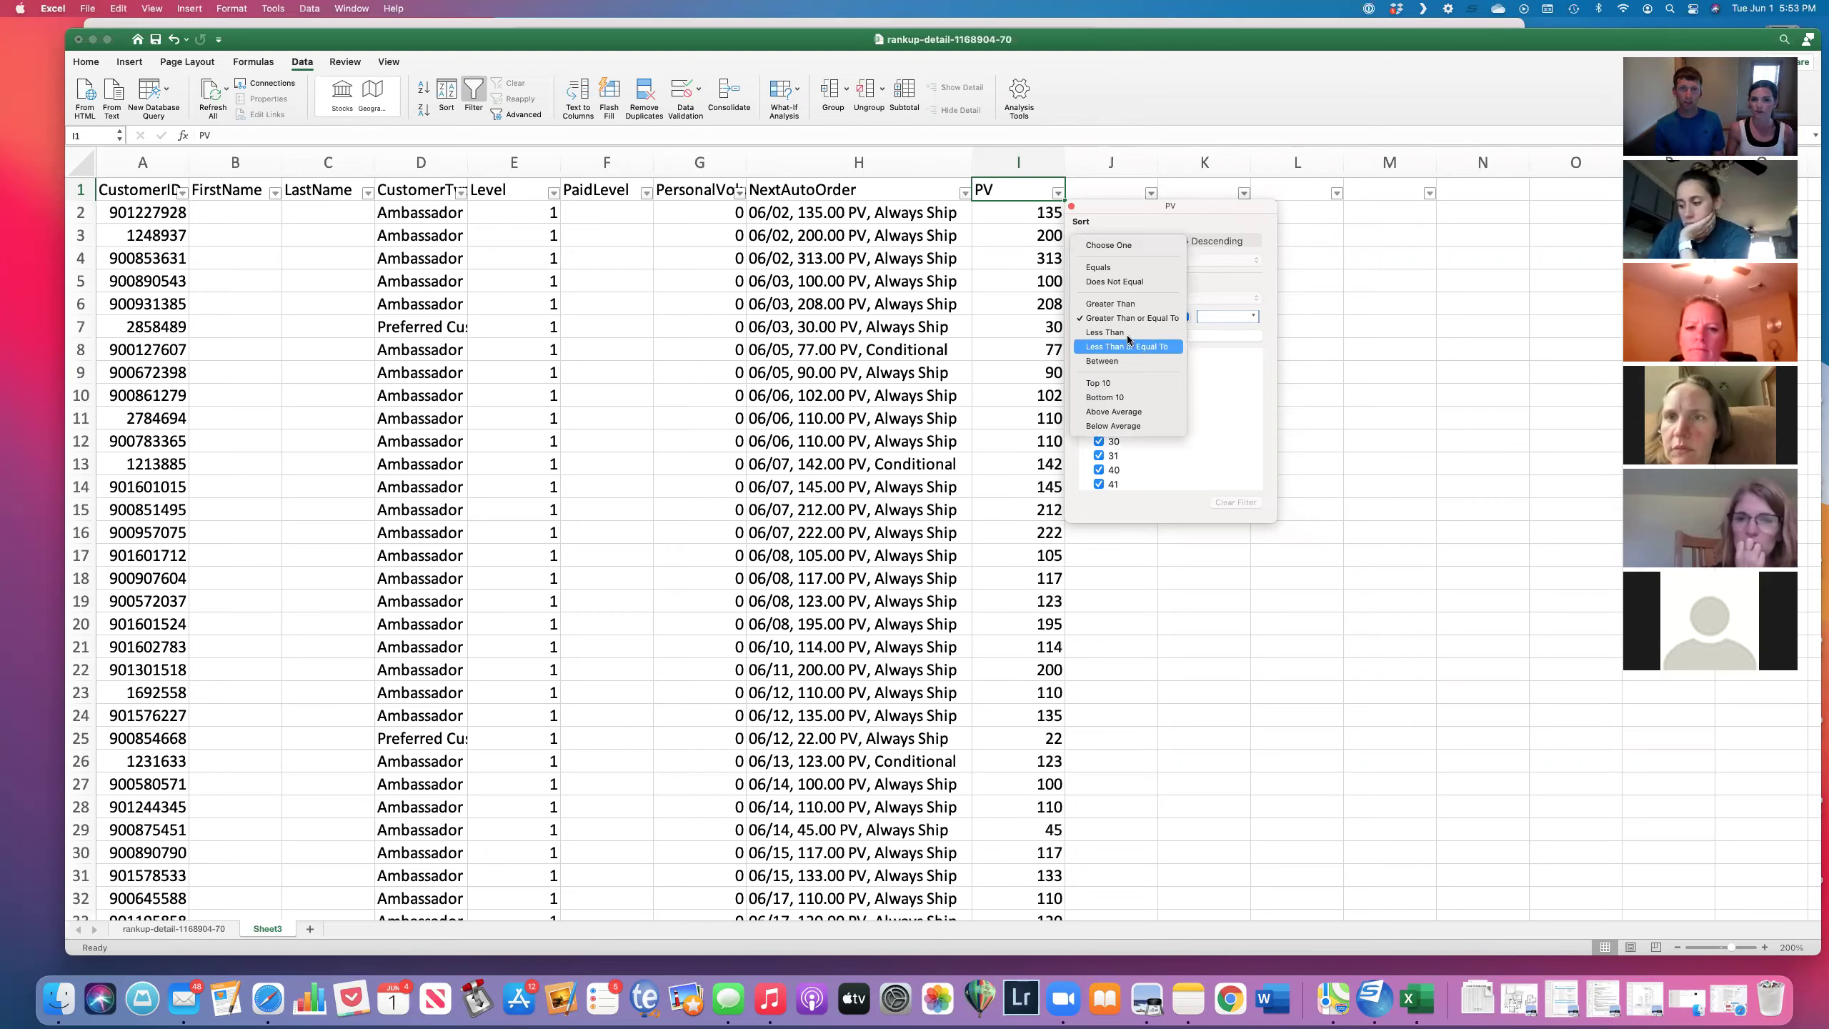
pyautogui.click(1151, 304)
pyautogui.write('1')
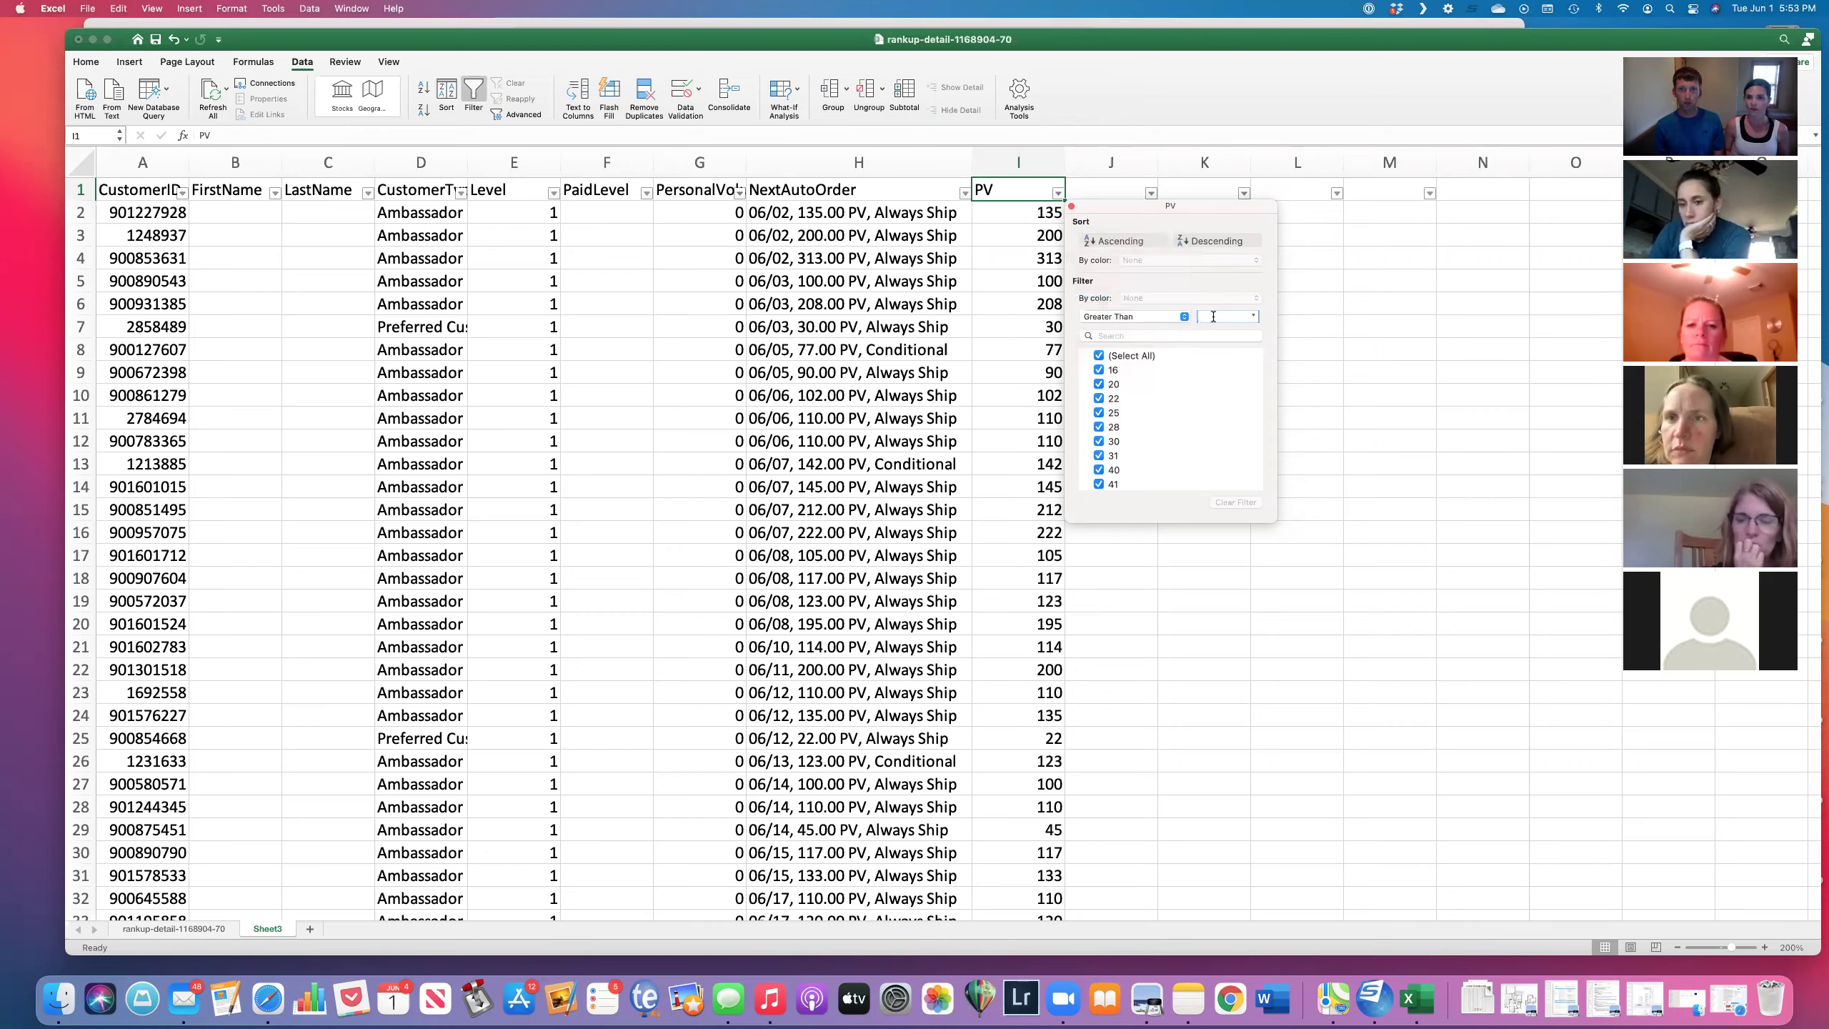
pyautogui.write('00')
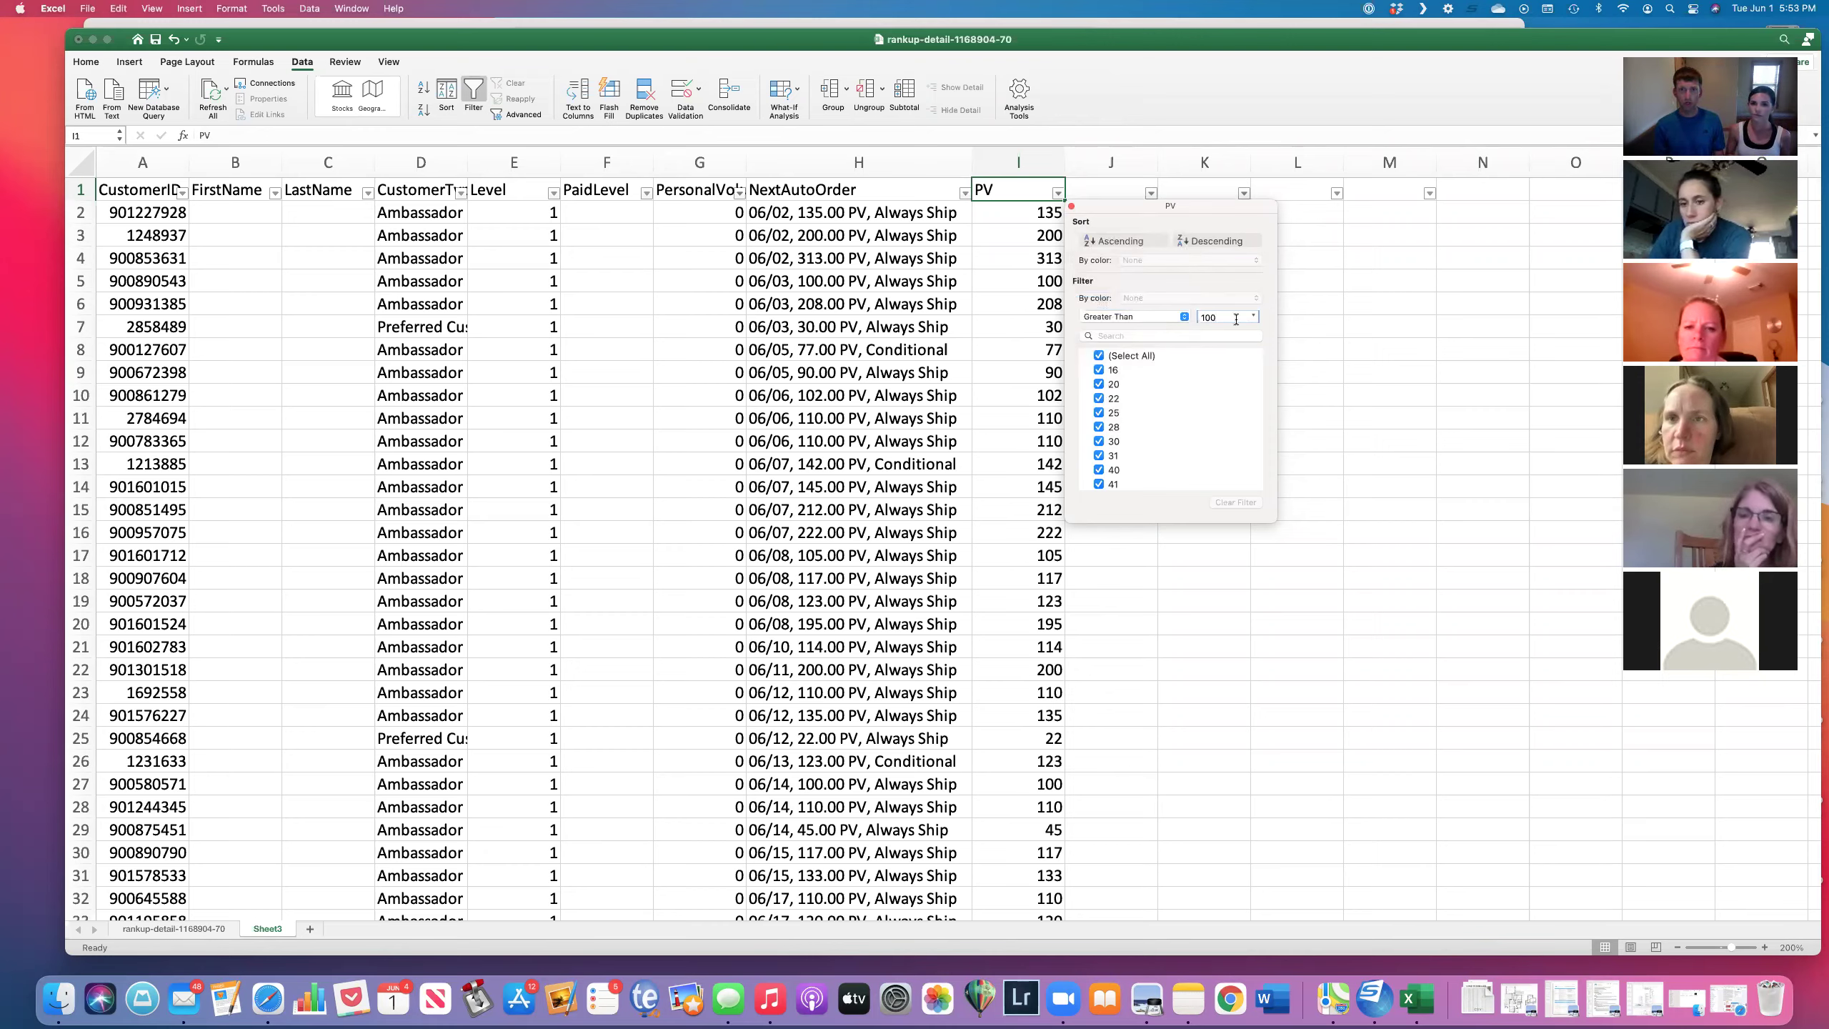
pyautogui.click(990, 333)
pyautogui.click(1018, 232)
pyautogui.press('Up')
pyautogui.press('Up')
pyautogui.press('Down')
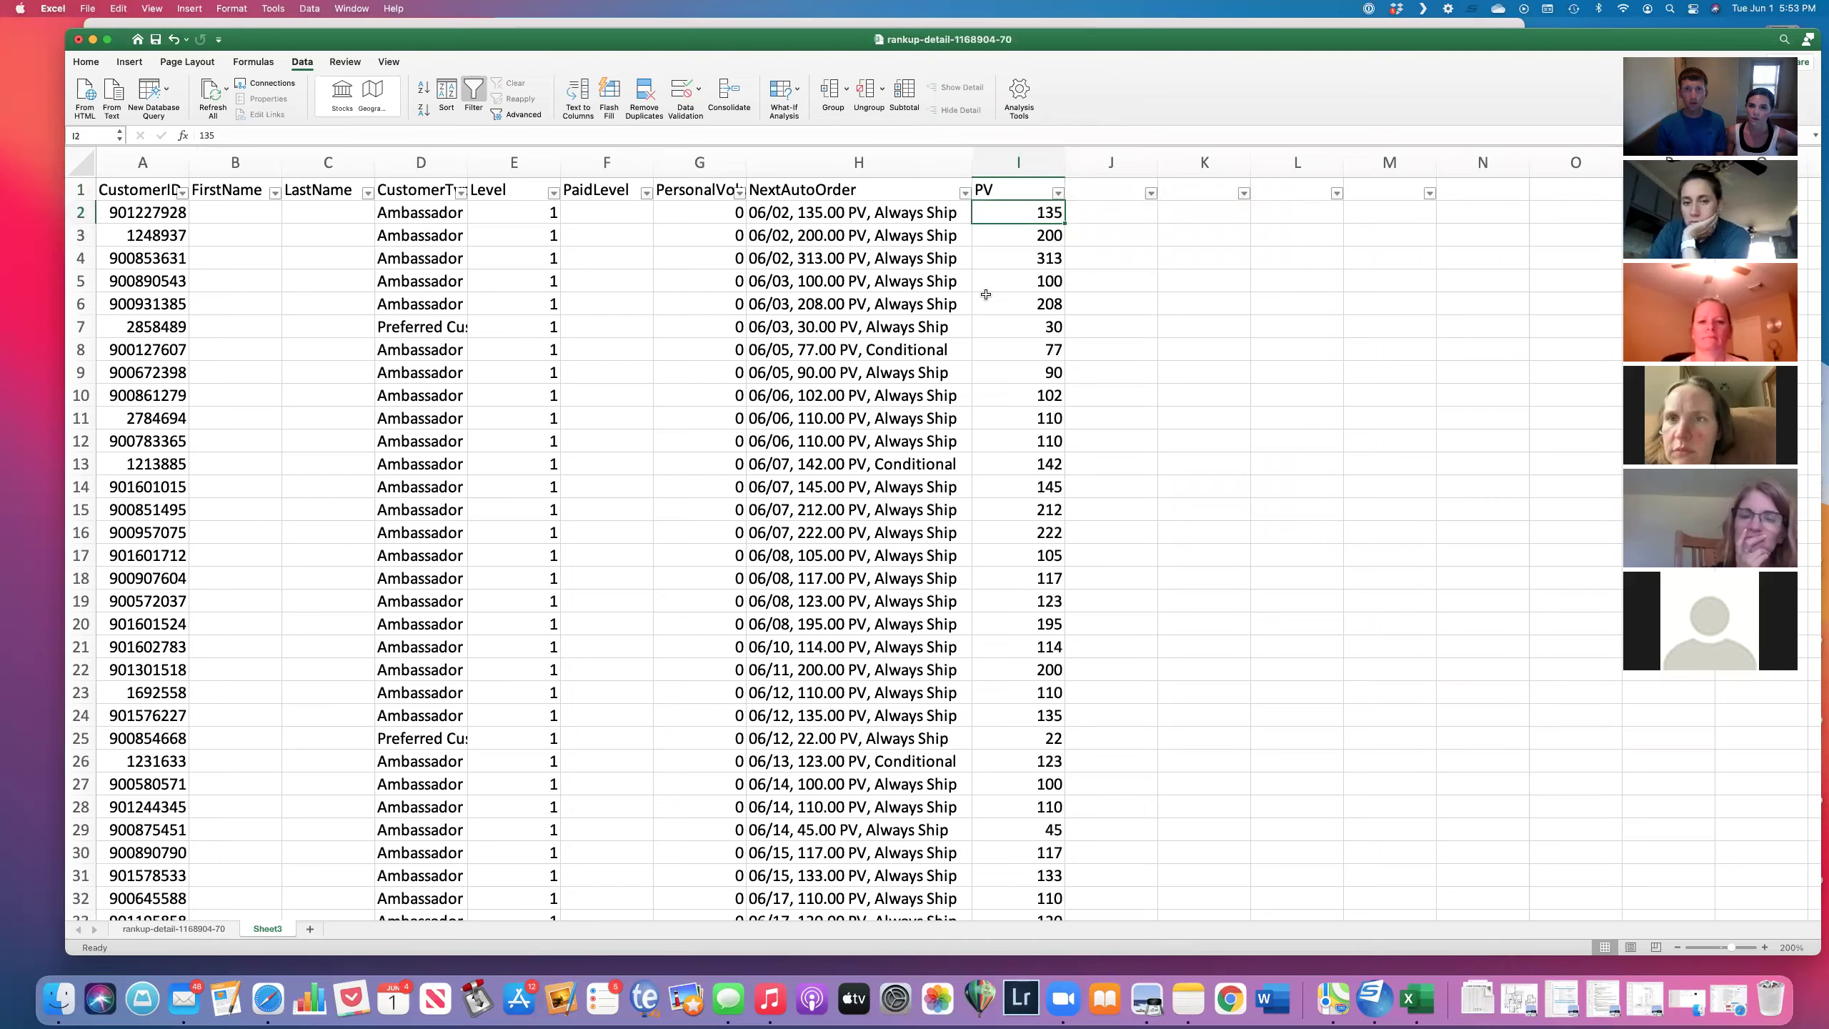
# Step: Filter the PV column to show only values greater than 100
pyautogui.click(1056, 193)
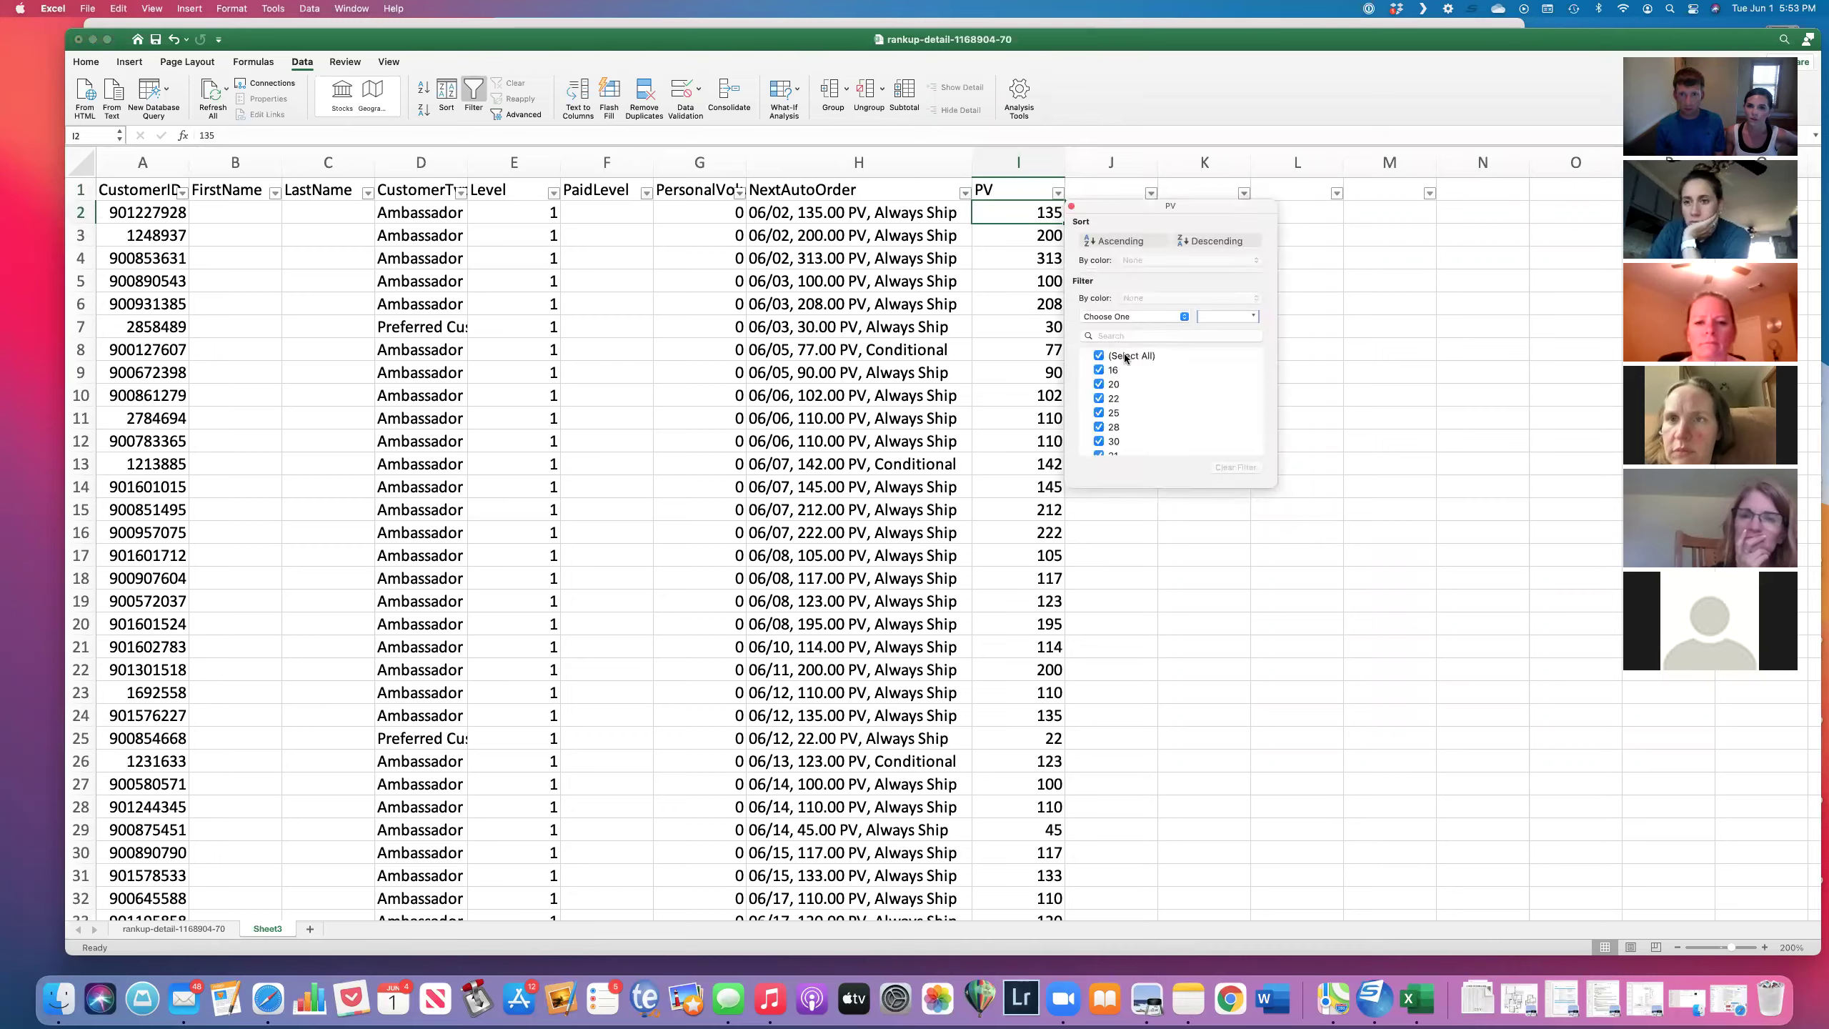
pyautogui.click(1175, 315)
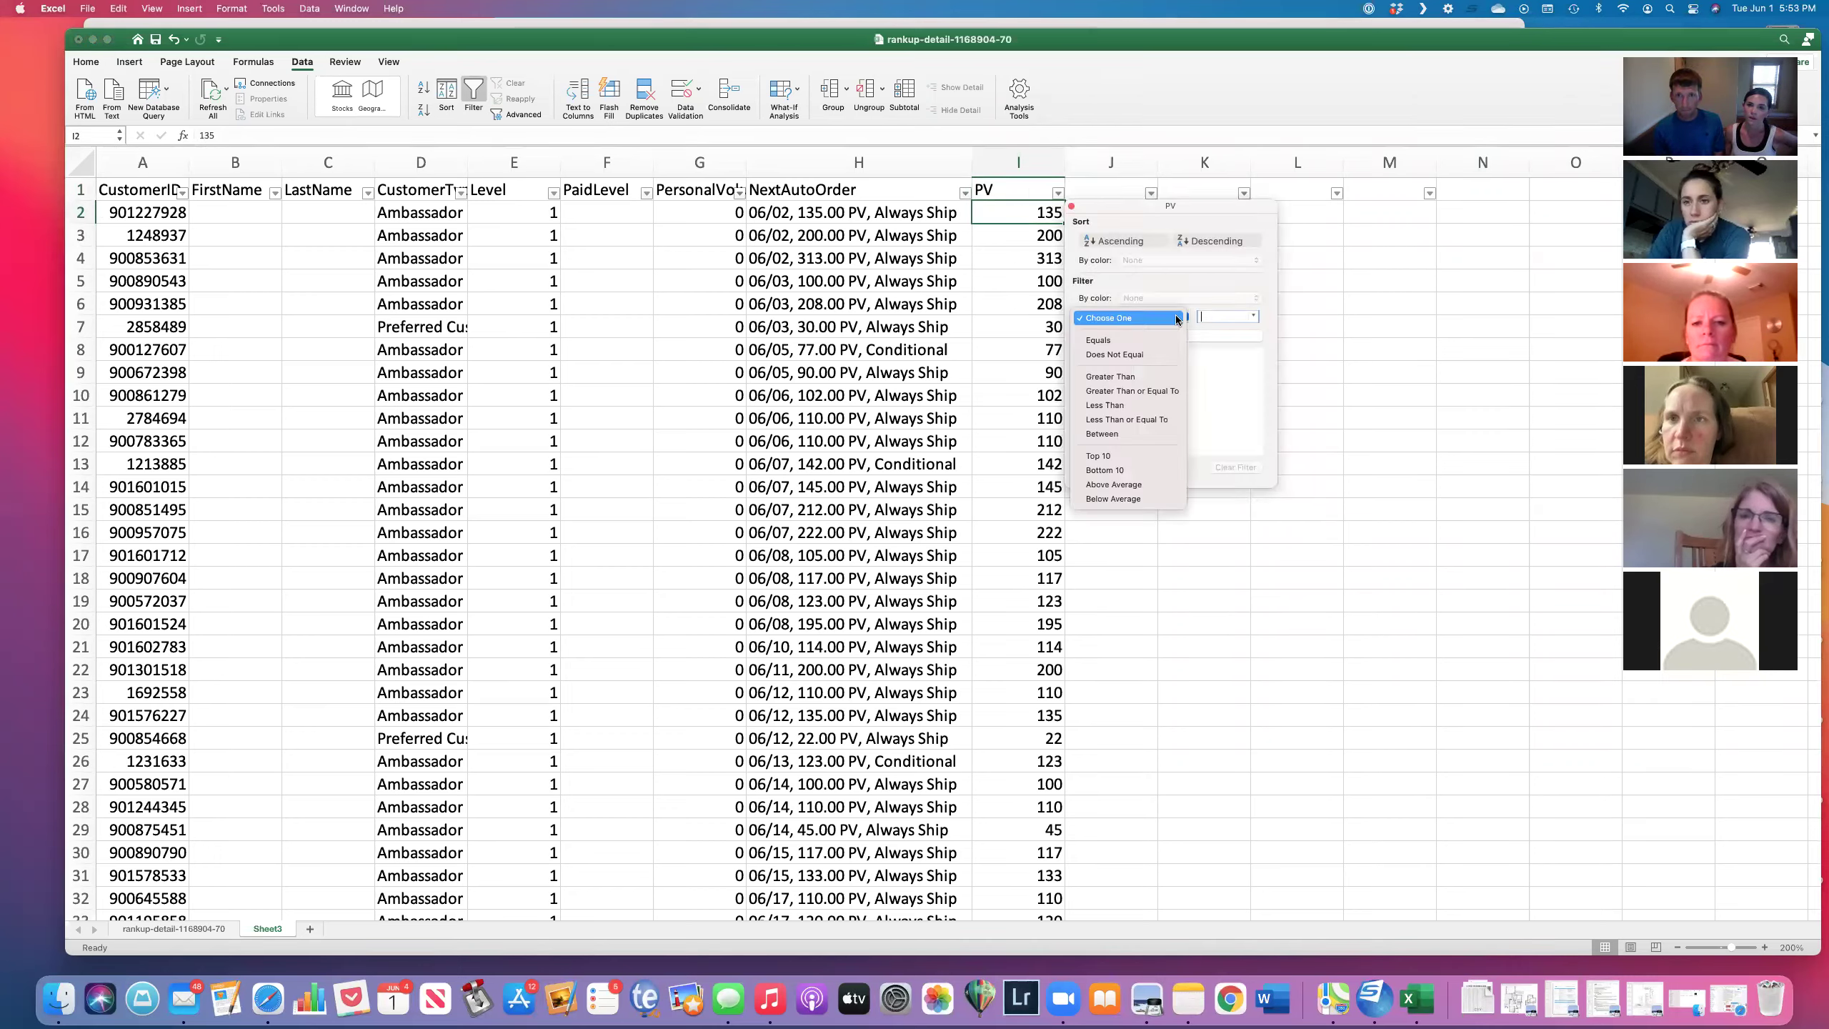
pyautogui.click(1163, 378)
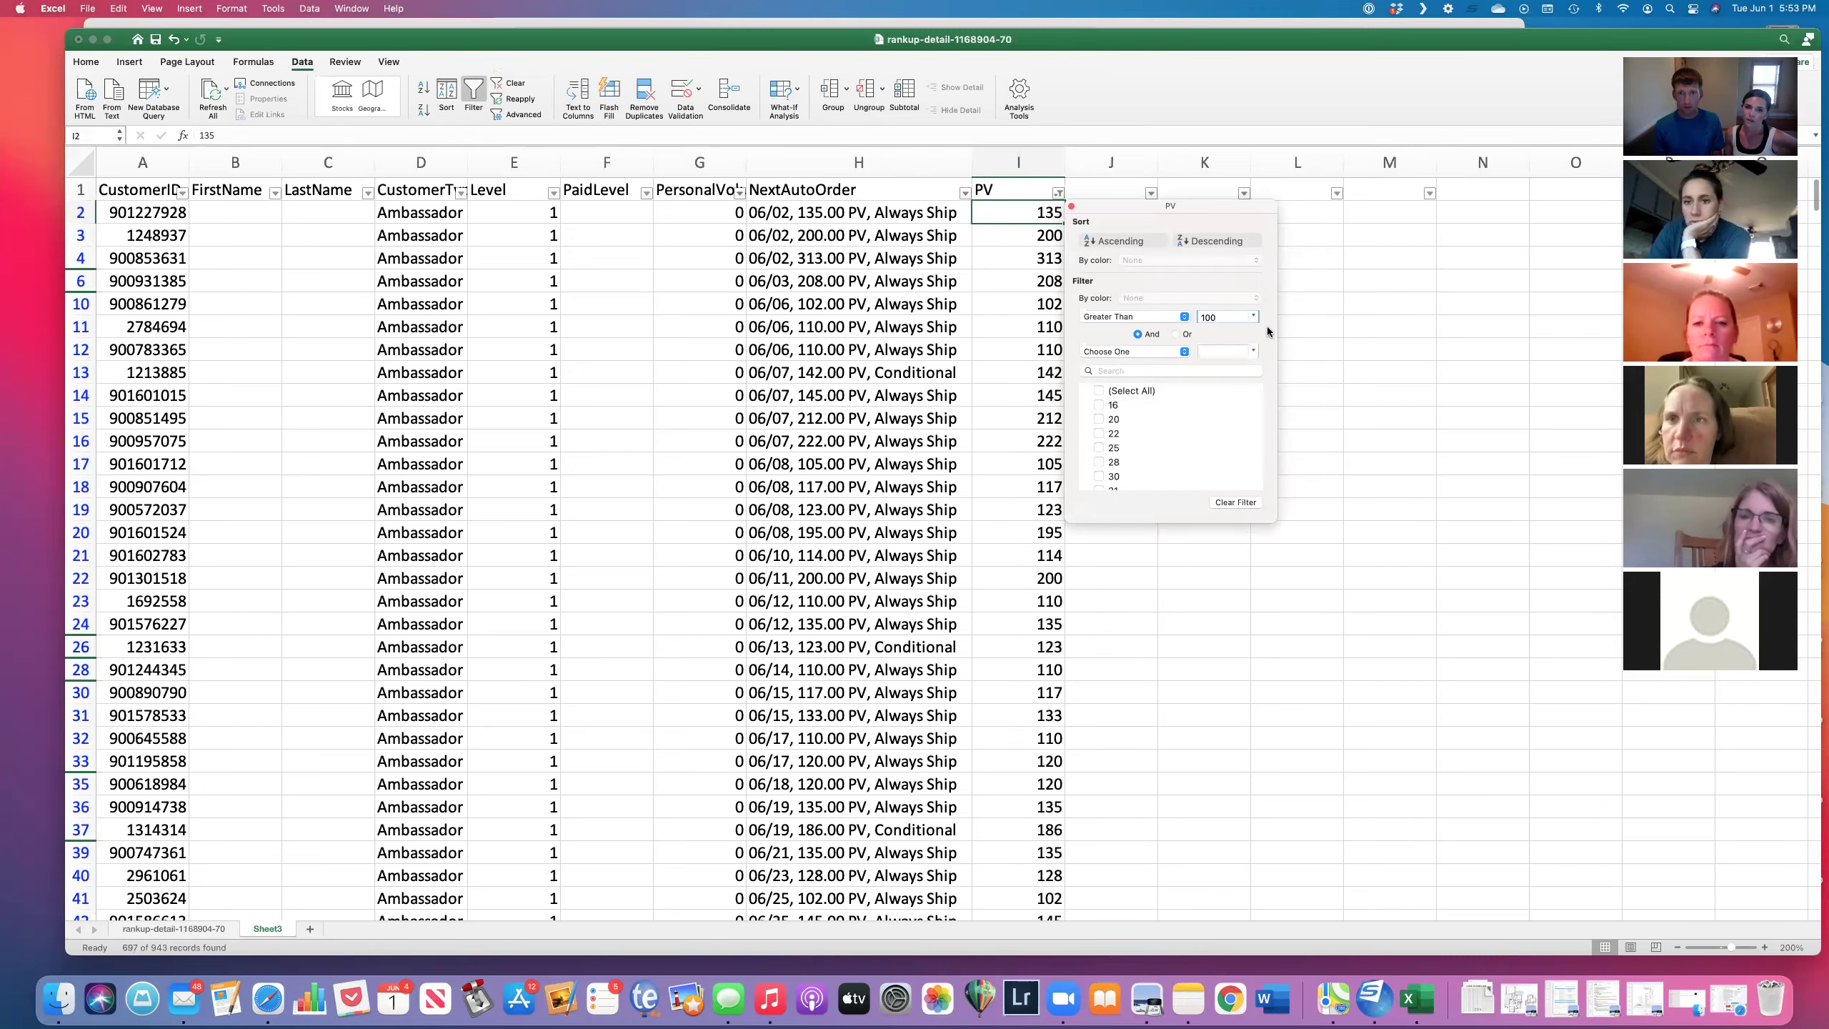
pyautogui.click(1018, 290)
pyautogui.click(1015, 287)
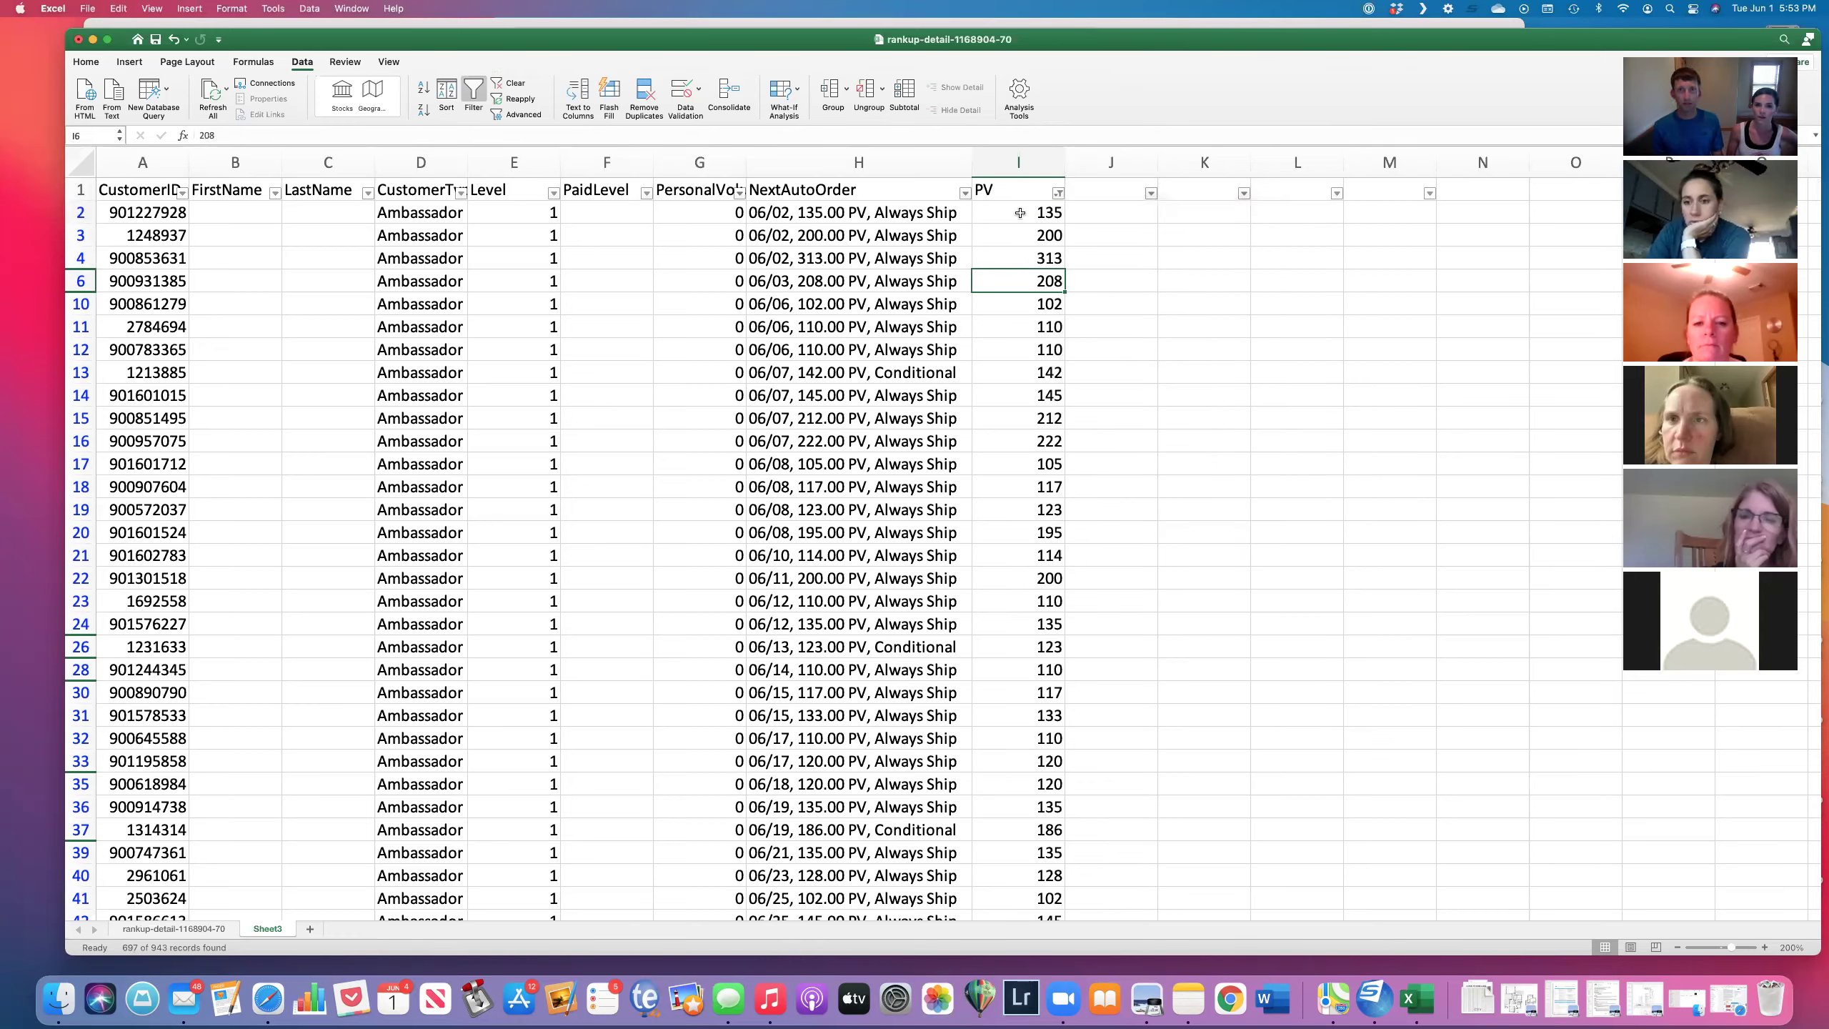
# Step: Select all level 1 cells in the filtered Level column to count them, and switch to the Google Sheets point projection tool
pyautogui.moveTo(1021, 212); pyautogui.dragTo(1028, 511)
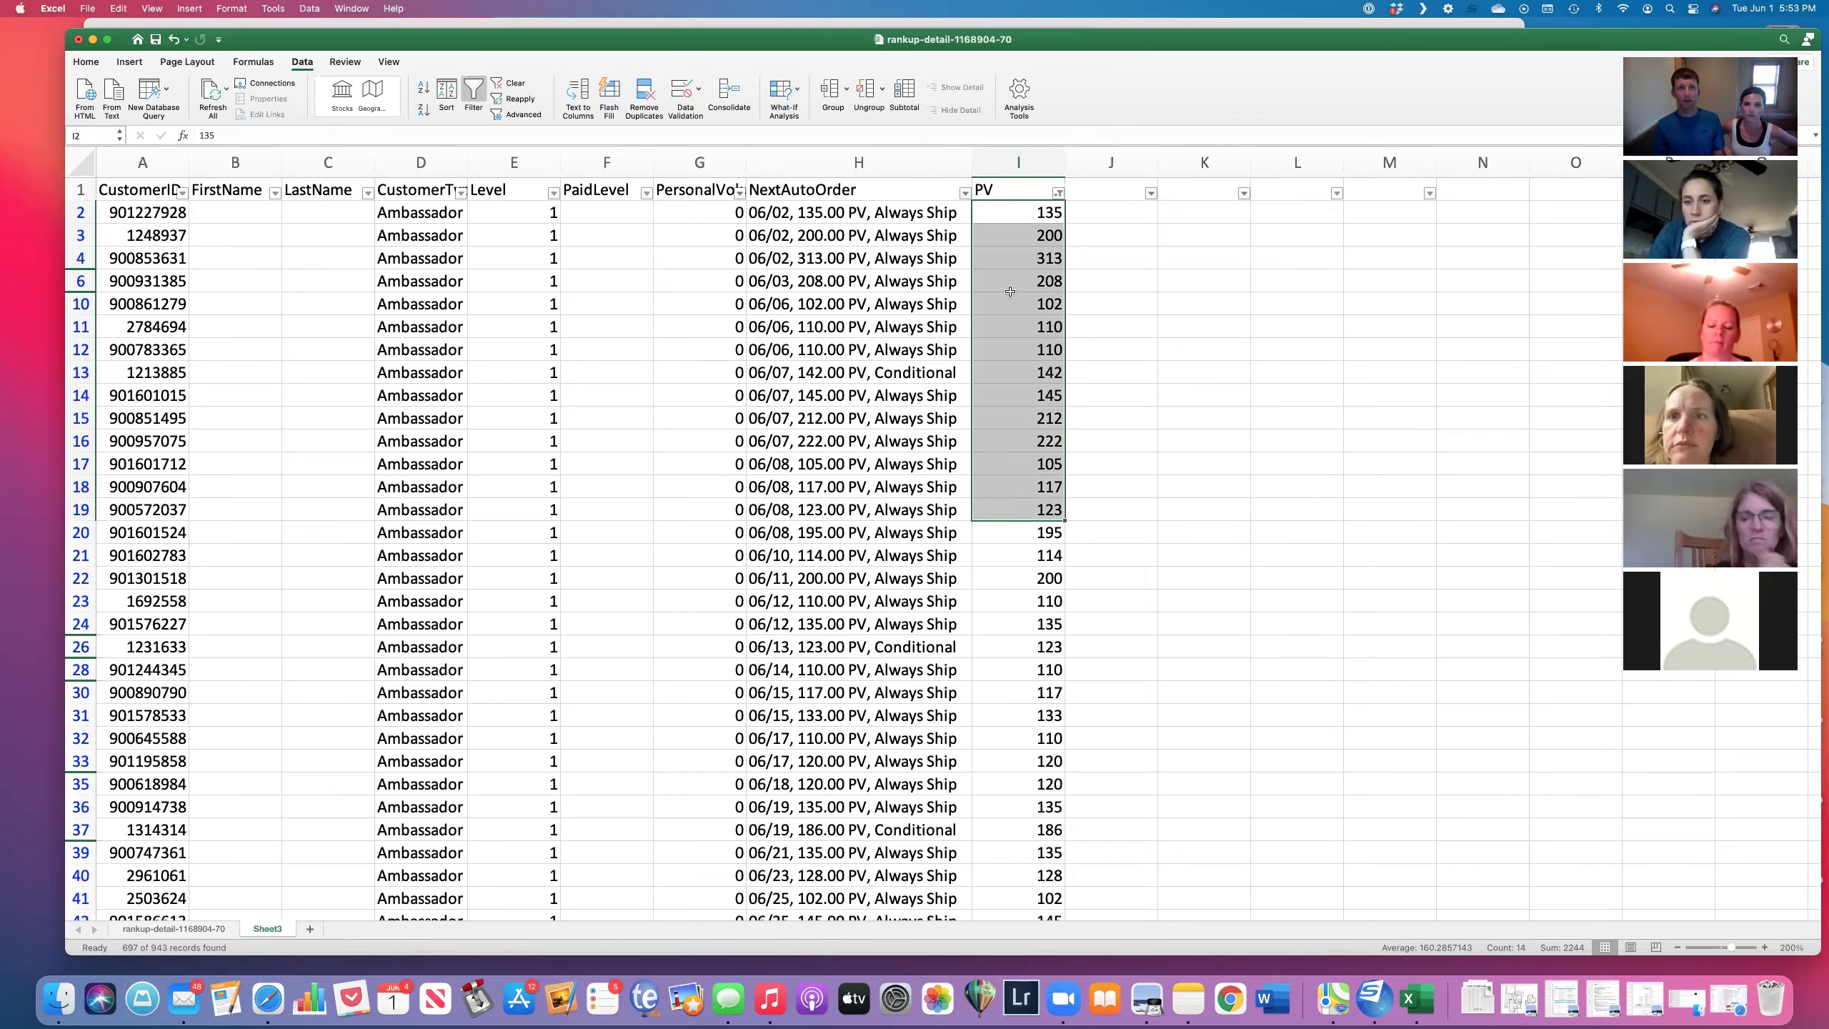
pyautogui.click(1027, 279)
pyautogui.moveTo(553, 212); pyautogui.dragTo(554, 832)
pyautogui.scroll(-10, 627, 740)
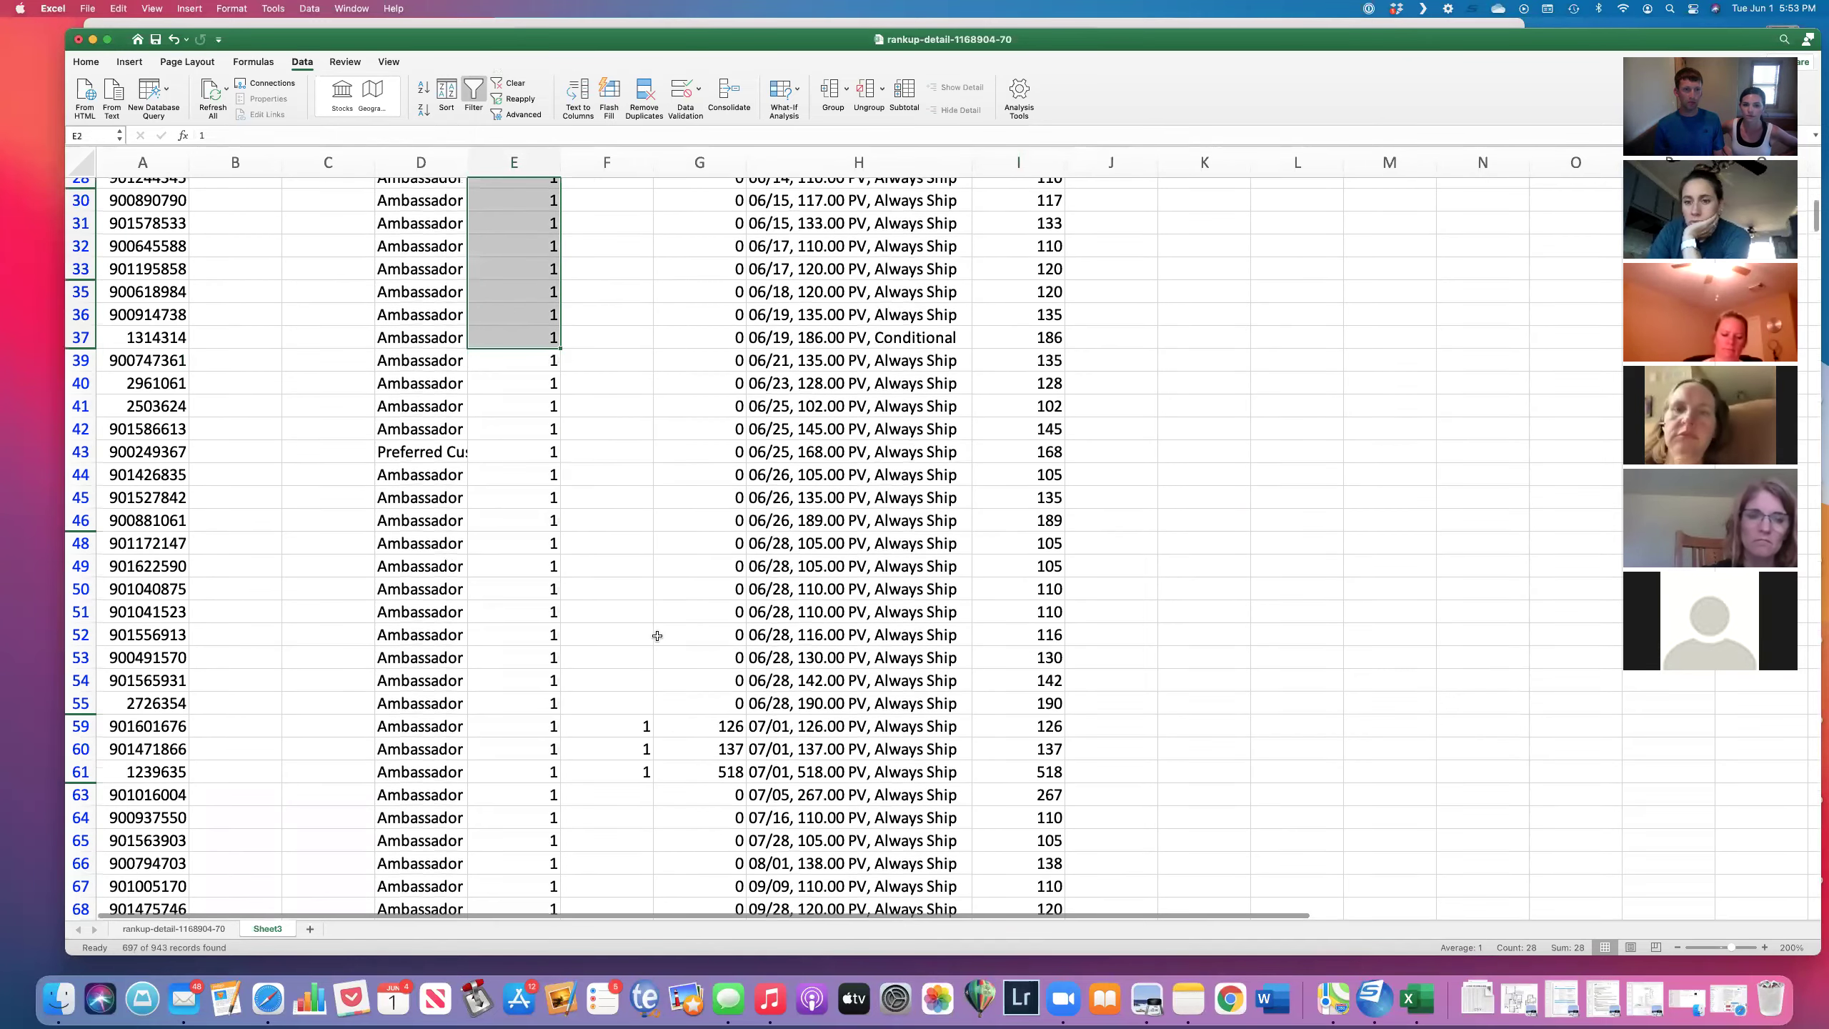
pyautogui.scroll(-12, 658, 638)
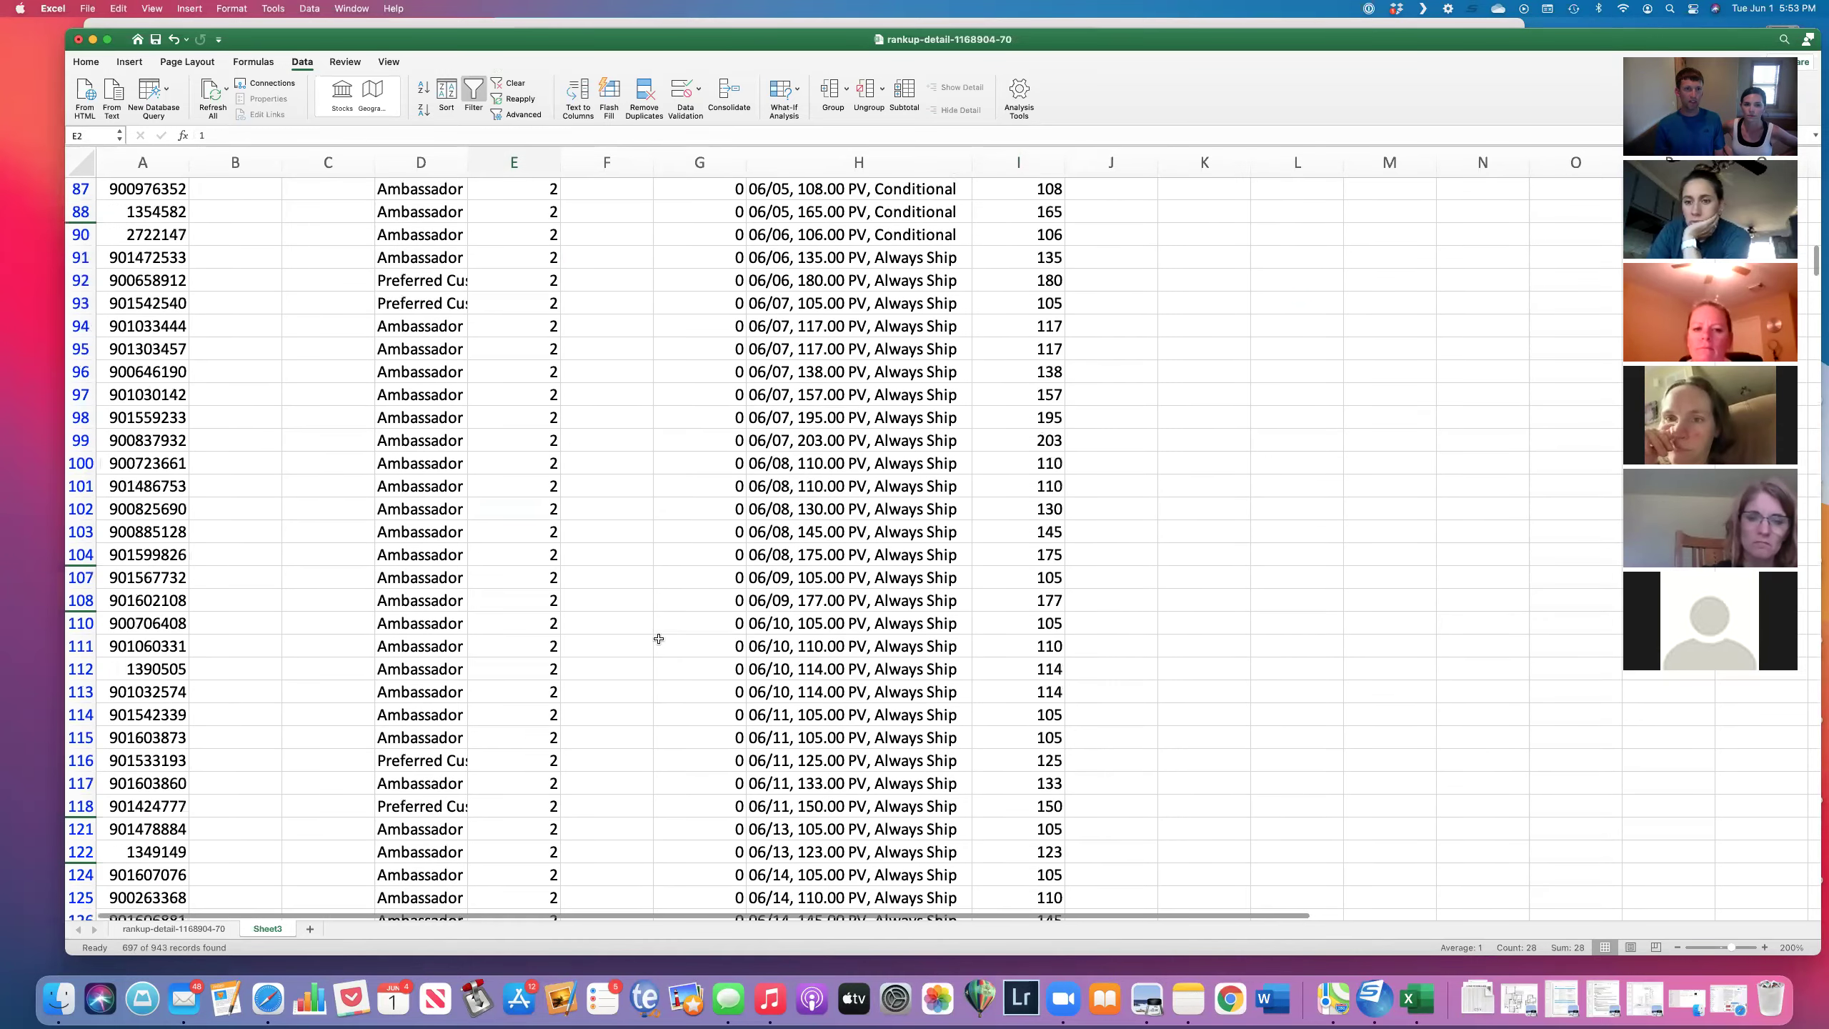
pyautogui.scroll(5, 658, 637)
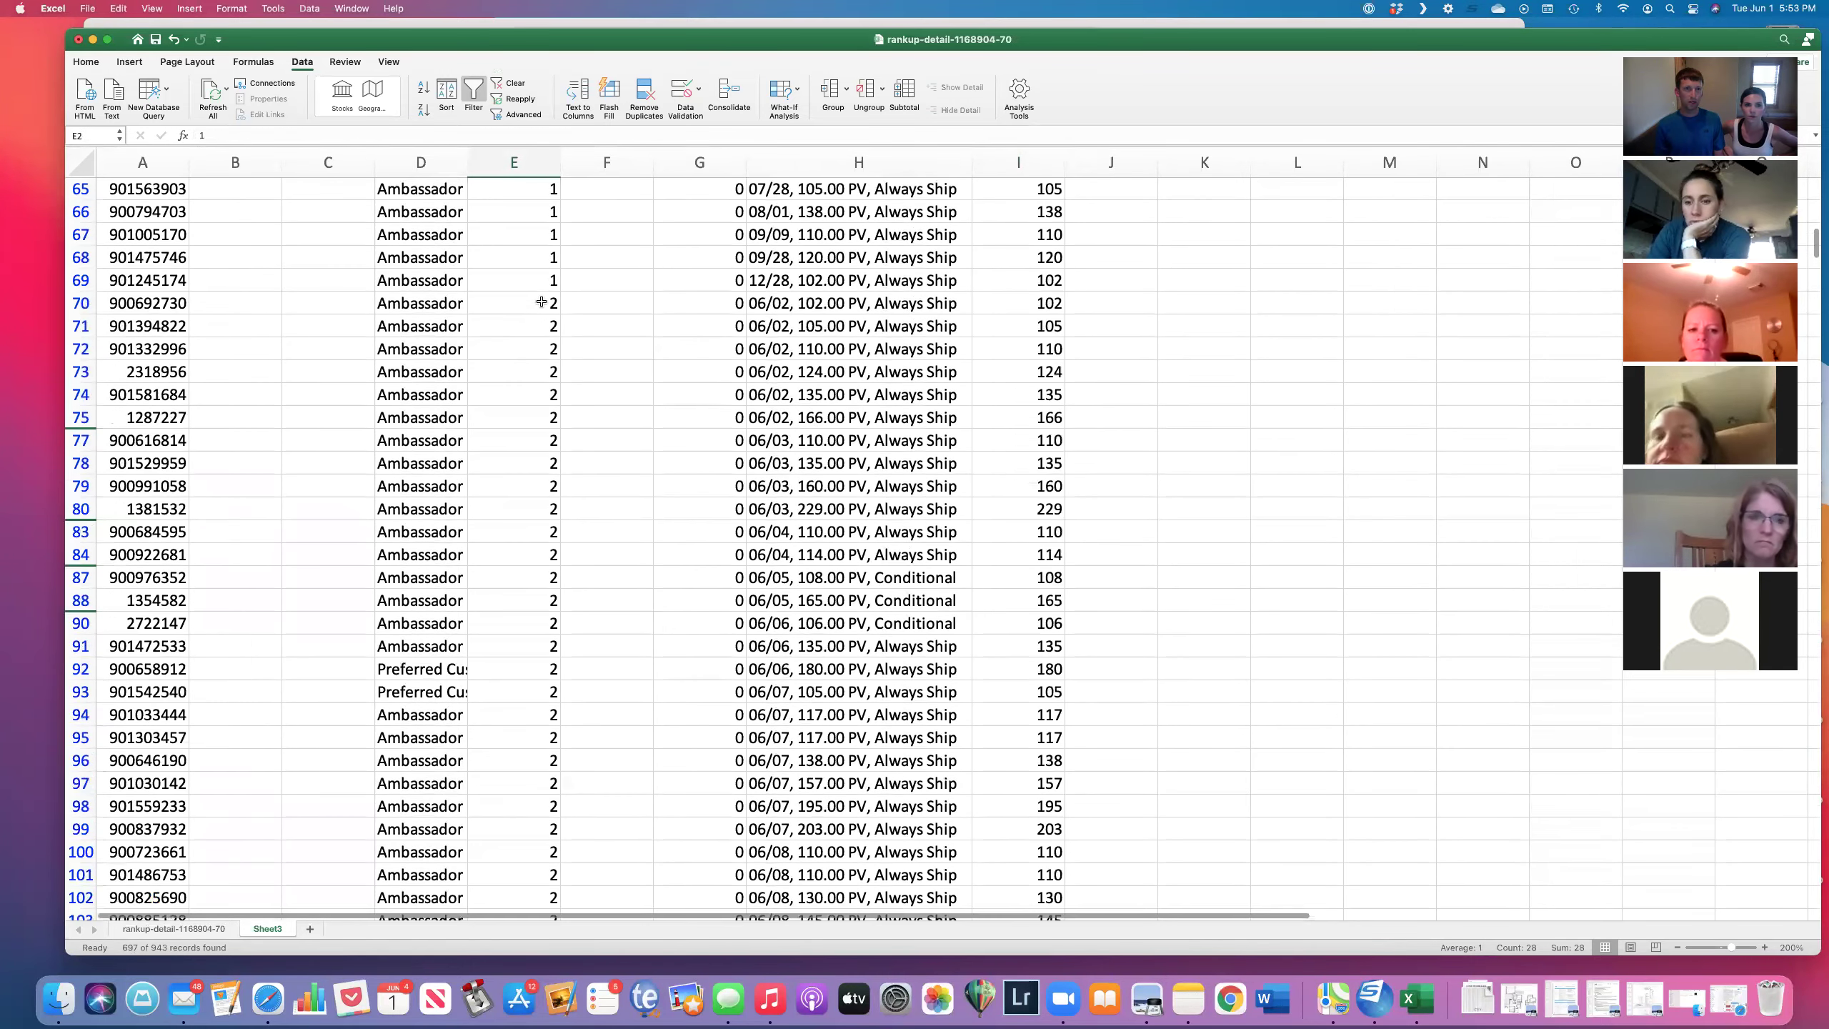
pyautogui.moveTo(536, 277); pyautogui.dragTo(1041, 272)
pyautogui.moveTo(536, 278); pyautogui.dragTo(498, 209)
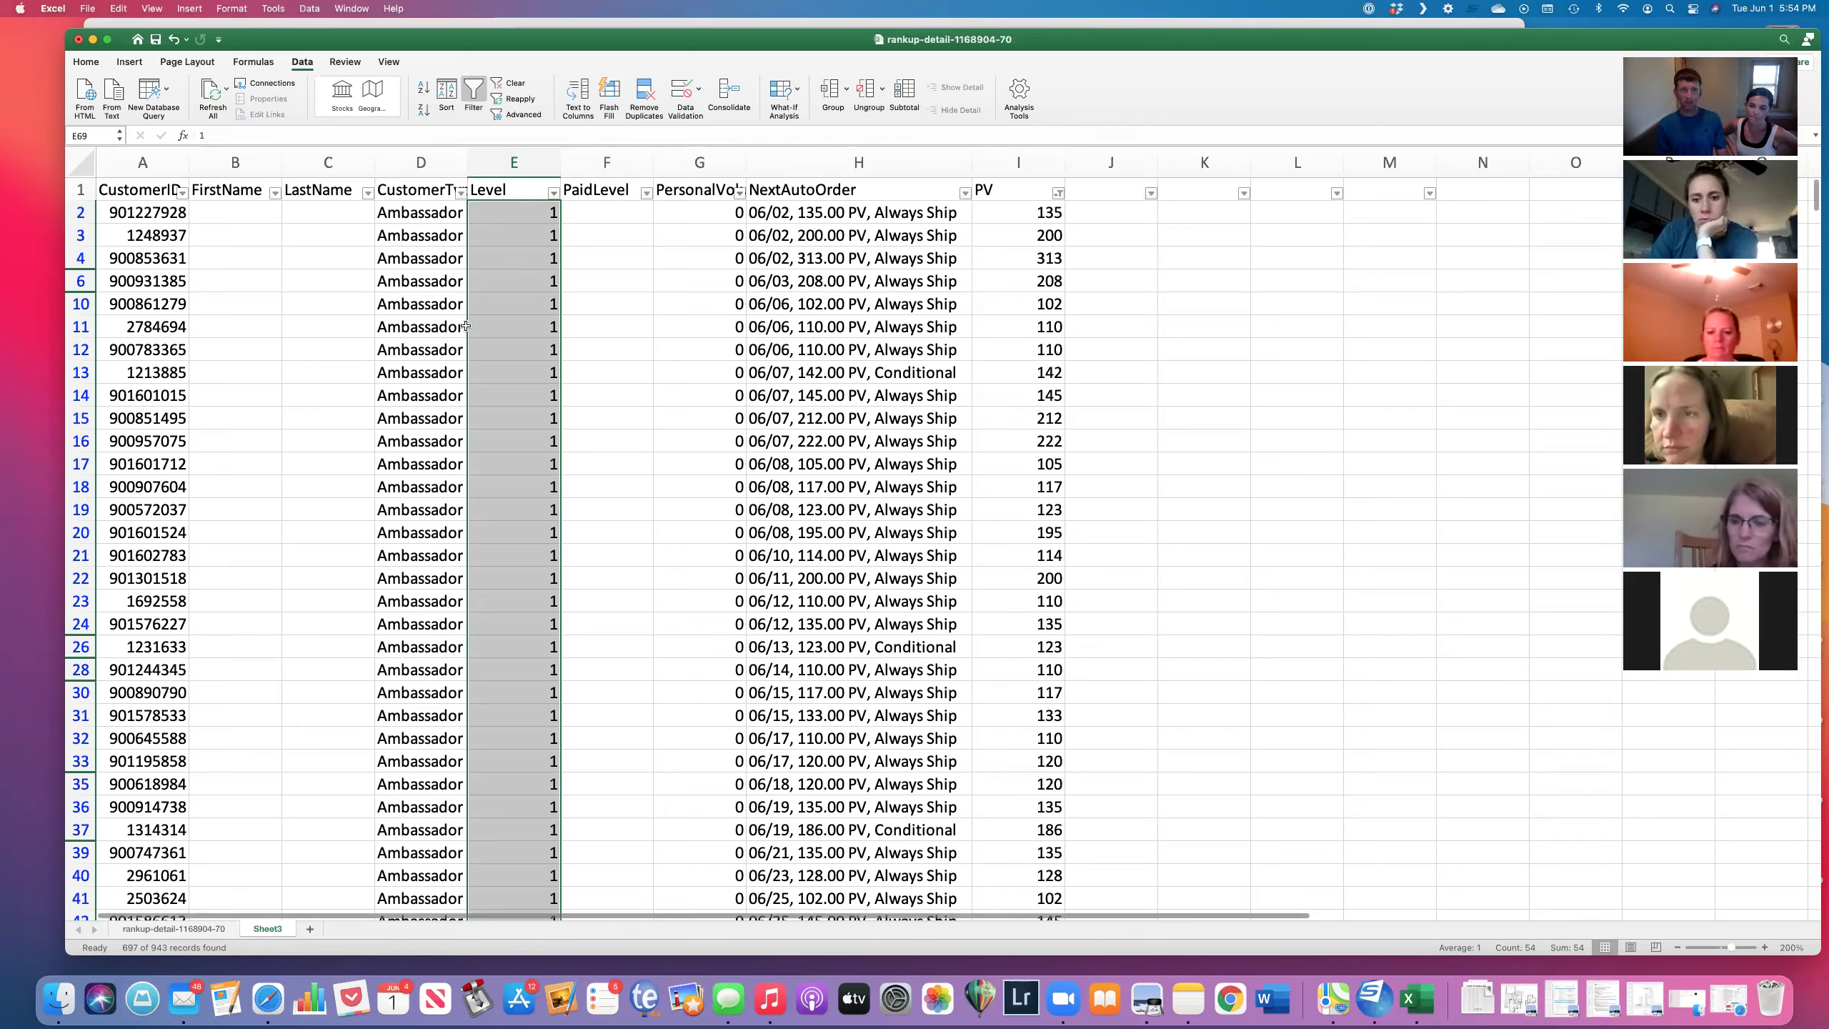
pyautogui.click(977, 24)
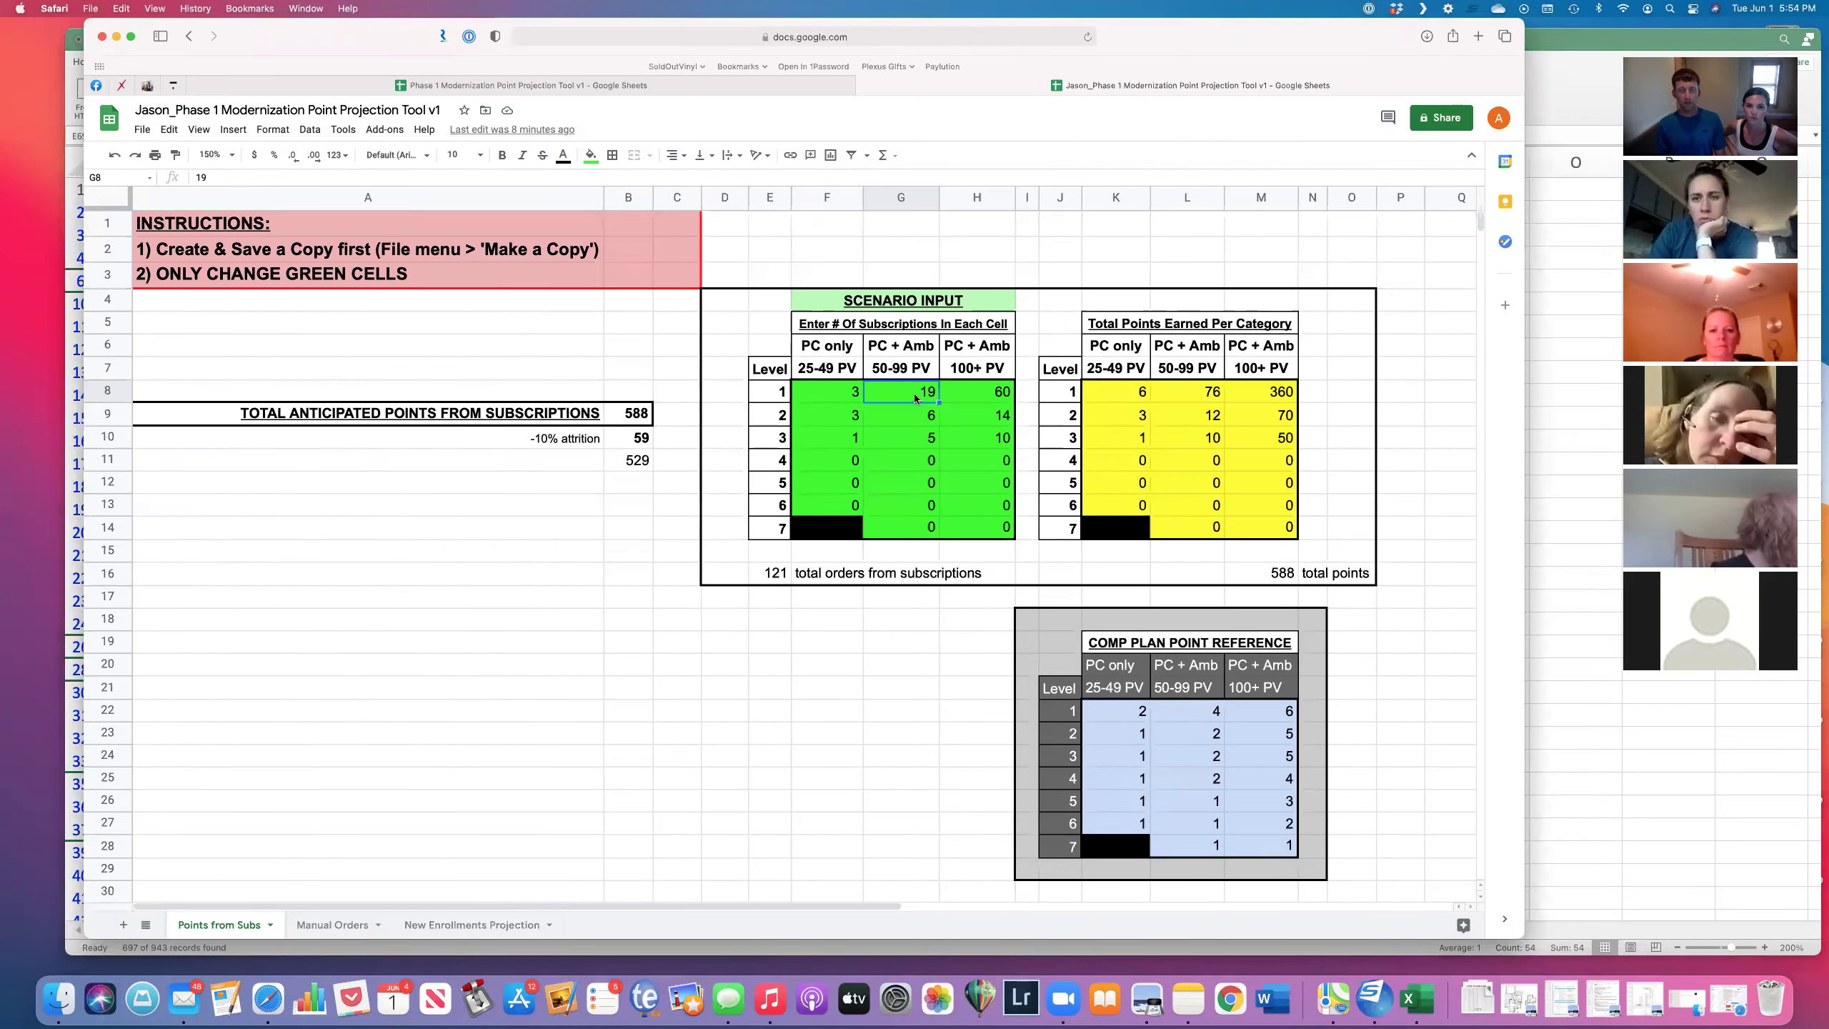
# Step: Set the level 1 subscription count for PC + Amb 100+ PV to 54
pyautogui.click(984, 394)
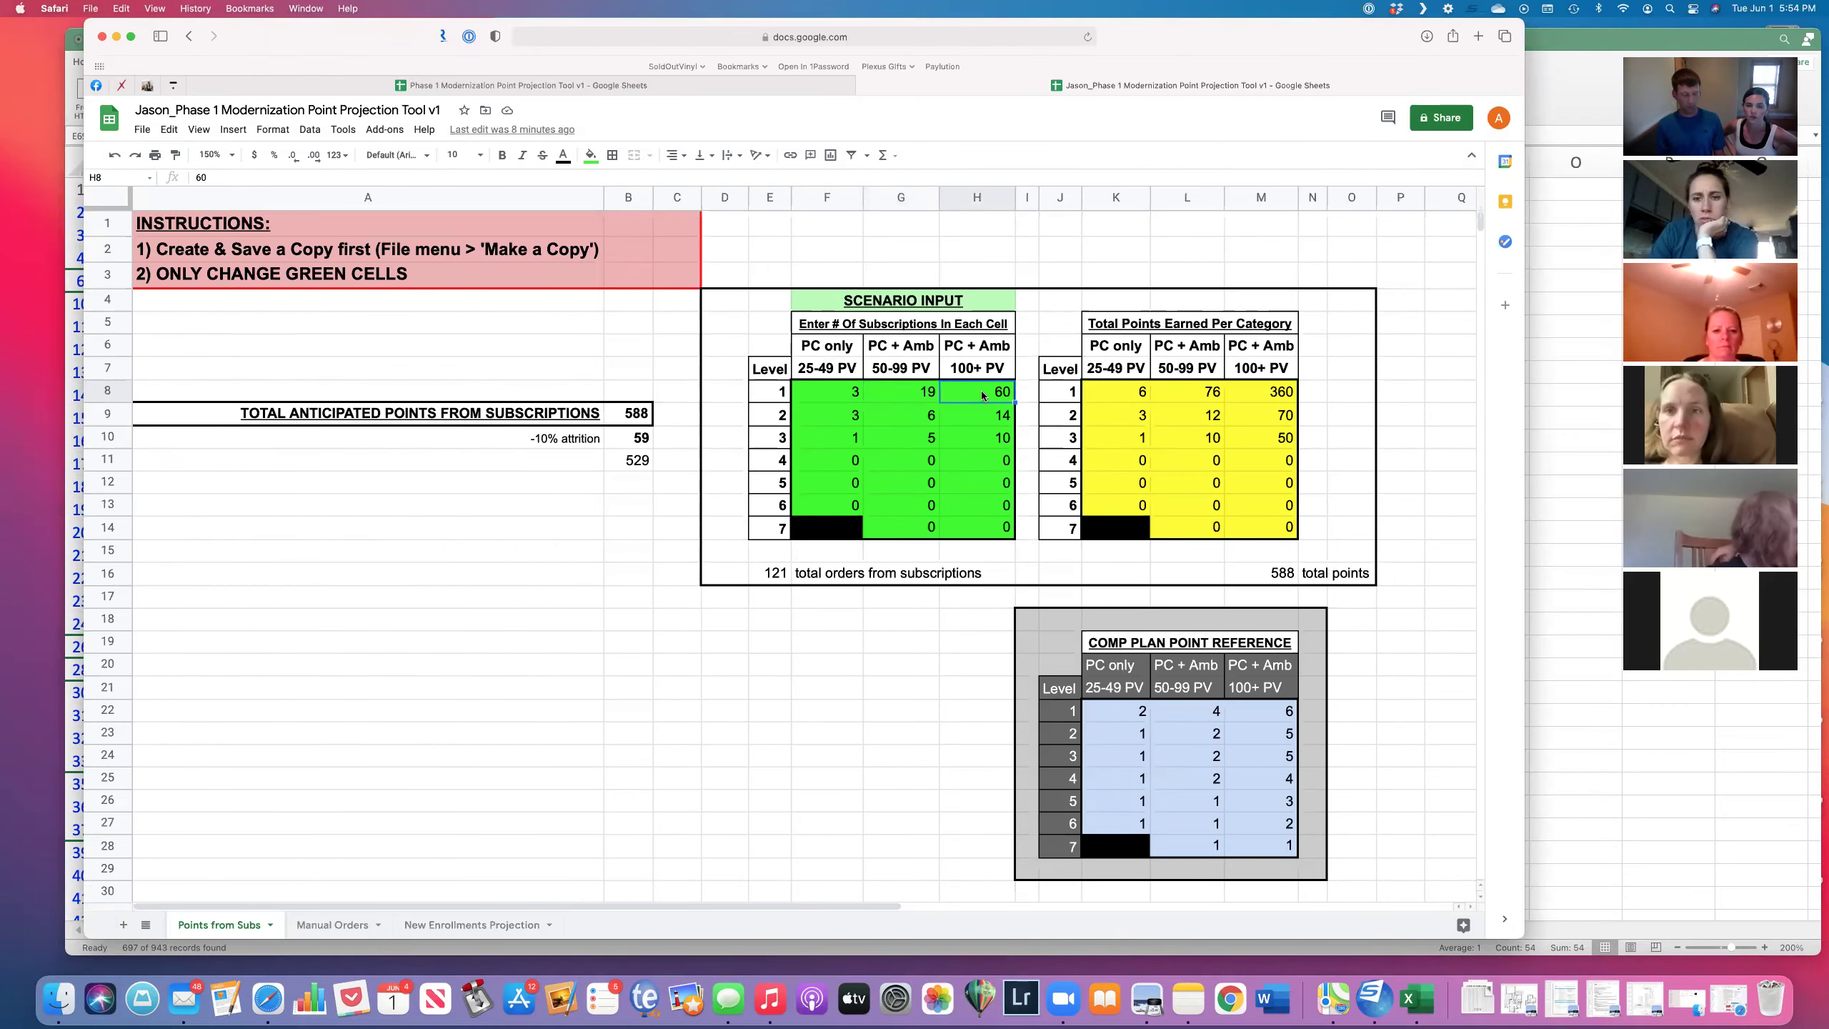
pyautogui.write('54')
pyautogui.press('Return')
pyautogui.click(981, 392)
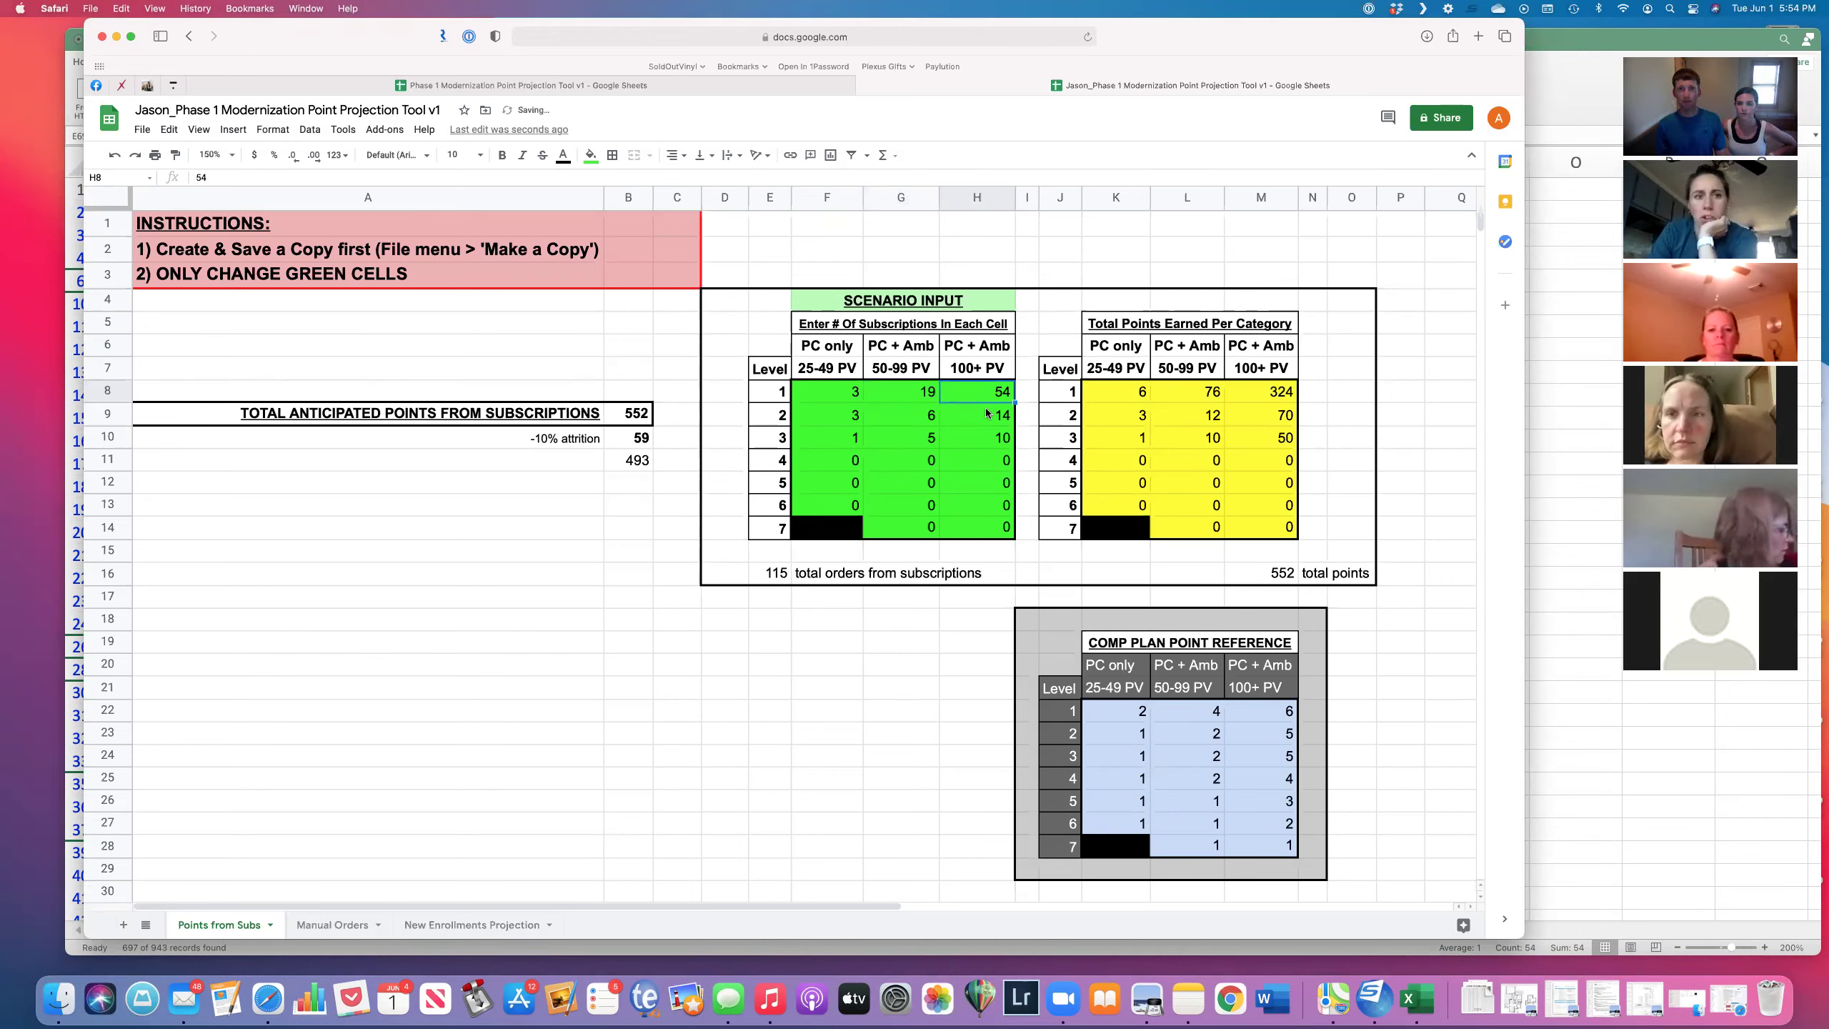
pyautogui.click(987, 417)
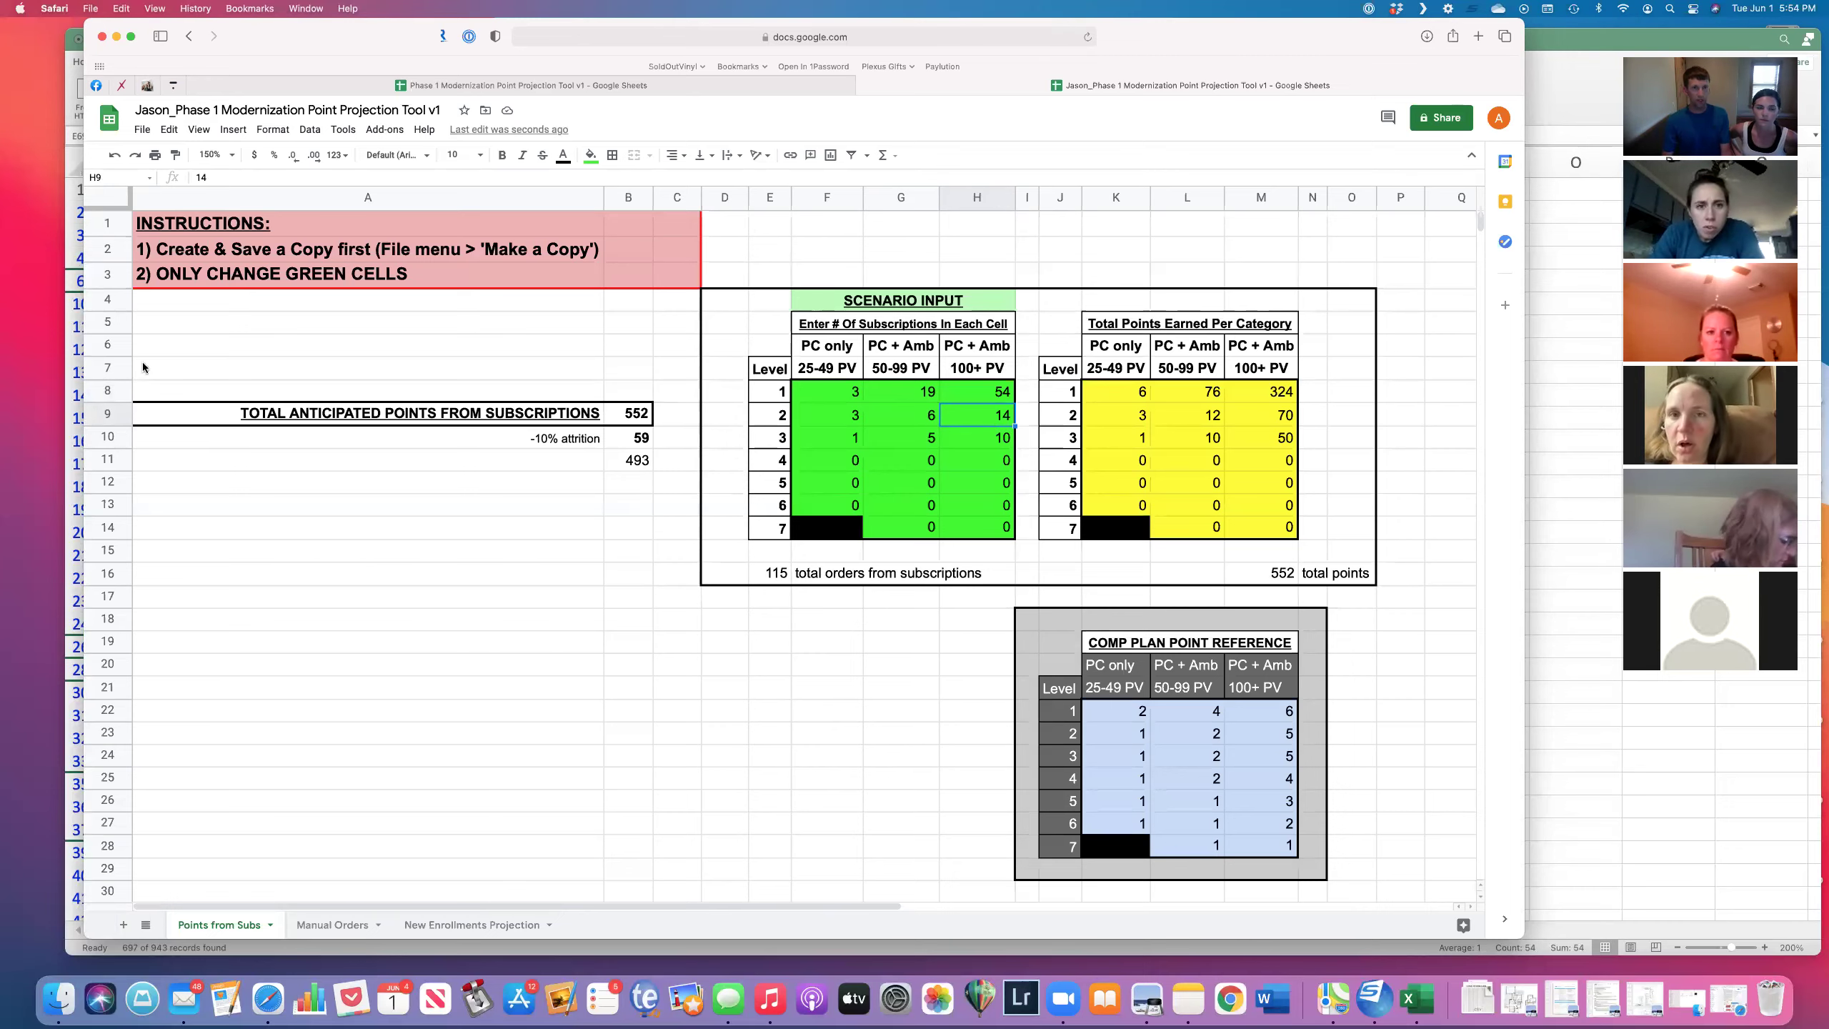
# Step: Switch to the filtered Excel rank-up report, check an auto-order row, and return to the Google Sheets point projection tool
pyautogui.press('super+Tab')
pyautogui.click(871, 281)
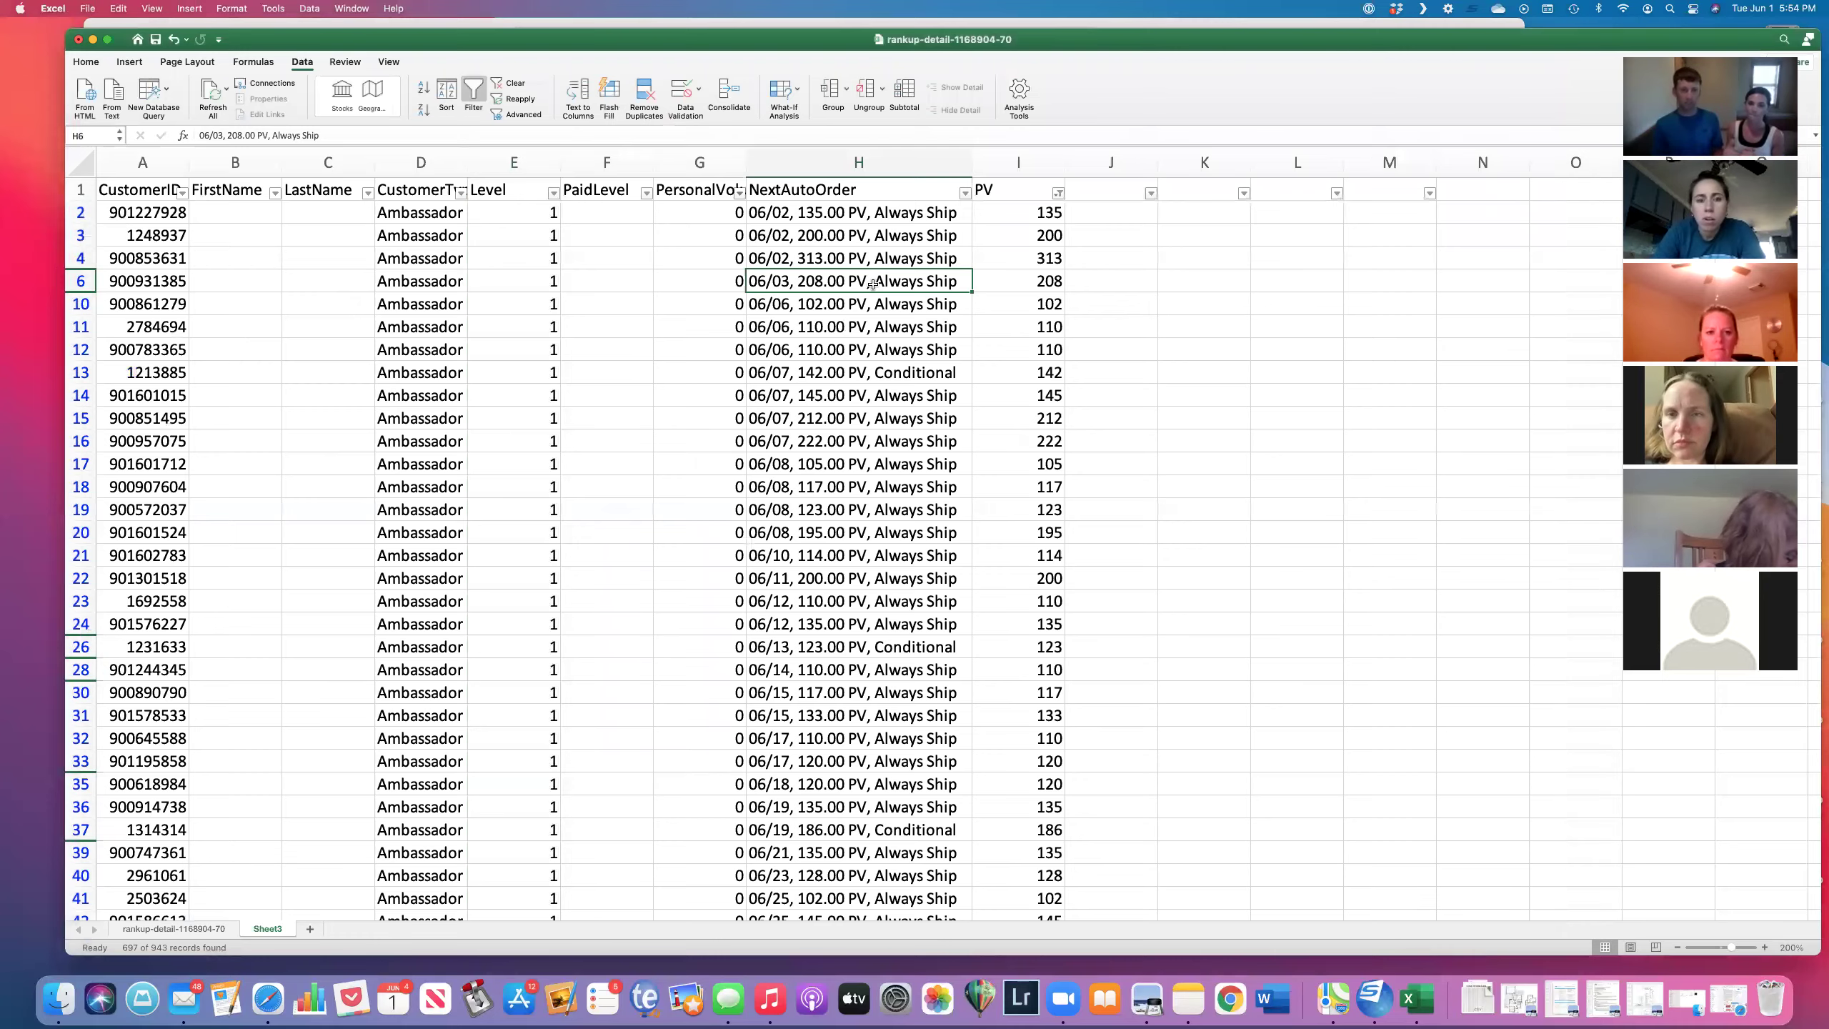
pyautogui.click(929, 24)
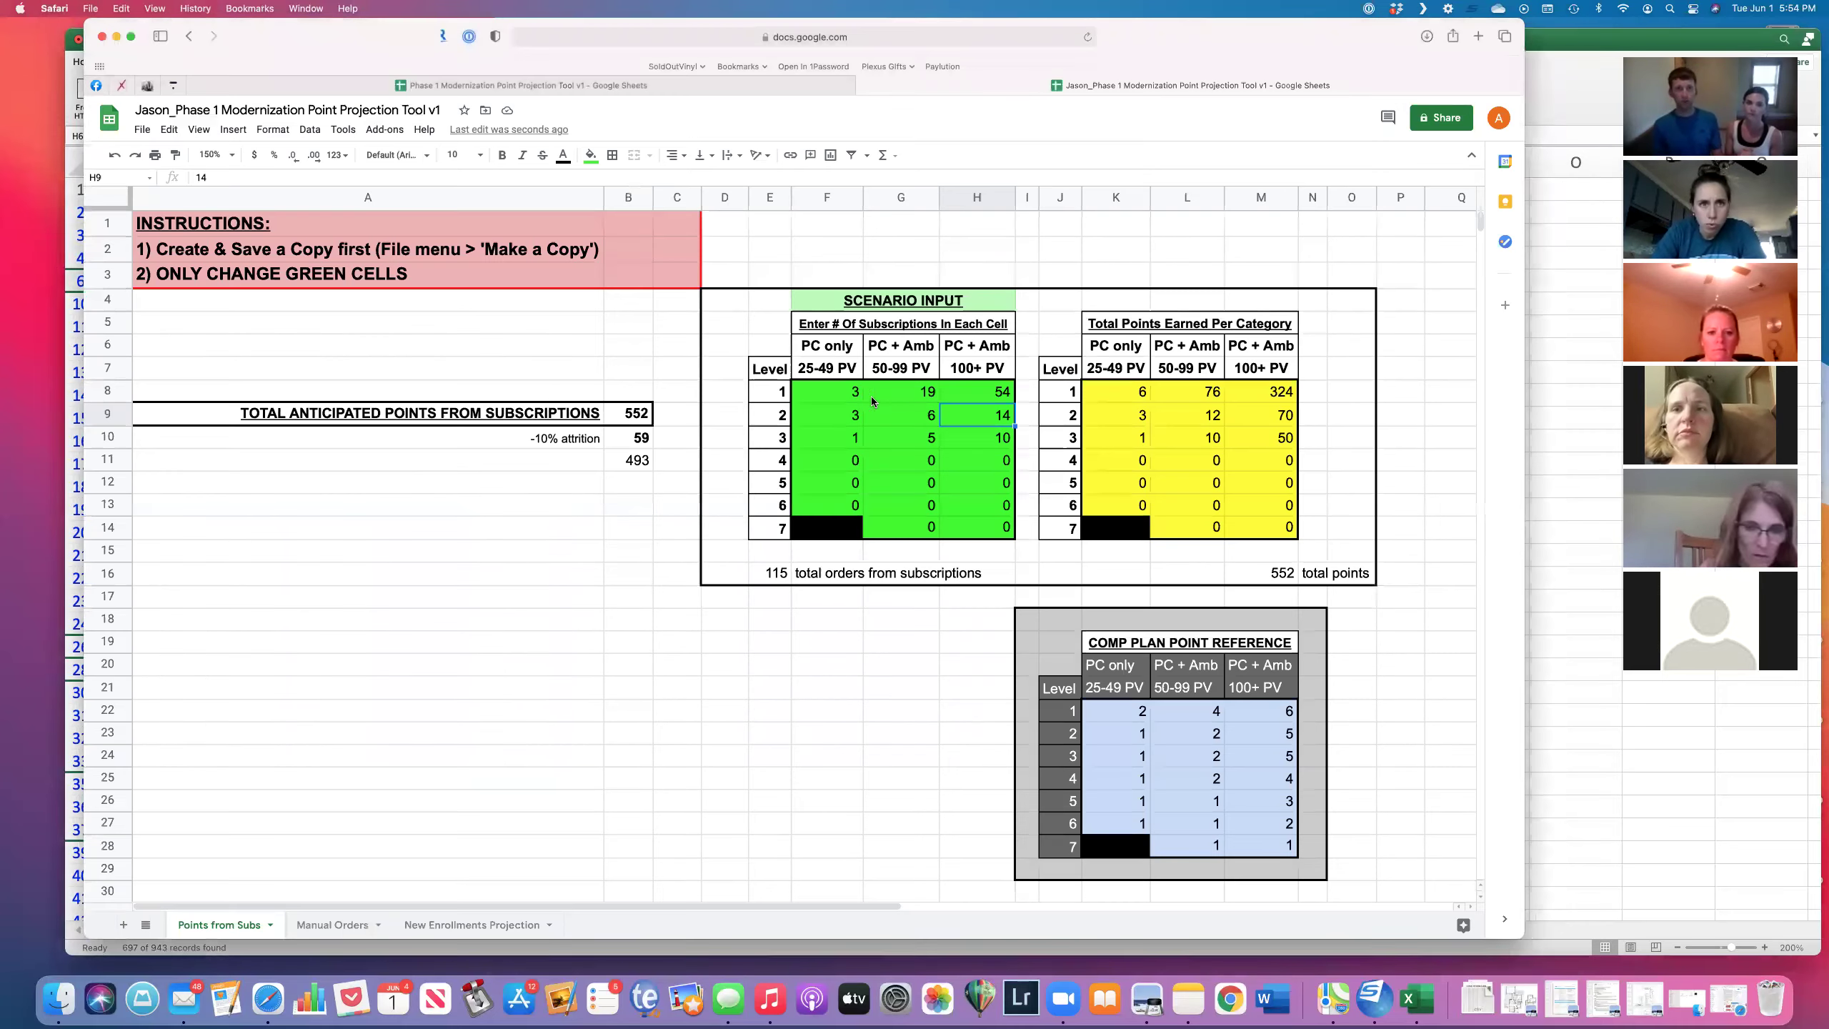
# Step: Set the level 1 subscription count for PC + Amb 100+ PV back to 60
pyautogui.click(826, 389)
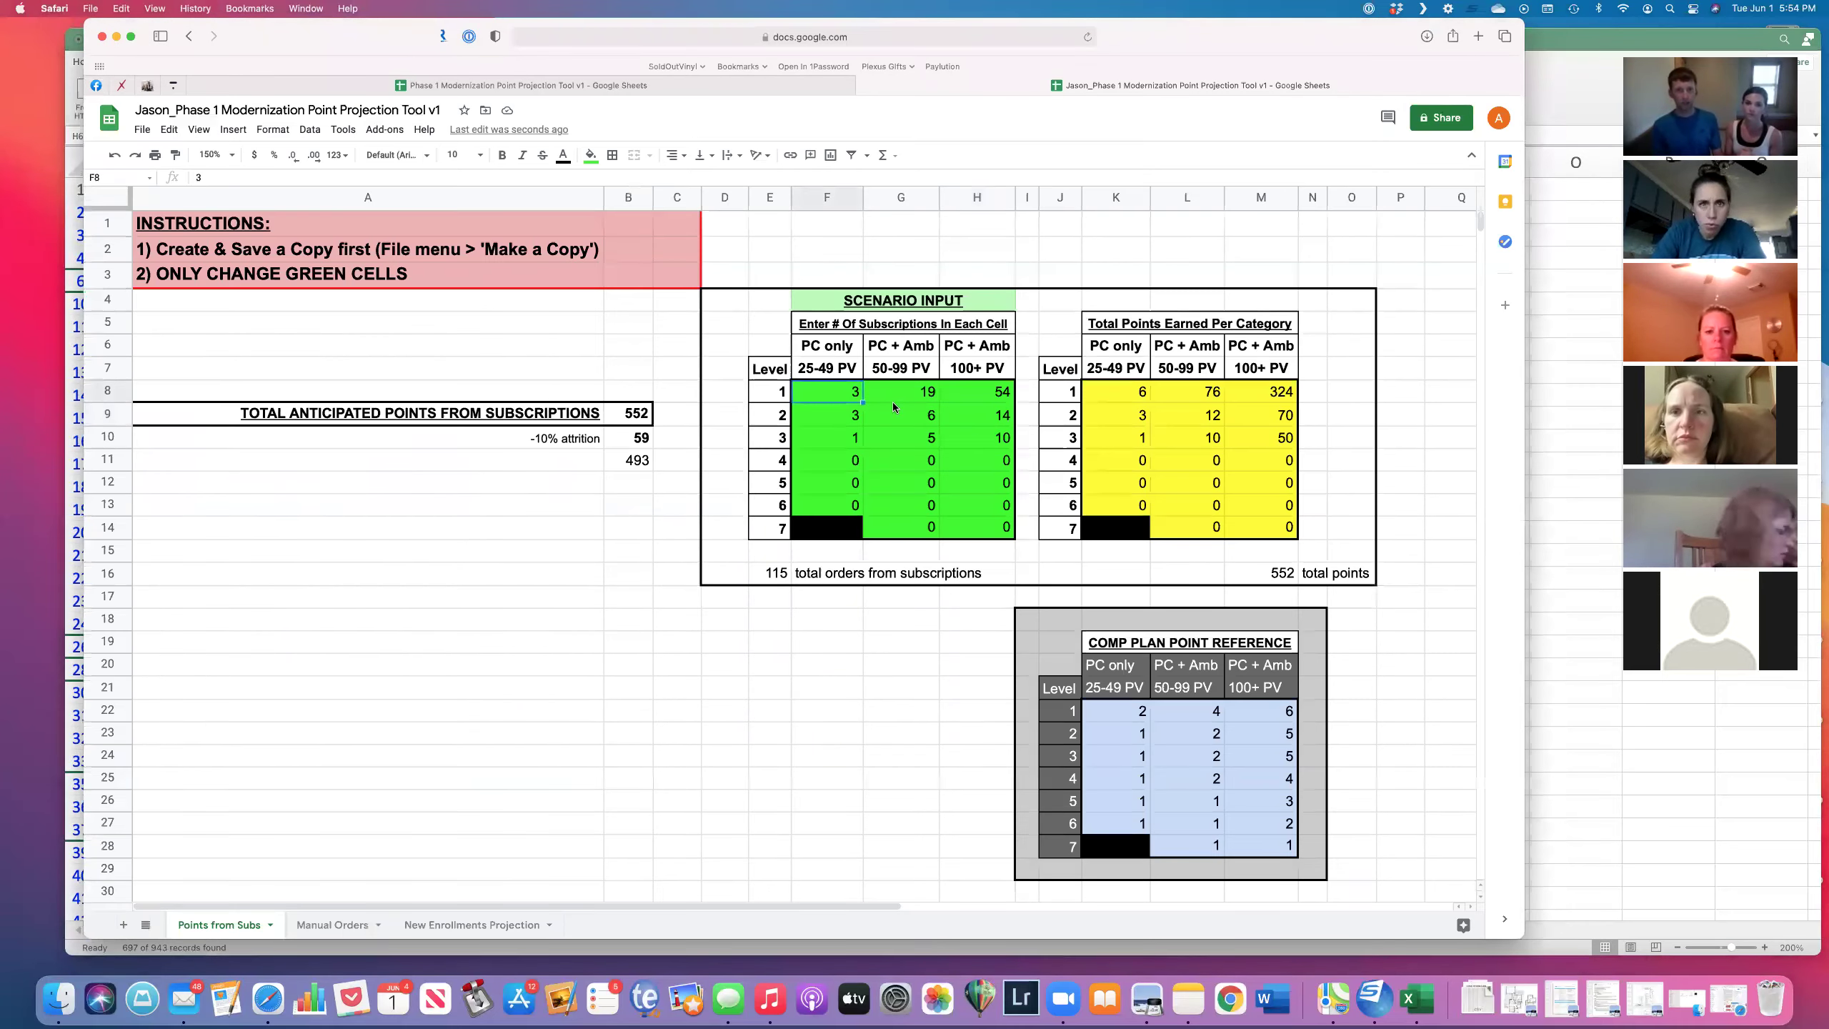
pyautogui.click(986, 422)
pyautogui.press('Up')
pyautogui.write('60')
pyautogui.press('Return')
# Step: Check the points remaining after attrition in B11 and the total points cells below the yellow table
pyautogui.click(637, 465)
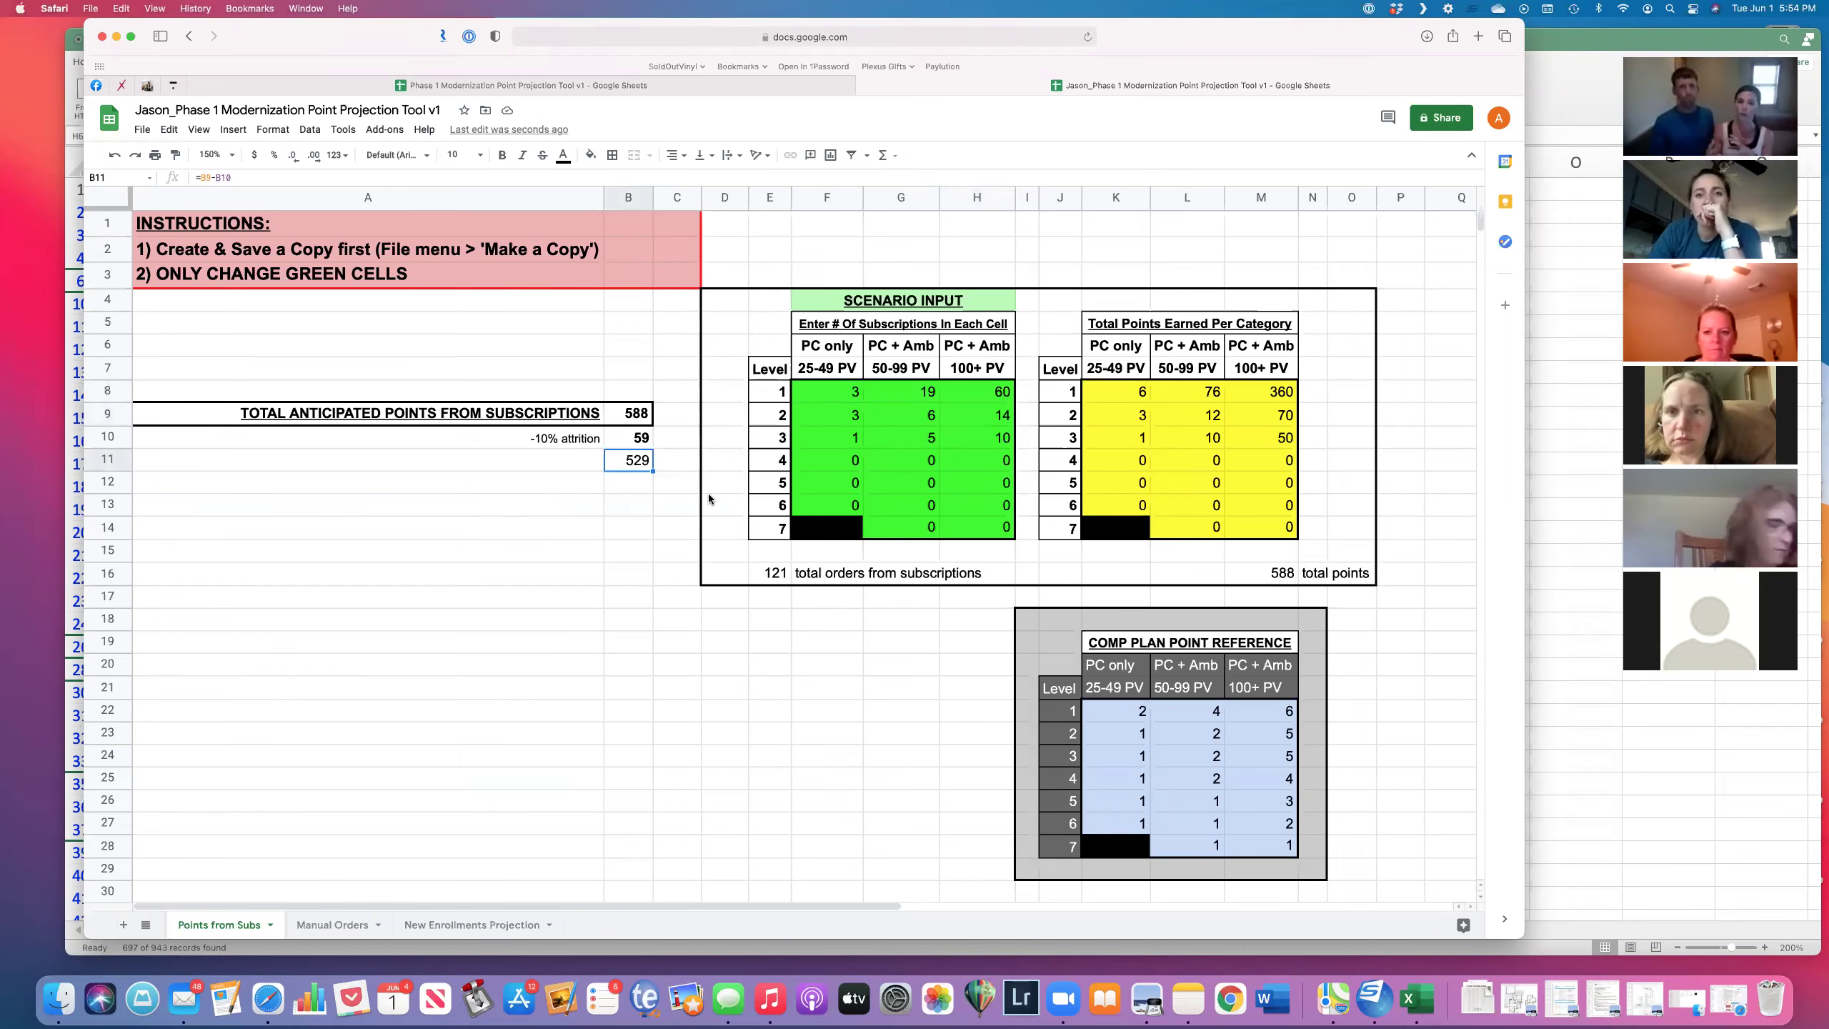
pyautogui.click(1293, 576)
pyautogui.moveTo(1303, 580); pyautogui.dragTo(1354, 576)
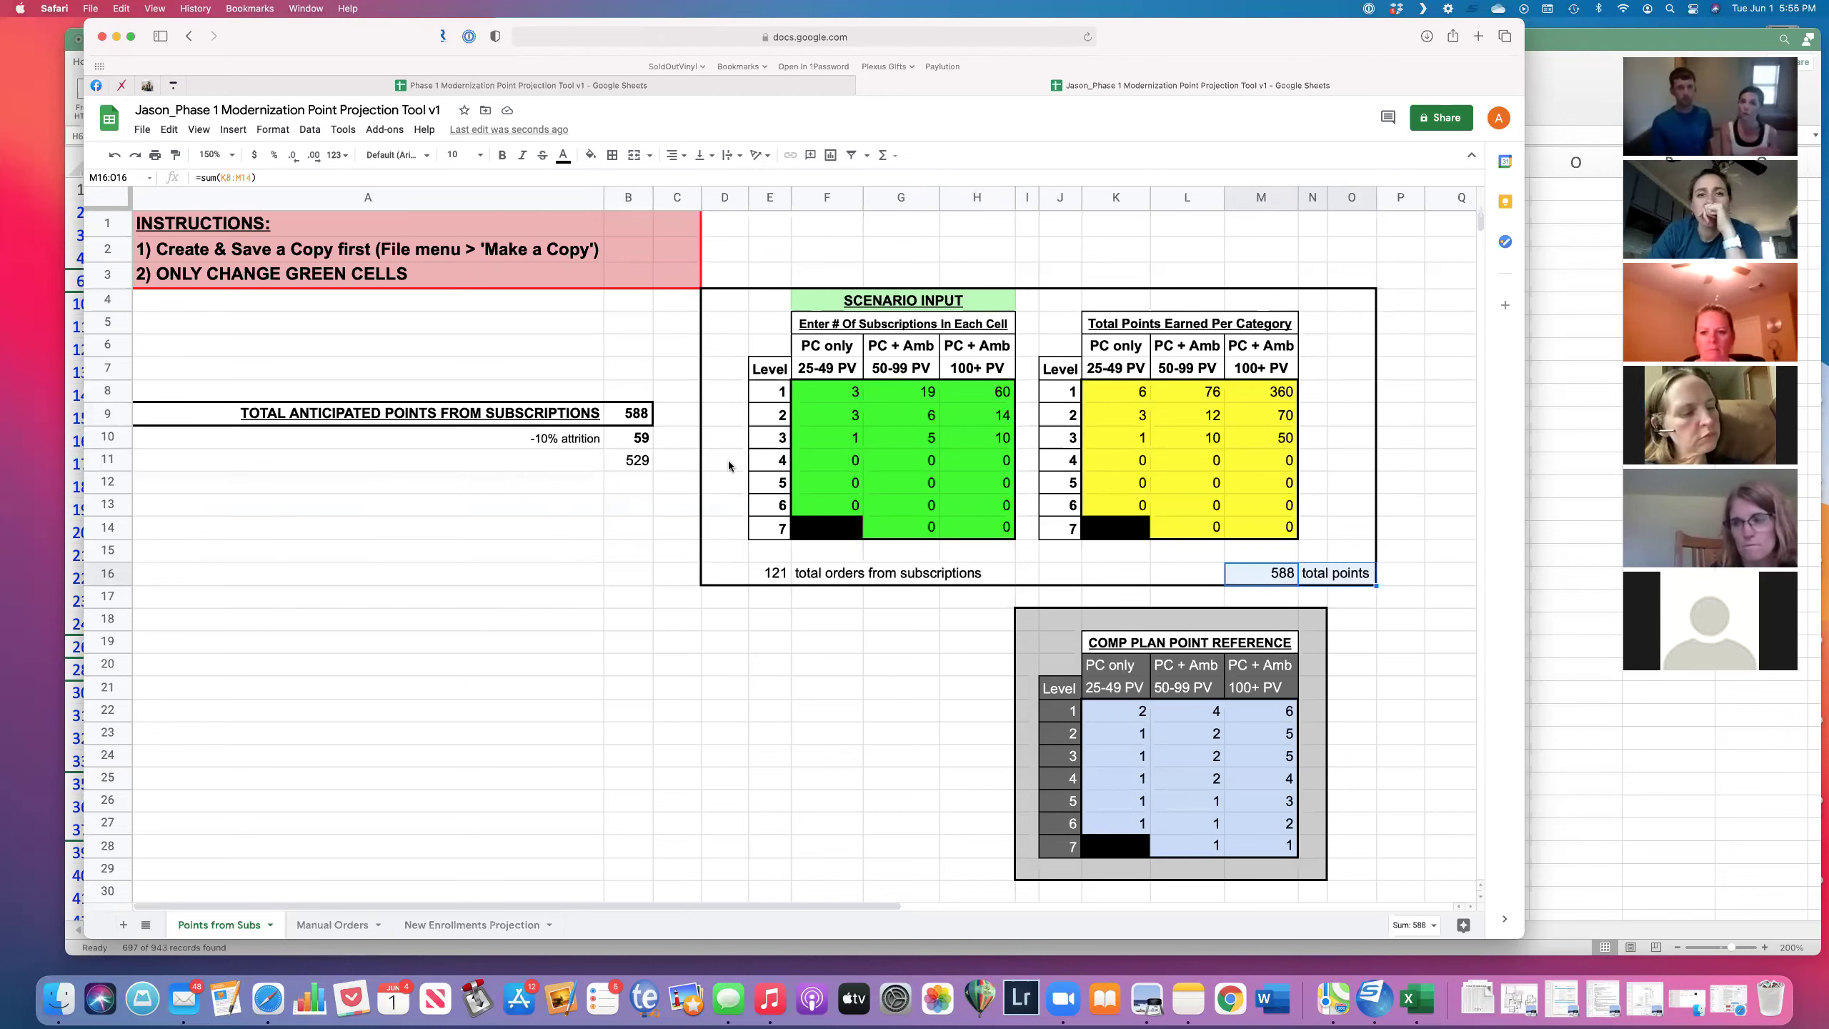
# Step: Replace the fixed attrition value in B10 with the formula =B9*0.1
pyautogui.click(646, 440)
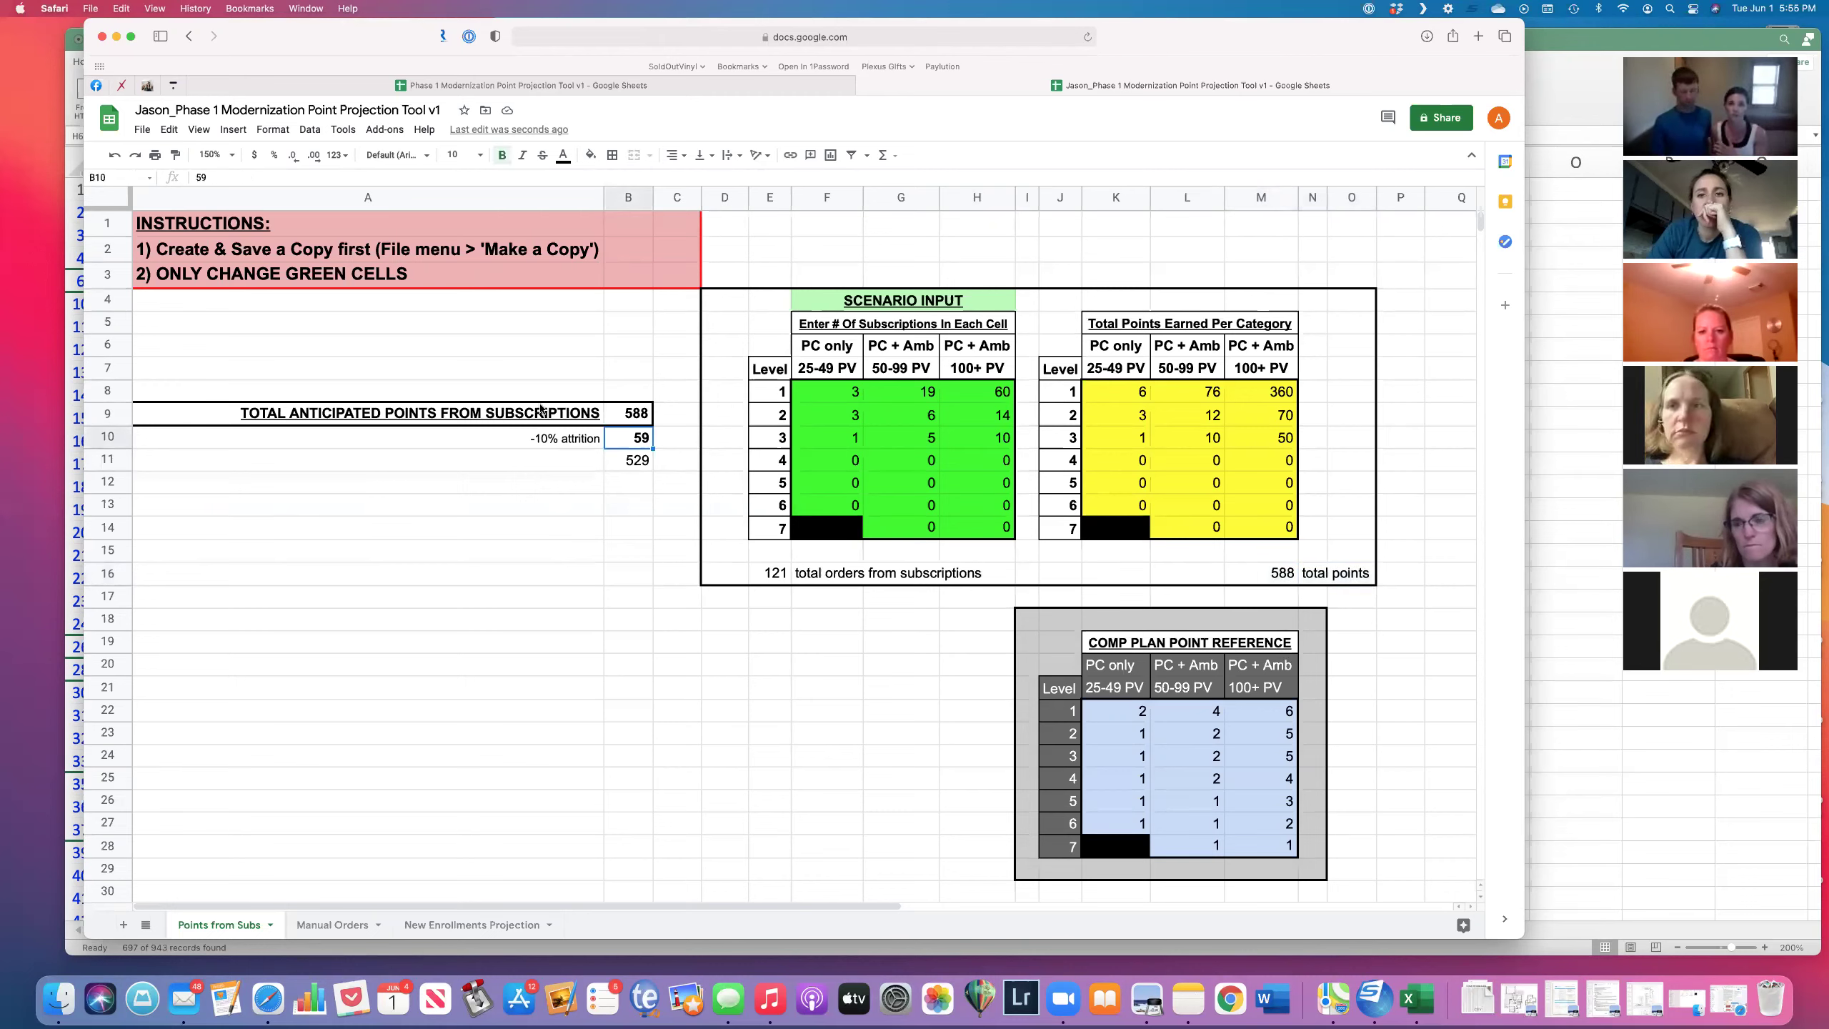
pyautogui.write('=B9*.1')
pyautogui.press('Return')
pyautogui.press('Up')
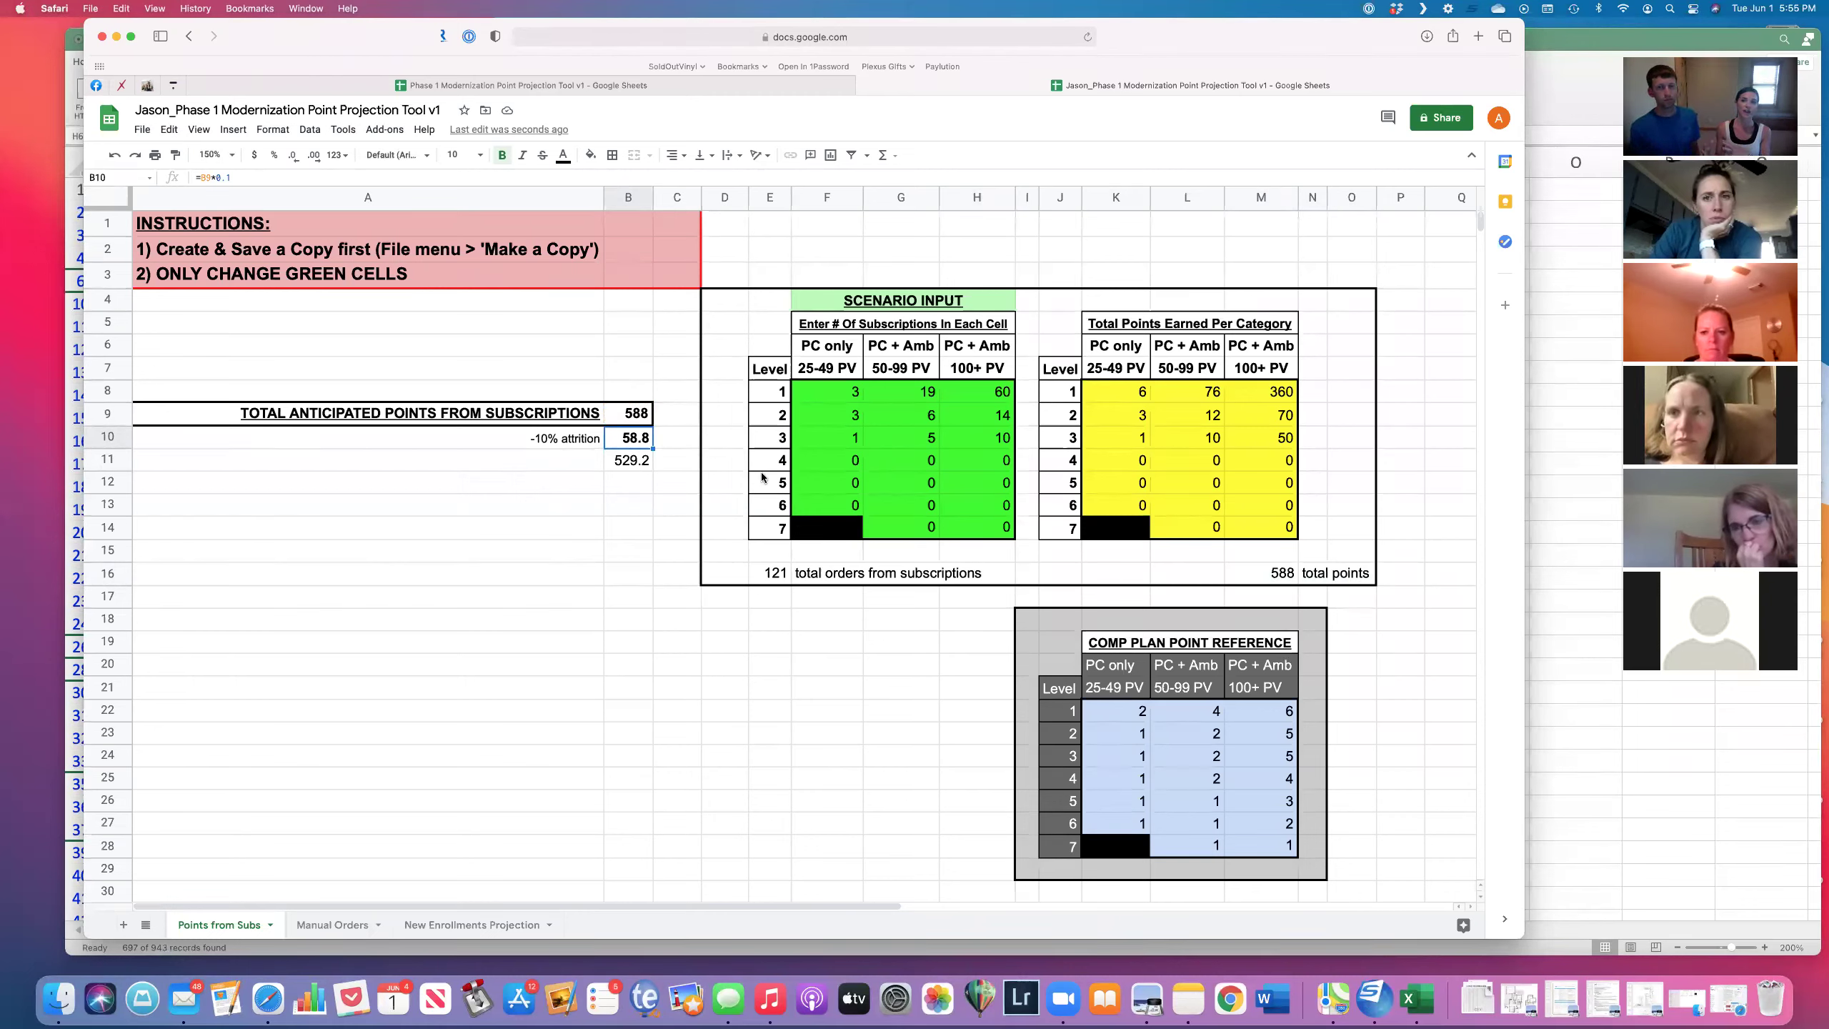
# Step: Set the PC only 25-49 PV subscription counts to 5 for level 1 and 1 for level 2
pyautogui.click(838, 394)
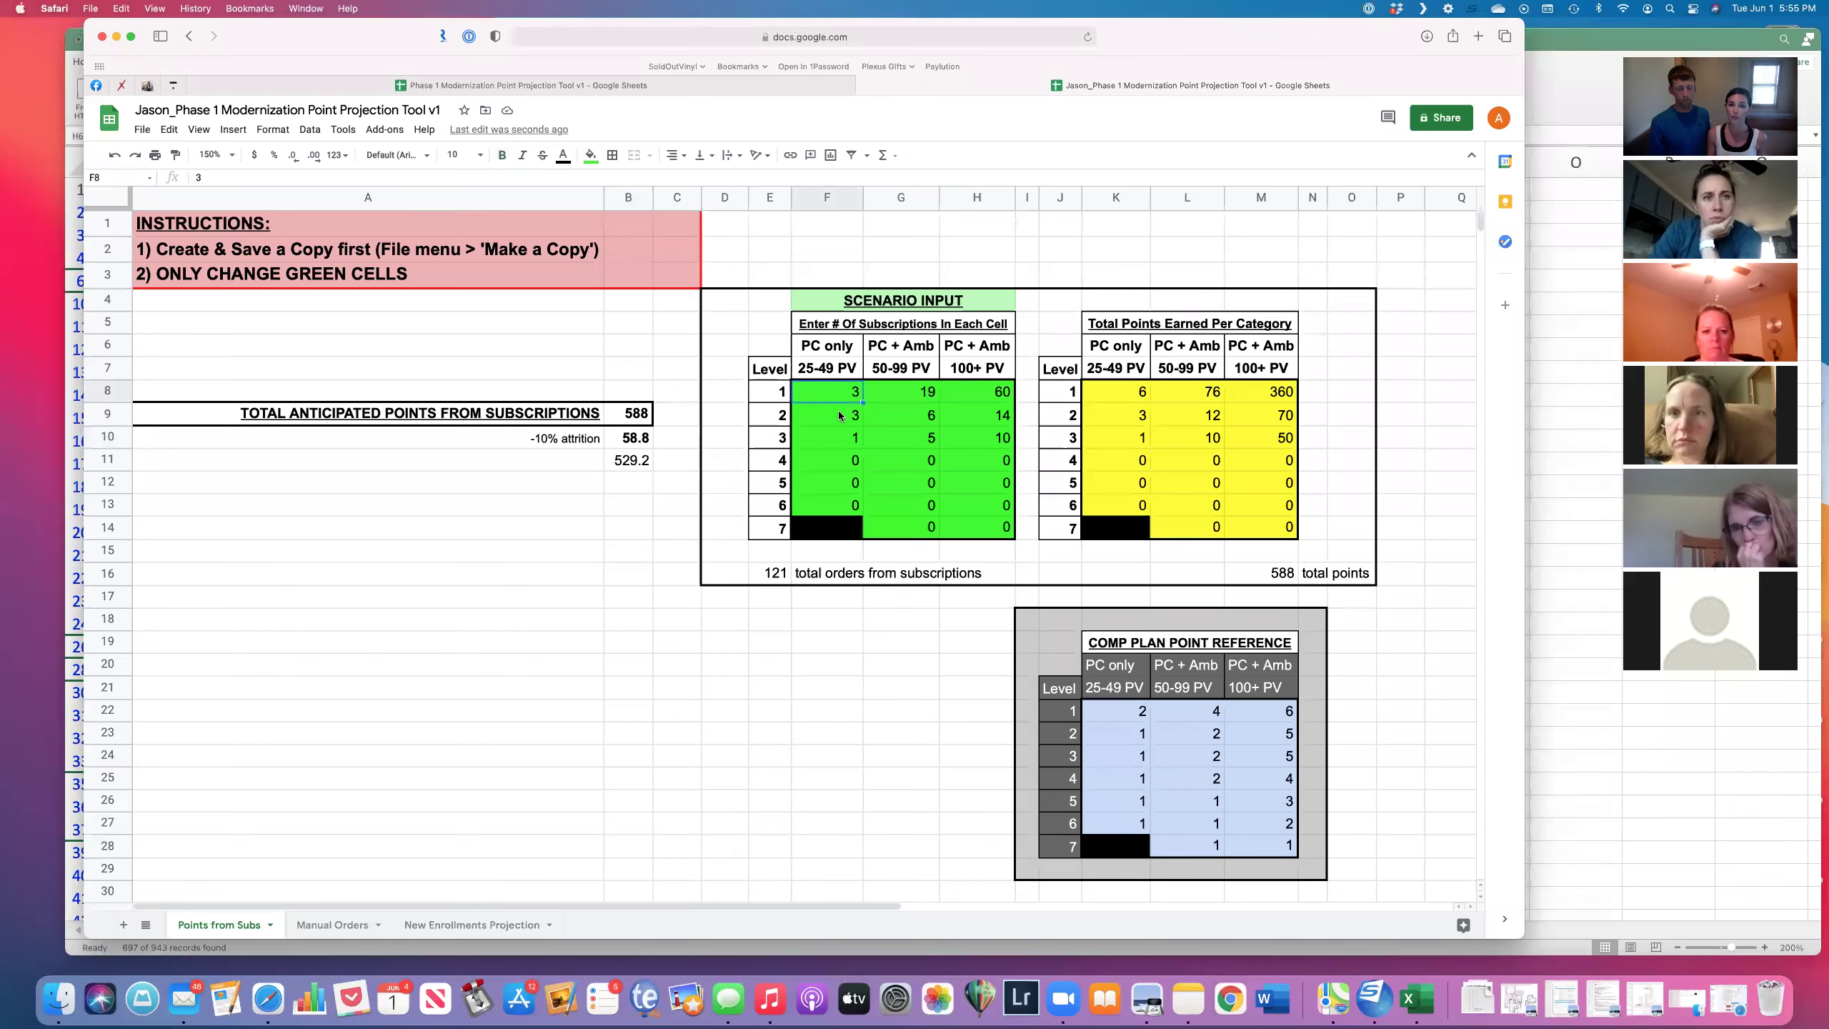
pyautogui.write('5')
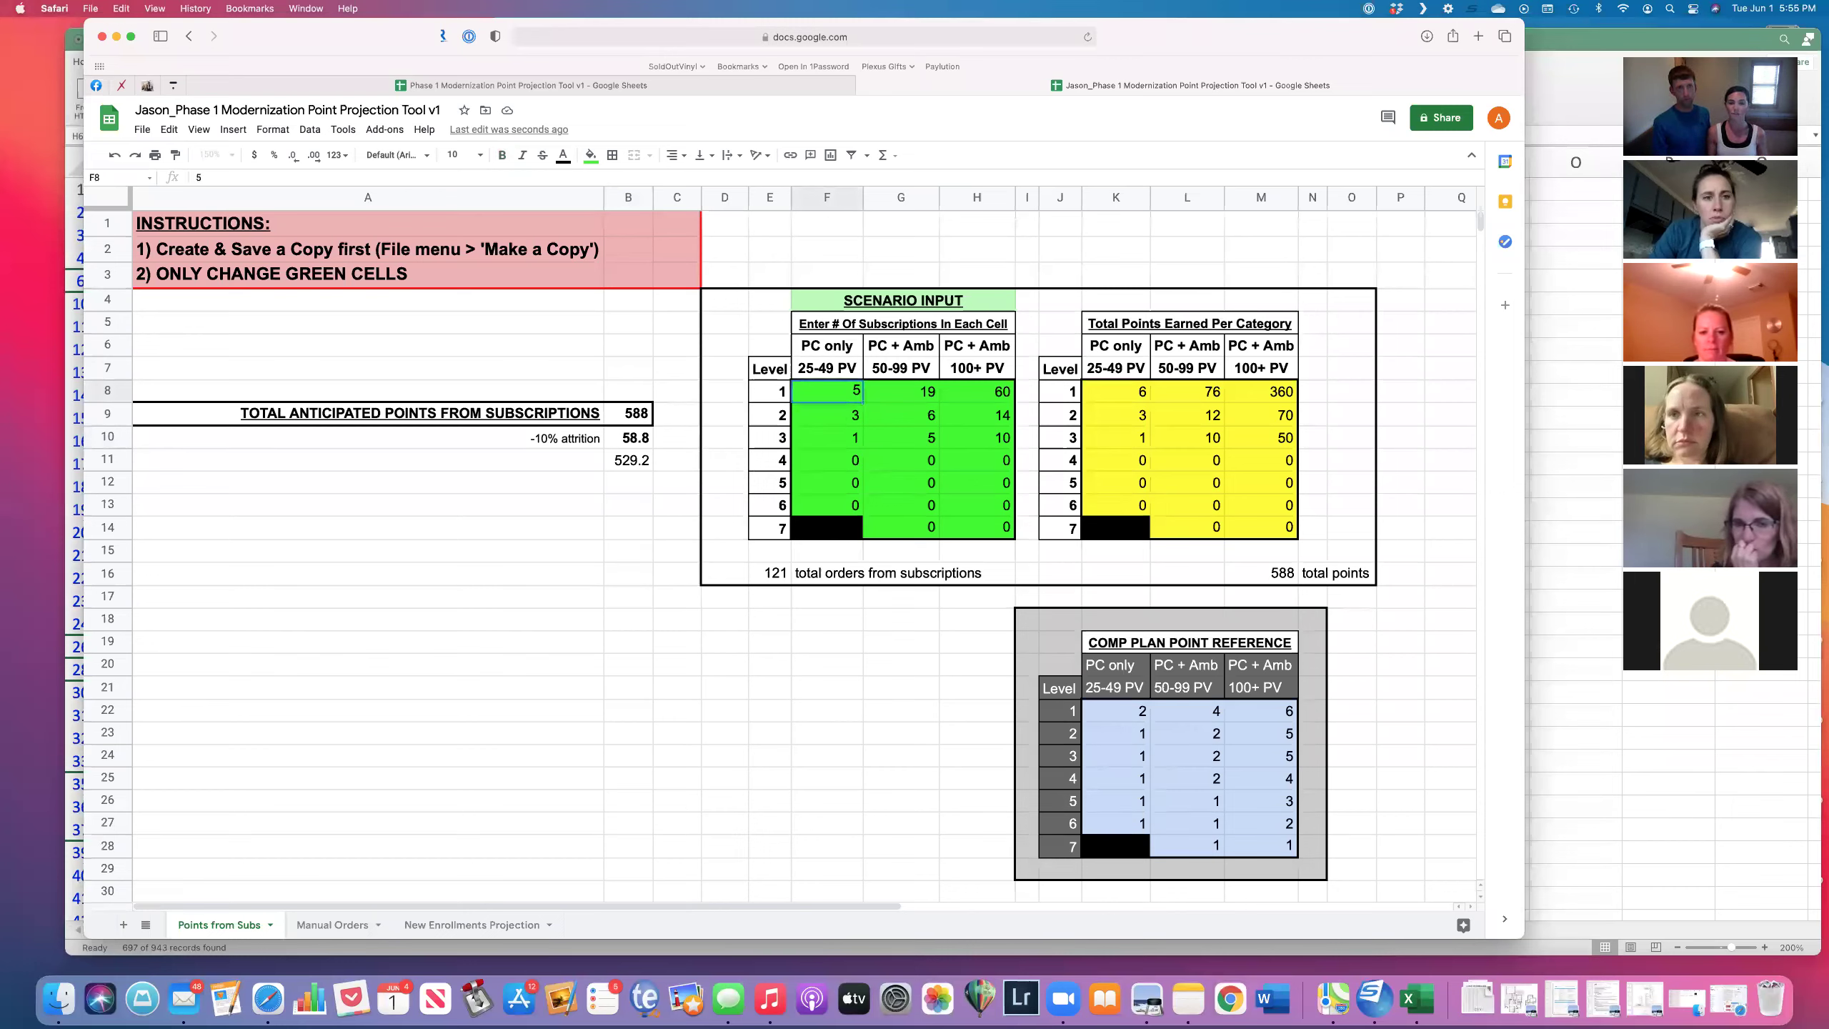
pyautogui.press('Return')
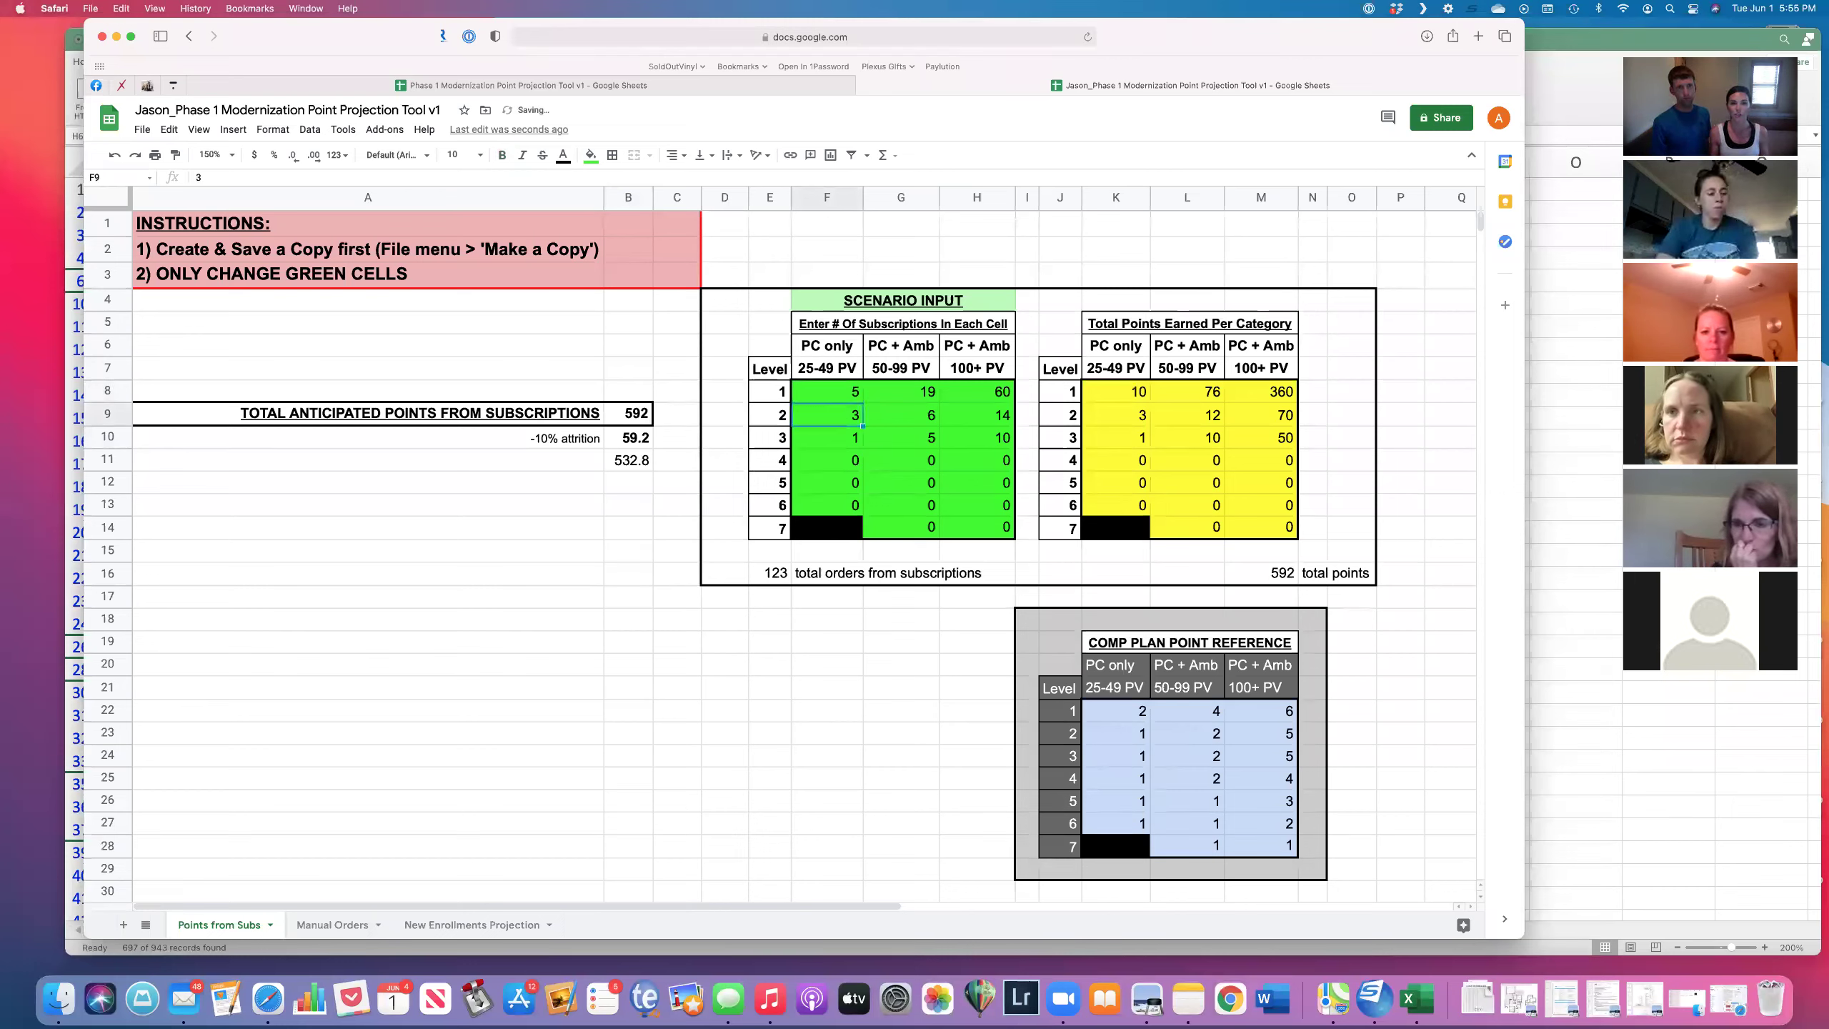
pyautogui.write('1')
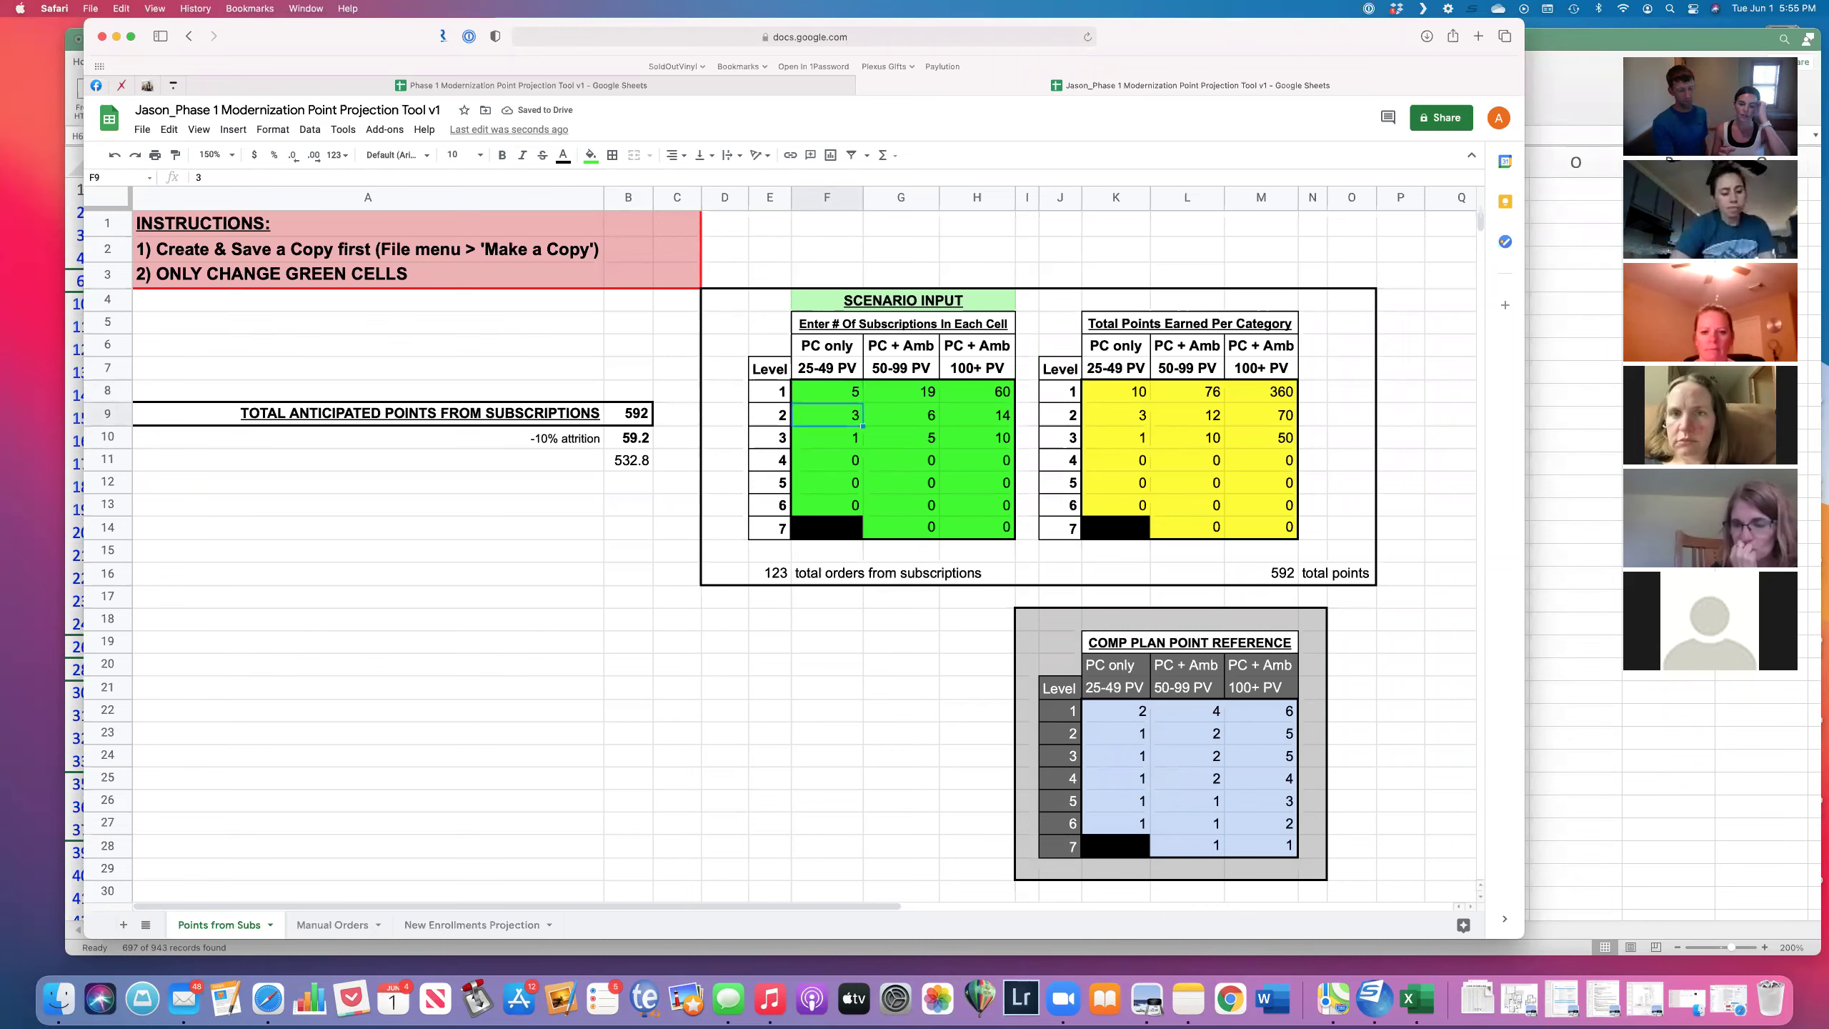
pyautogui.press('Return')
pyautogui.press('Up')
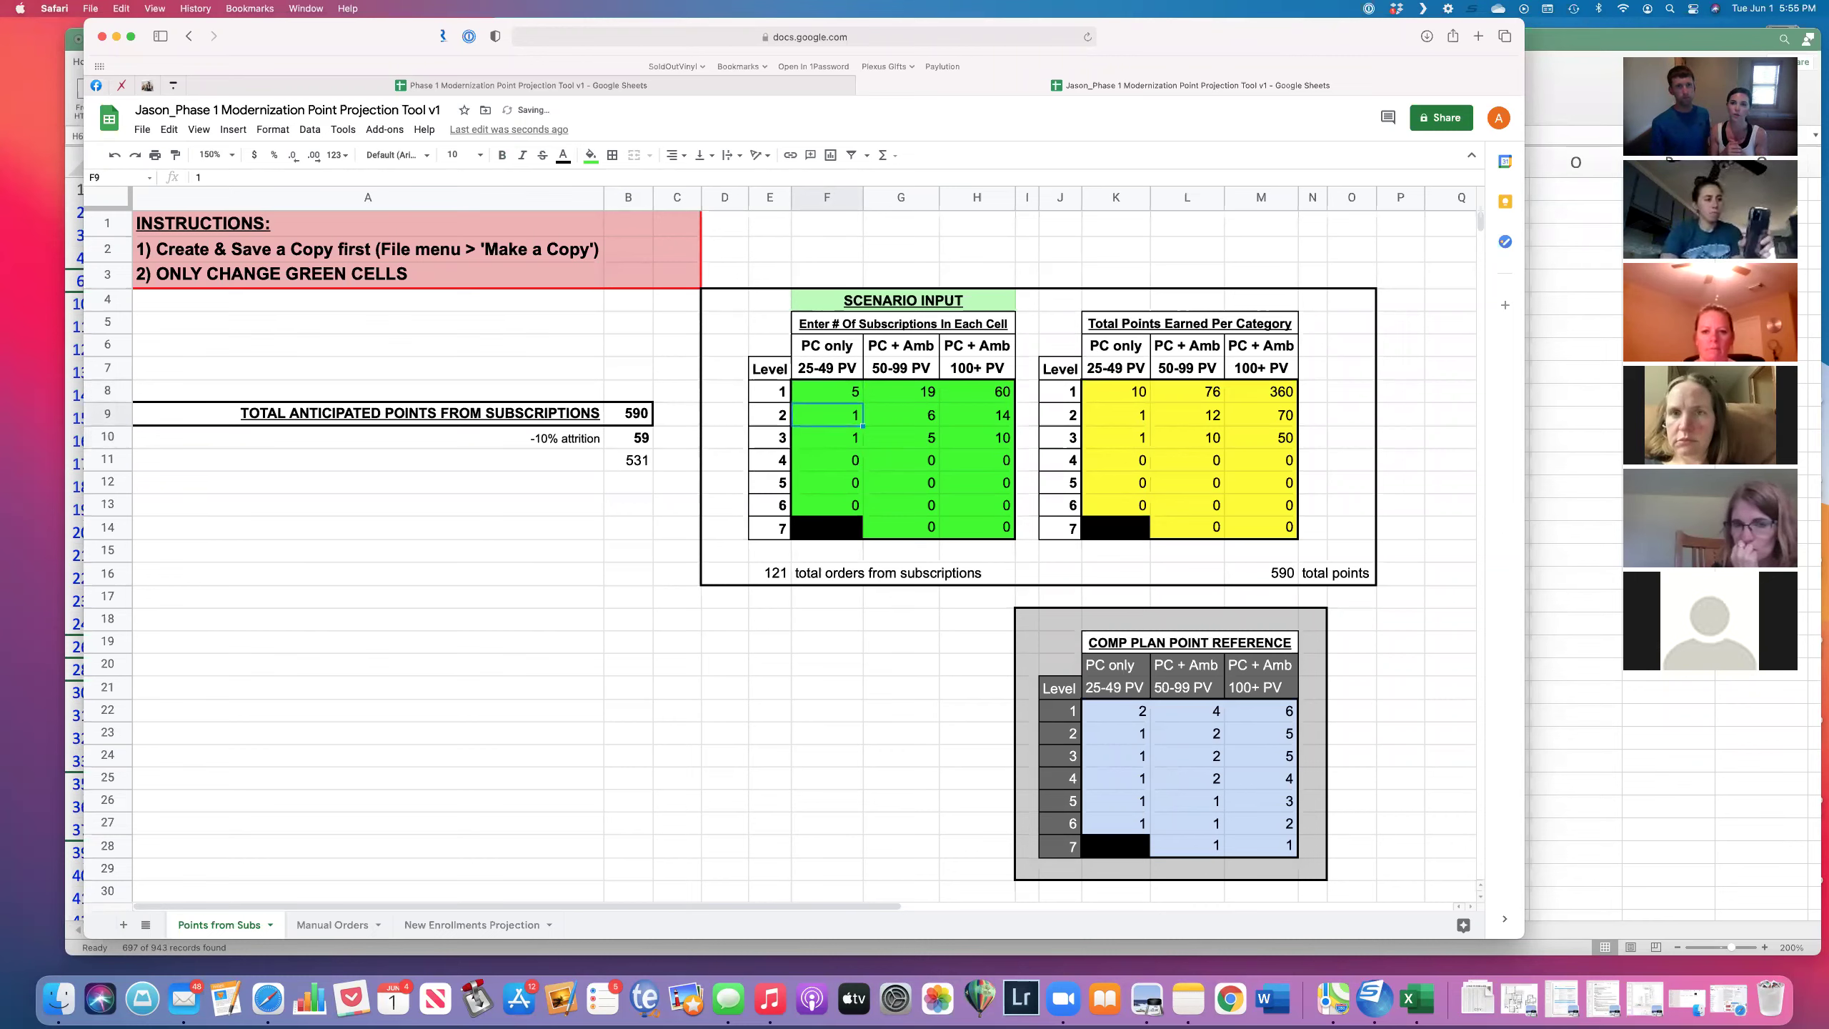
# Step: Check the total anticipated points, the table's total points, the -10% attrition row, and the points remaining in B11
pyautogui.press('Left')
pyautogui.press('Left')
pyautogui.press('Left')
pyautogui.press('Left')
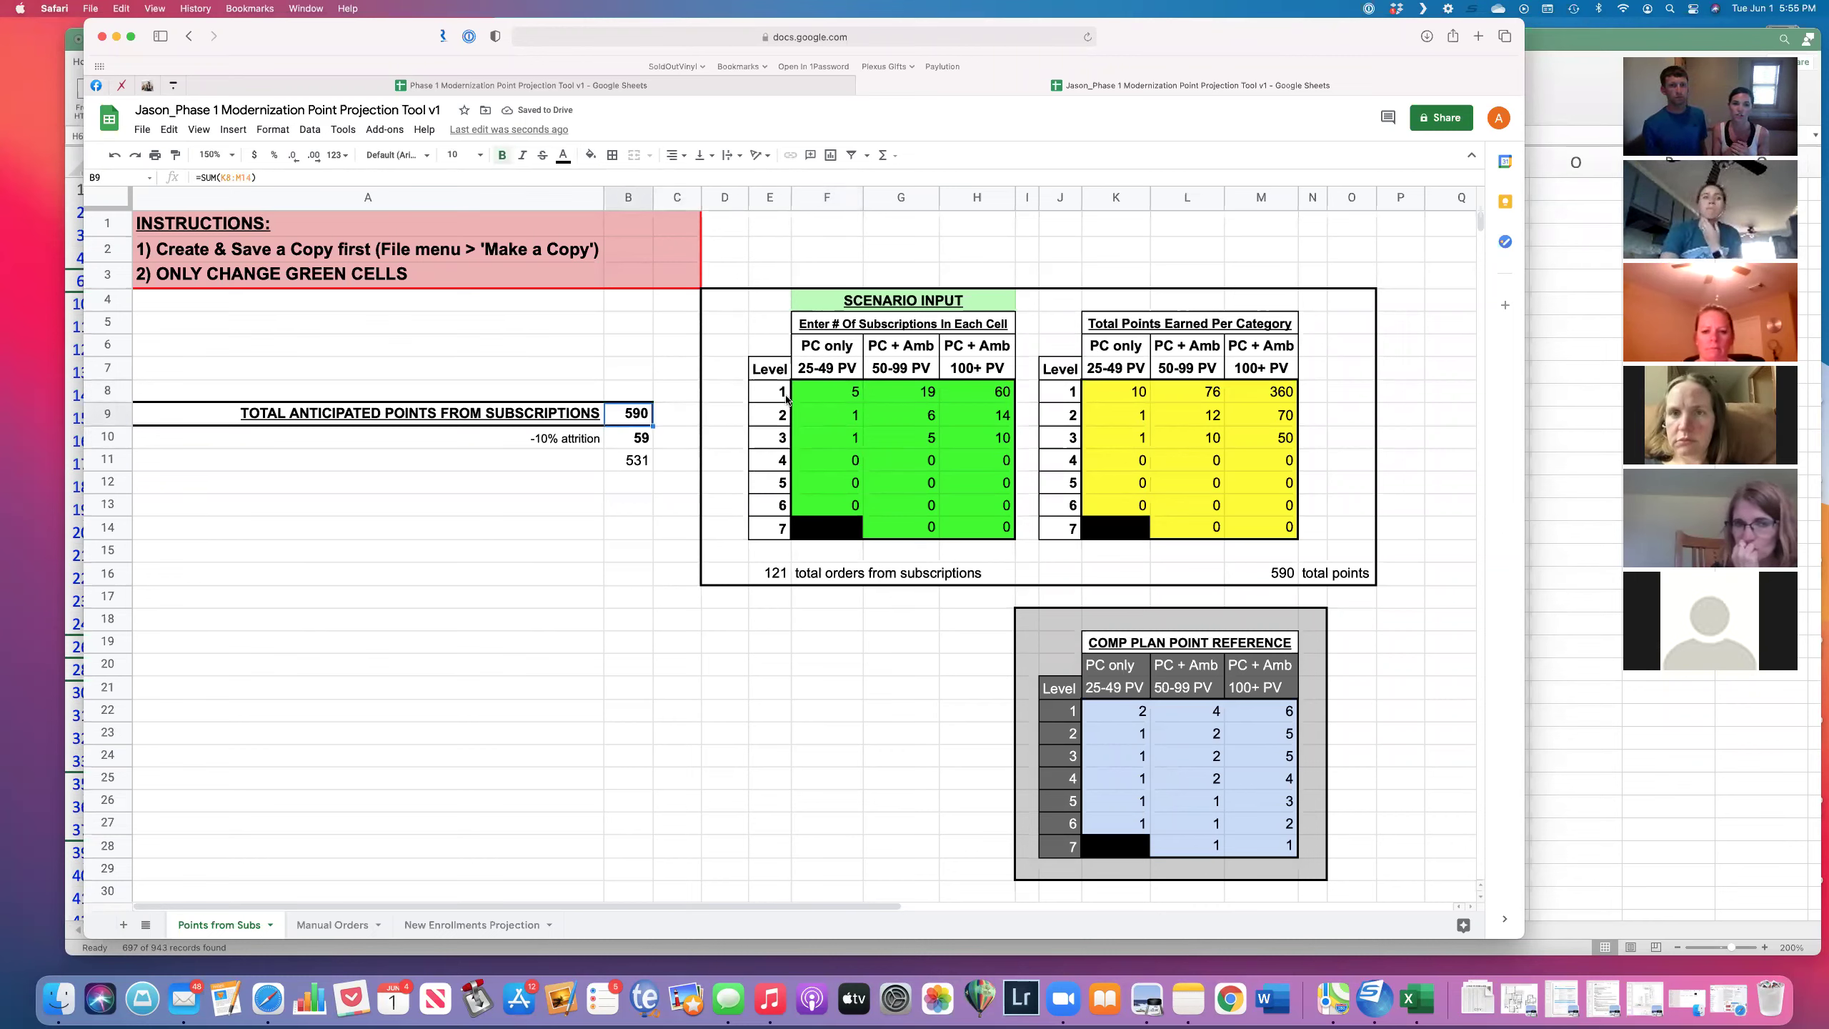
pyautogui.click(1280, 575)
pyautogui.moveTo(579, 447); pyautogui.dragTo(637, 445)
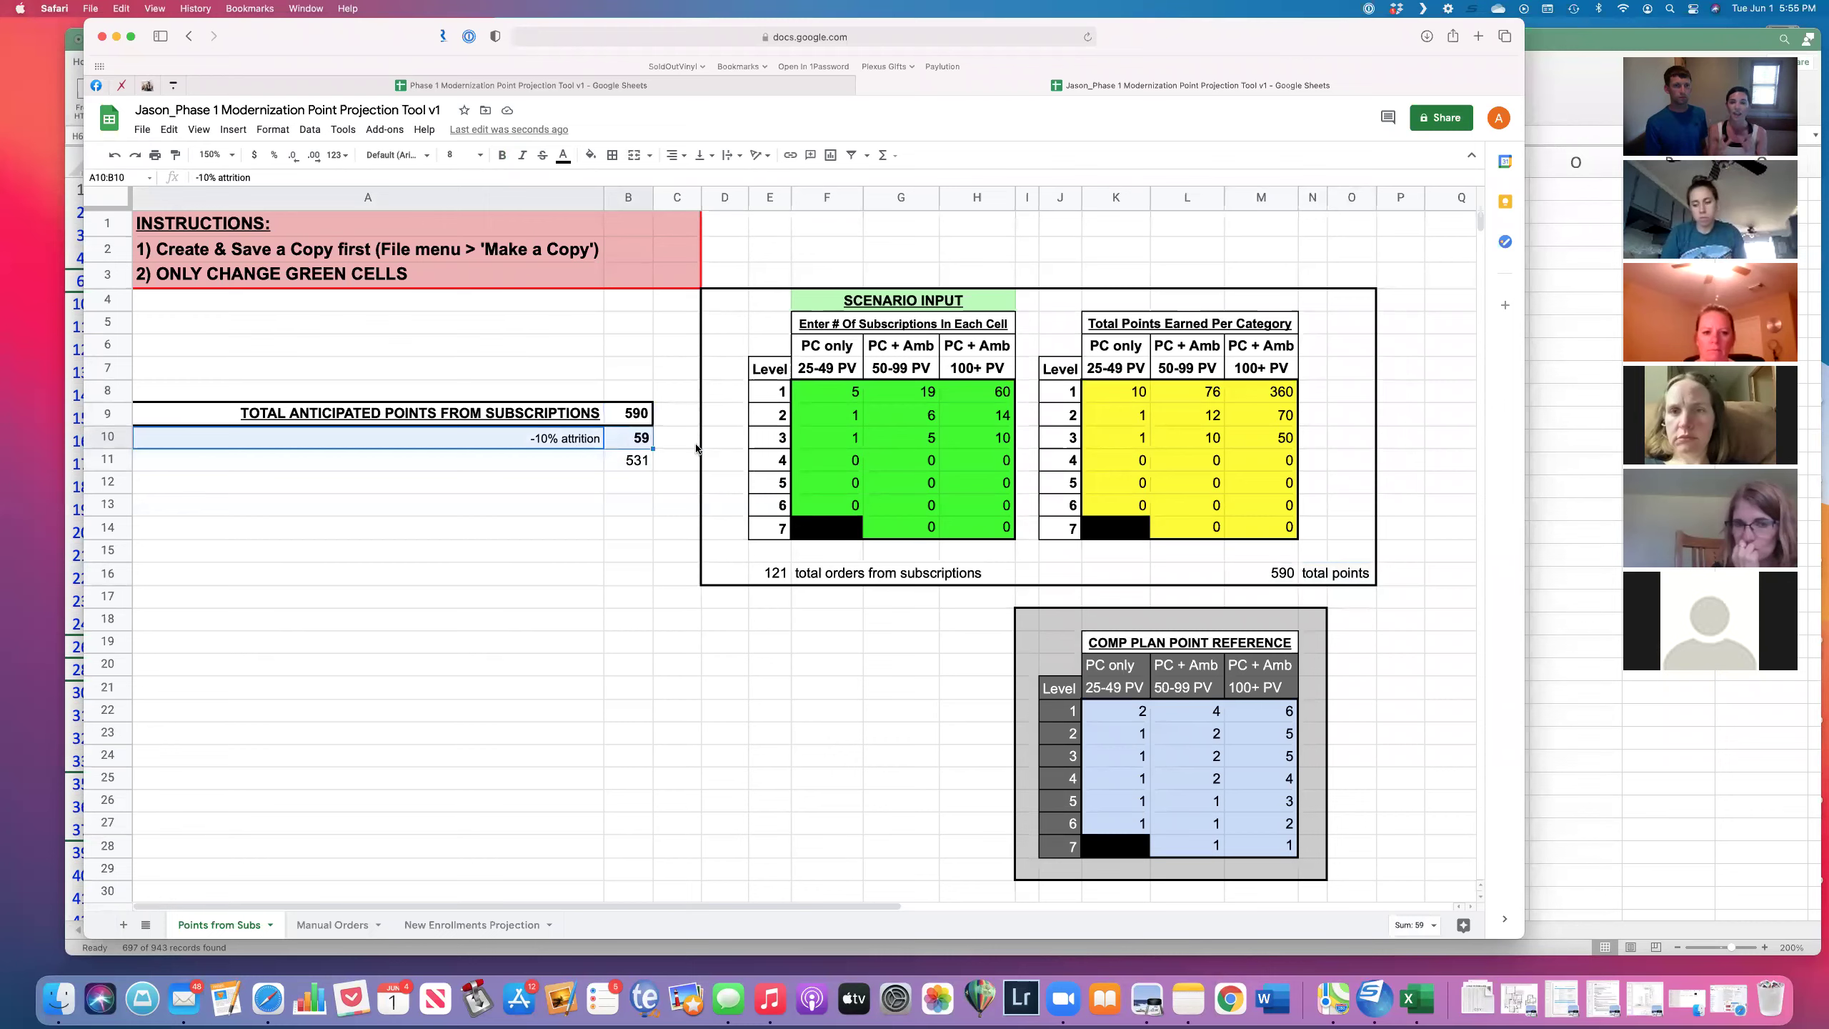
pyautogui.click(639, 461)
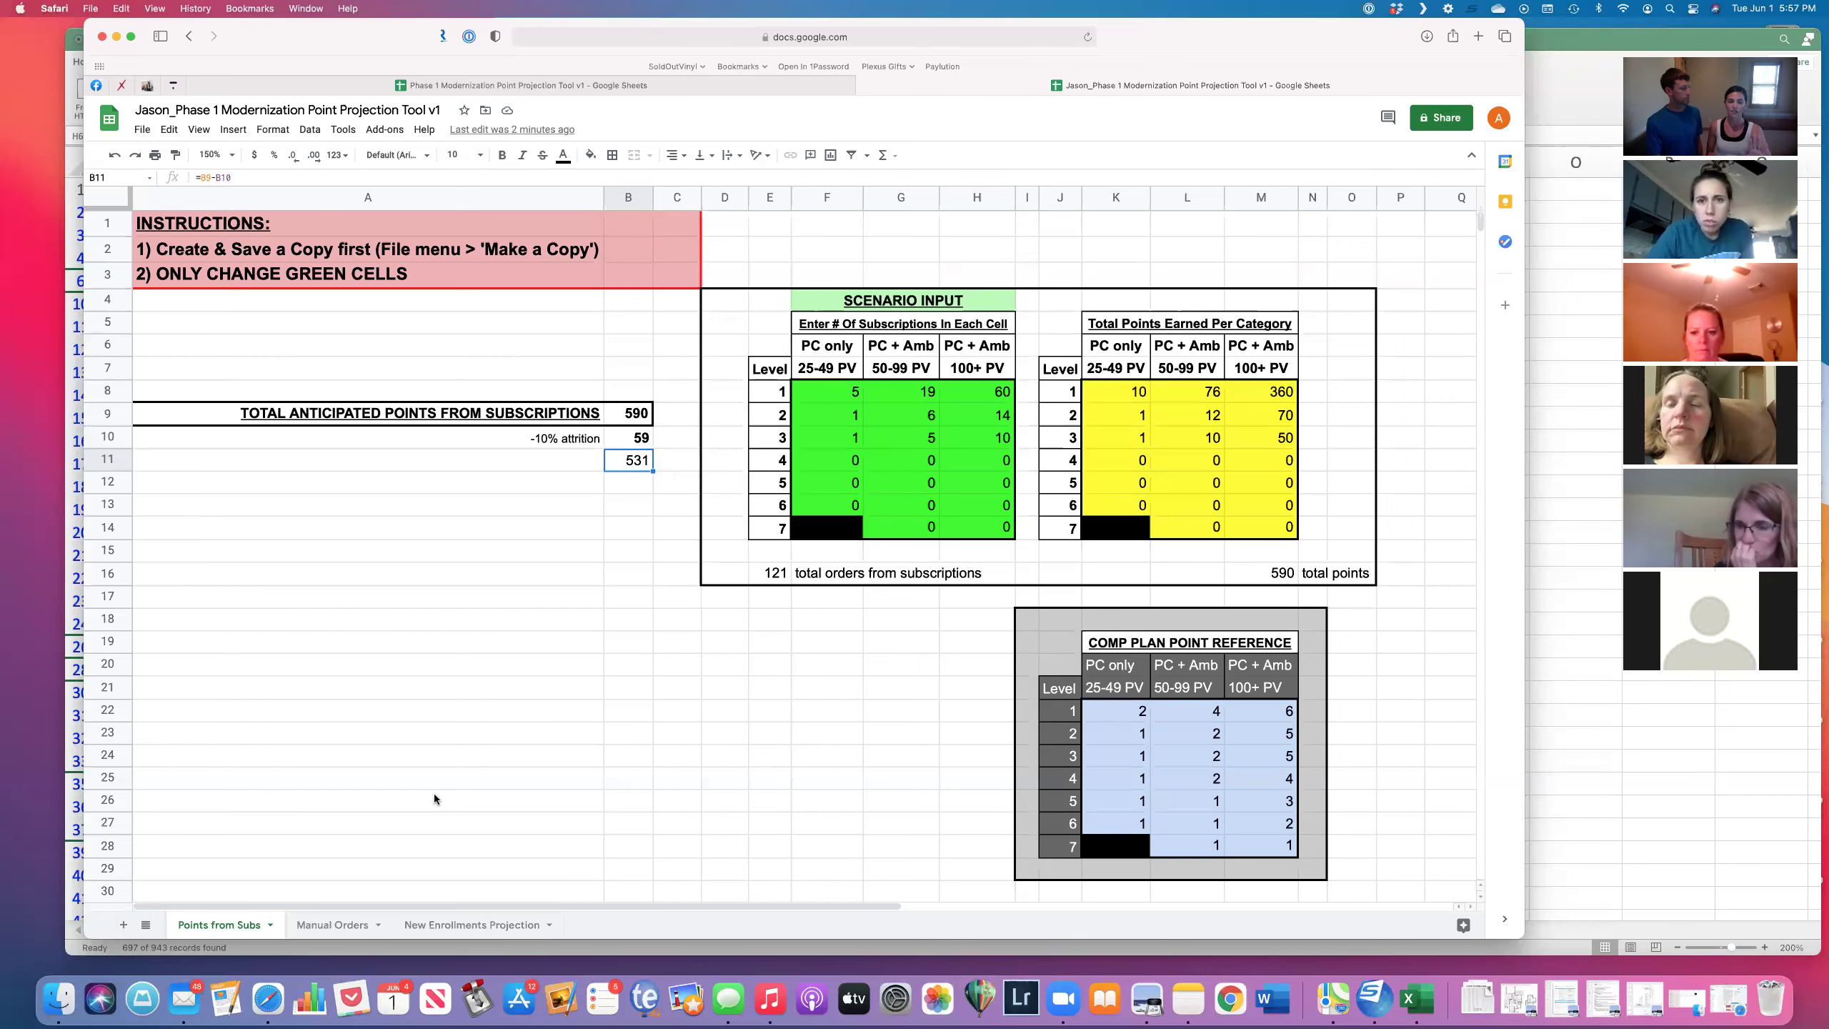
# Step: View the Manual Orders sheet, then review the scenario inputs, anticipated total, attrition and remaining points on Points from Subs
pyautogui.click(336, 926)
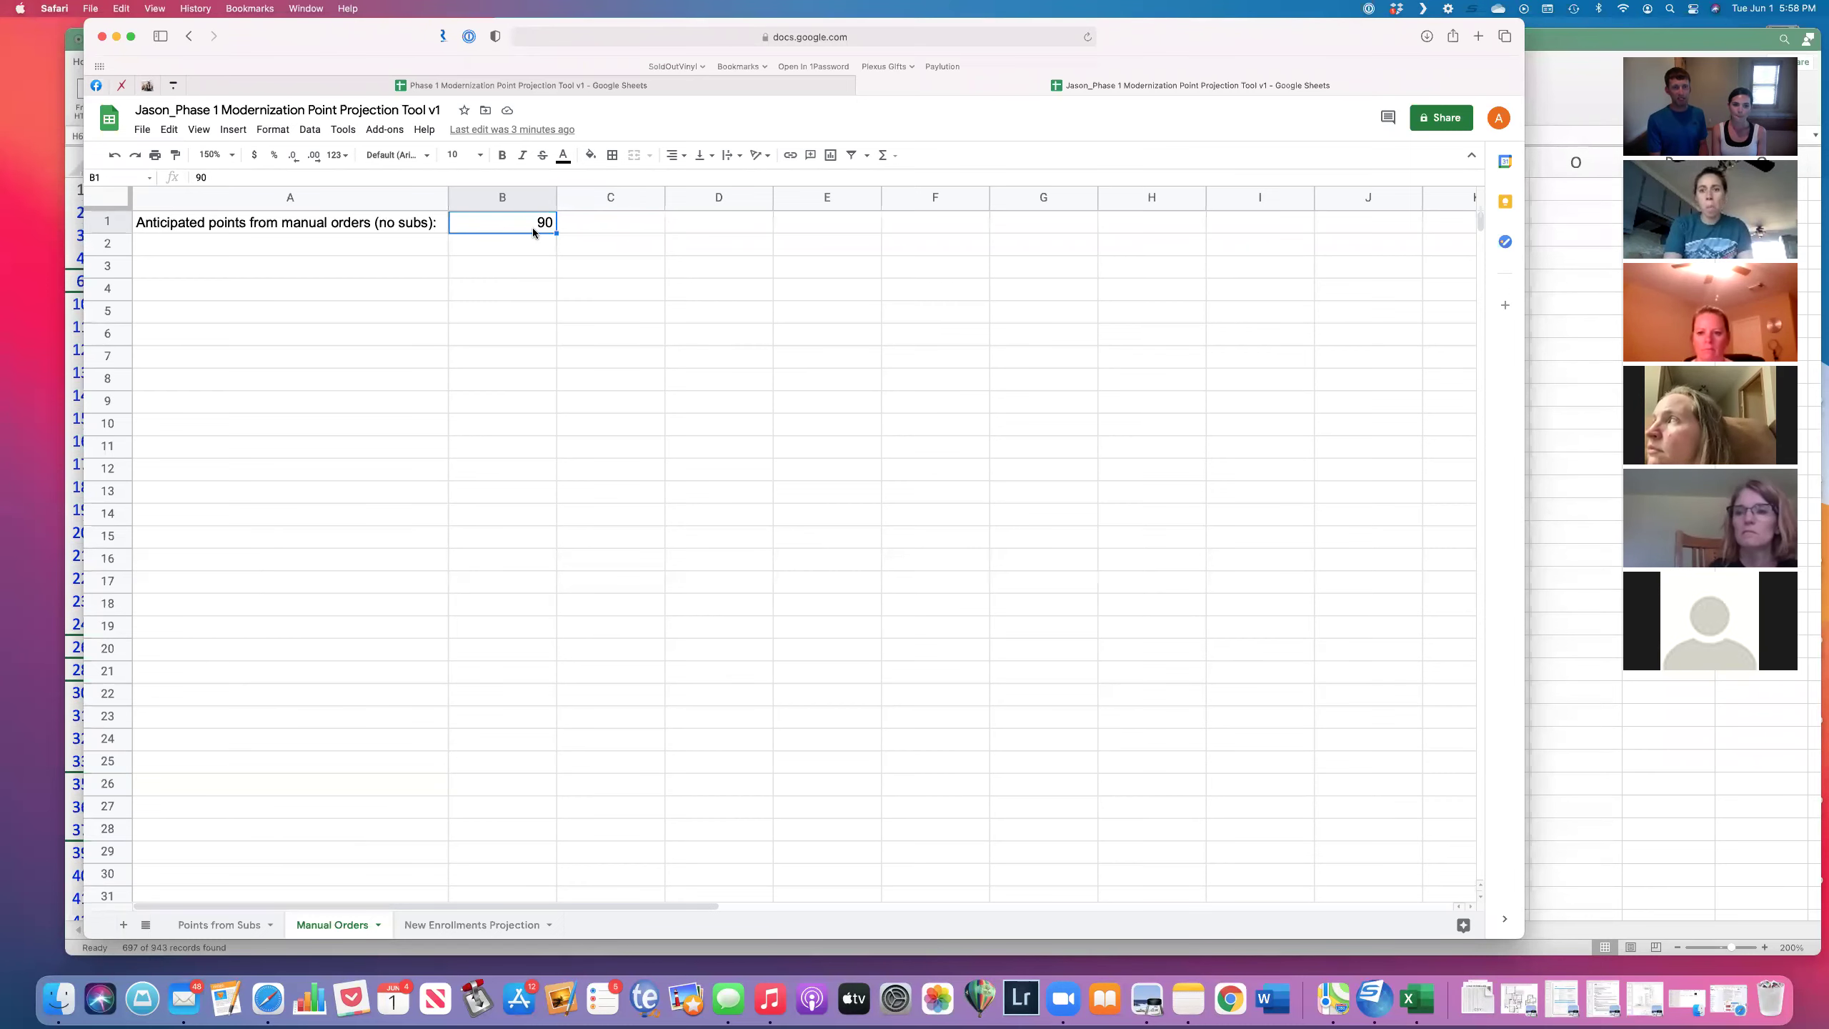
pyautogui.click(256, 922)
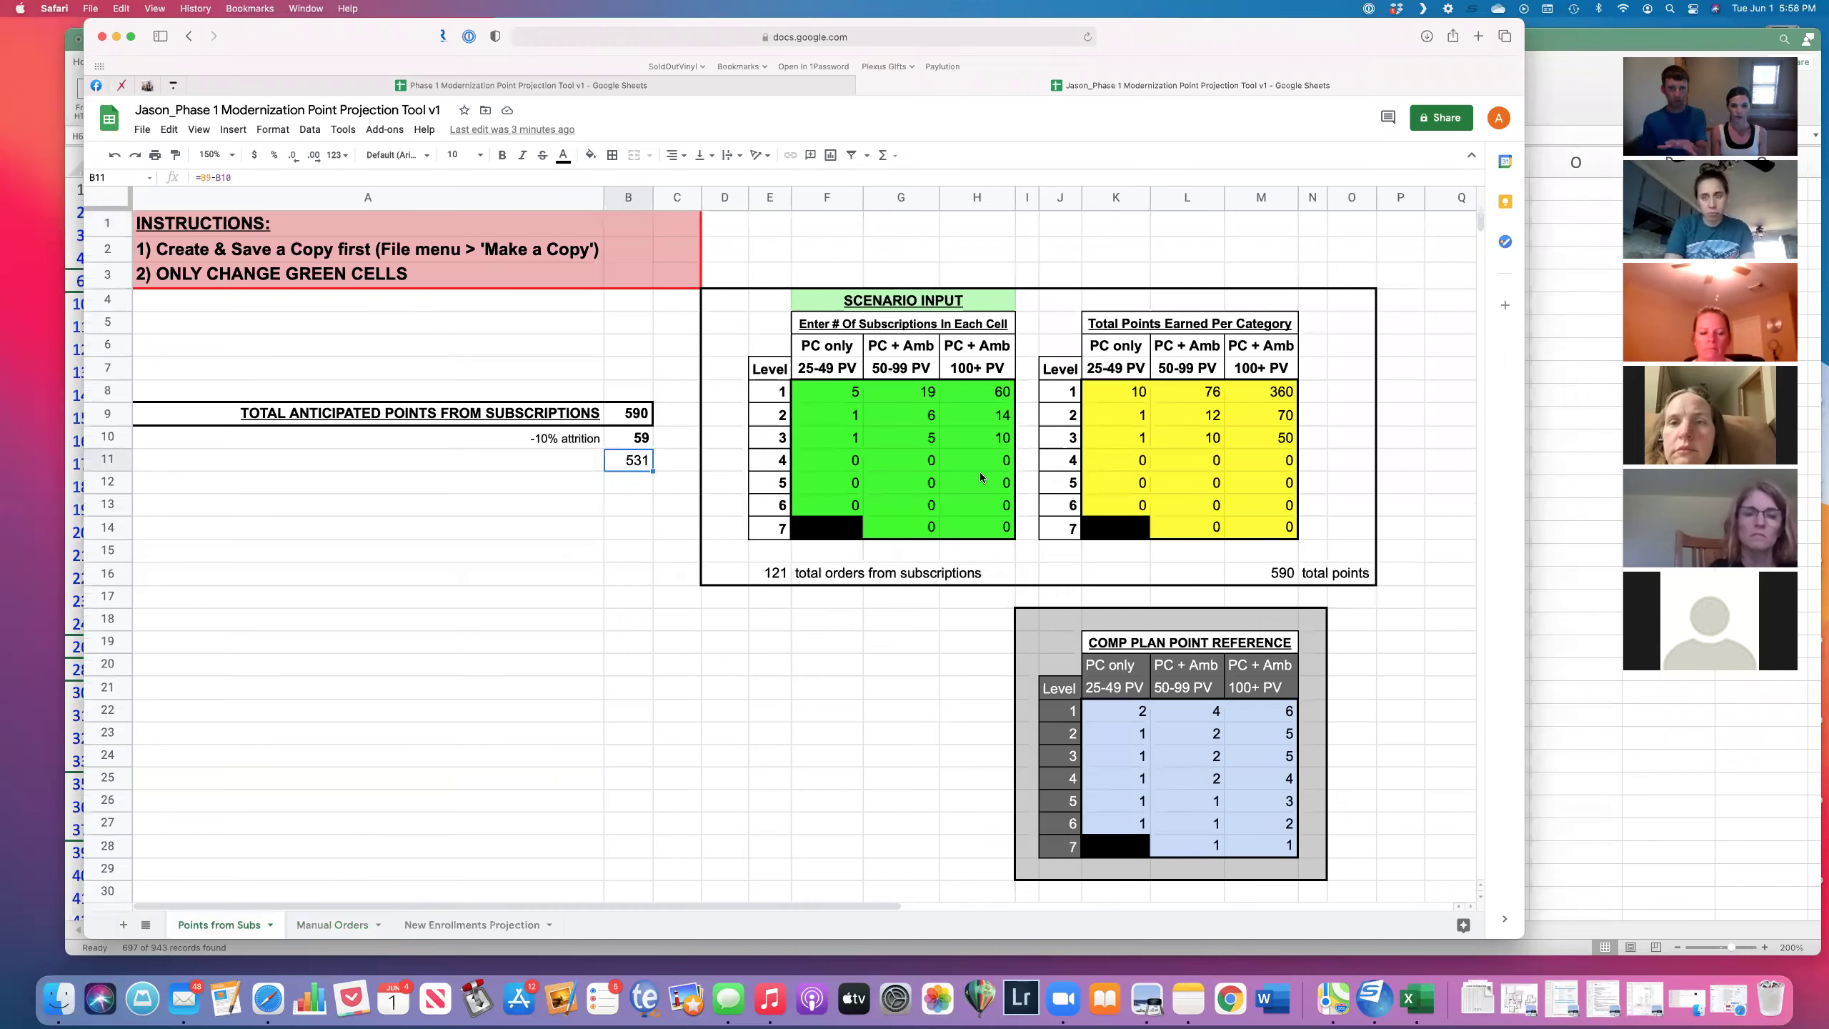
pyautogui.moveTo(828, 392); pyautogui.dragTo(965, 527)
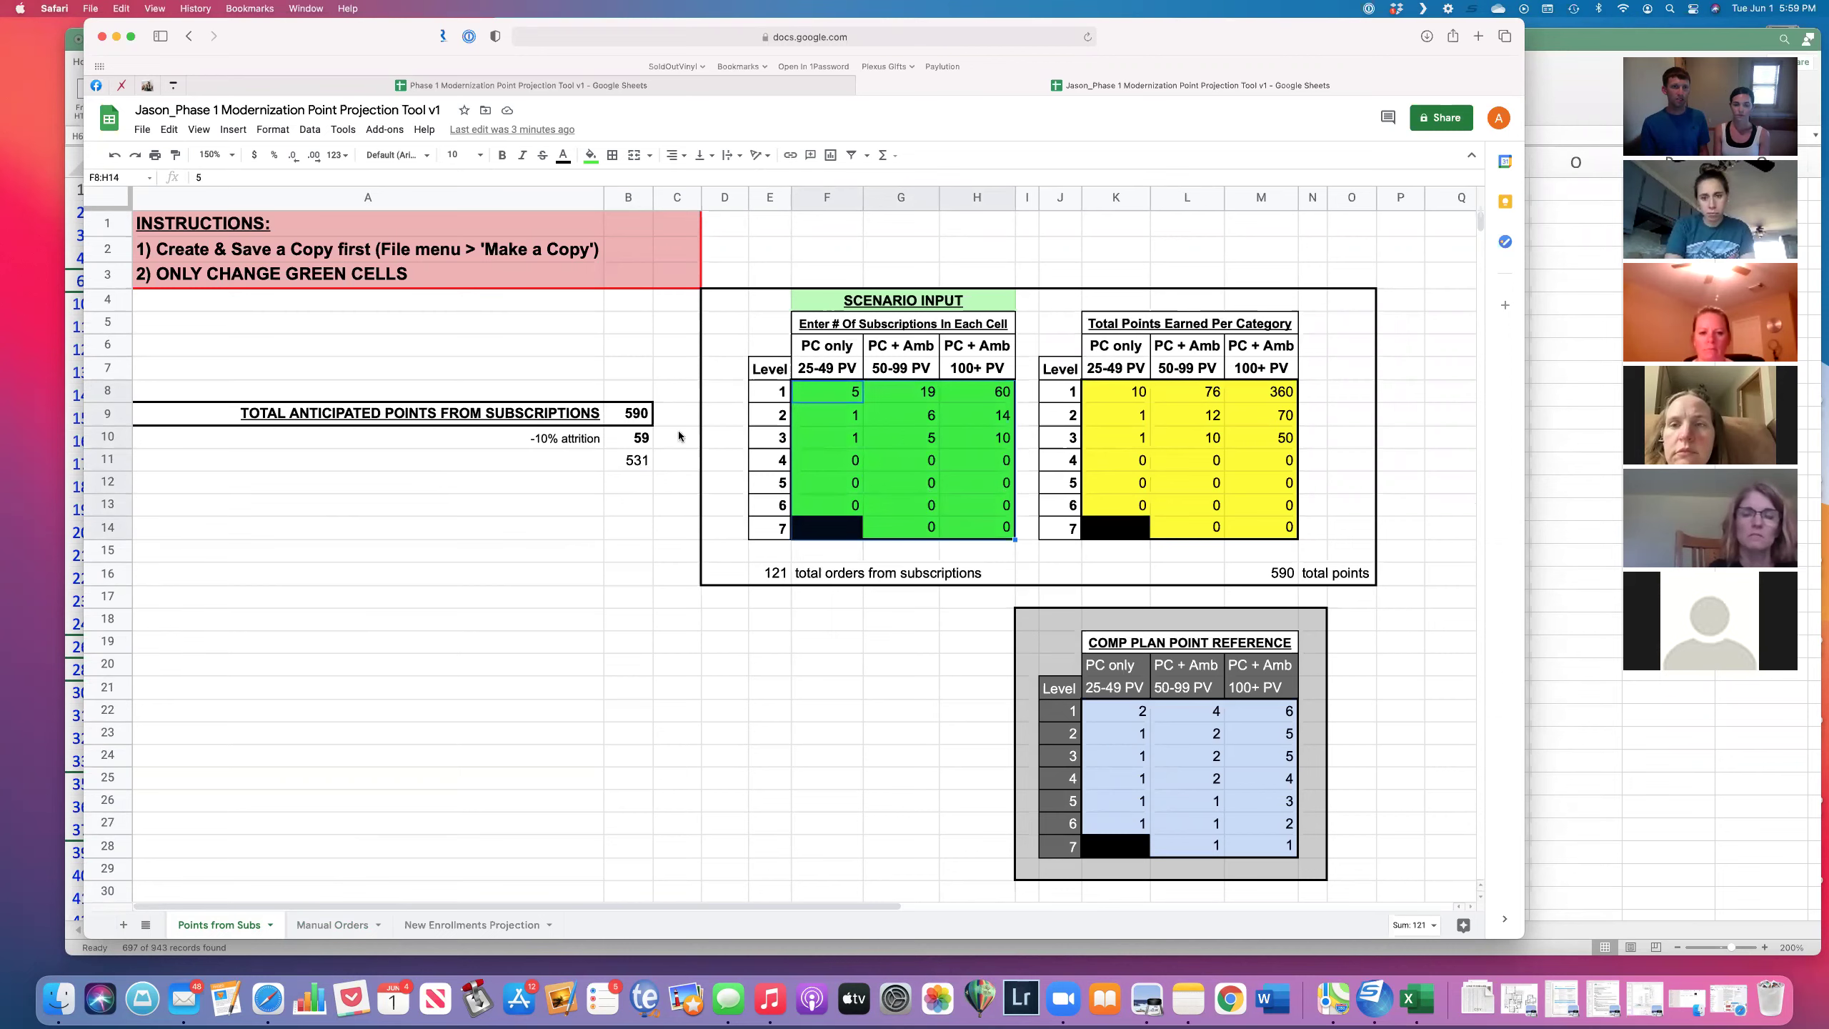
pyautogui.click(626, 418)
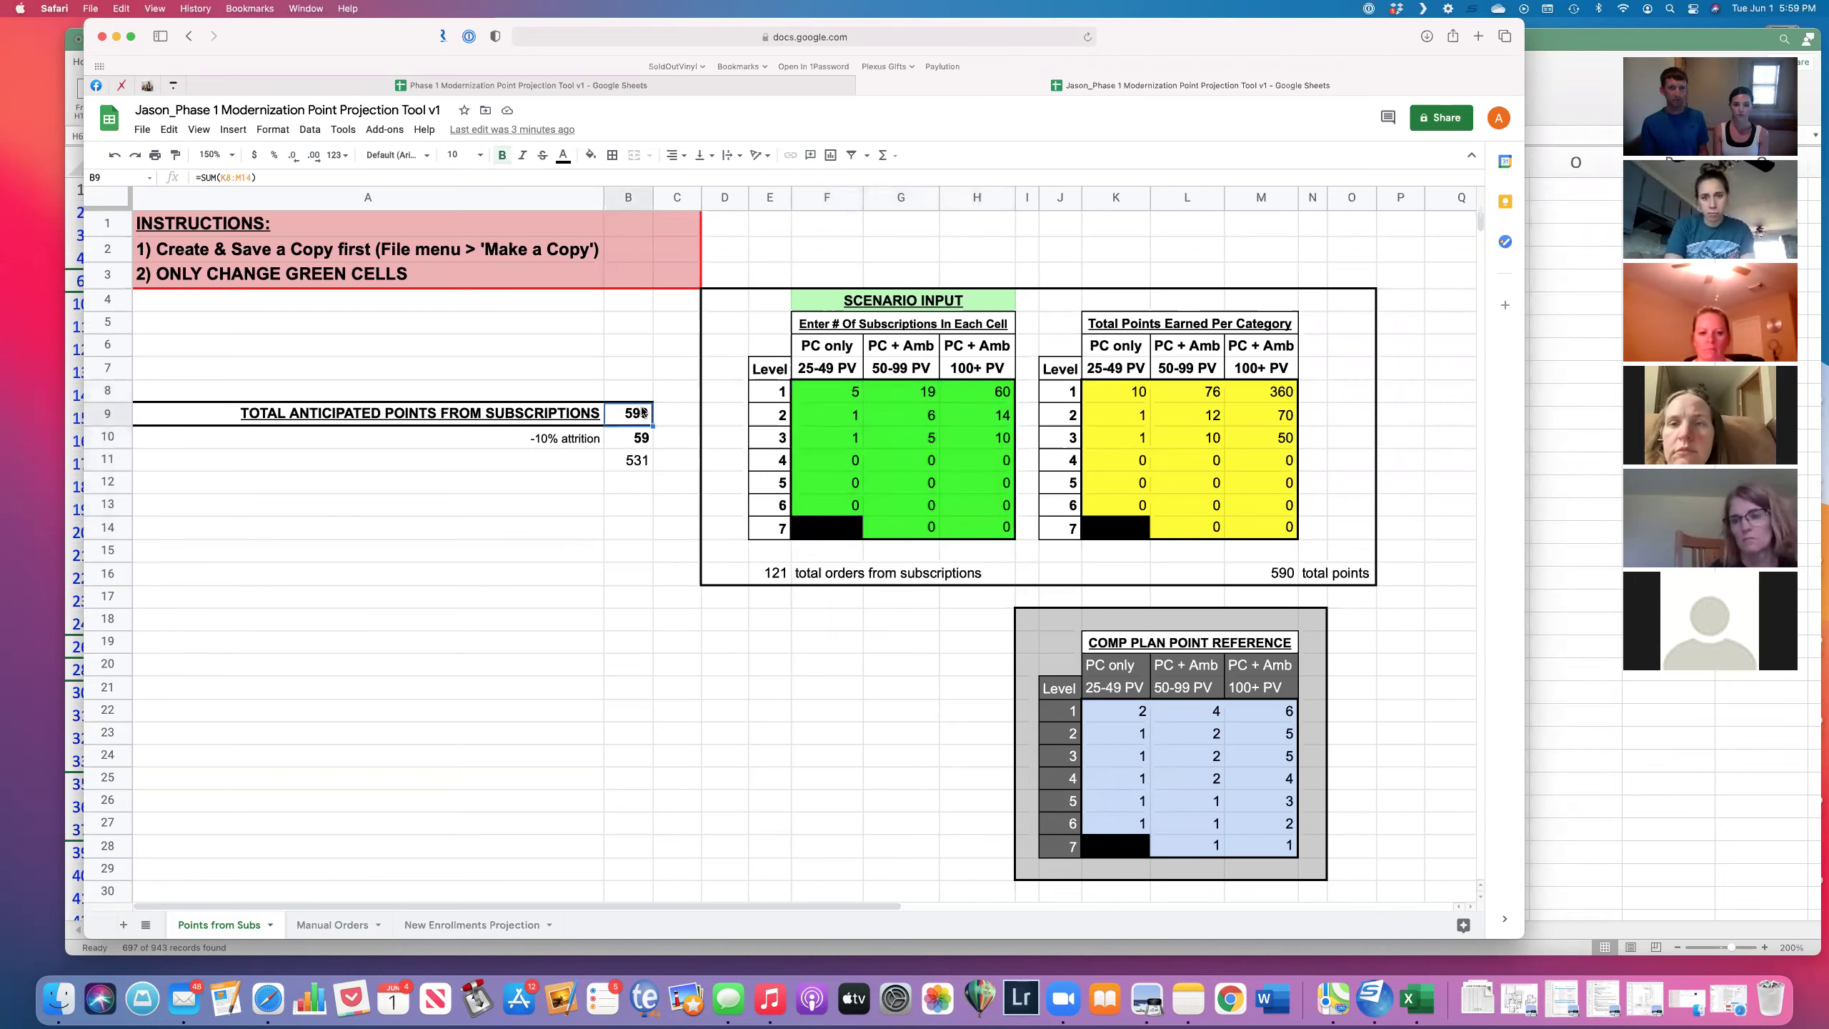
pyautogui.click(578, 441)
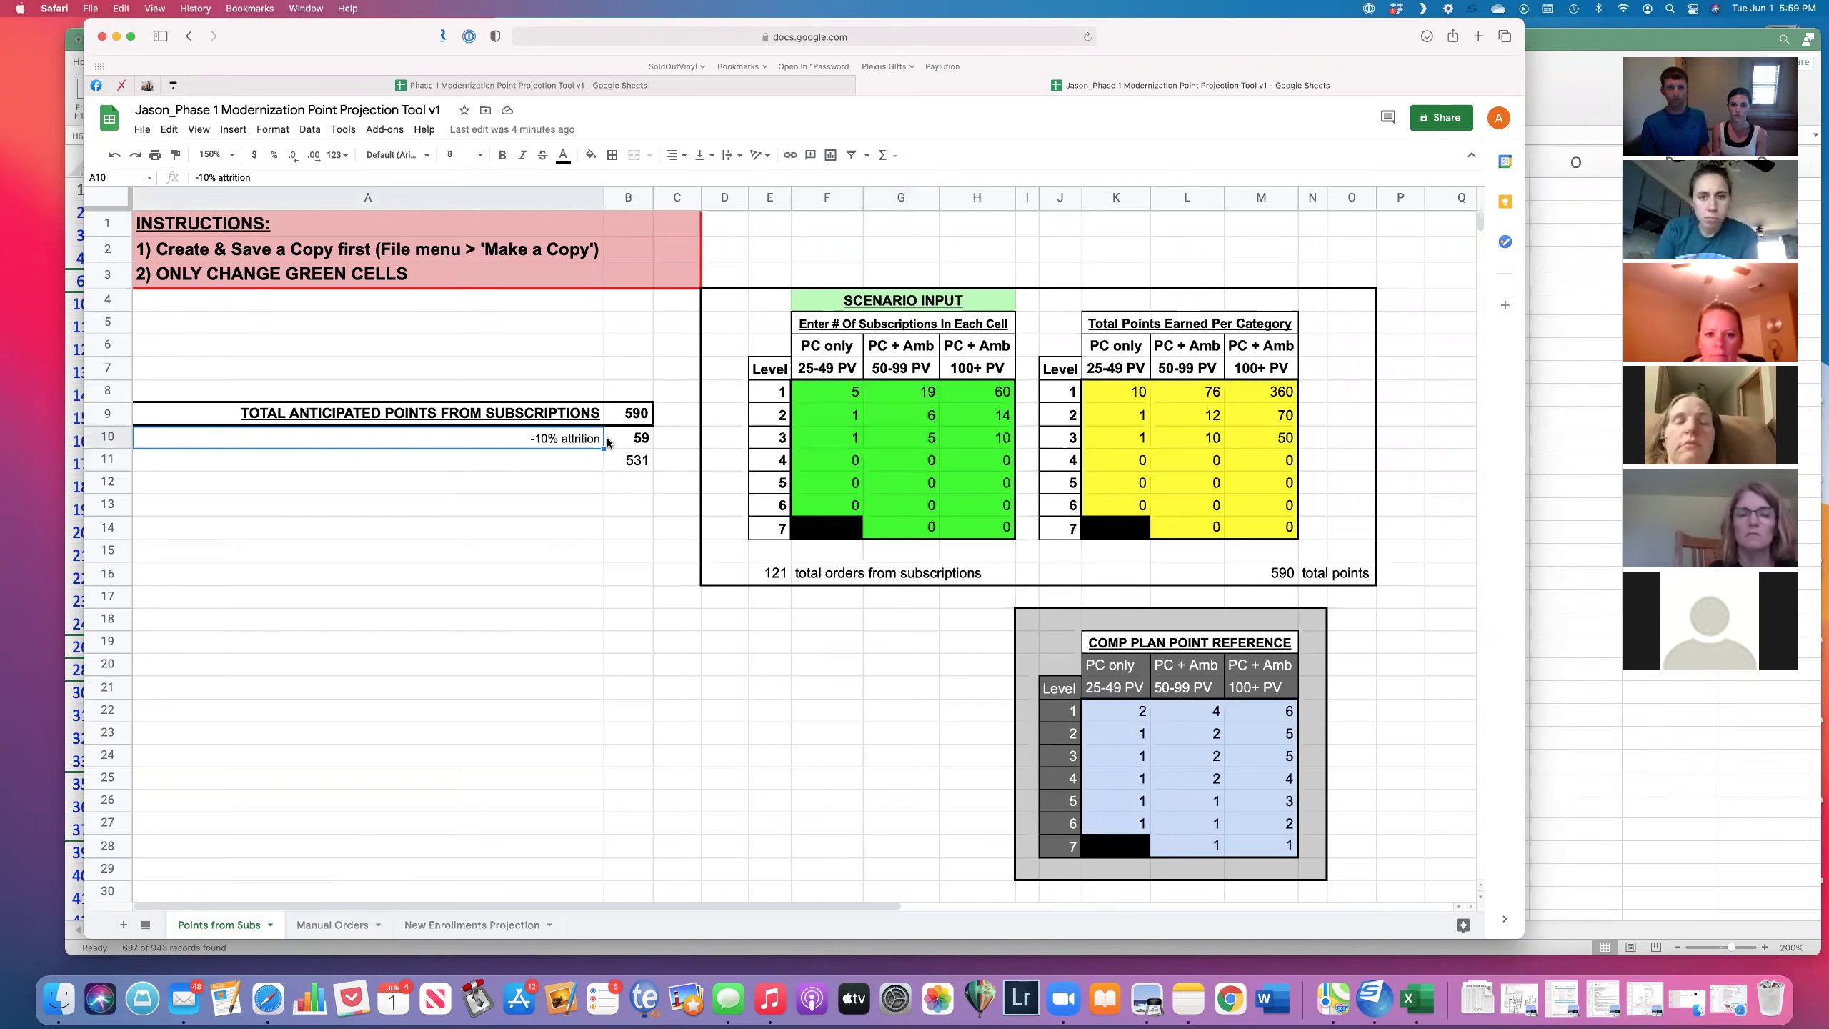
pyautogui.click(635, 463)
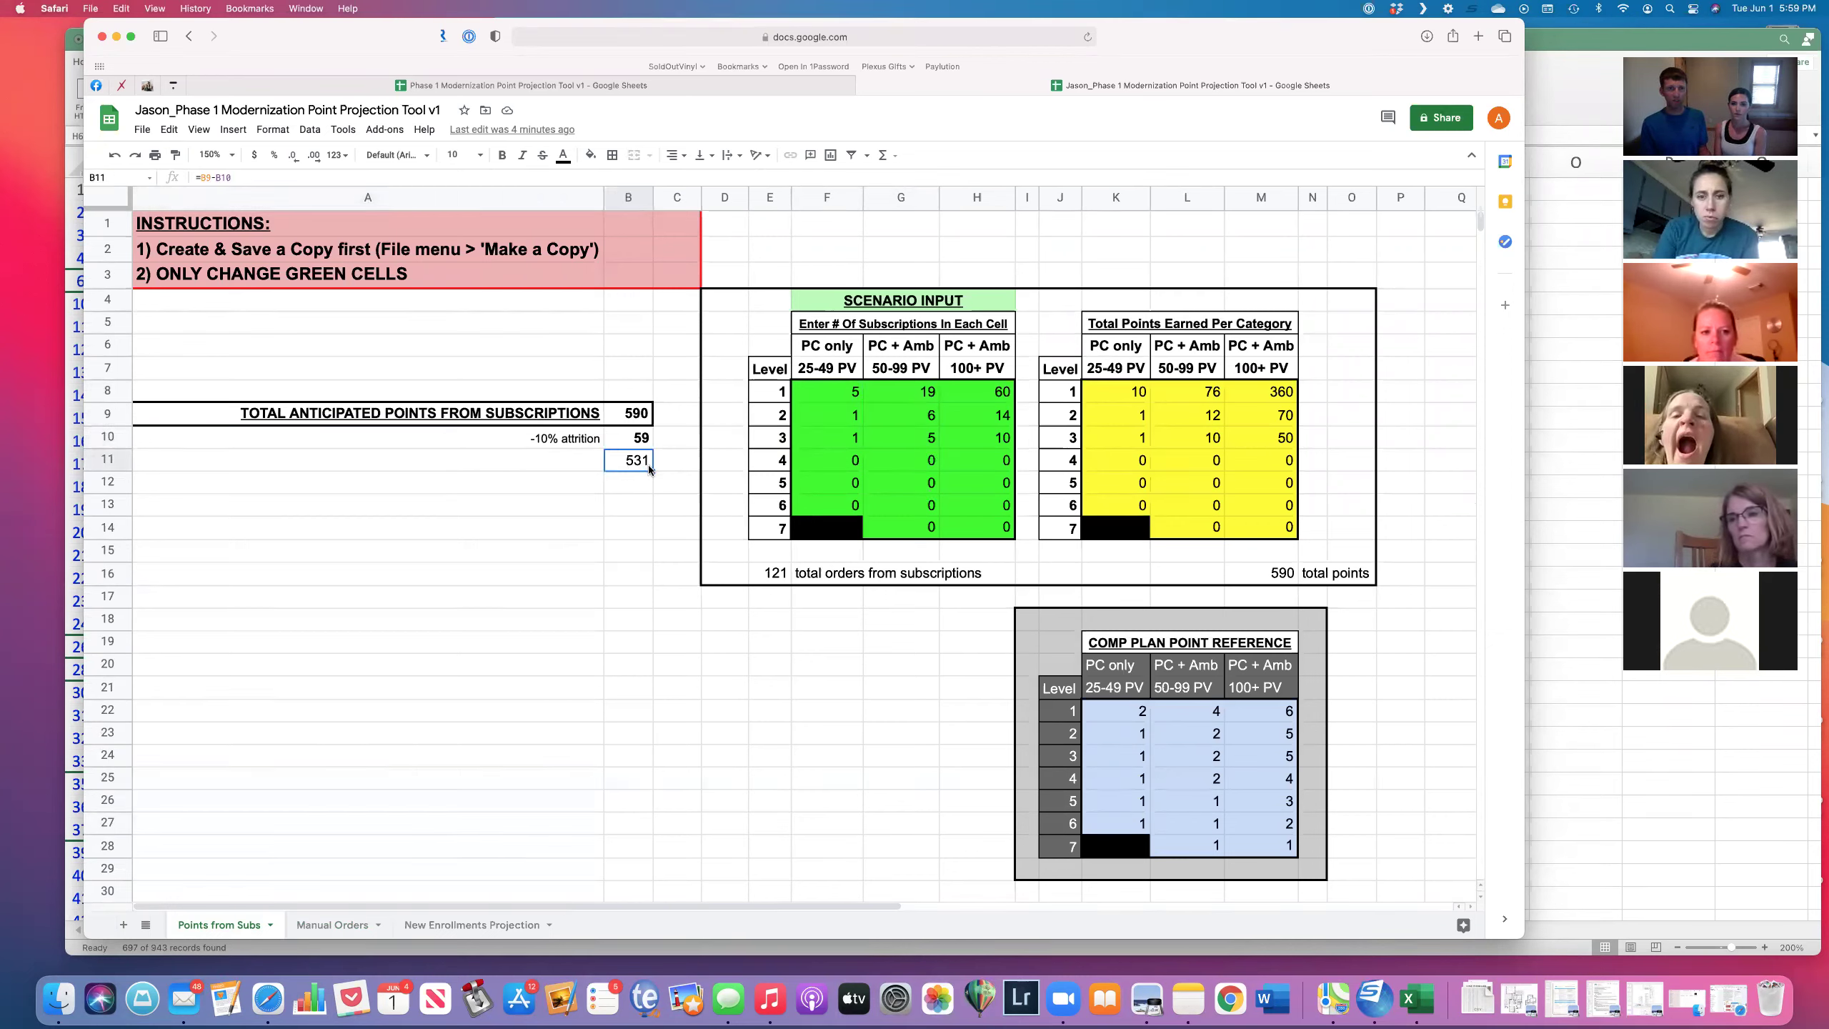
# Step: Check the manual orders points and the Projected End of Month Points on New Enrollments Projection, and return to Points from Subs
pyautogui.click(338, 925)
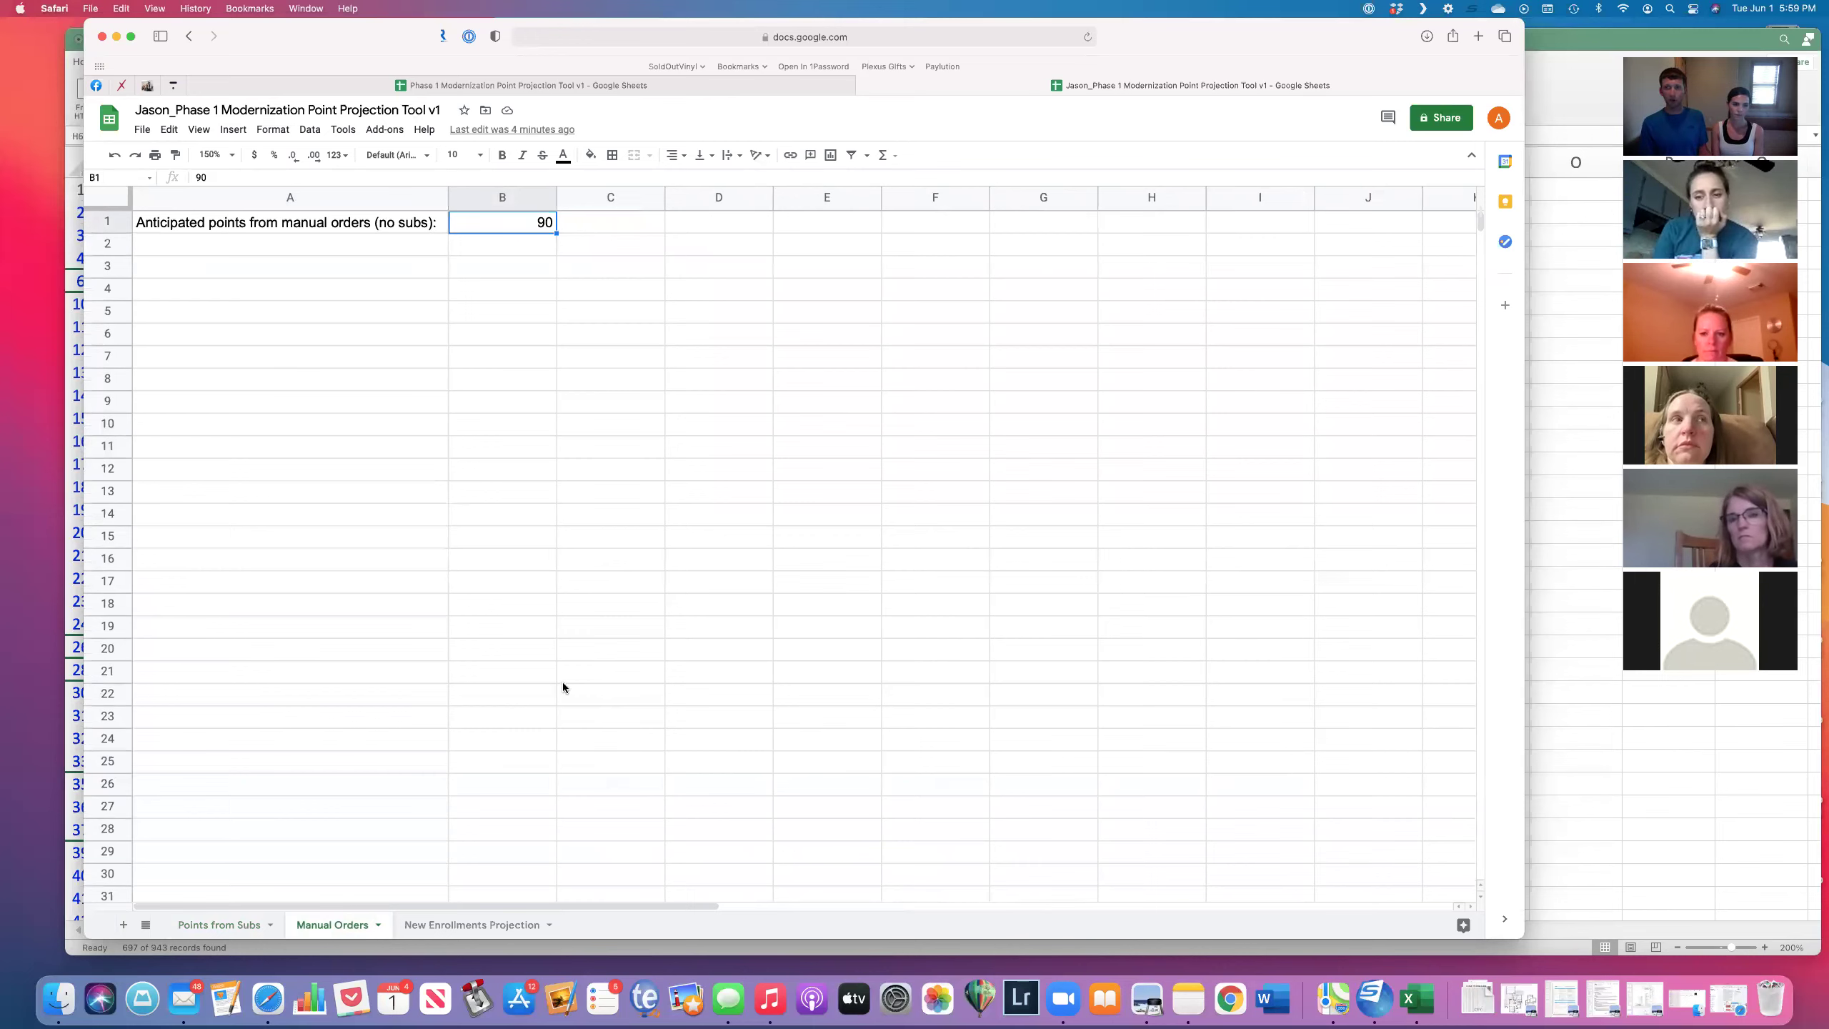
pyautogui.click(449, 927)
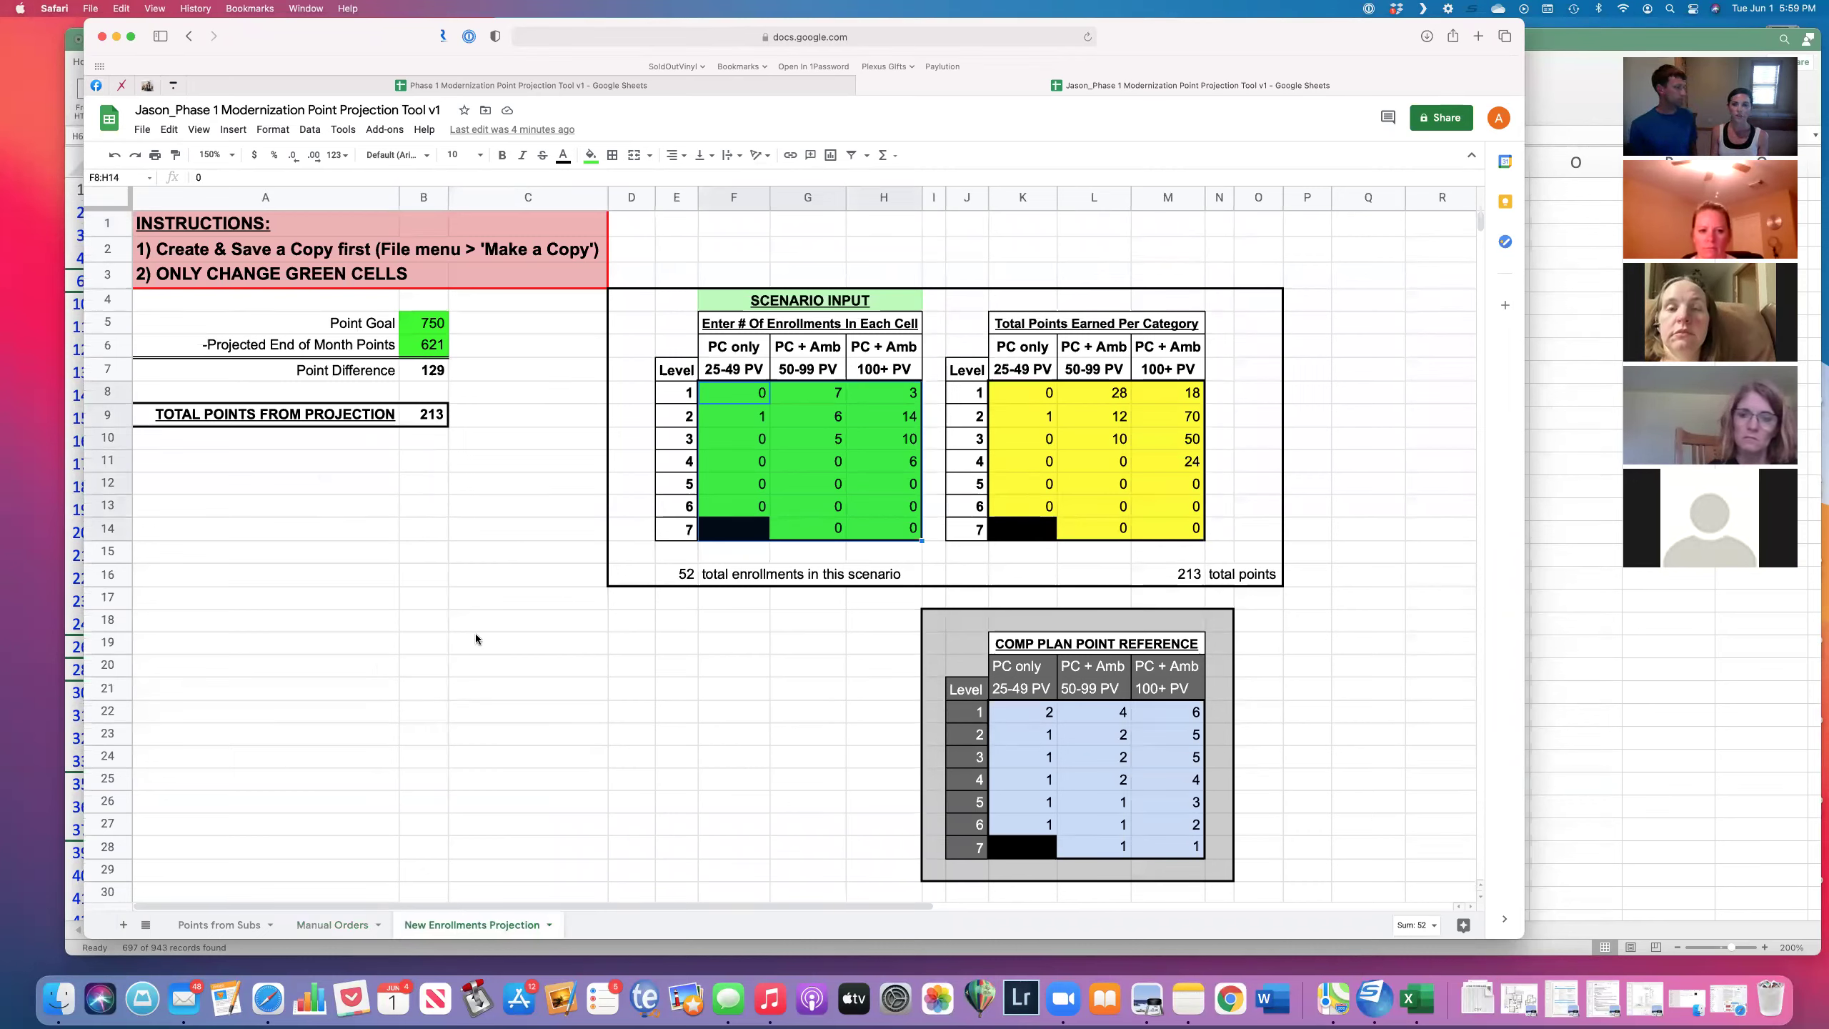
pyautogui.click(427, 348)
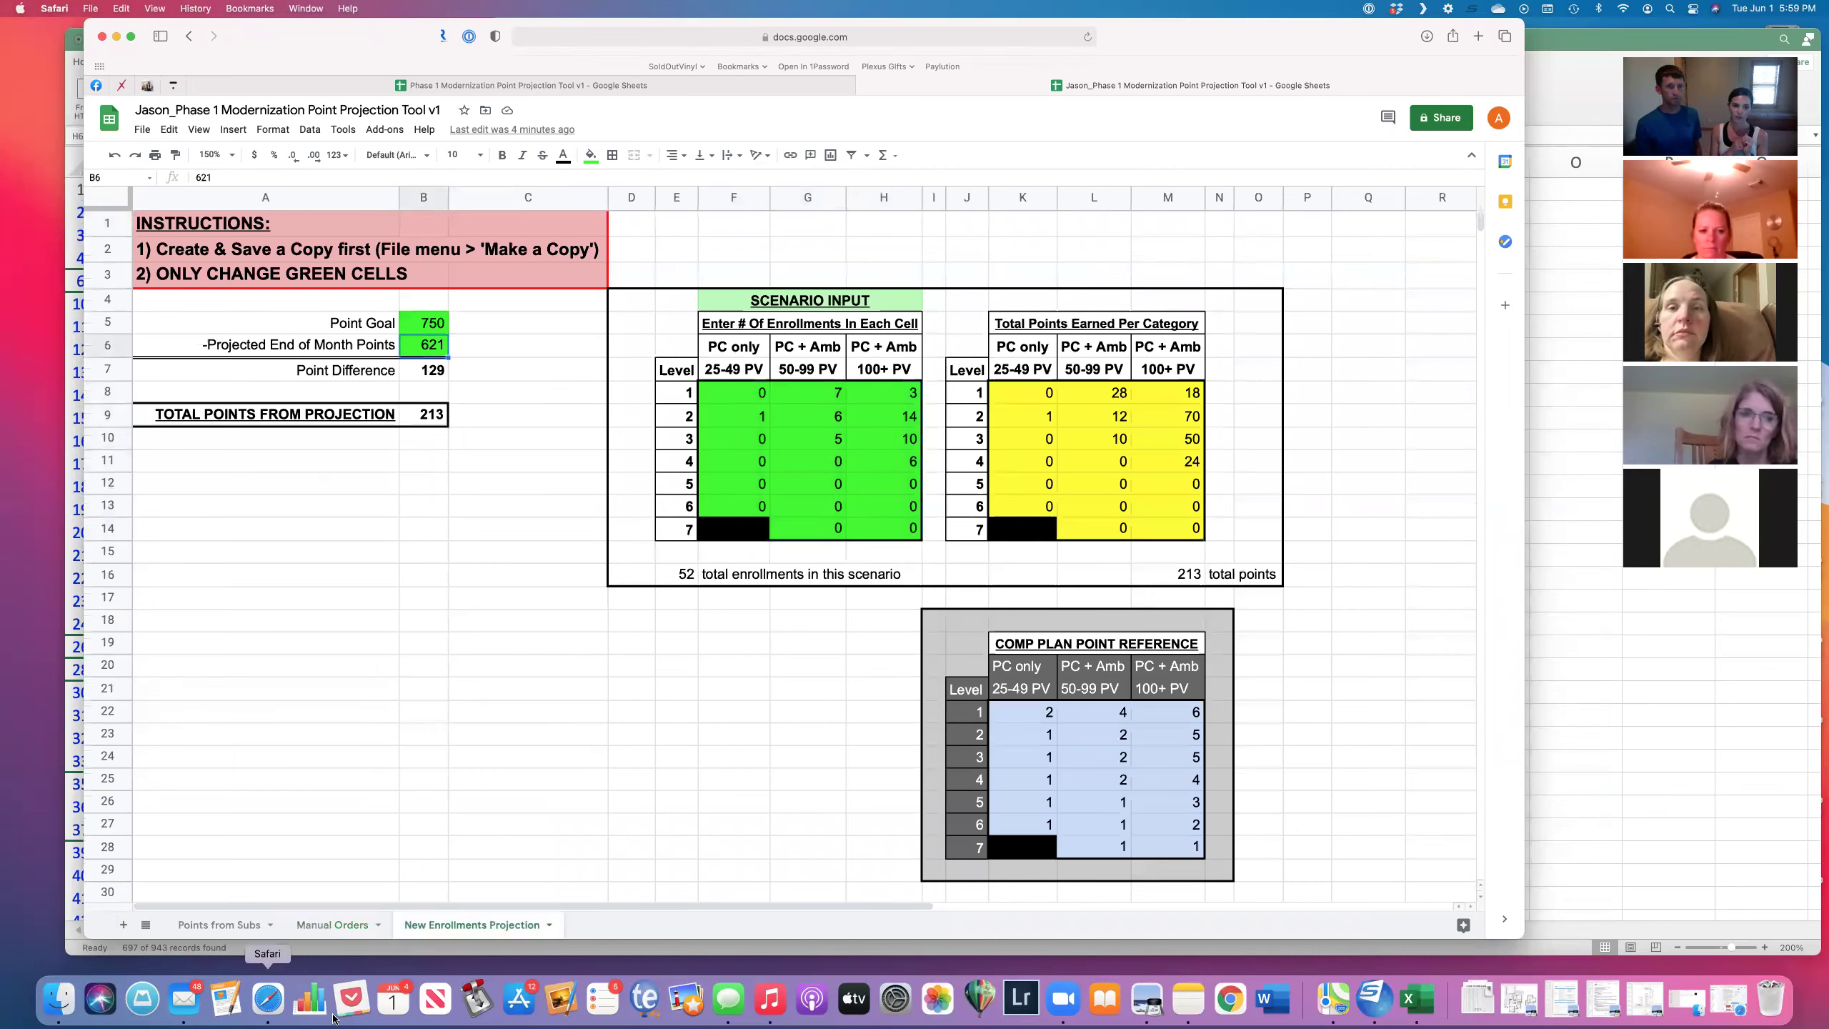
pyautogui.click(231, 924)
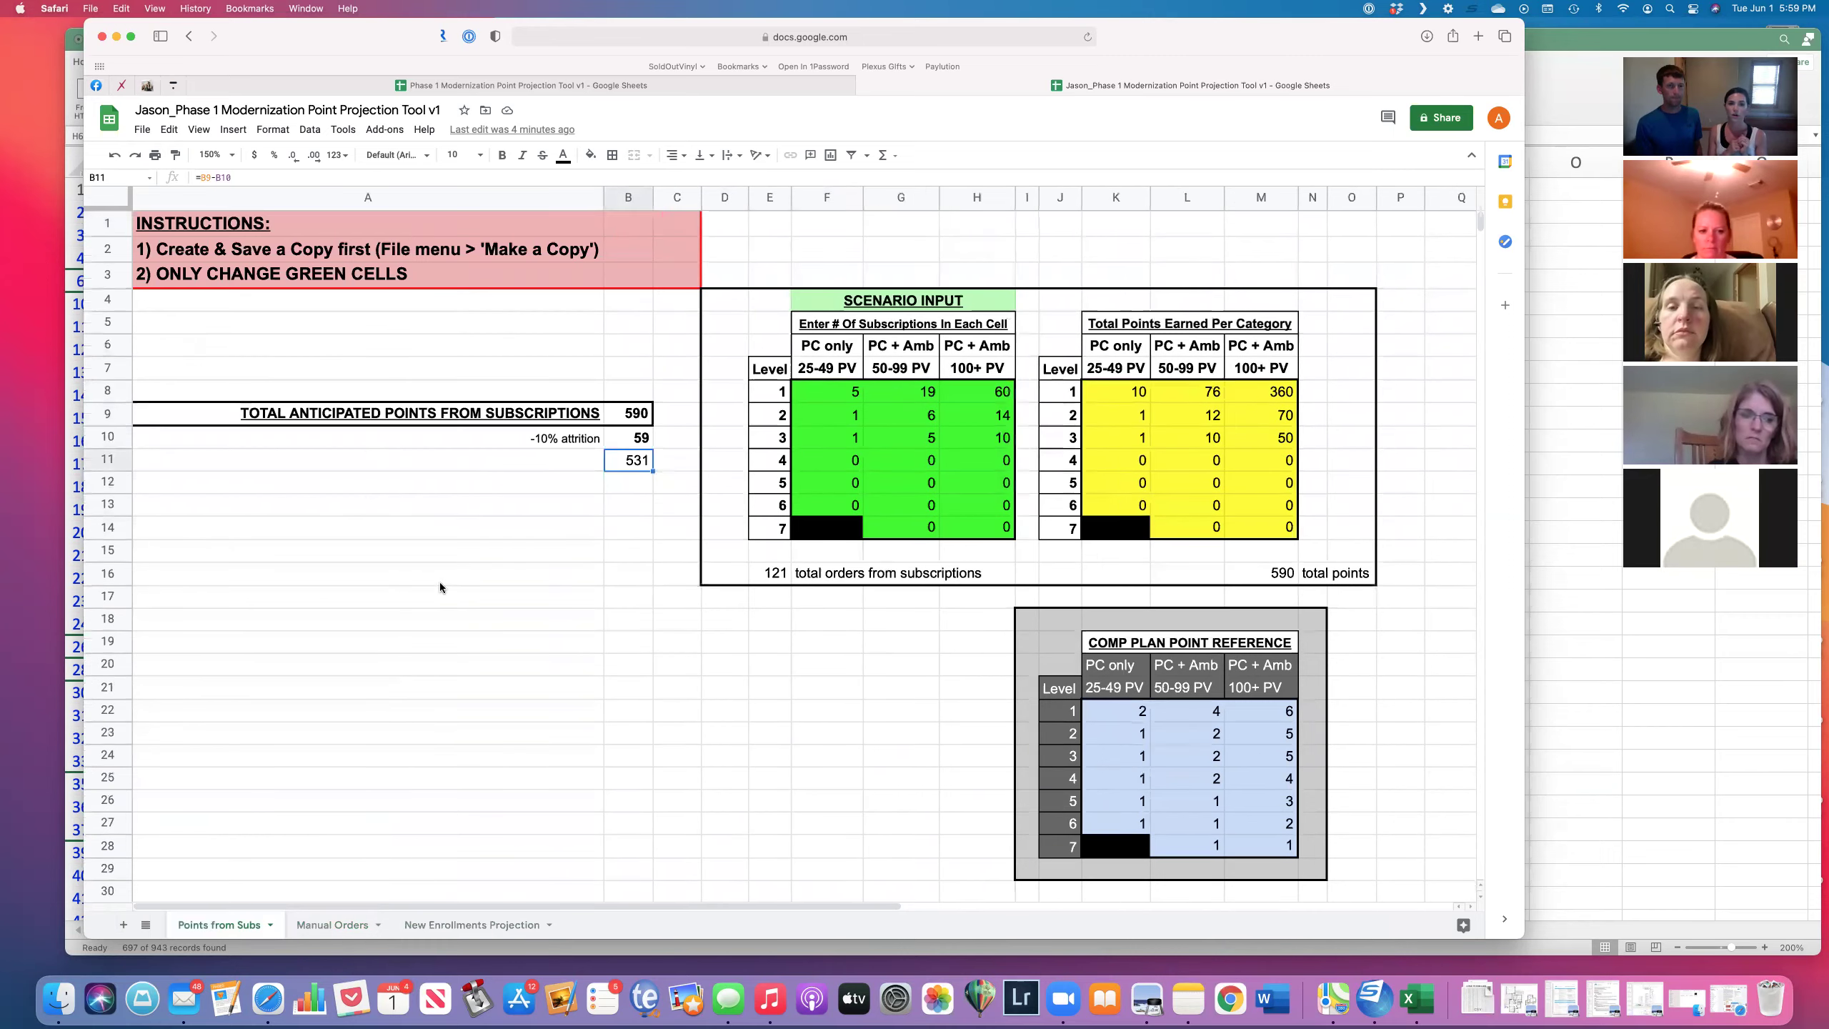
# Step: Add a row 12 entry labelled "manual orders" in column A with 90 points in B12
pyautogui.click(632, 486)
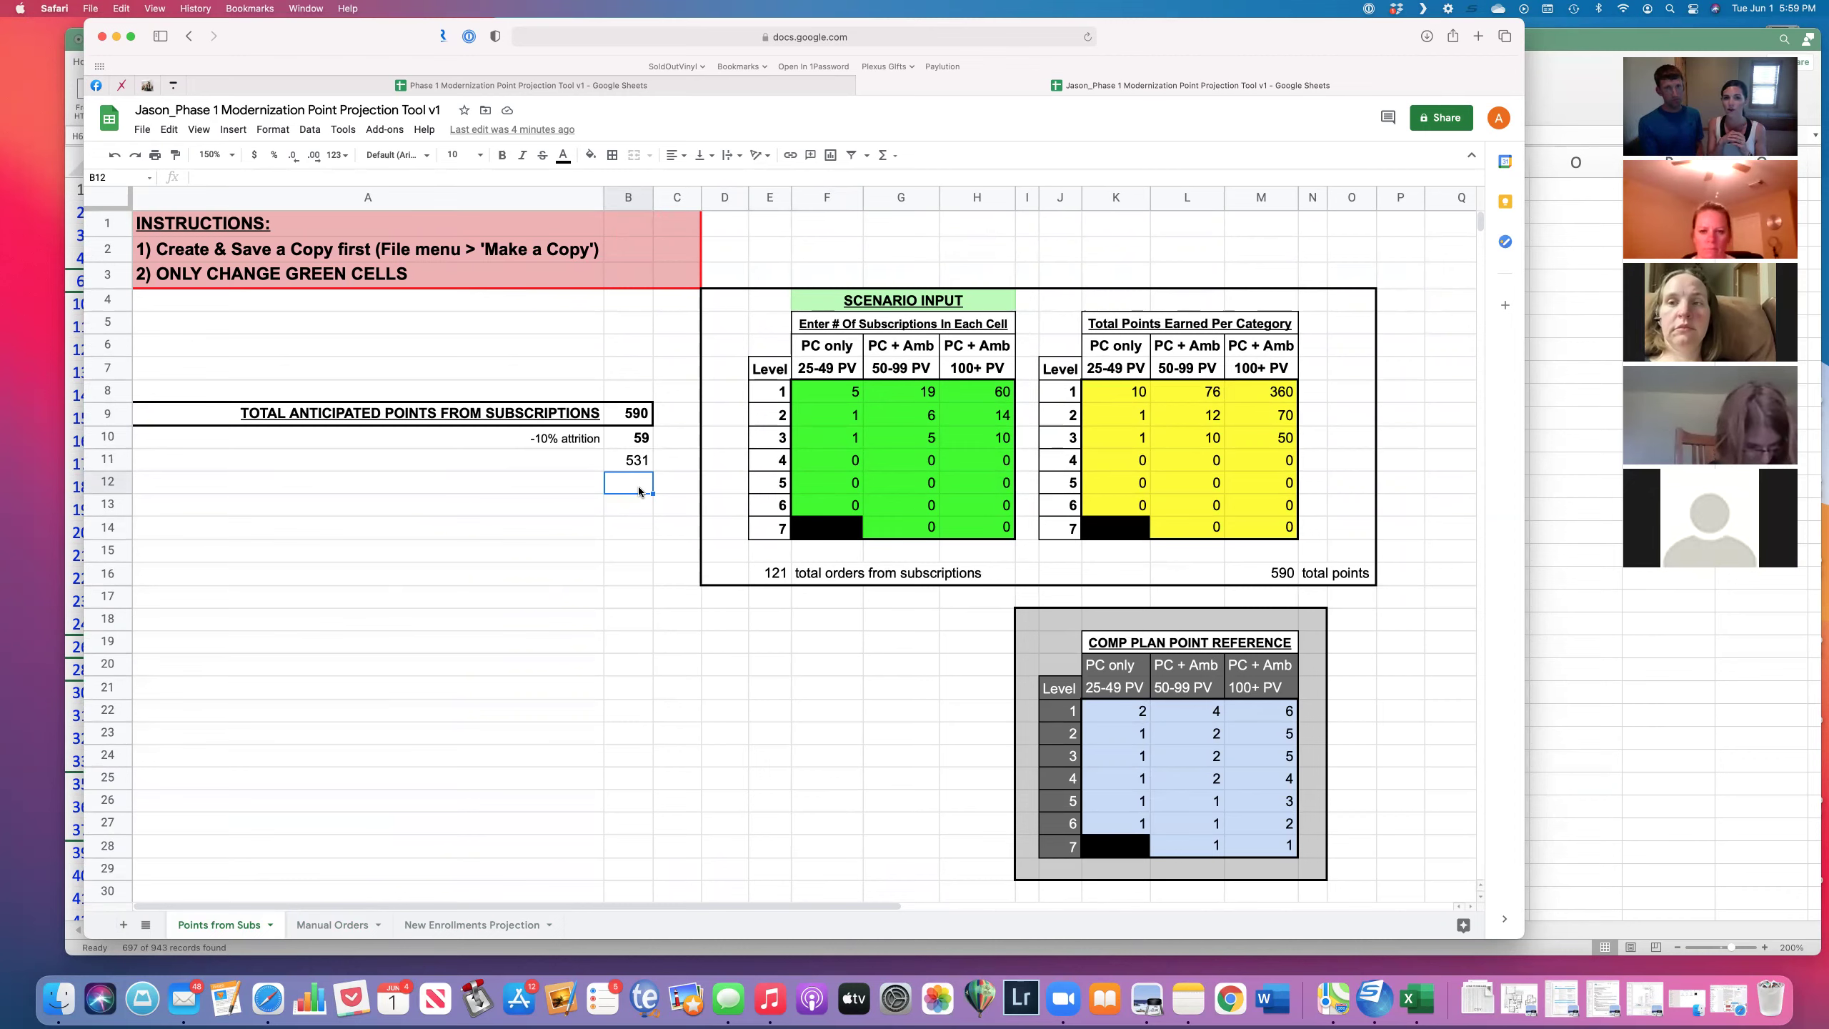
pyautogui.write('90')
pyautogui.click(367, 482)
pyautogui.write('manual orders')
pyautogui.press('Return')
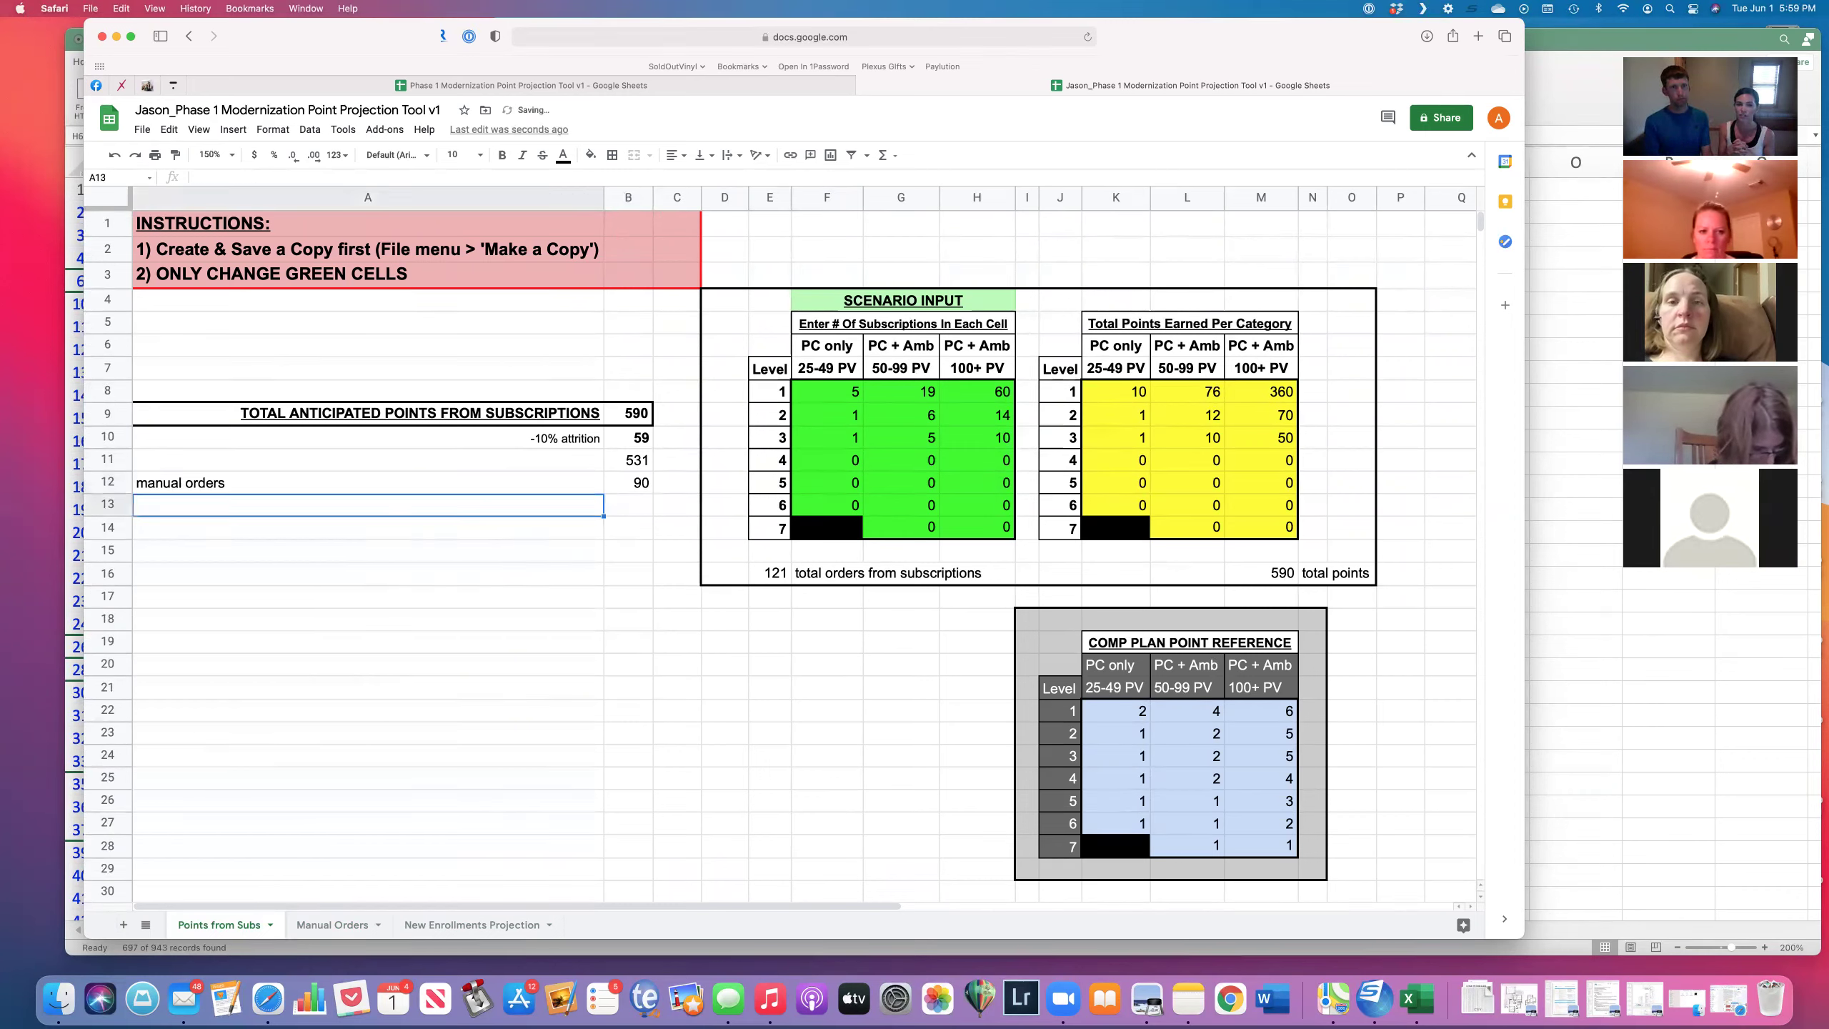
# Step: Add the subscription and manual order points in B13 with the formula =B11+B12 and make the result bold
pyautogui.click(628, 504)
pyautogui.write('=')
pyautogui.press('Up')
pyautogui.press('Up')
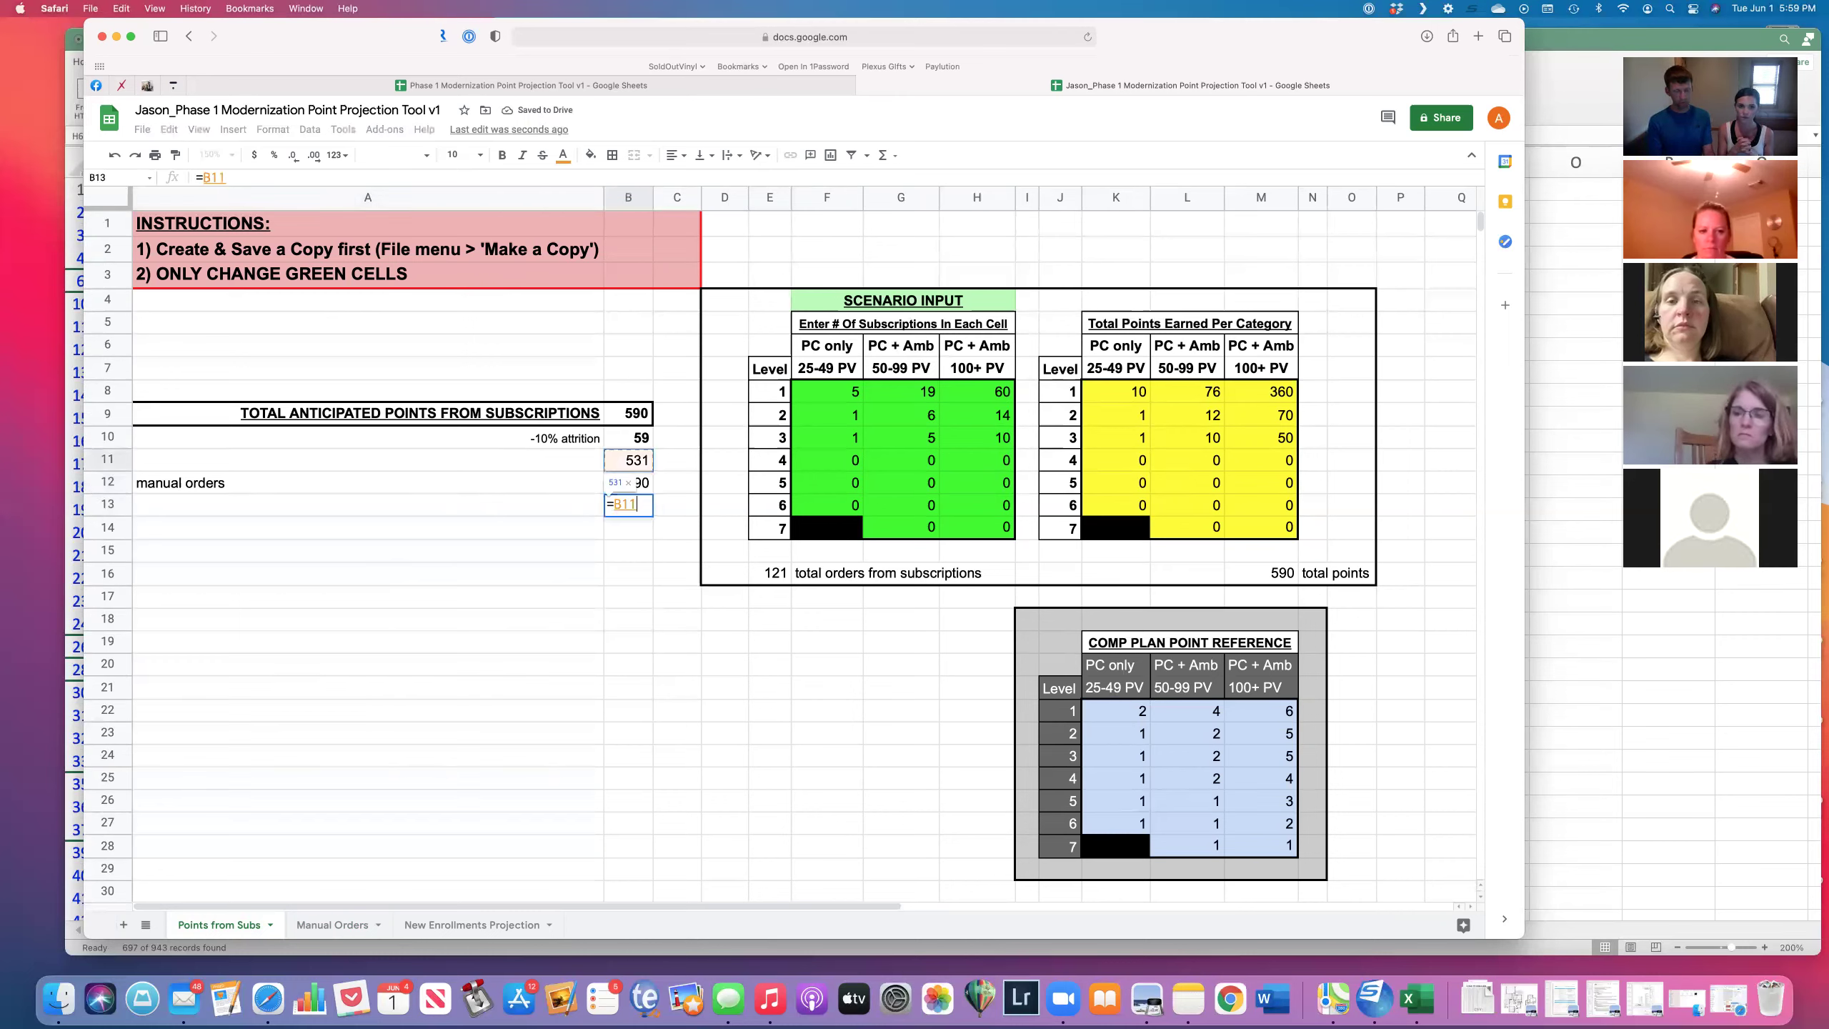
pyautogui.write('+')
pyautogui.press('Up')
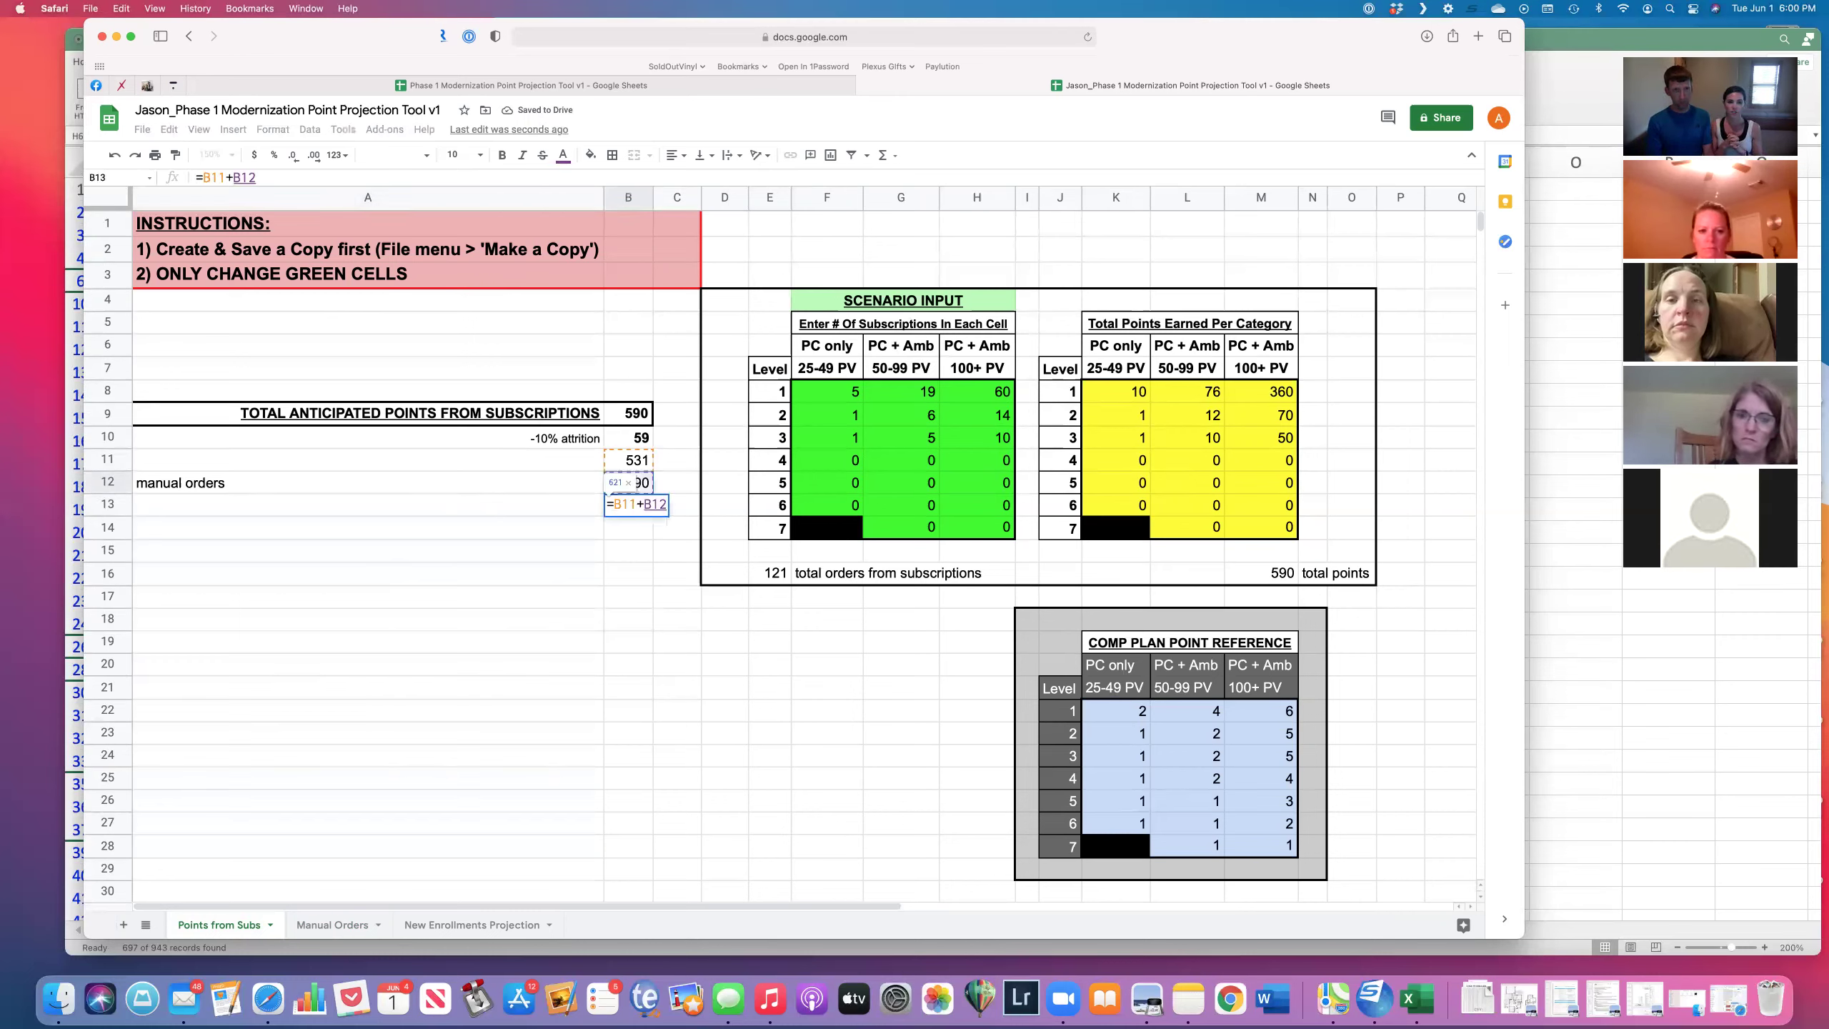
pyautogui.press('Return')
pyautogui.click(628, 505)
pyautogui.press('super+b')
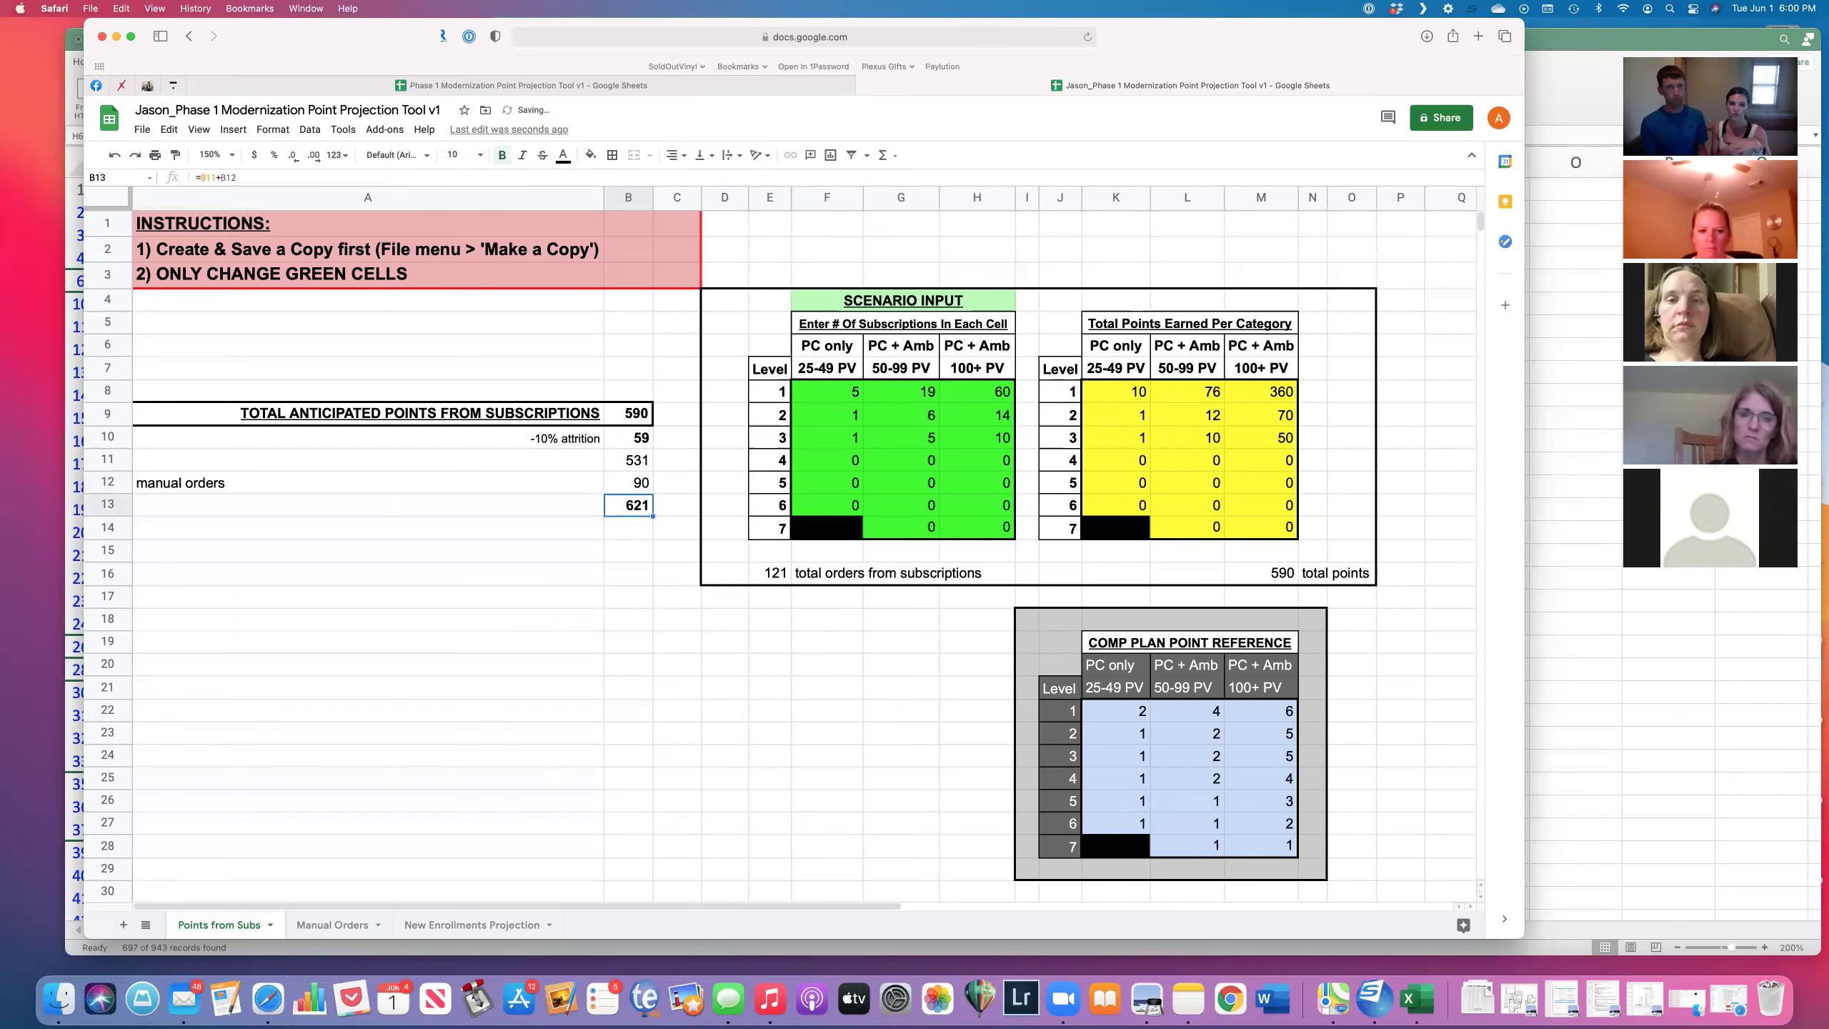
# Step: Right-align the "manual orders" label in A12 and select its points value in B12
pyautogui.click(543, 481)
pyautogui.click(673, 155)
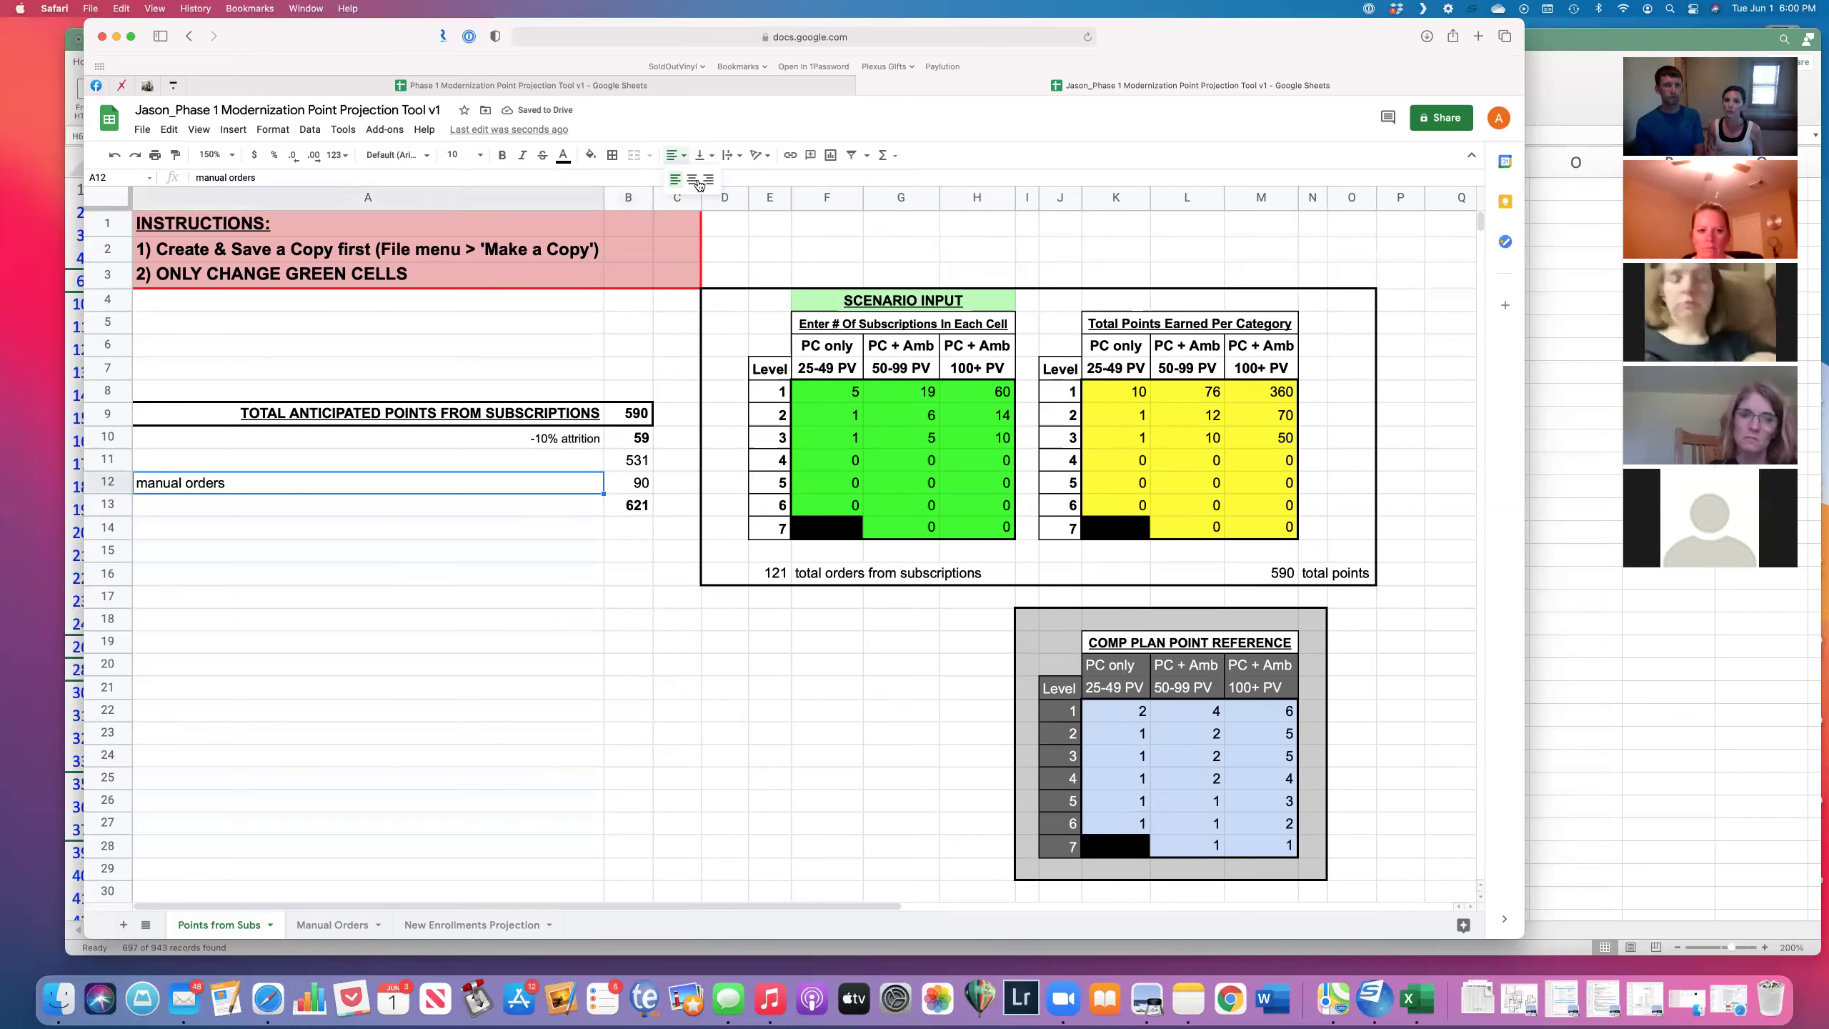
pyautogui.click(709, 179)
pyautogui.click(640, 493)
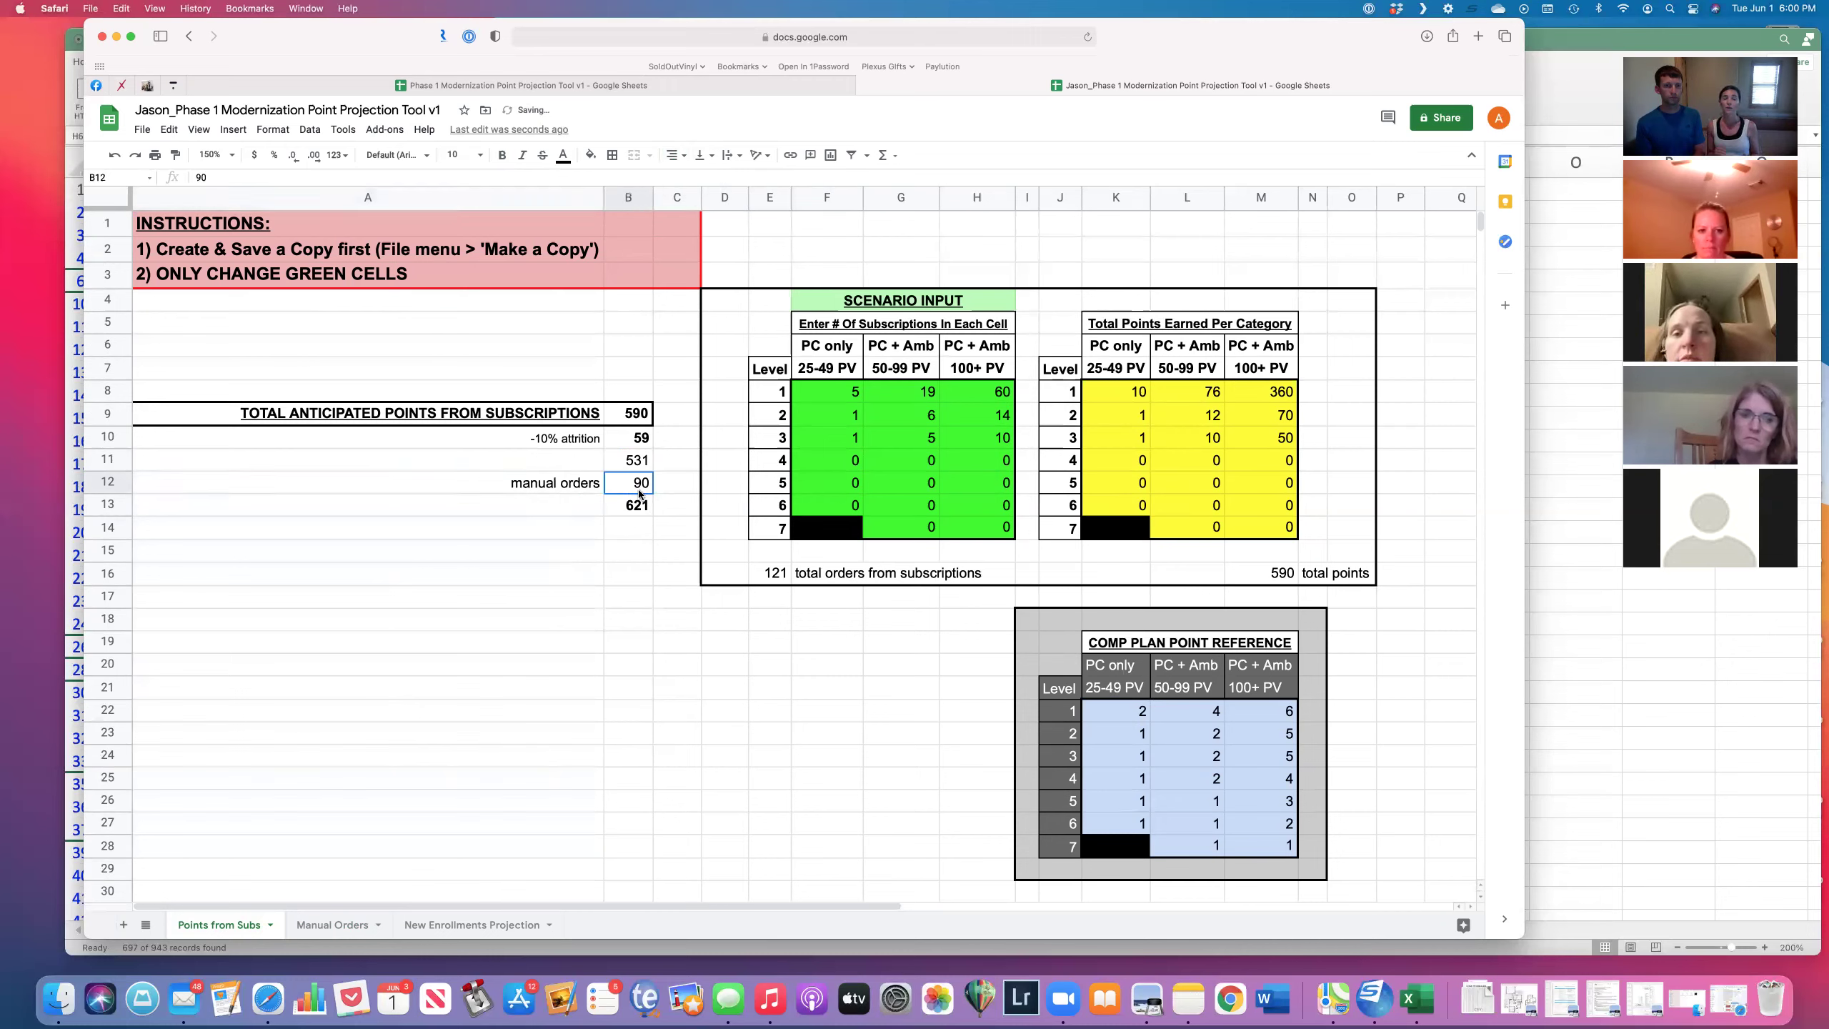
# Step: Check the manual orders points and combined total on Points from Subs, and the goal, projected points and difference on New Enrollments Projection
pyautogui.click(640, 505)
pyautogui.hotkey('shift', 'Up')
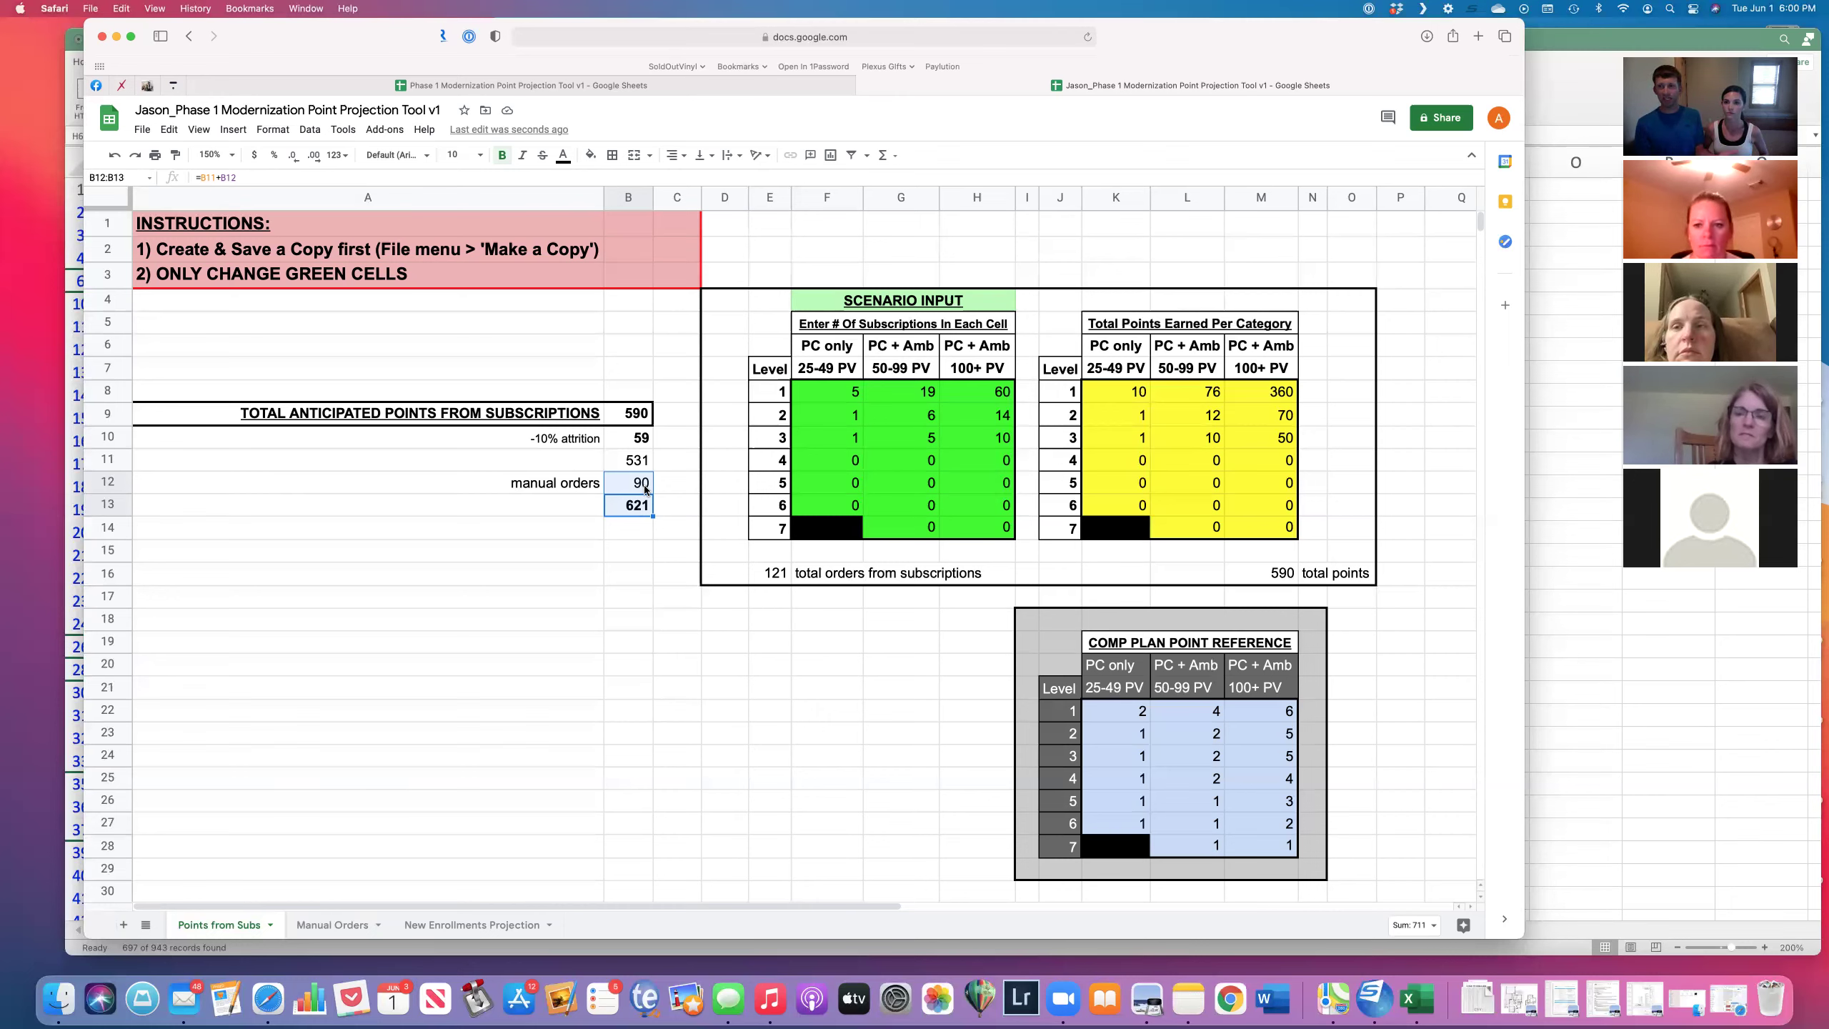
pyautogui.click(643, 487)
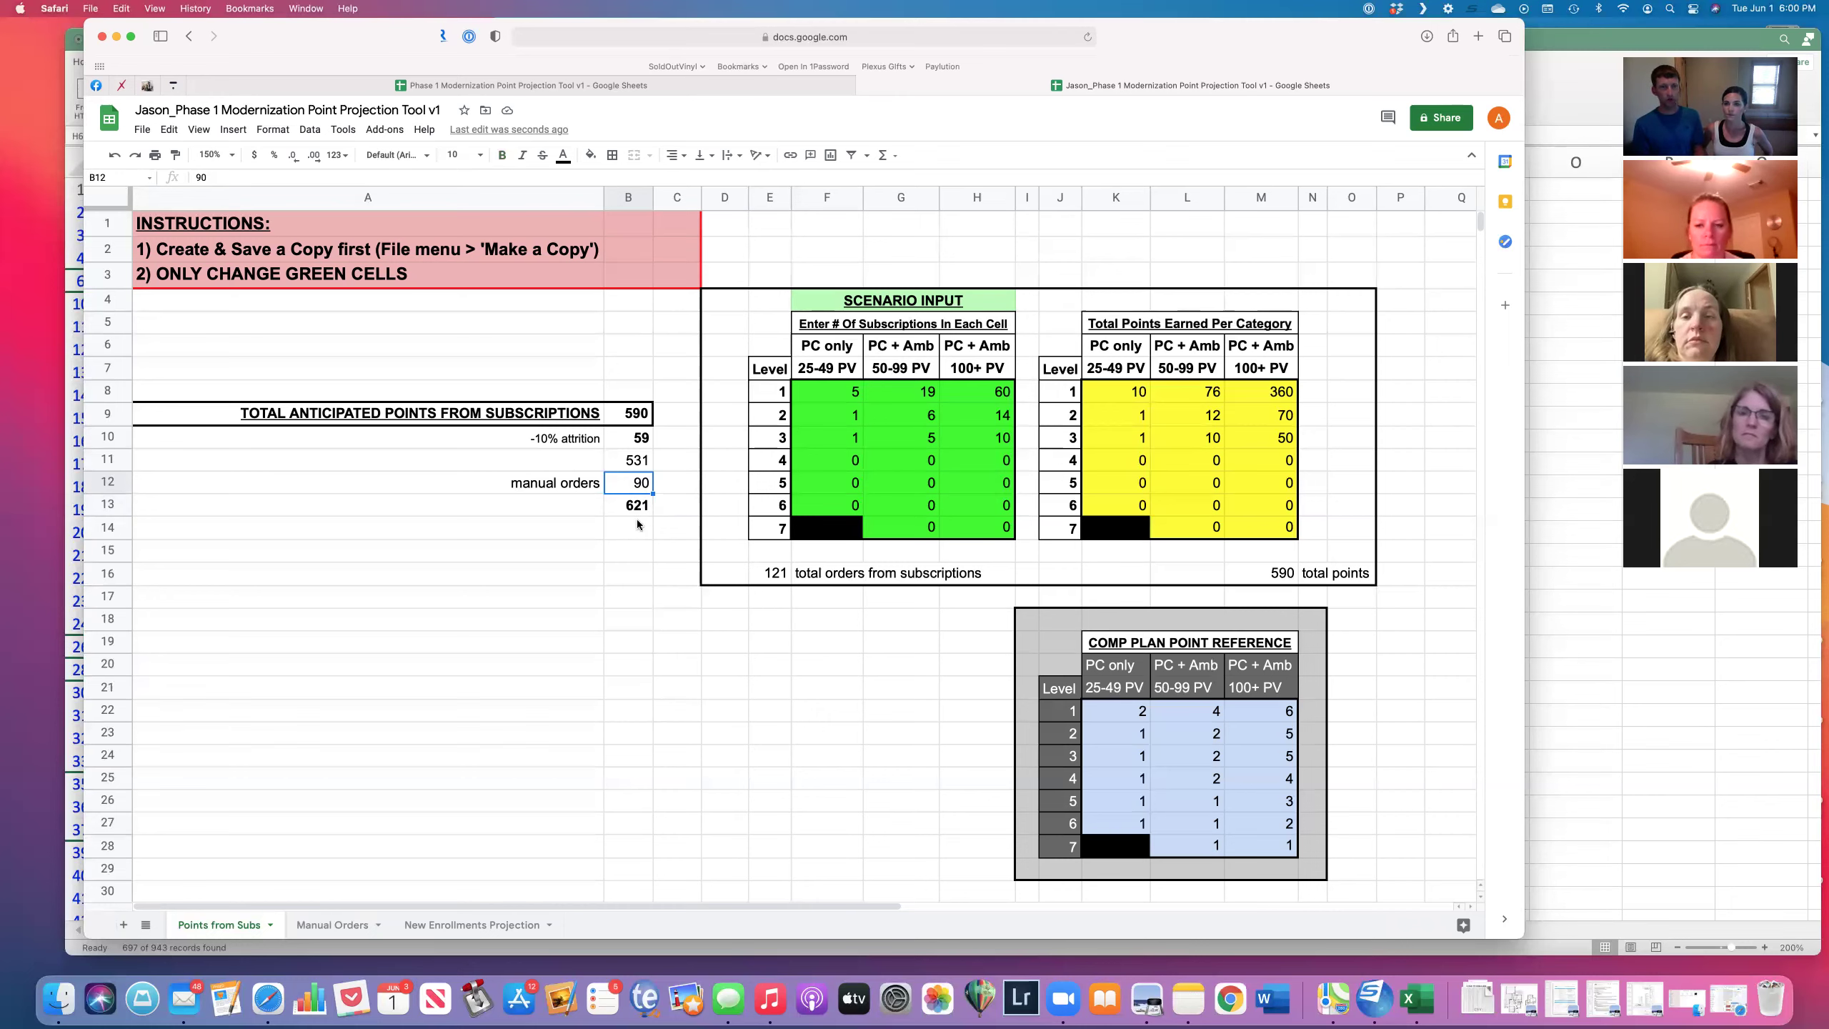
pyautogui.click(640, 504)
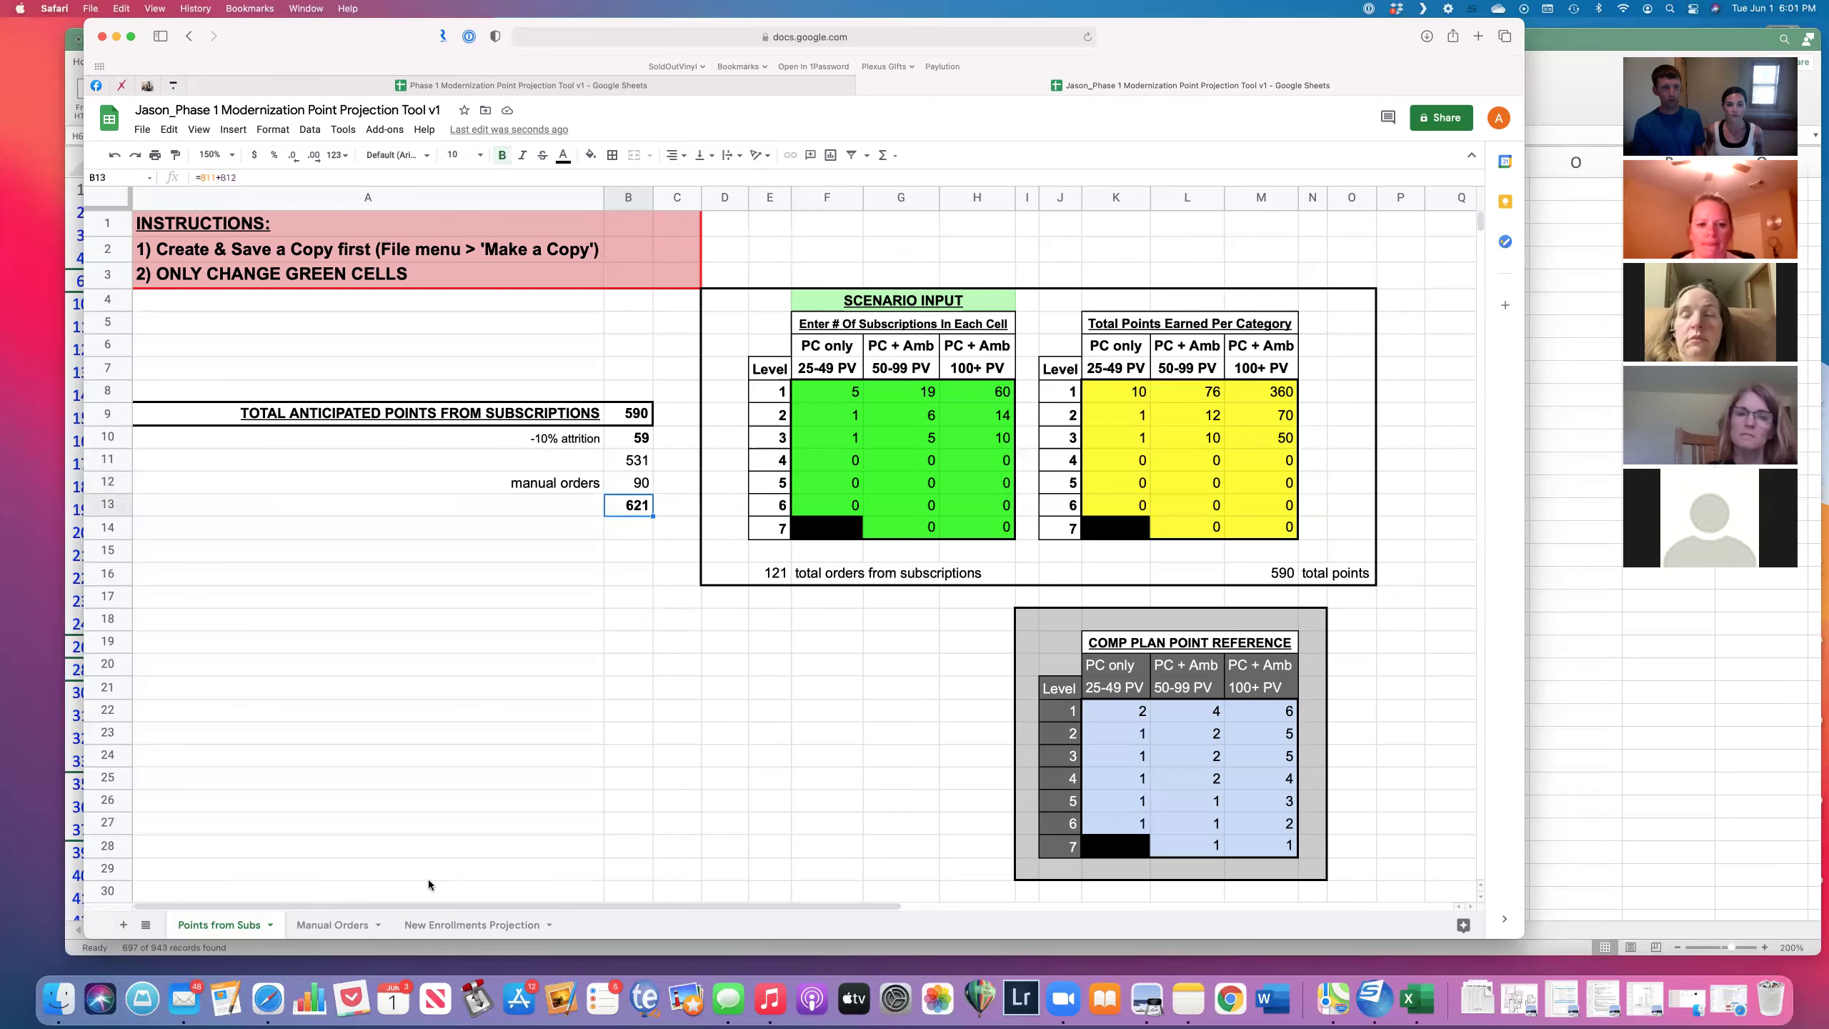
pyautogui.click(444, 927)
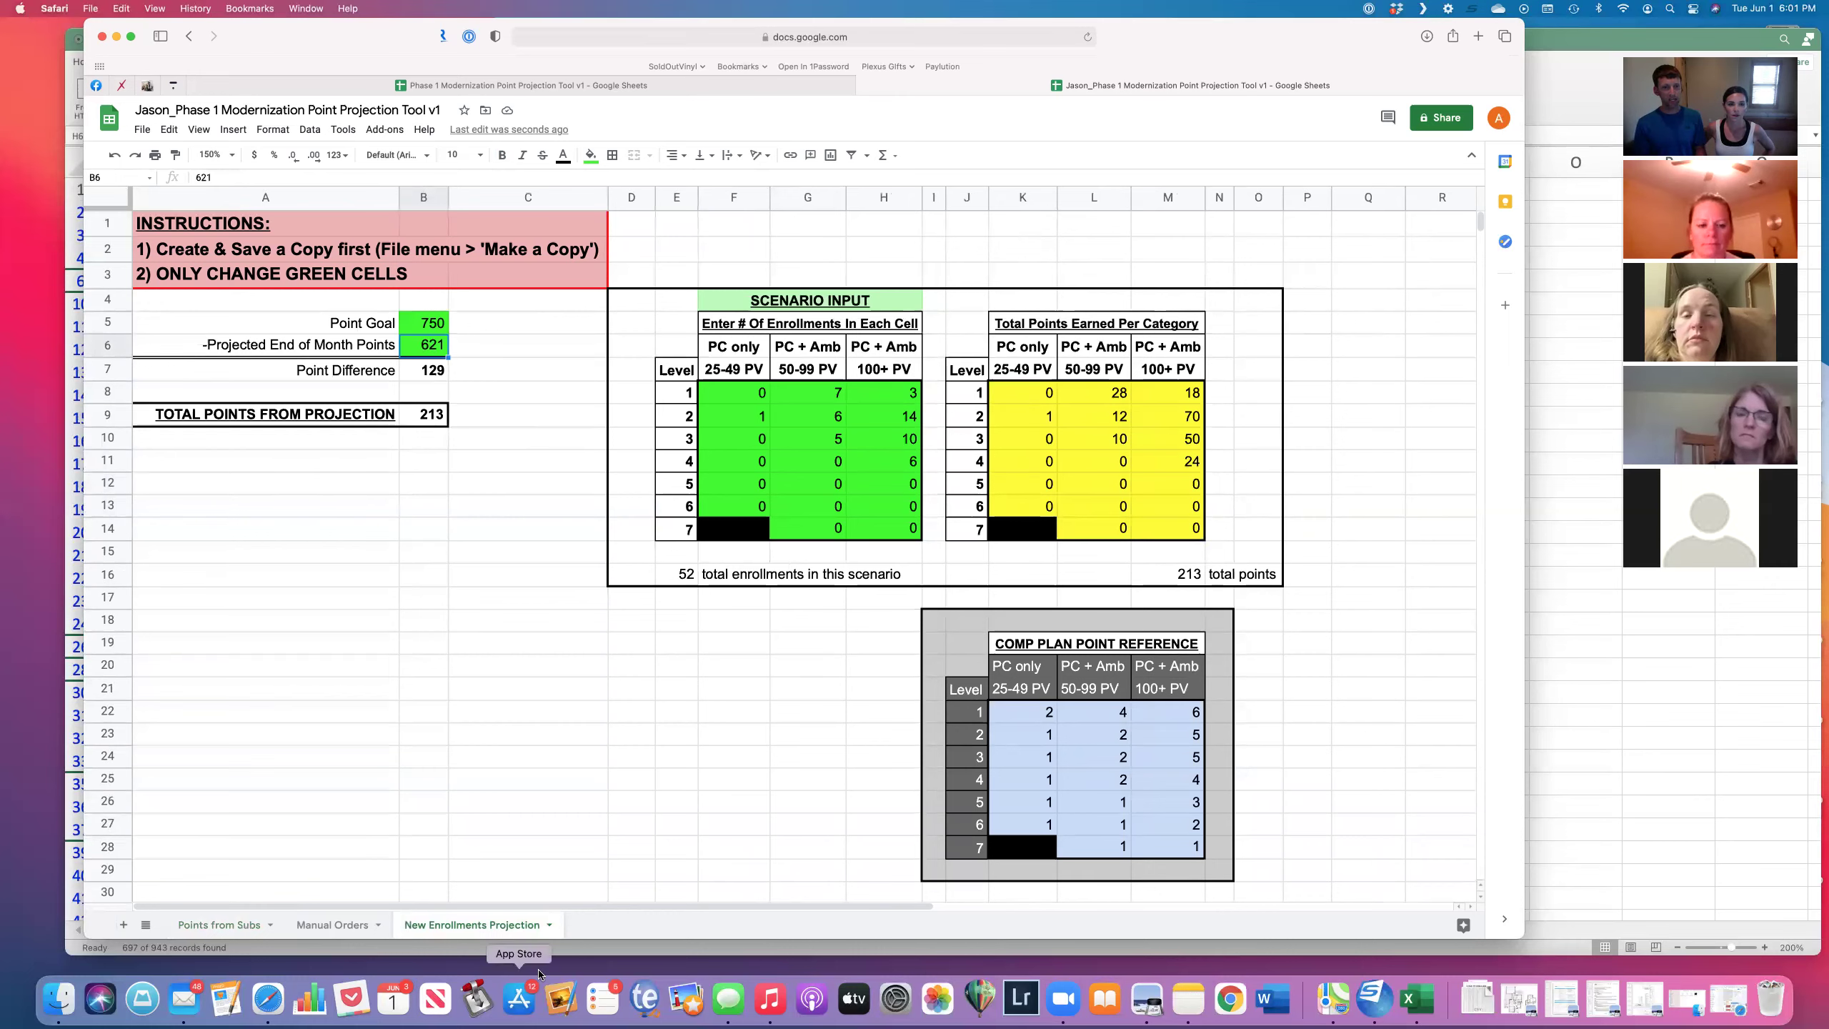
pyautogui.click(297, 335)
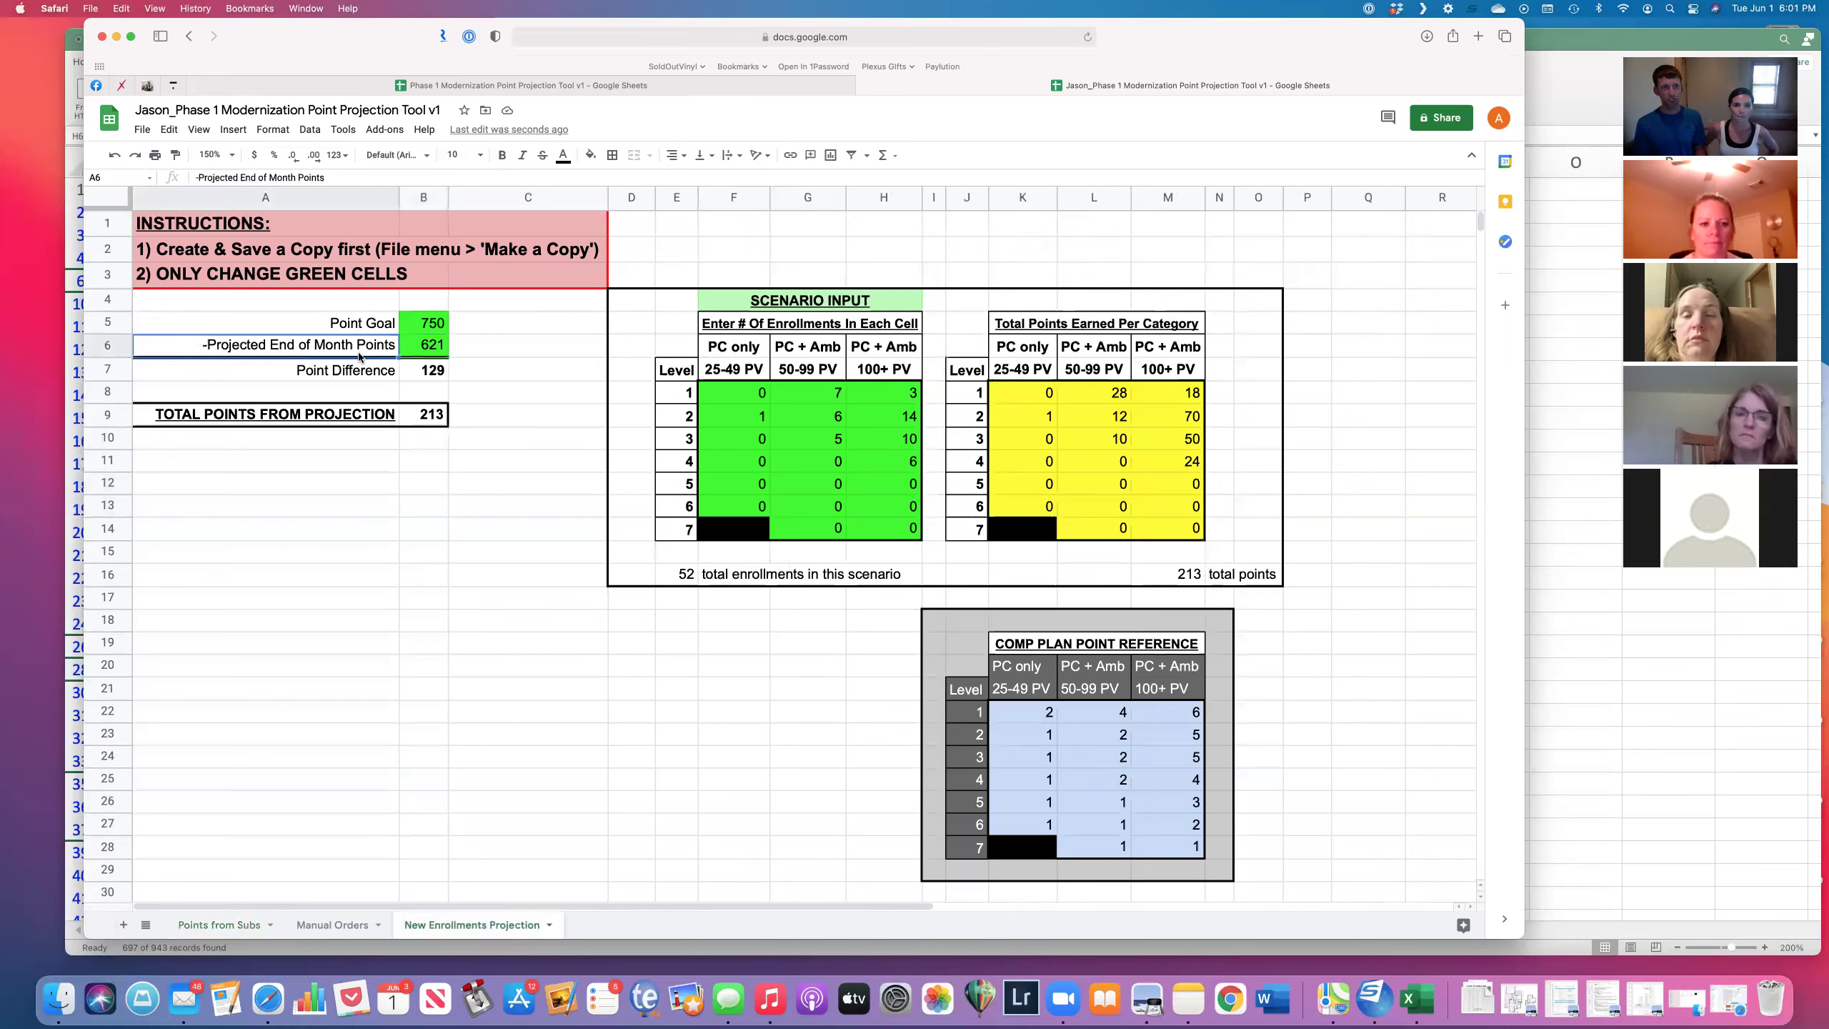
pyautogui.click(432, 351)
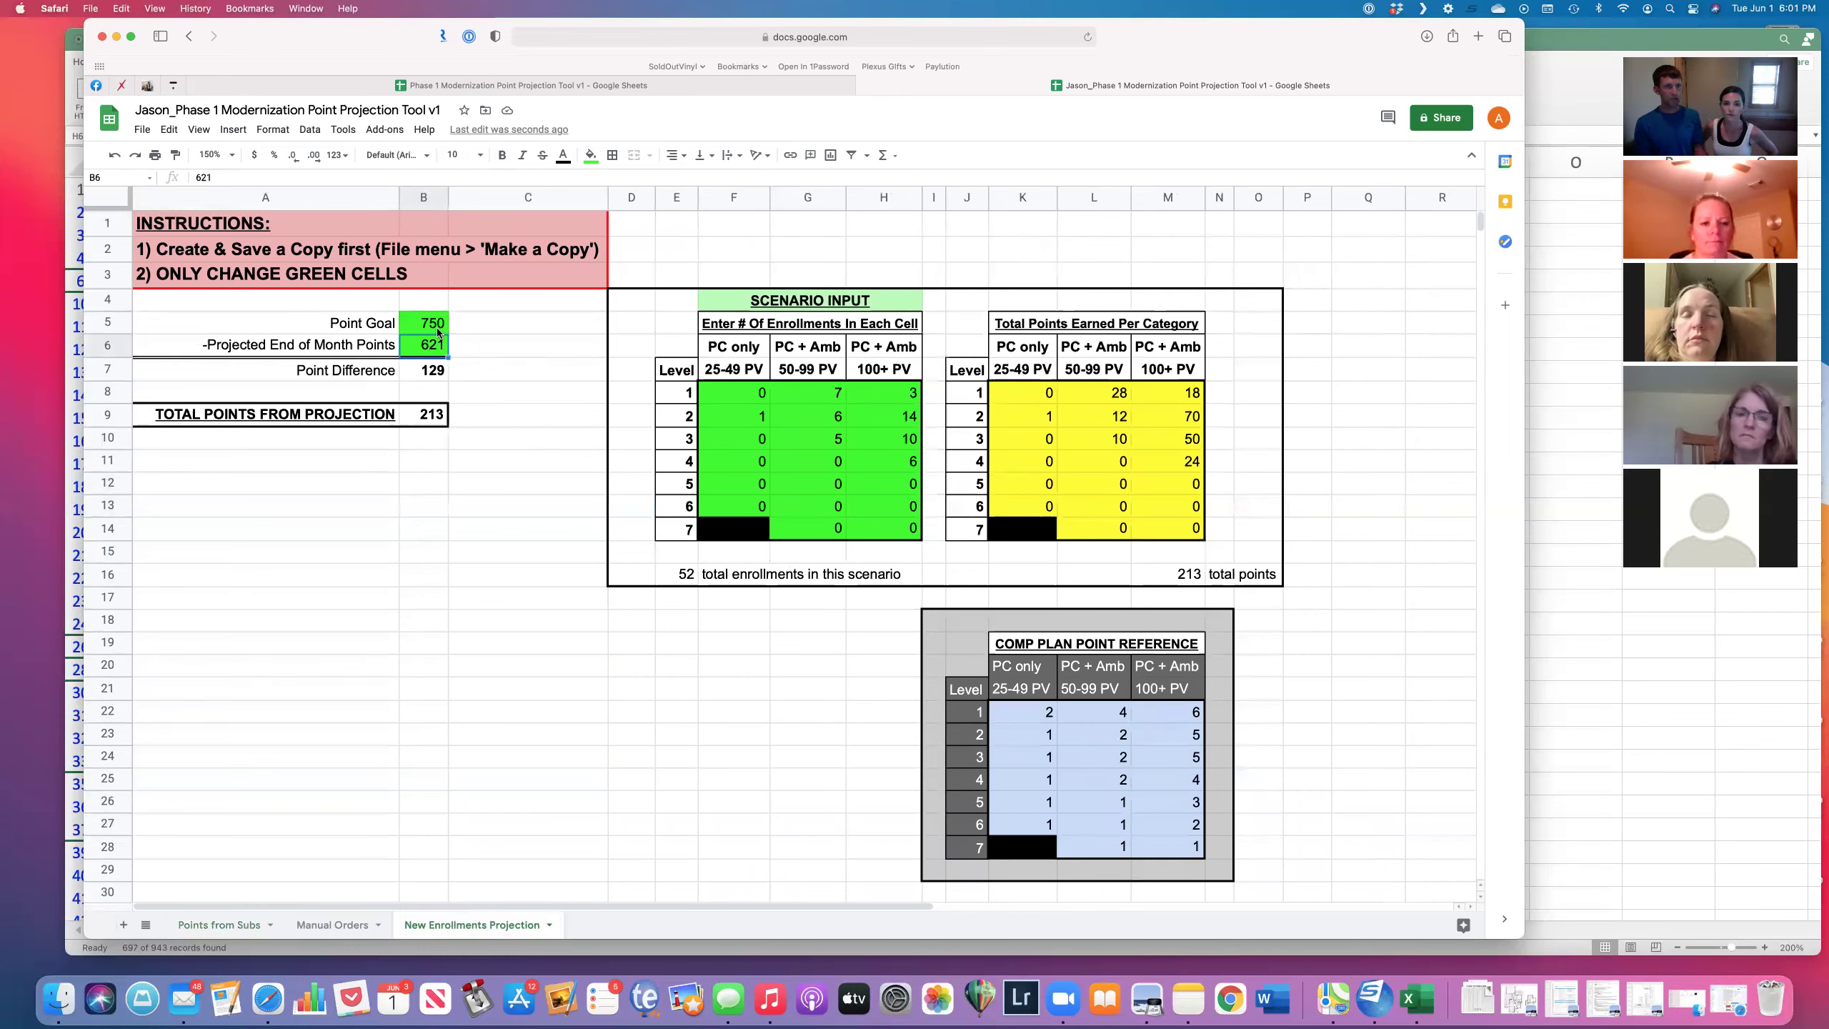
pyautogui.click(441, 328)
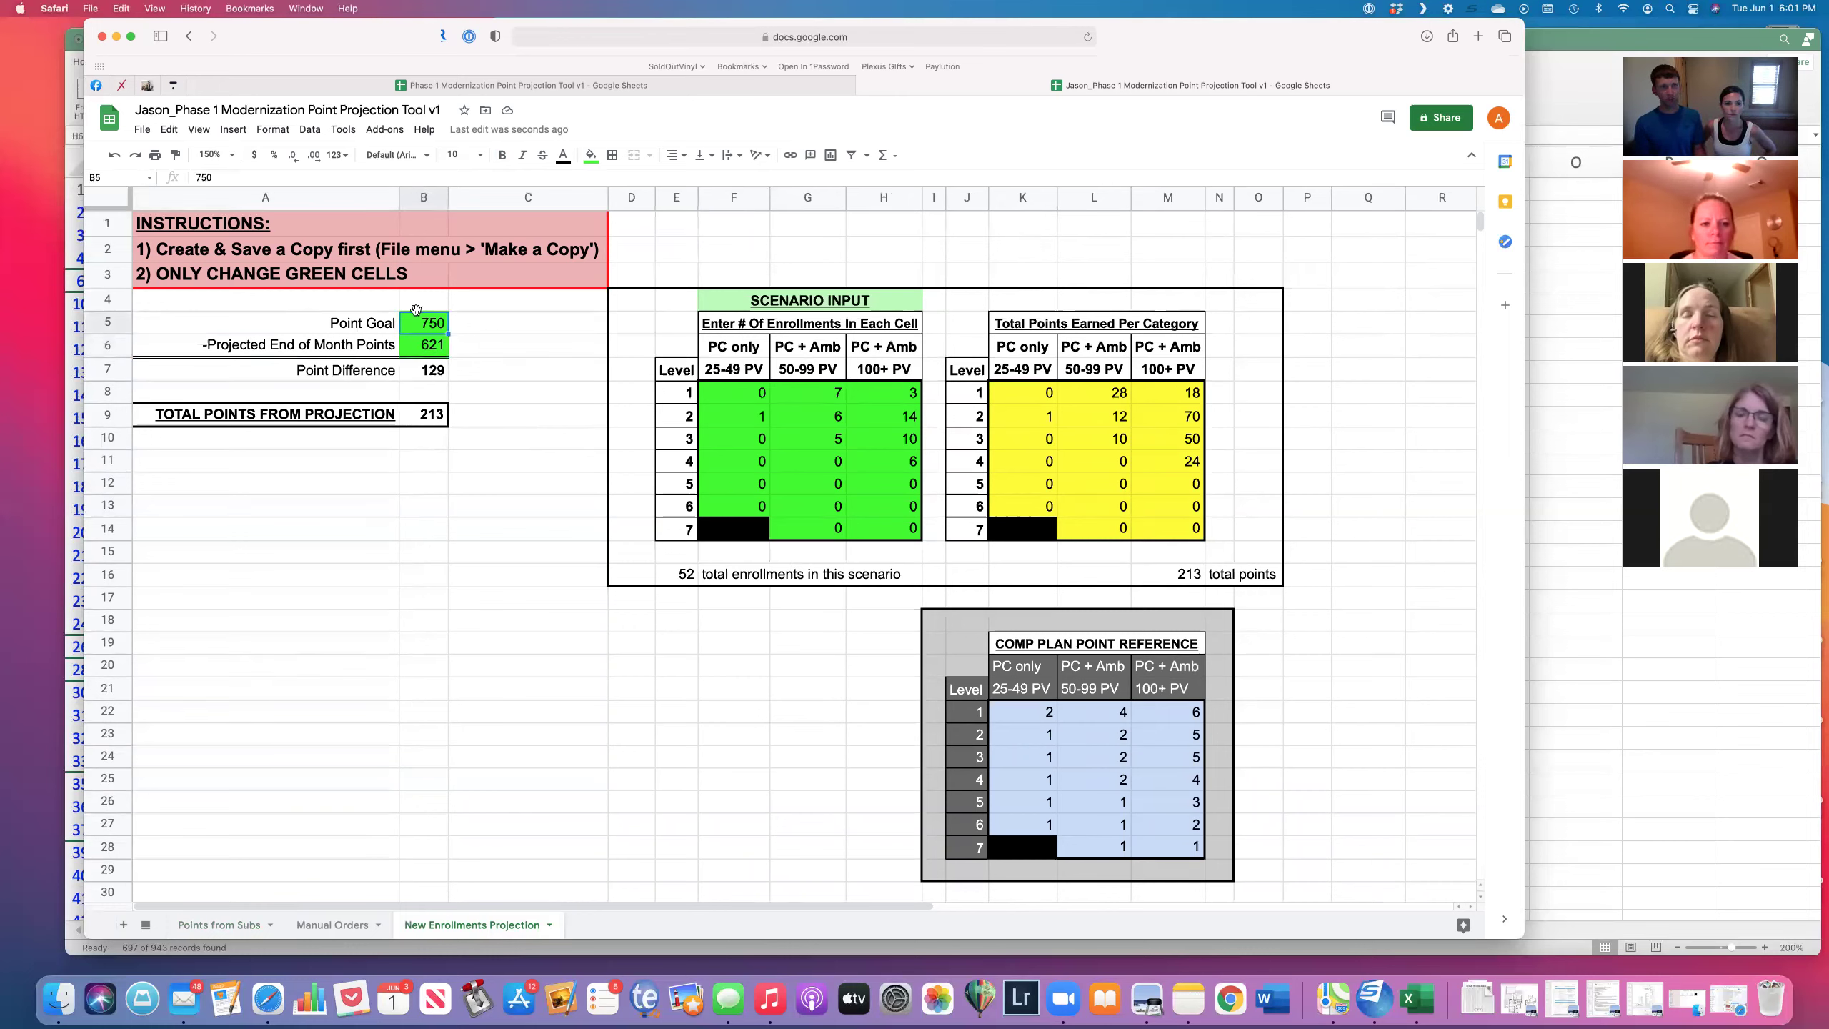
pyautogui.click(388, 370)
pyautogui.click(432, 373)
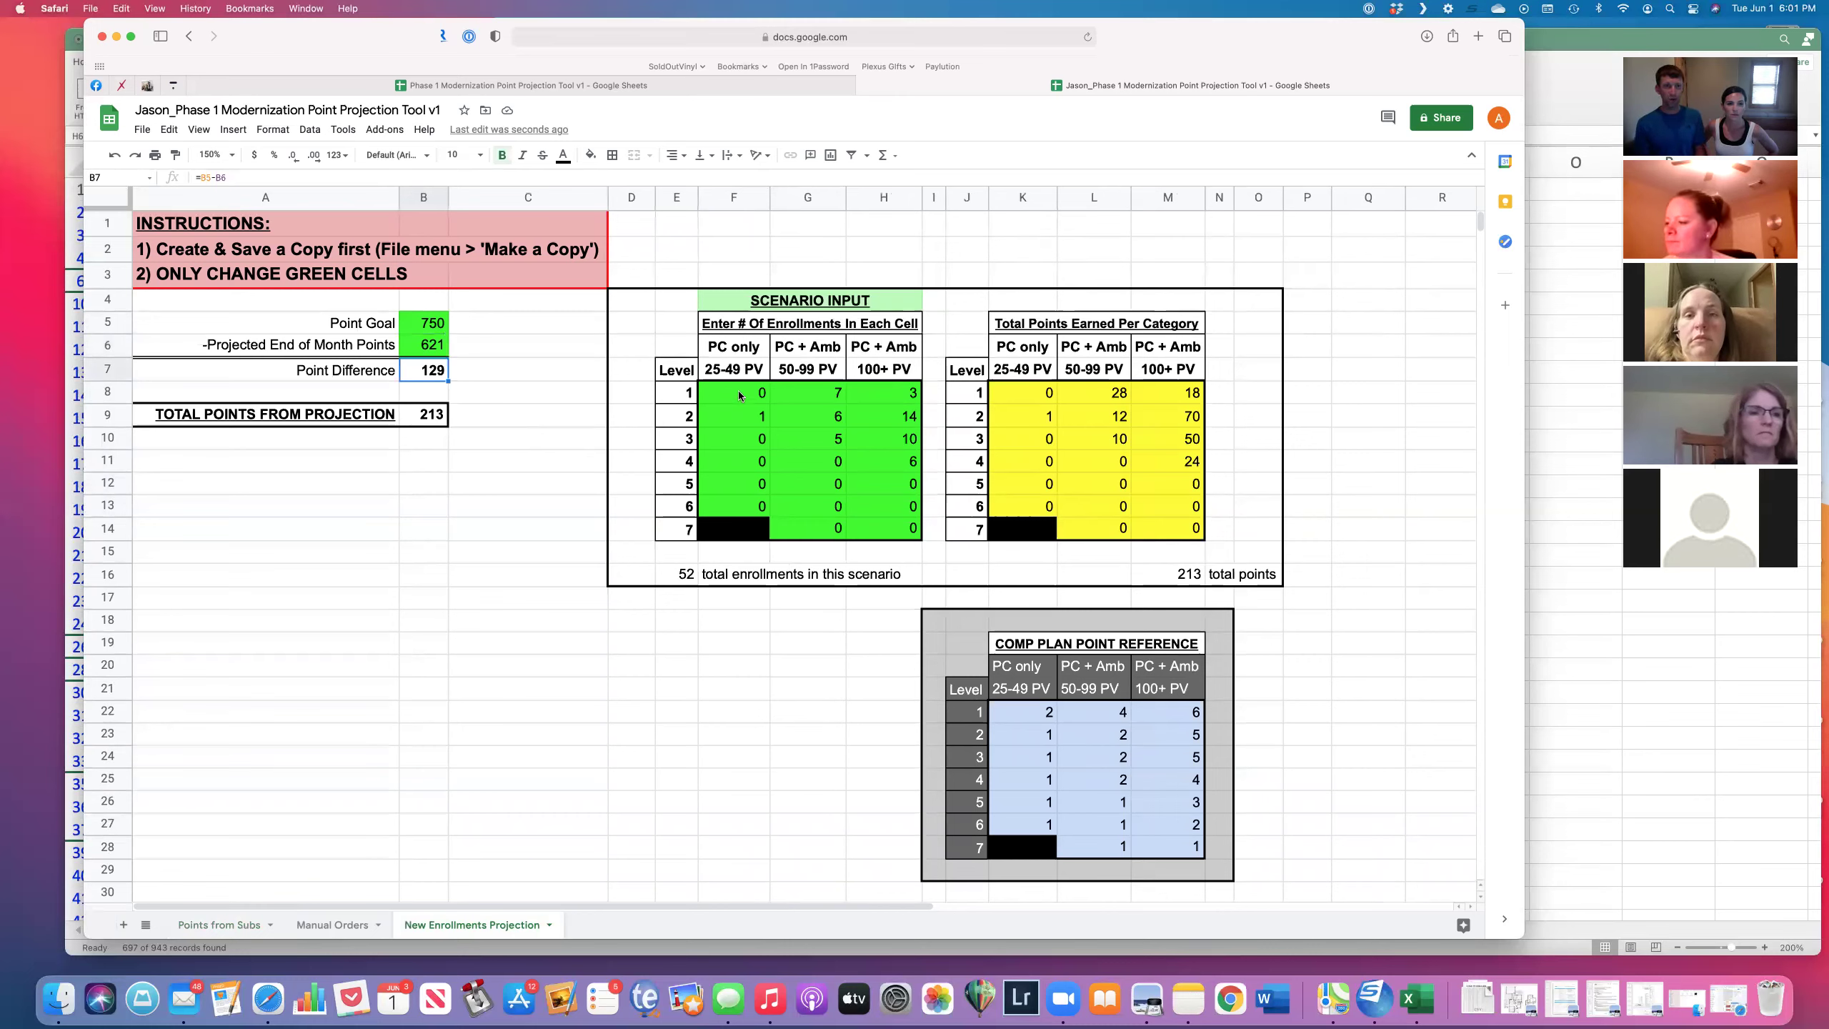
# Step: Set the level 1 PC + Amb 100+ PV enrollments in H8 to 6 and check the scenario's total points
pyautogui.moveTo(742, 395); pyautogui.dragTo(901, 529)
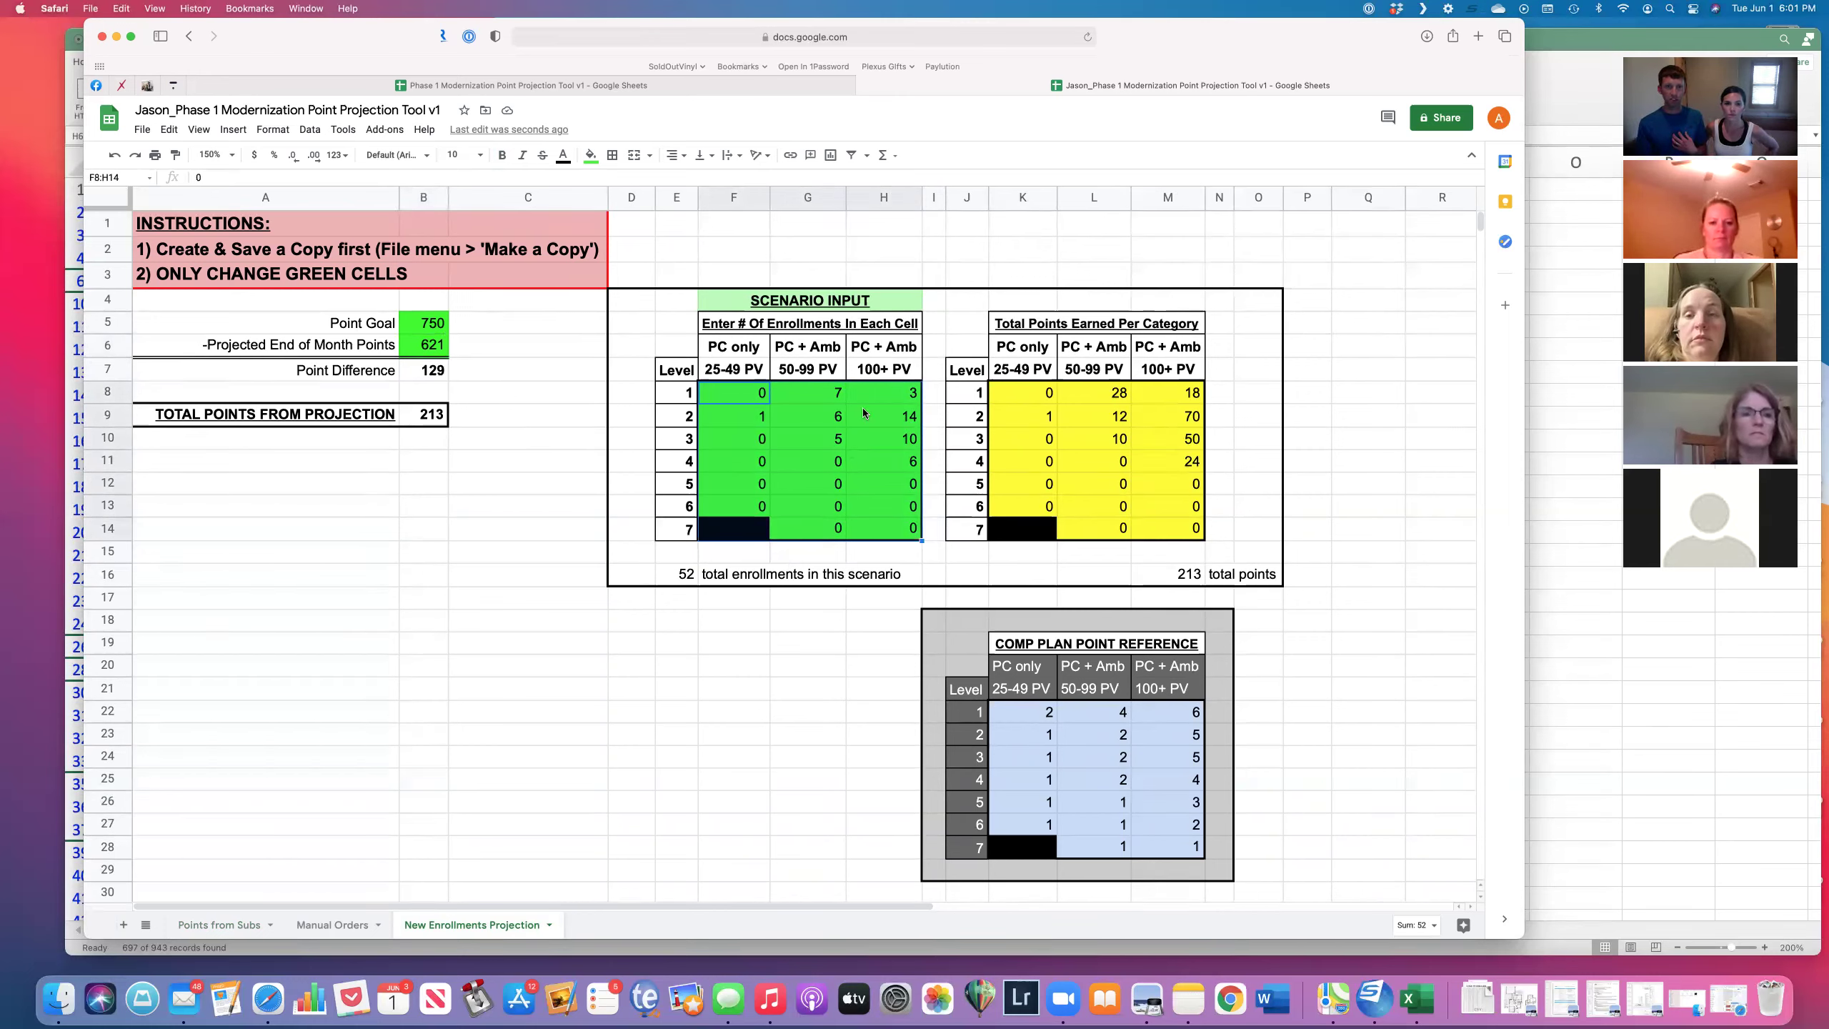
pyautogui.click(900, 397)
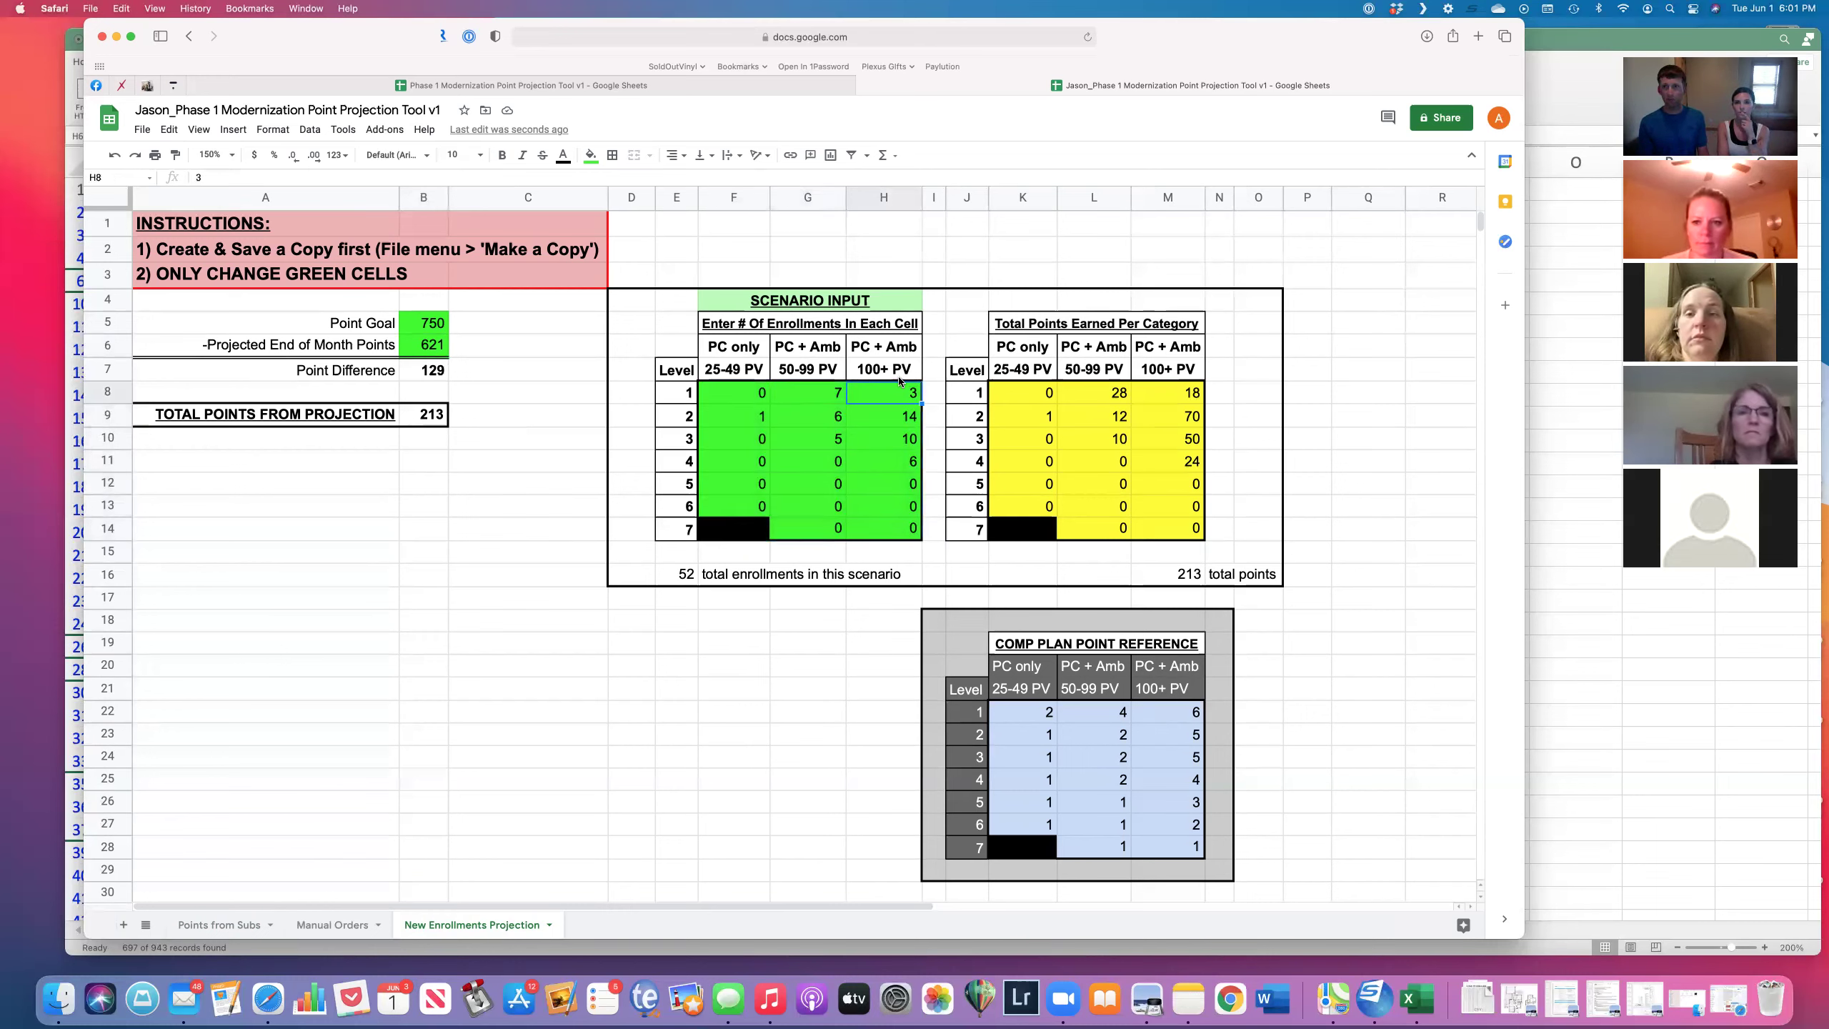
pyautogui.write('6')
pyautogui.press('Return')
pyautogui.click(1186, 582)
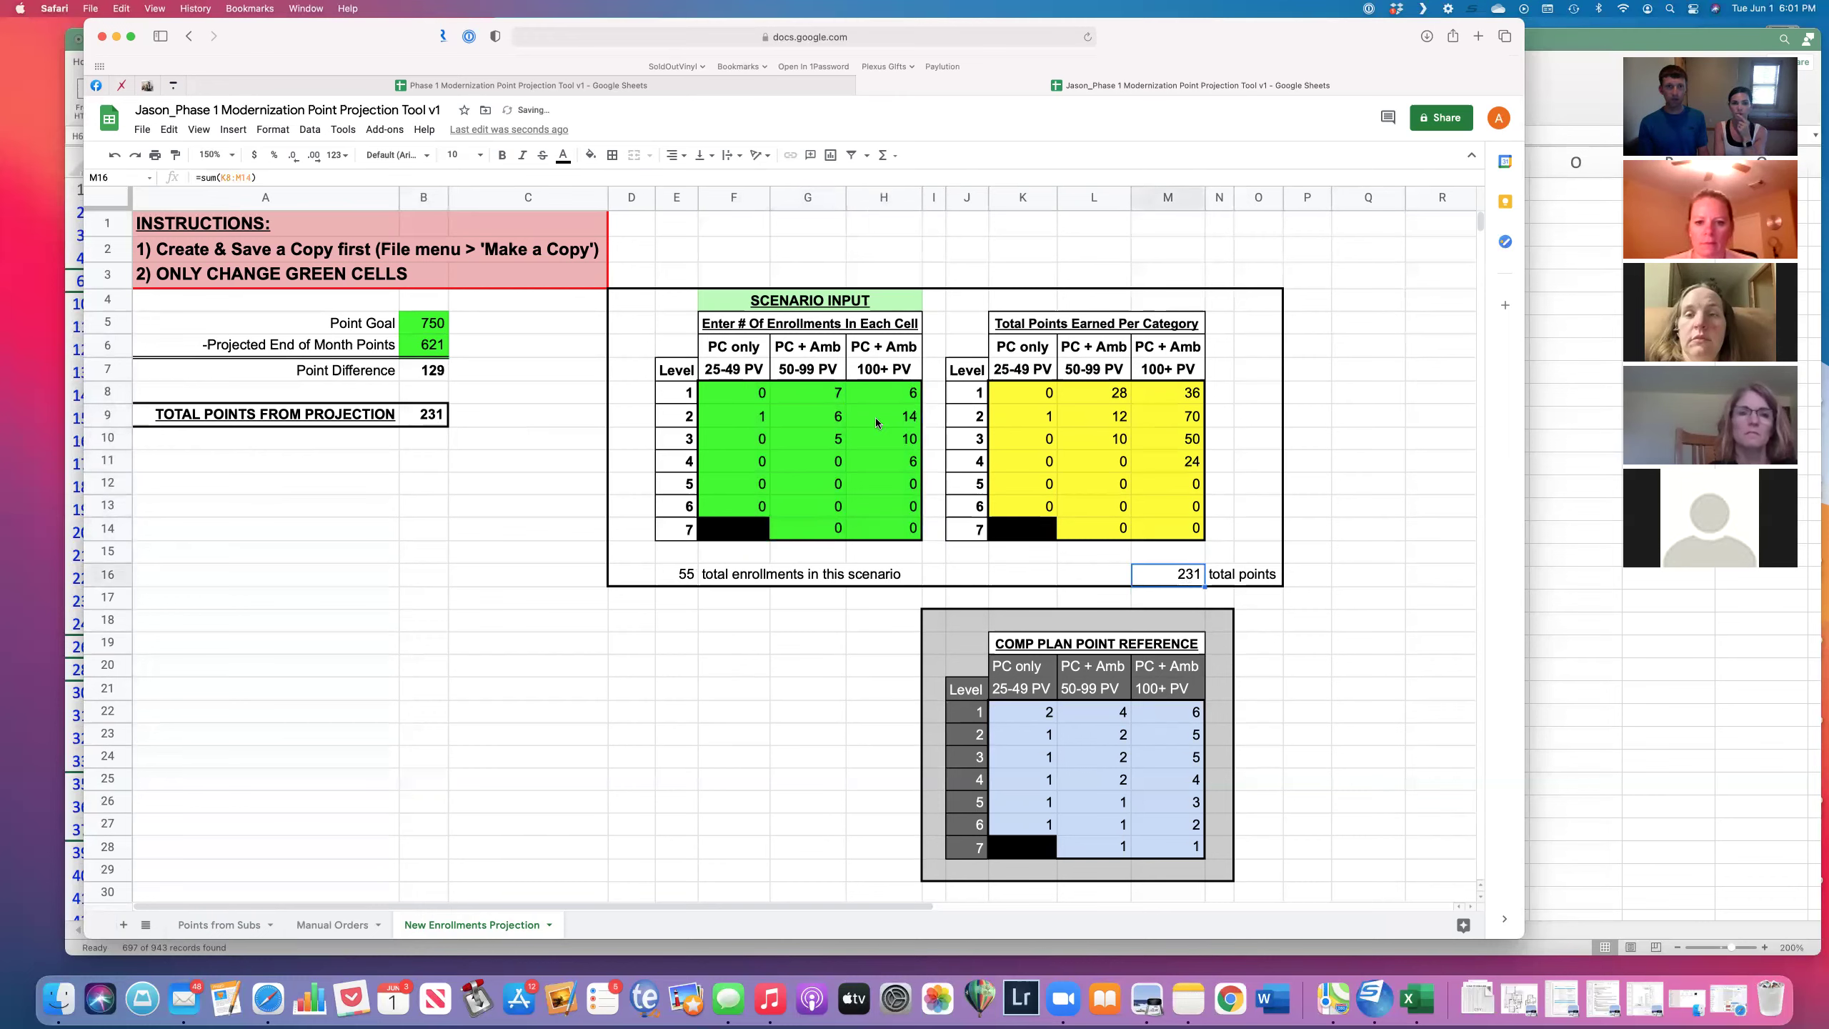
# Step: Set the level 3 PC + Amb 100+ PV enrollments in H10 to 13
pyautogui.click(884, 395)
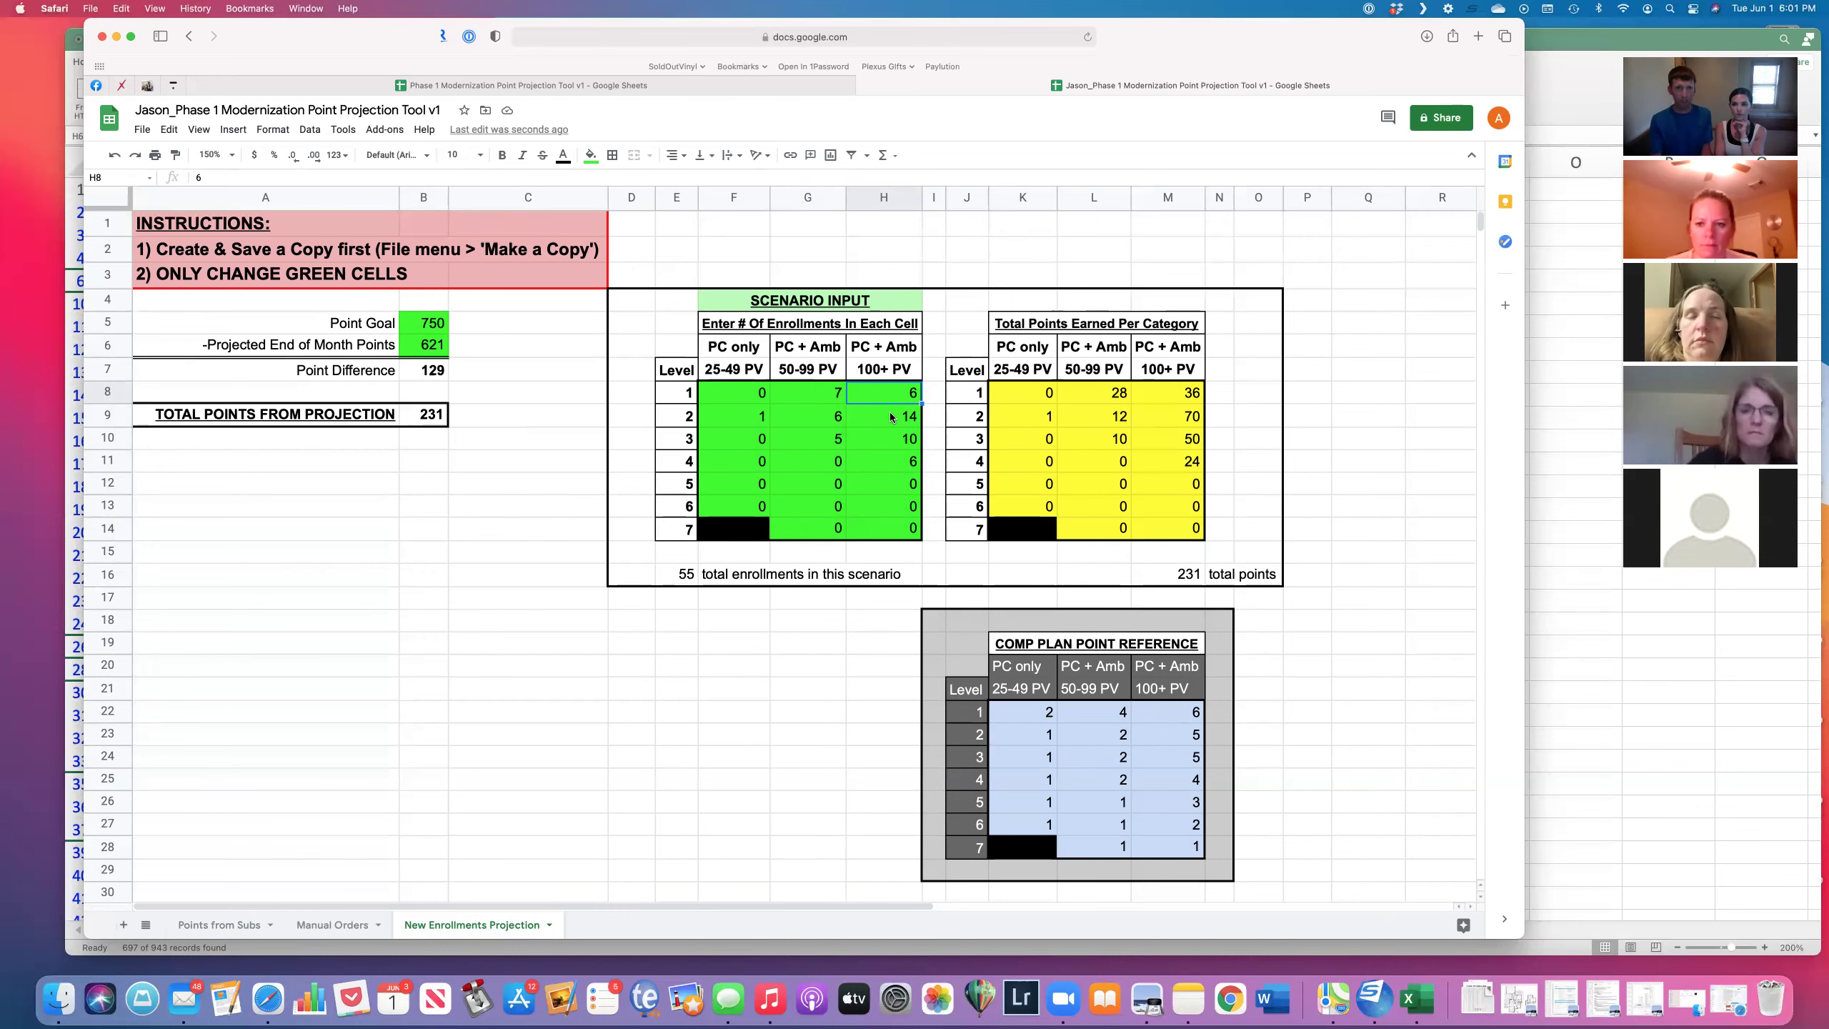
pyautogui.click(893, 435)
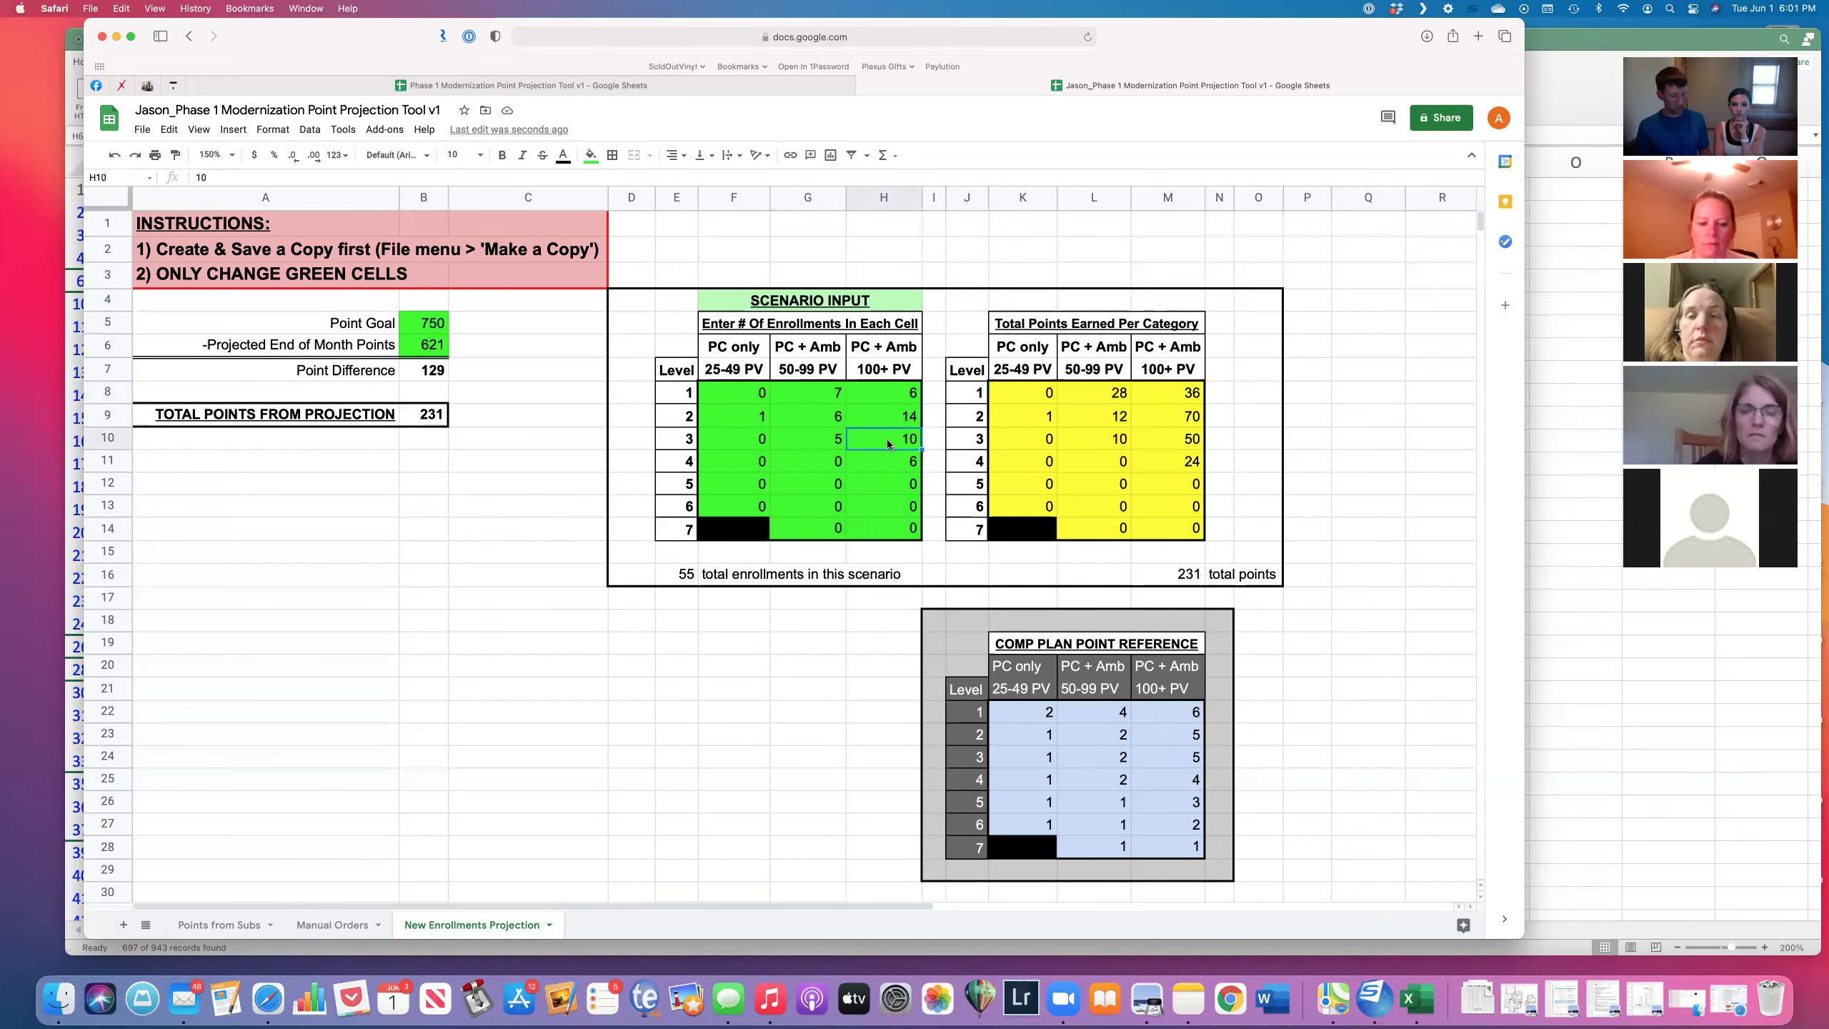
pyautogui.write('13')
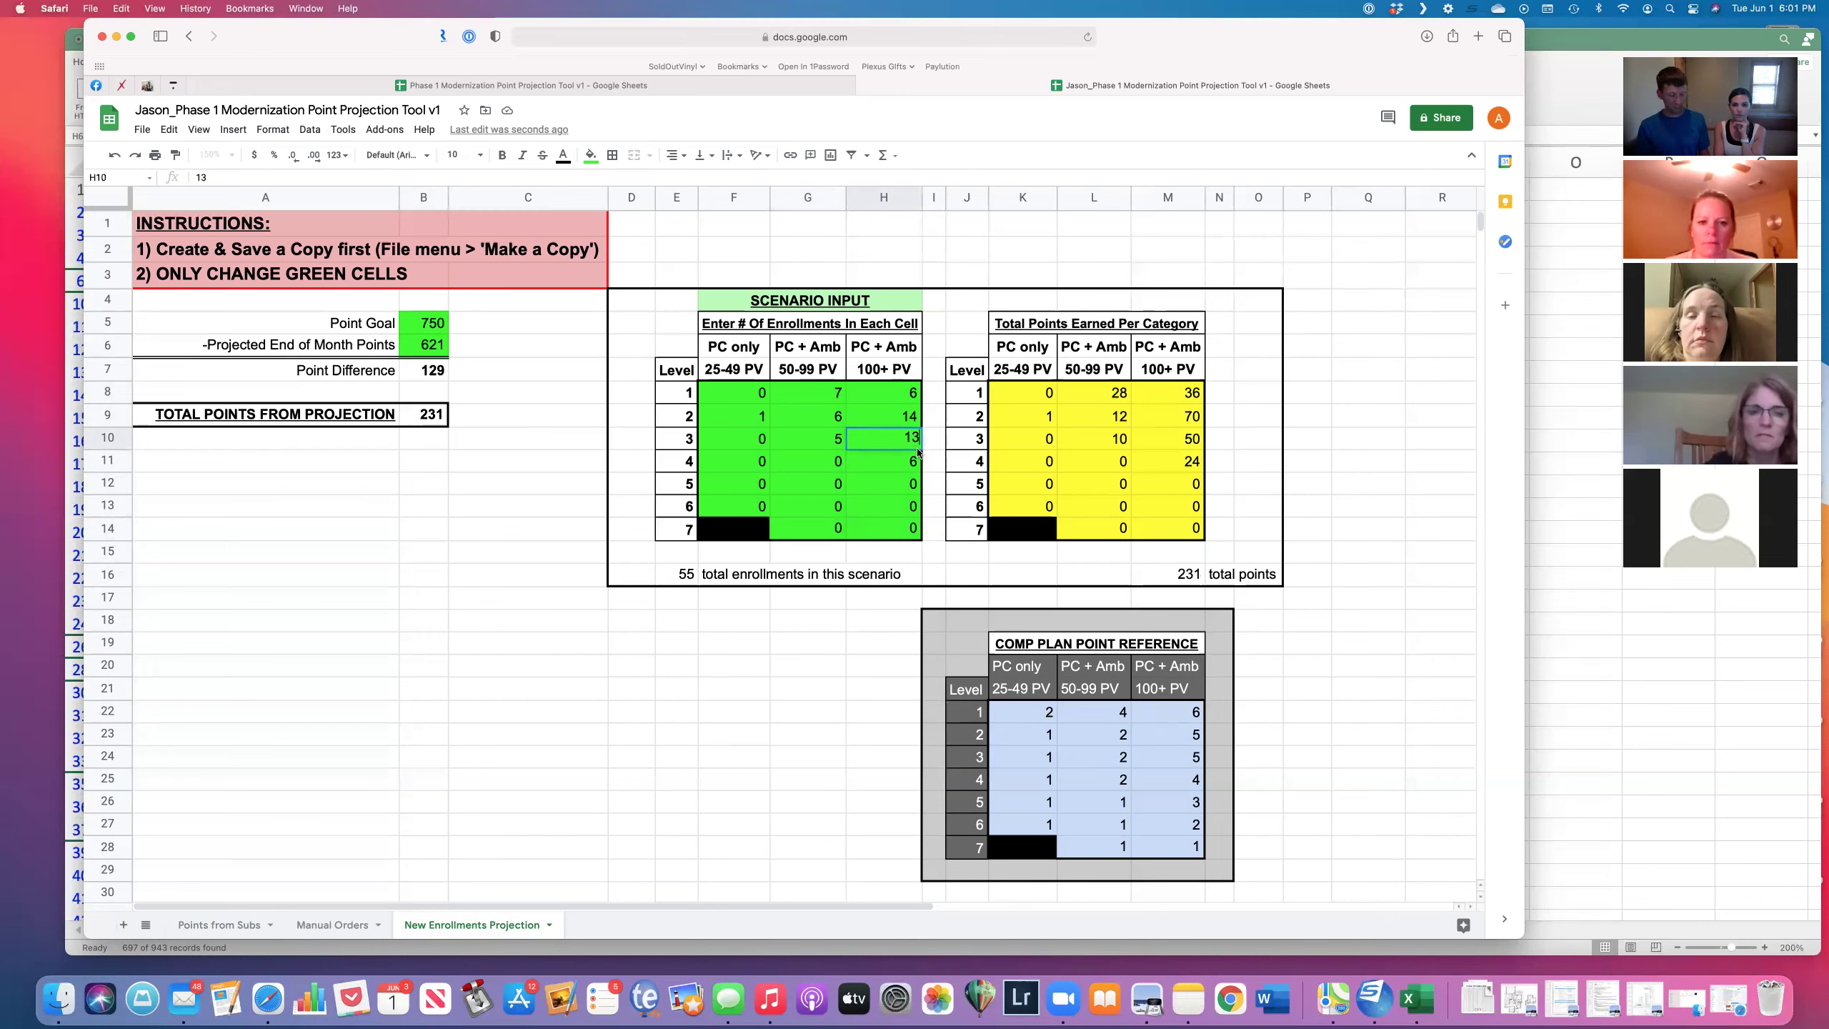
pyautogui.press('Return')
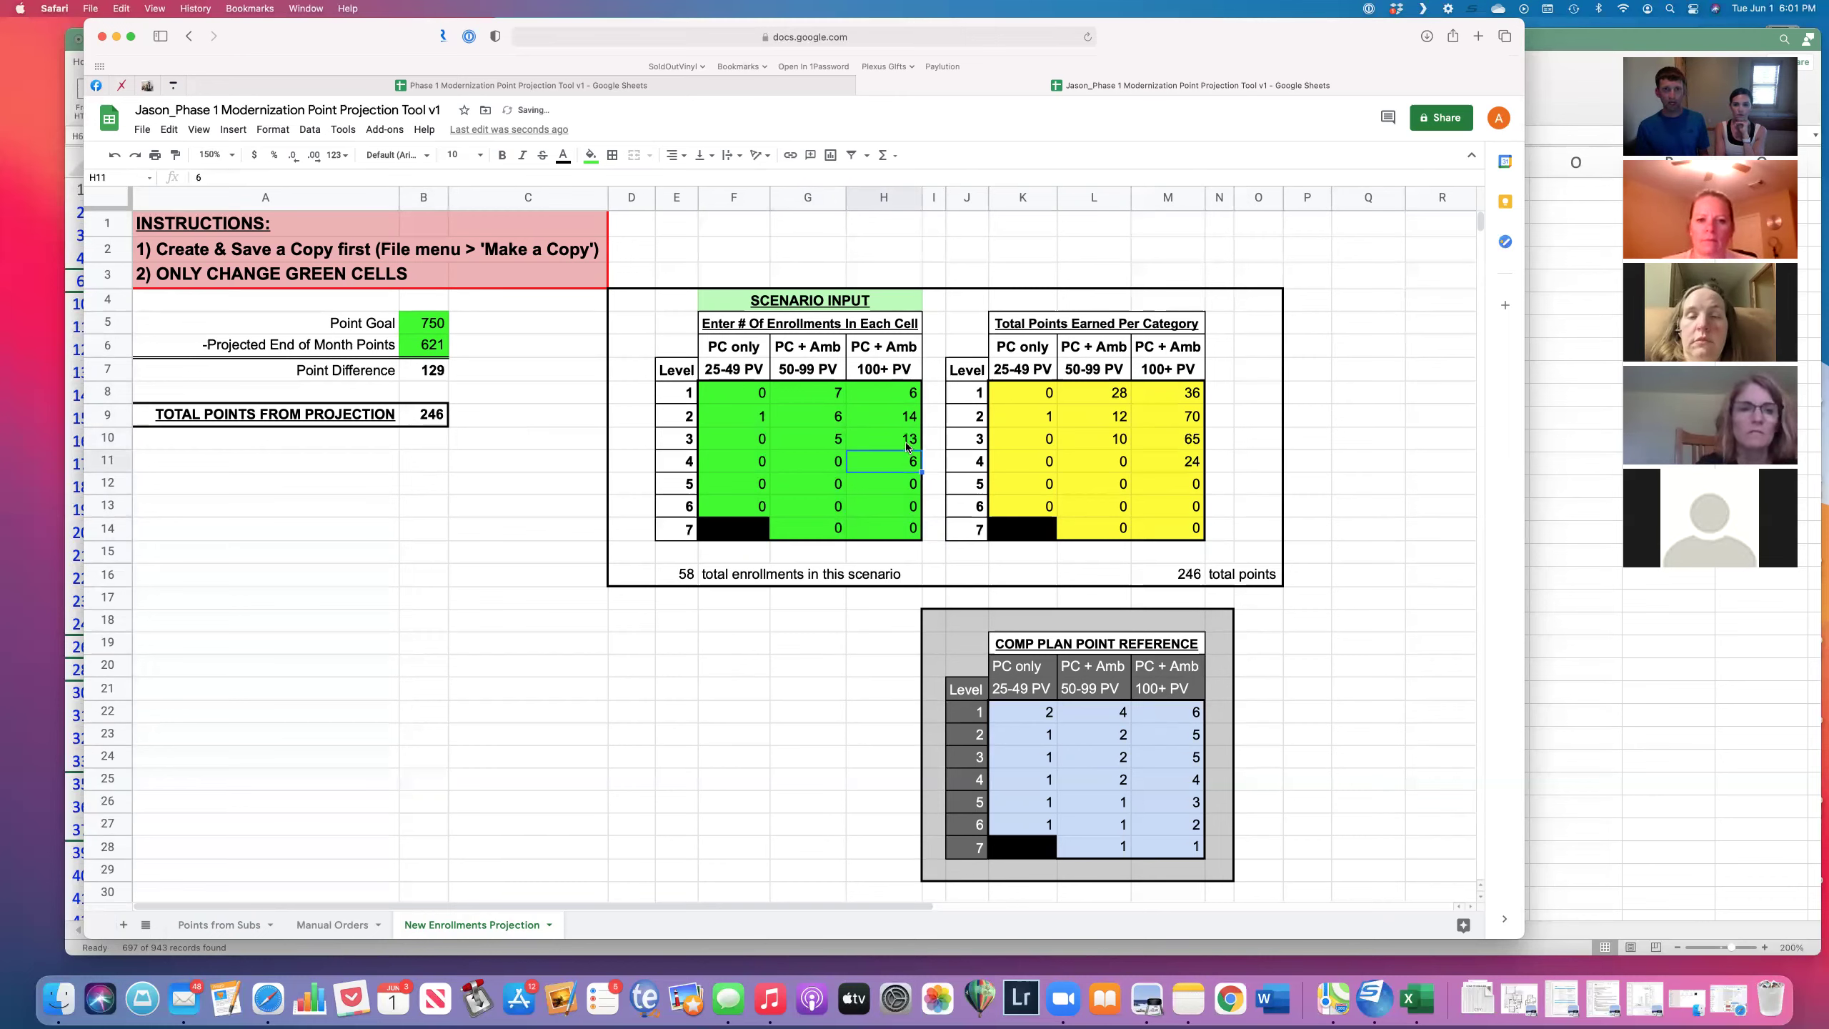
# Step: Review the points earned per category against the comp plan point reference, and check the total points in M16
pyautogui.moveTo(1166, 395); pyautogui.dragTo(1015, 513)
pyautogui.moveTo(1023, 711); pyautogui.dragTo(1170, 848)
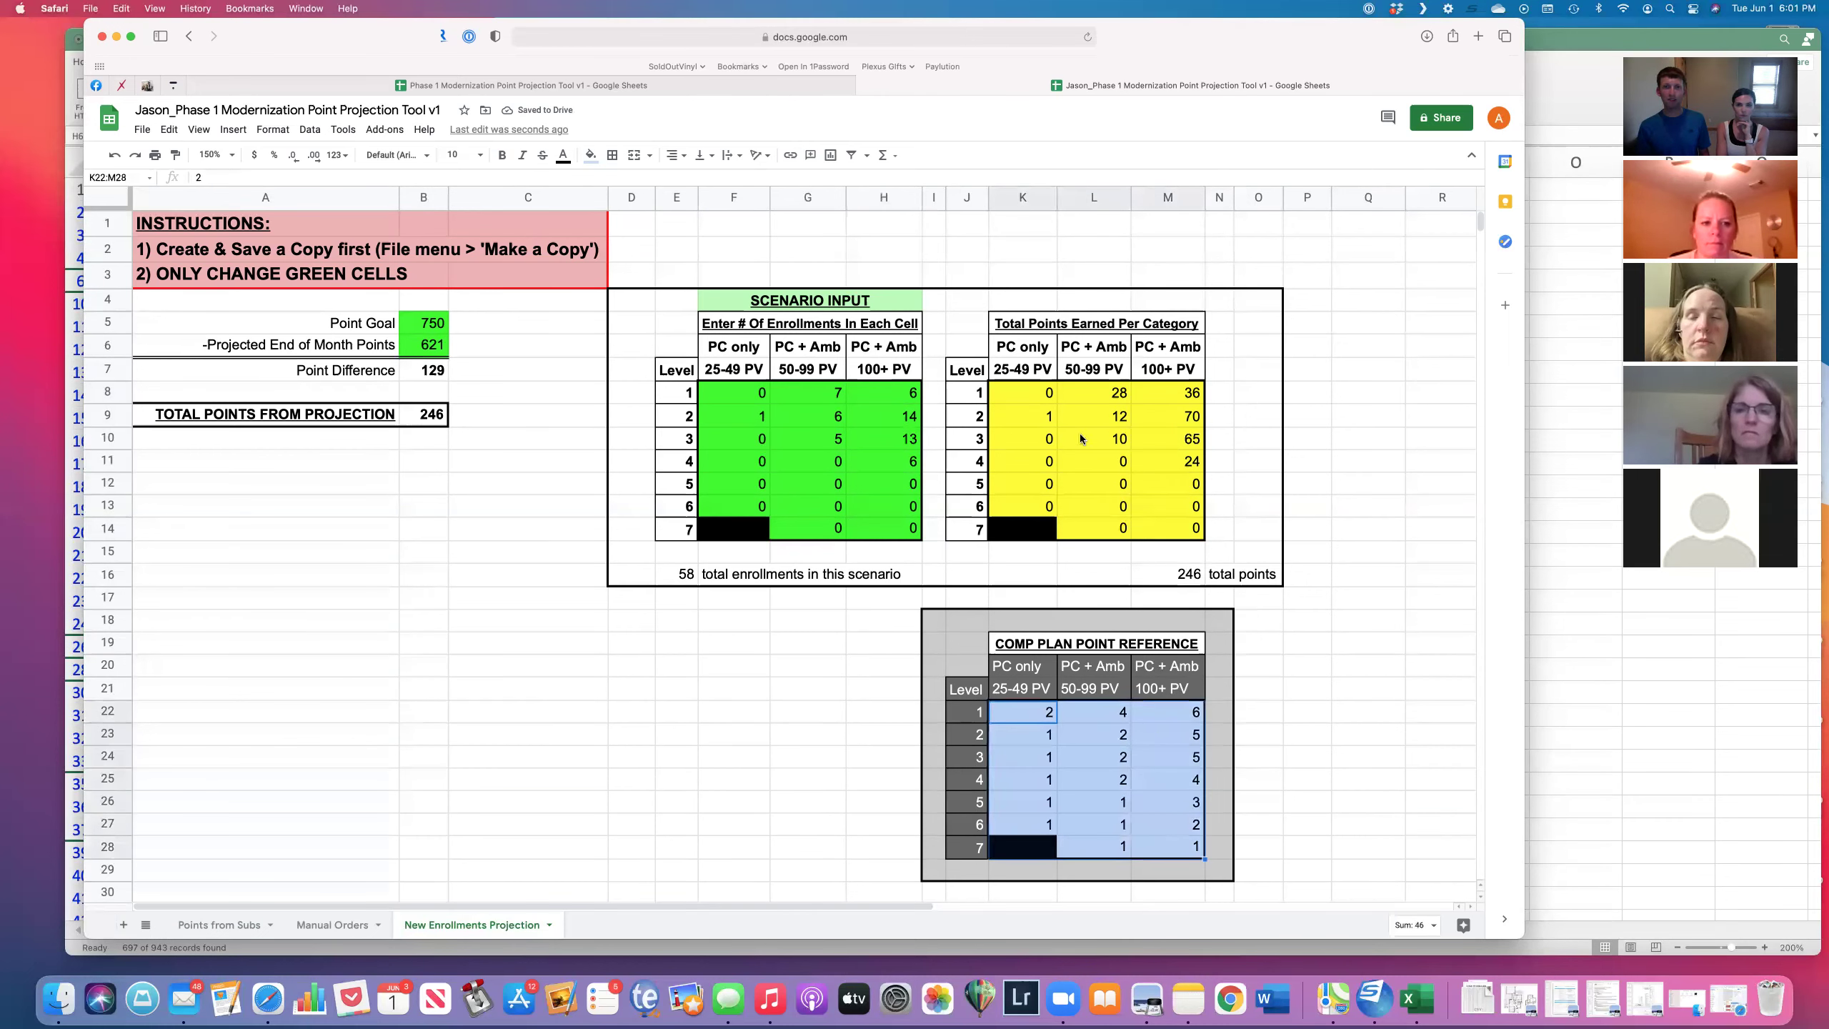
pyautogui.moveTo(1030, 395); pyautogui.dragTo(1188, 529)
pyautogui.click(1189, 576)
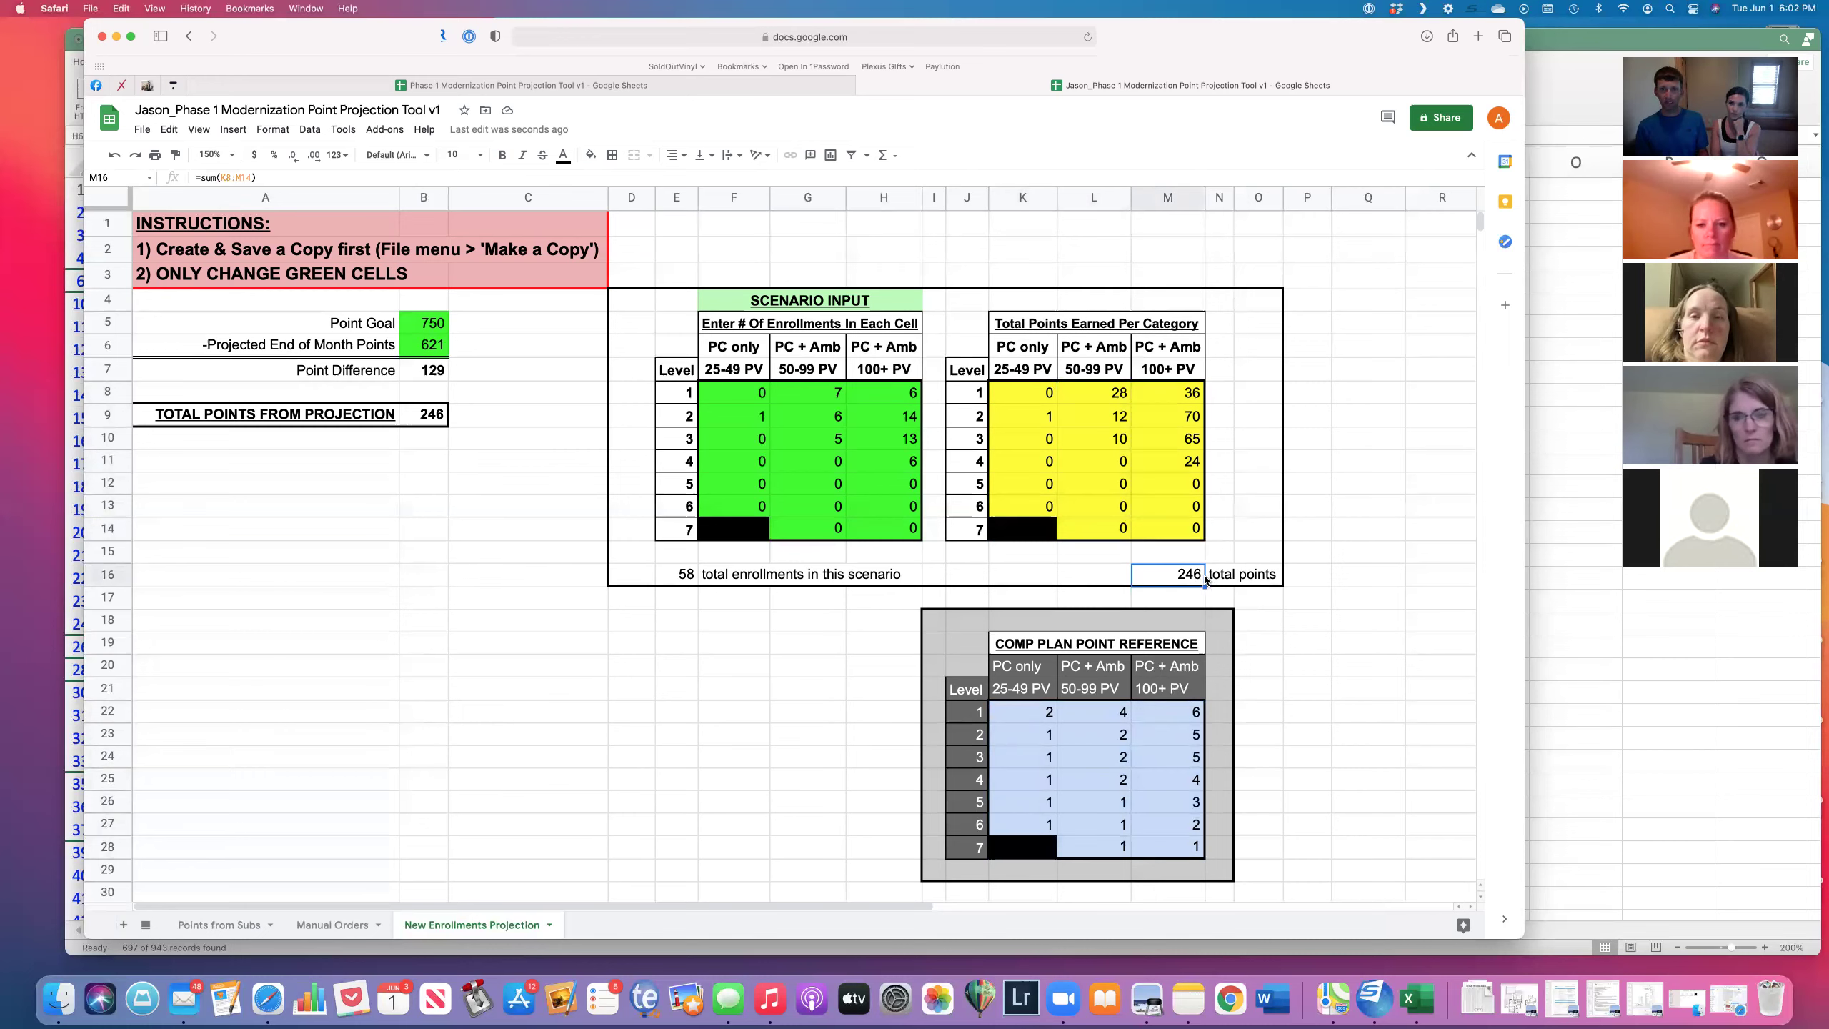
# Step: Set the level 3 PC + Amb 100+ PV enrollments in H10 to 0
pyautogui.moveTo(732, 390); pyautogui.dragTo(863, 524)
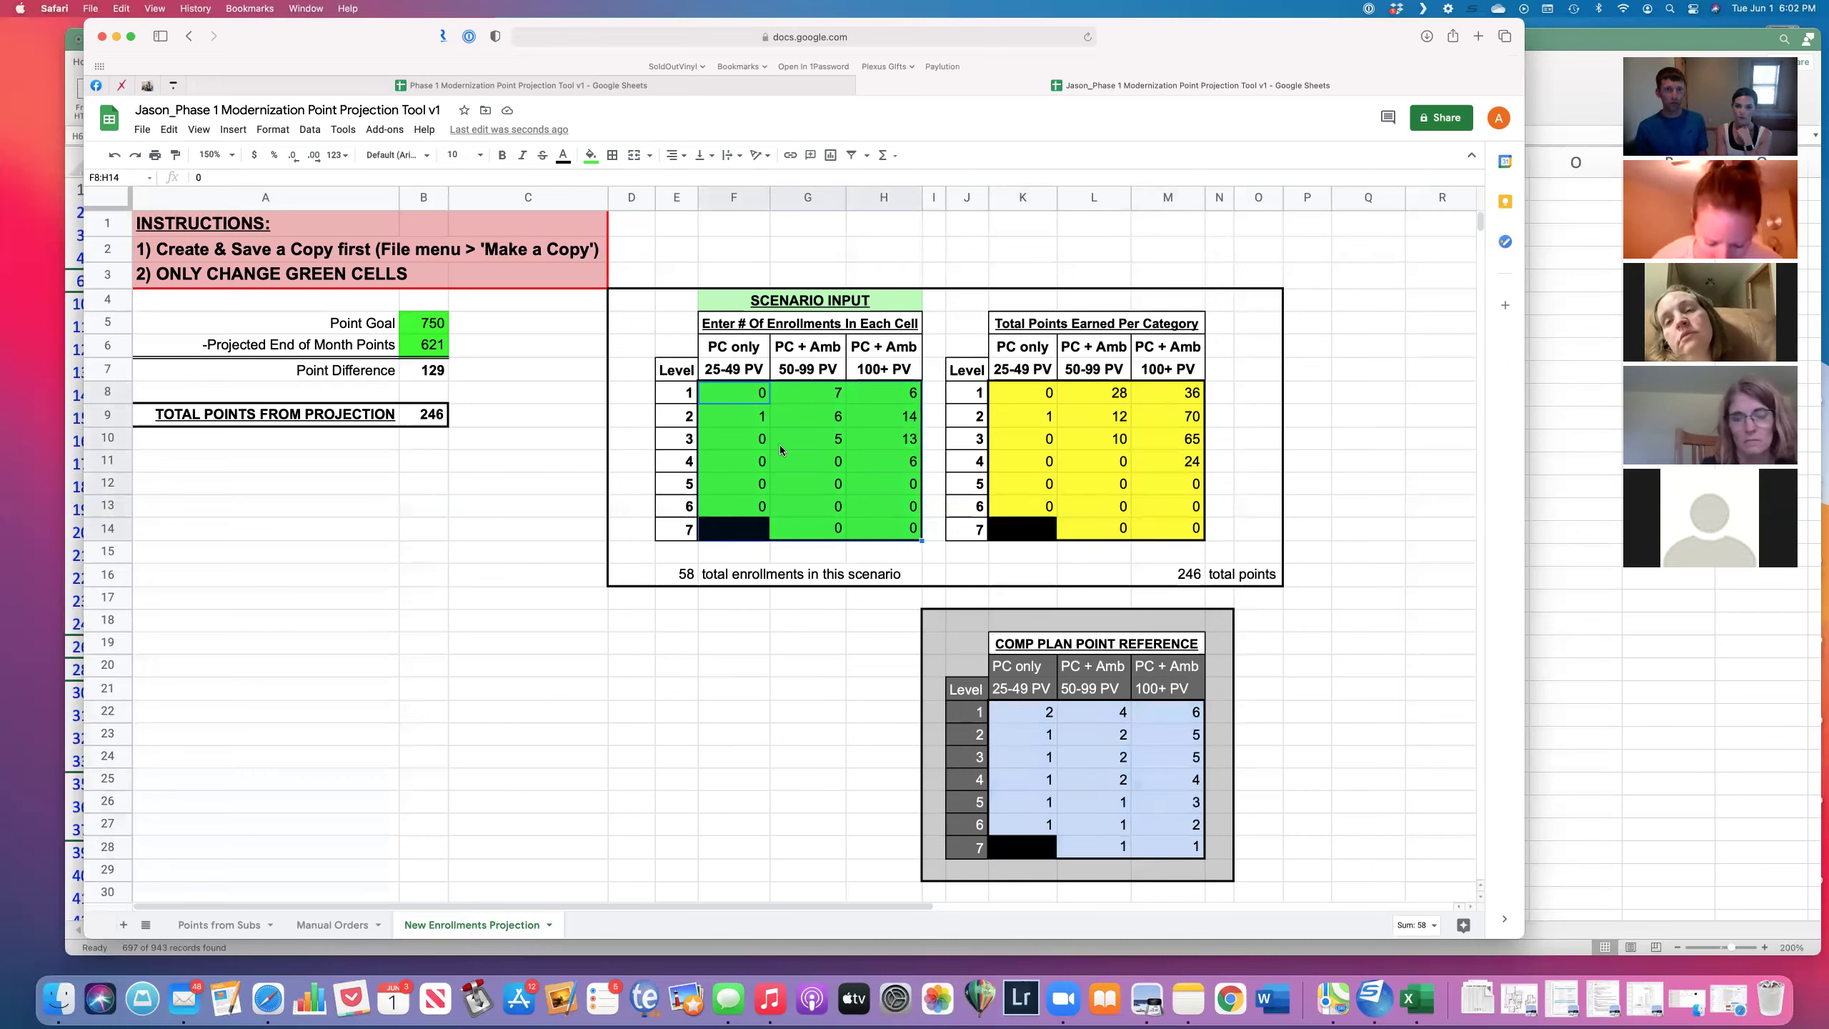
pyautogui.click(813, 422)
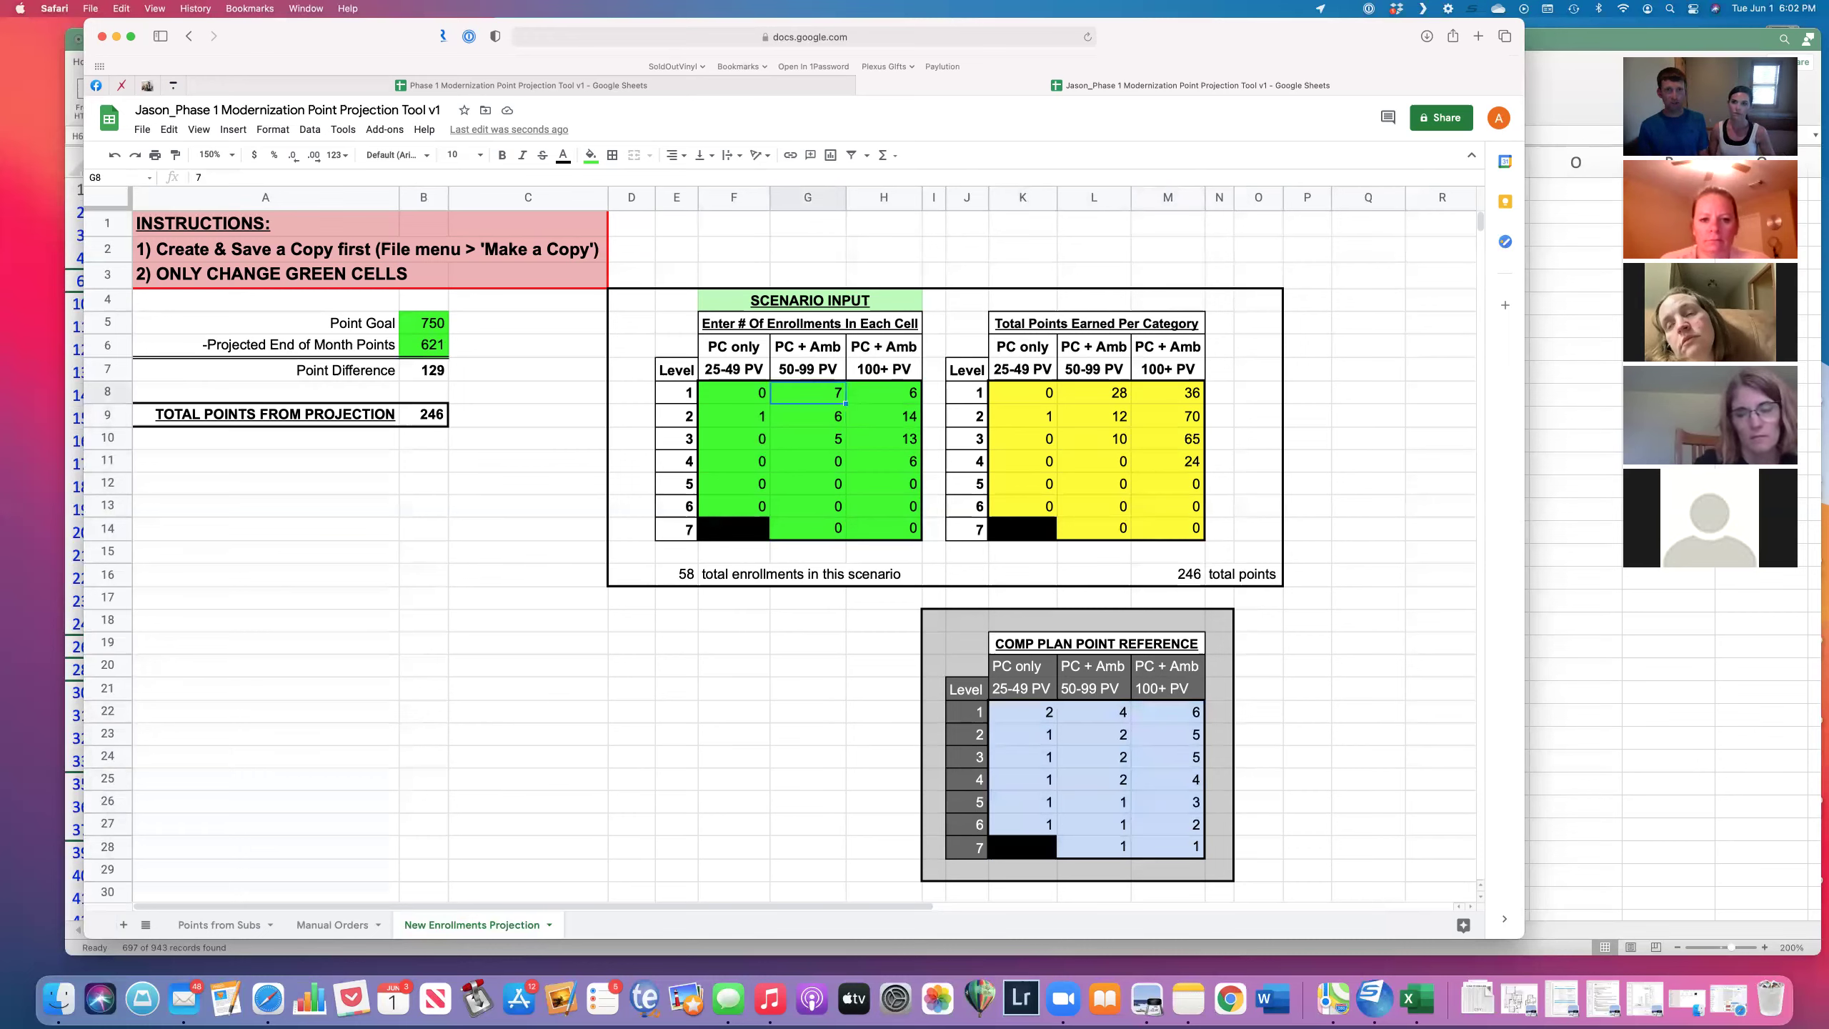
pyautogui.press('Down')
pyautogui.press('Right')
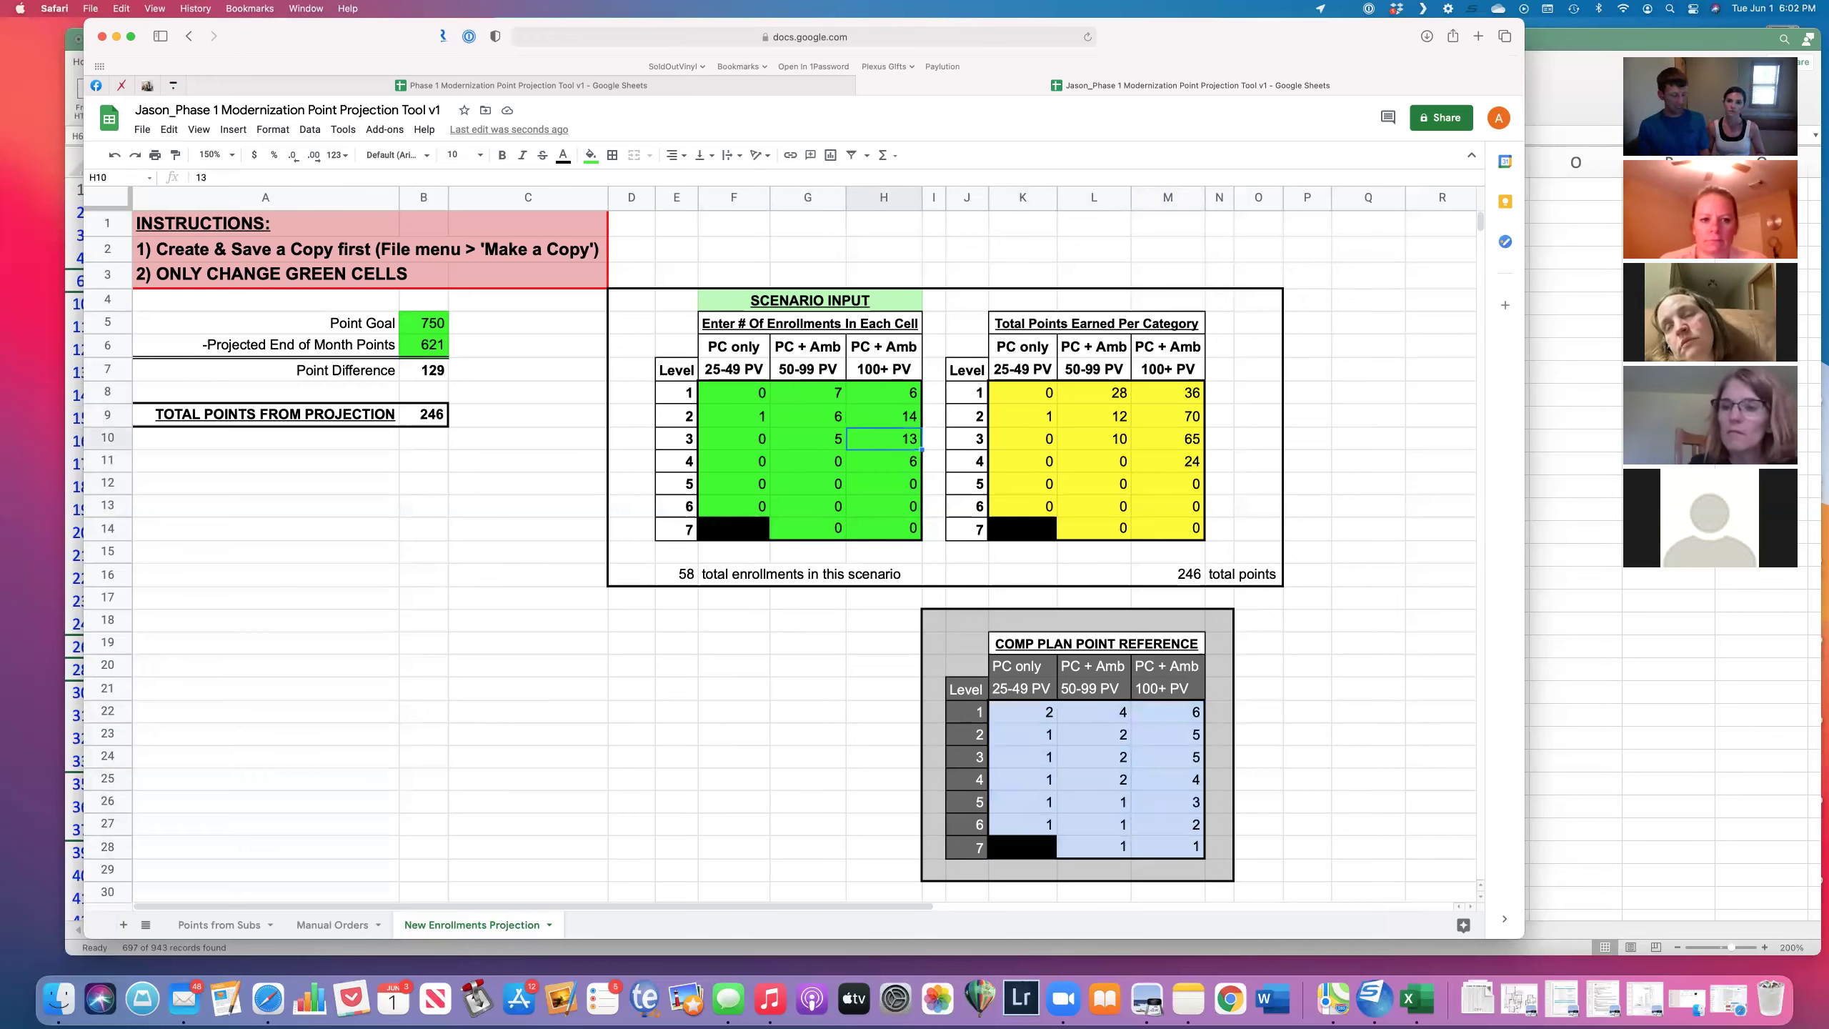
pyautogui.write('0')
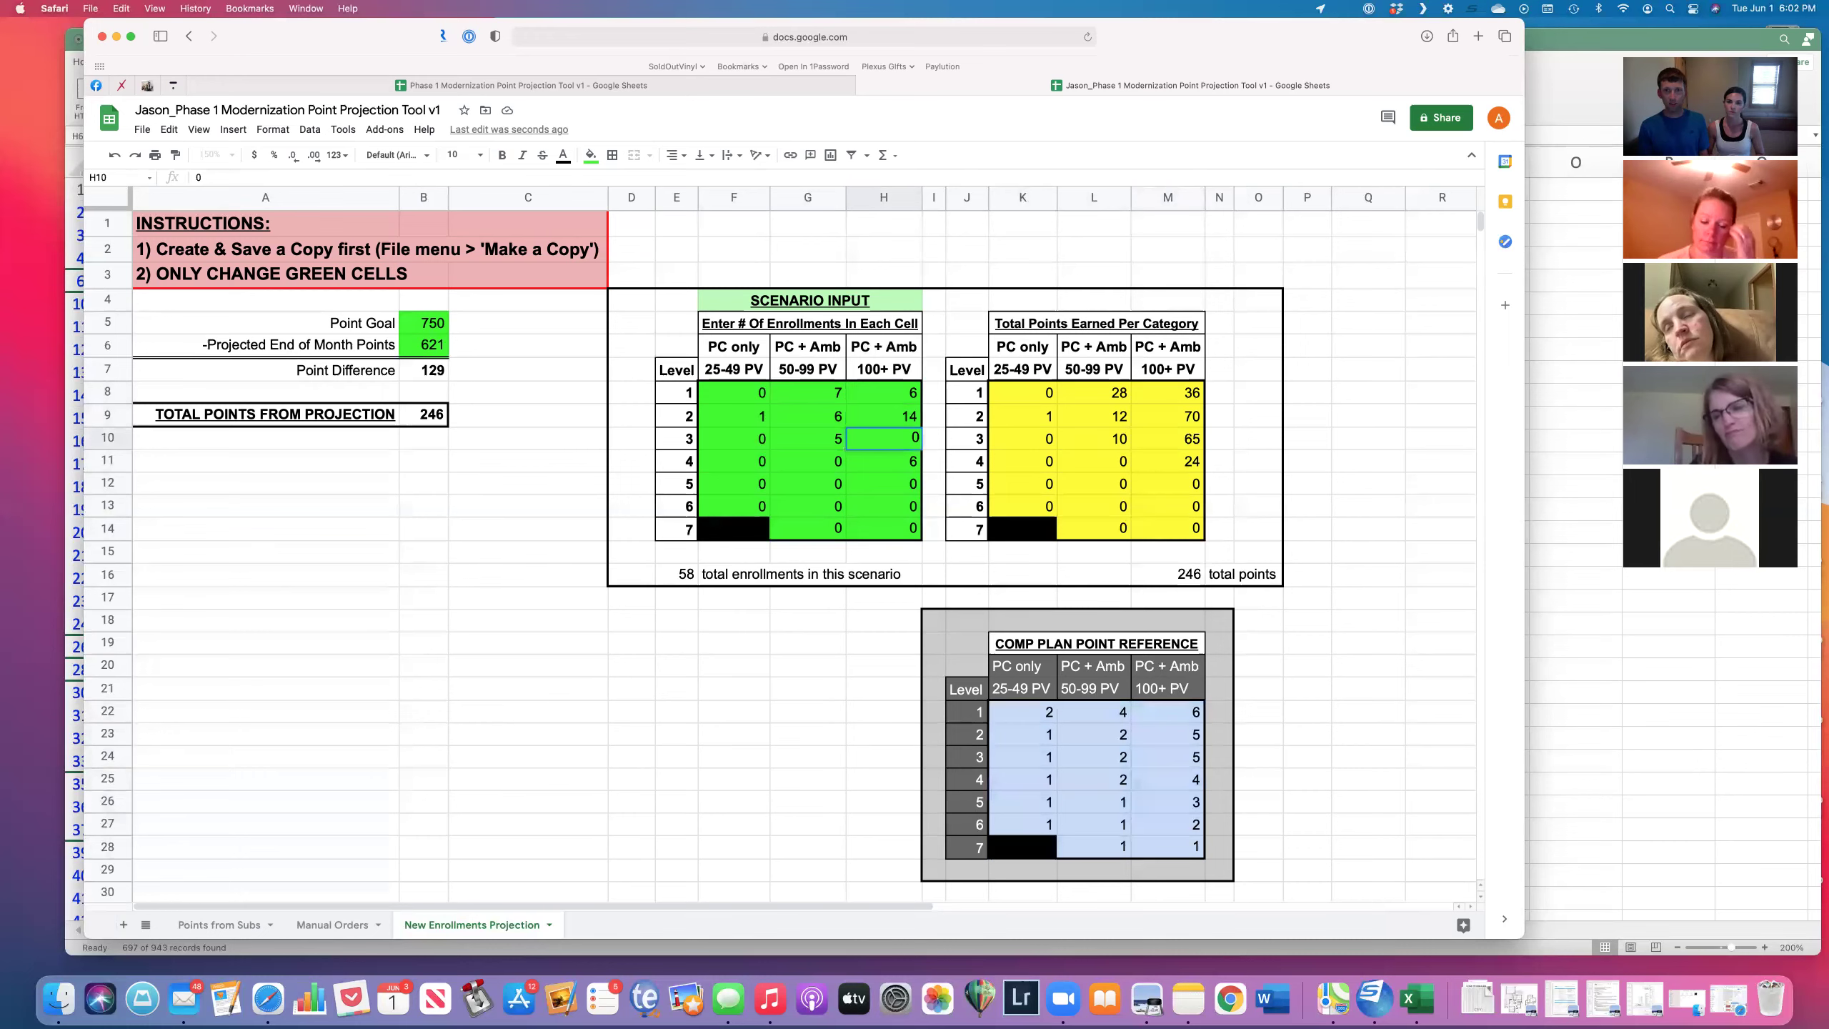
pyautogui.press('Tab')
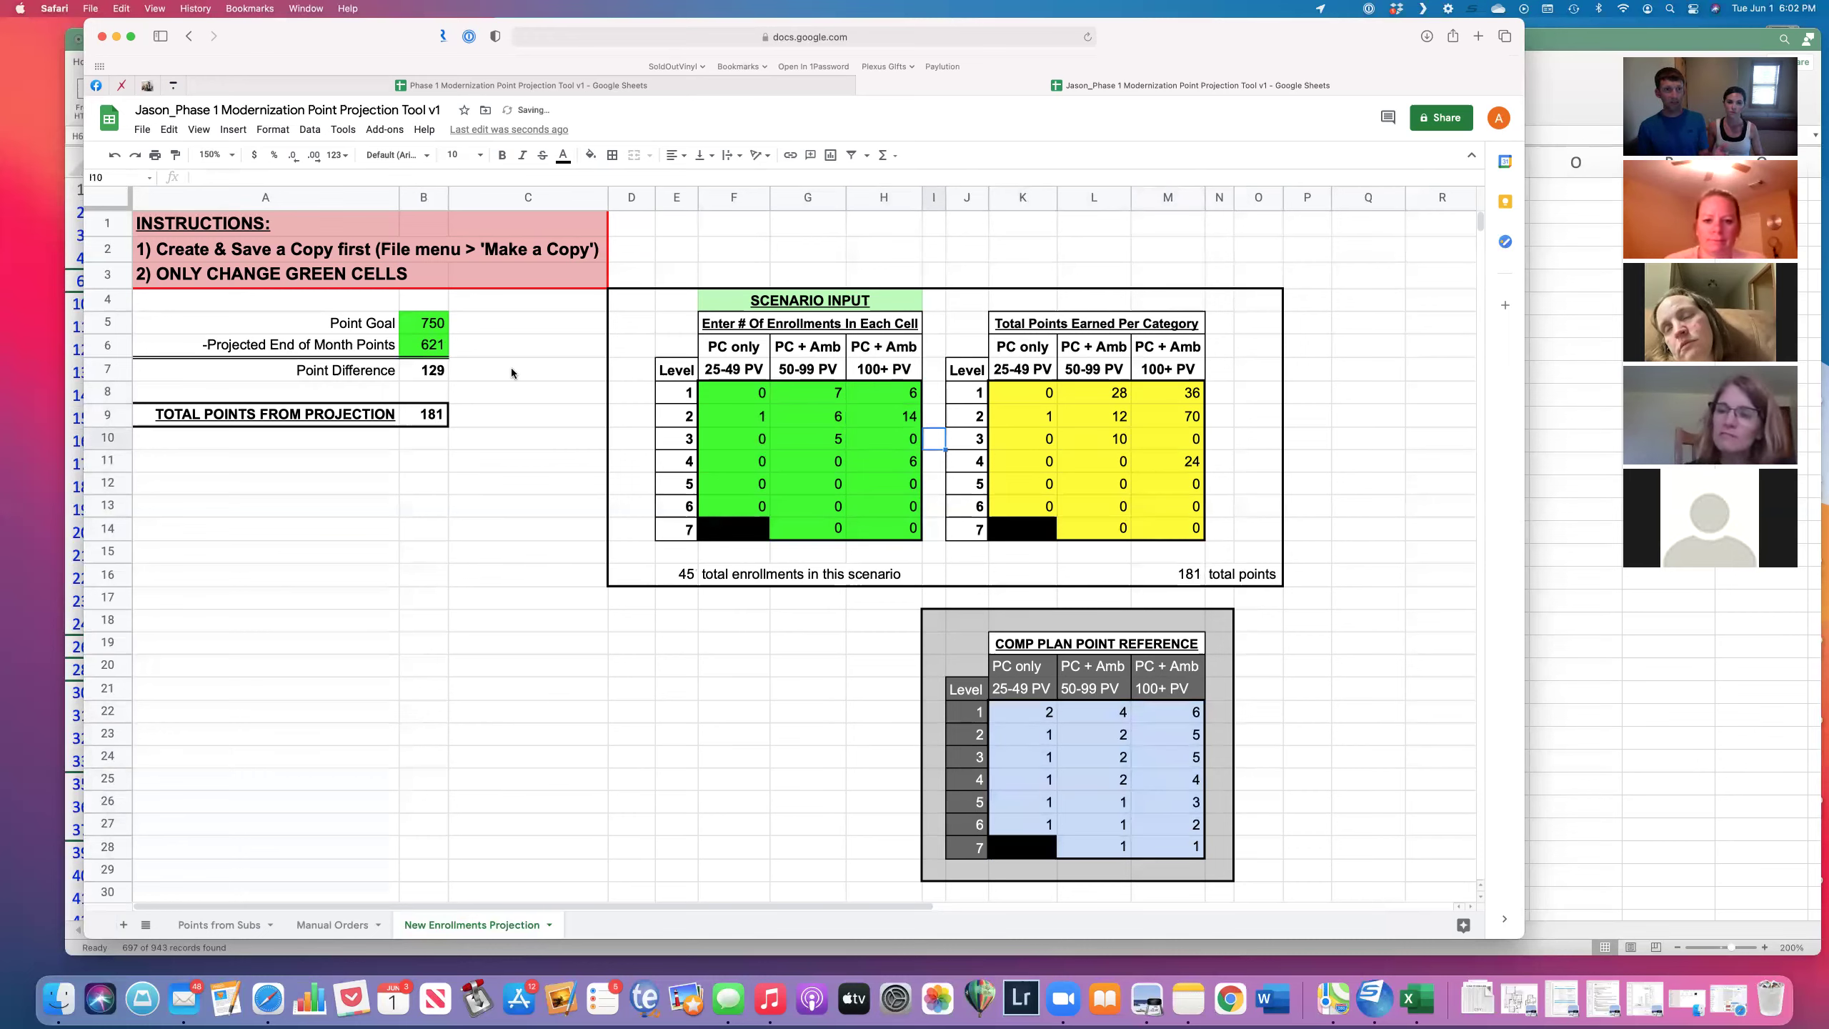
# Step: Compare the Point Difference in B7 with the total points from the projection in B9 and M16
pyautogui.click(426, 371)
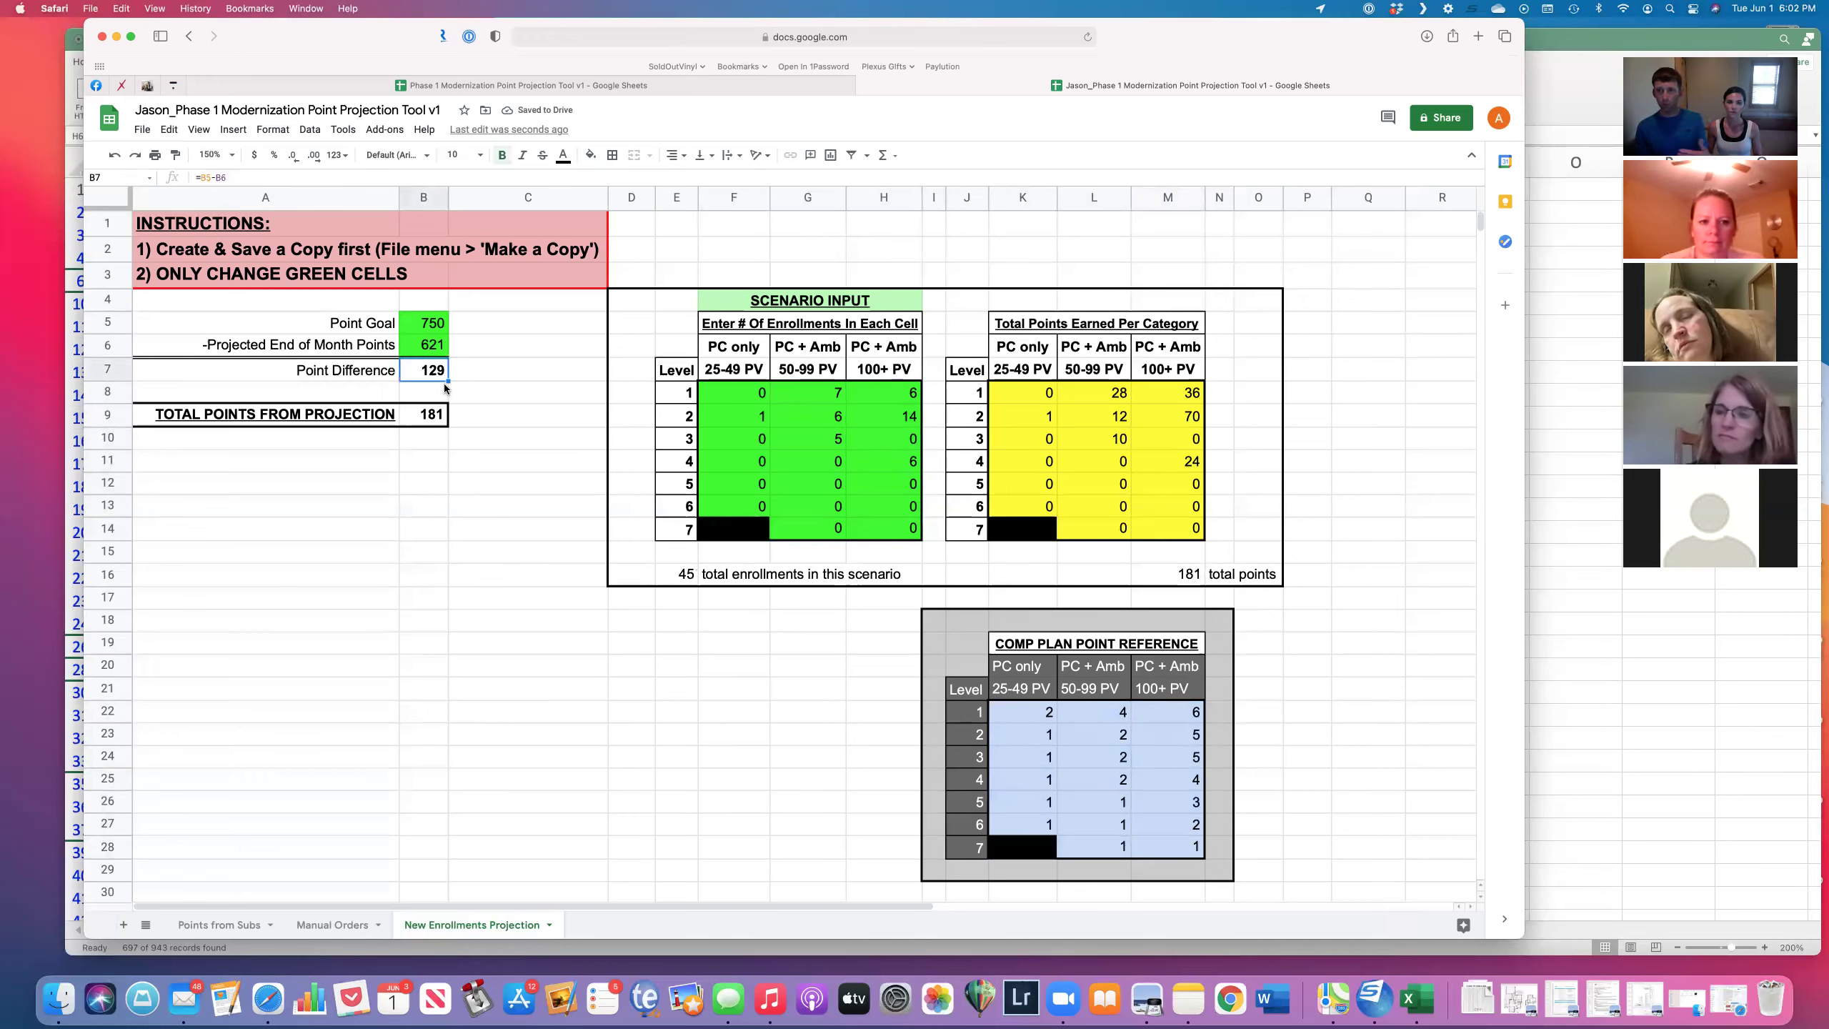
pyautogui.click(434, 413)
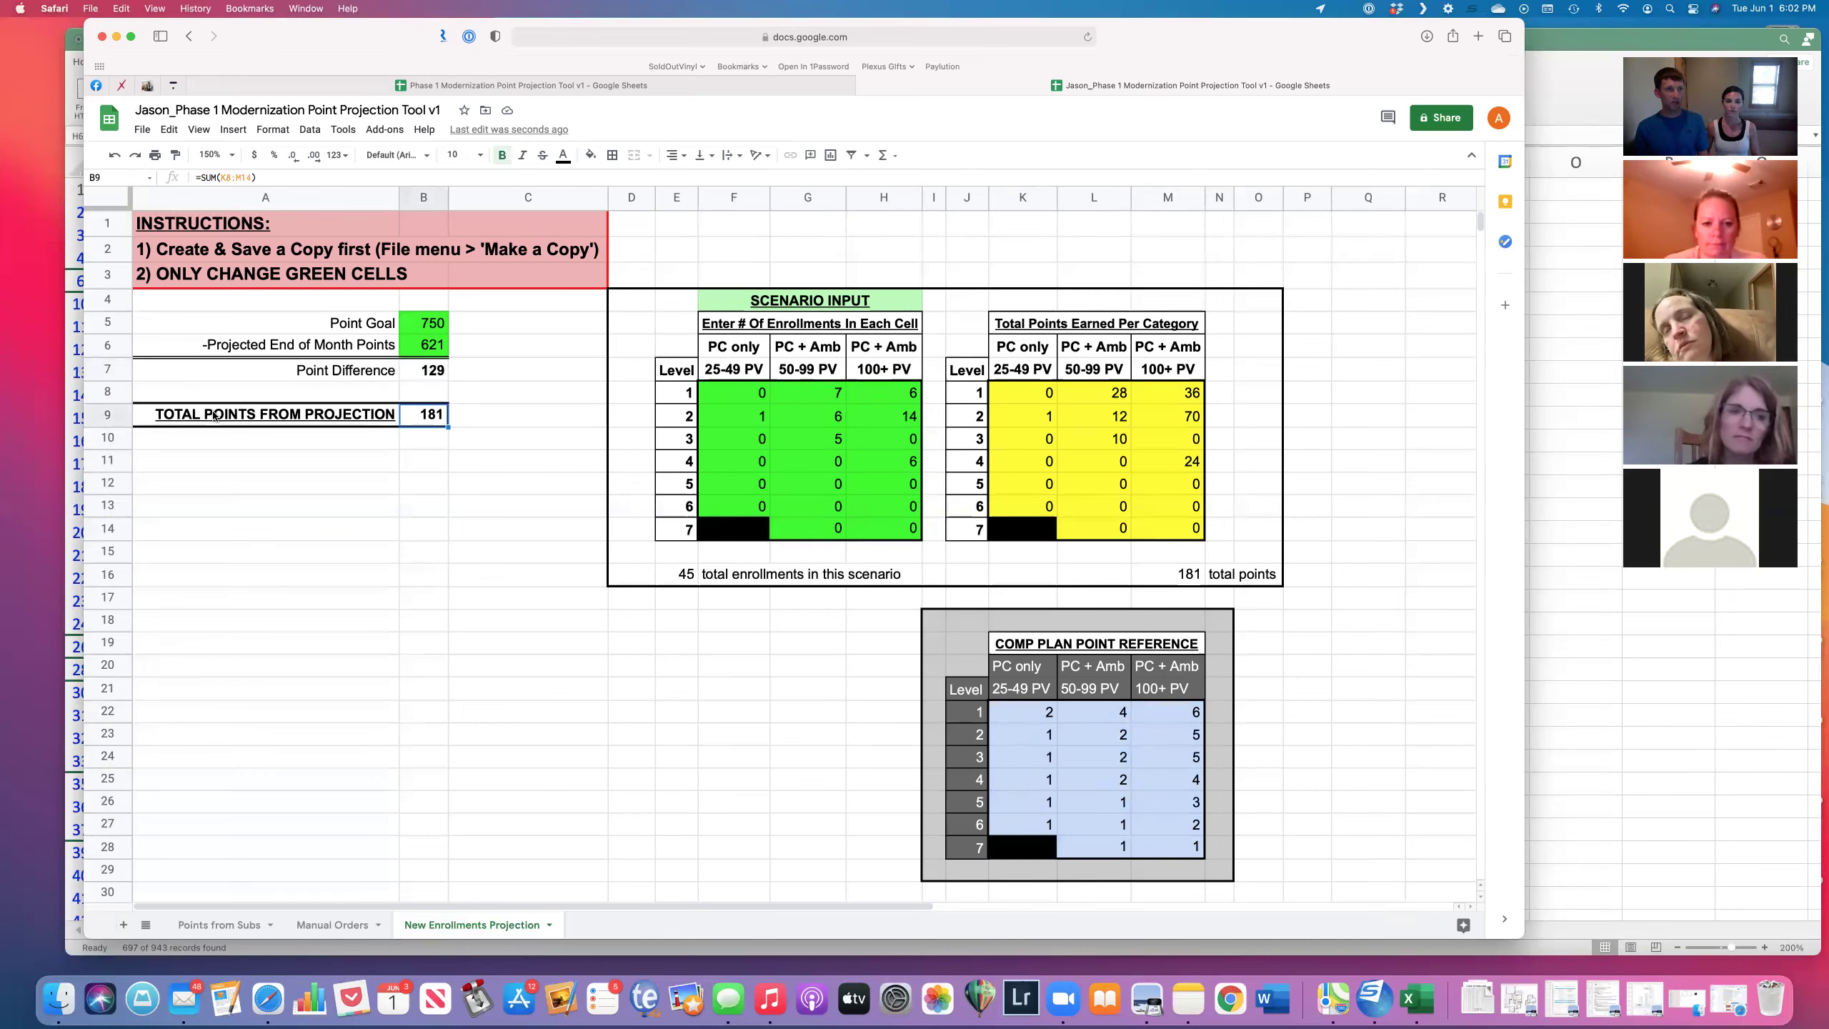
pyautogui.click(1227, 580)
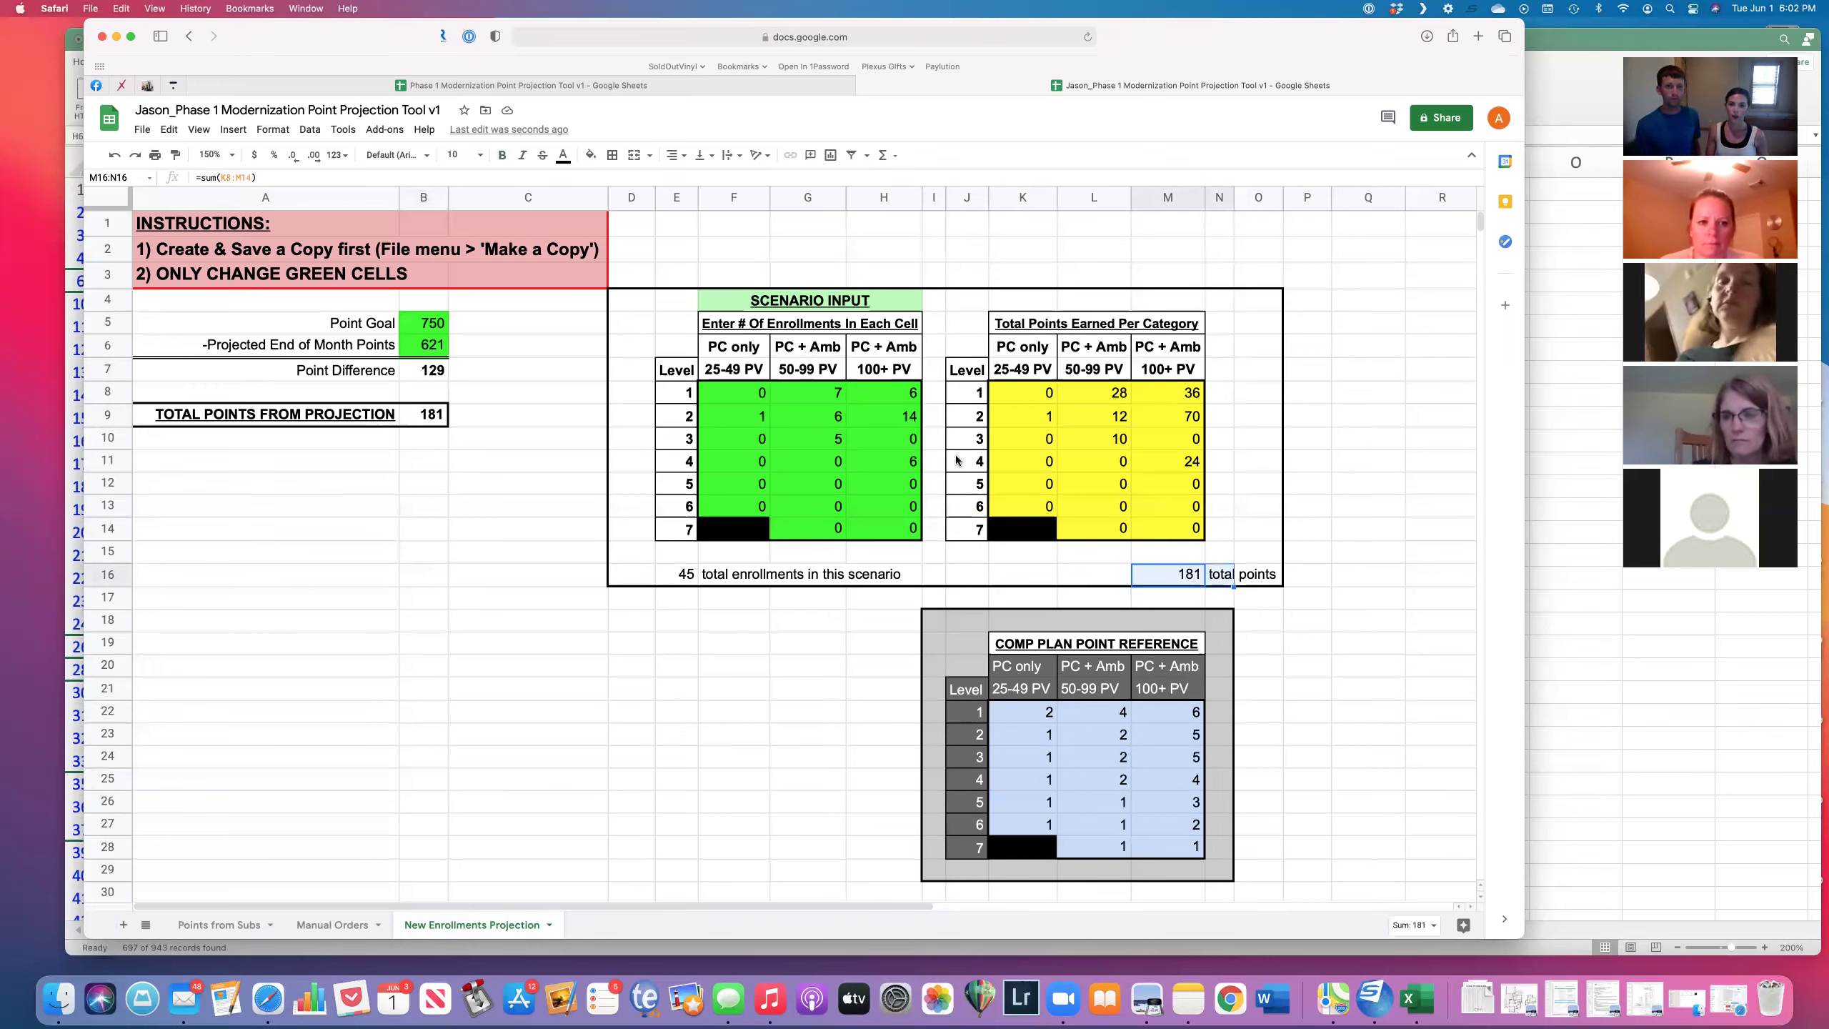
pyautogui.click(934, 370)
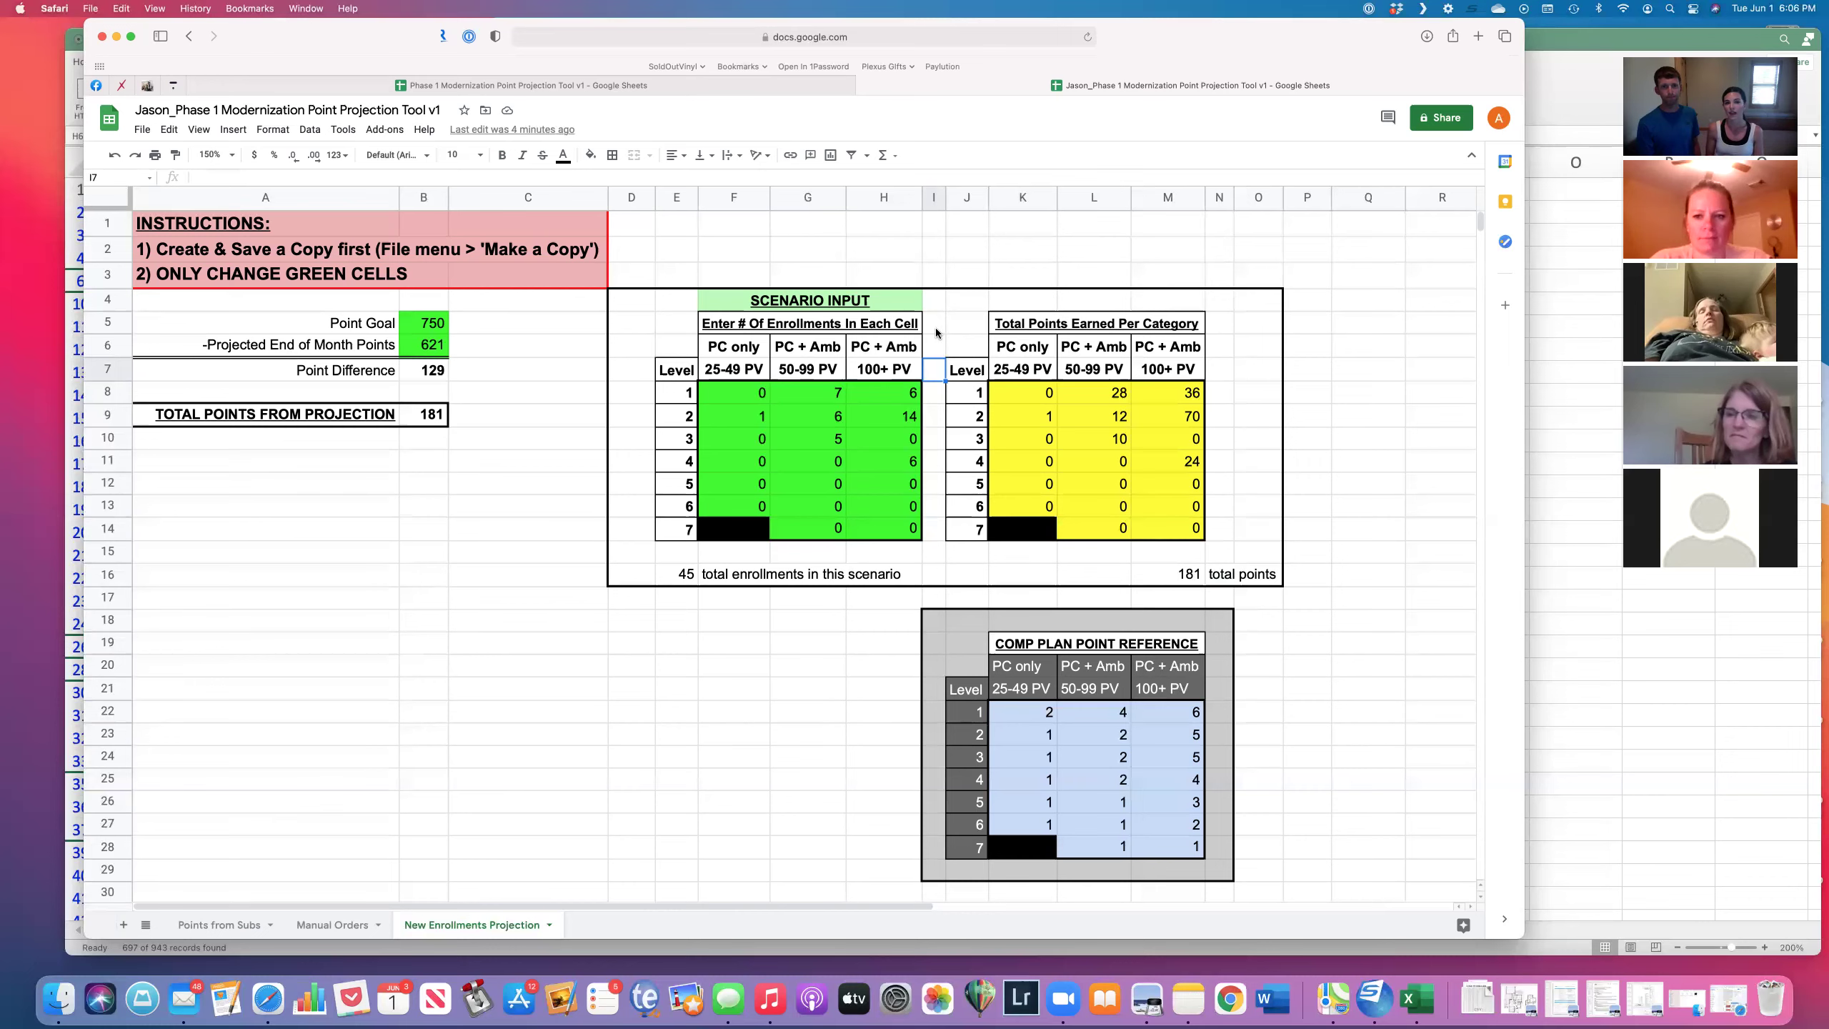
pyautogui.click(912, 344)
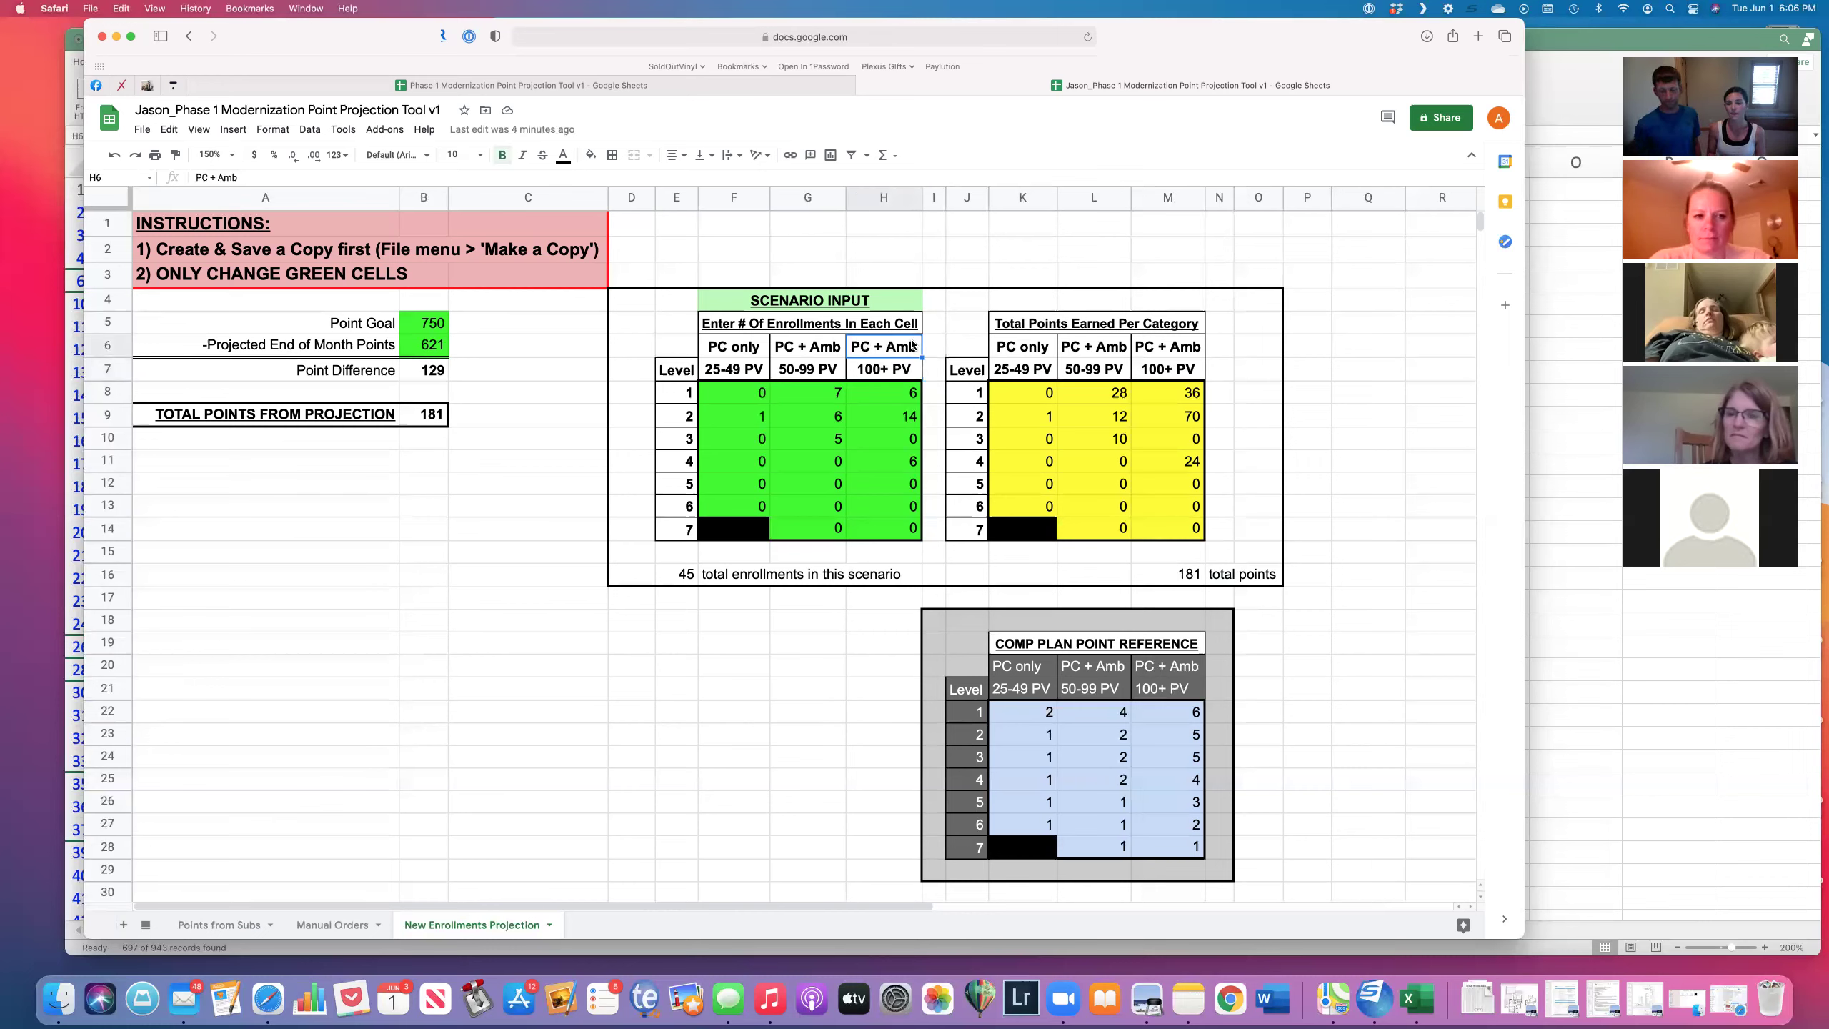